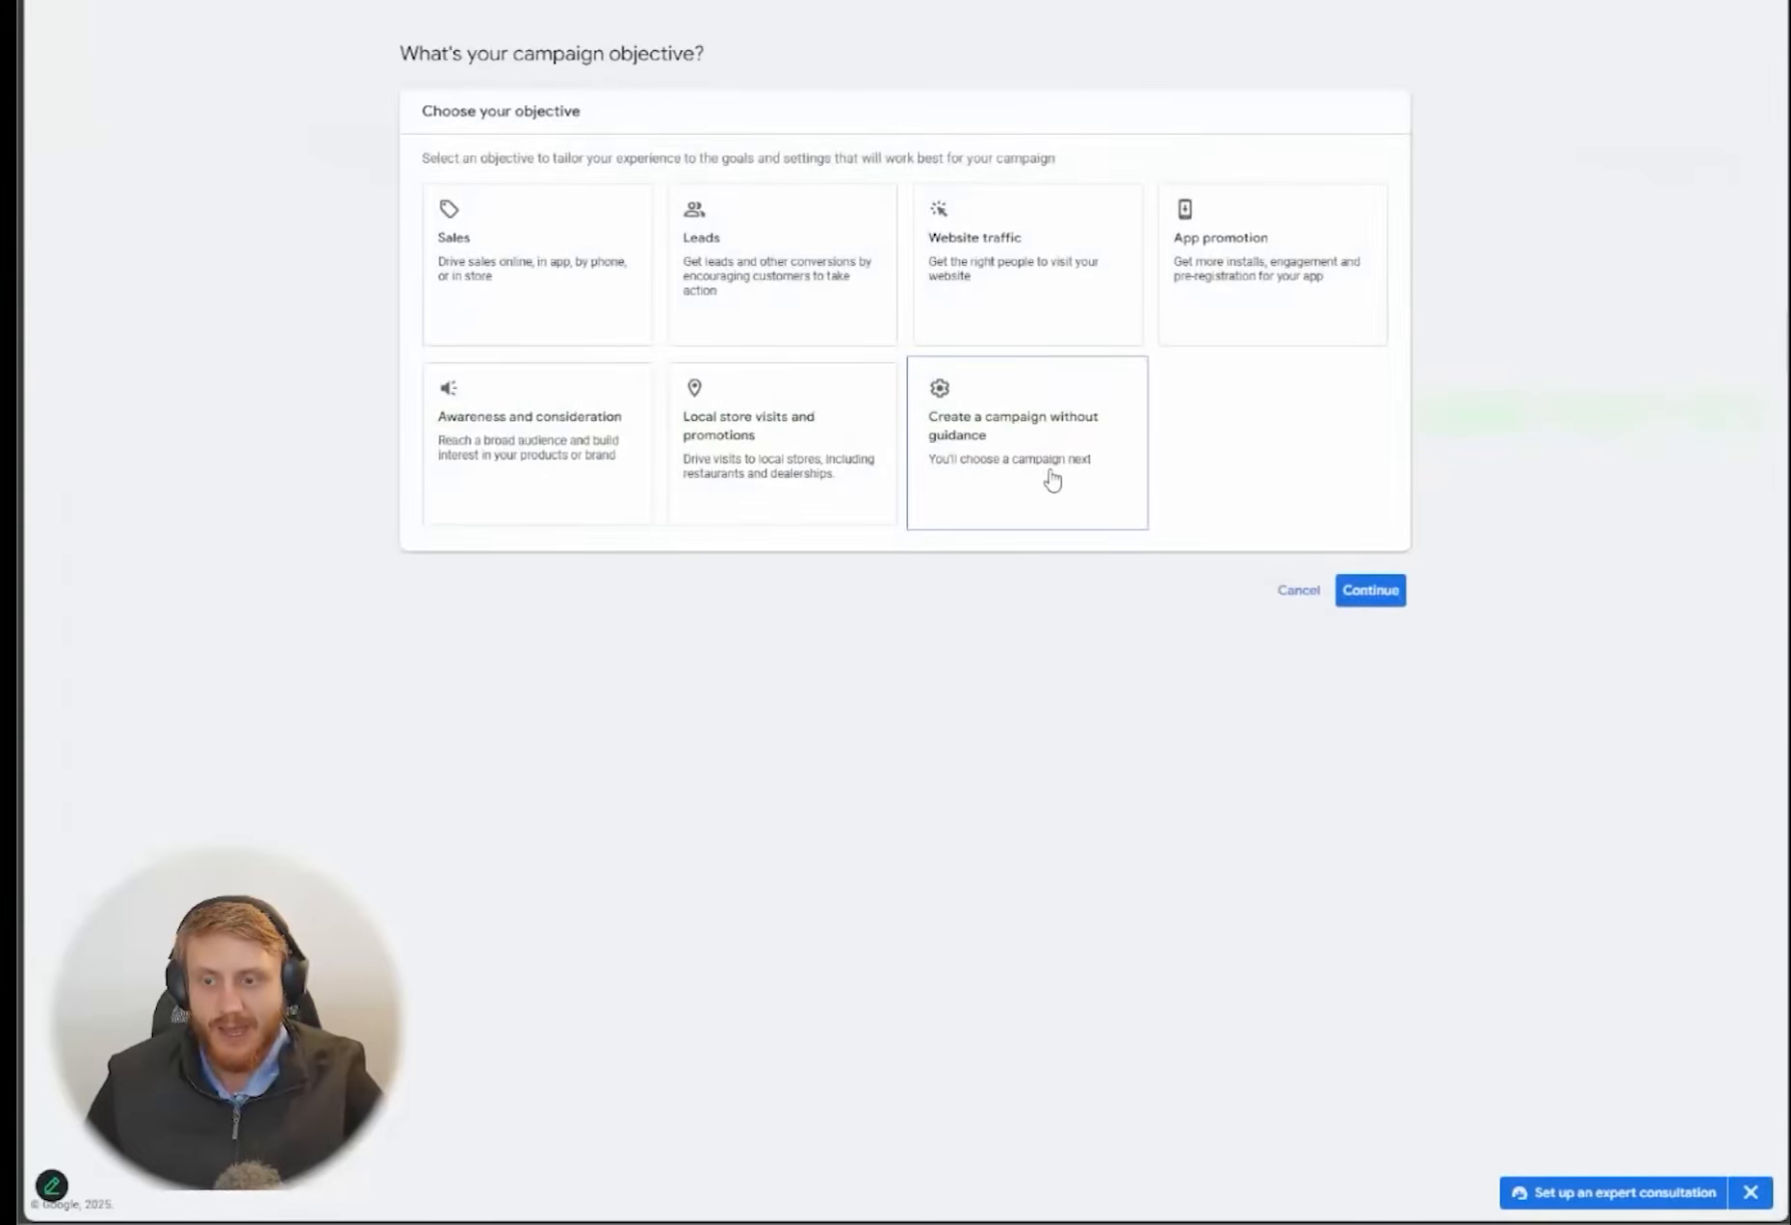
# Choose to create a campaign without guidance and select Search as the campaign type
pyautogui.click(1046, 478)
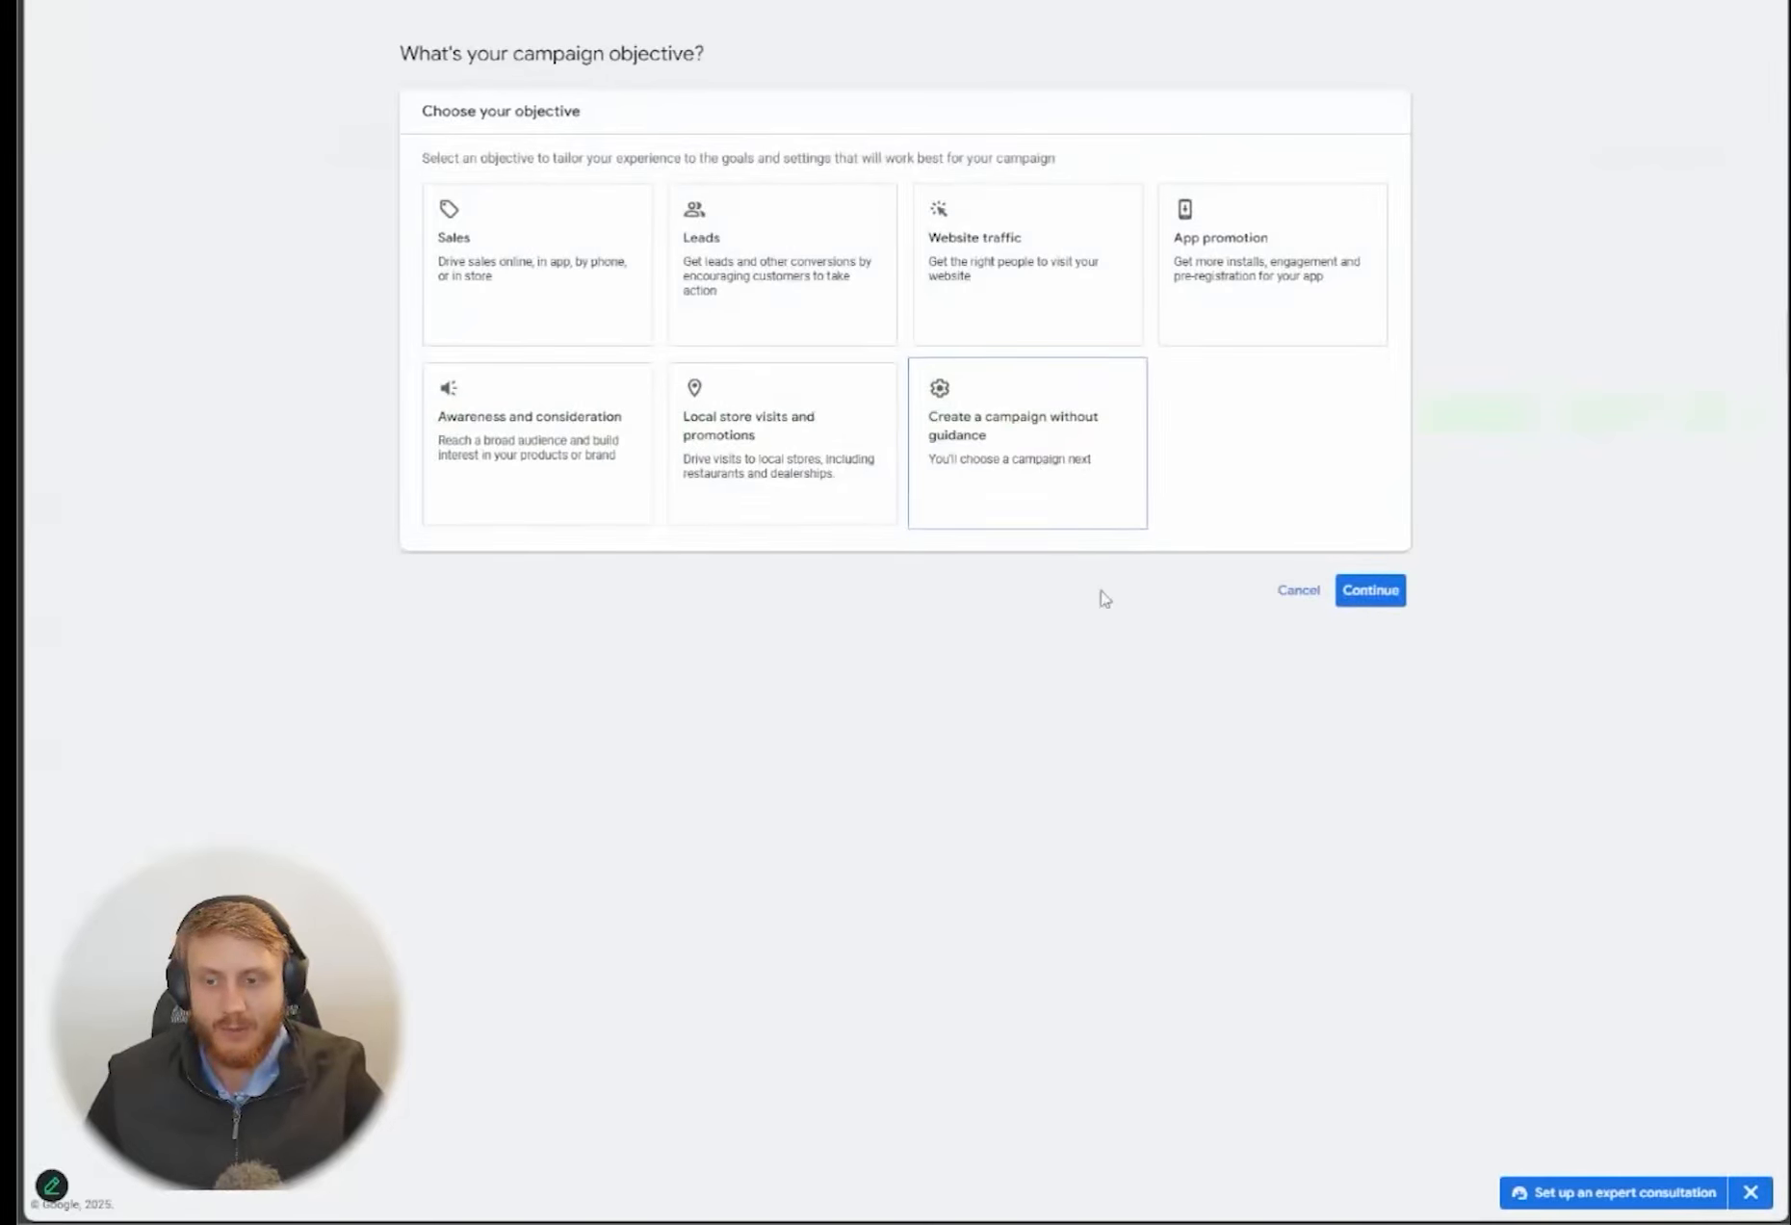
pyautogui.click(1050, 470)
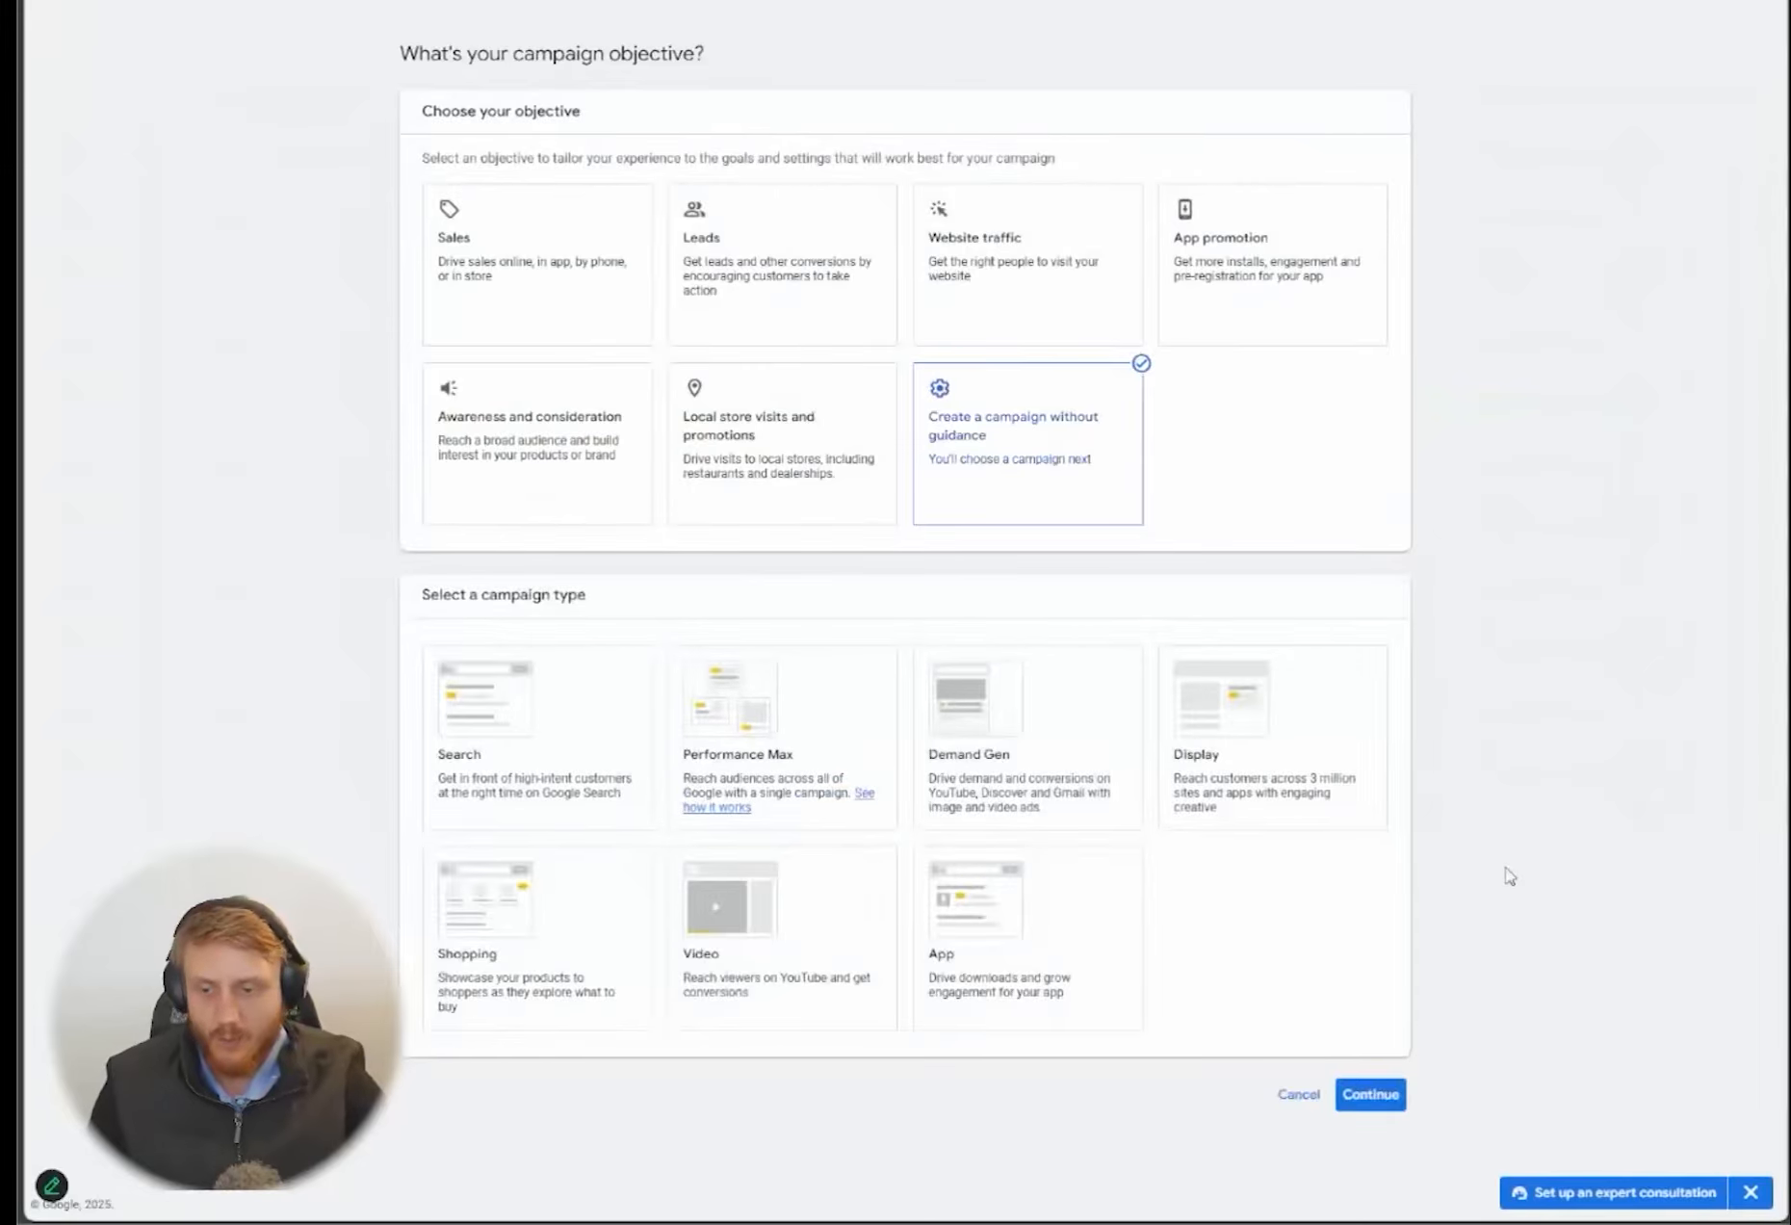
pyautogui.click(513, 782)
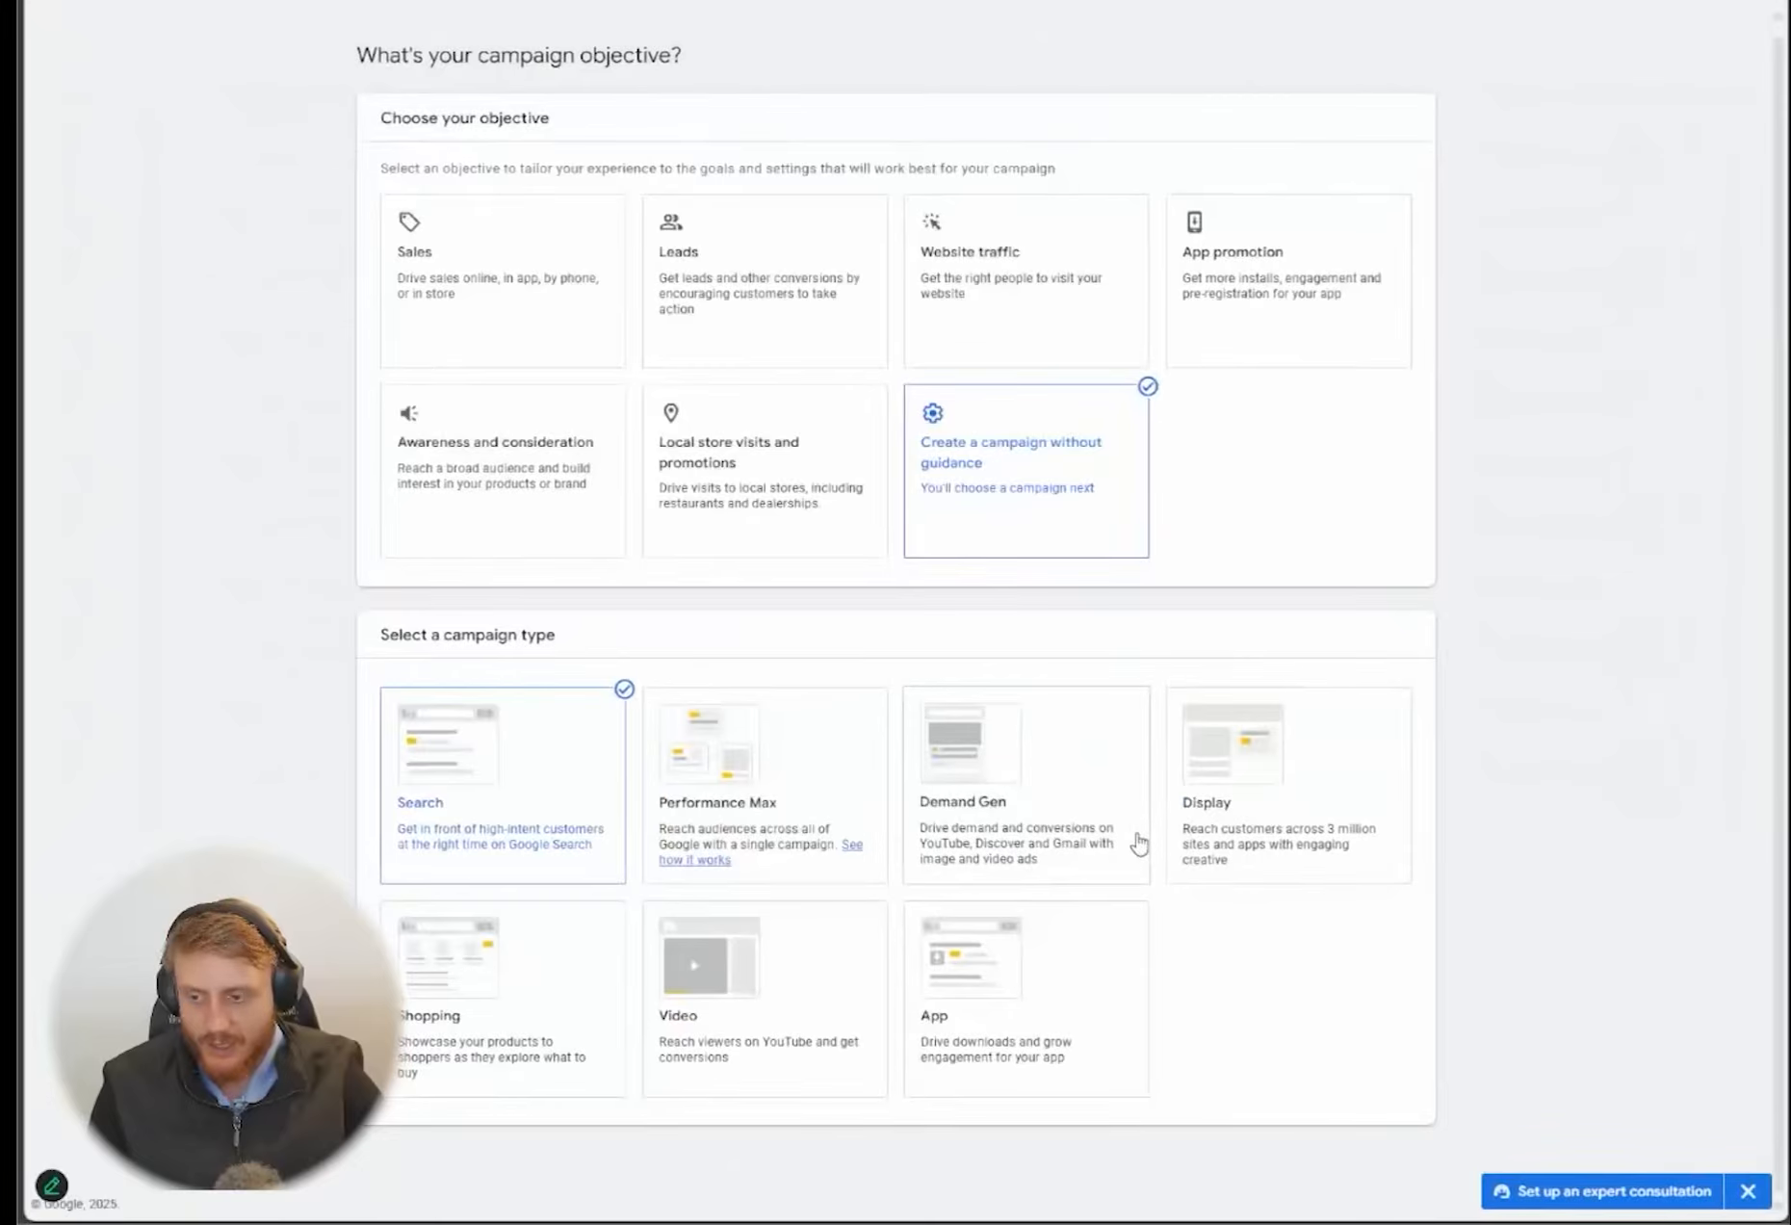
# Keep the account-default conversion goals, leave the campaign result options unselected, and proceed to the campaign name section
pyautogui.scroll(-8, 1140, 844)
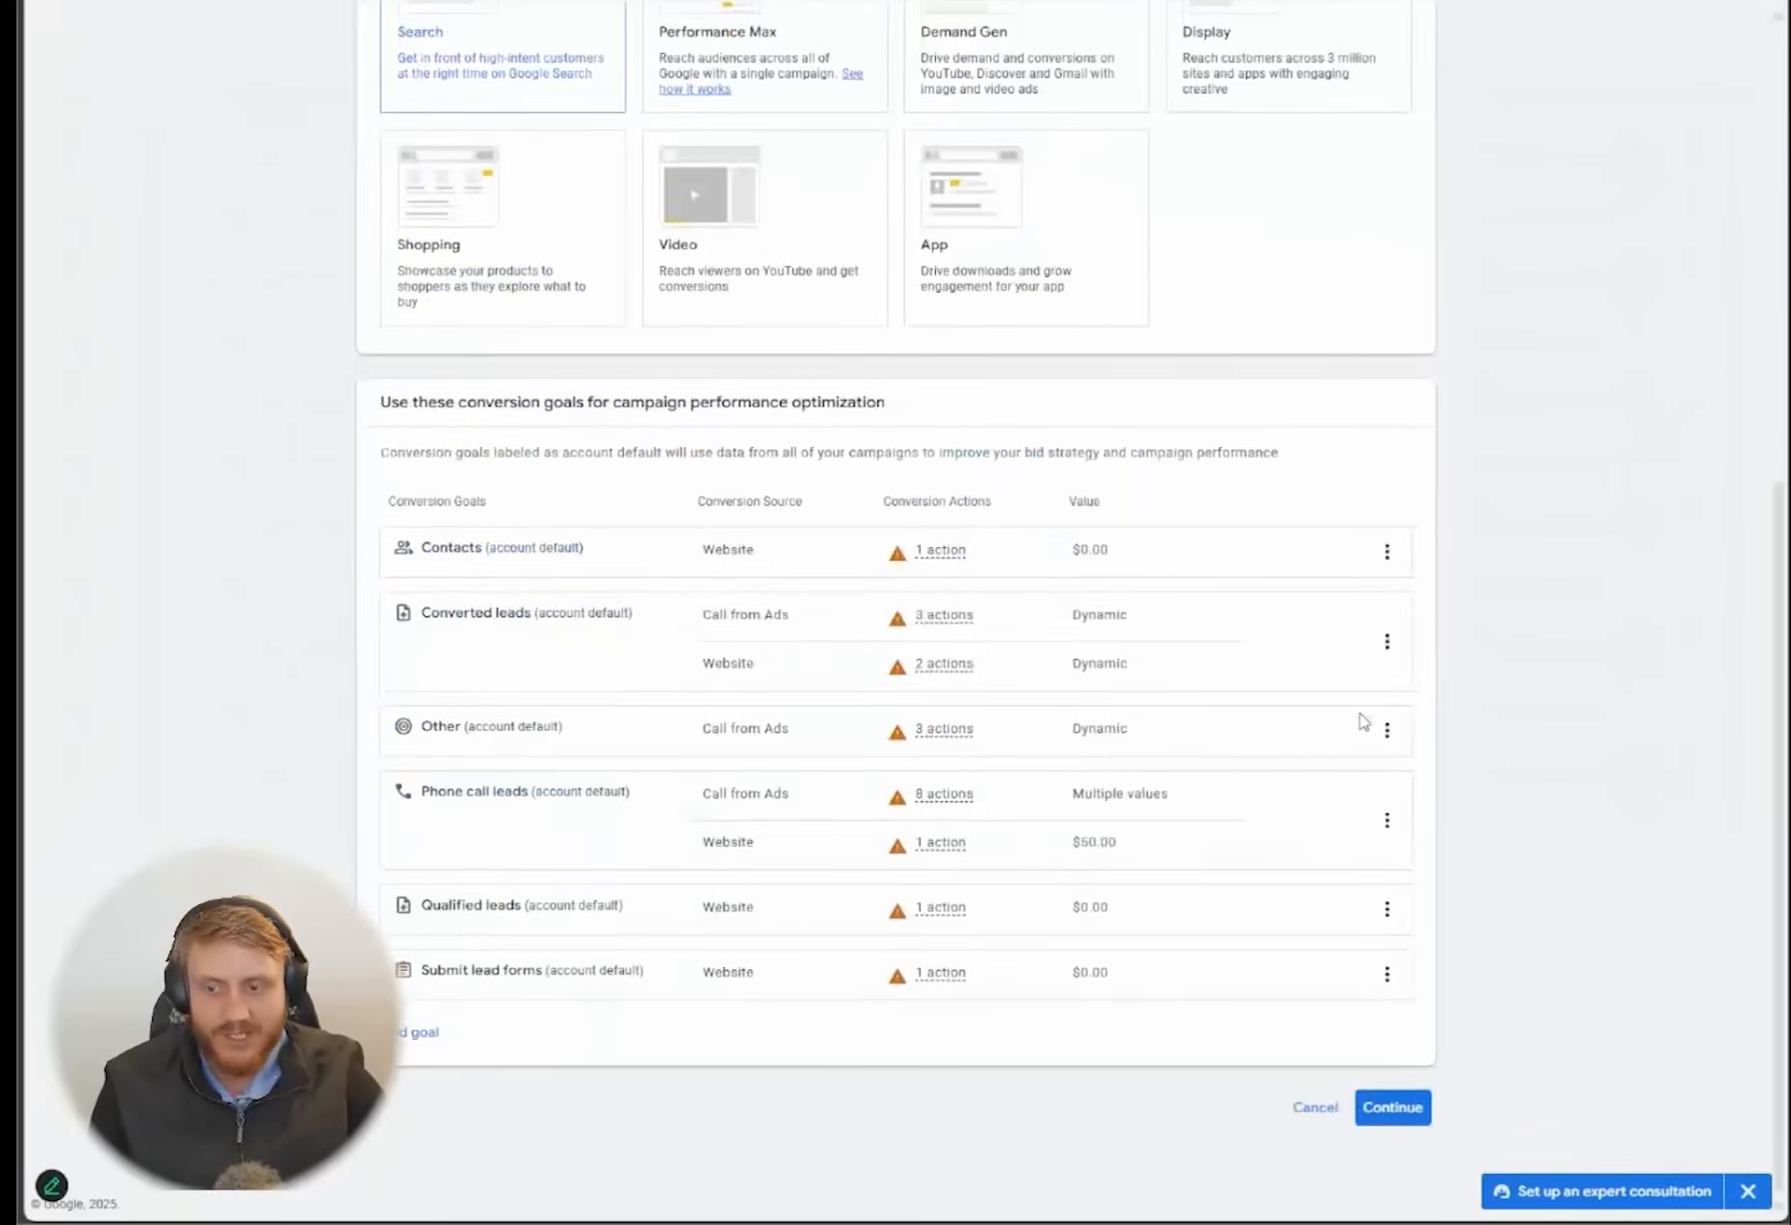
pyautogui.moveTo(1155, 754)
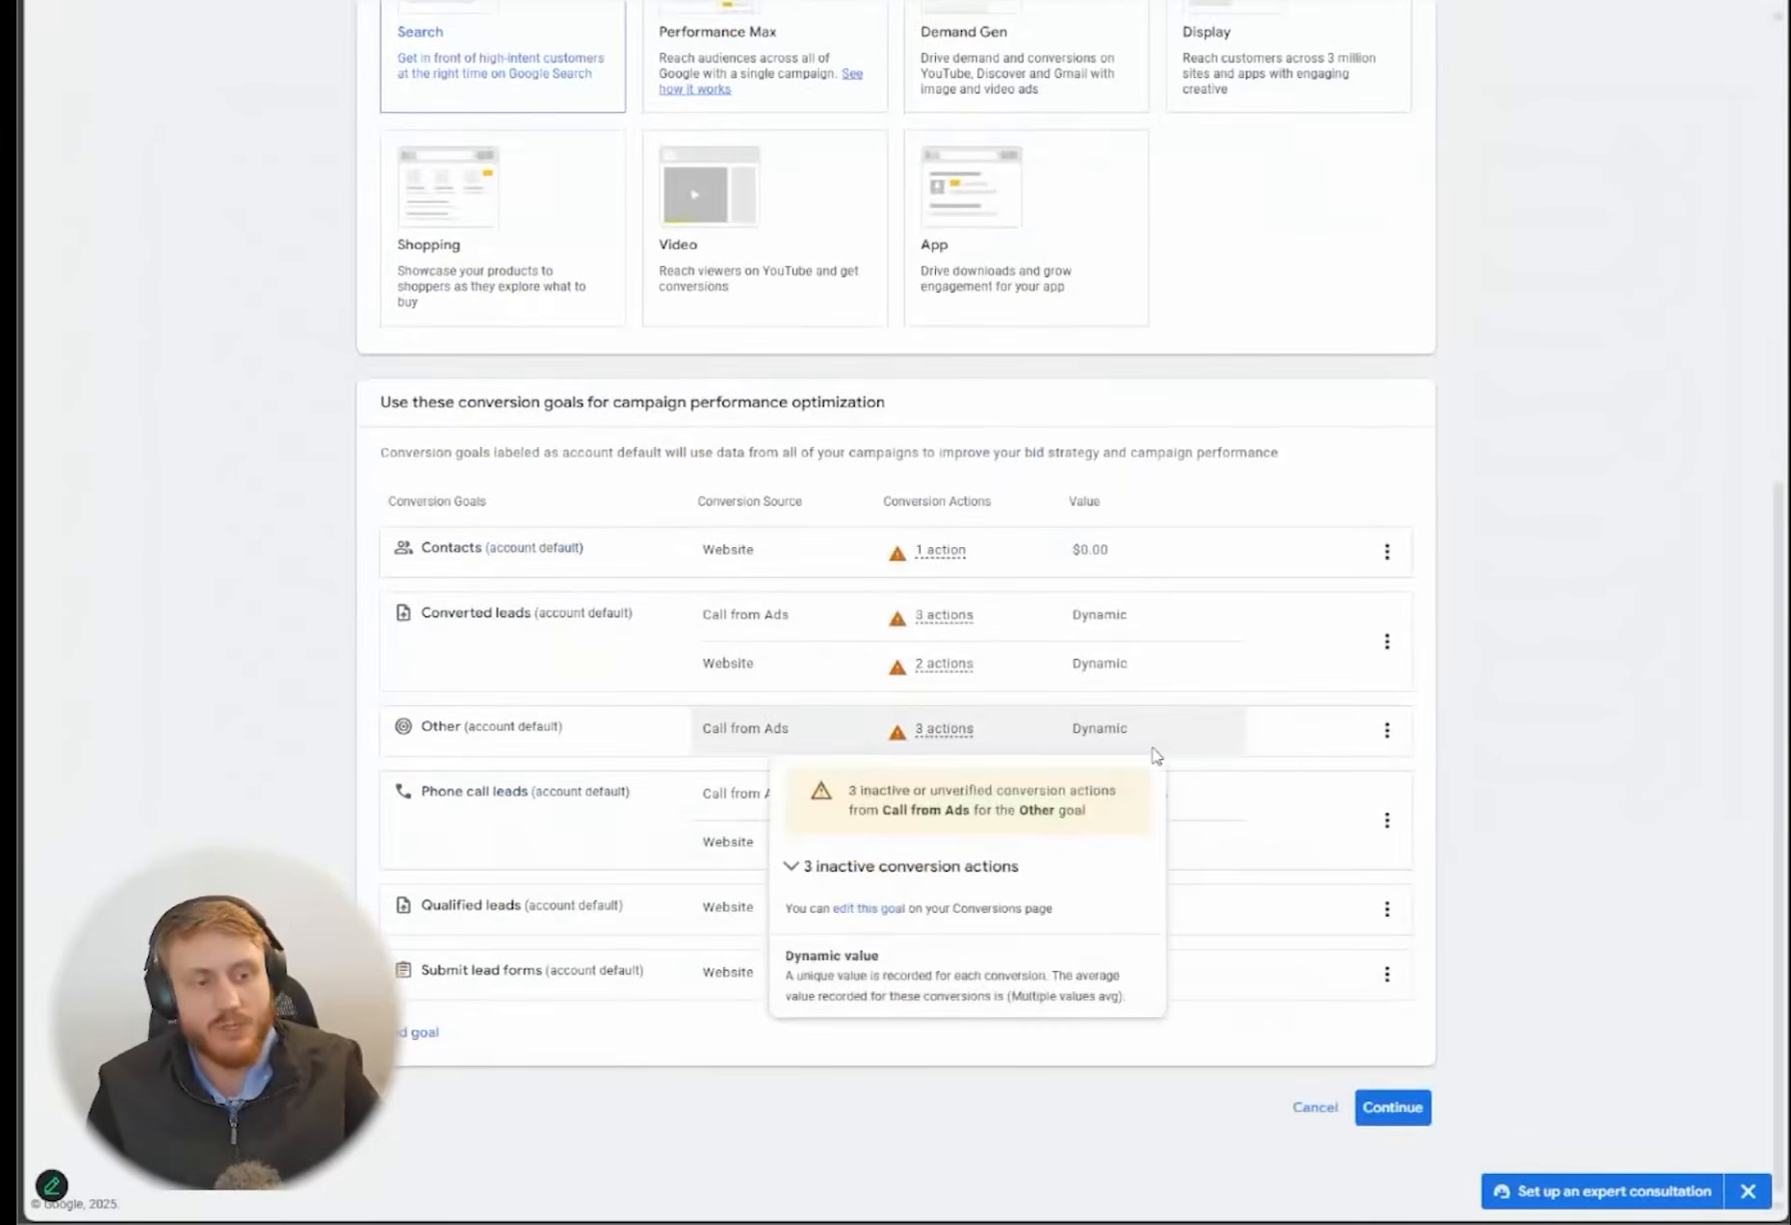
pyautogui.click(1387, 1106)
pyautogui.scroll(-2, 1167, 761)
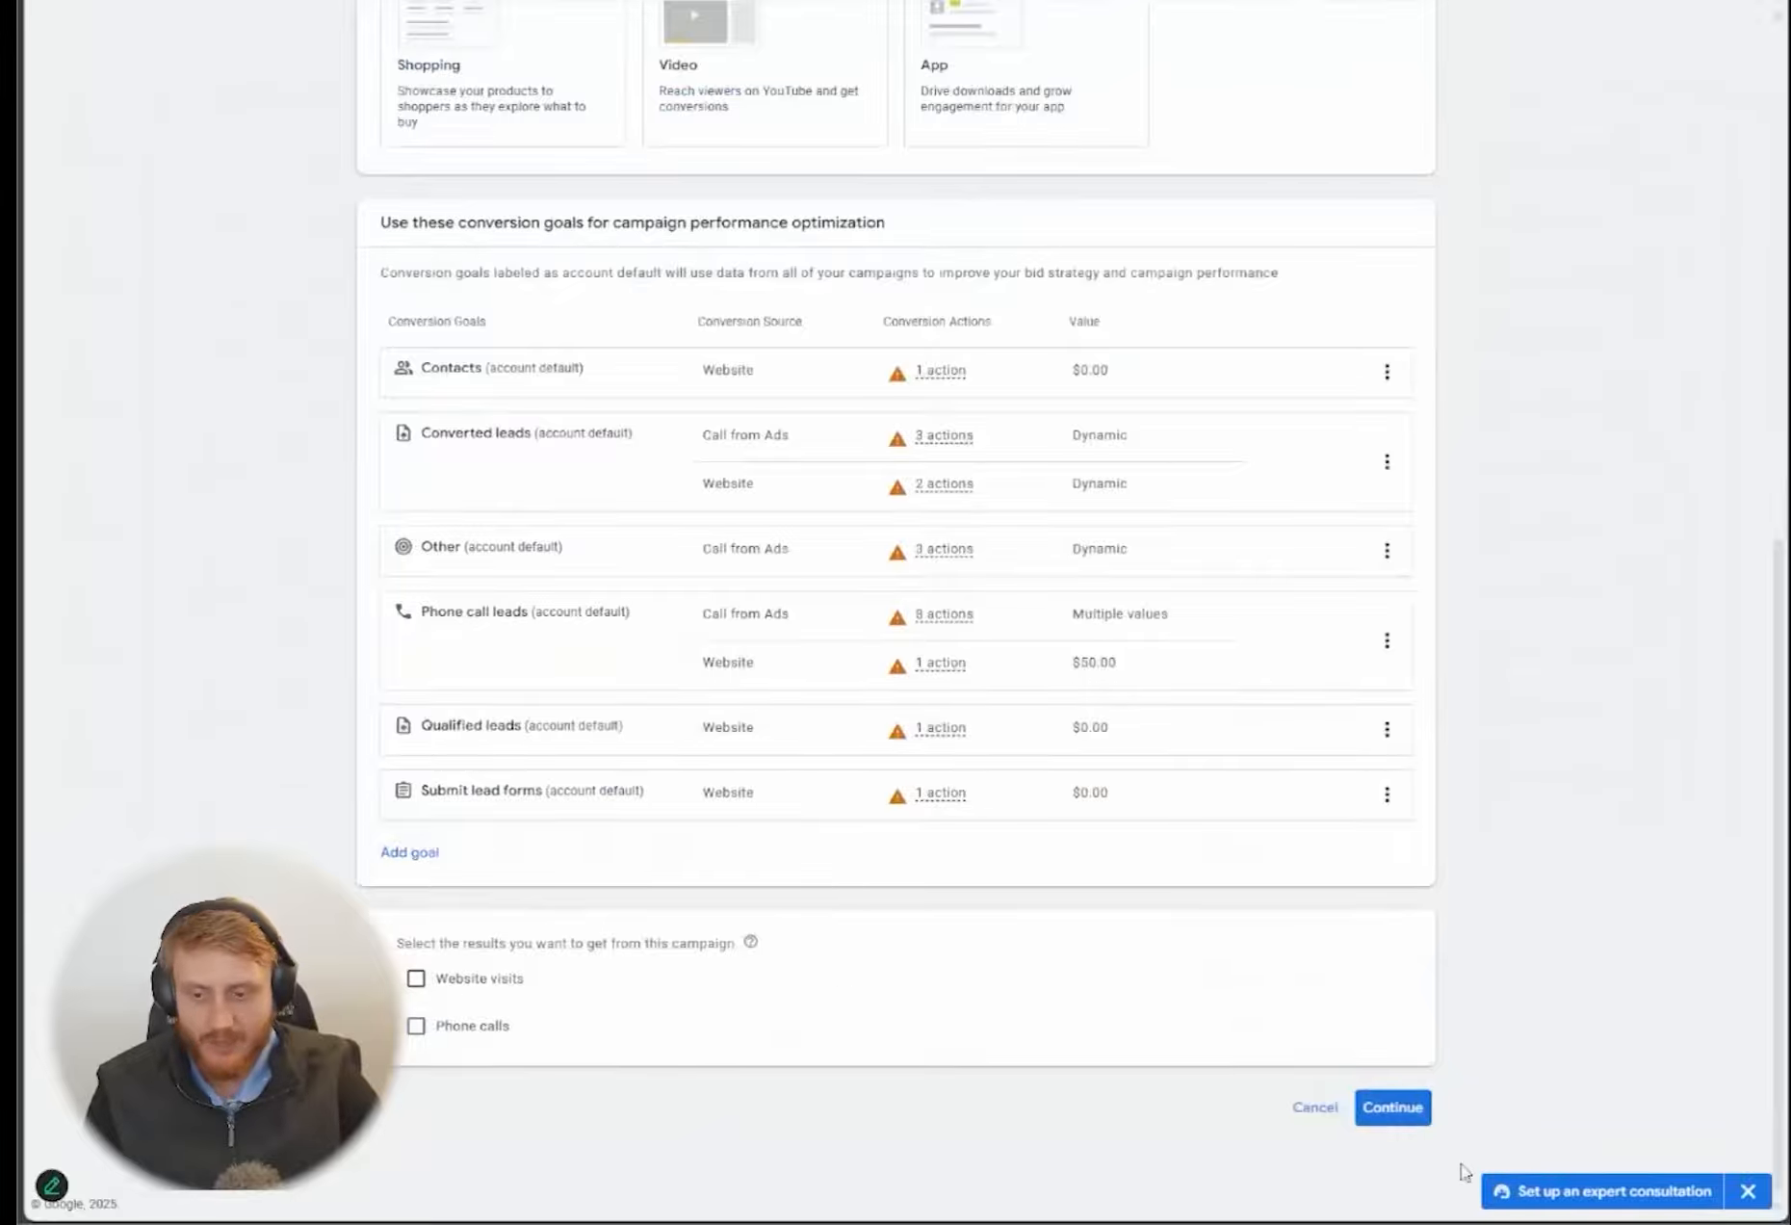
pyautogui.click(1392, 1107)
pyautogui.scroll(-3, 1574, 922)
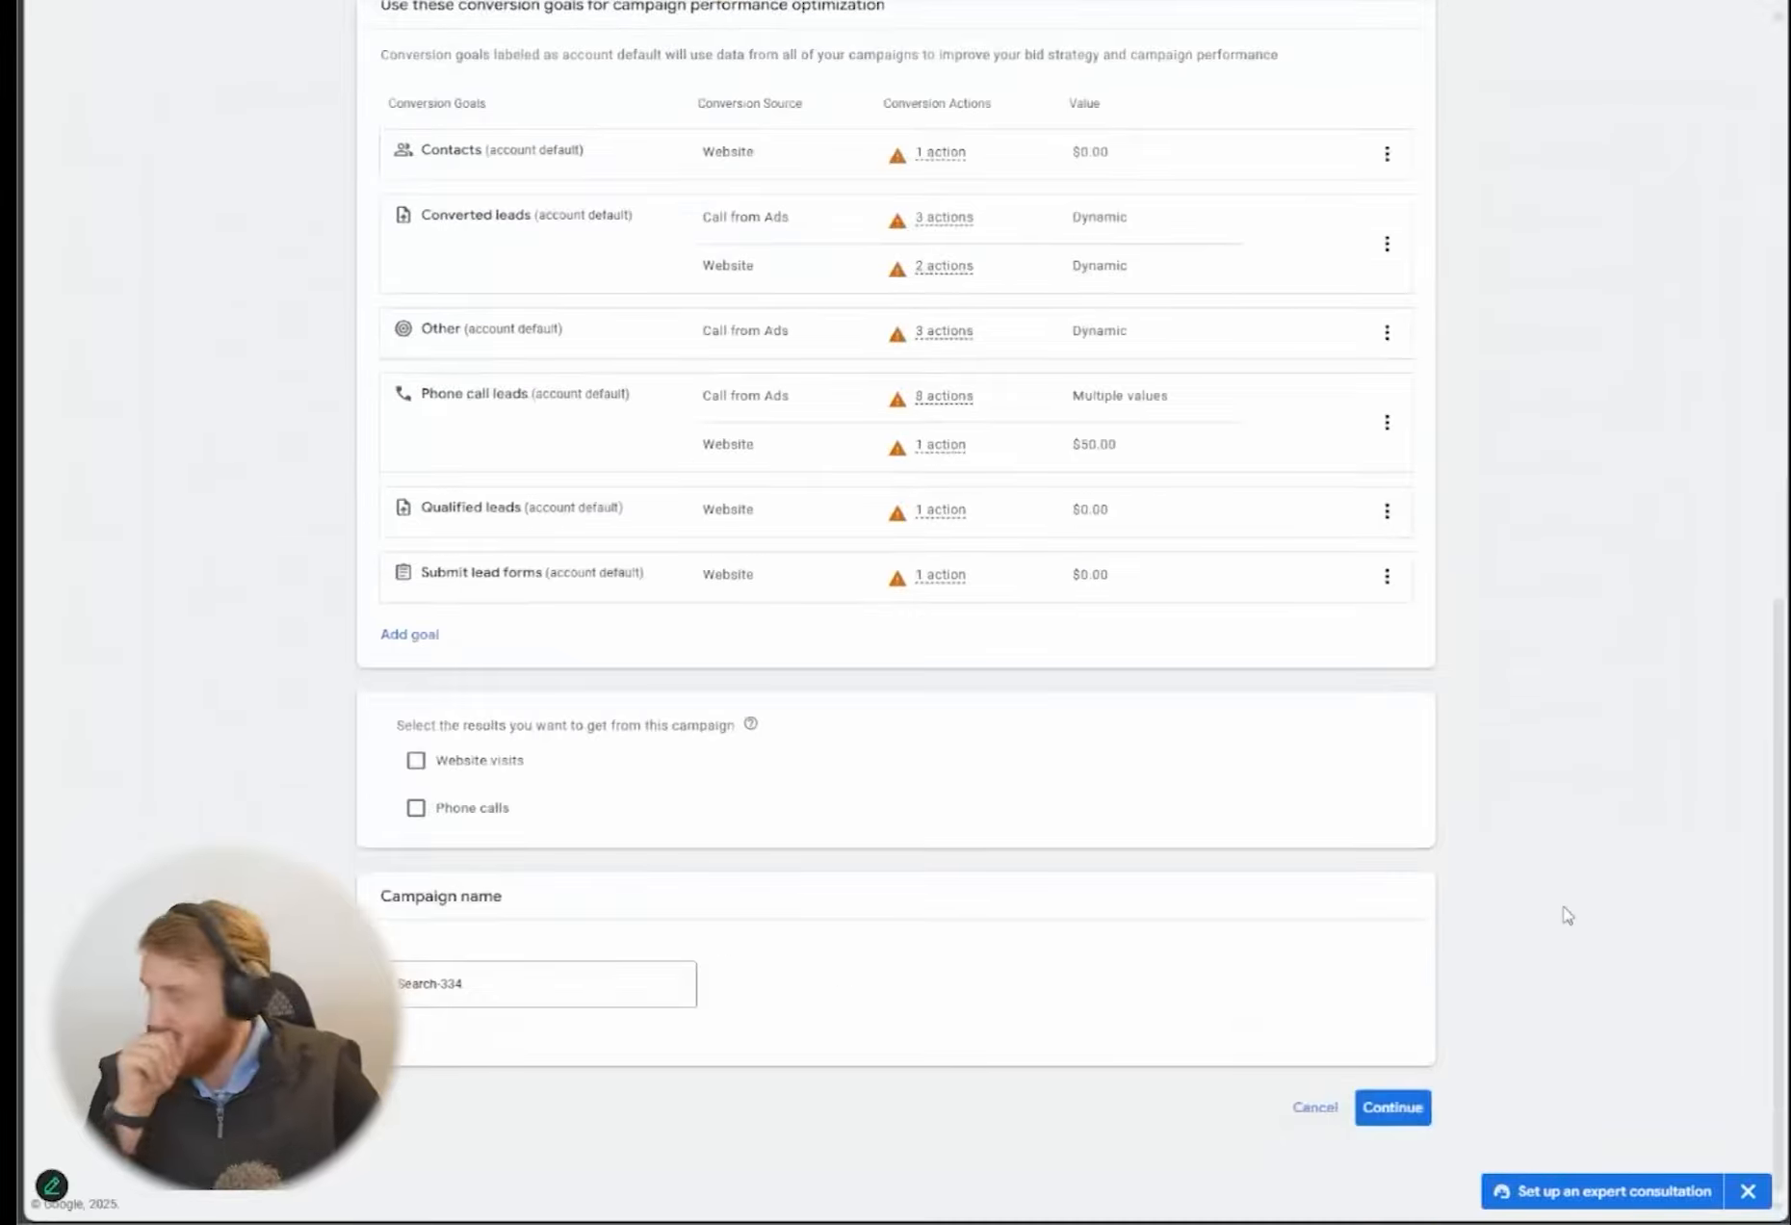
# Replace the default campaign name with one beginning with "ELEC" and ending with "Gen - 300%"
pyautogui.click(575, 990)
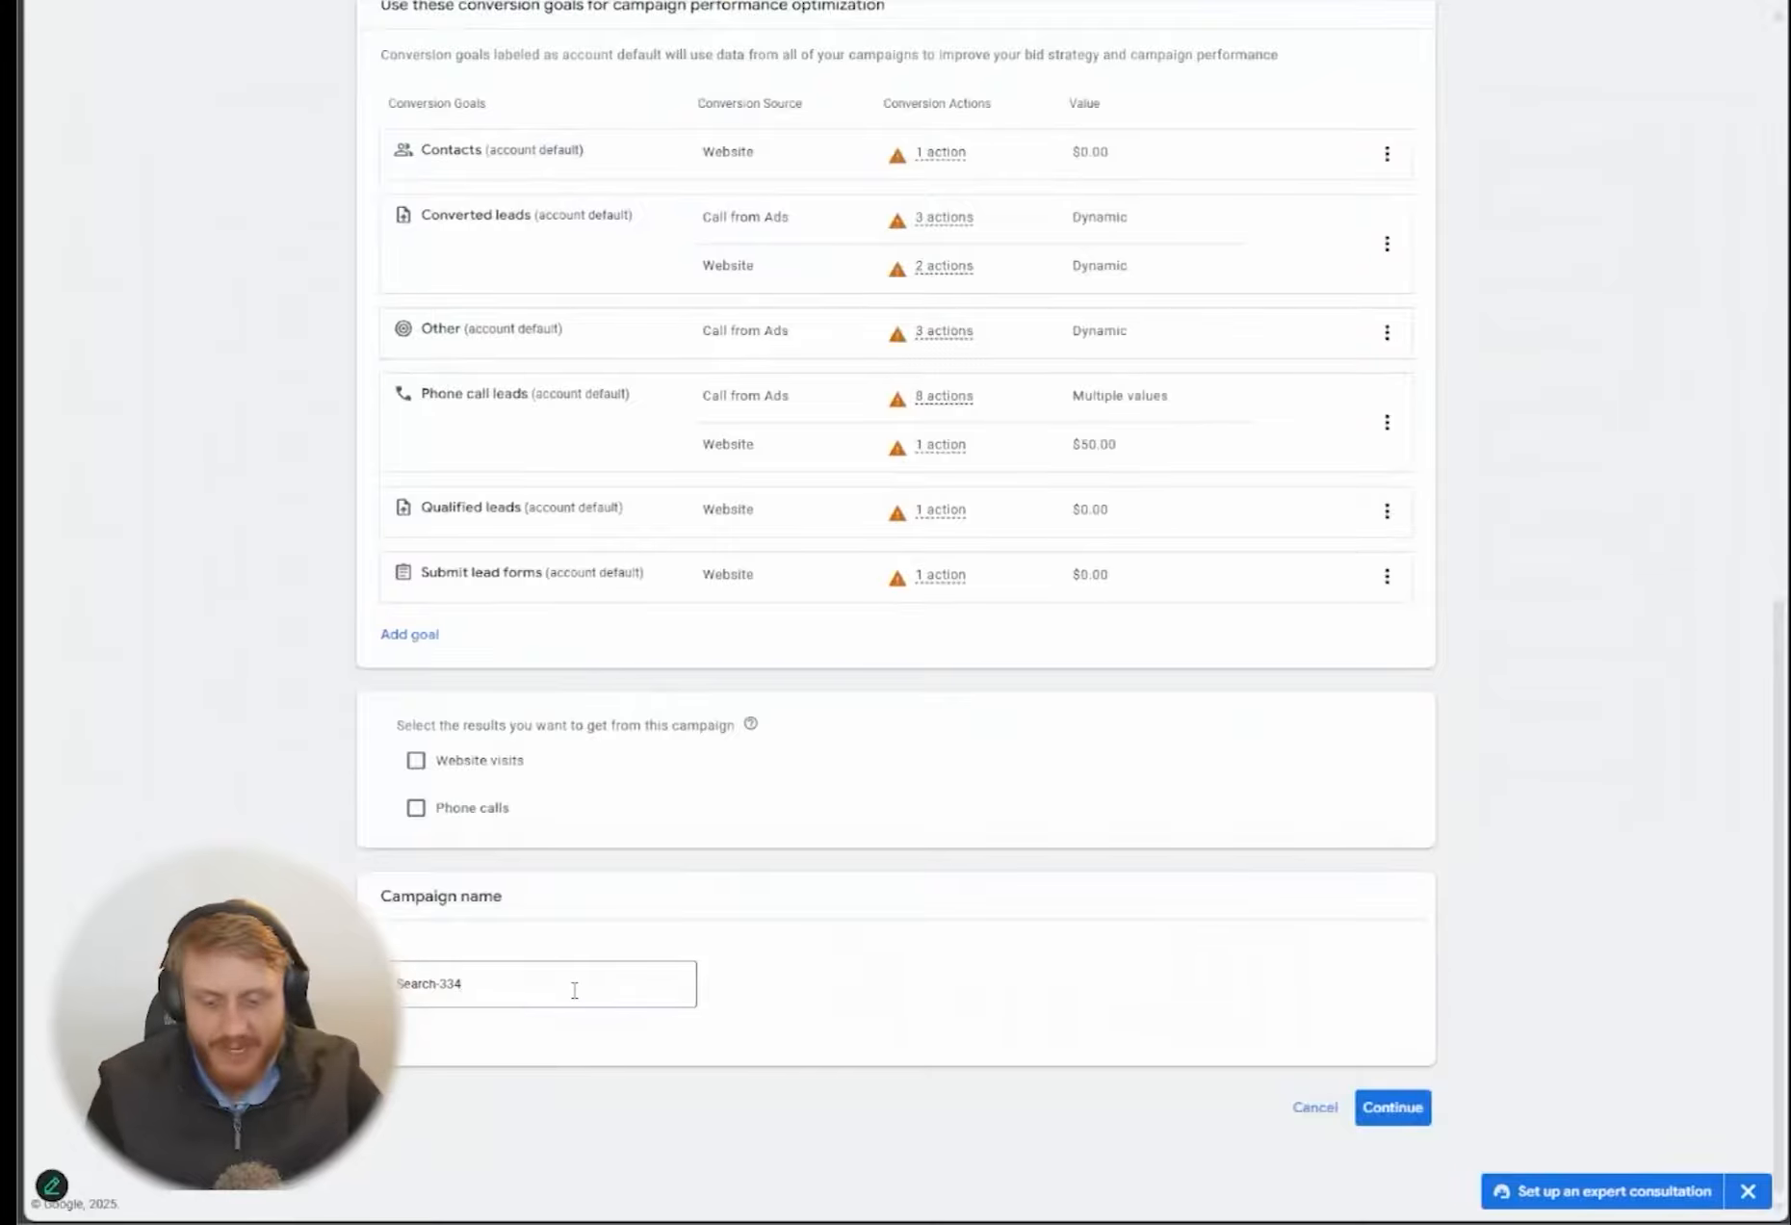
pyautogui.hotkey('ctrl', 'a')
pyautogui.write('ELEC')
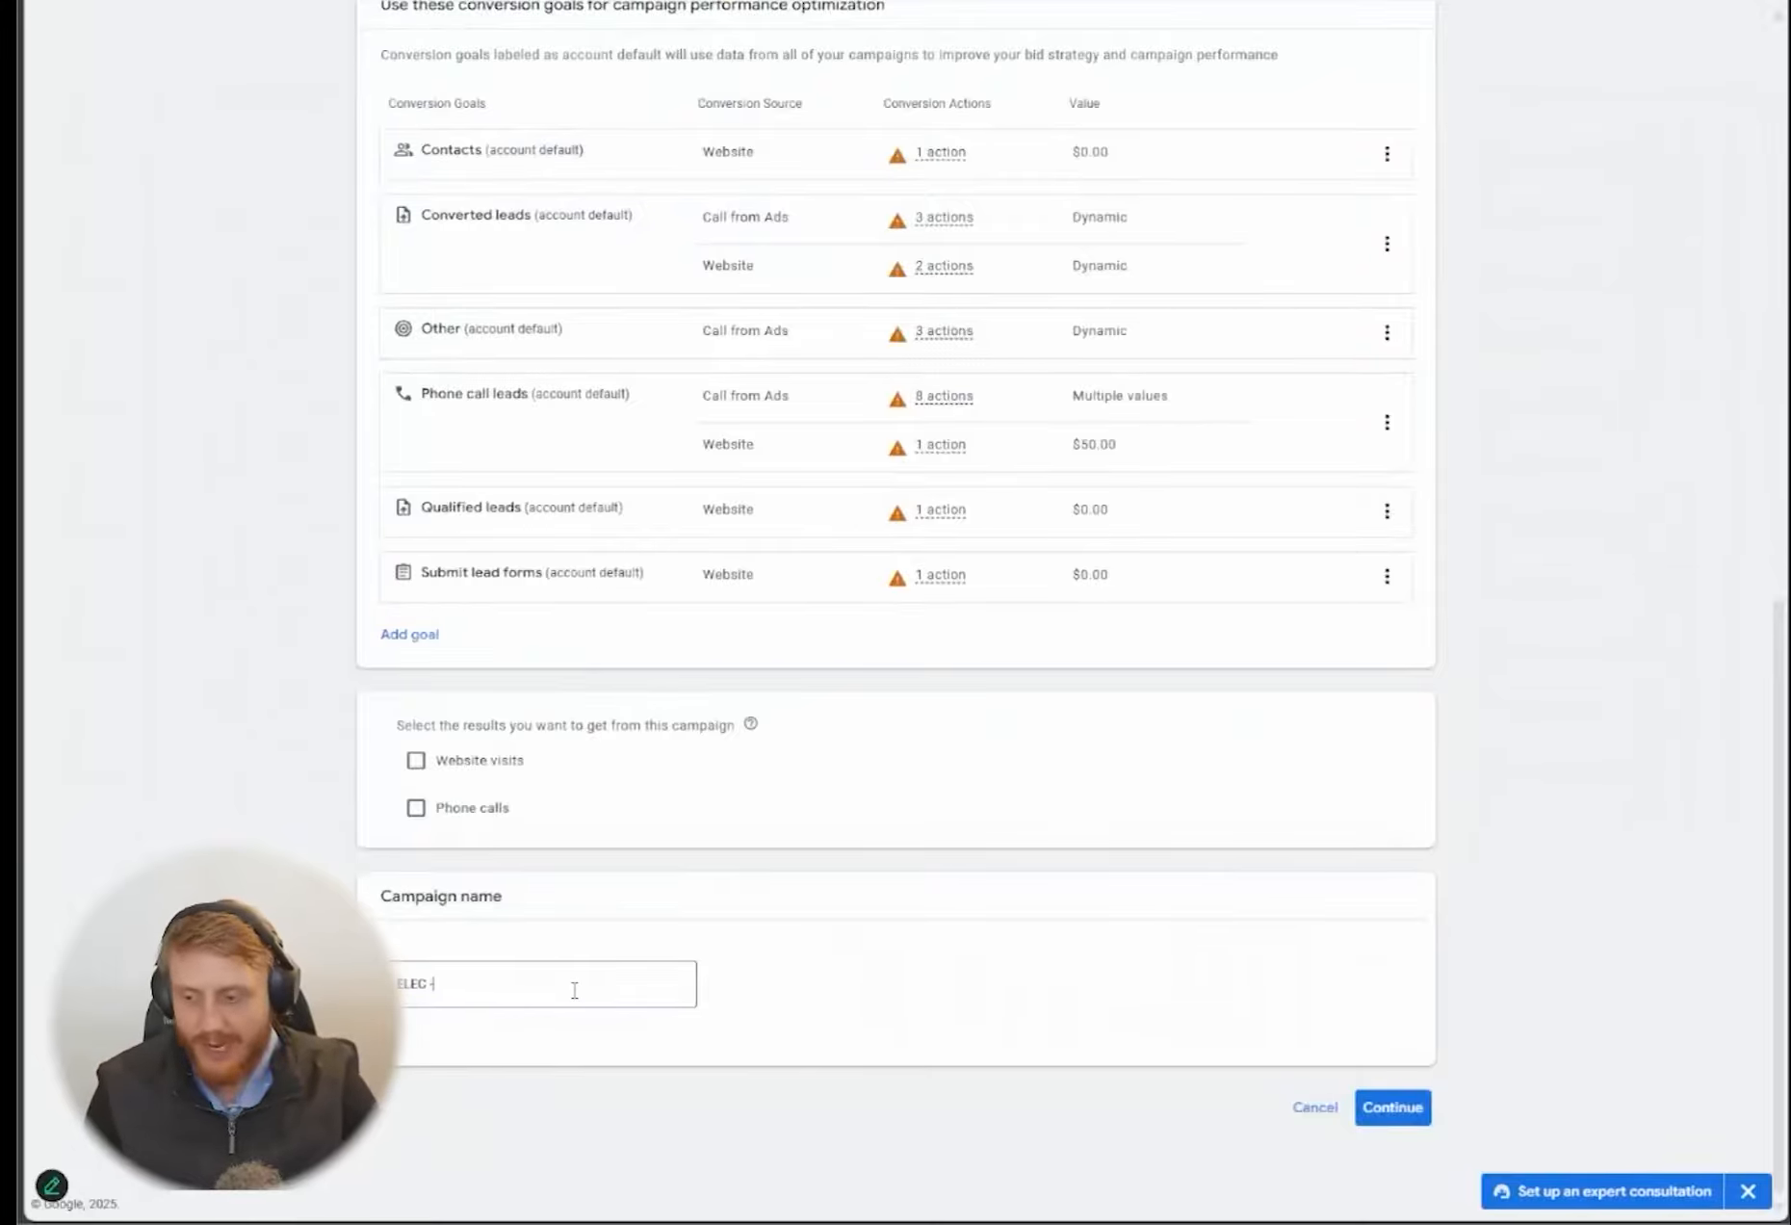
pyautogui.hotkey('ctrl', '+')
pyautogui.hotkey('ctrl', '+')
pyautogui.scroll(-4, 587, 992)
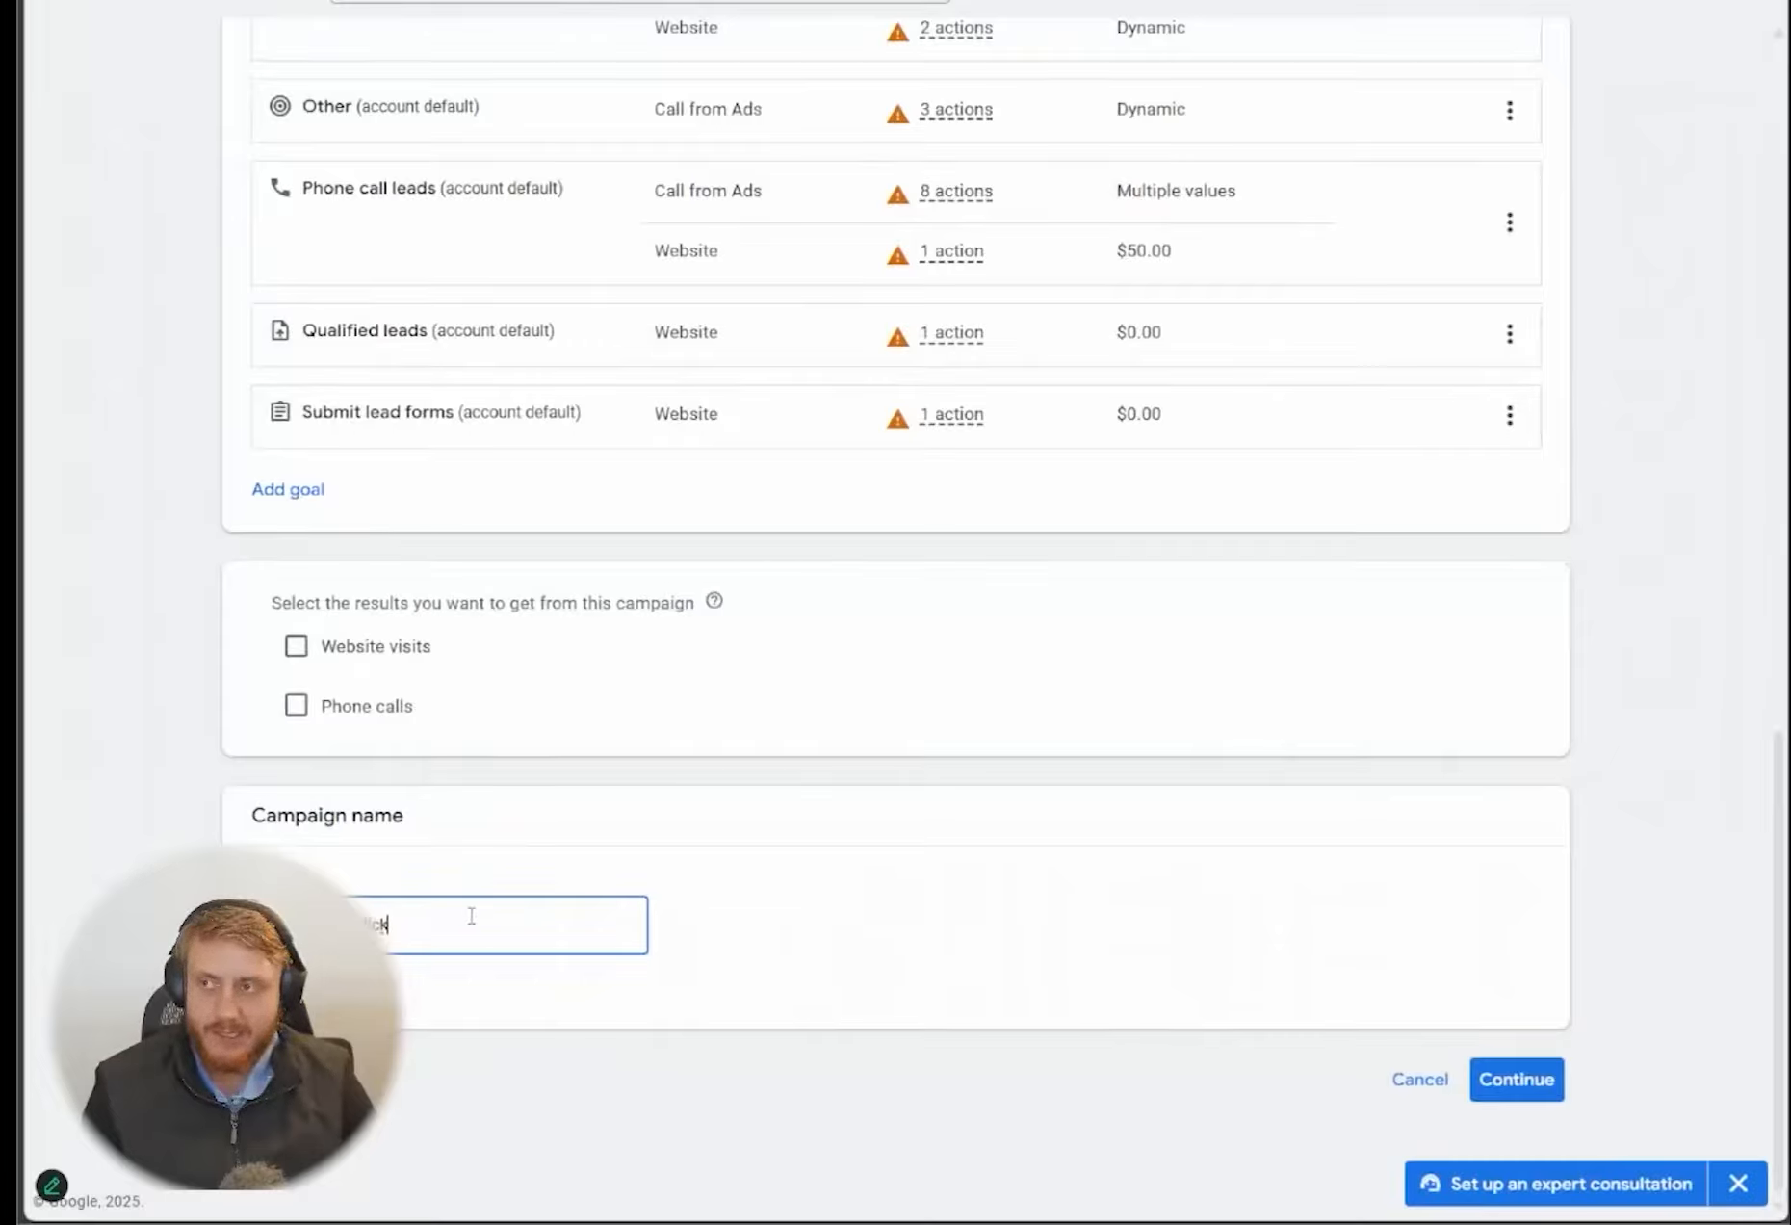
pyautogui.write('Ger')
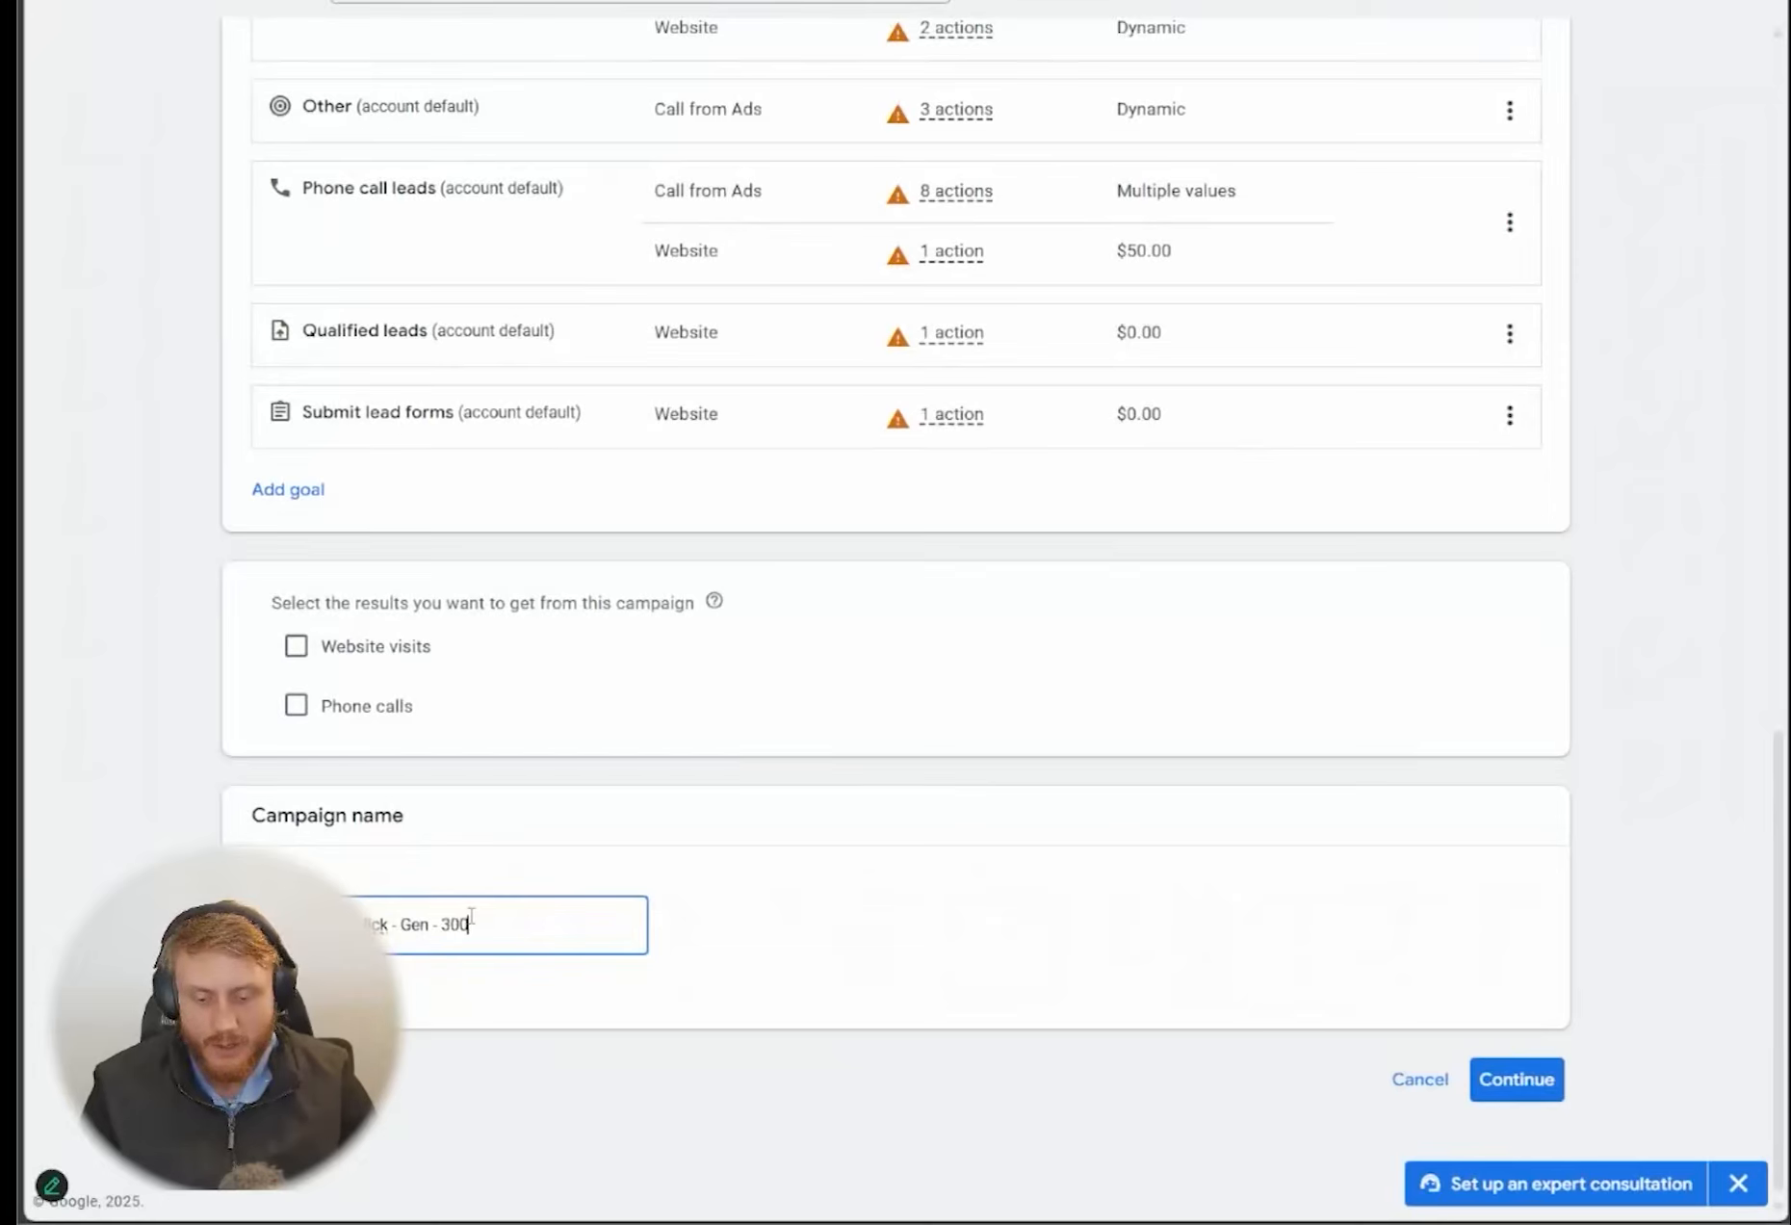
pyautogui.click(500, 1002)
pyautogui.click(453, 923)
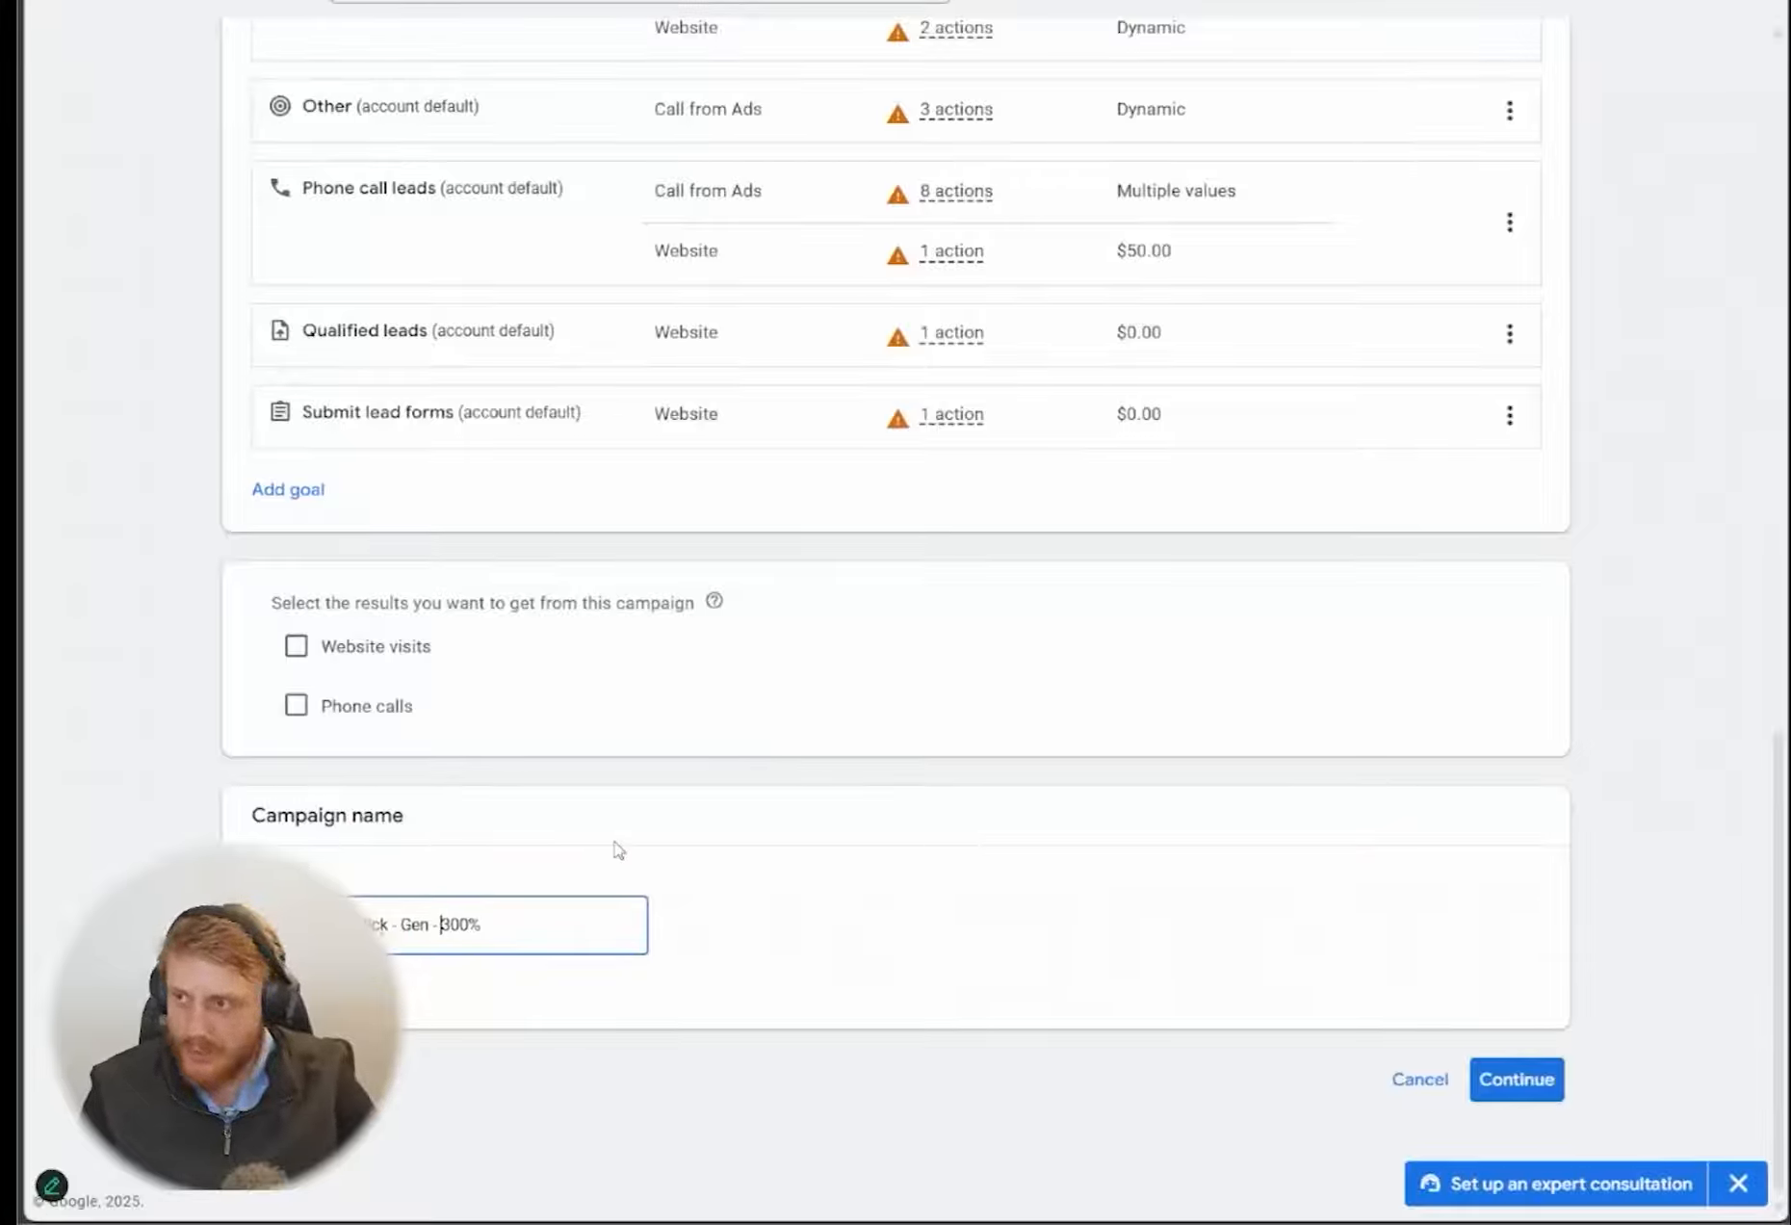
pyautogui.write('USA')
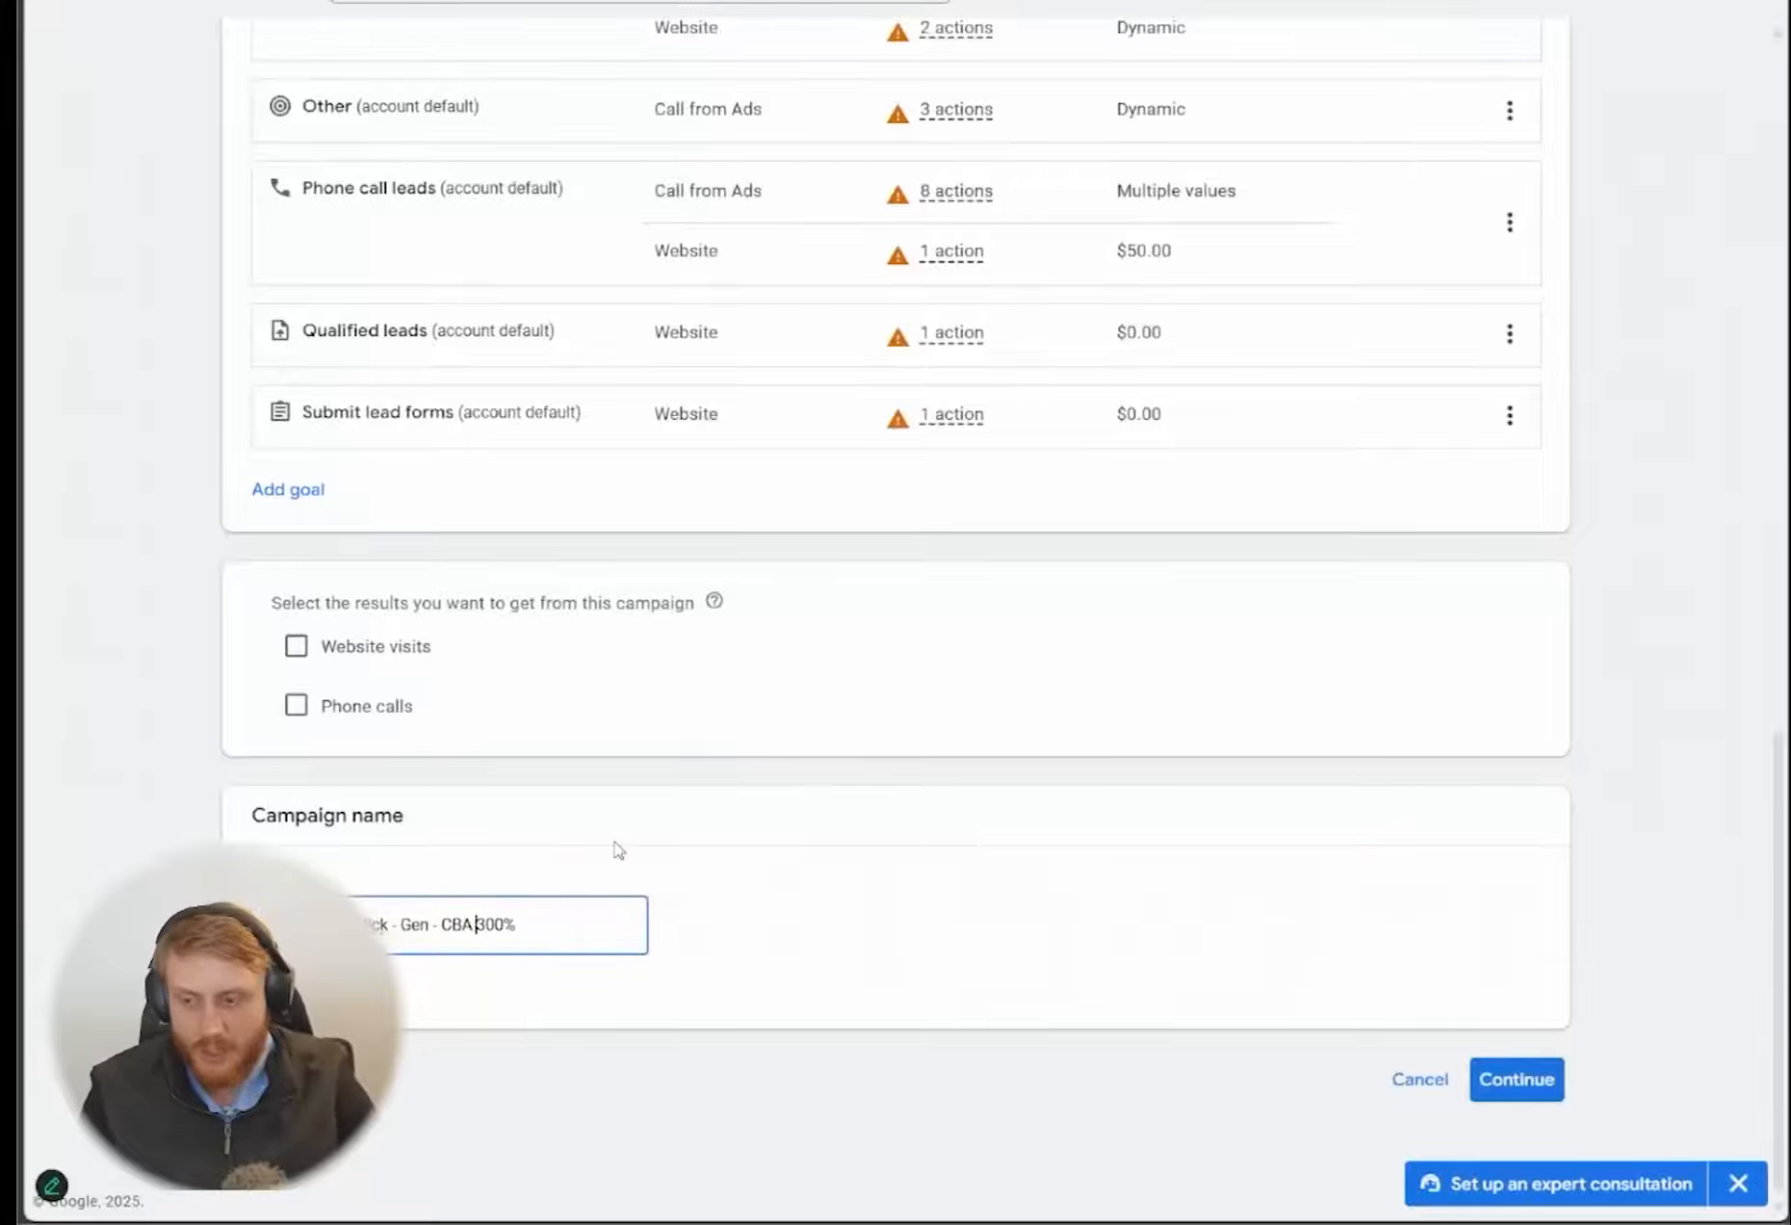
pyautogui.press('BackSpace')
pyautogui.press('BackSpace')
pyautogui.press('BackSpace')
pyautogui.press('BackSpace')
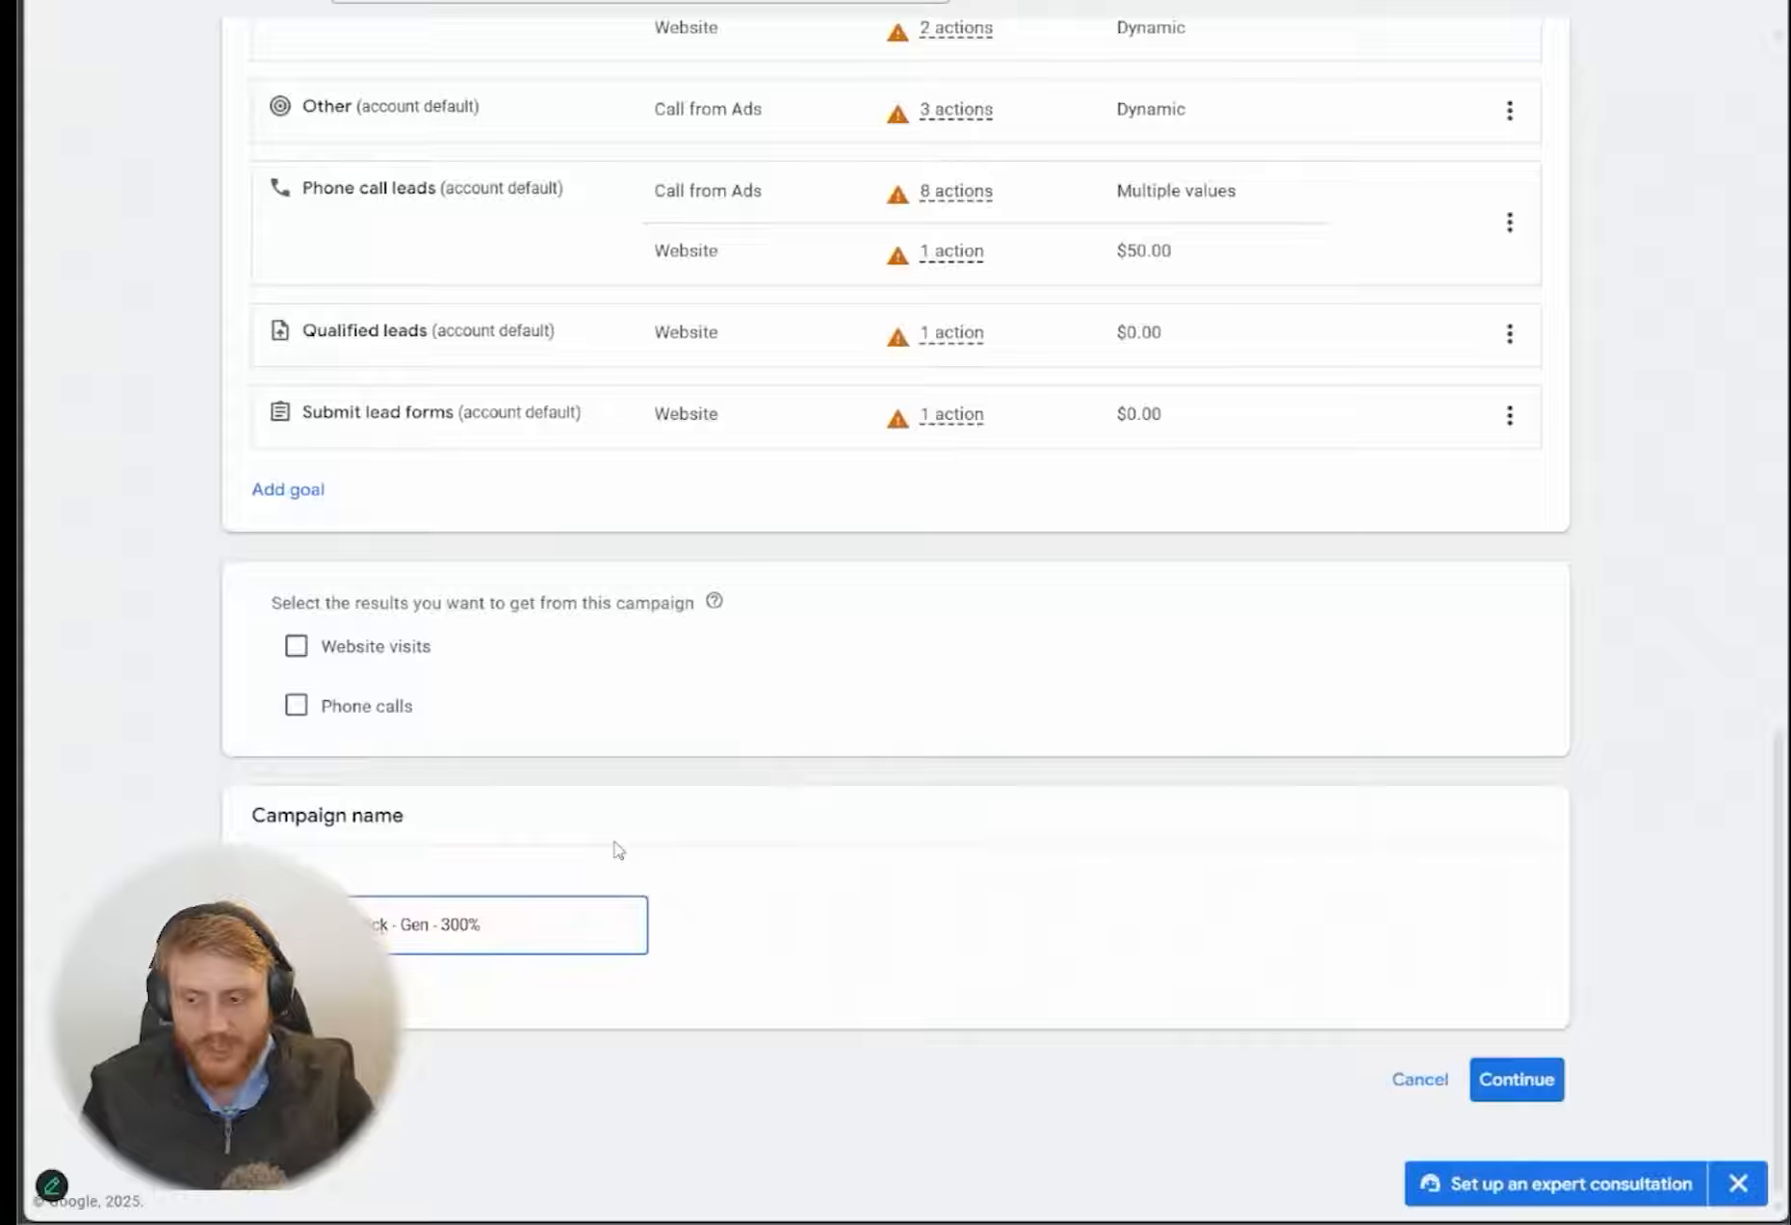
# Start a new campaign instead of finishing the saved draft, and set the bidding focus to Clicks
pyautogui.click(1551, 1083)
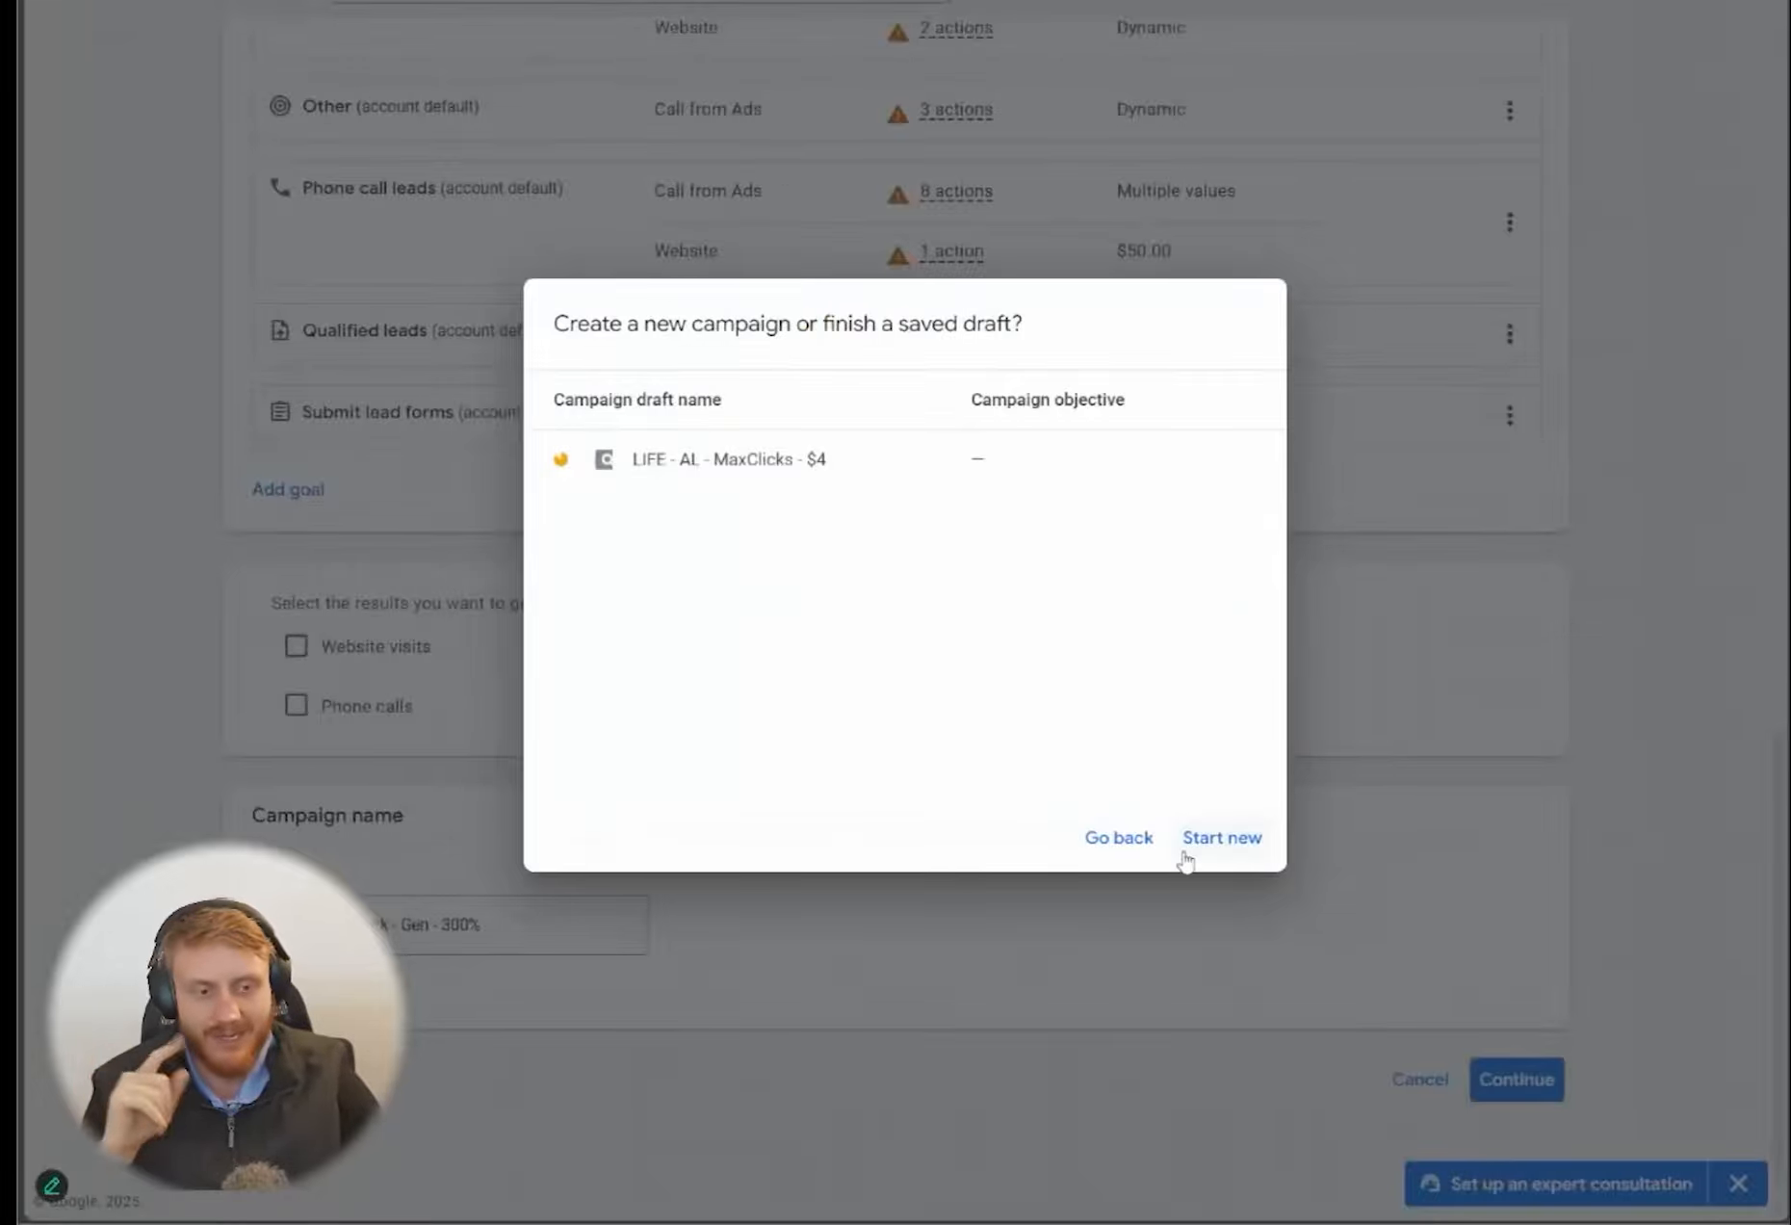
pyautogui.click(1234, 849)
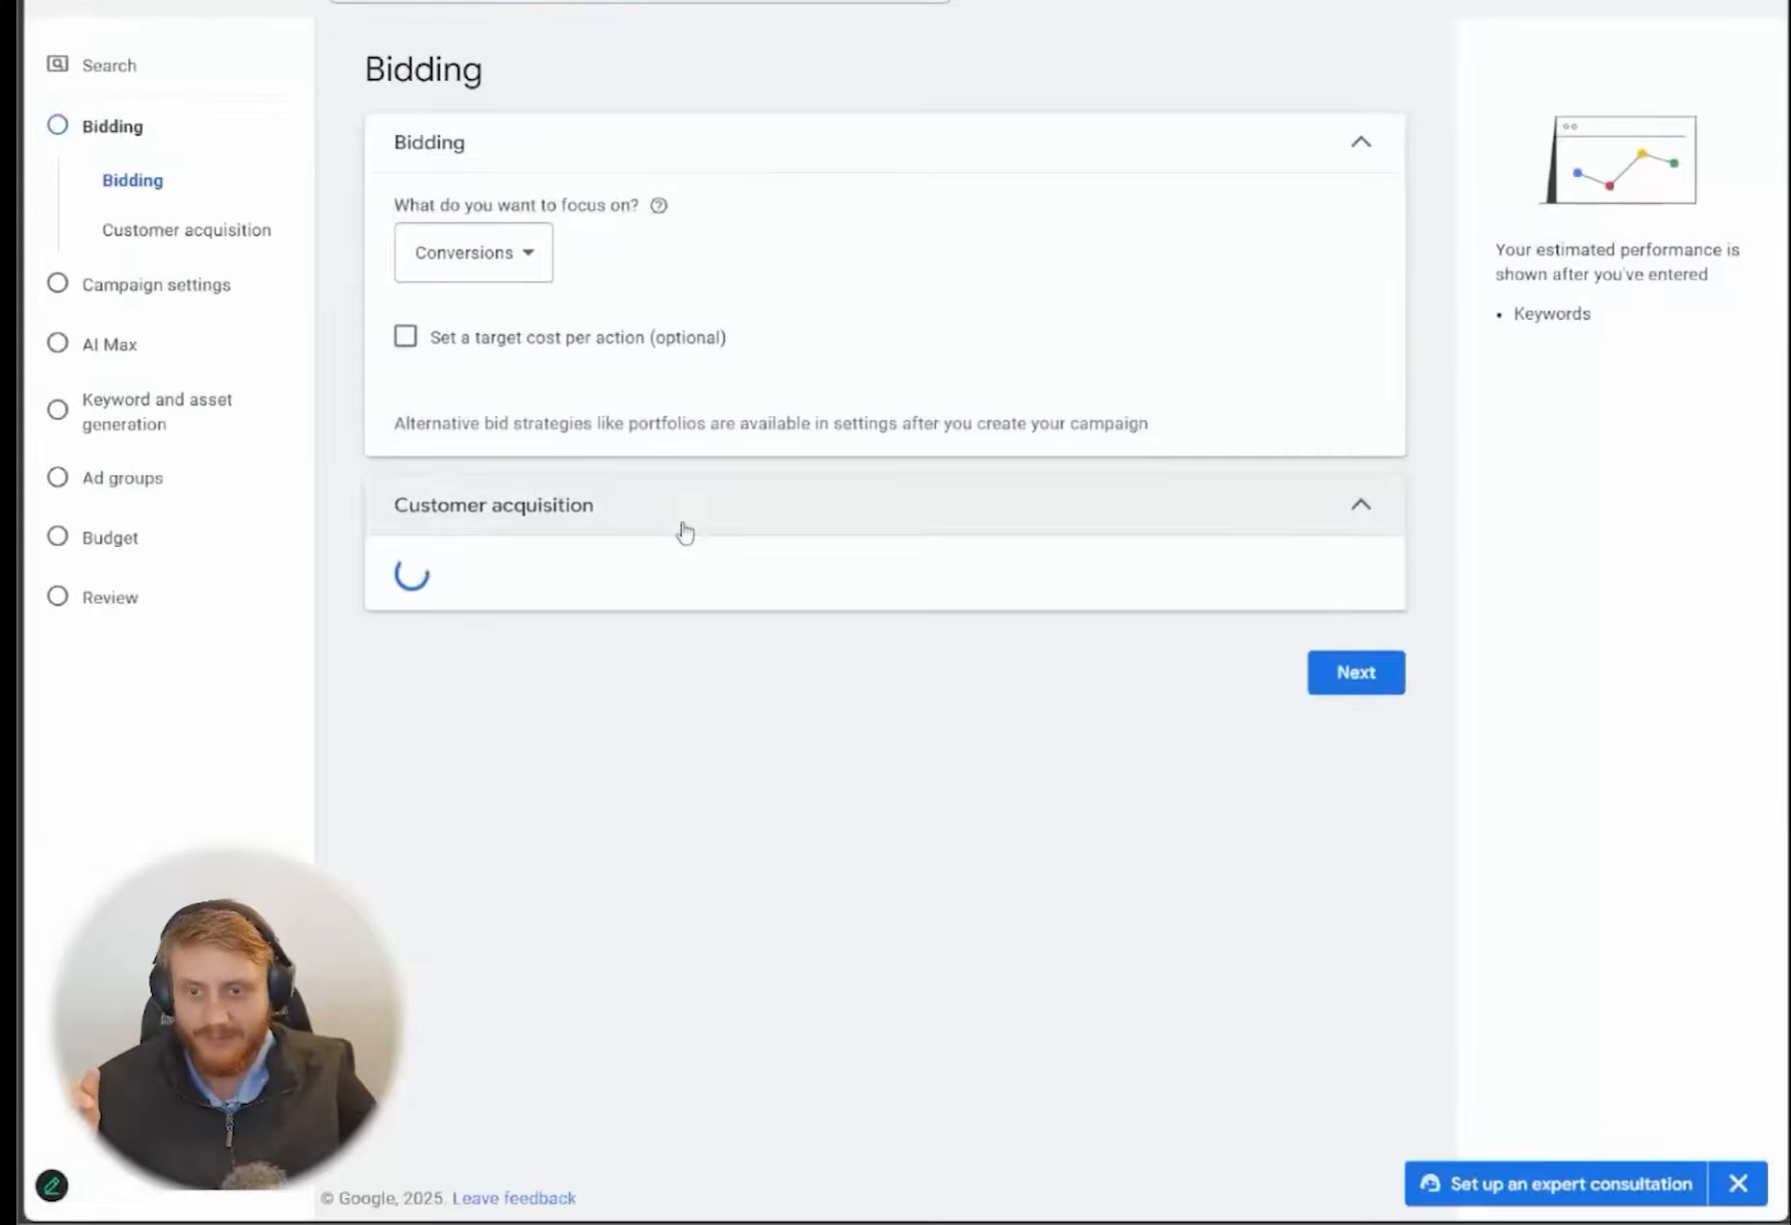
pyautogui.click(500, 254)
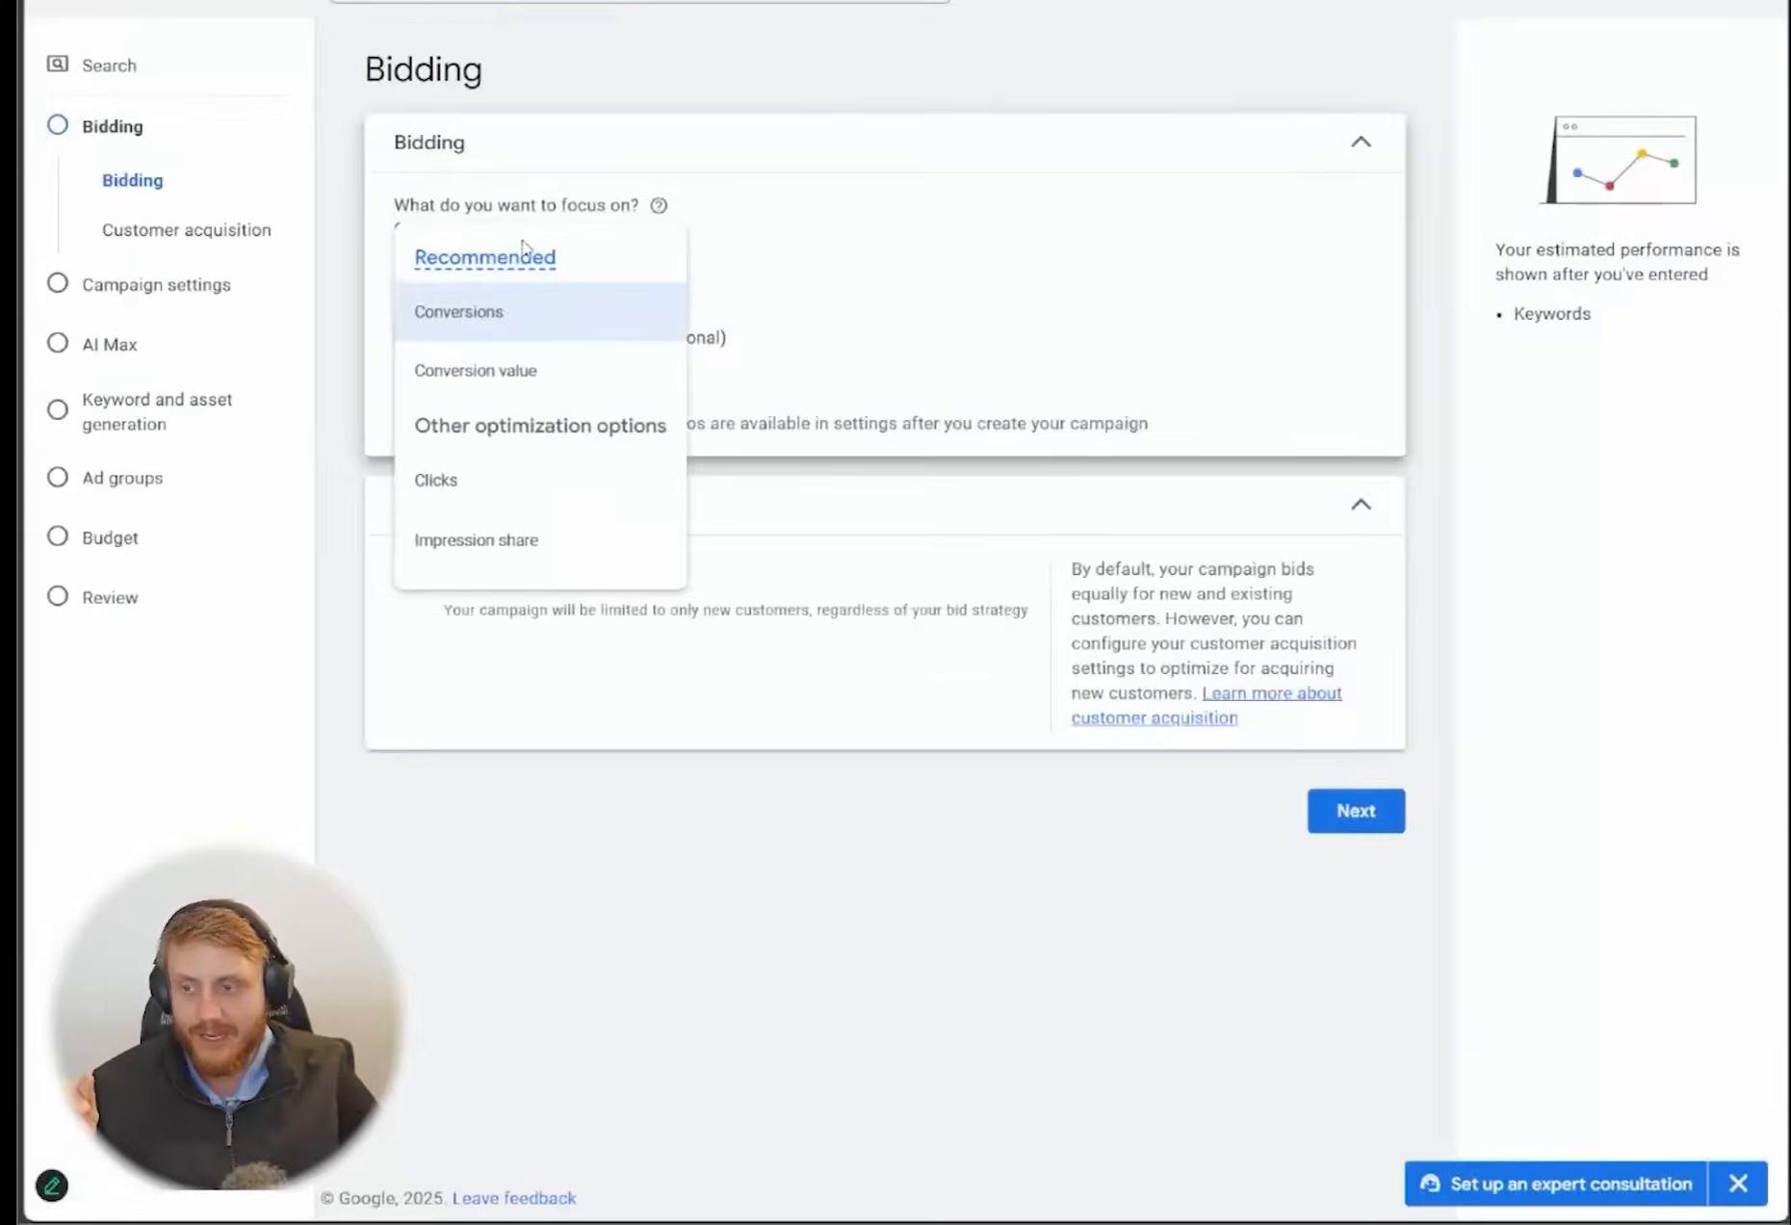
pyautogui.click(521, 475)
# Enable the maximum cost per click bid limit, set it to $1.25, and continue to the campaign settings
pyautogui.click(483, 339)
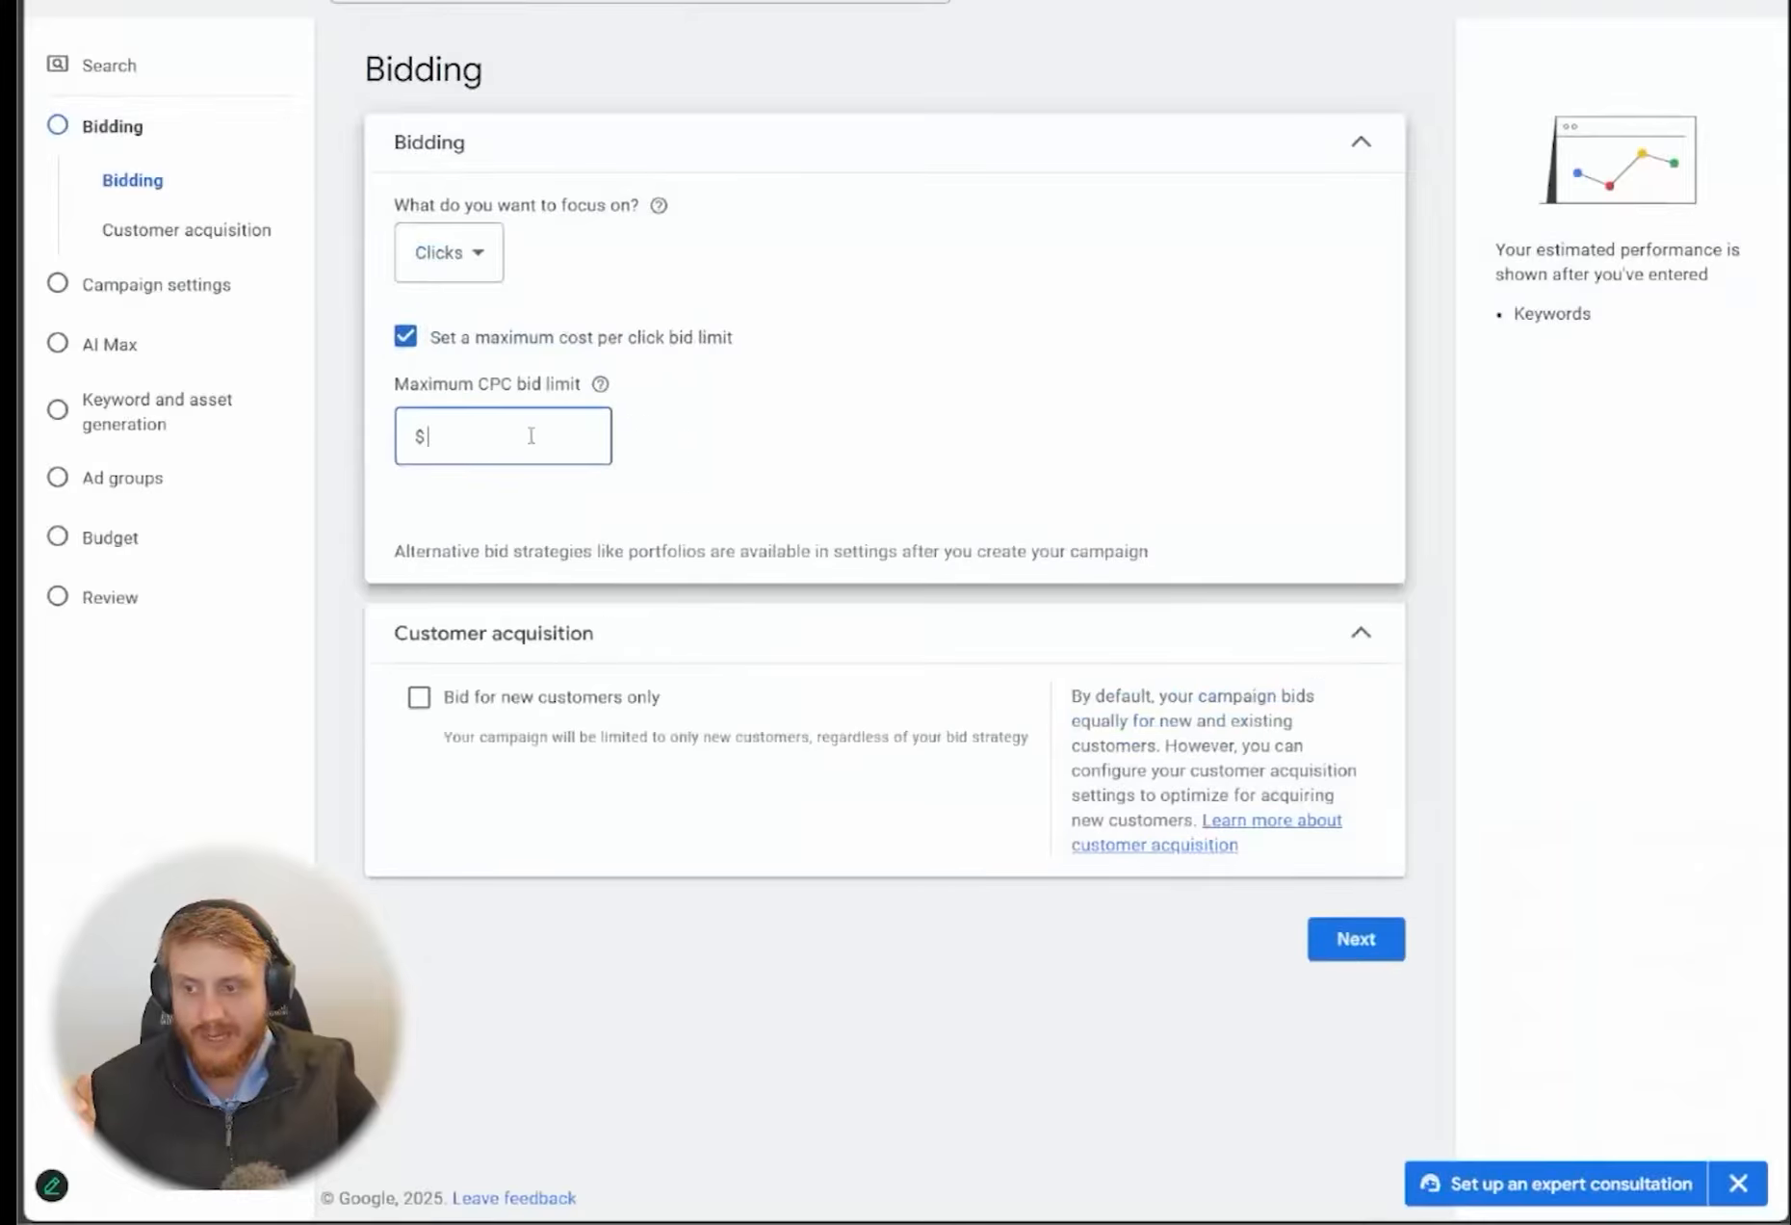
pyautogui.click(719, 1032)
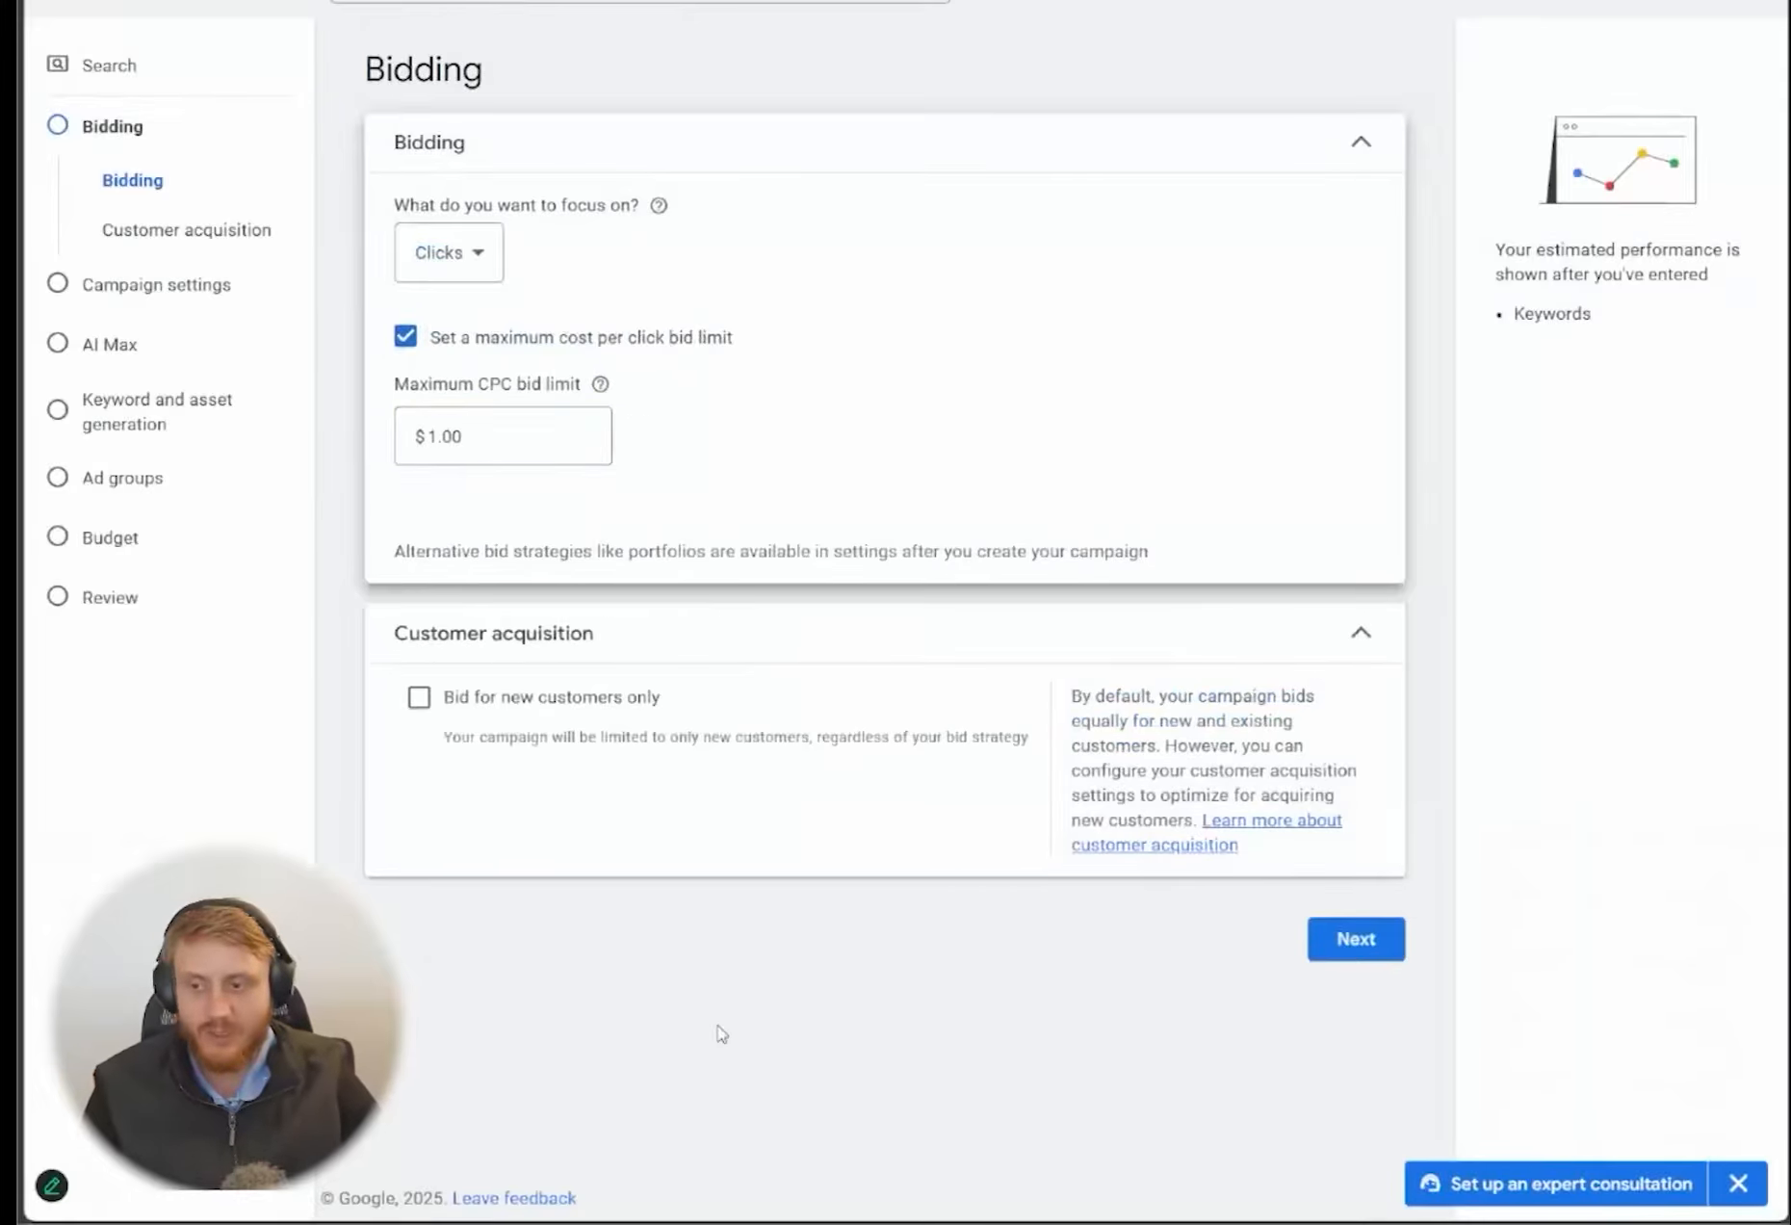
pyautogui.doubleClick(499, 441)
pyautogui.write('1.25')
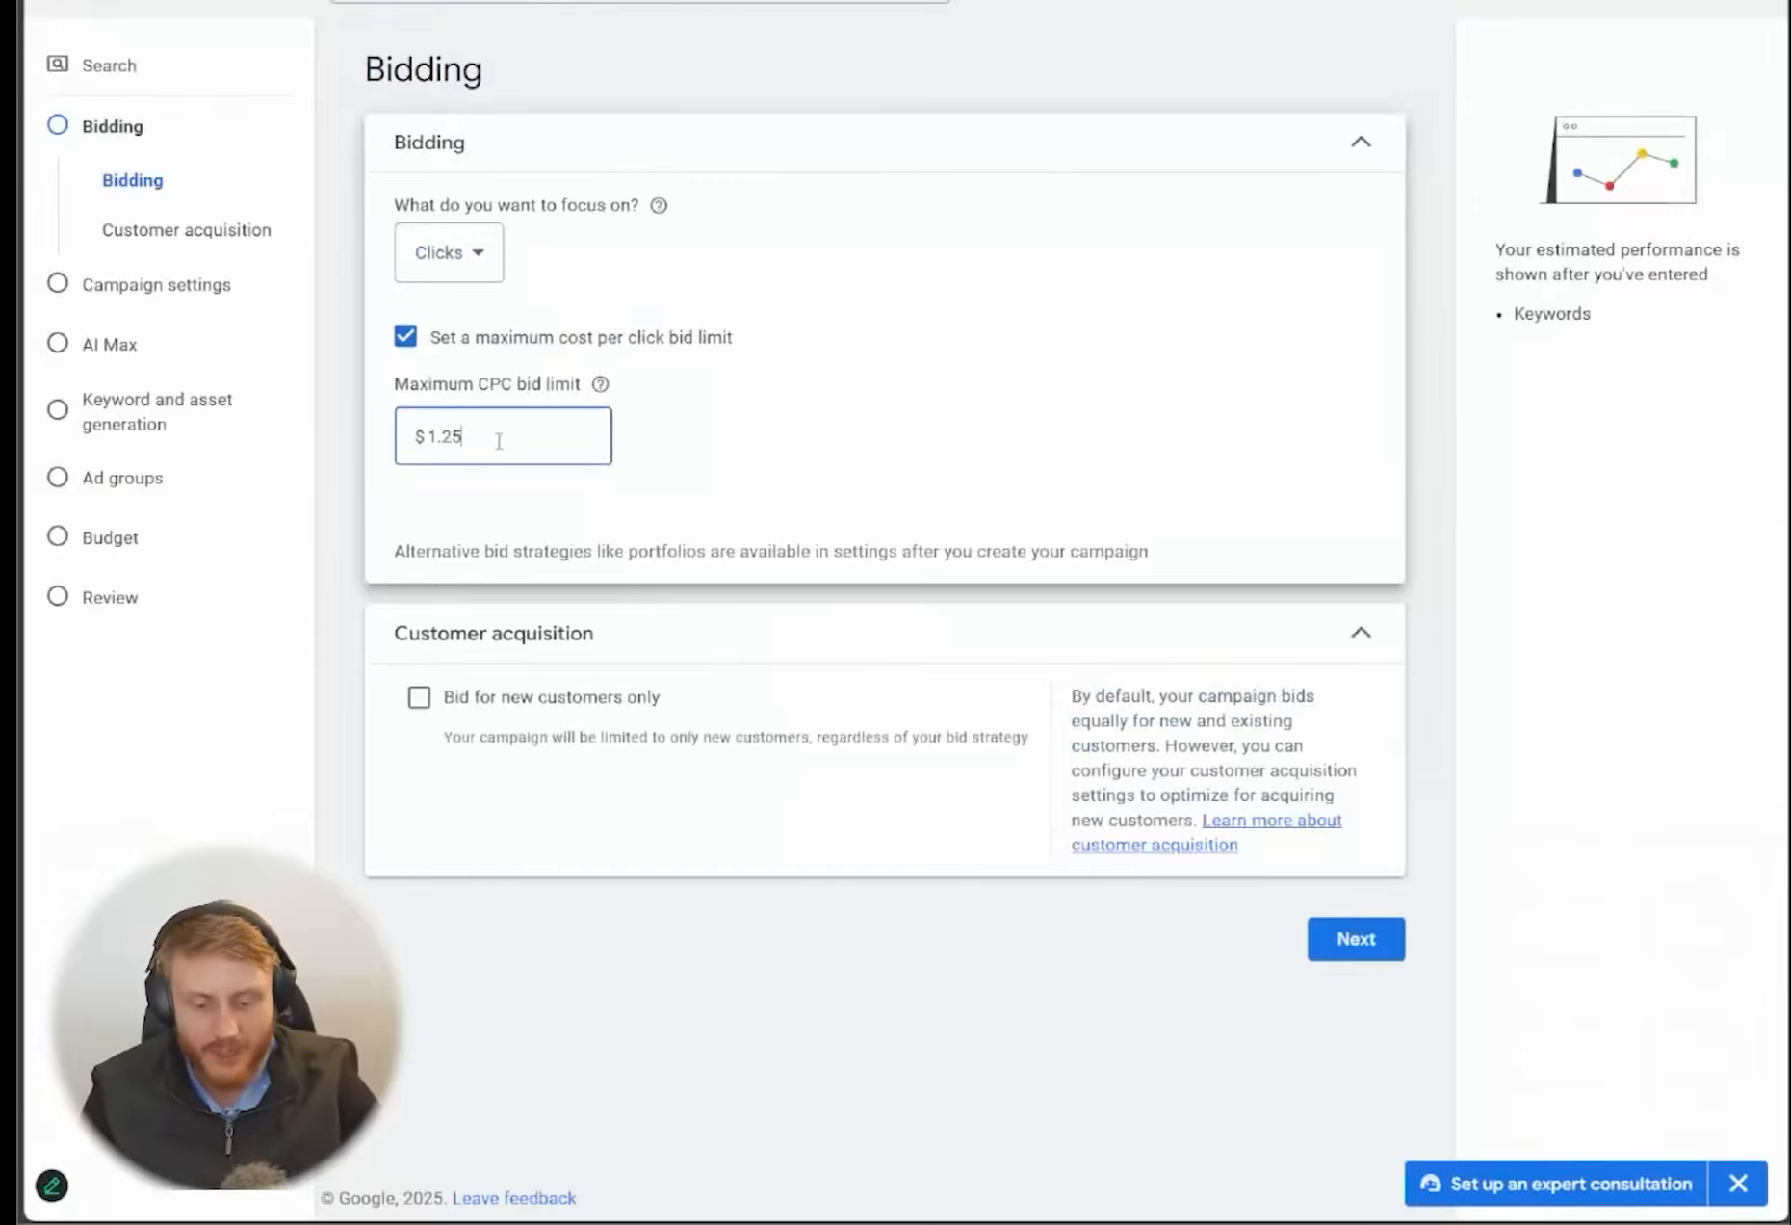
pyautogui.click(768, 862)
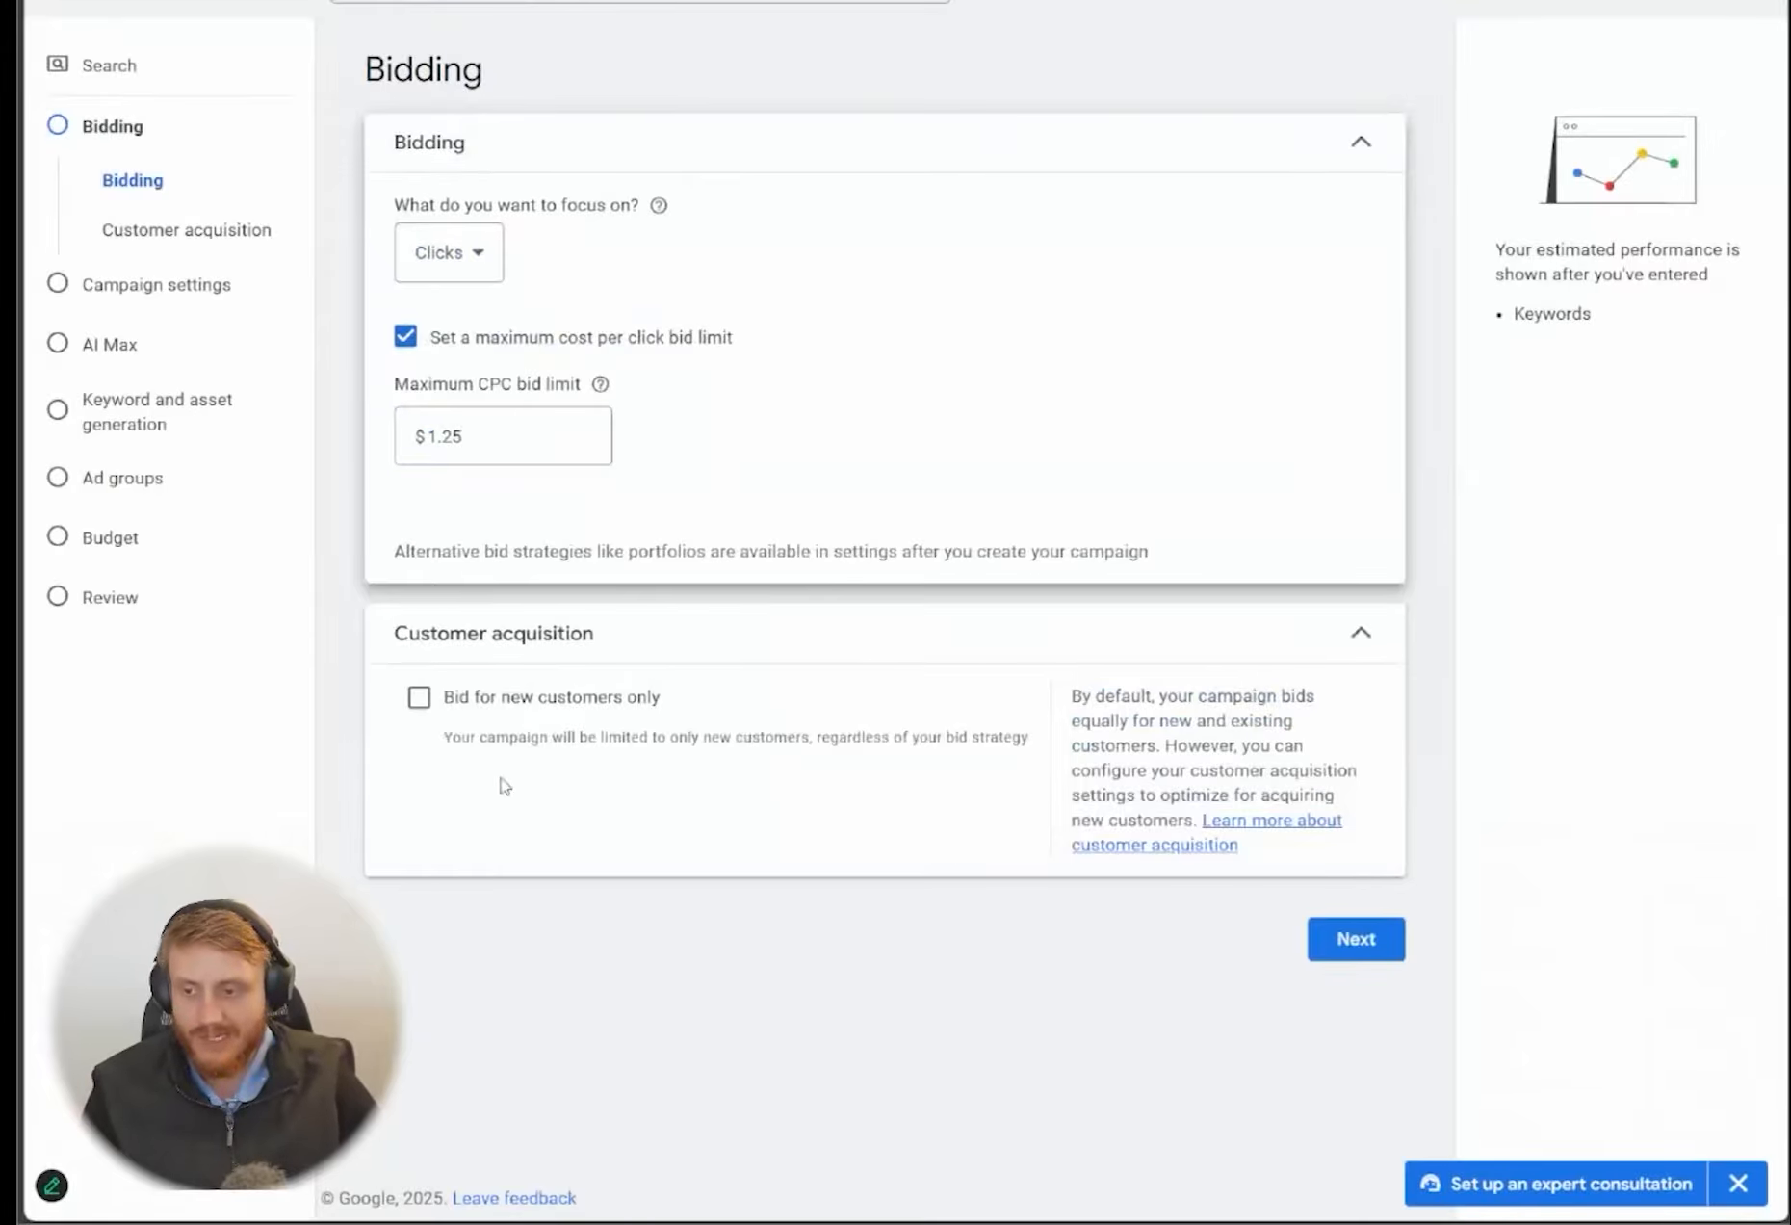
pyautogui.click(1368, 941)
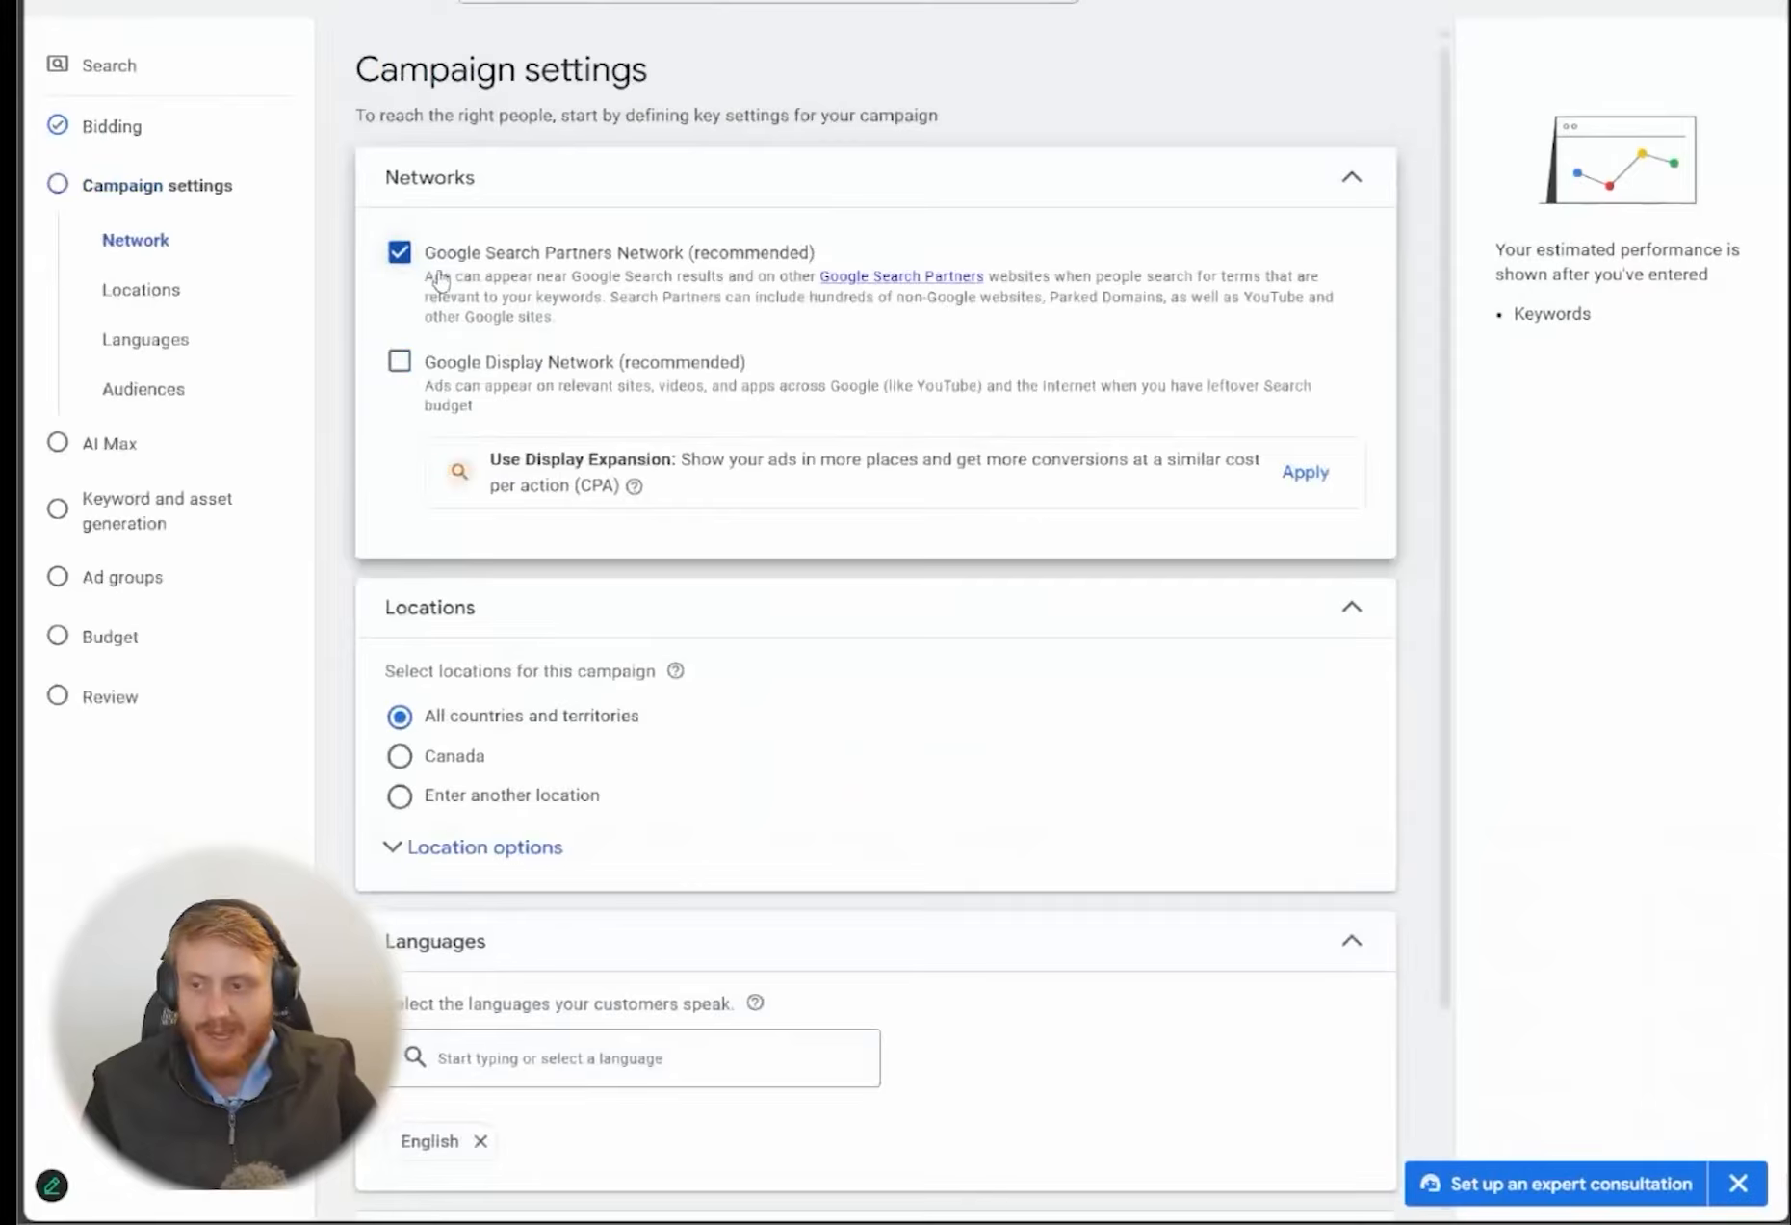
# Turn off the Google Search Partners Network and choose to enter another location, with the location options expanded
pyautogui.click(400, 253)
pyautogui.scroll(-3, 675, 342)
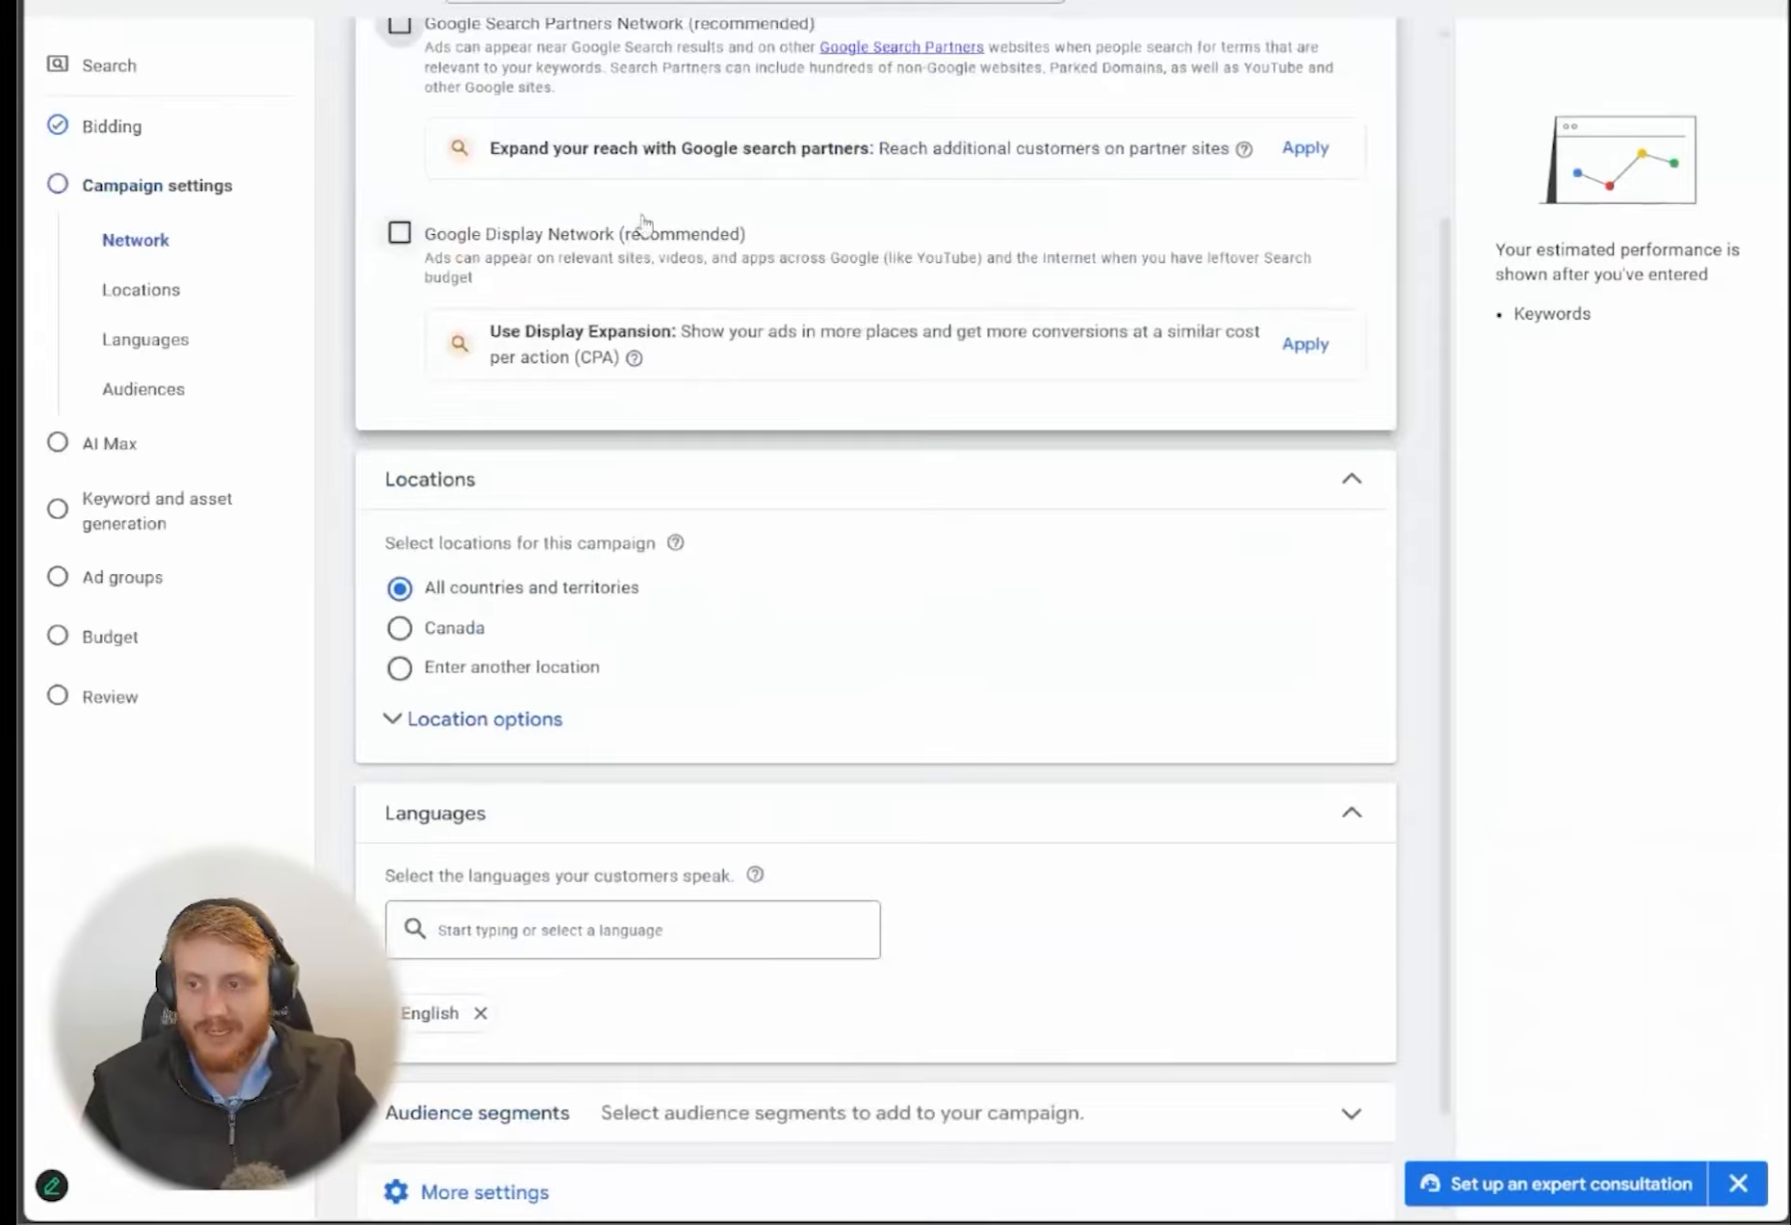
pyautogui.scroll(-1, 590, 589)
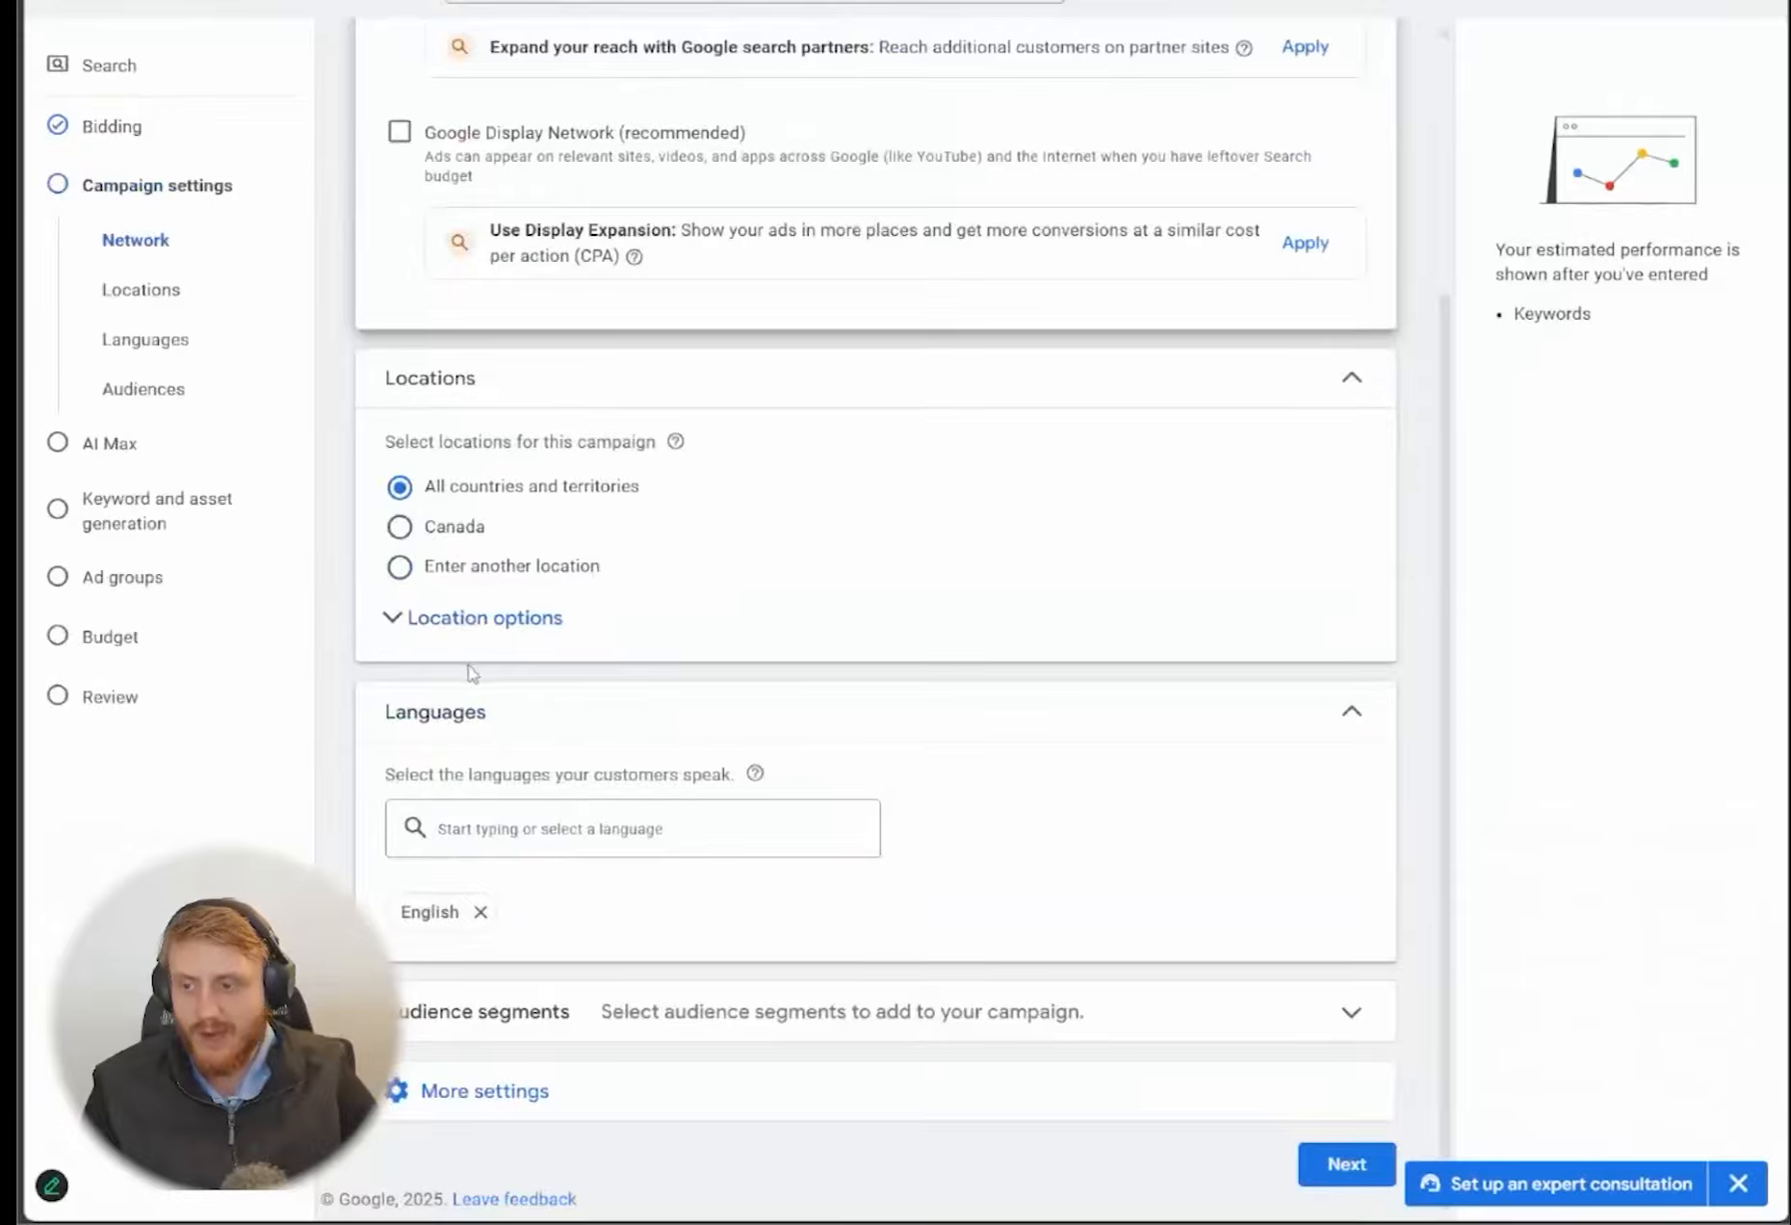
pyautogui.click(428, 624)
pyautogui.click(432, 565)
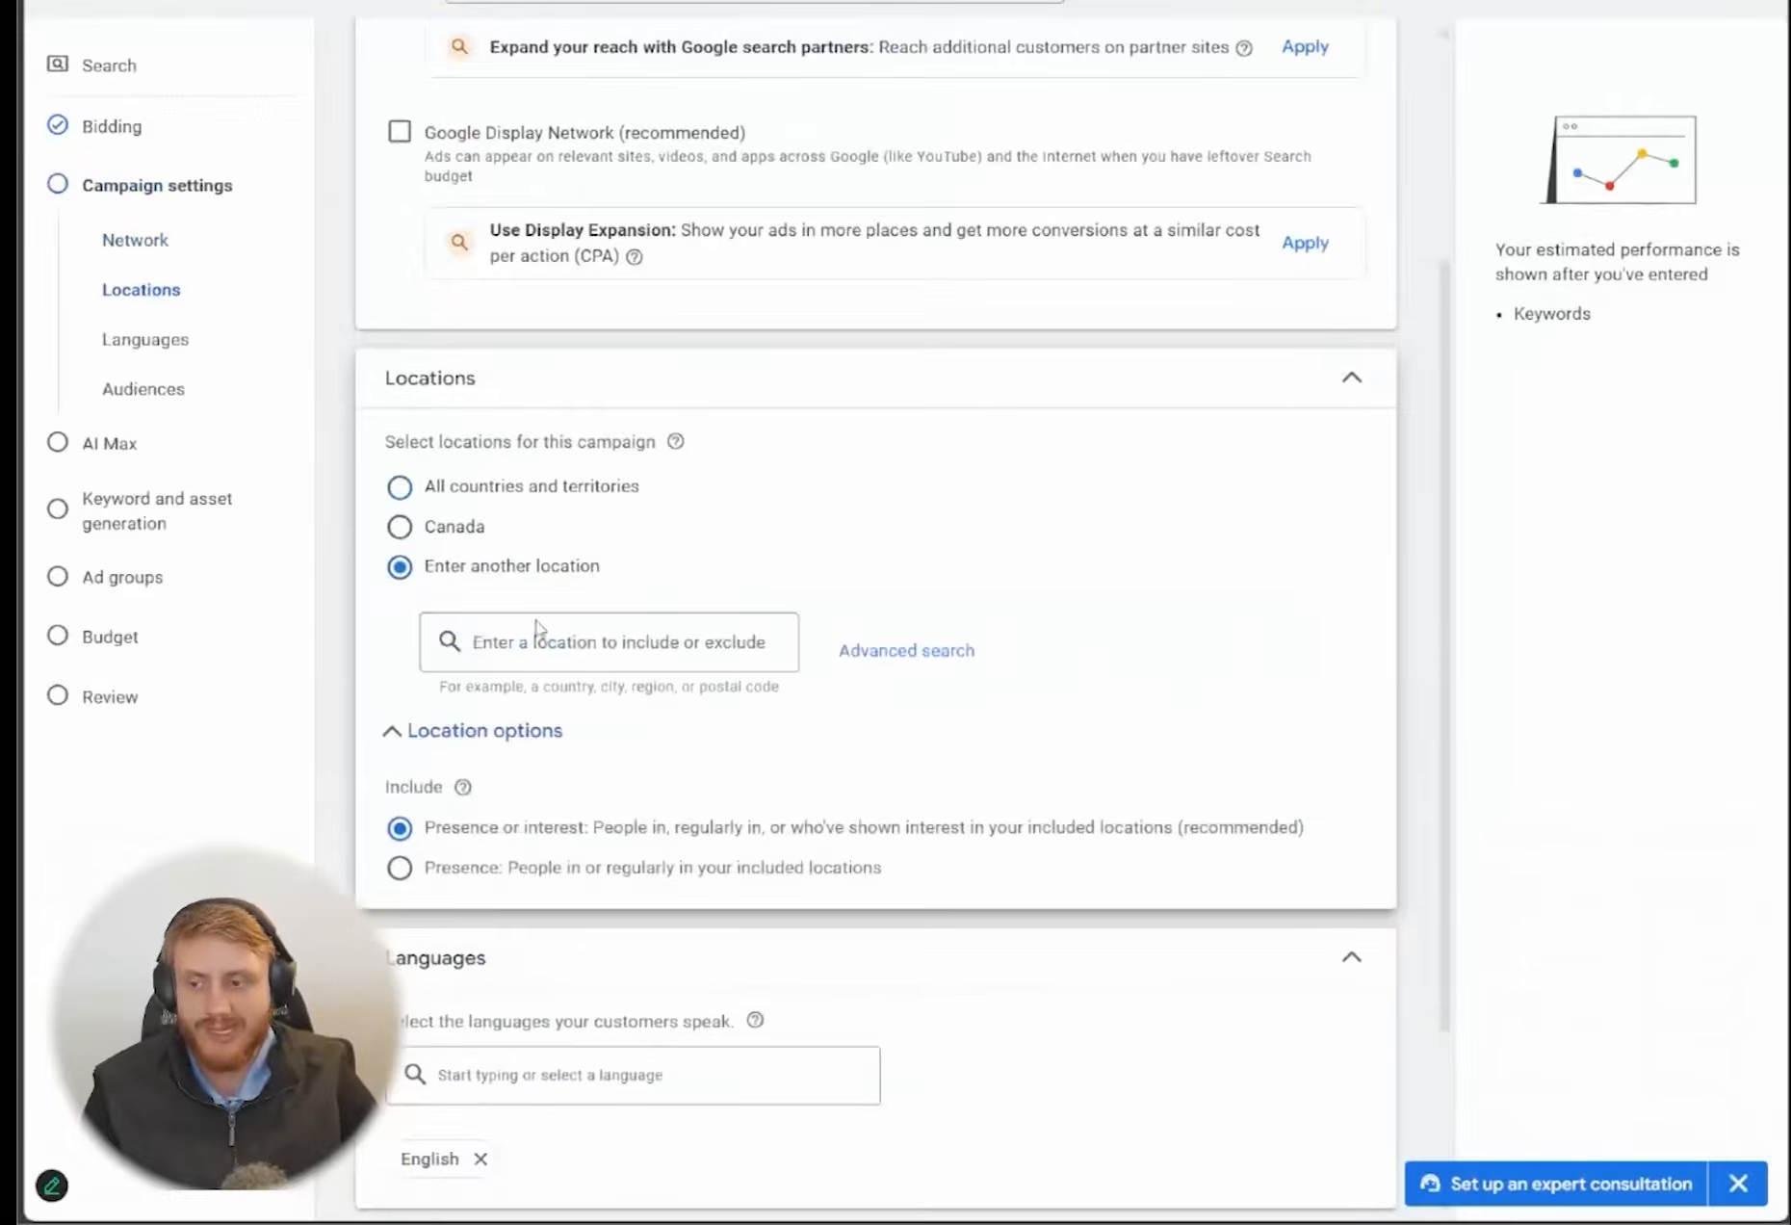
pyautogui.click(618, 645)
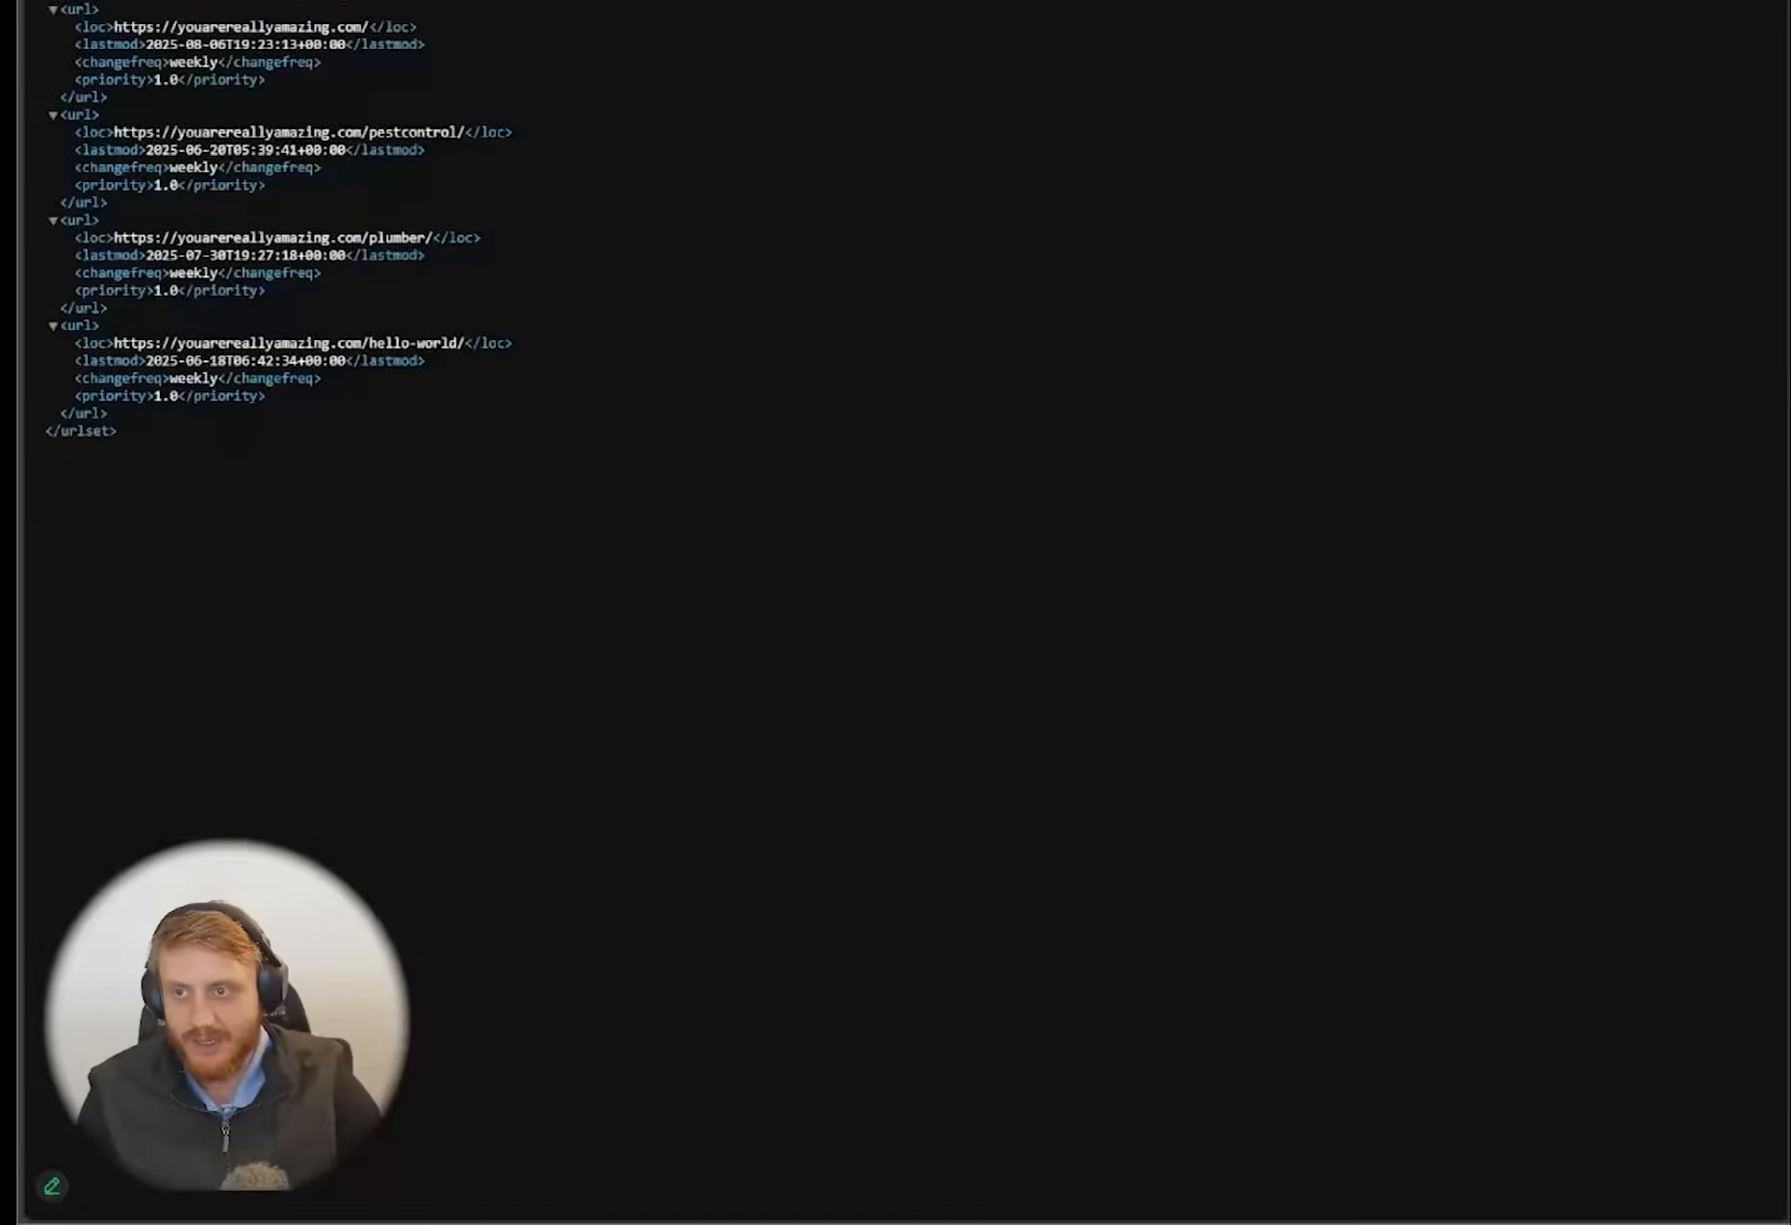
# Switch to another browser tab and open ChatGPT in it
pyautogui.hotkey('ctrl', 'l')
pyautogui.write('ch')
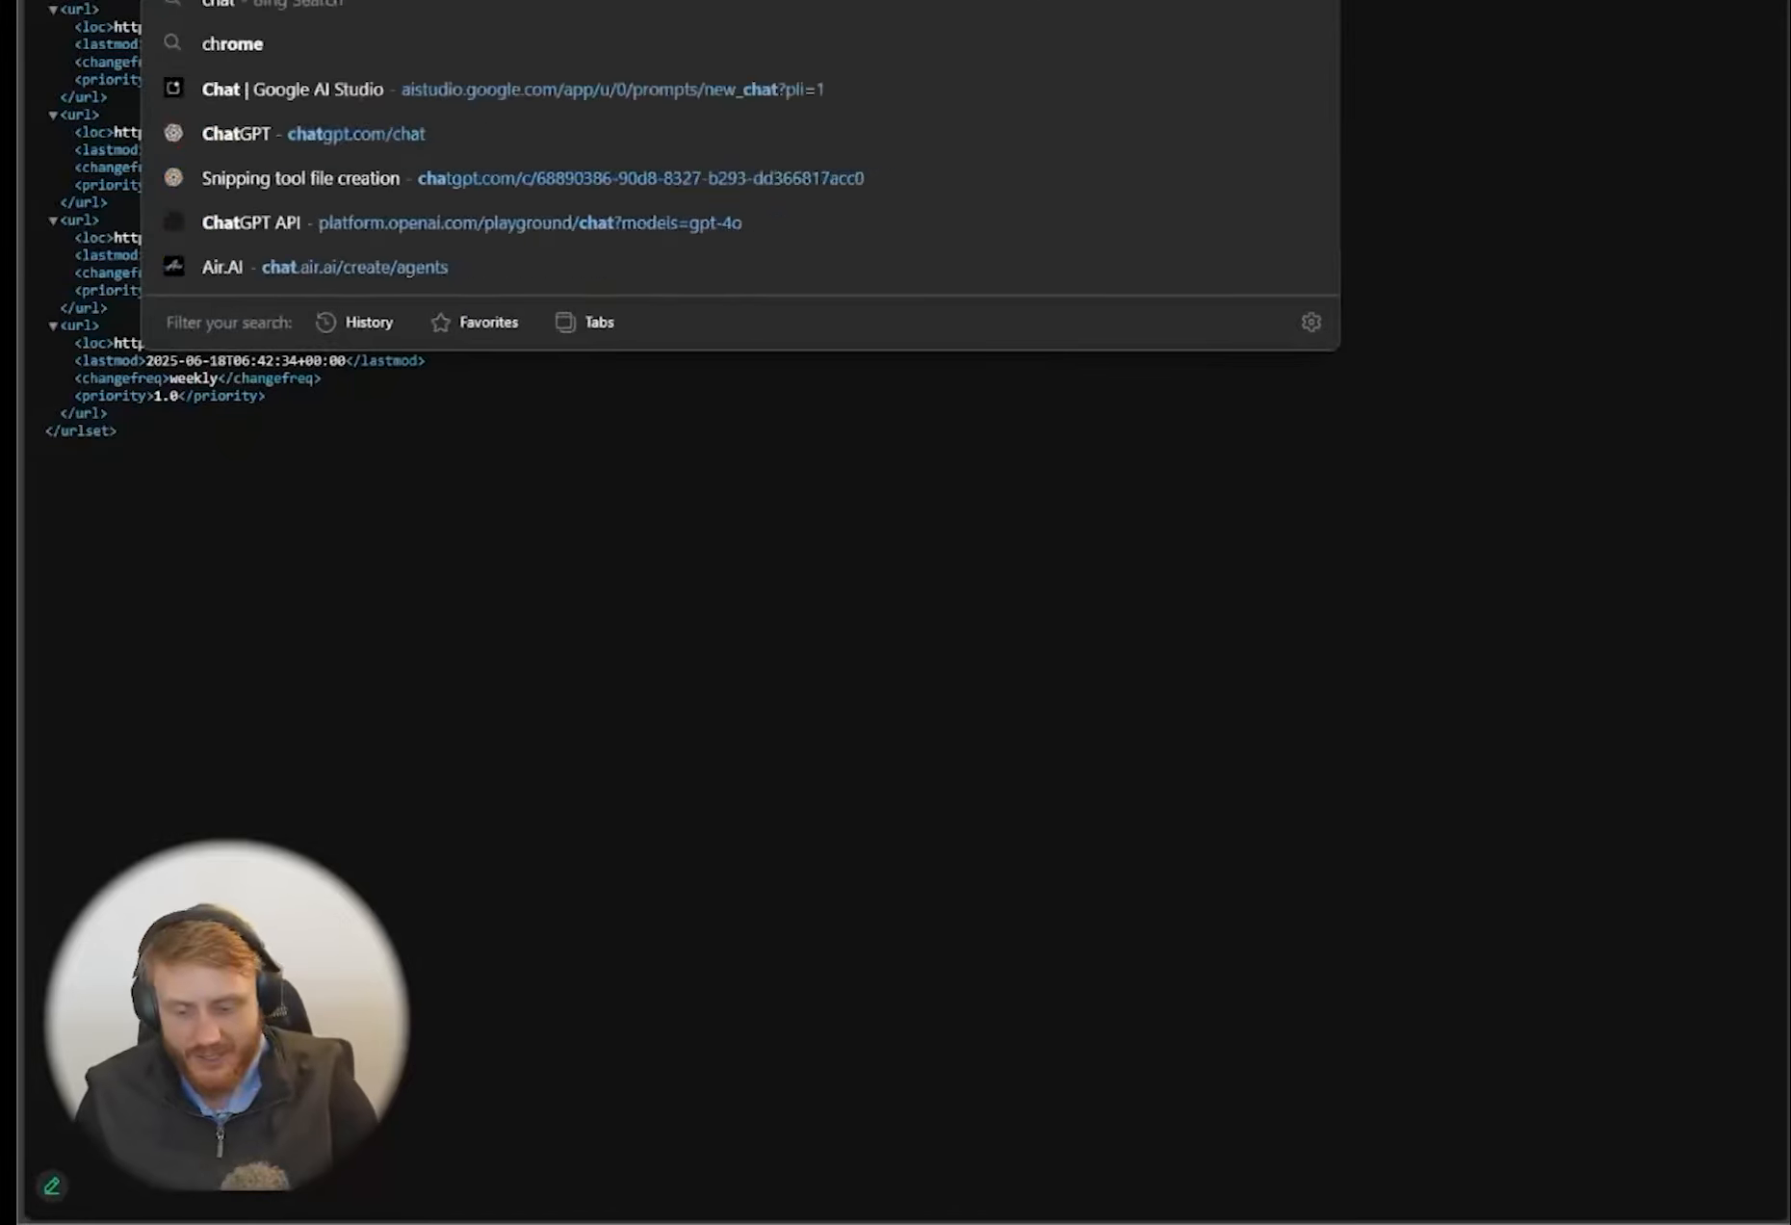
pyautogui.press('Return')
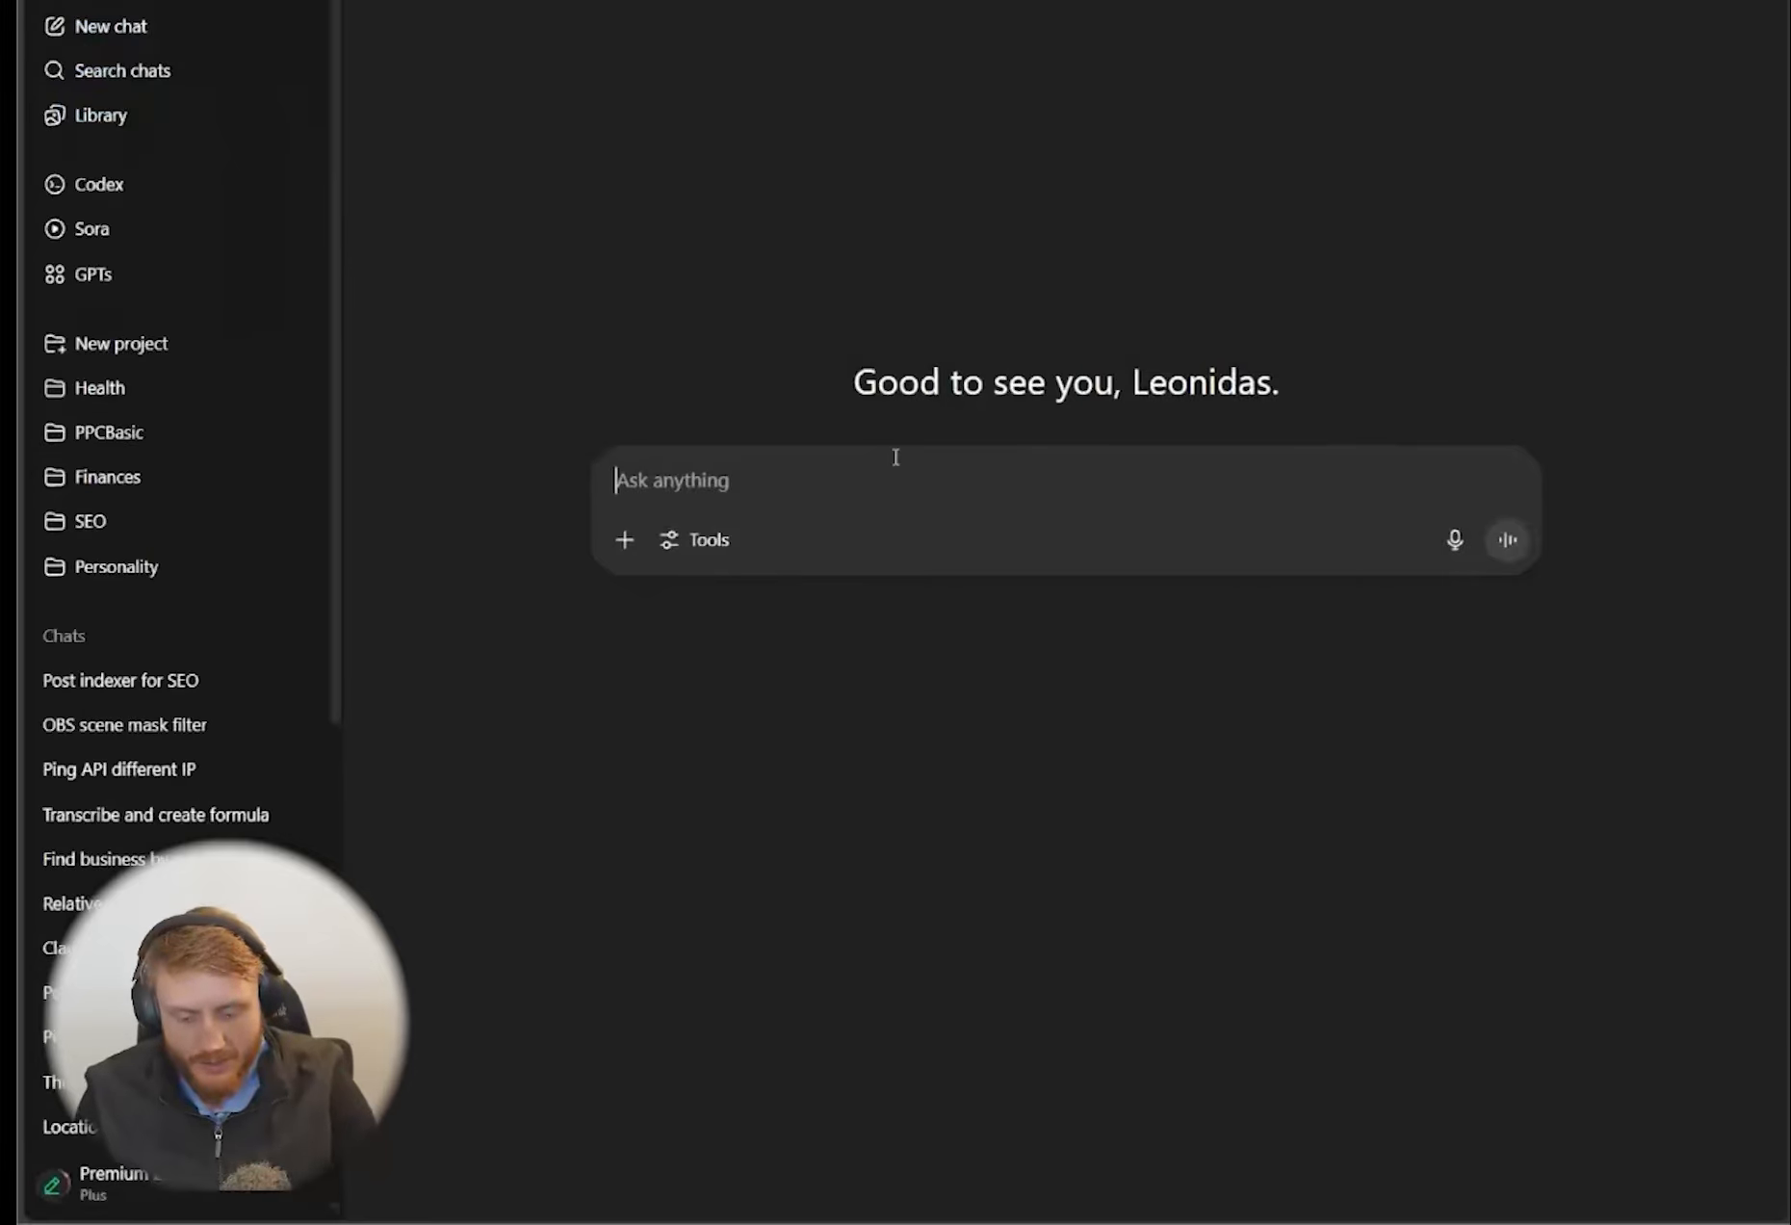
# Write the prompt "create 10 zipcodes in the usa. one per line no commentary" in the new chat
pyautogui.write('create 10 z')
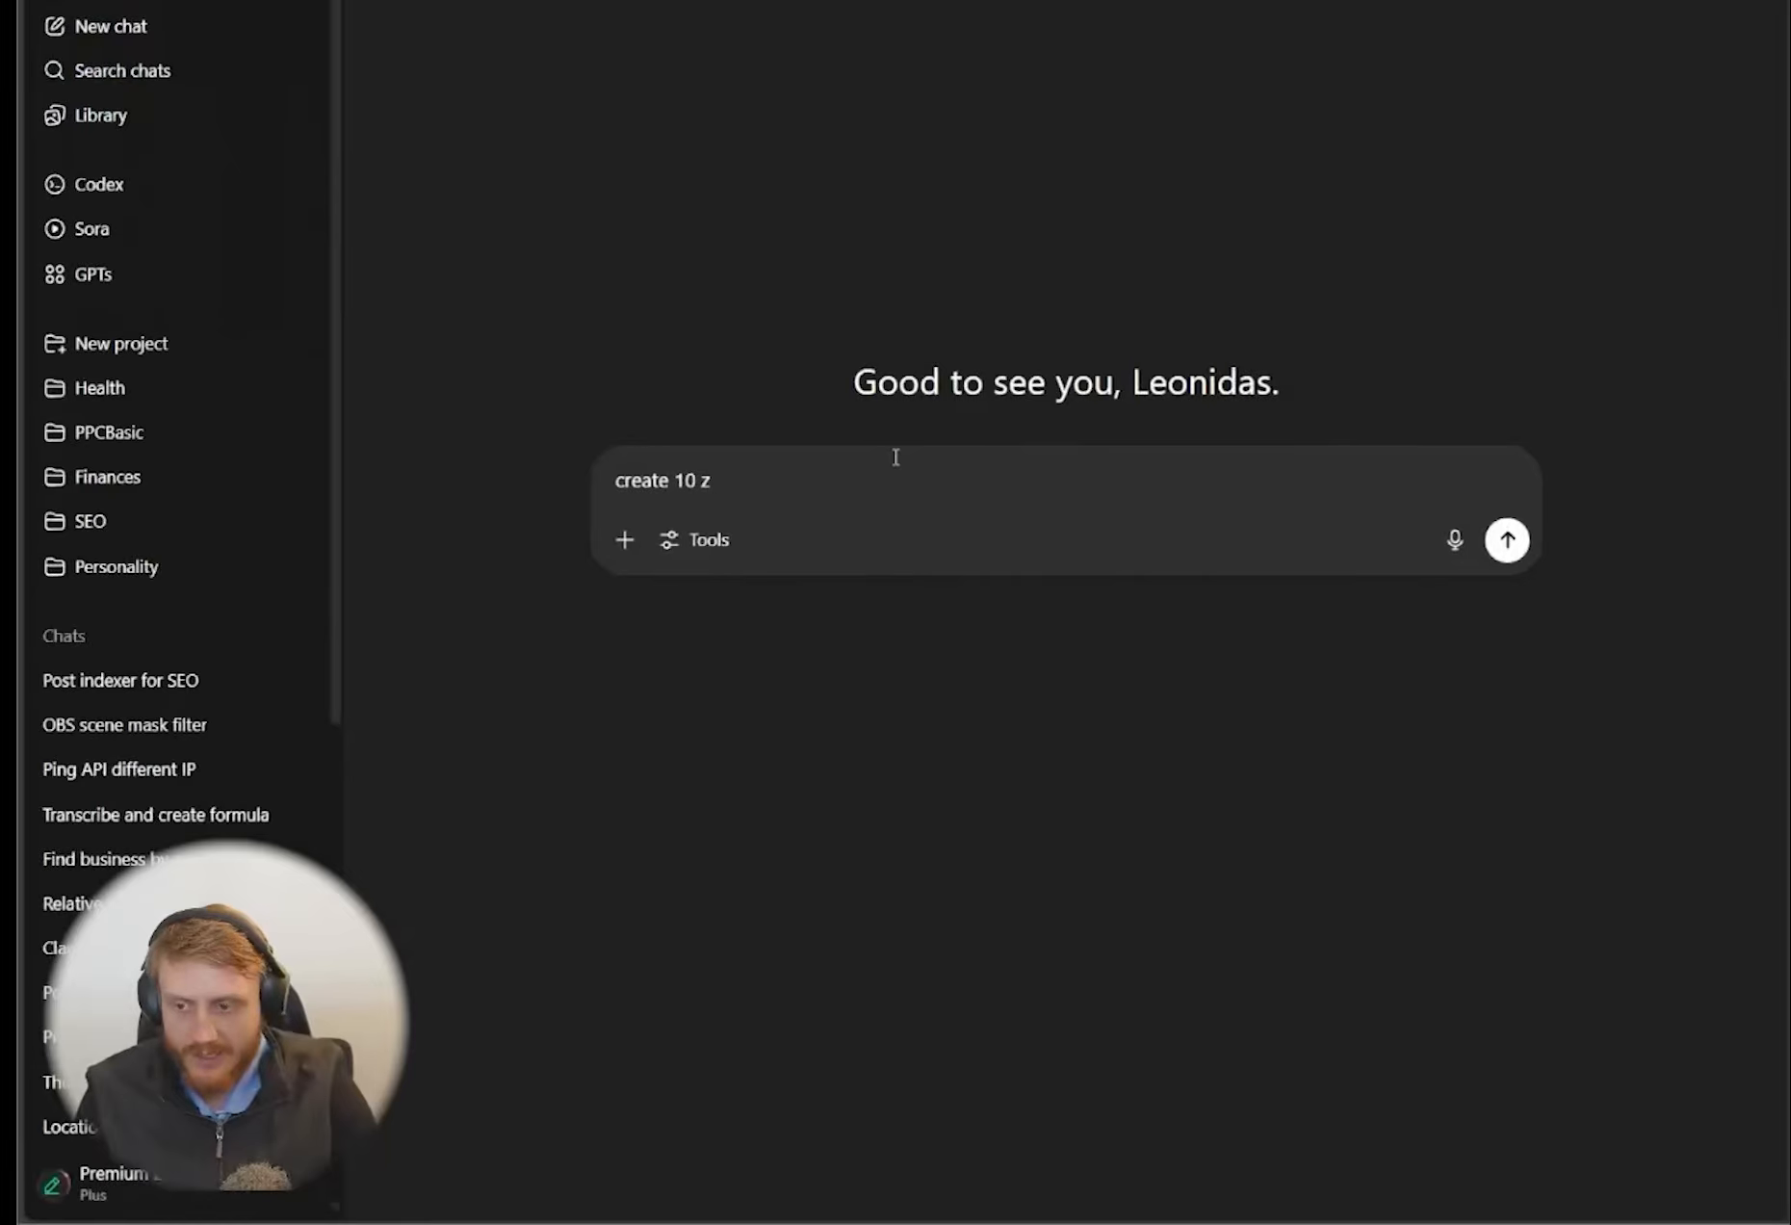
pyautogui.write('ipcodes')
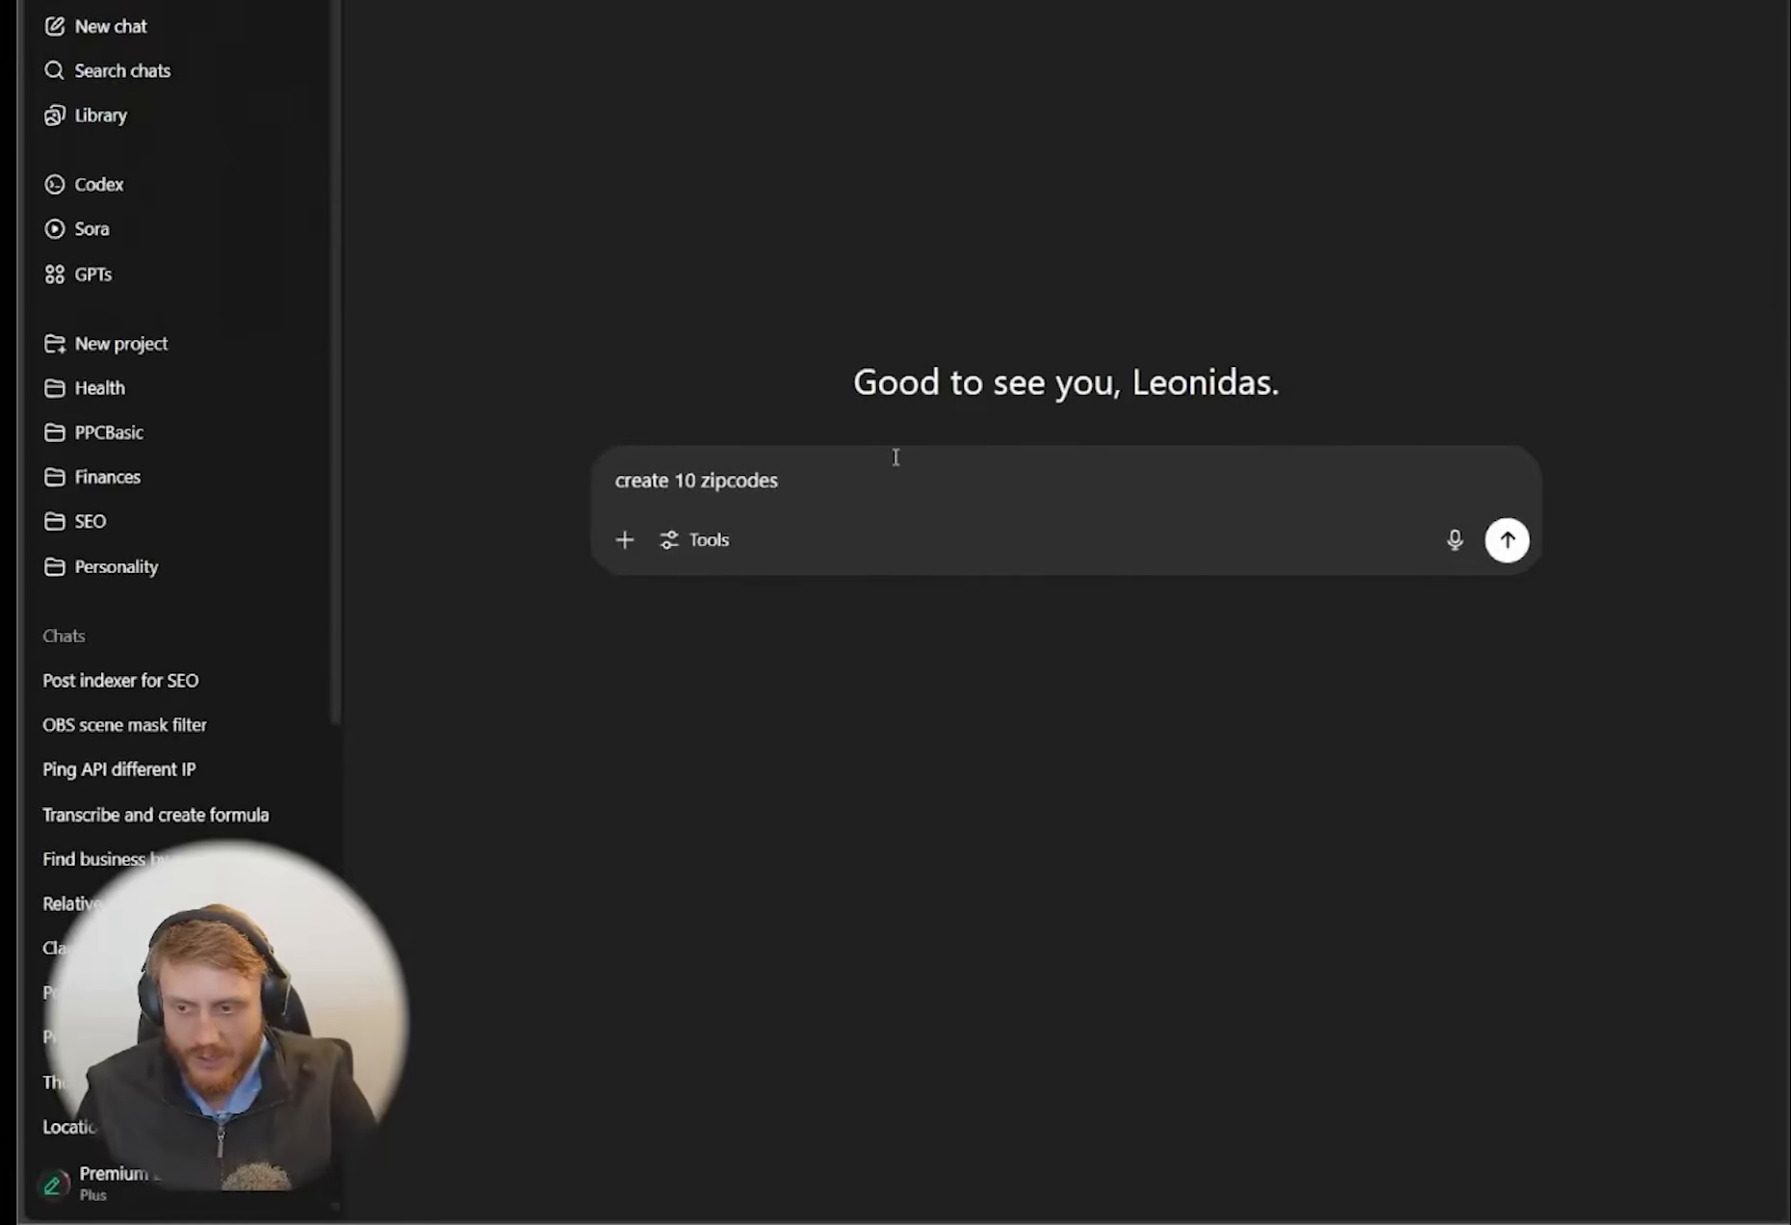
pyautogui.write(' in the usa')
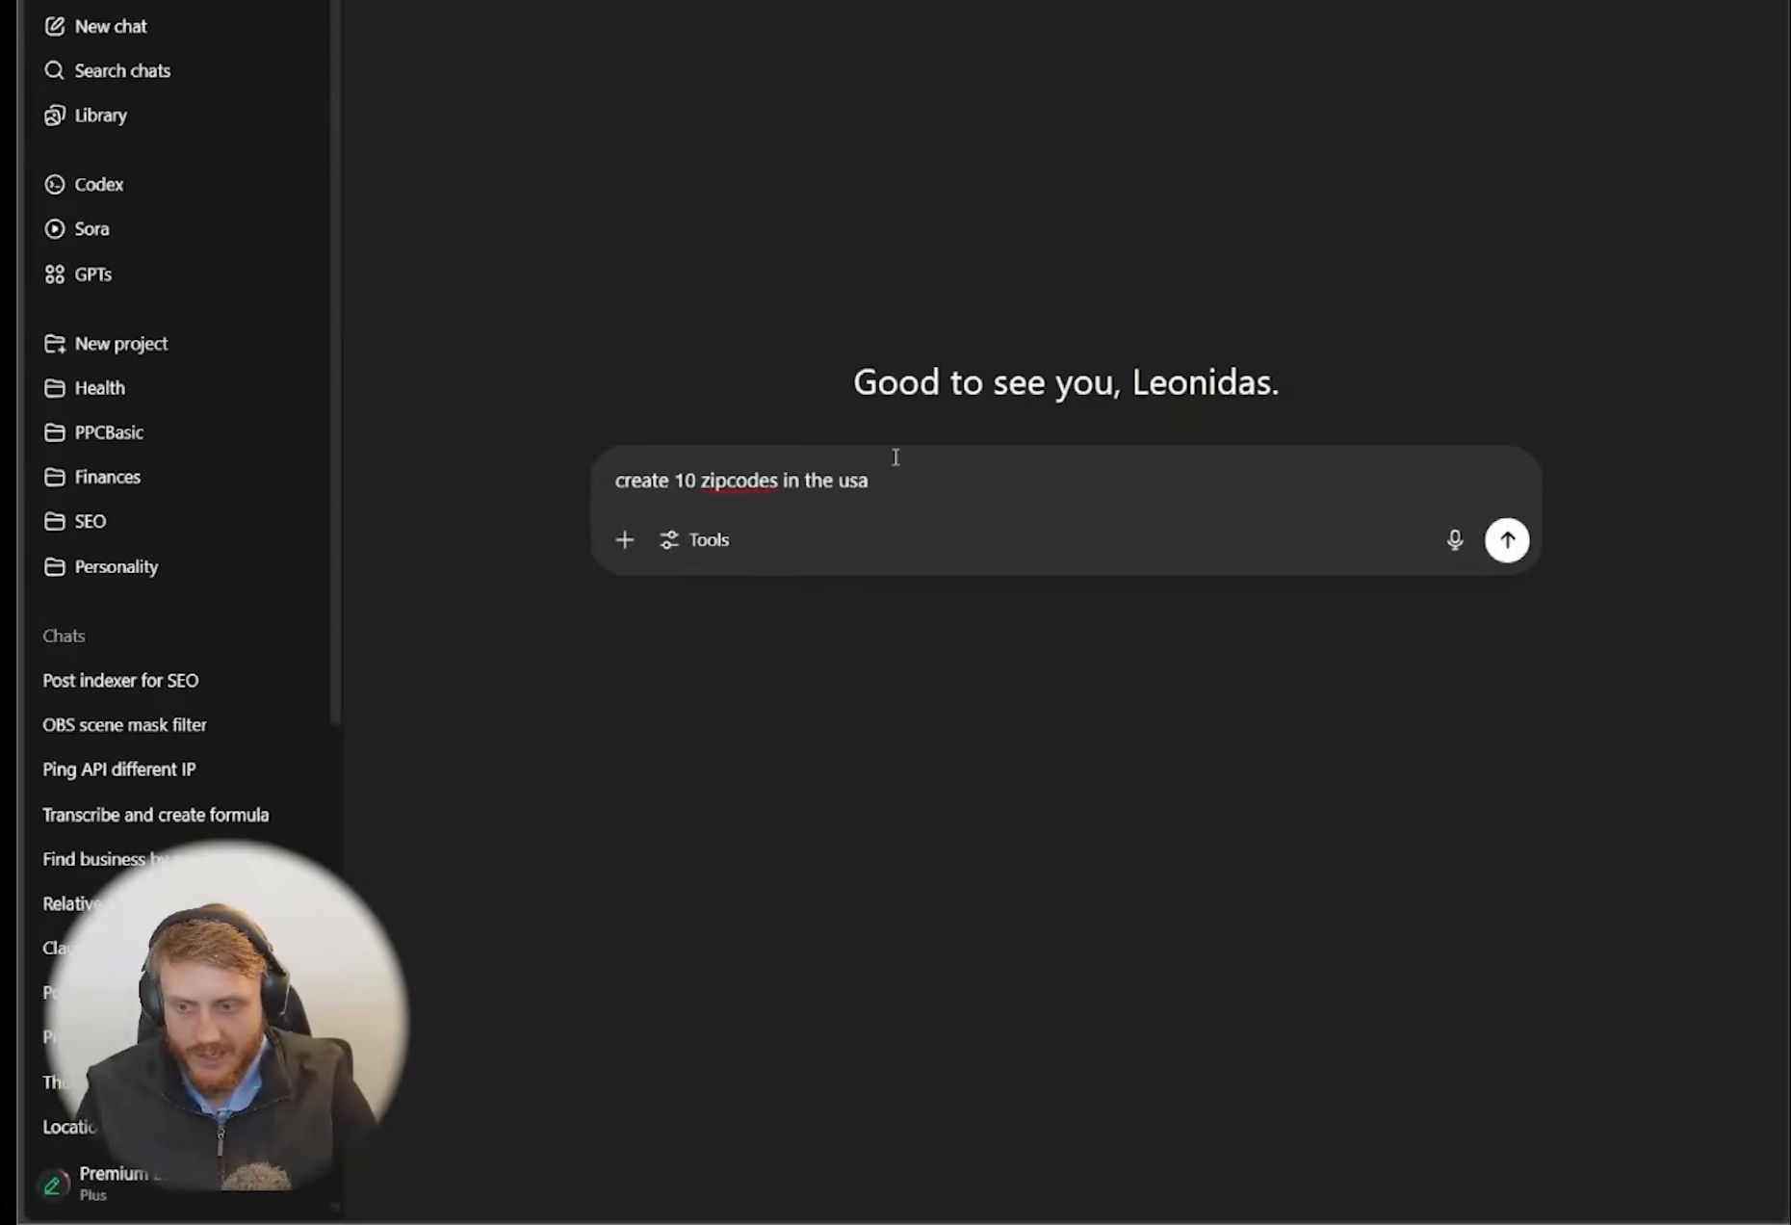
pyautogui.write('. one per line')
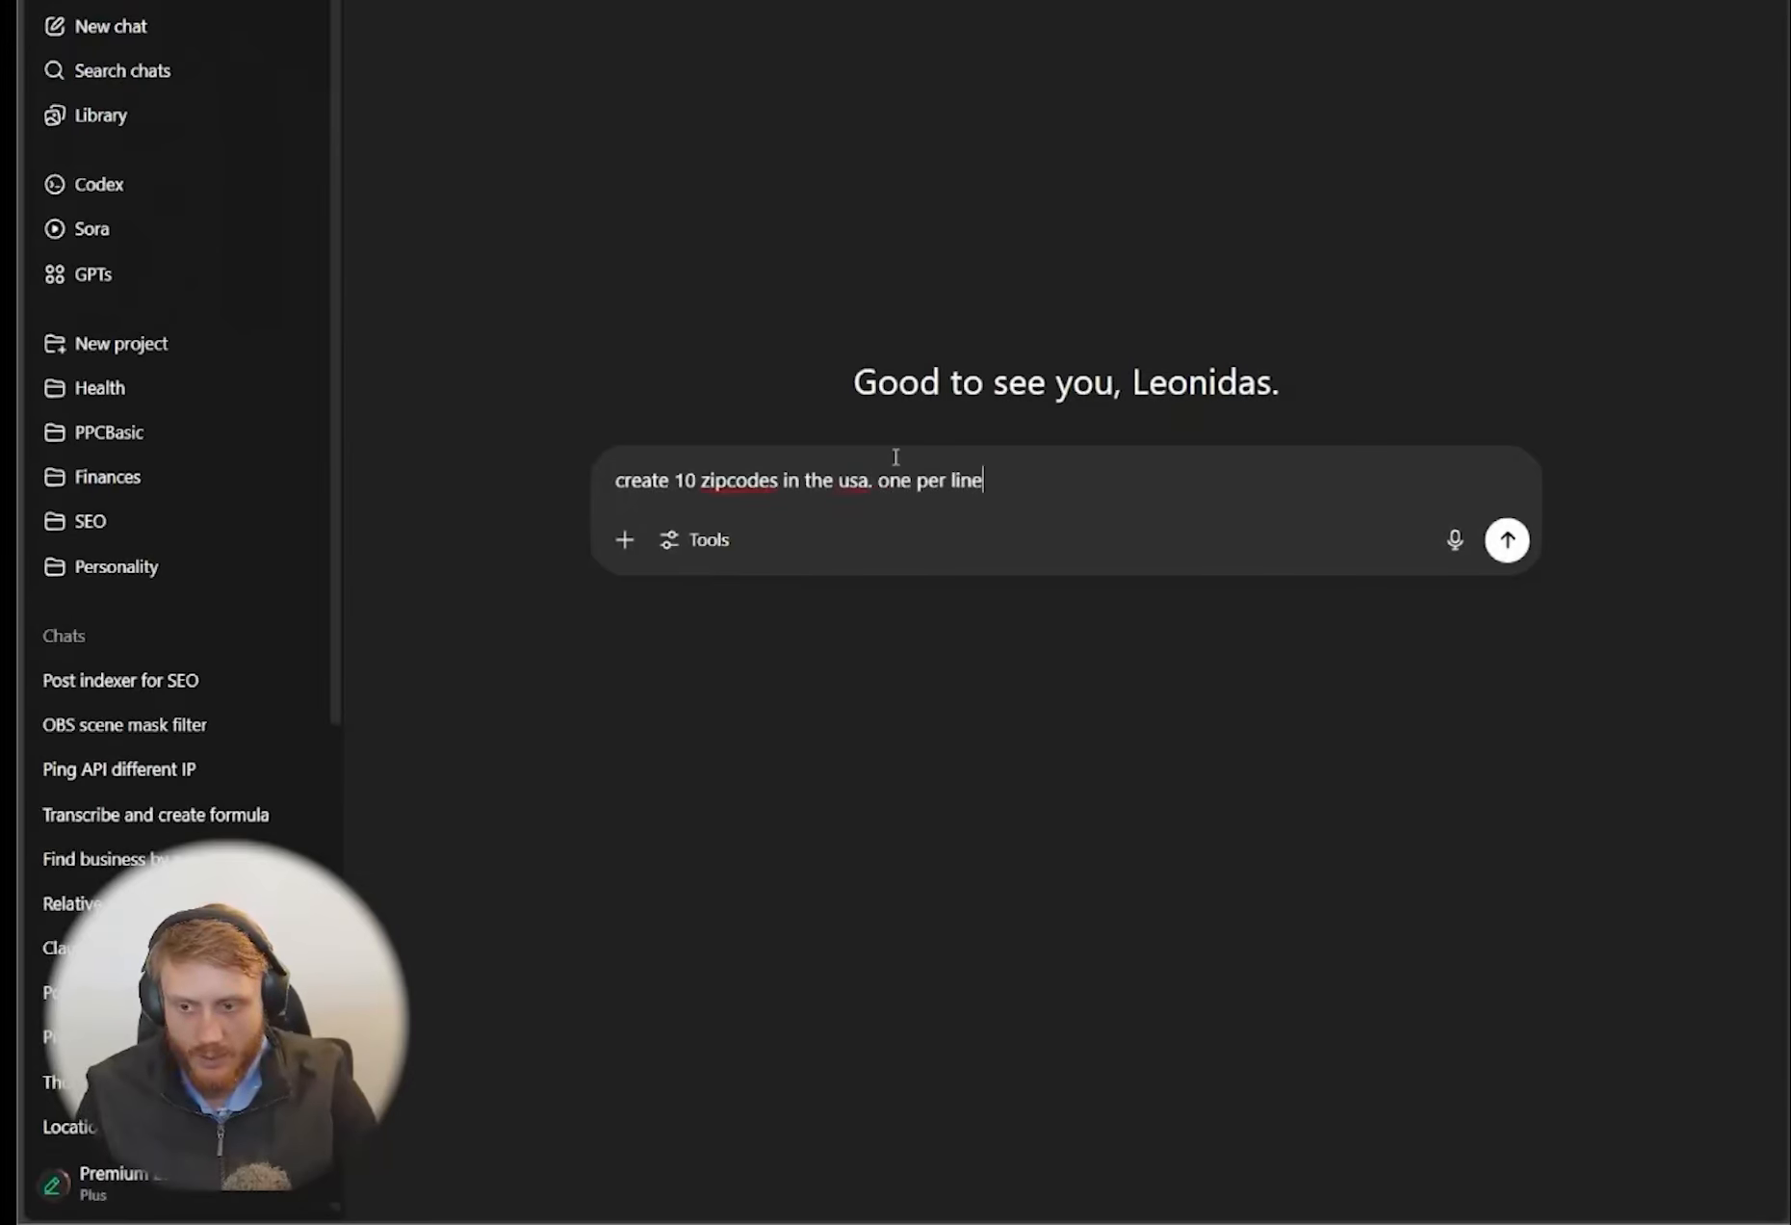
pyautogui.write(' no commentary')
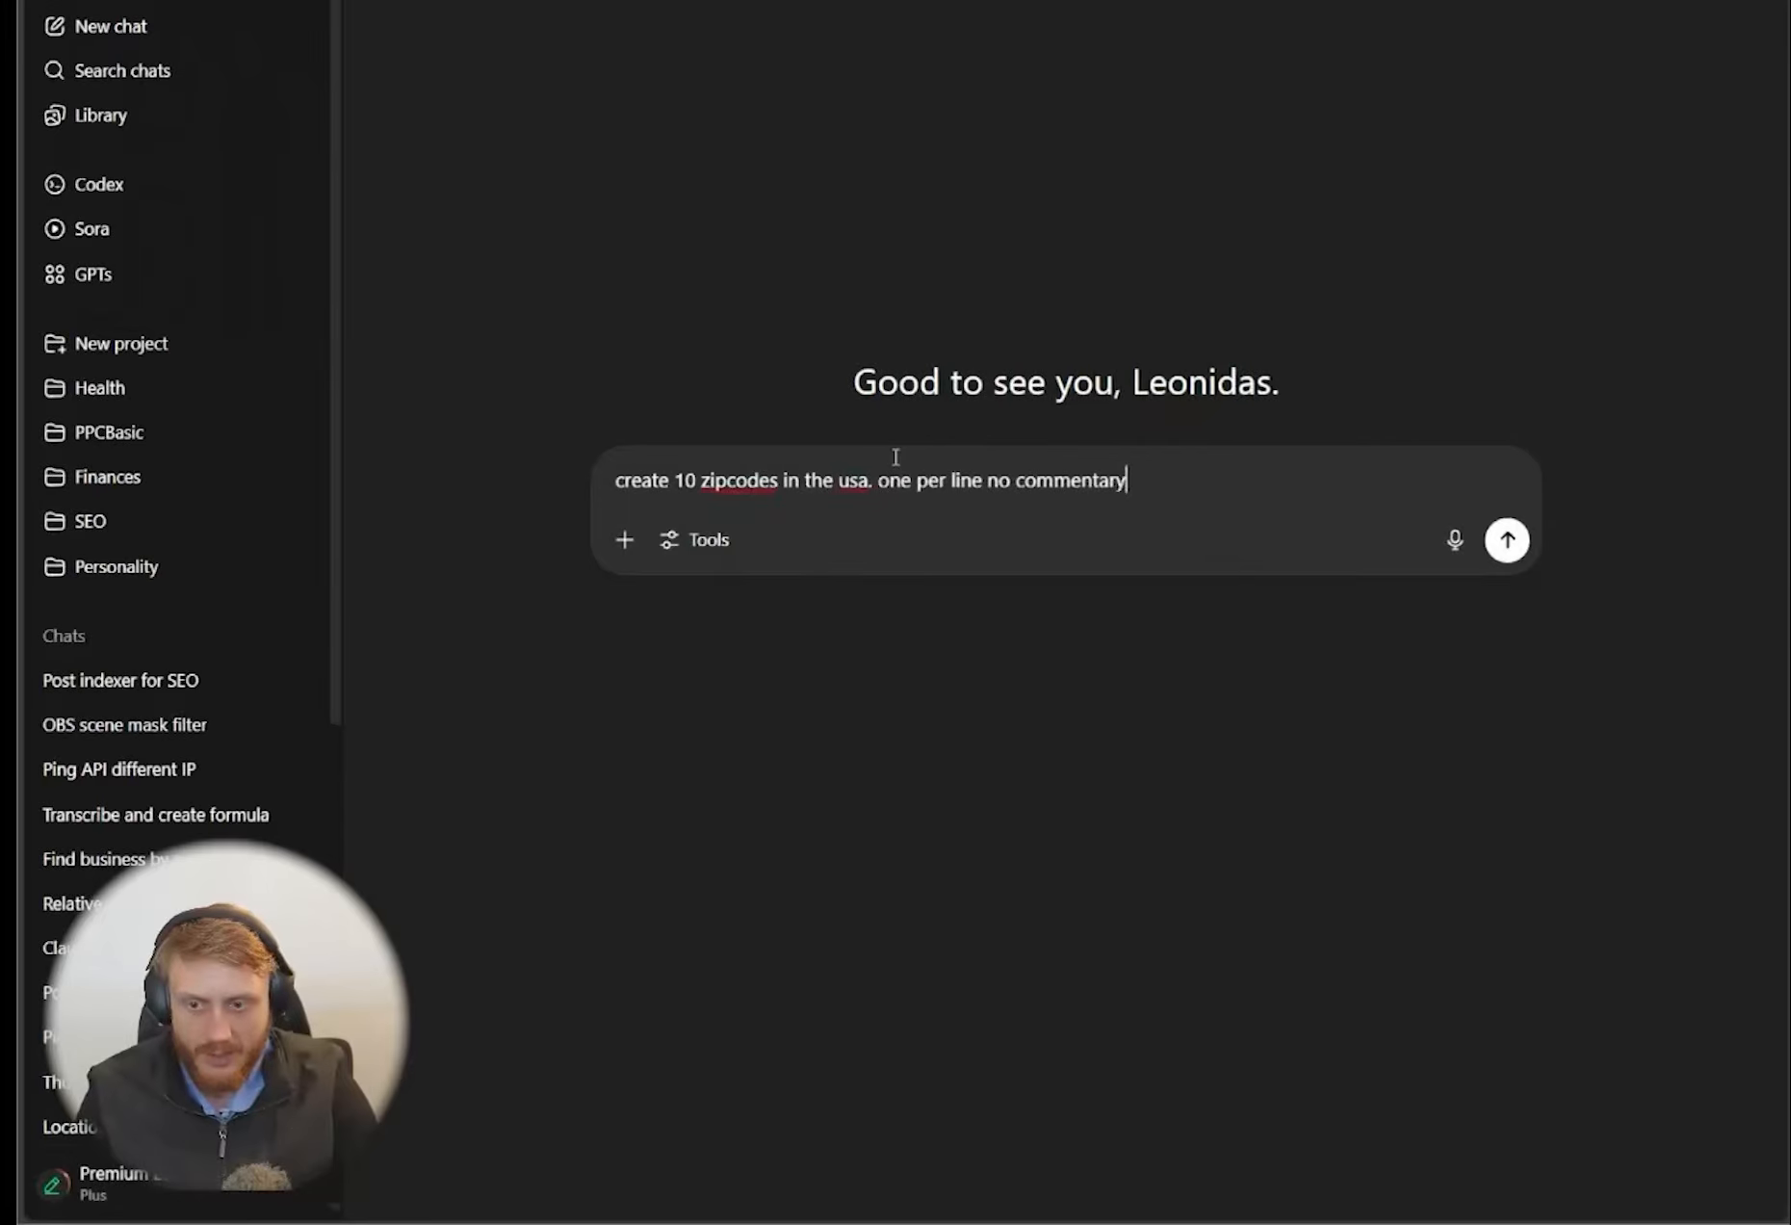
# Add the request "create 10 generic electrician keywords" below the zip code line of the prompt
pyautogui.hotkey('shift', 'Return')
pyautogui.hotkey('shift', 'Return')
pyautogui.hotkey('shift', 'Return')
pyautogui.write('creat')
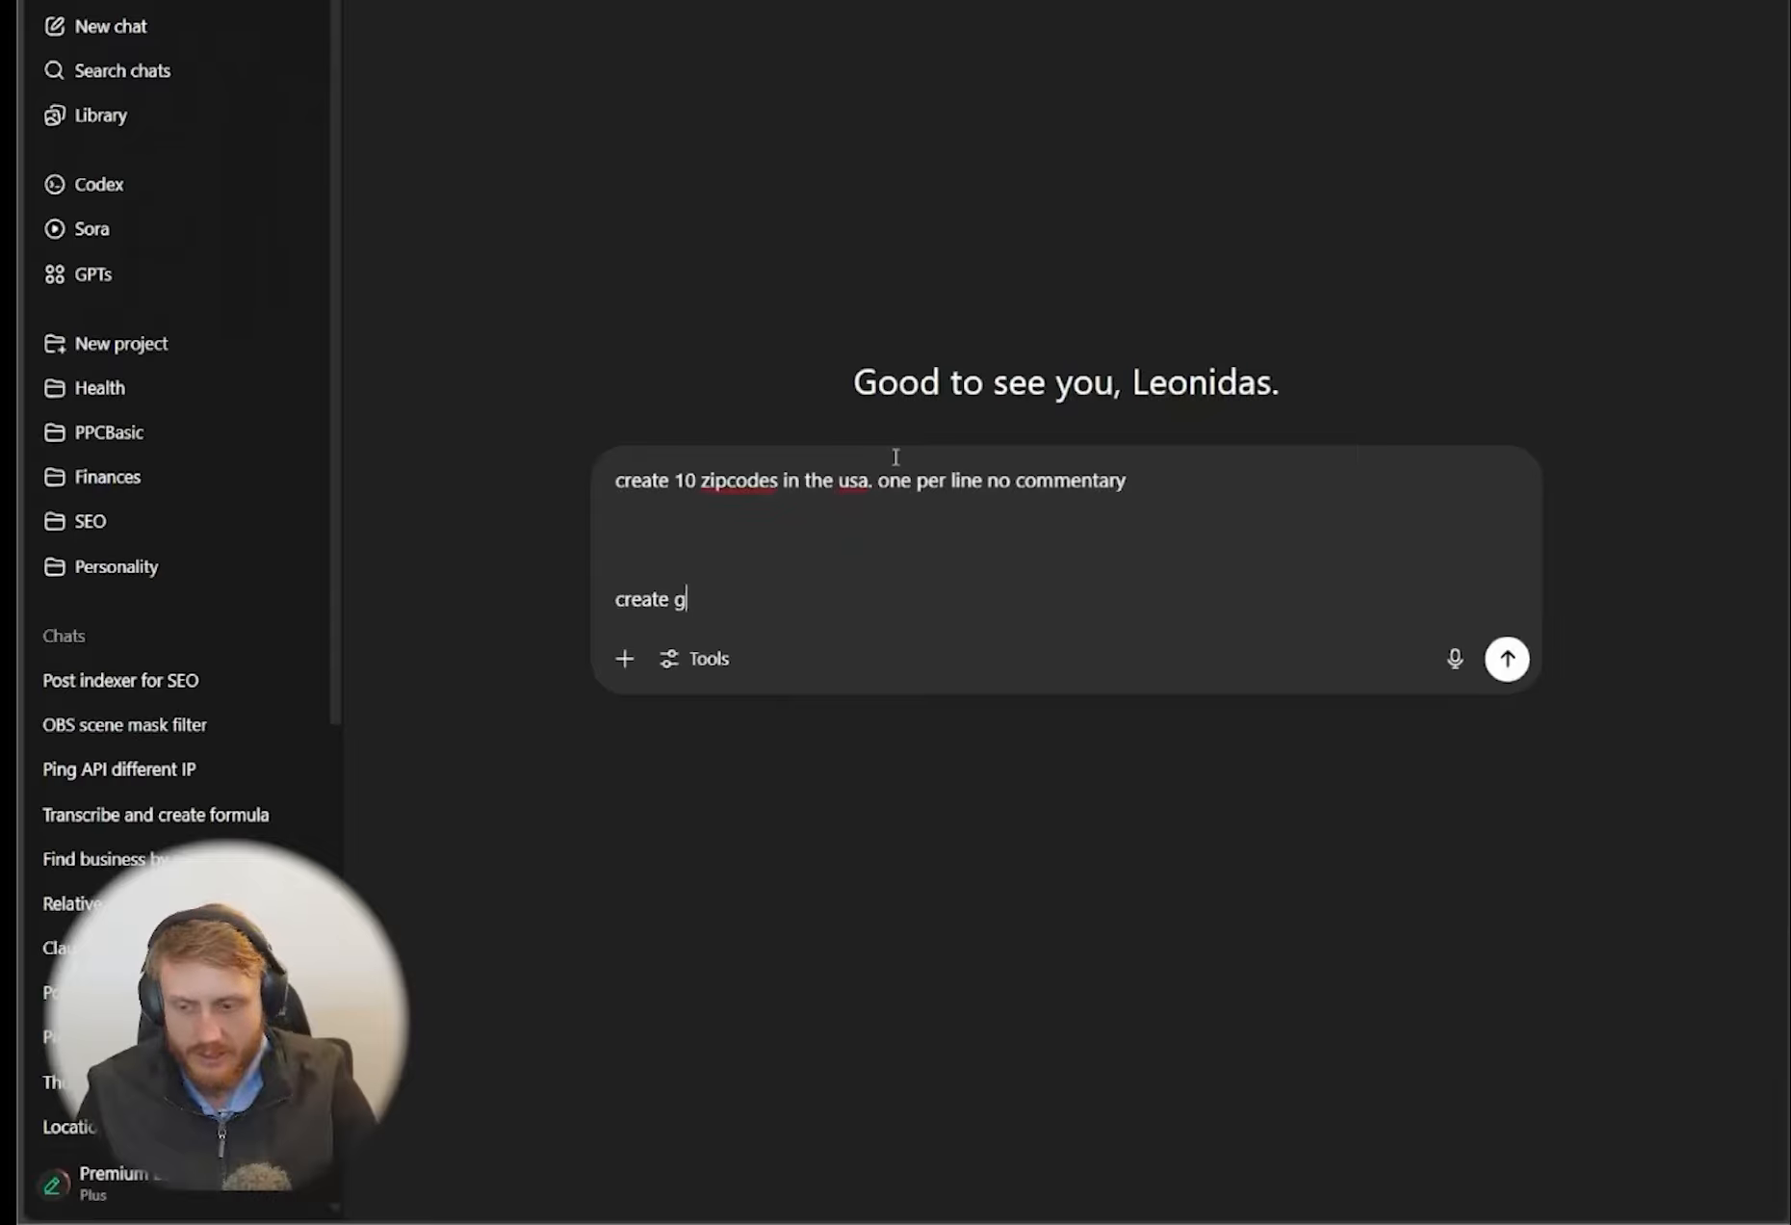
pyautogui.write('e 10 generic')
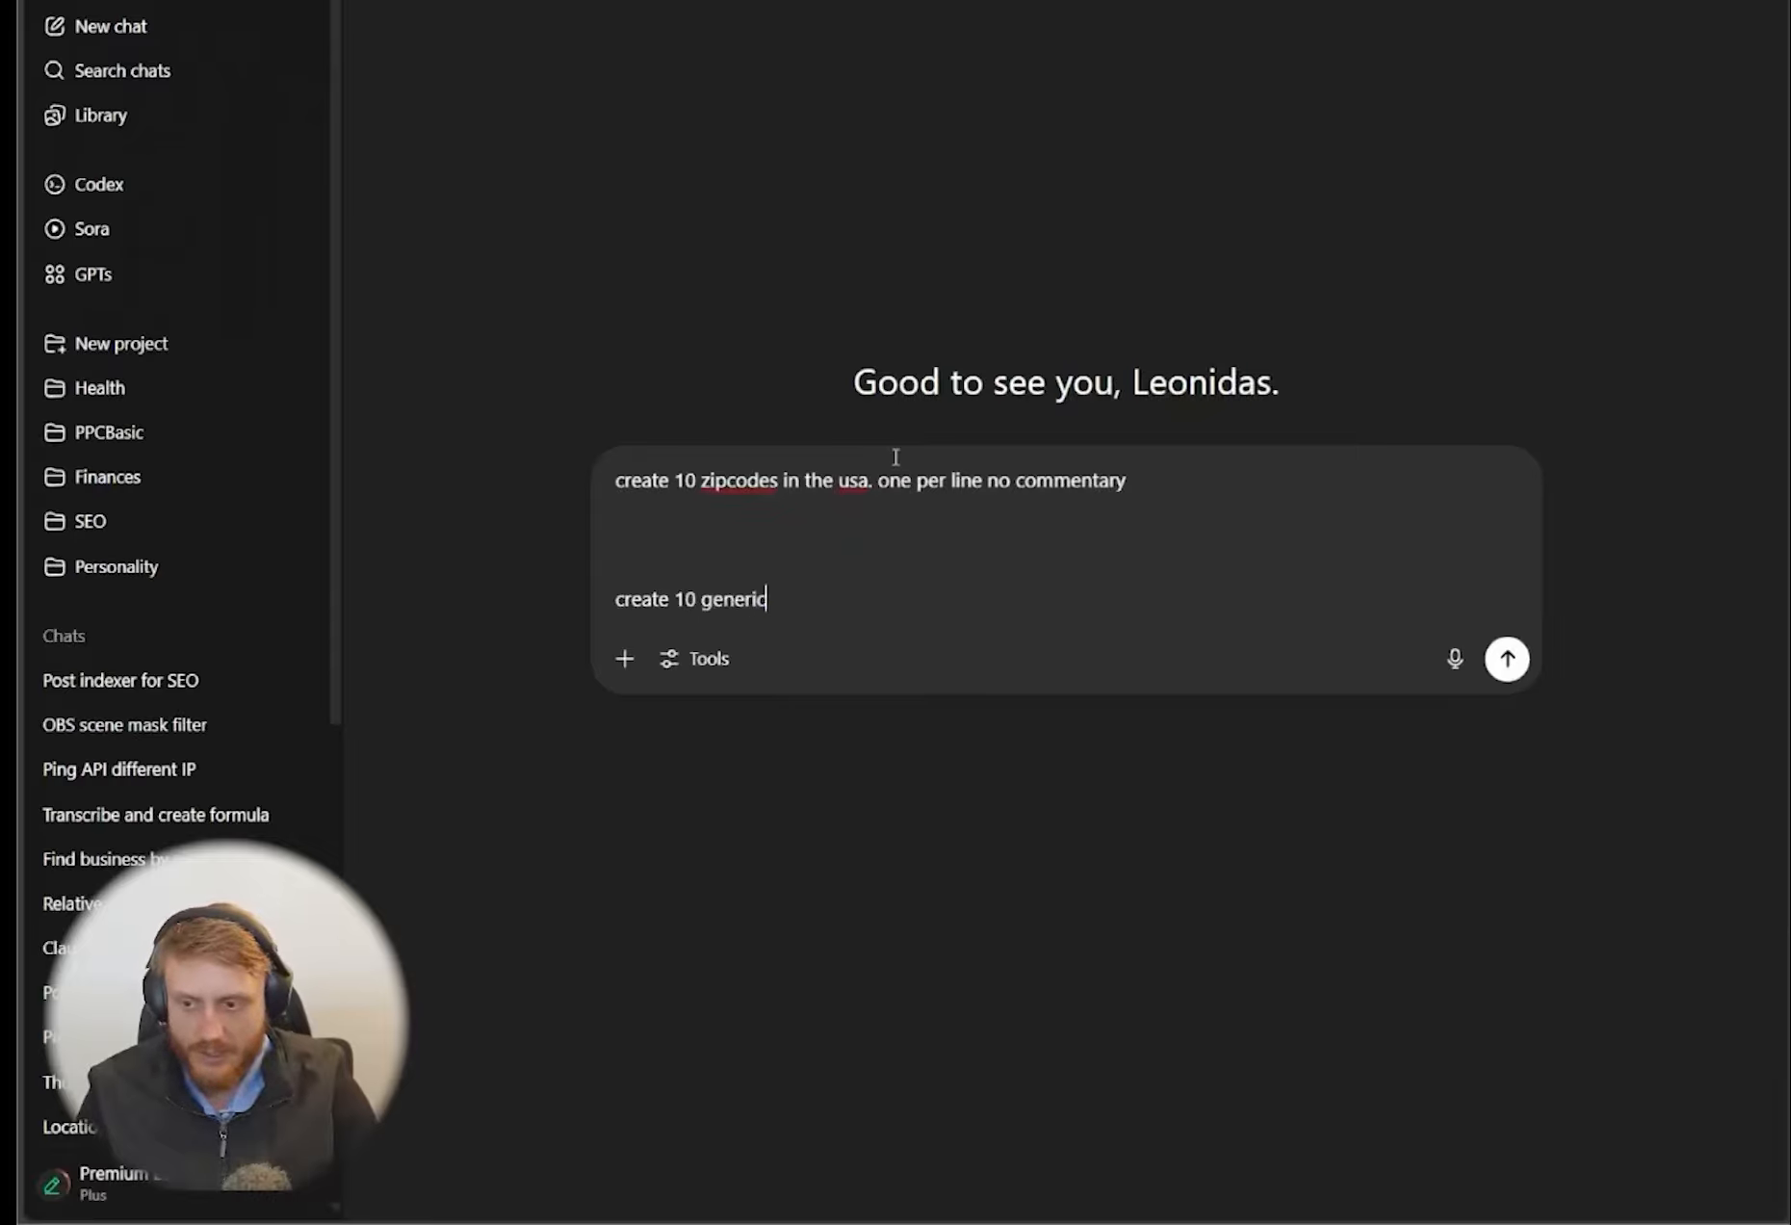
pyautogui.write(' electrician keywor')
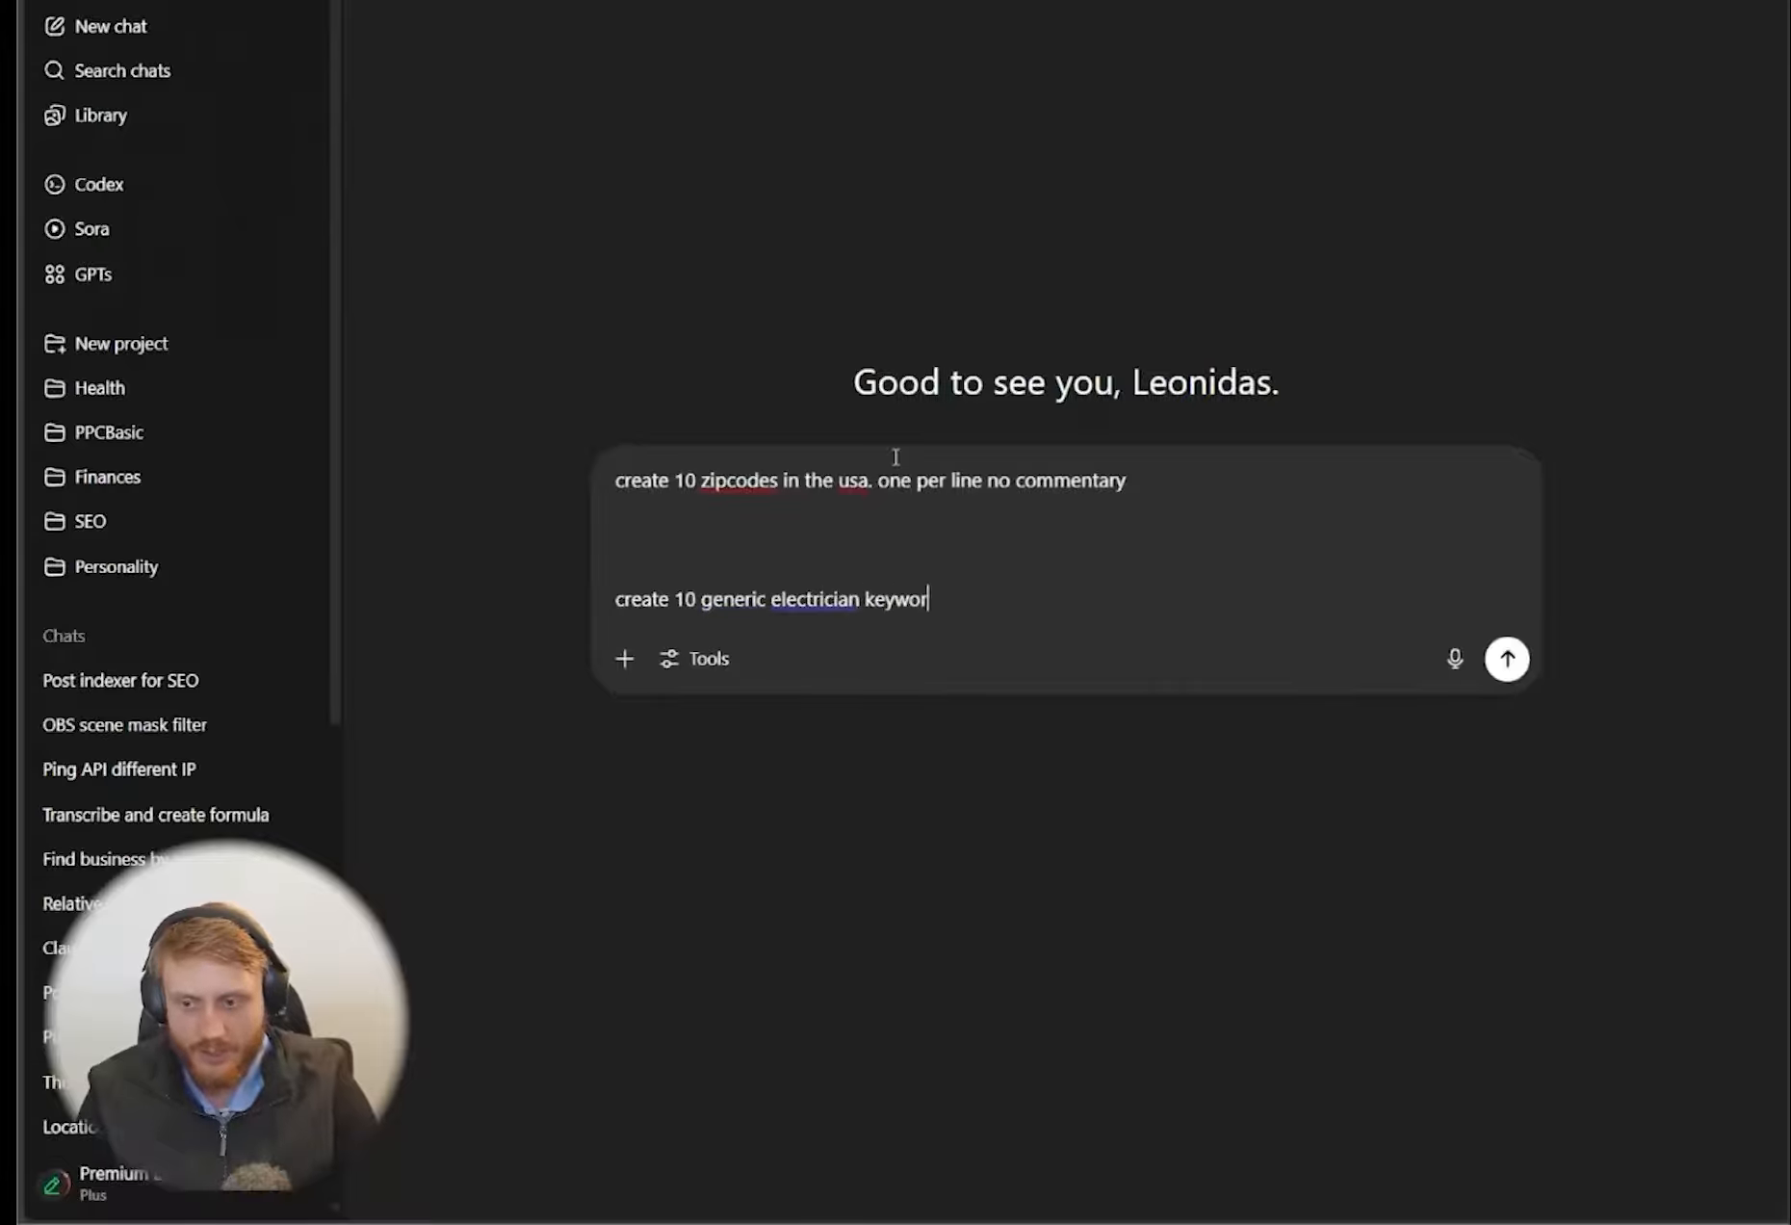
pyautogui.write('ds,')
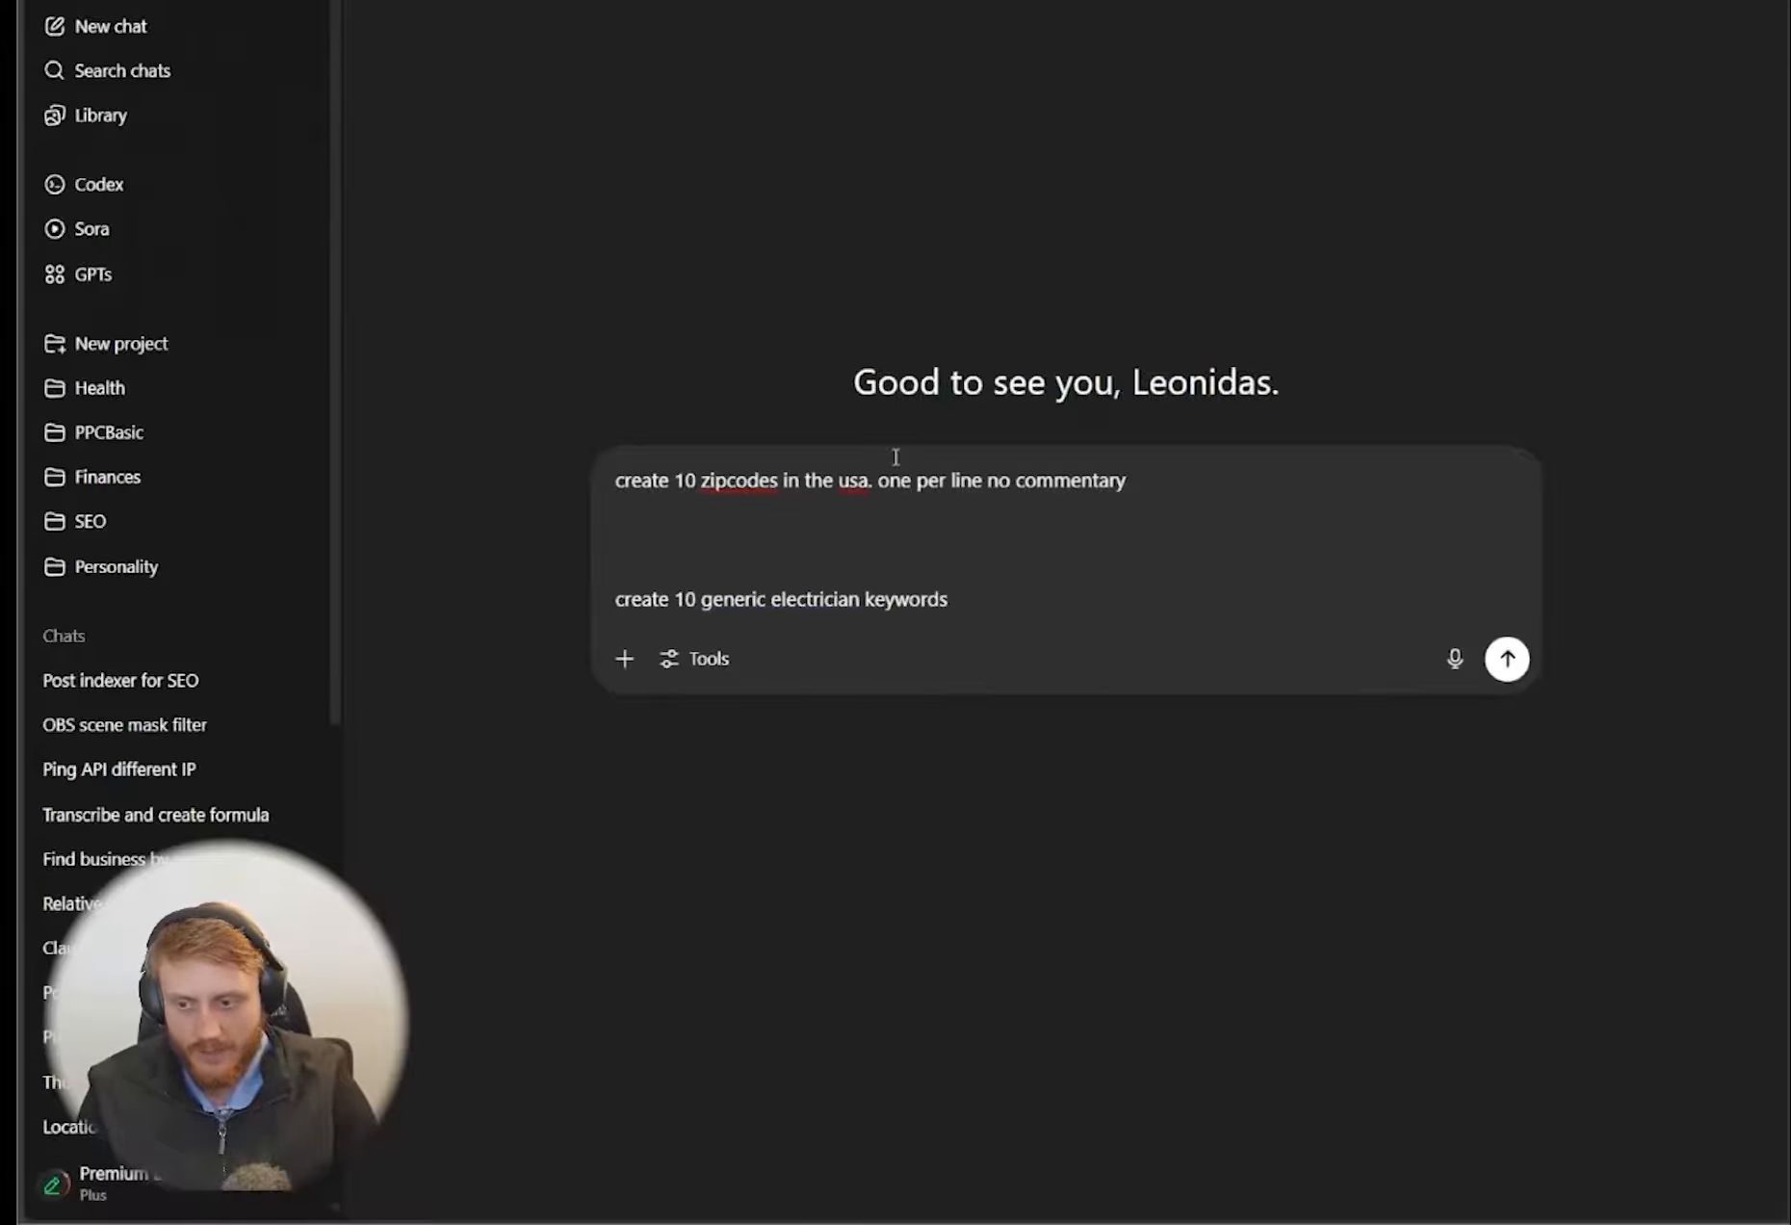
# Add "create 3 headlines (30 chars max)" and "2 descriptions (90 chars max)" as separate lines and send the prompt
pyautogui.hotkey('shift', 'Return')
pyautogui.write('create')
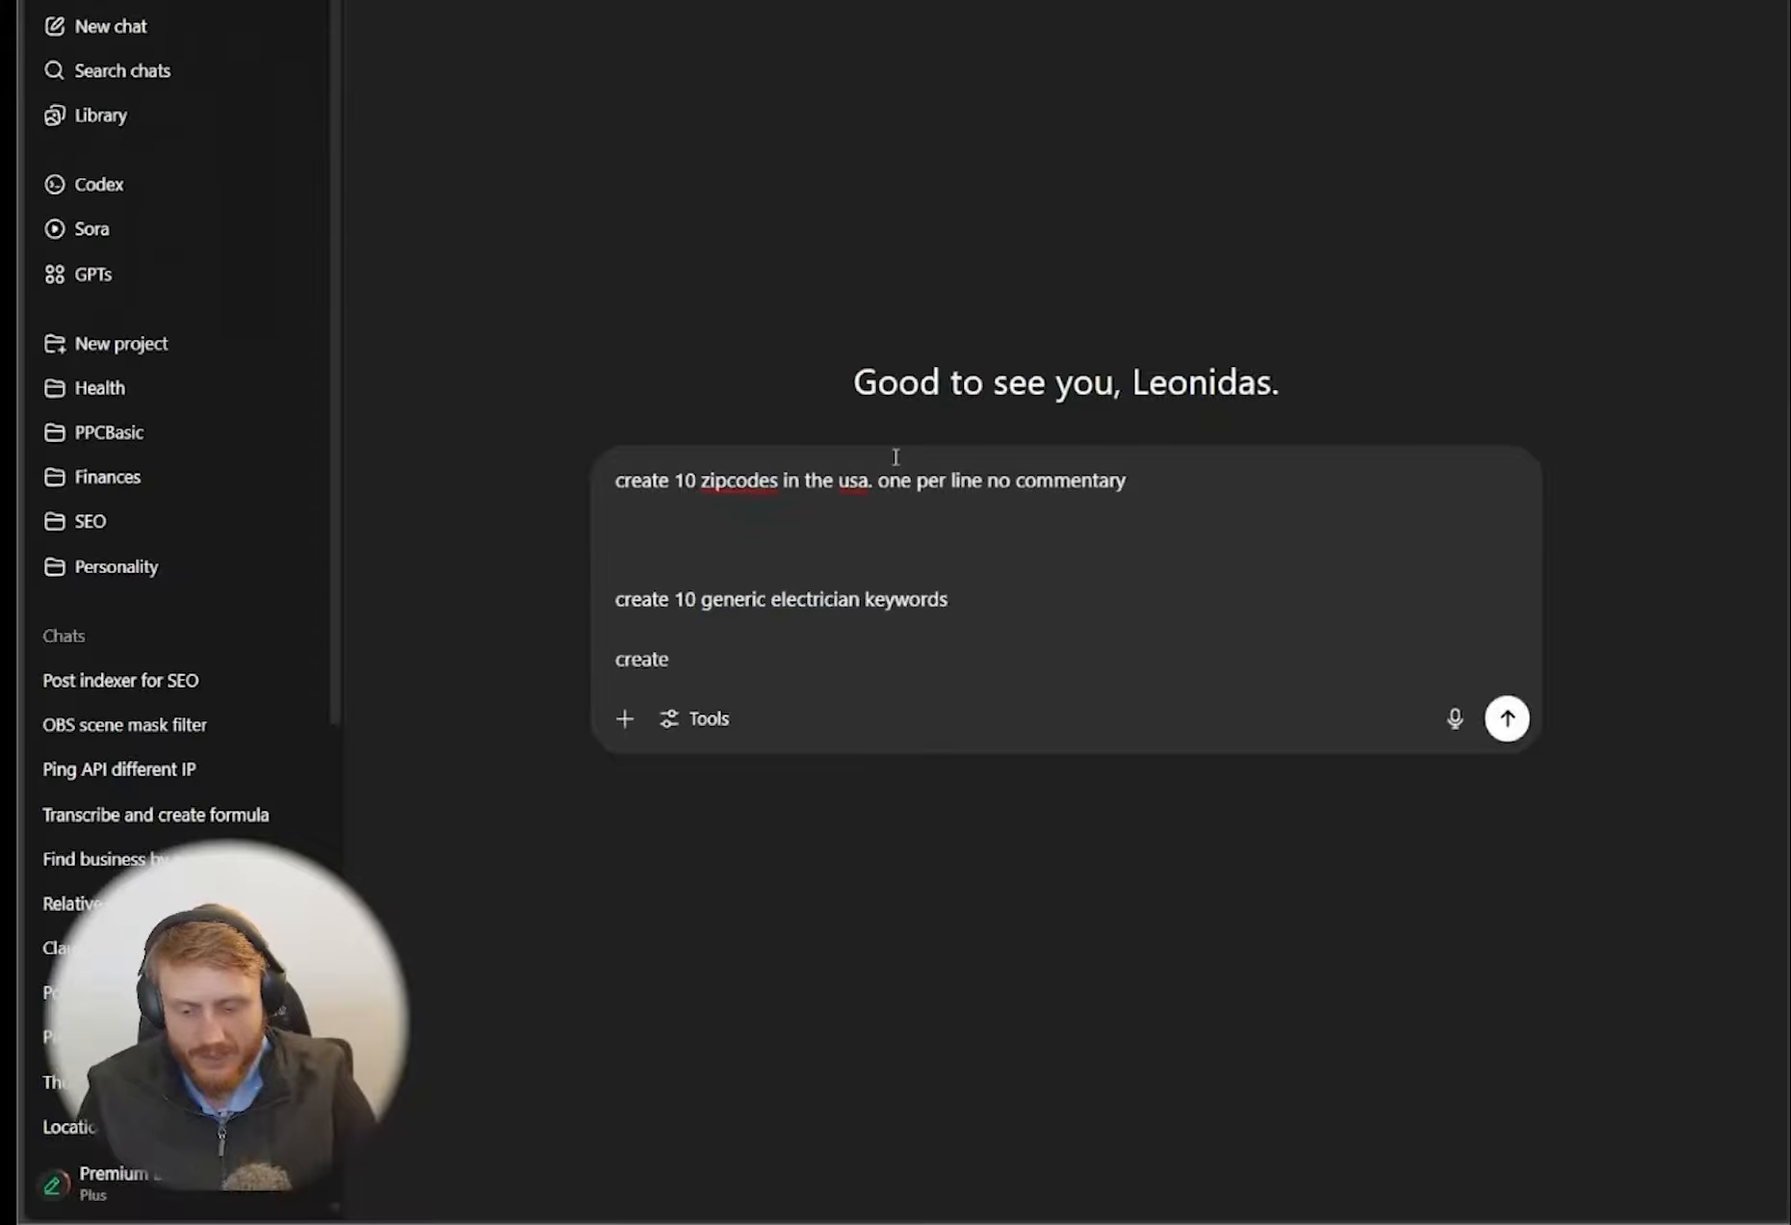
pyautogui.write(' 3 headline')
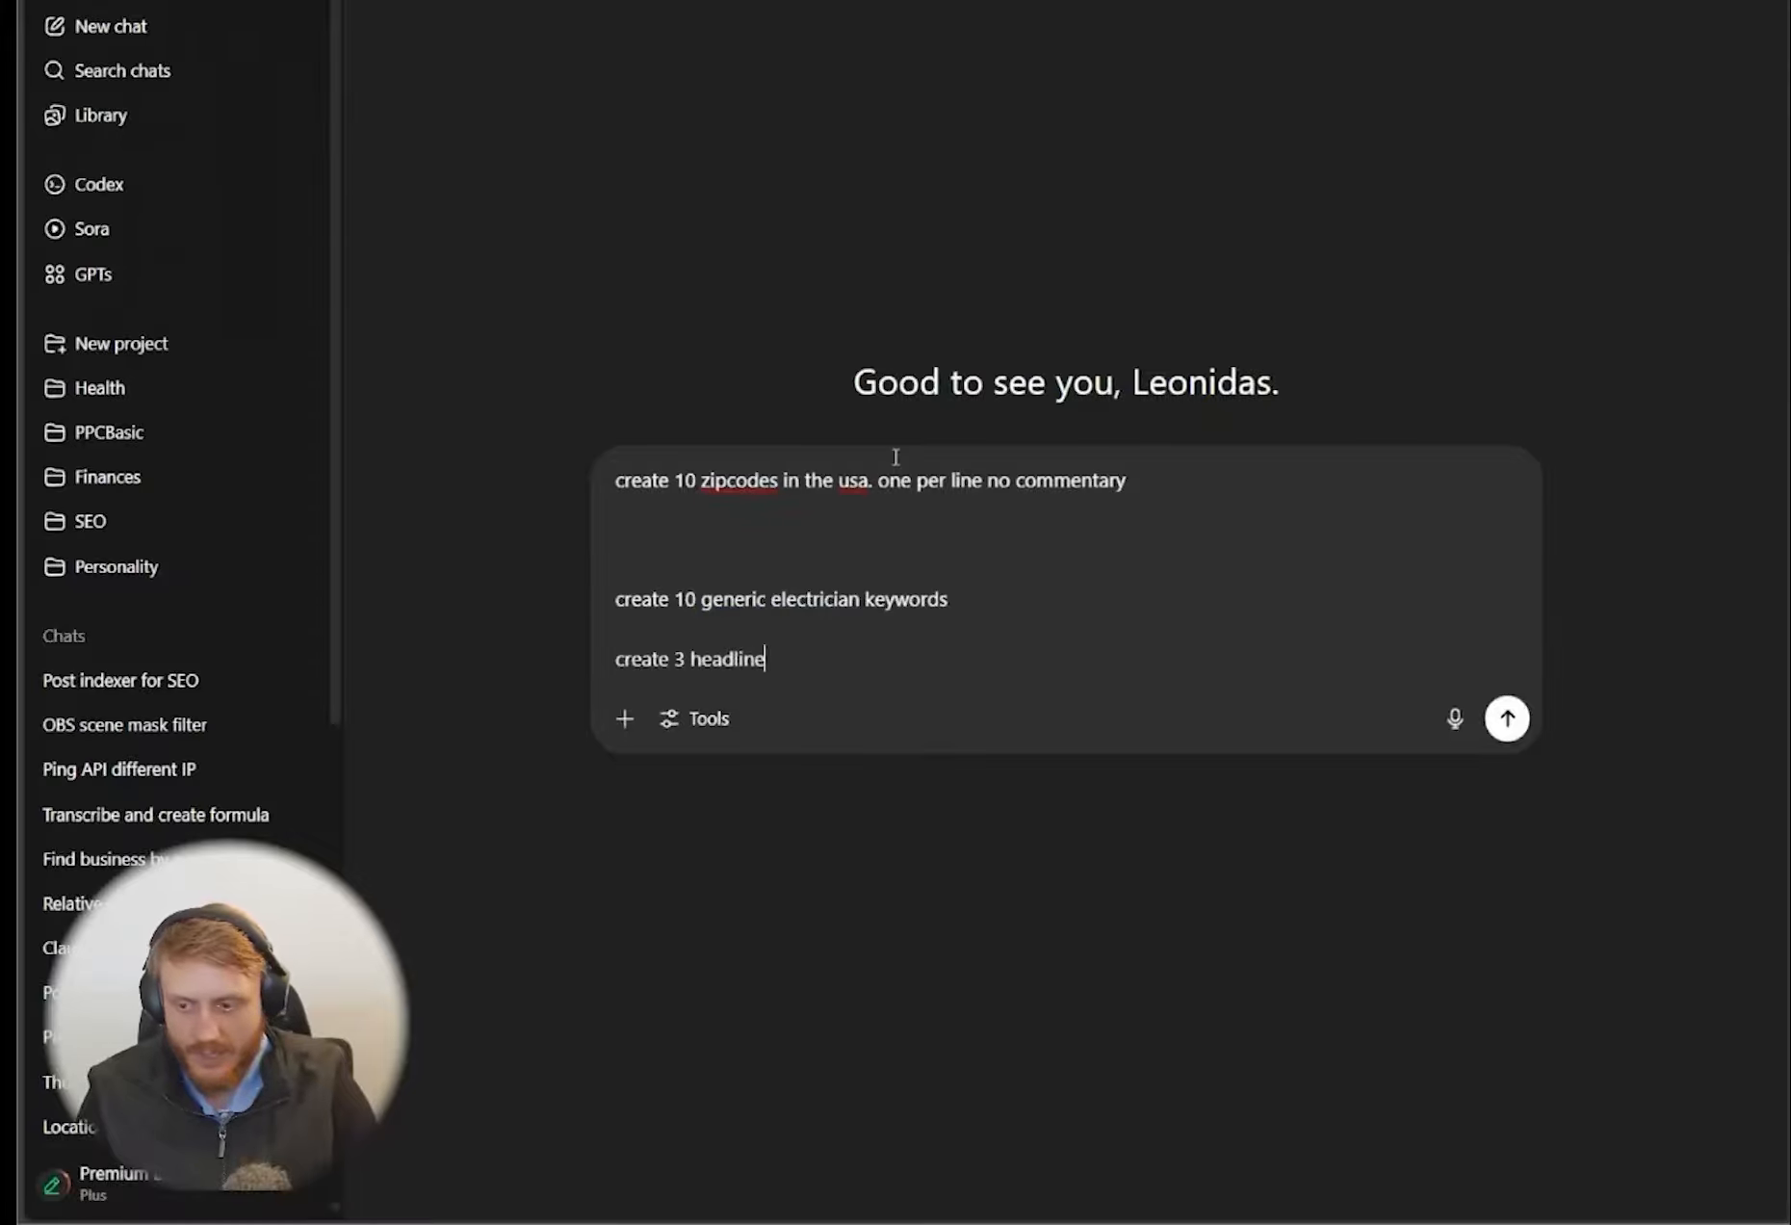
pyautogui.write('s (30 c')
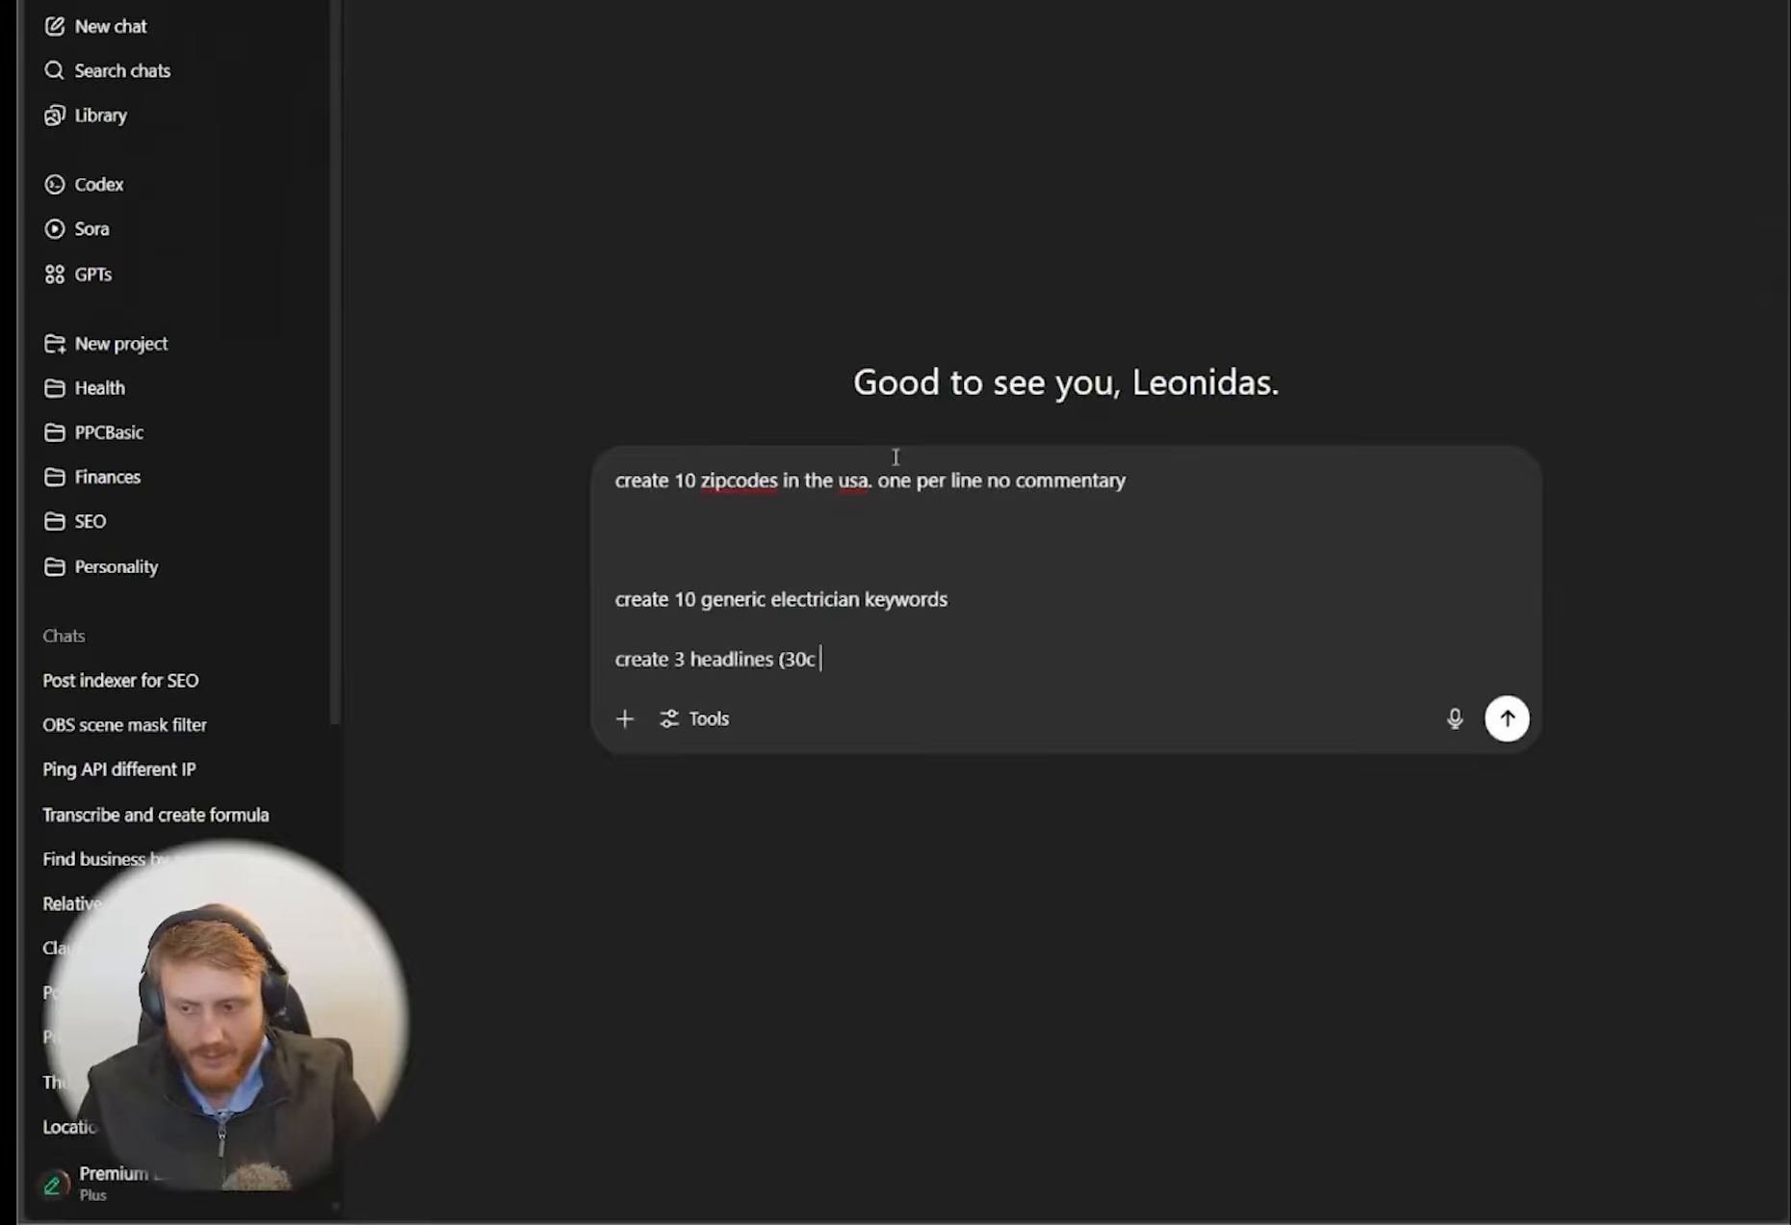
pyautogui.write('hars max)')
pyautogui.hotkey('shift', 'Return')
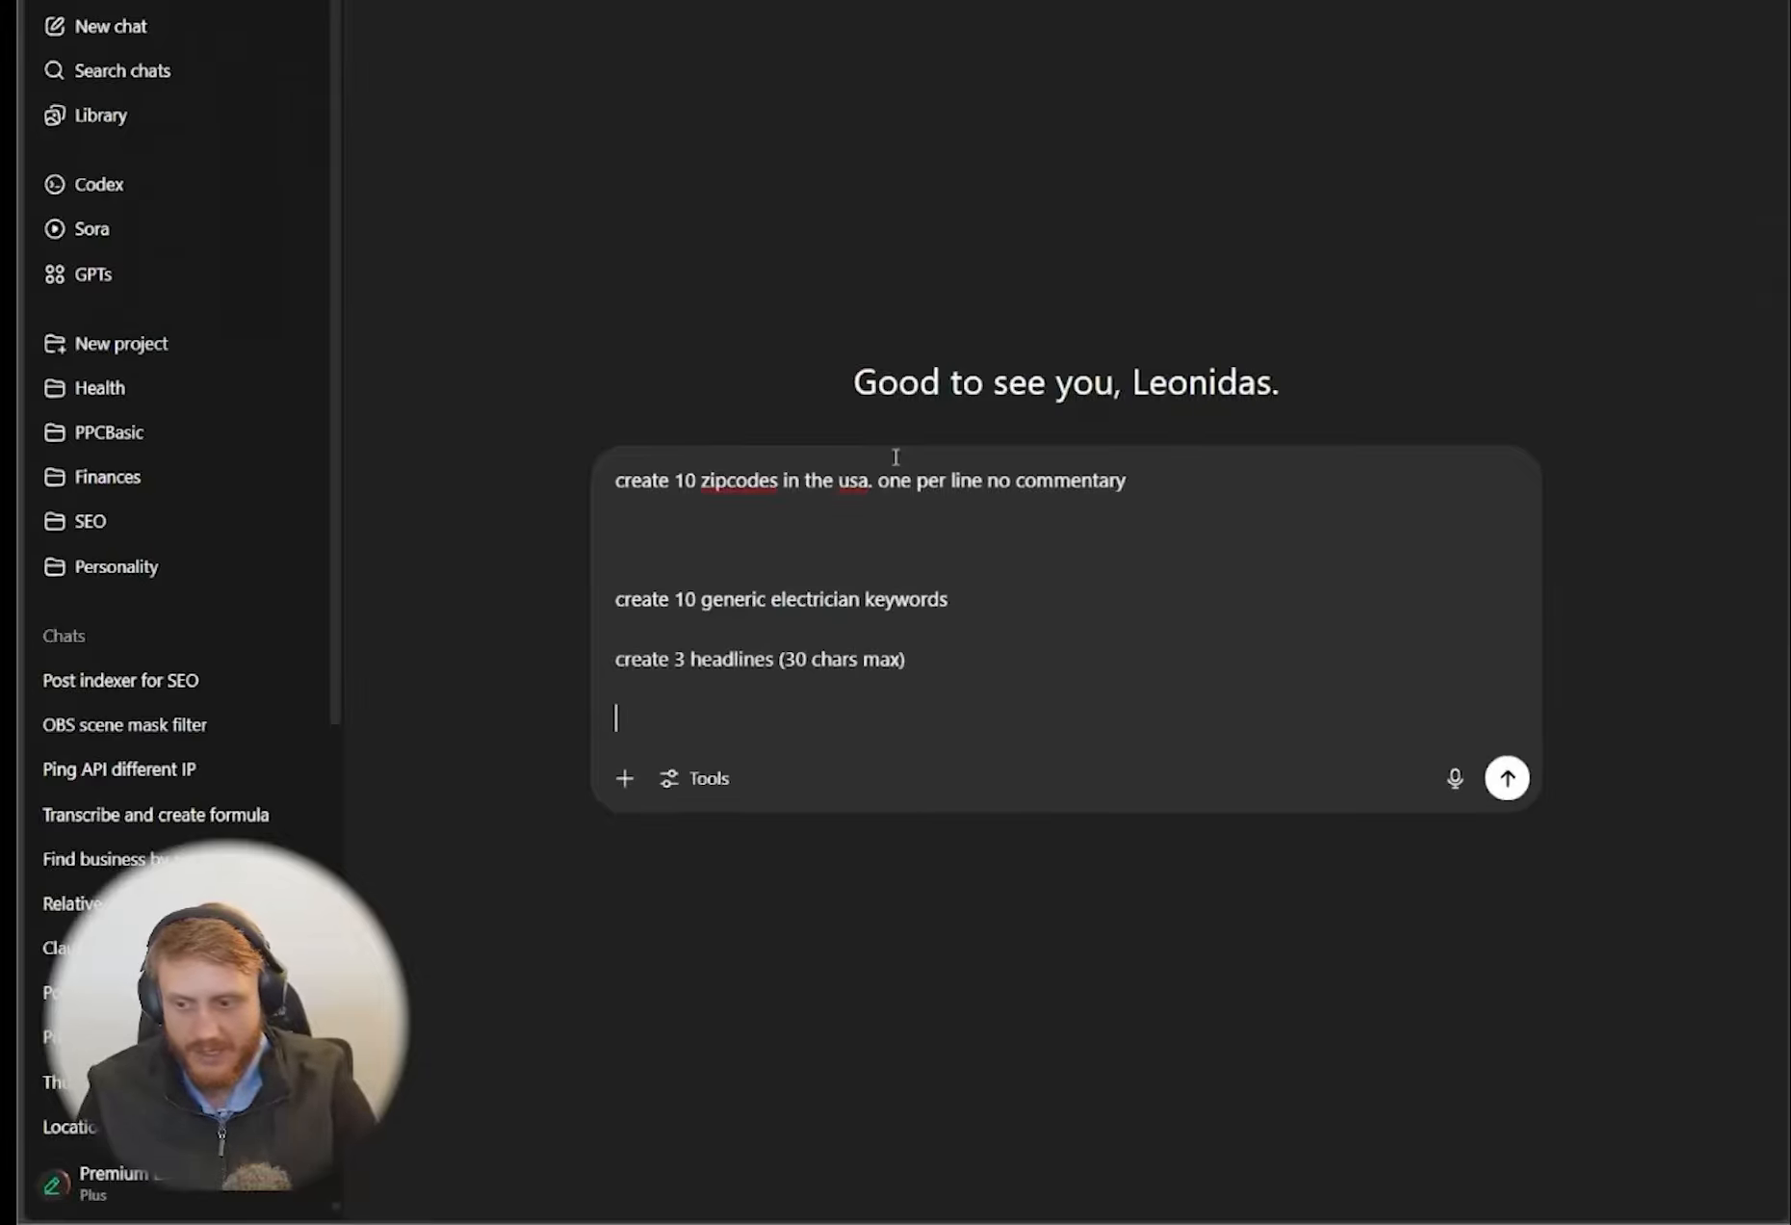
pyautogui.write('2 descriptions (90 char')
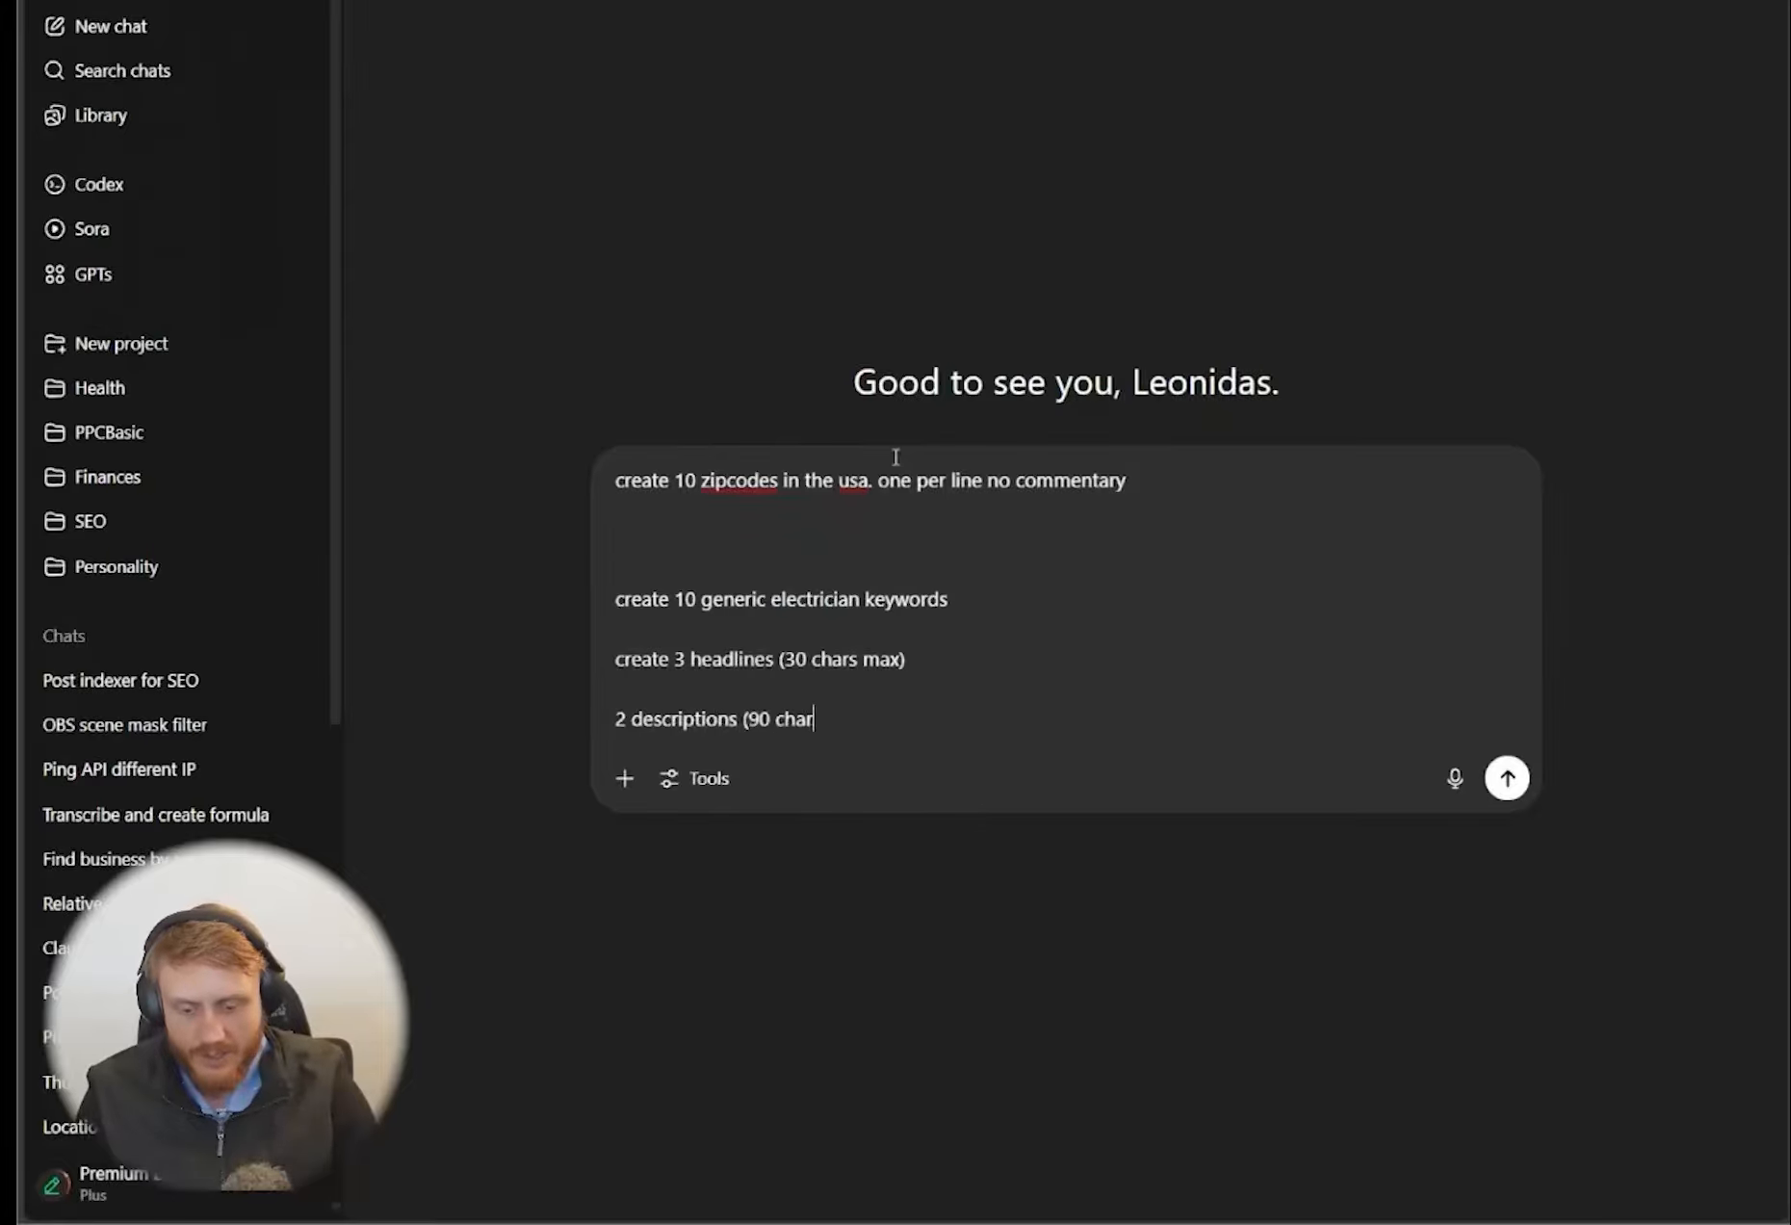
pyautogui.write('s max)')
pyautogui.press('Return')
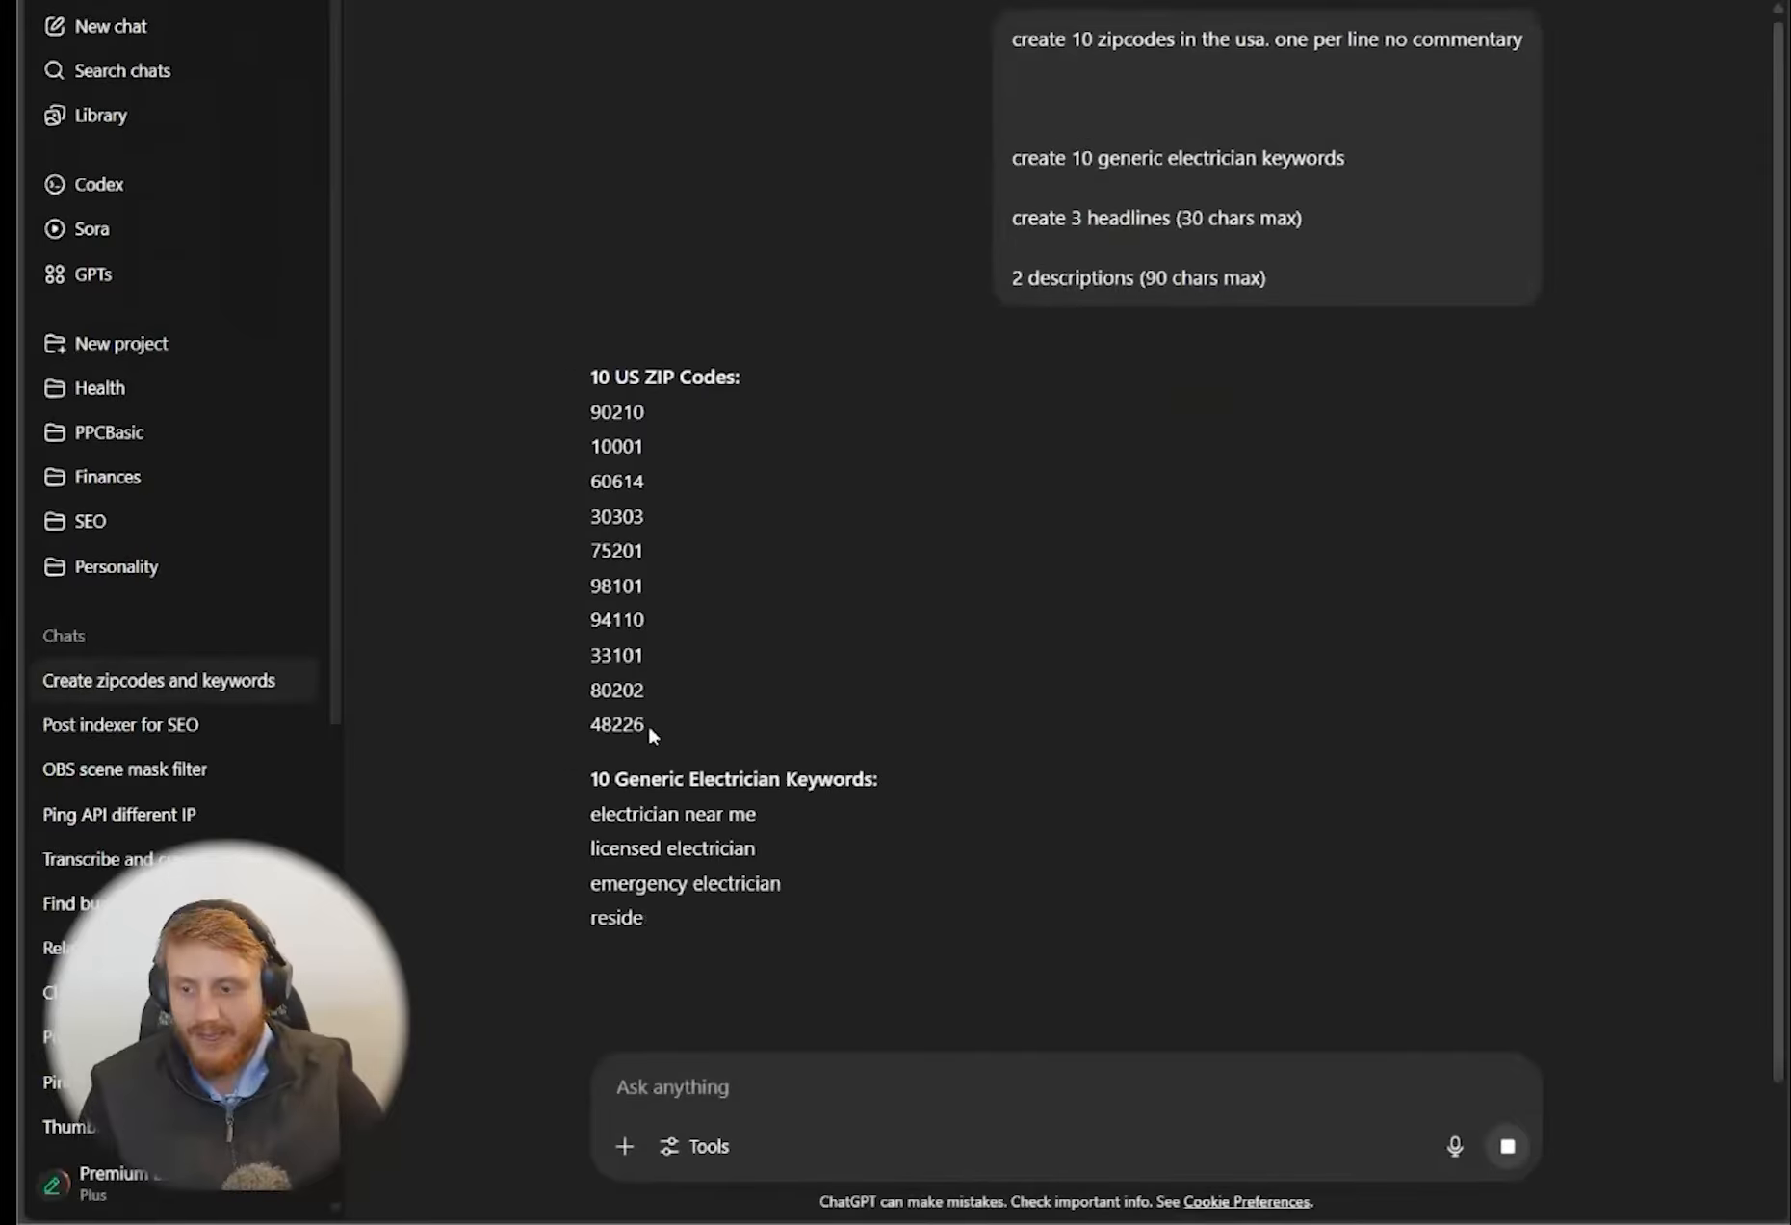
# Copy the ten generated US zip codes and switch back to the Google Ads campaign
pyautogui.moveTo(646, 724); pyautogui.dragTo(596, 420)
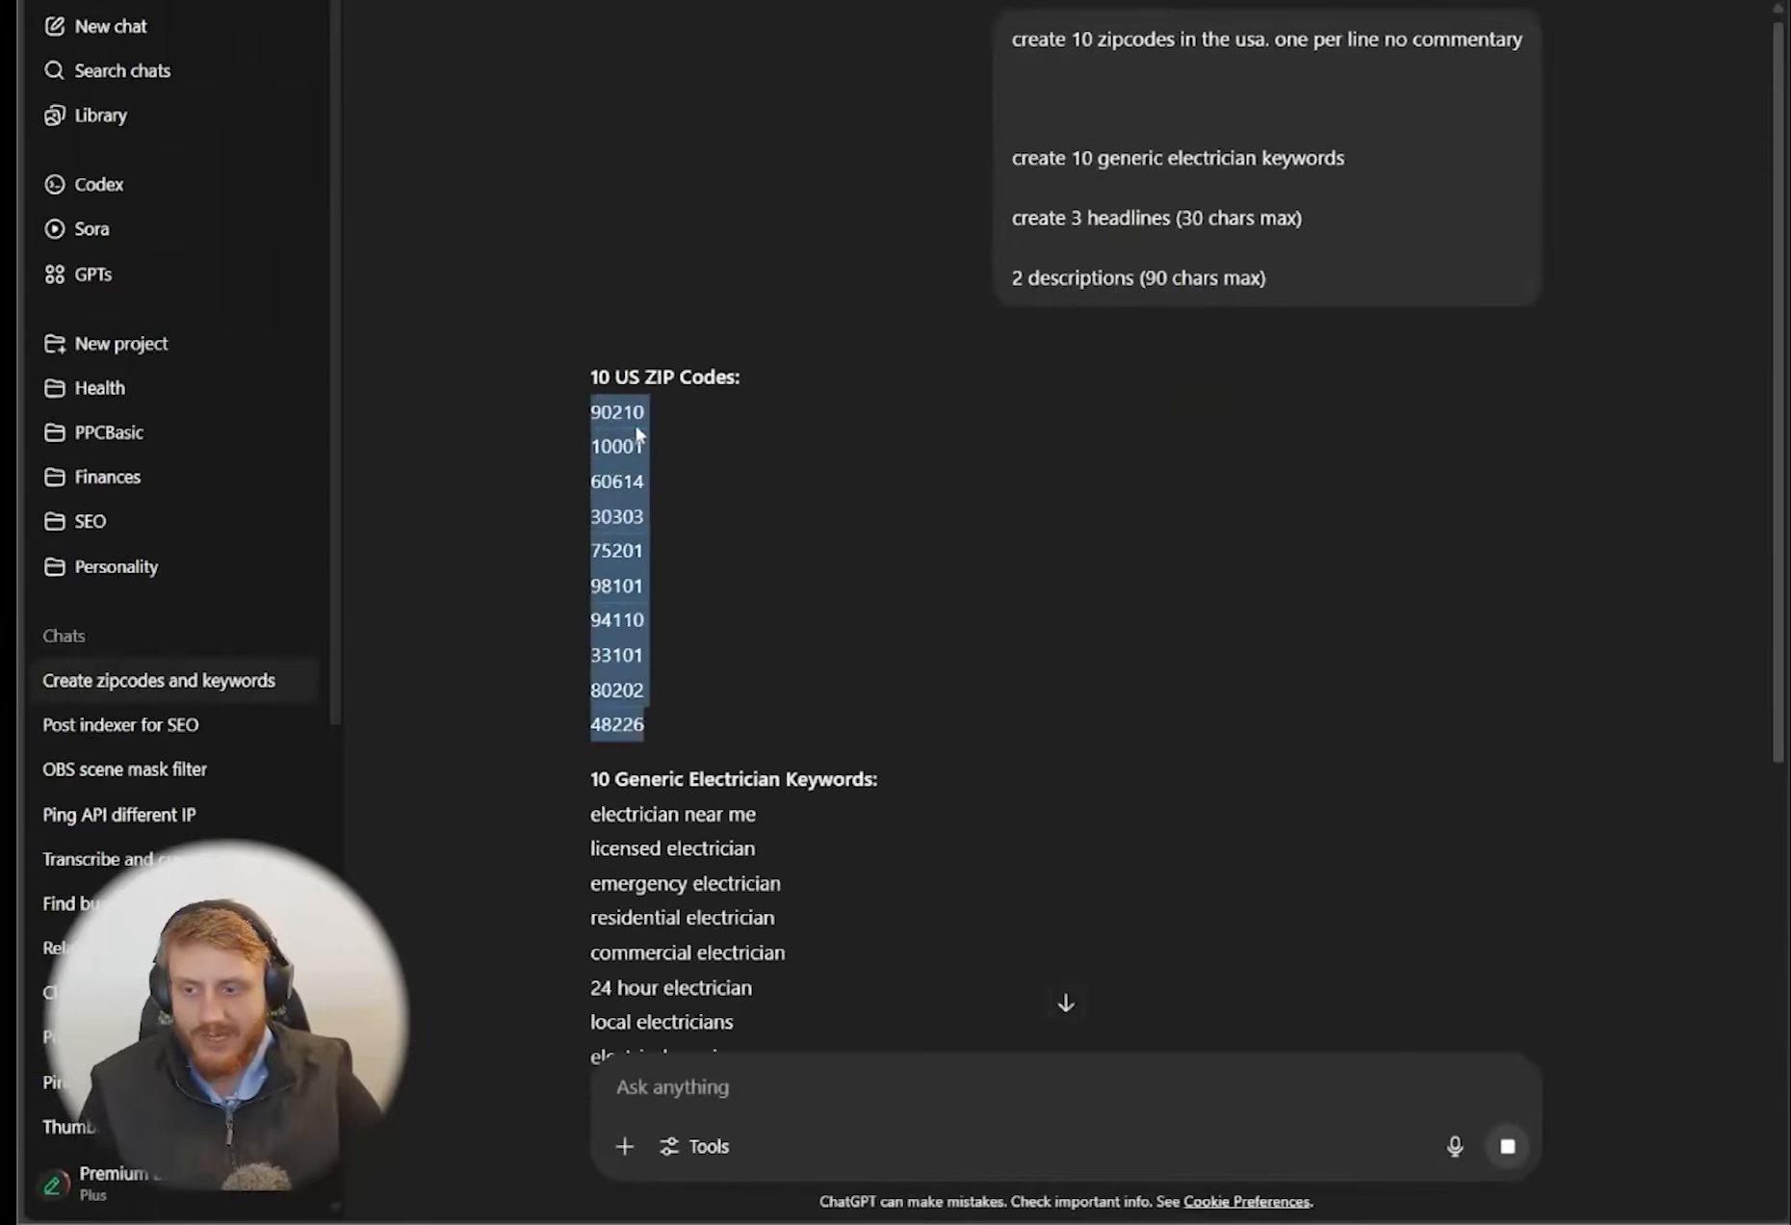
pyautogui.rightClick(626, 423)
pyautogui.click(674, 451)
pyautogui.click(496, 2)
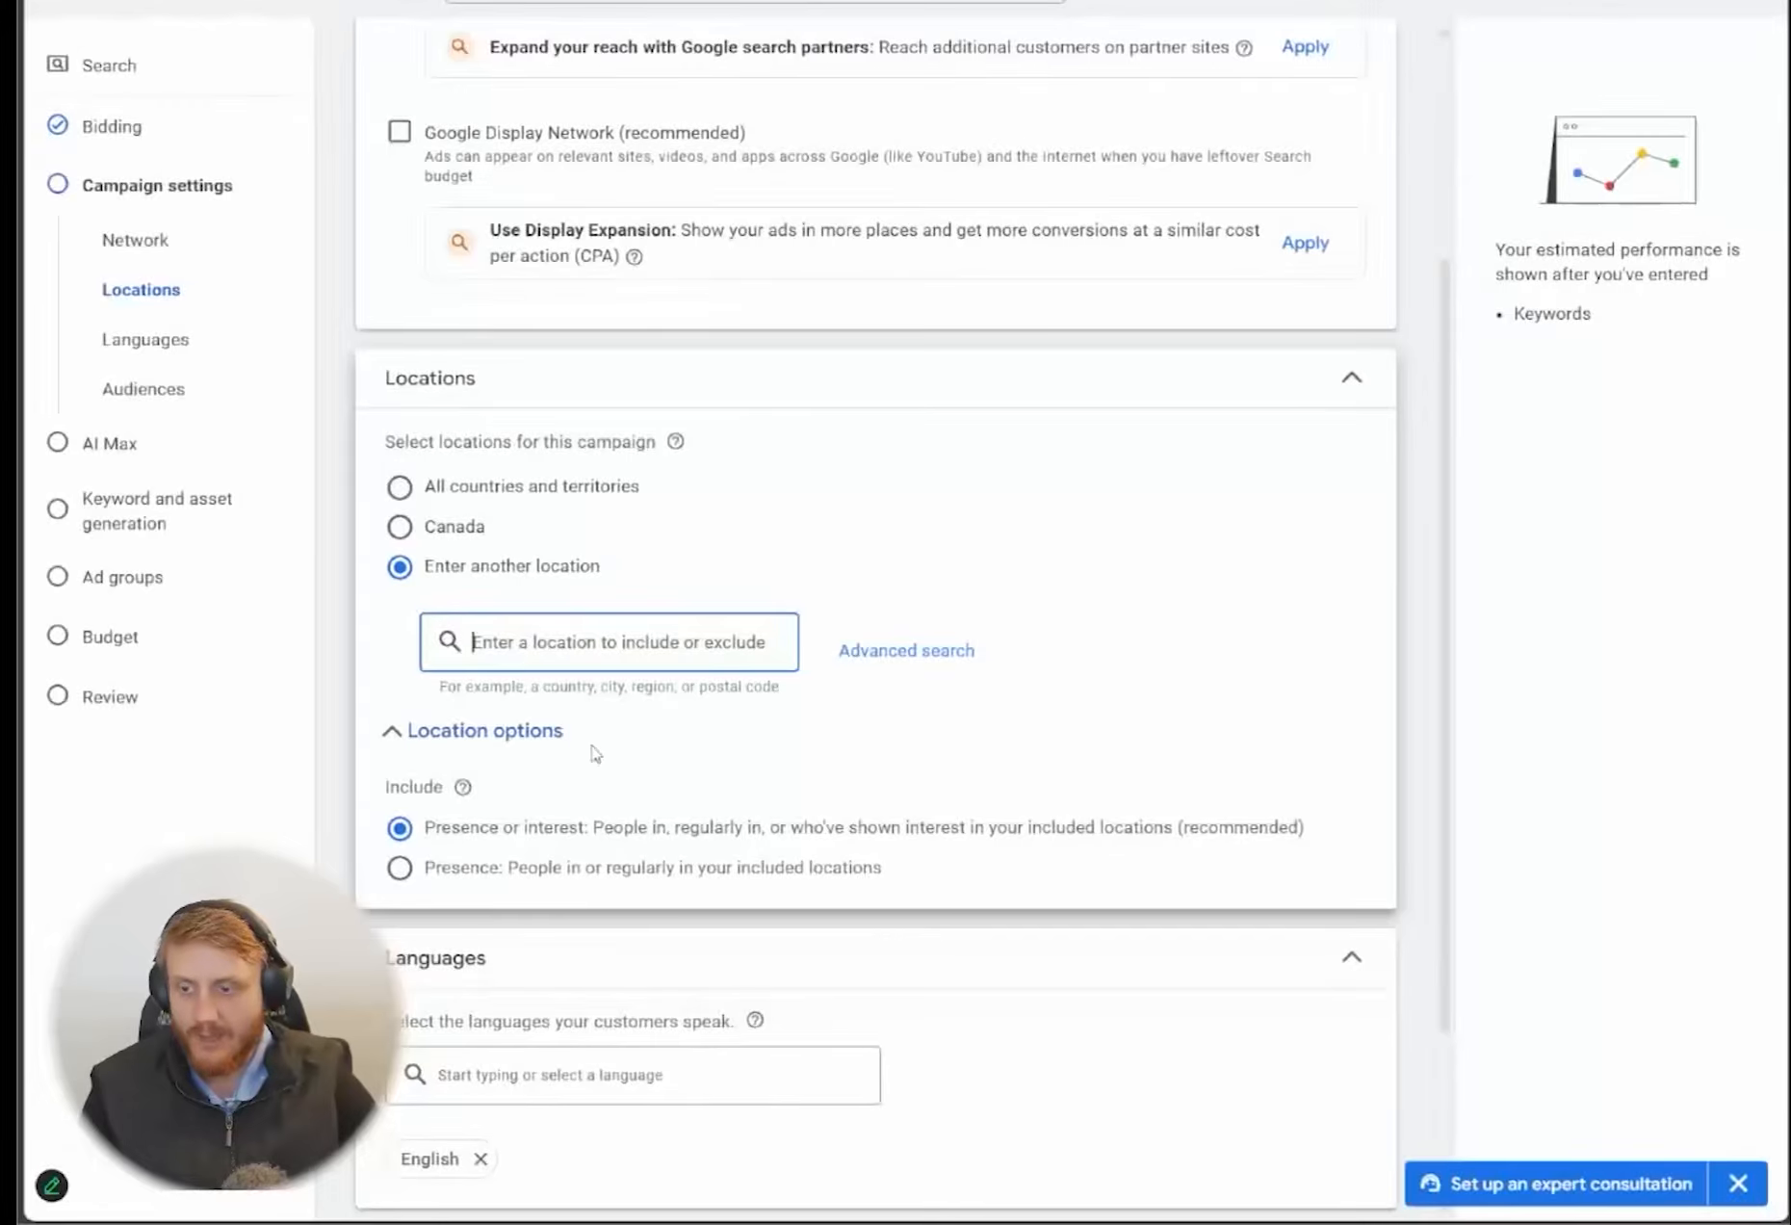
# Open the advanced location search, enable adding locations in bulk, and paste the copied zip codes
pyautogui.click(905, 650)
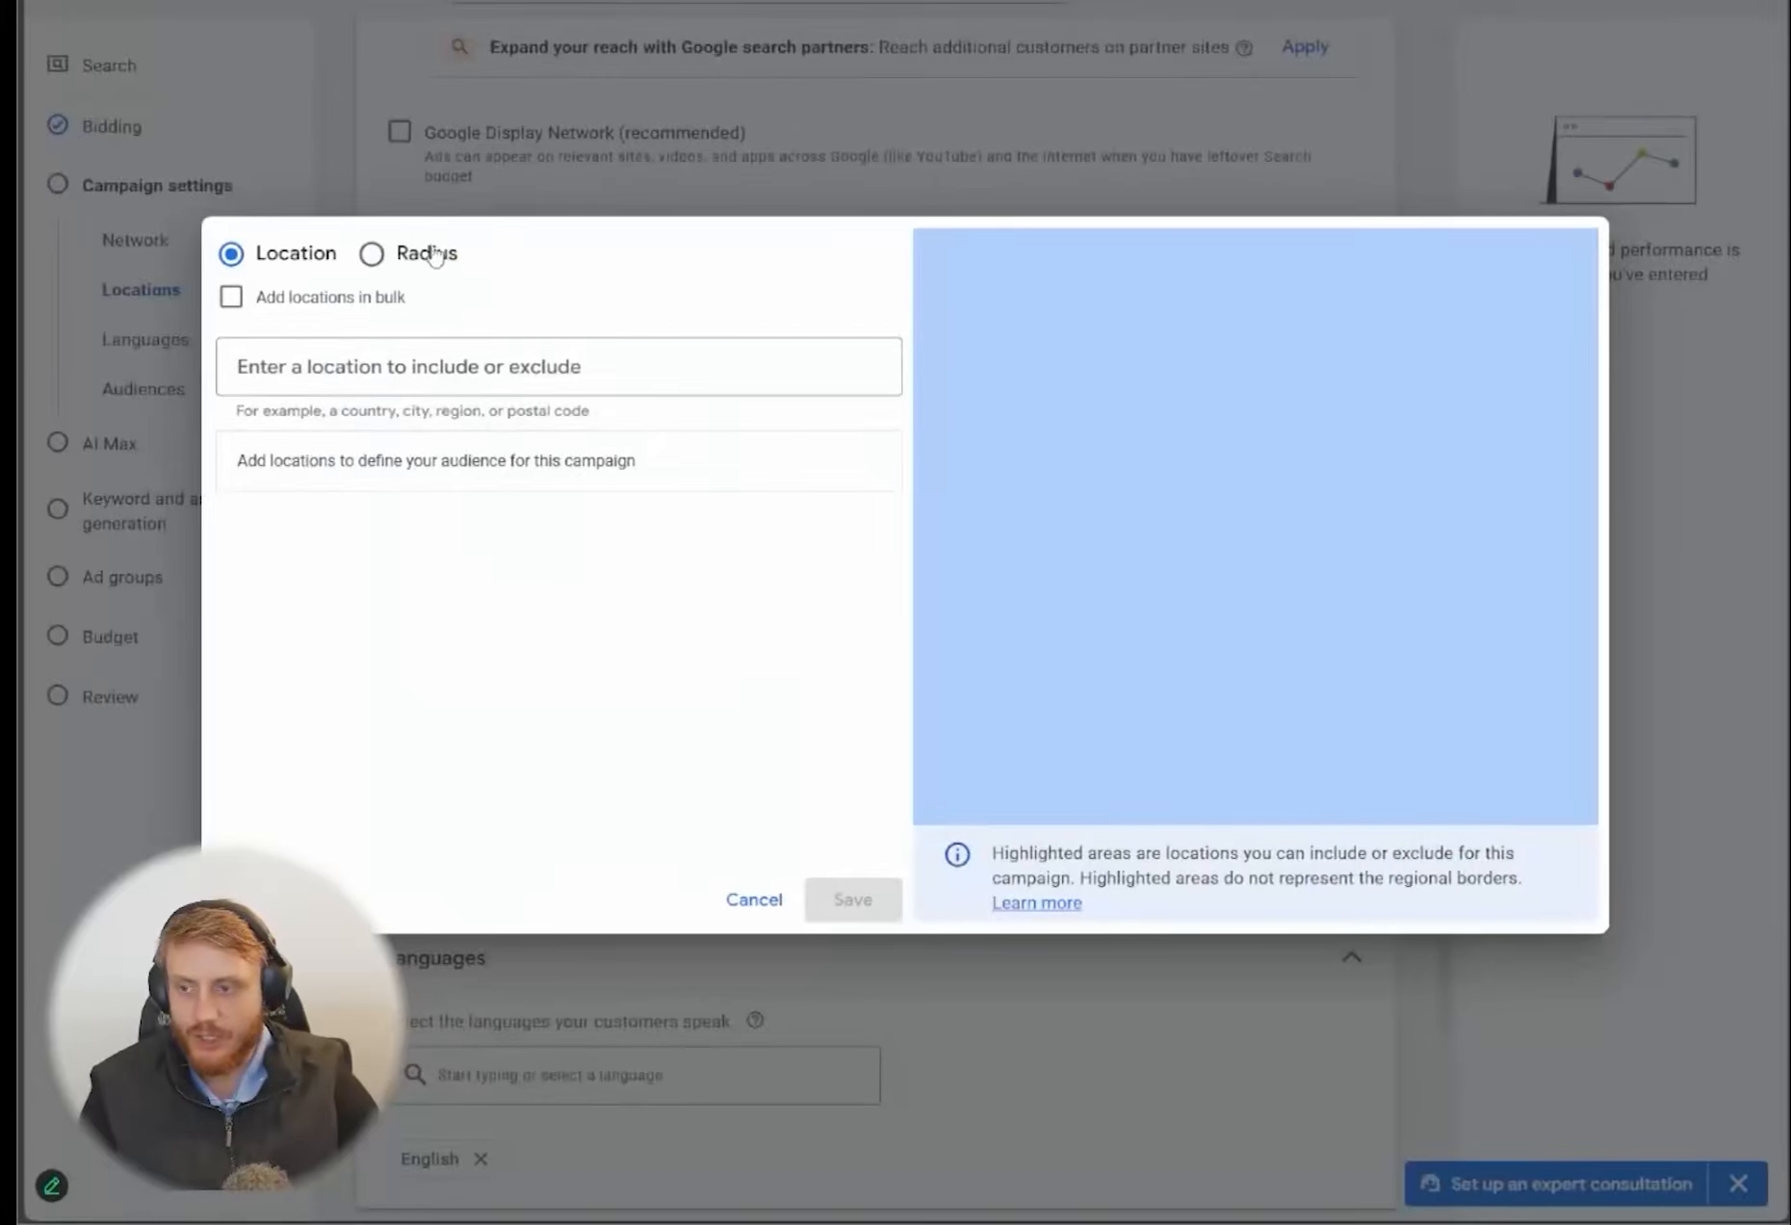
pyautogui.click(325, 304)
pyautogui.click(524, 404)
pyautogui.hotkey('ctrl', 'v')
# Restrict the bulk locations to United States, search for them, and target all the matching postal codes
pyautogui.click(568, 576)
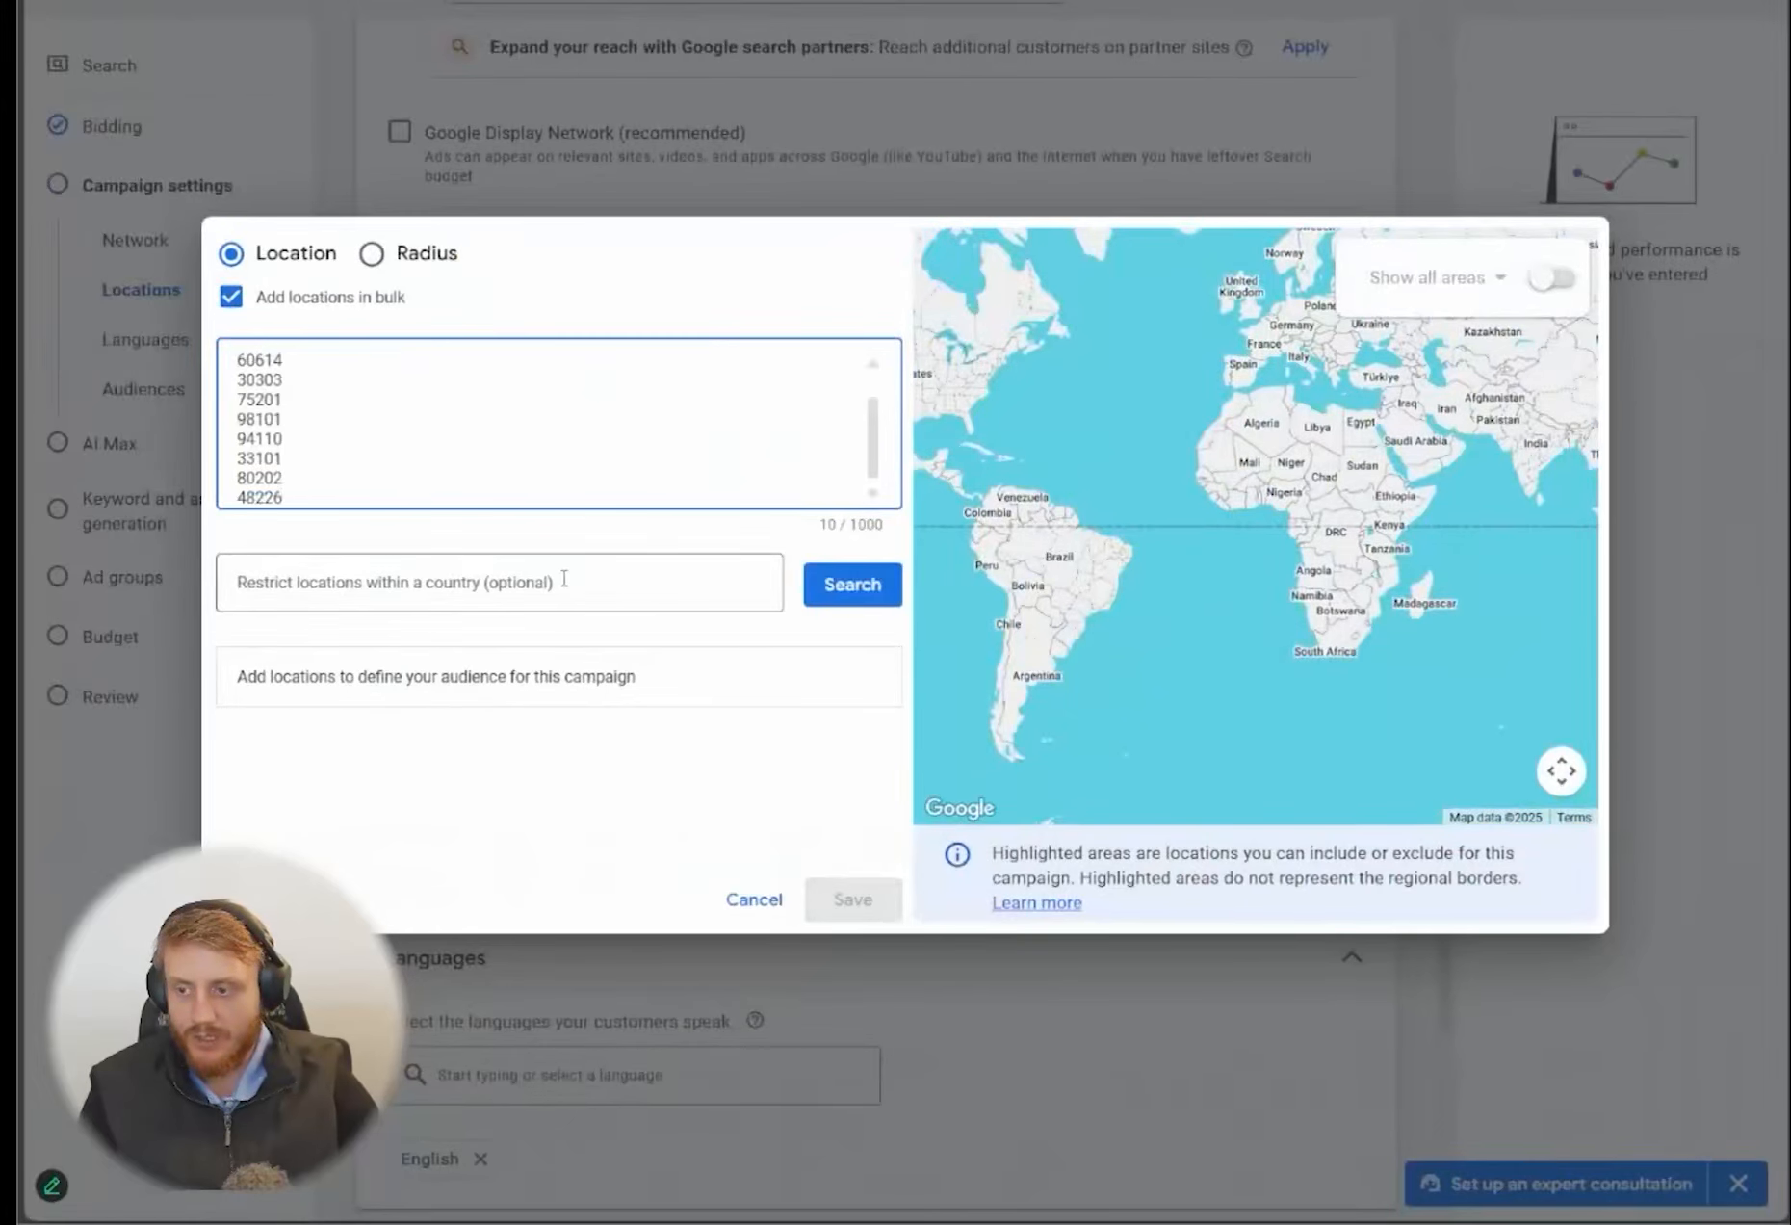
pyautogui.write('united')
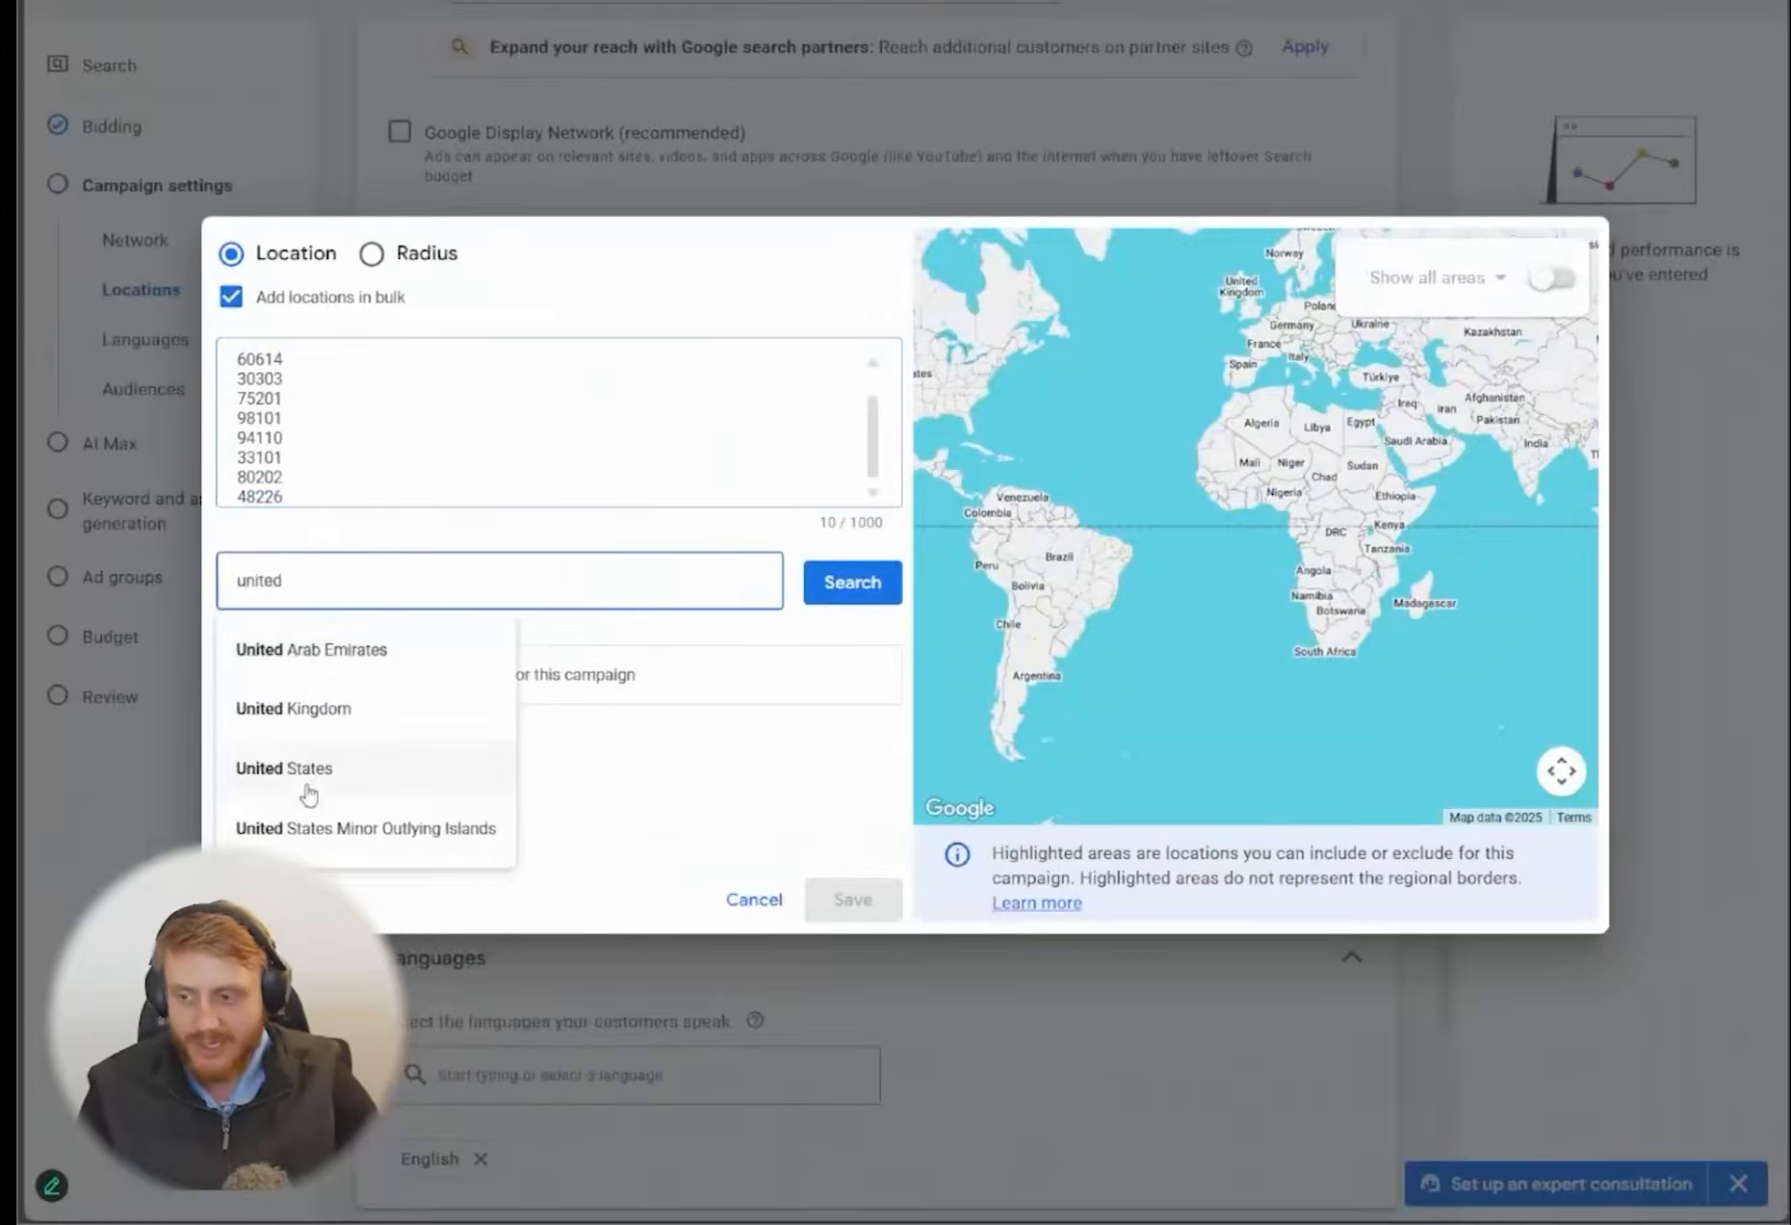
pyautogui.click(289, 776)
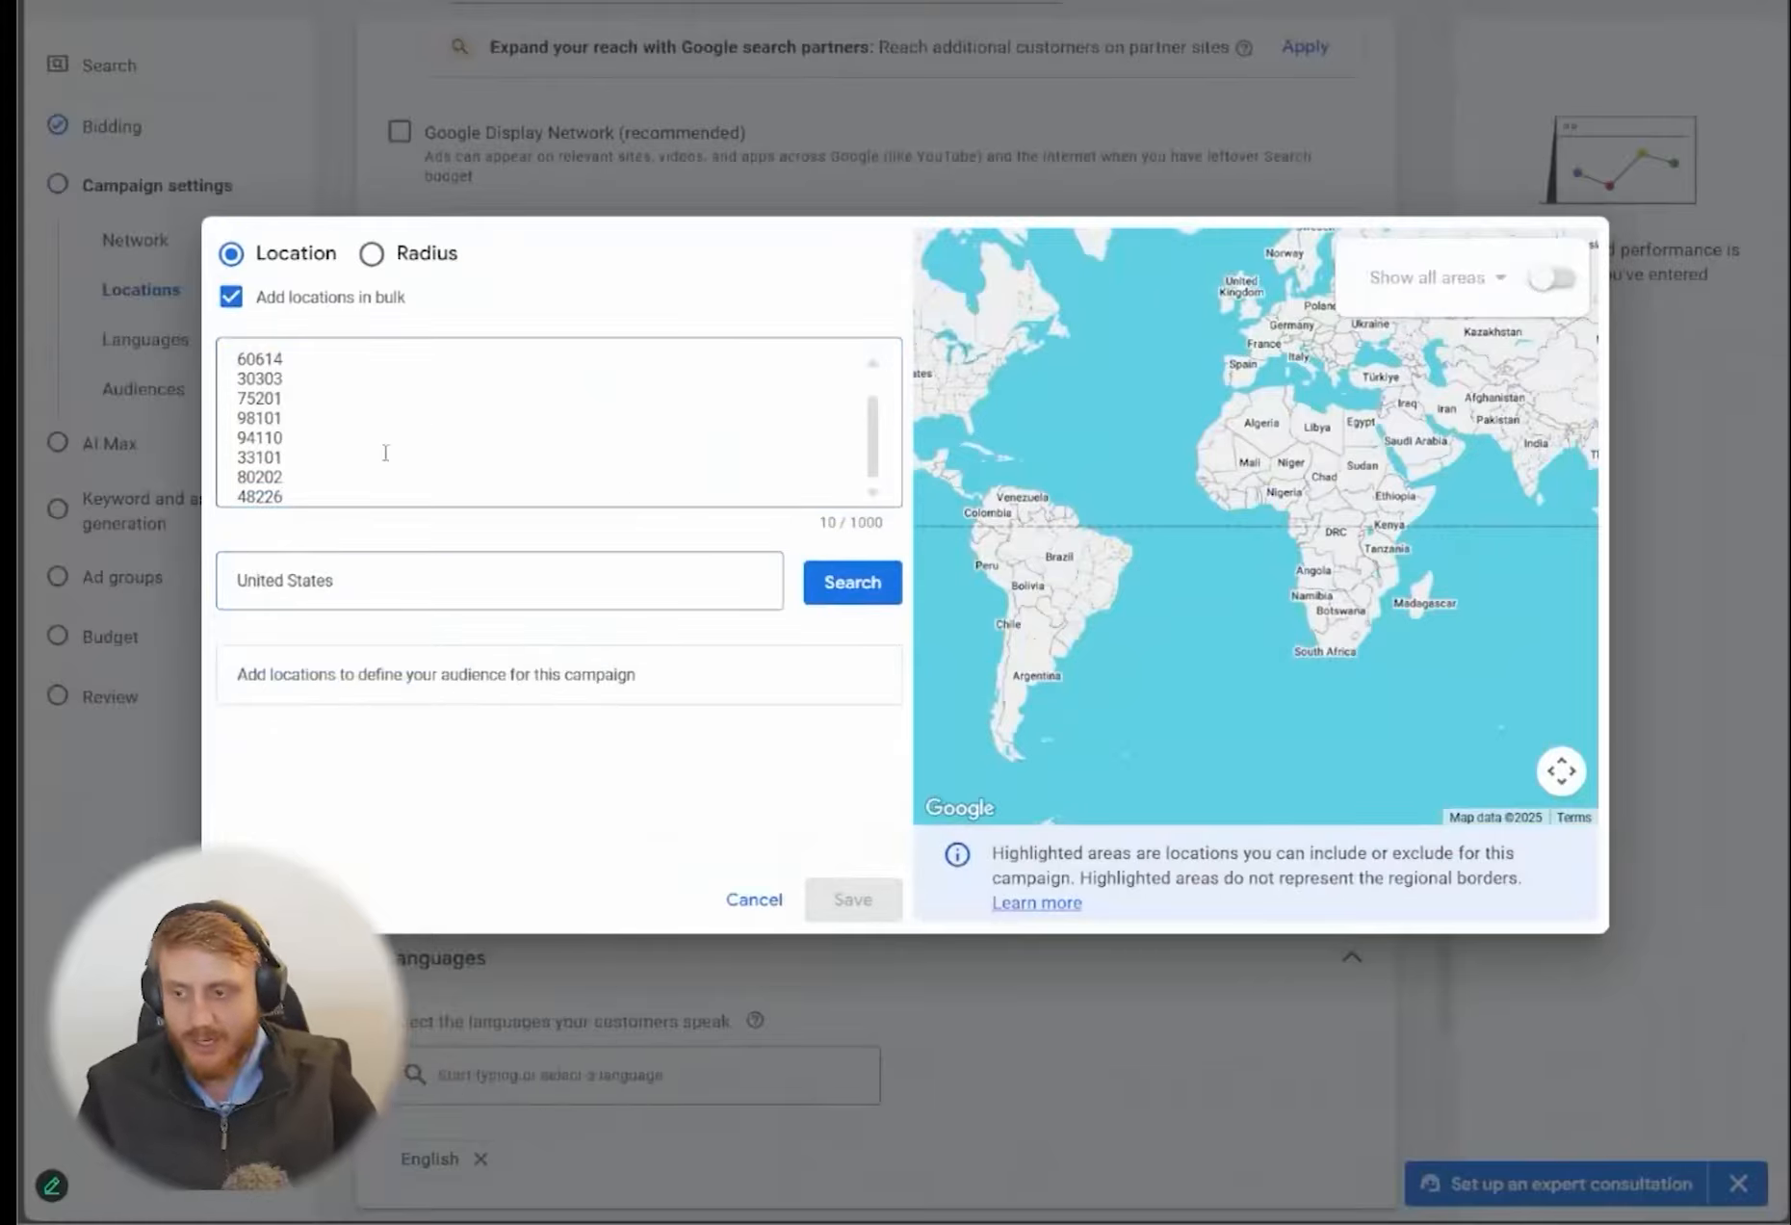
pyautogui.click(851, 590)
pyautogui.click(662, 674)
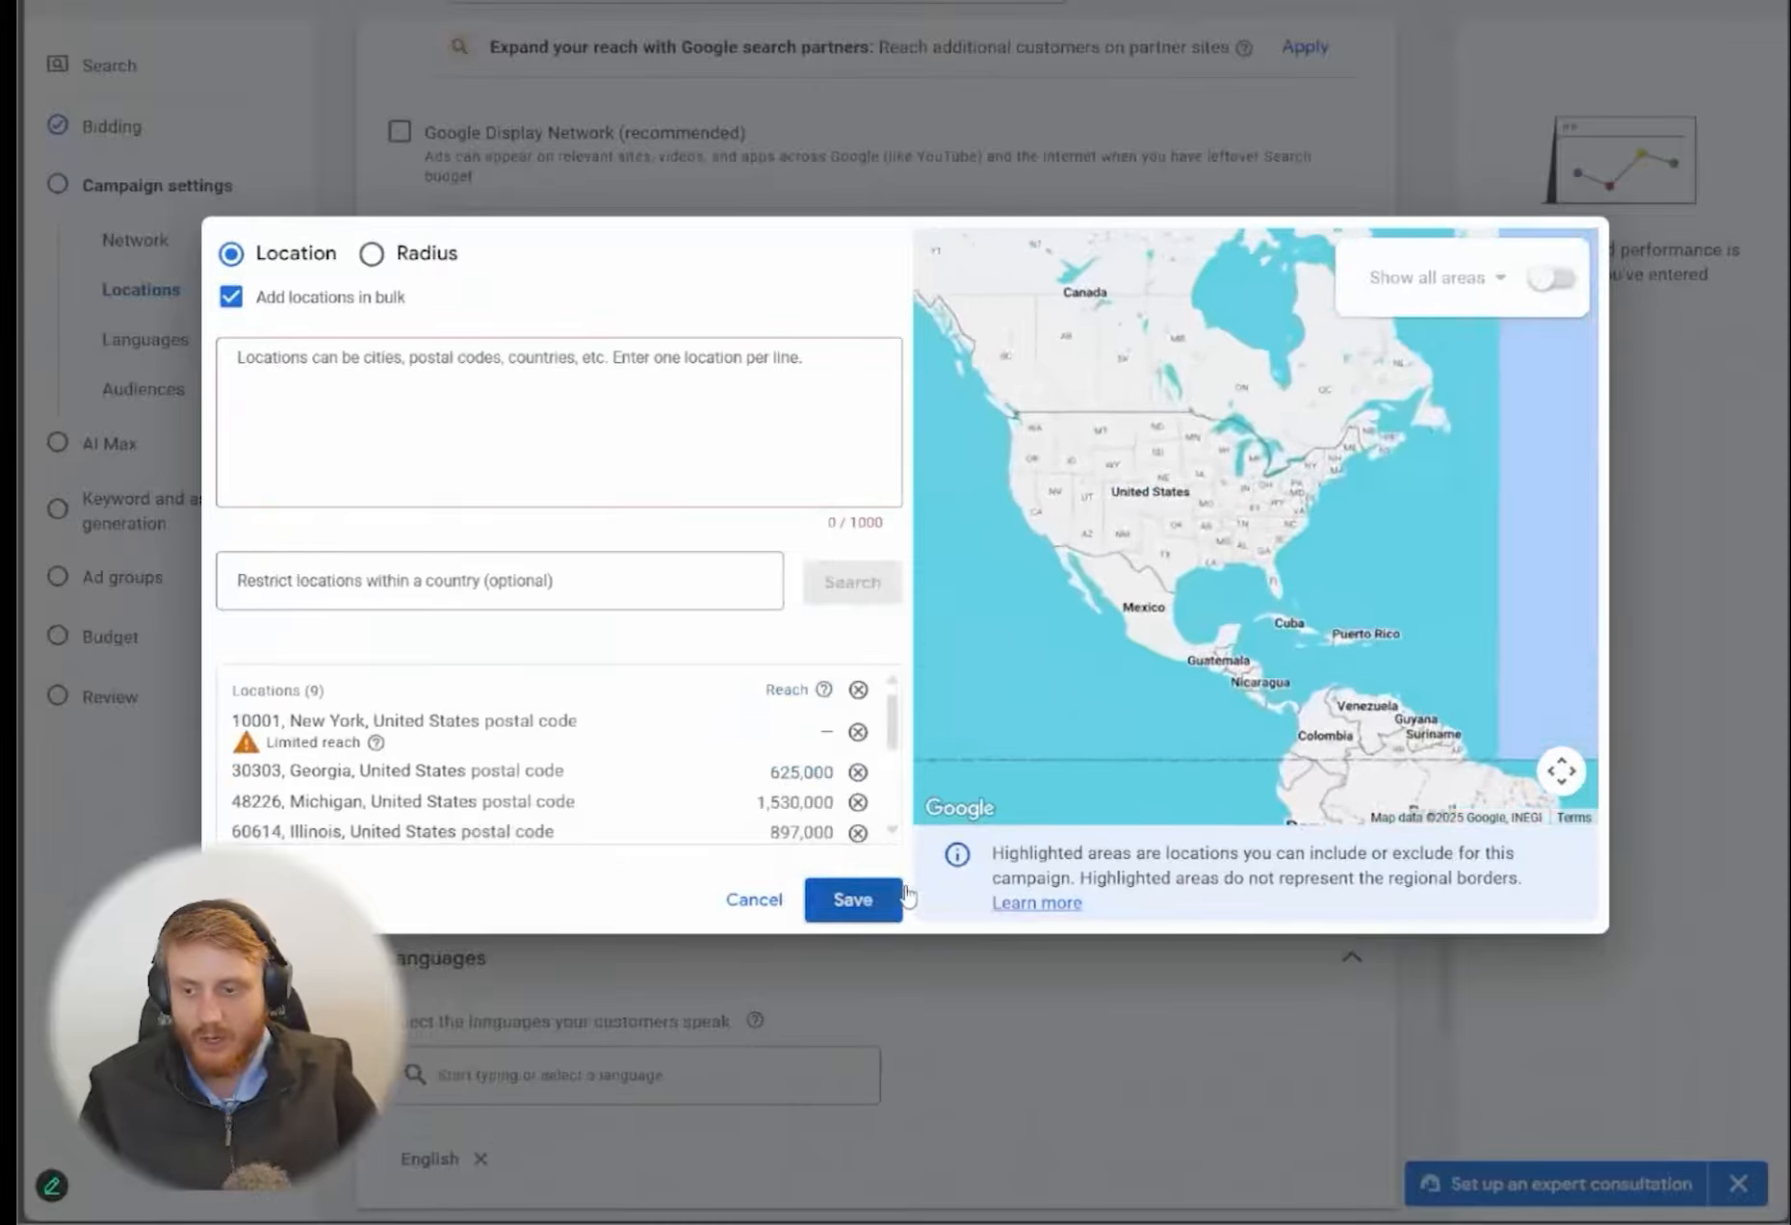
# Save the targeted locations and set the location option to "Presence: People in or regularly in your included locations"
pyautogui.click(852, 899)
pyautogui.scroll(-3, 1060, 751)
pyautogui.click(581, 974)
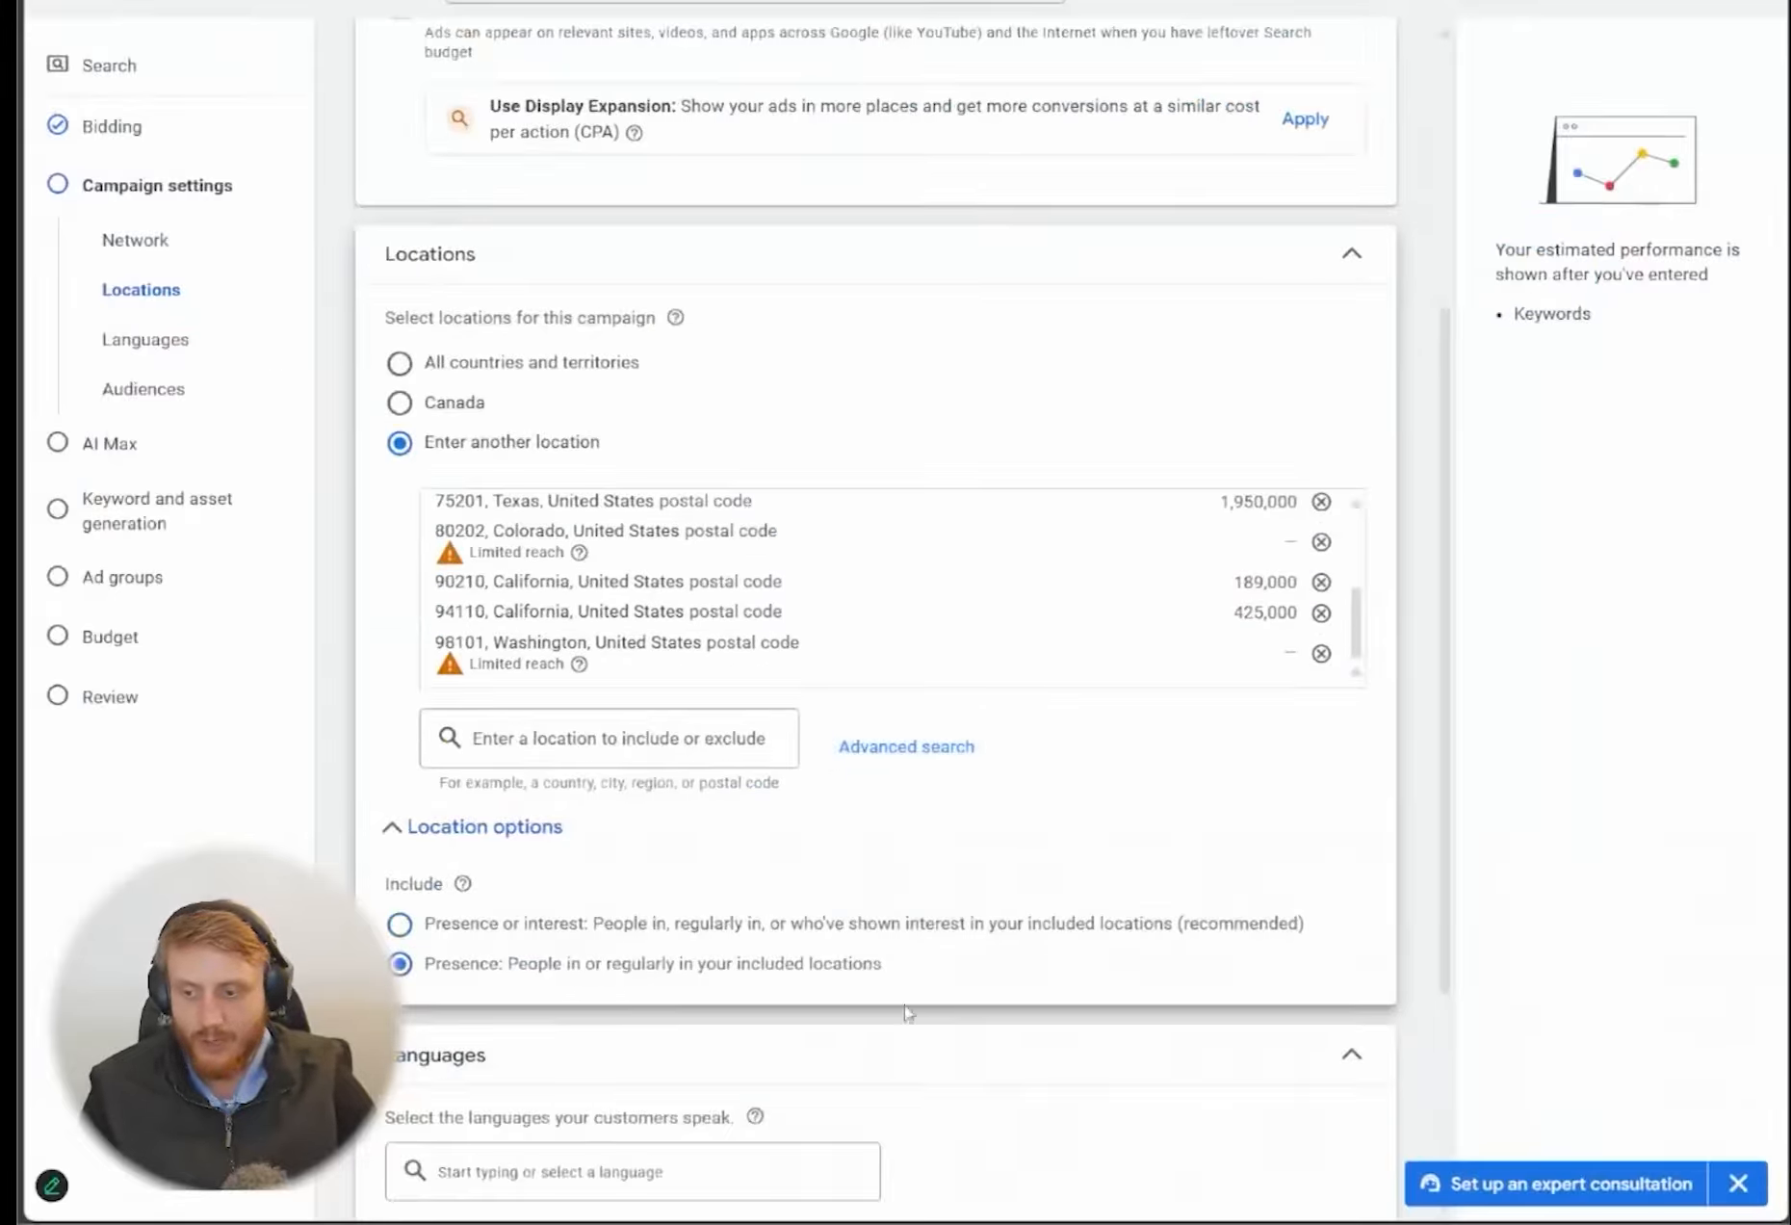
# Expand the audience segments and search them for "home services"
pyautogui.scroll(-3, 747, 689)
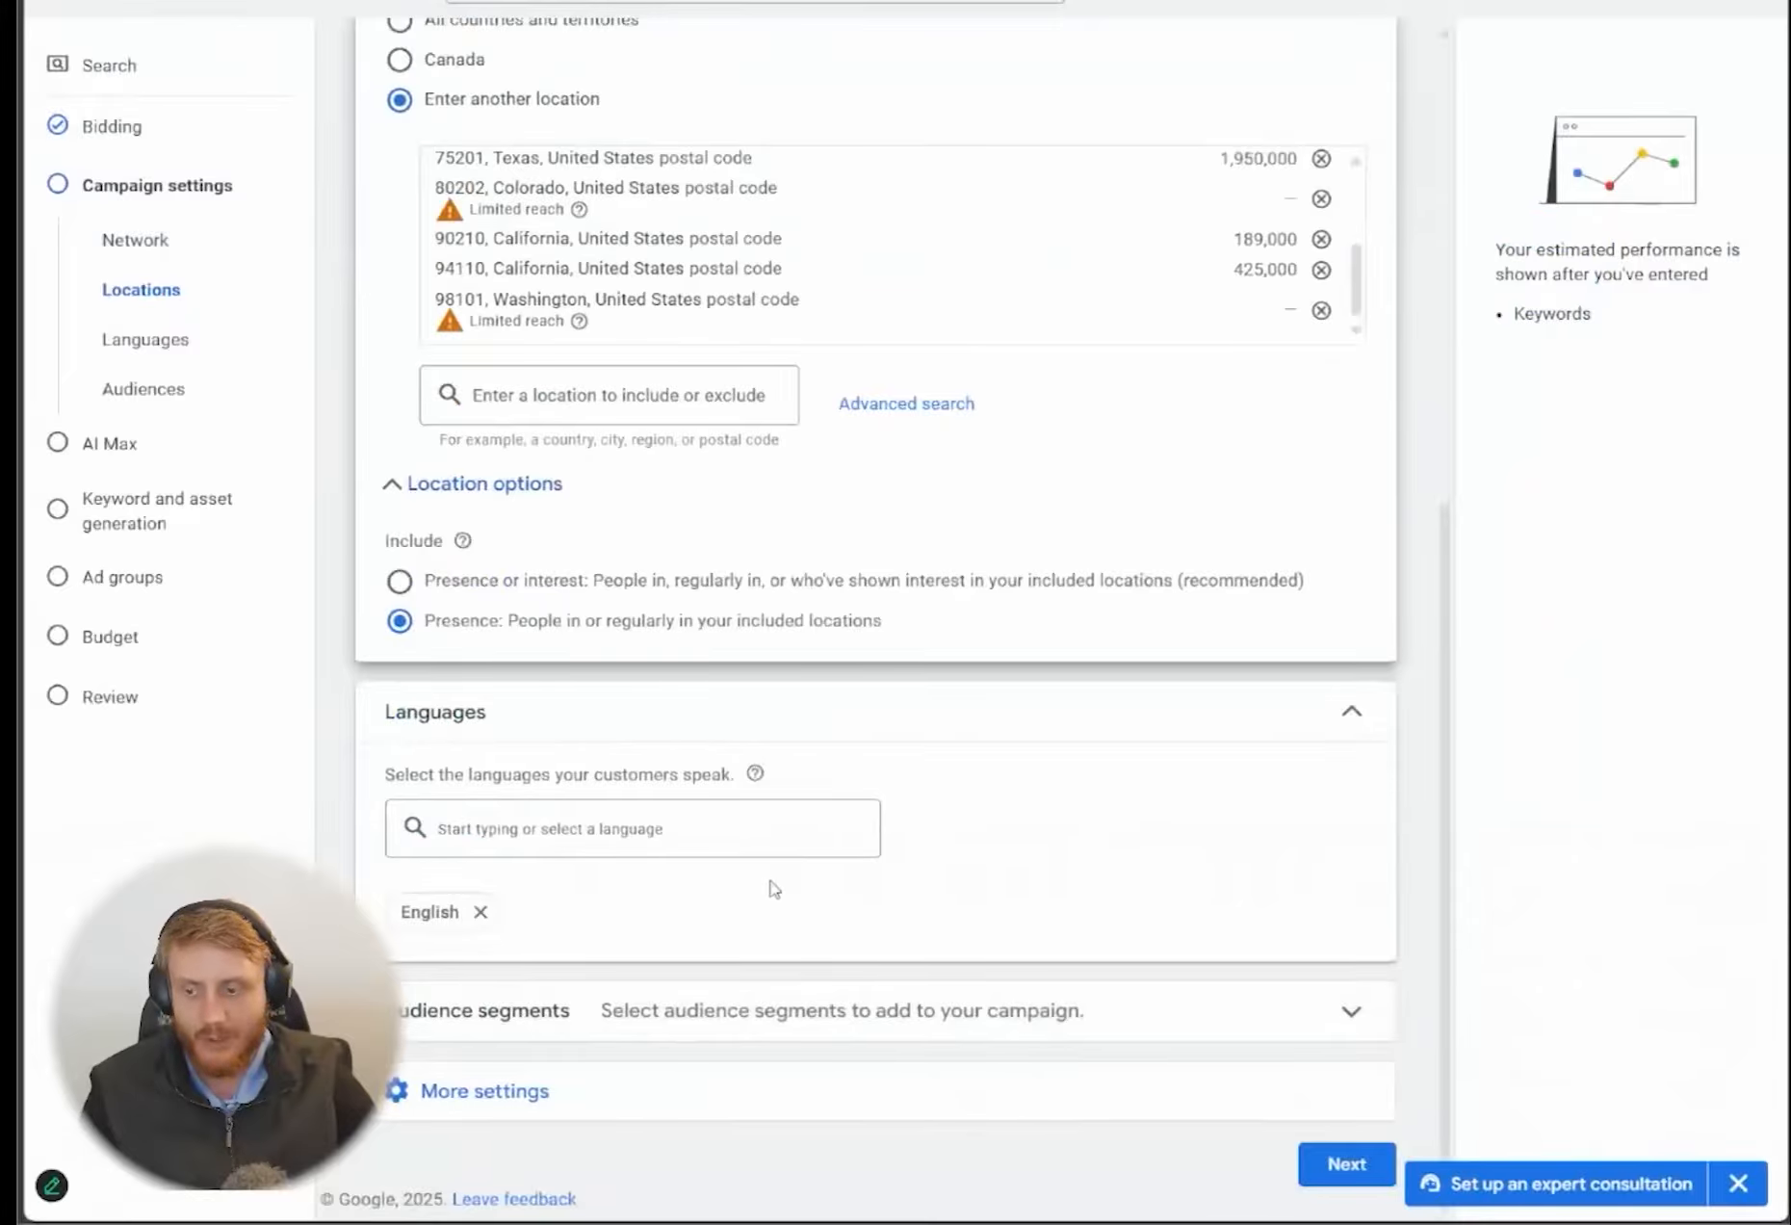
pyautogui.click(1356, 1008)
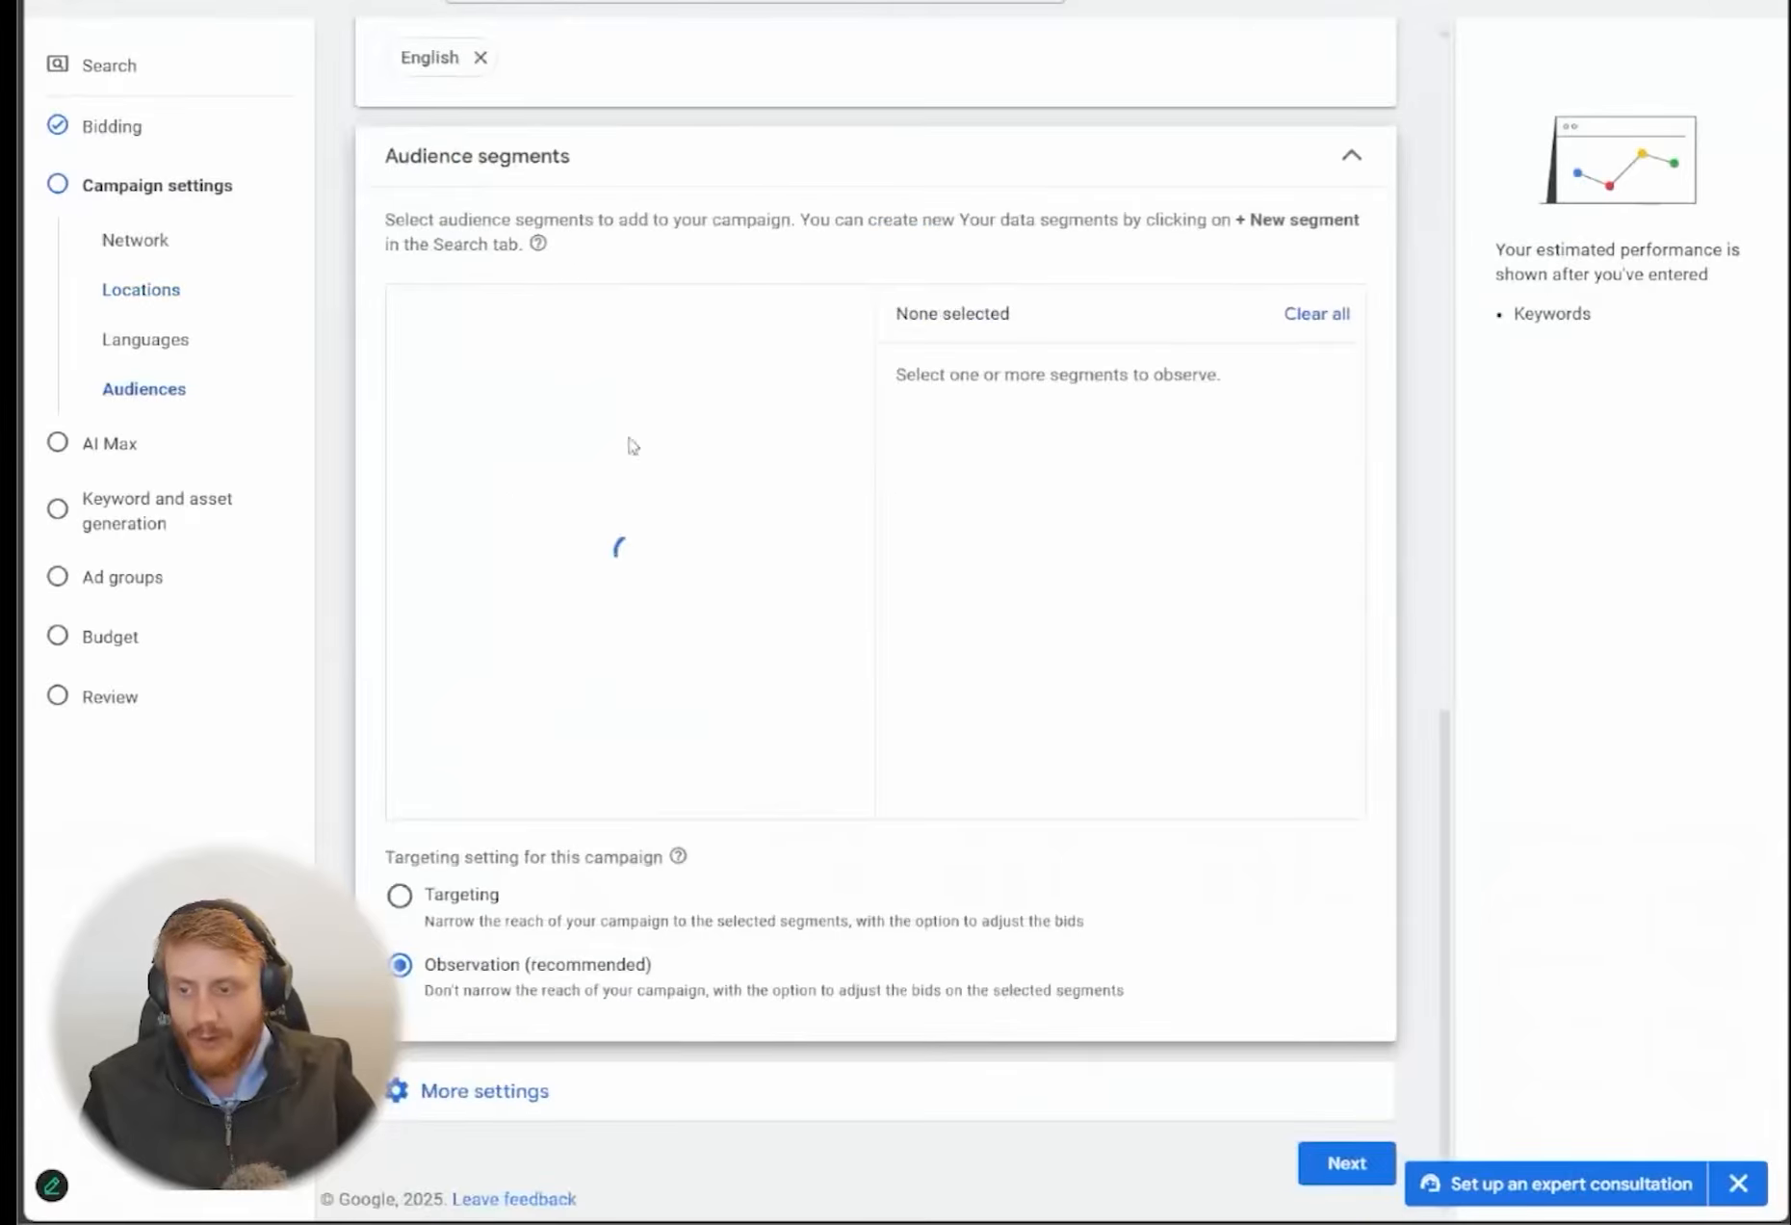
pyautogui.click(583, 371)
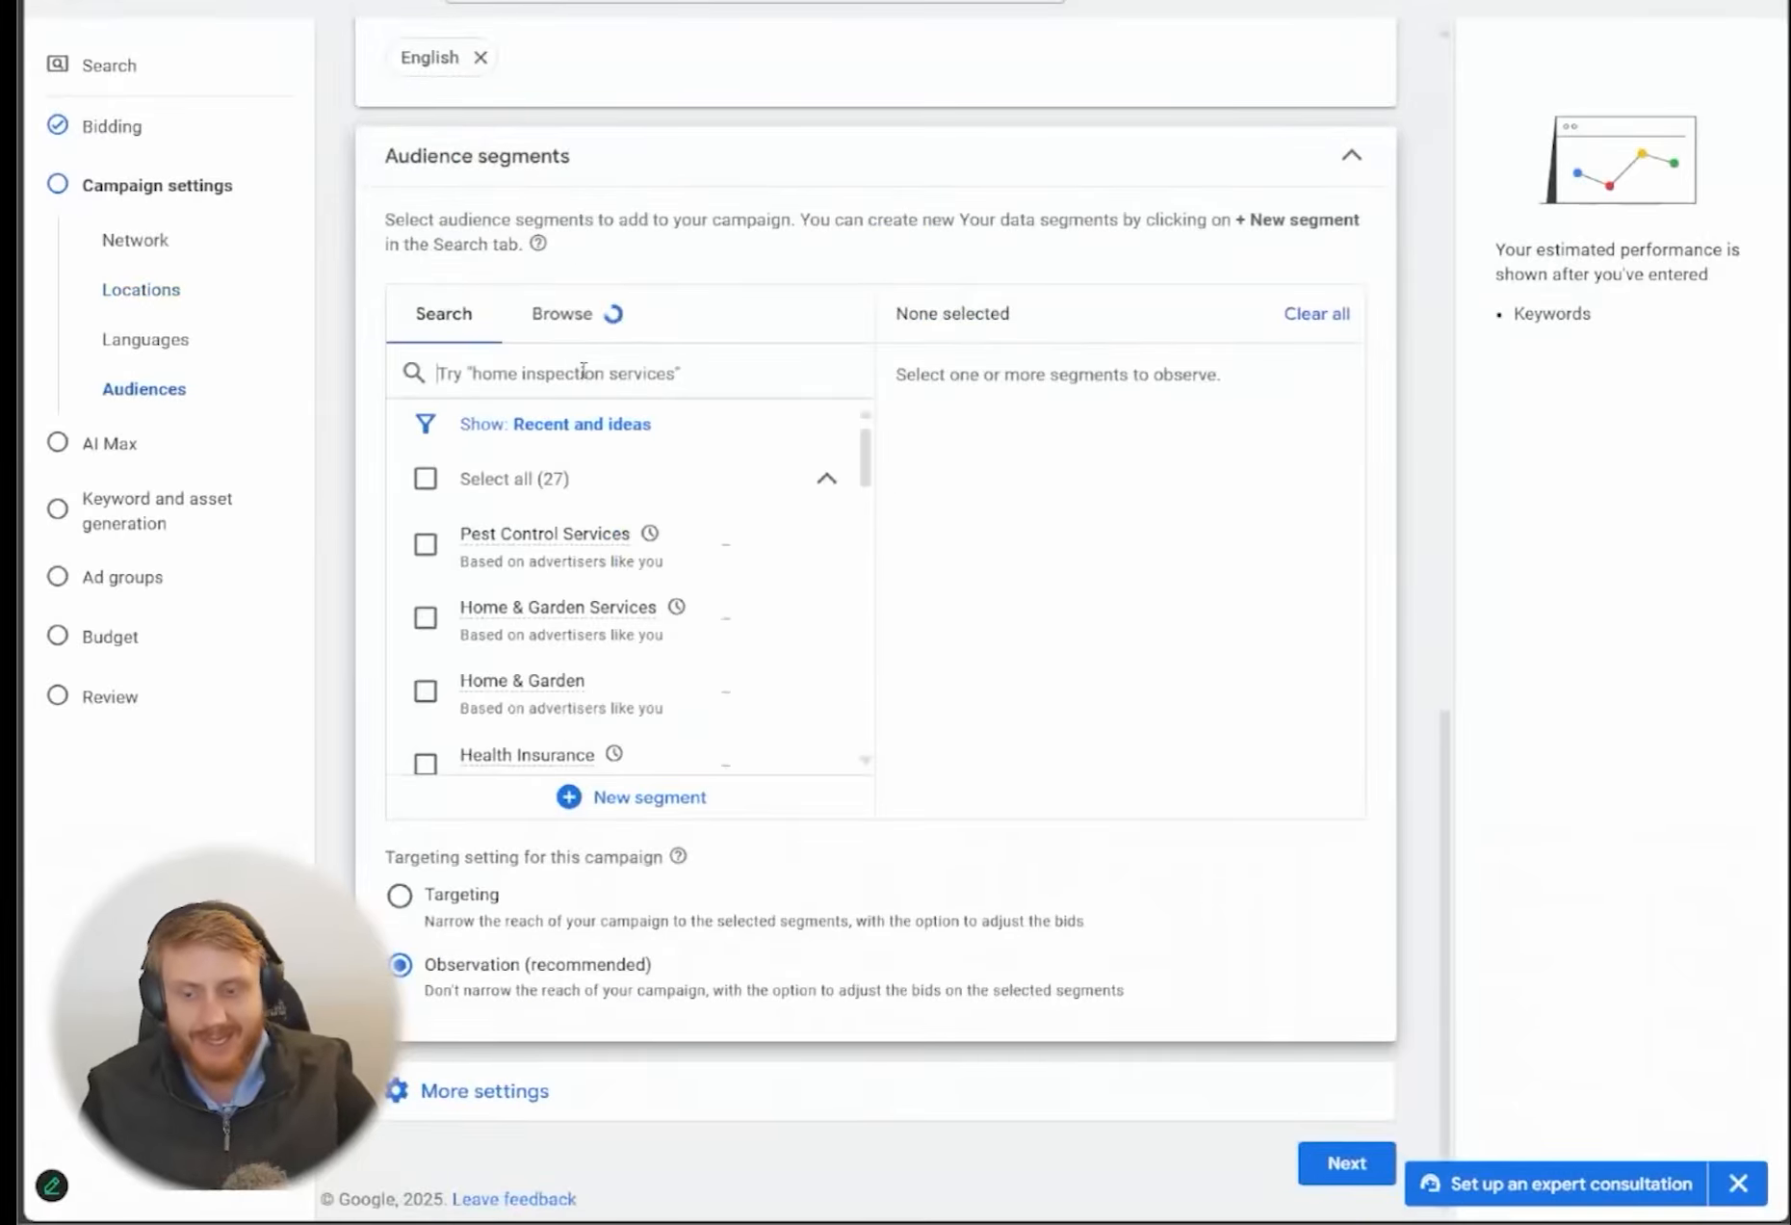
pyautogui.write('home and gar')
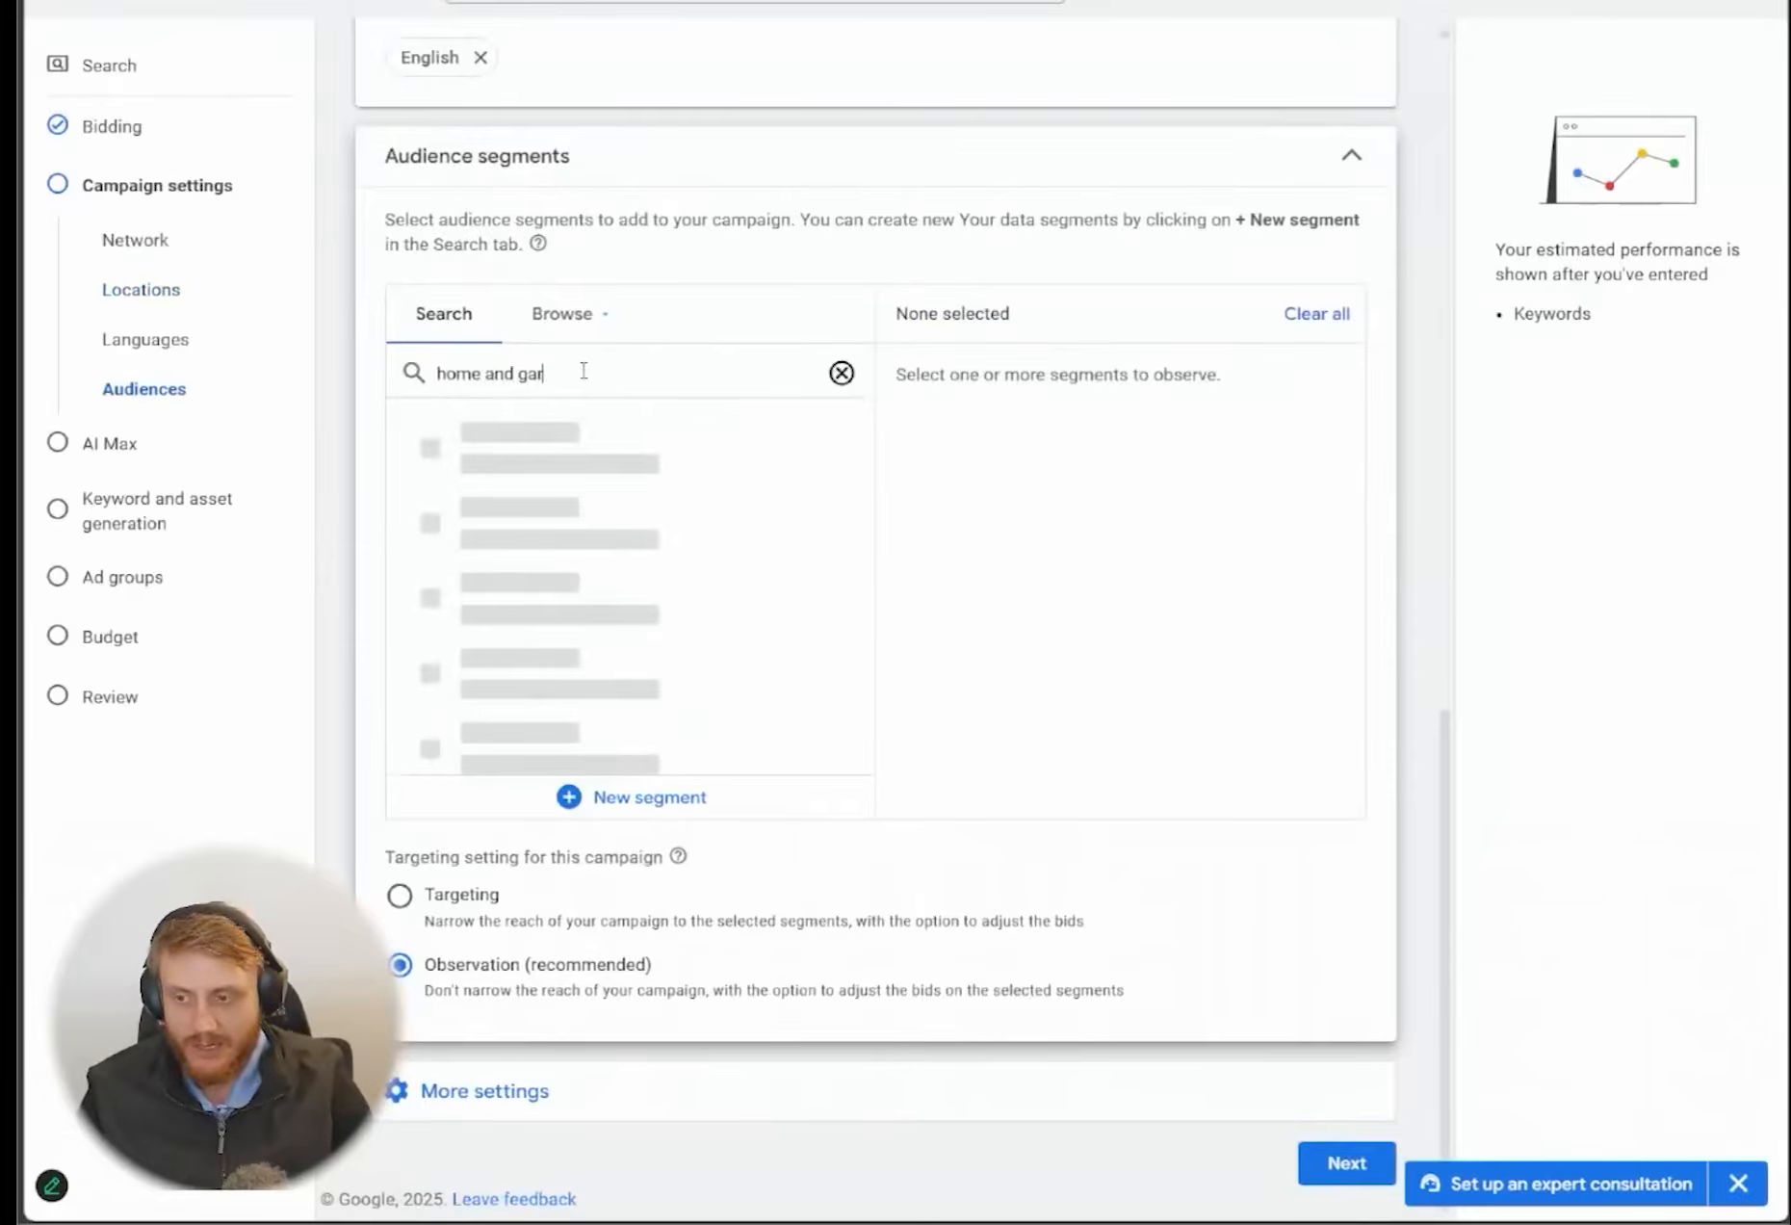
pyautogui.press('BackSpace')
pyautogui.press('BackSpace')
pyautogui.press('BackSpace')
pyautogui.press('BackSpace')
pyautogui.press('BackSpace')
pyautogui.press('BackSpace')
pyautogui.press('BackSpace')
pyautogui.write('se')
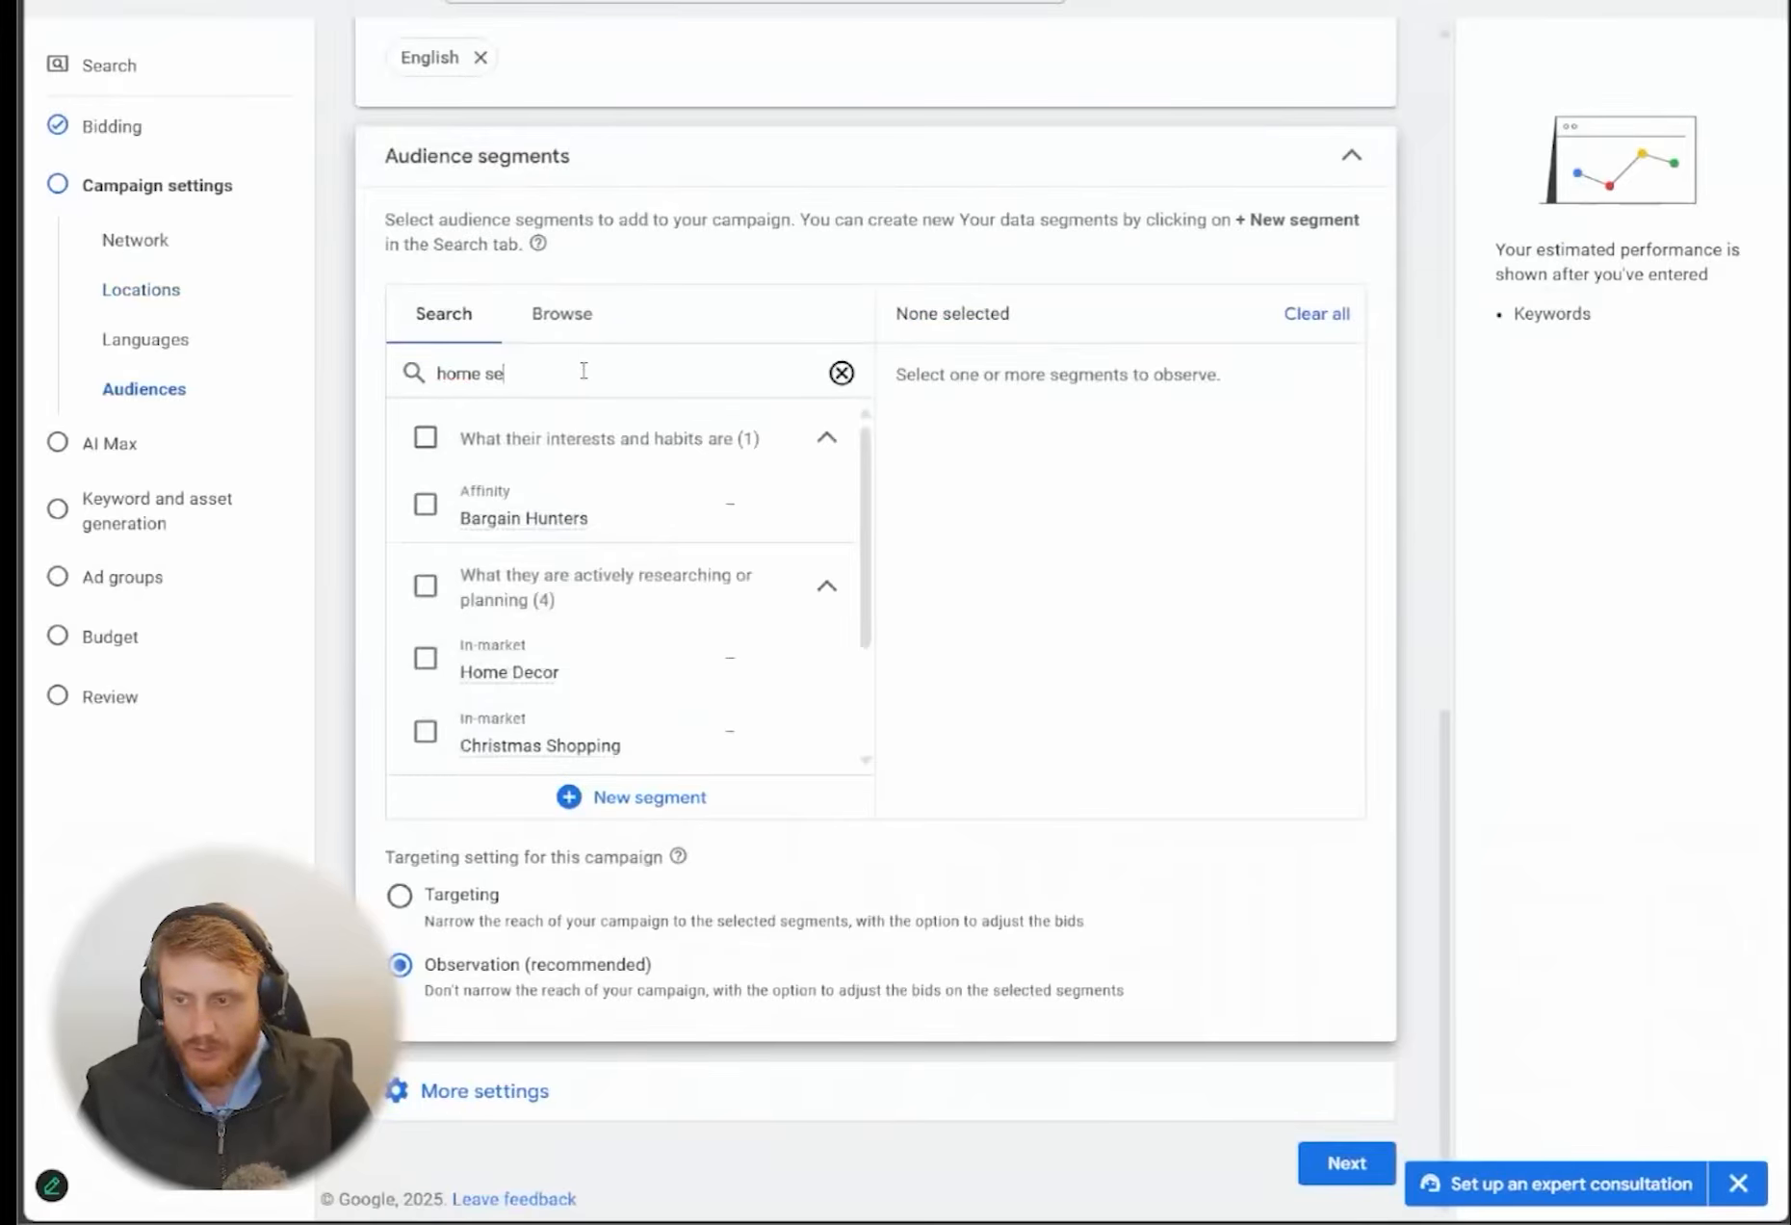
pyautogui.write('rvn')
pyautogui.write('ce')
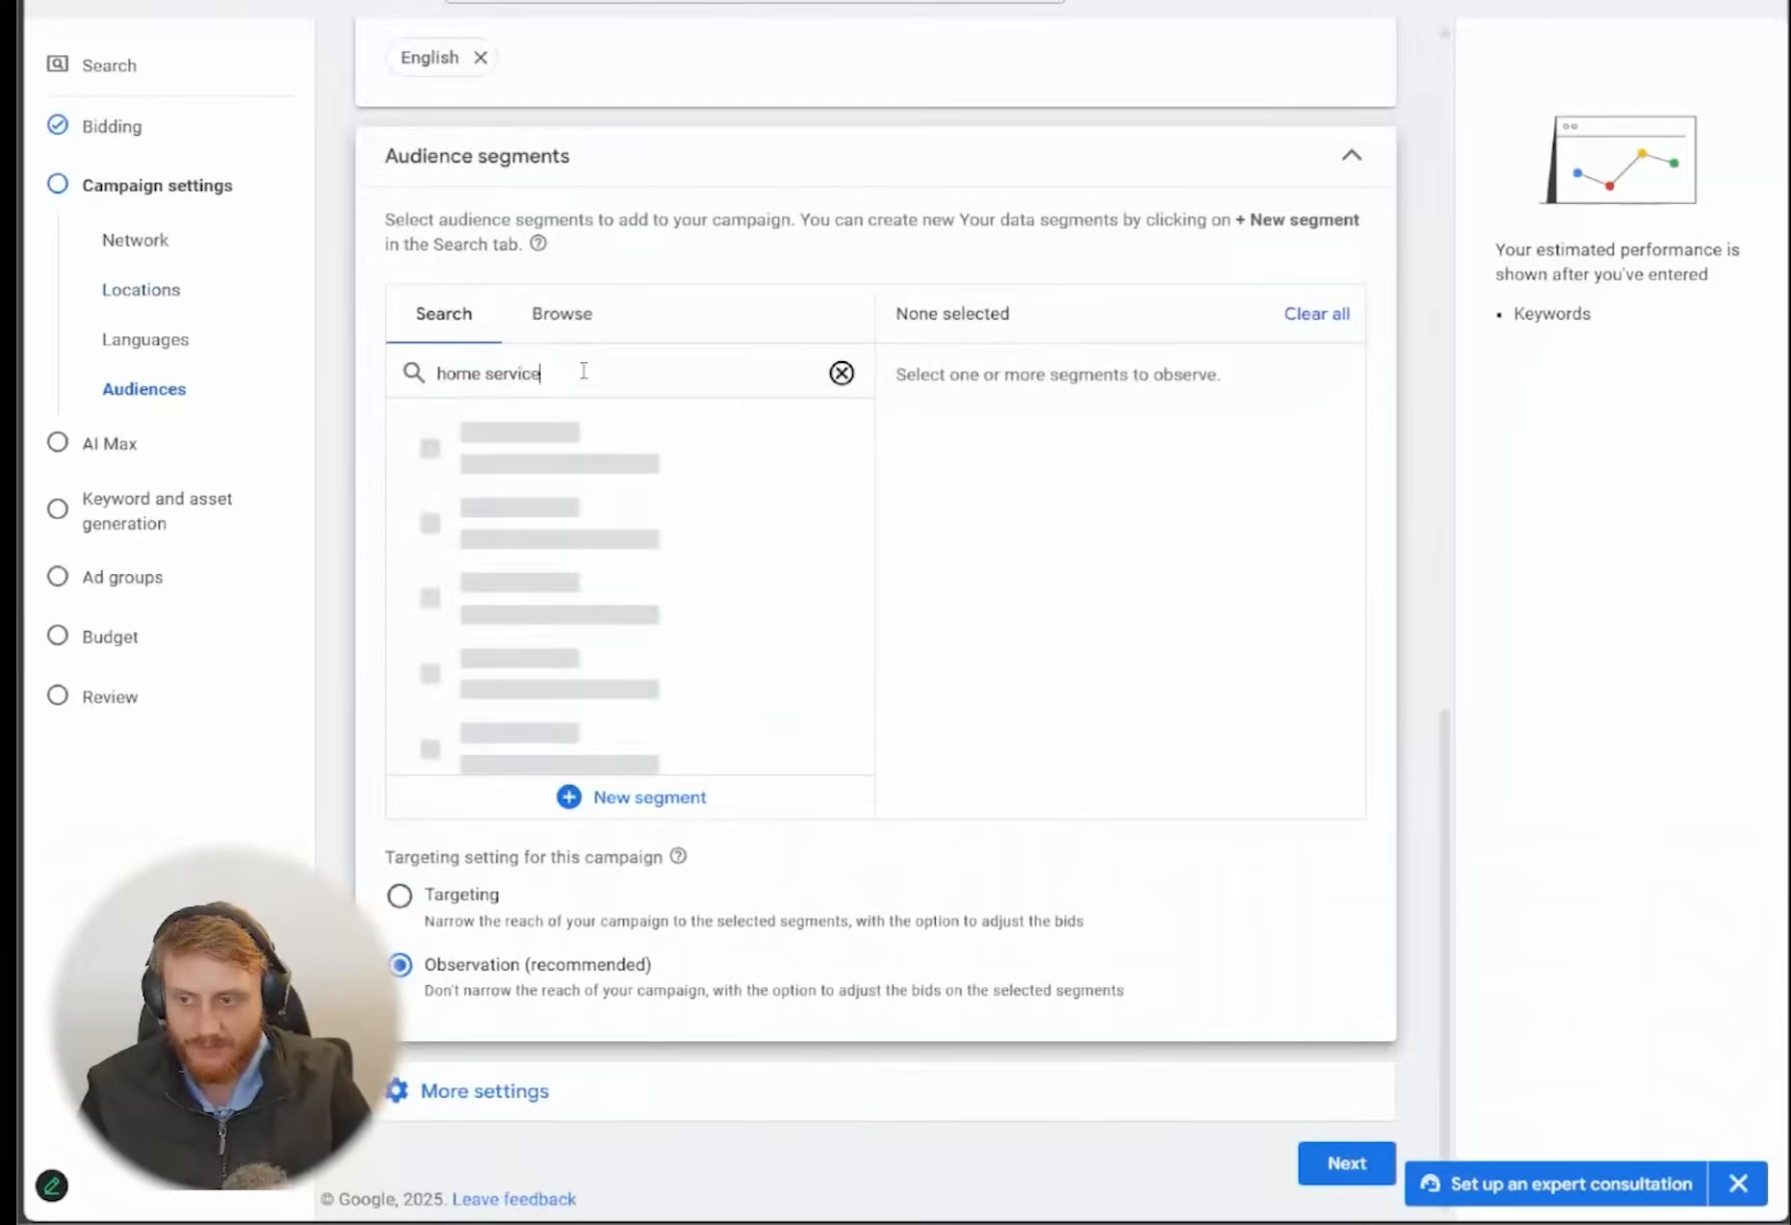
pyautogui.write('s')
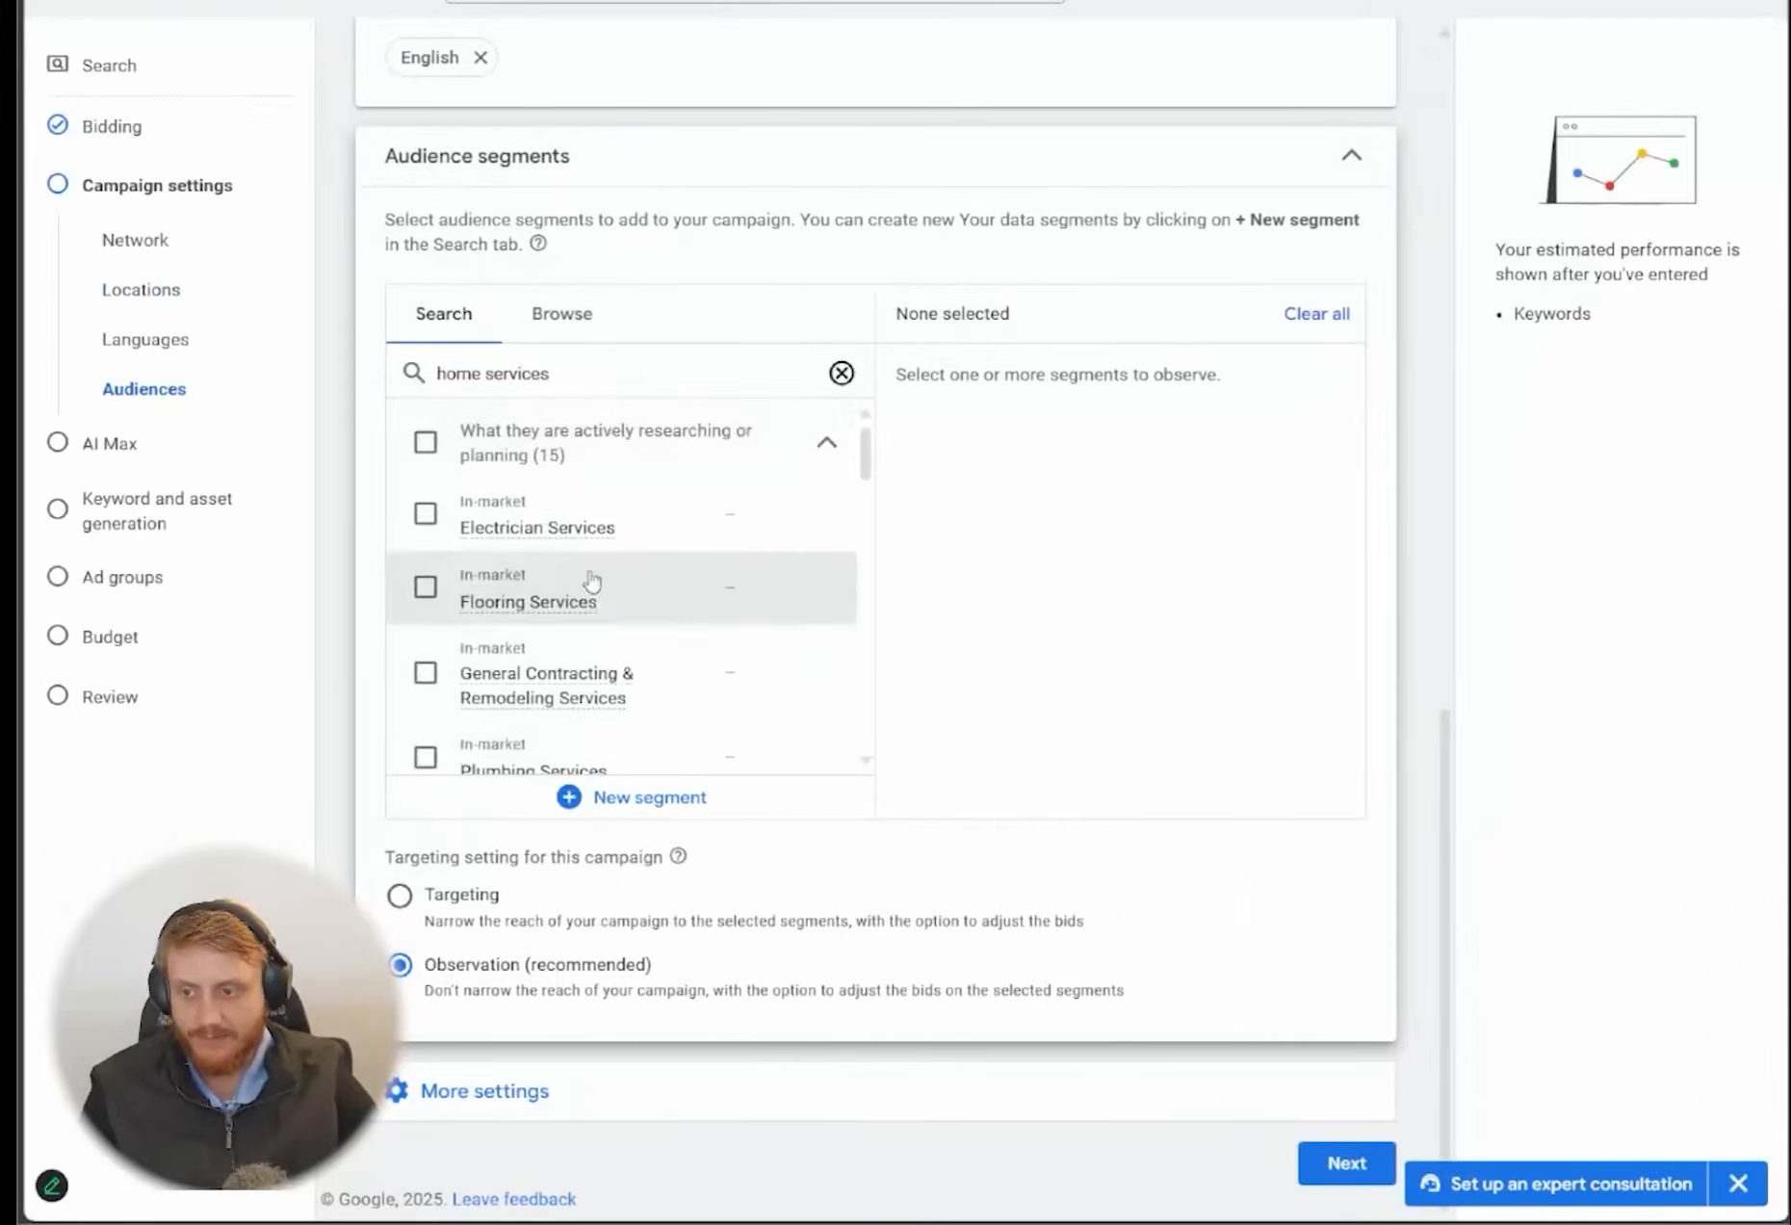
# Select the in-market segments Electrician Services and Home & Garden Services, and set the campaign's targeting setting to Targeting
pyautogui.click(425, 513)
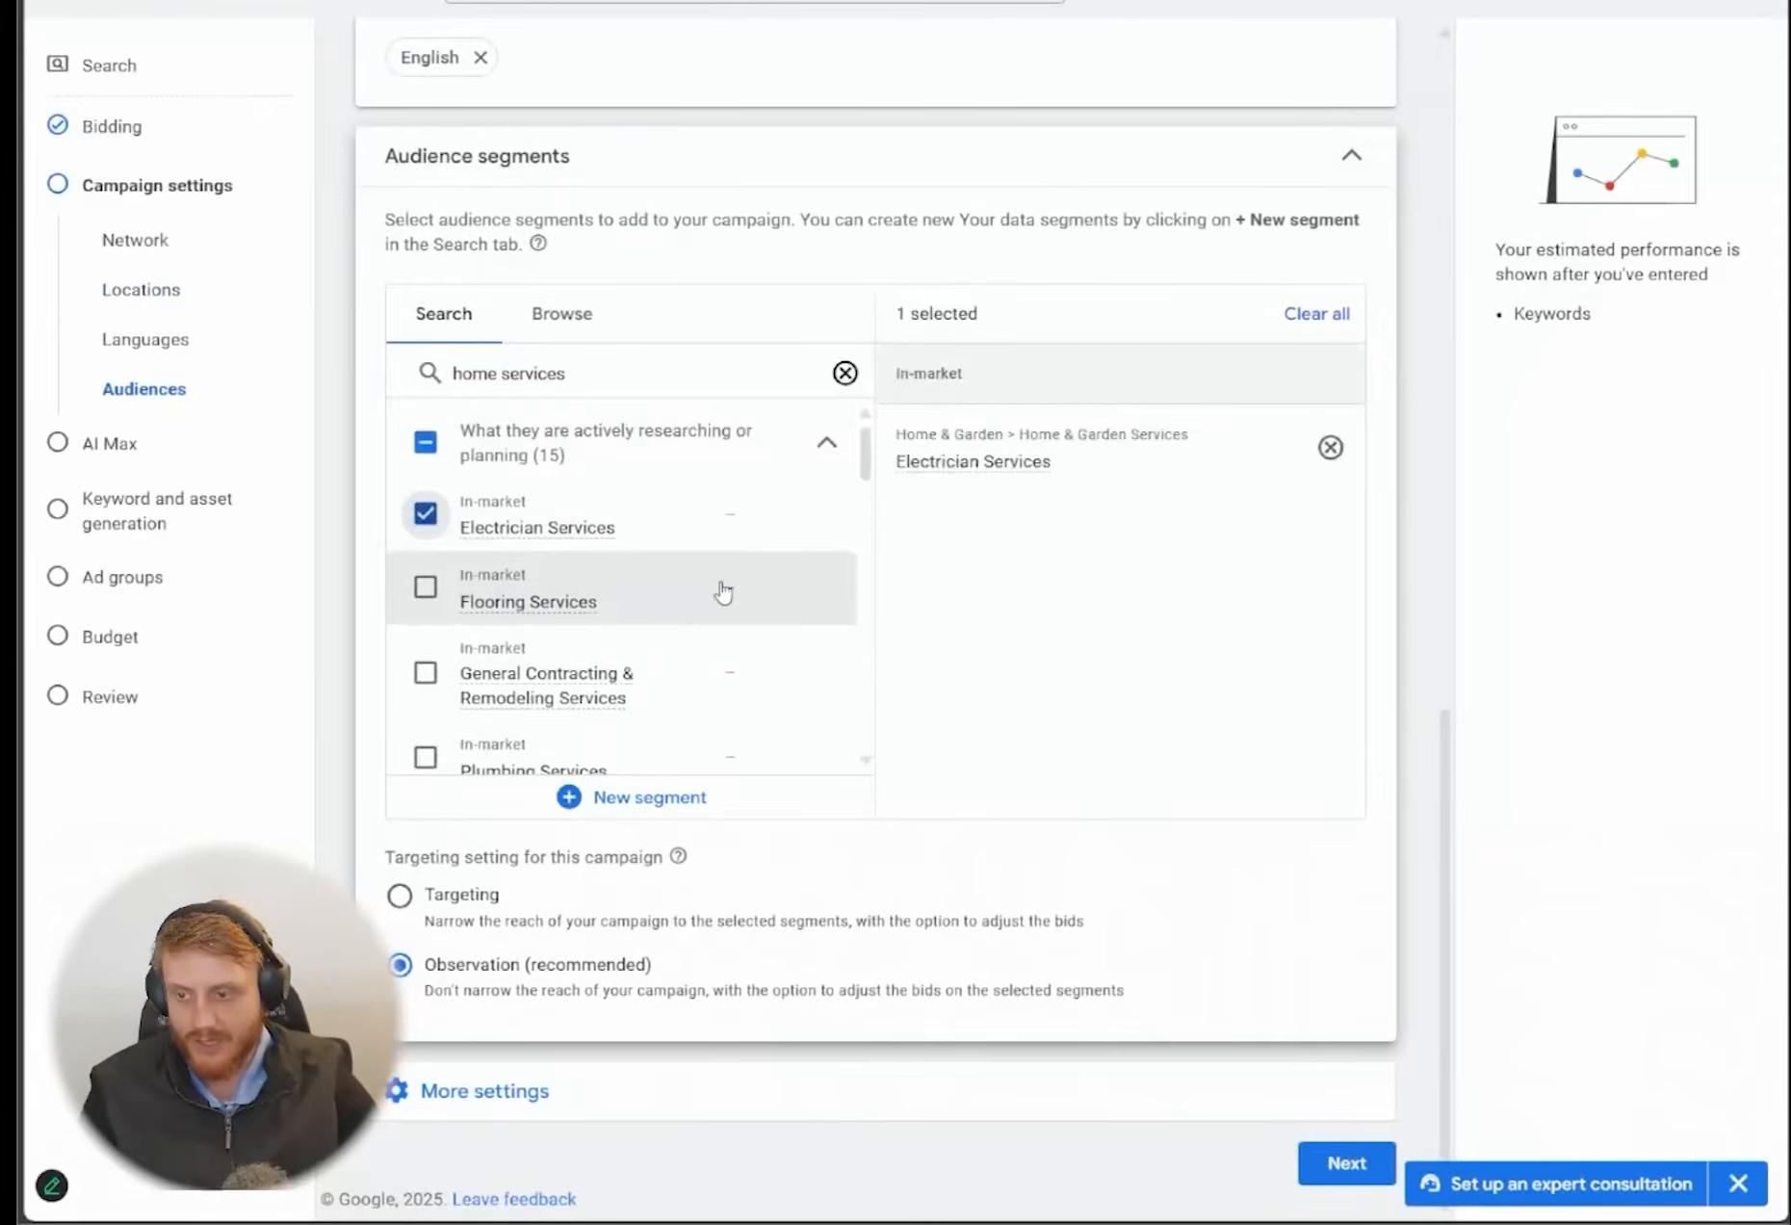
pyautogui.scroll(-3, 694, 591)
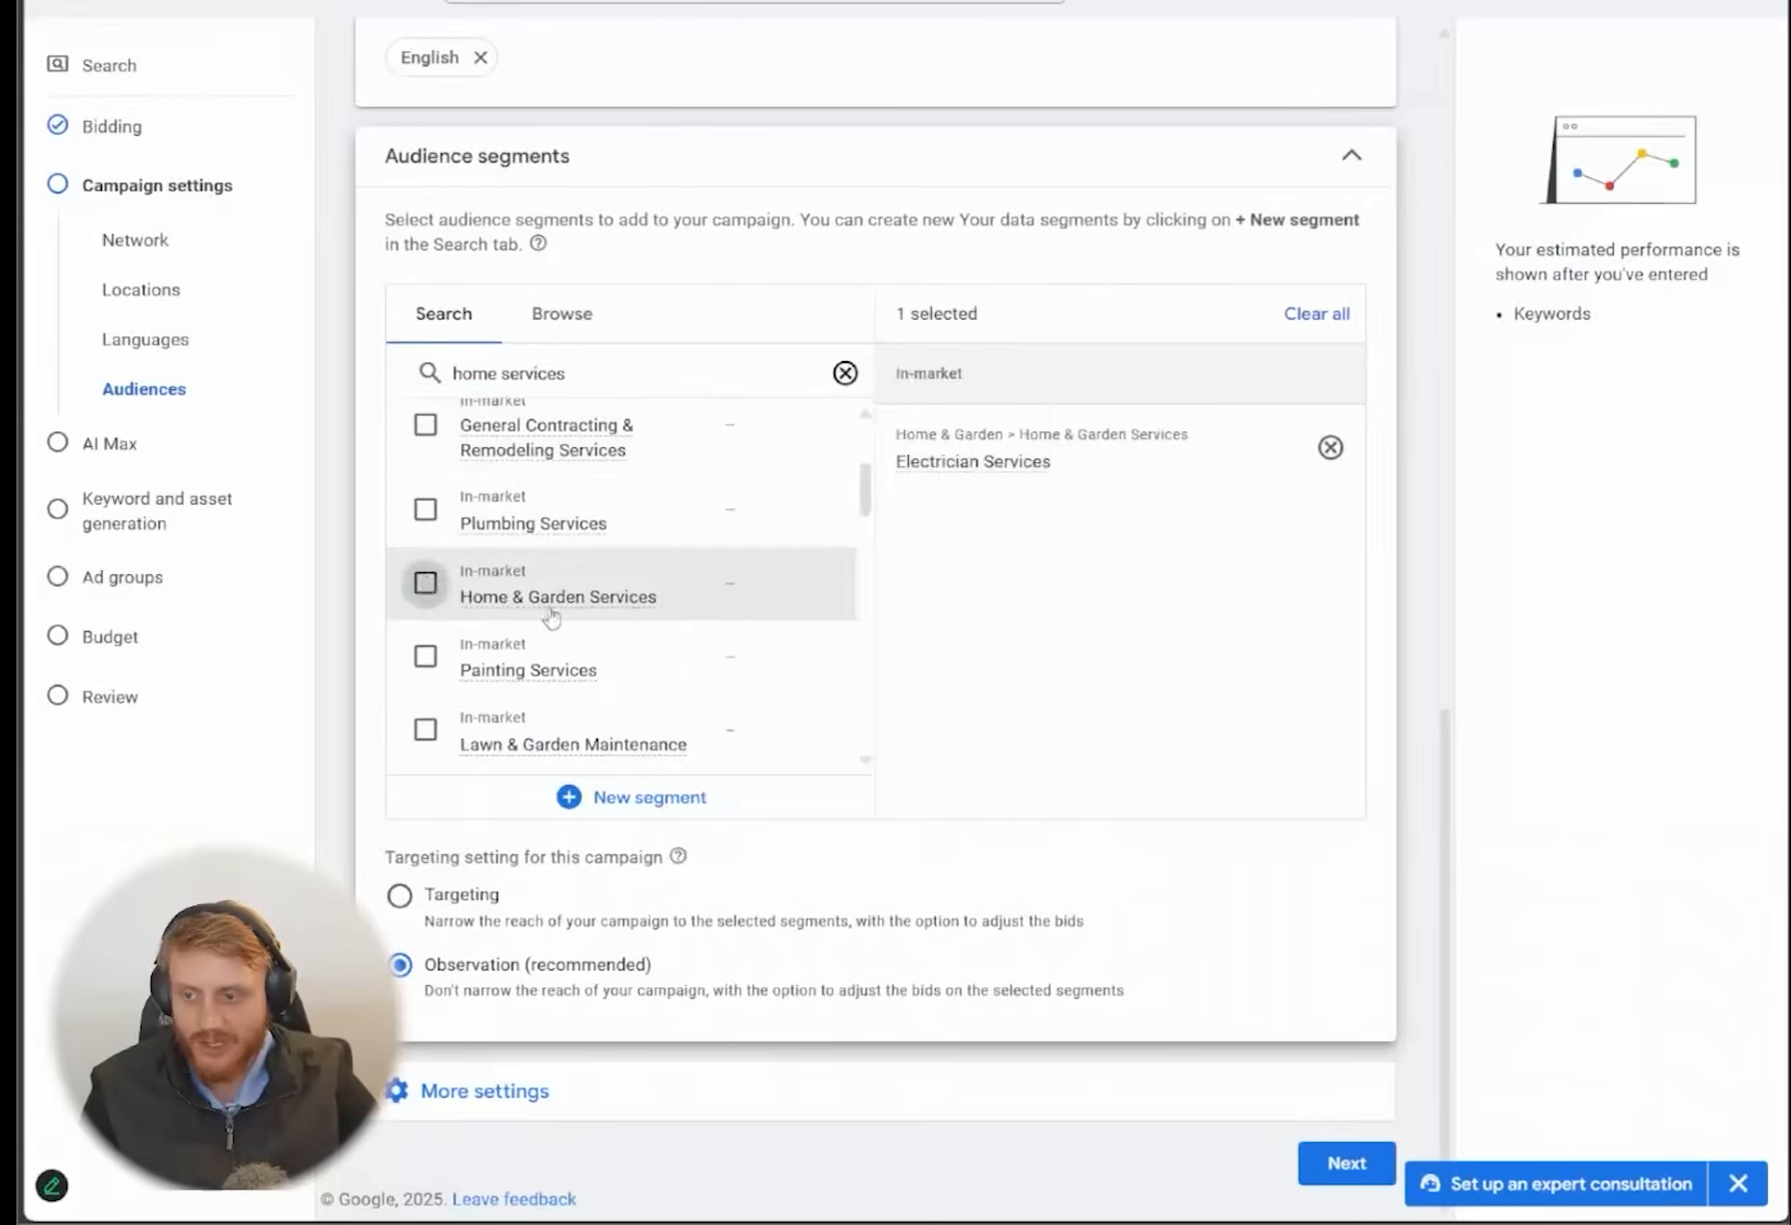
pyautogui.click(552, 615)
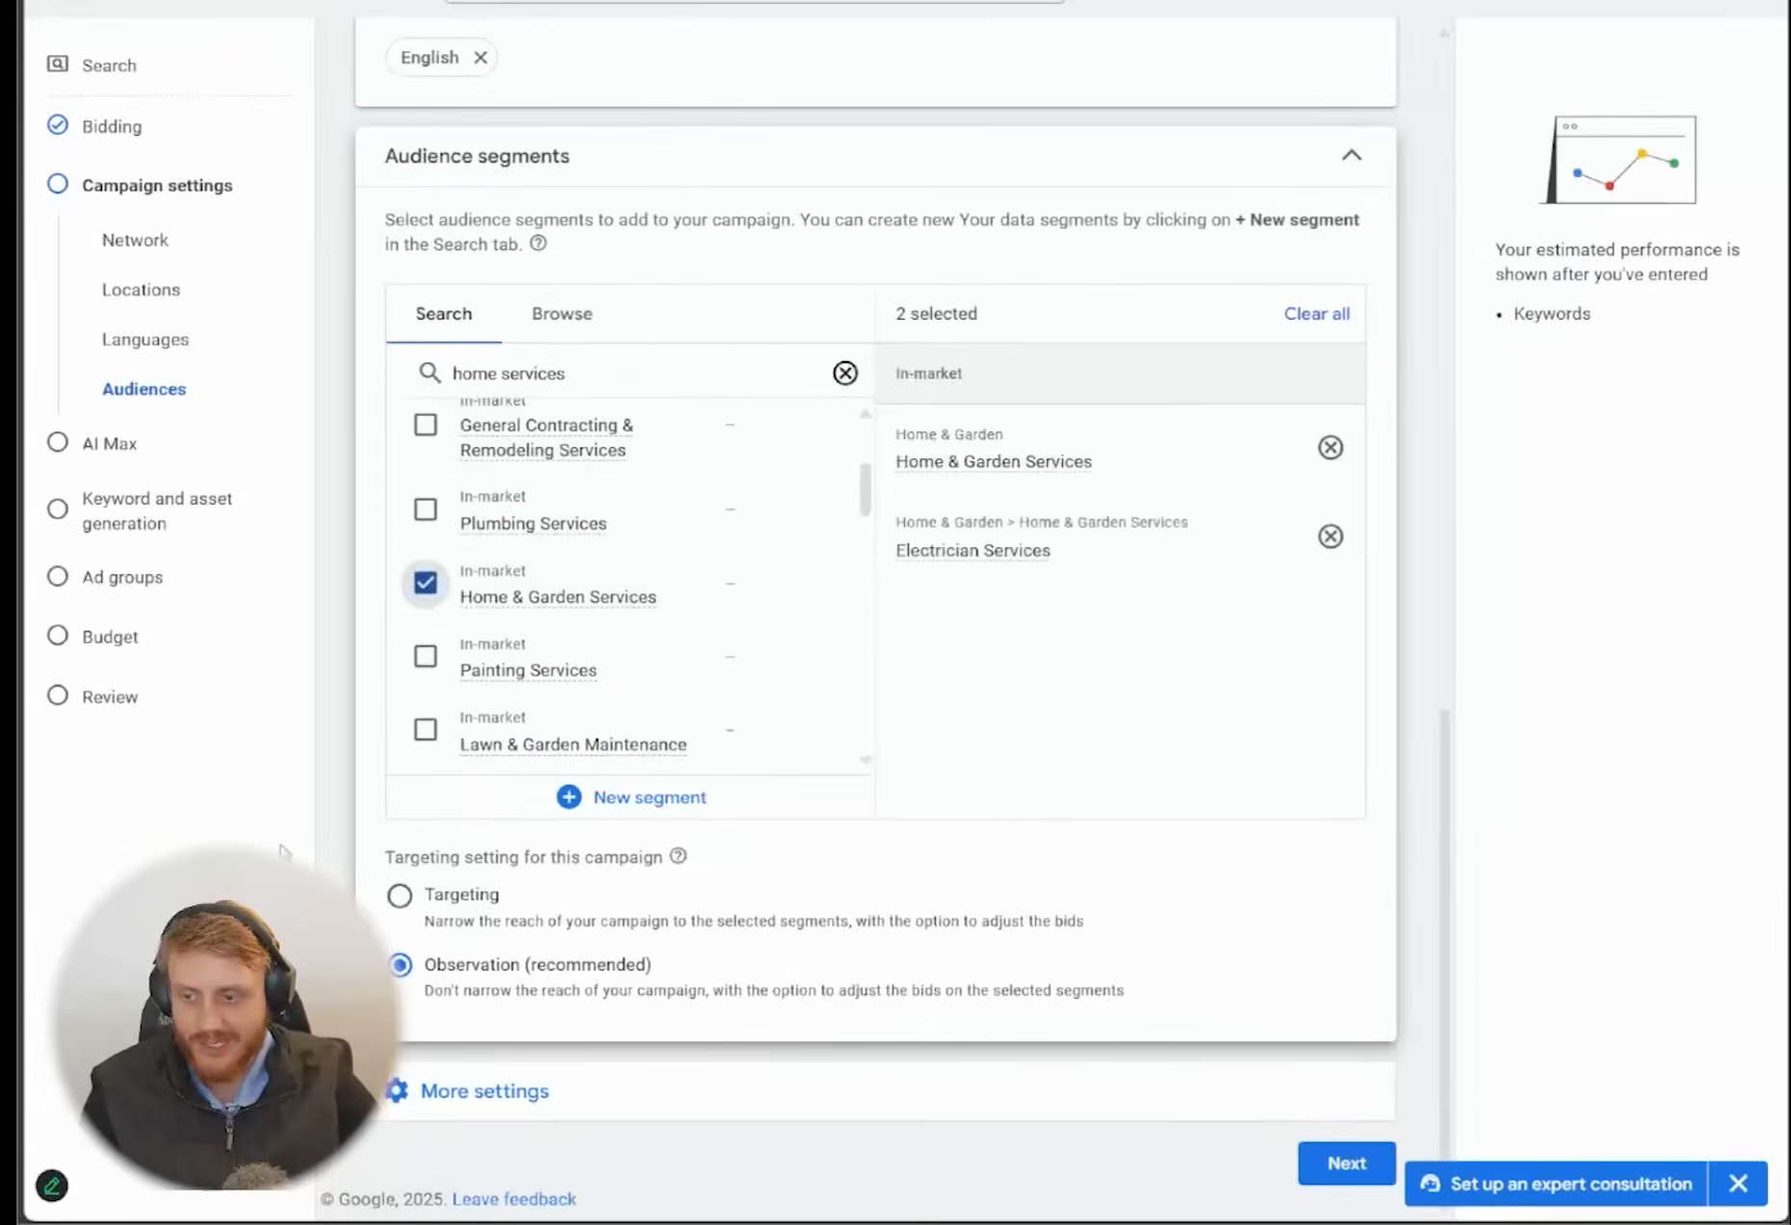
pyautogui.click(398, 897)
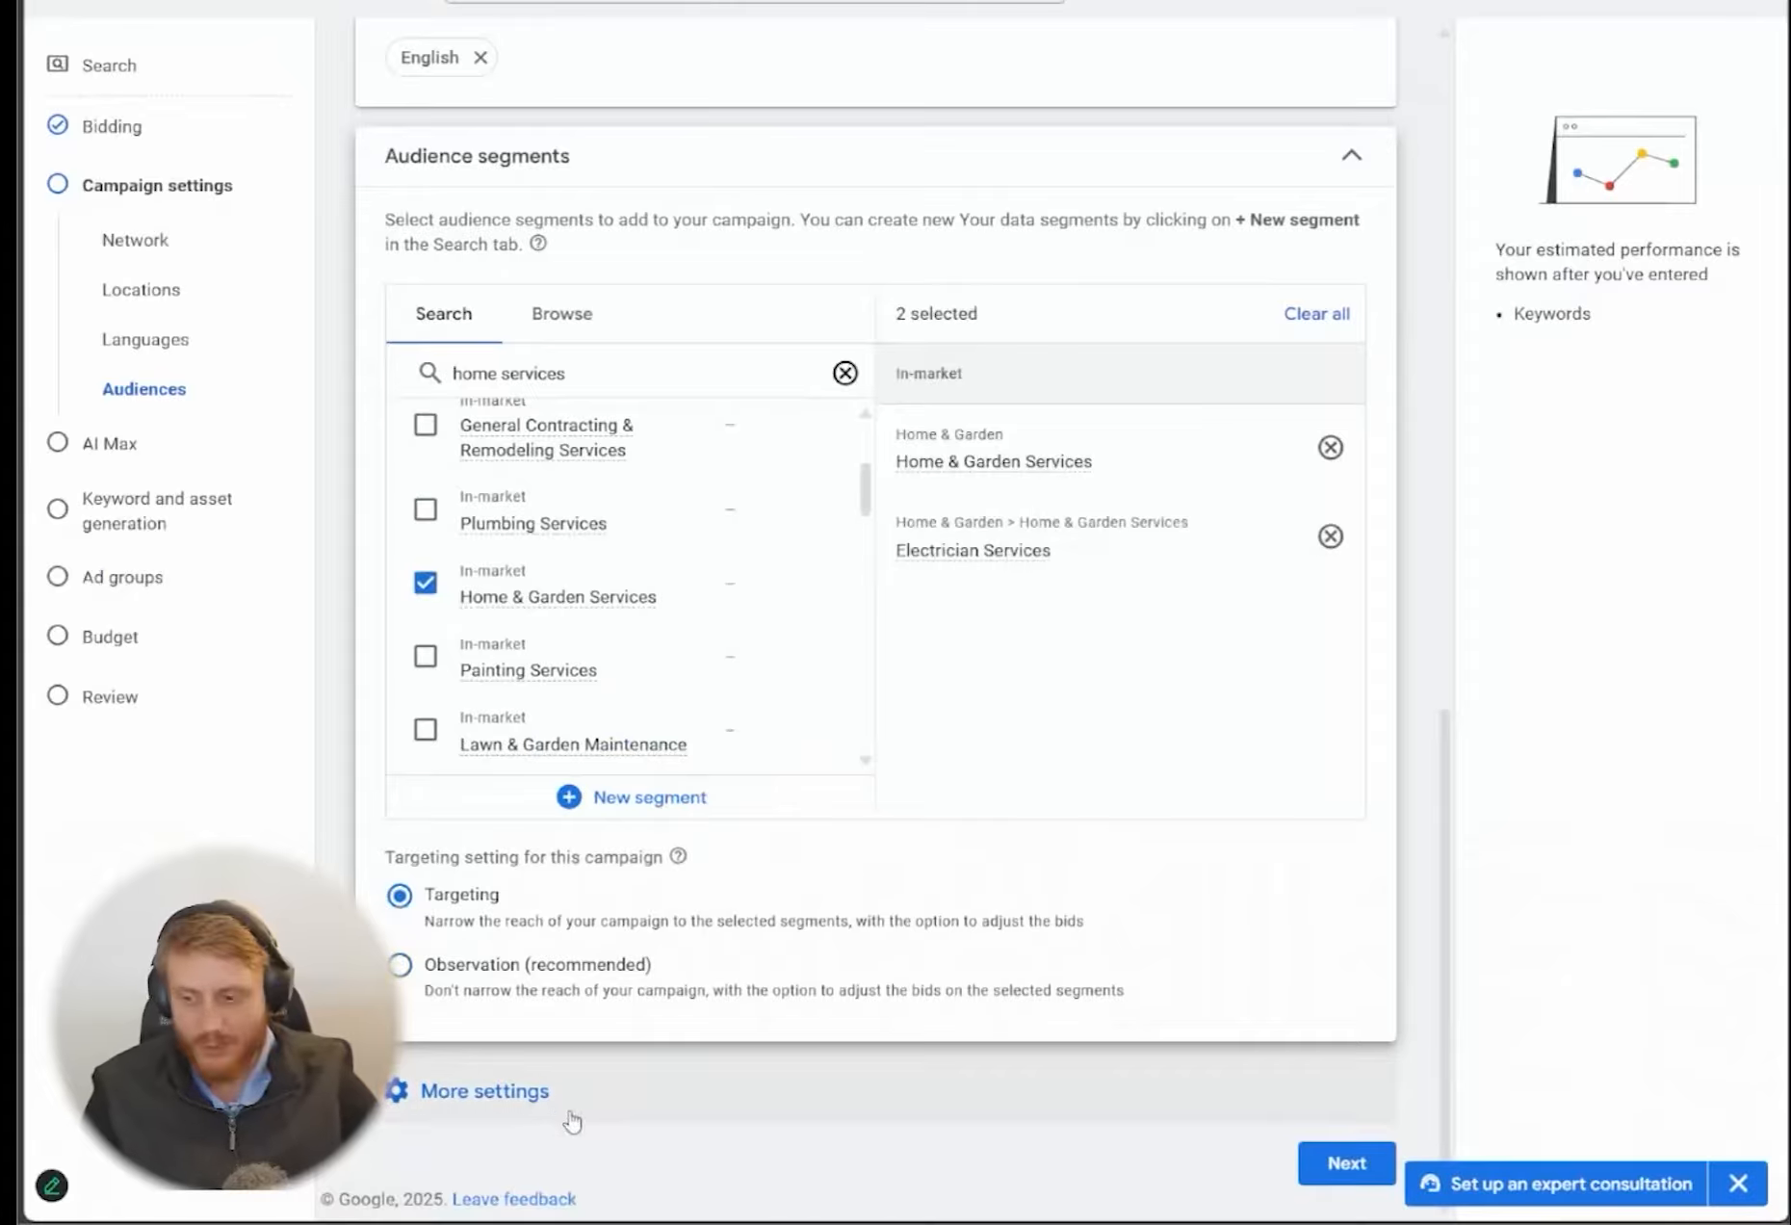
# Open the ad schedule among the additional campaign settings and set its days to Mondays - Fridays
pyautogui.click(472, 1091)
pyautogui.scroll(-3, 322, 755)
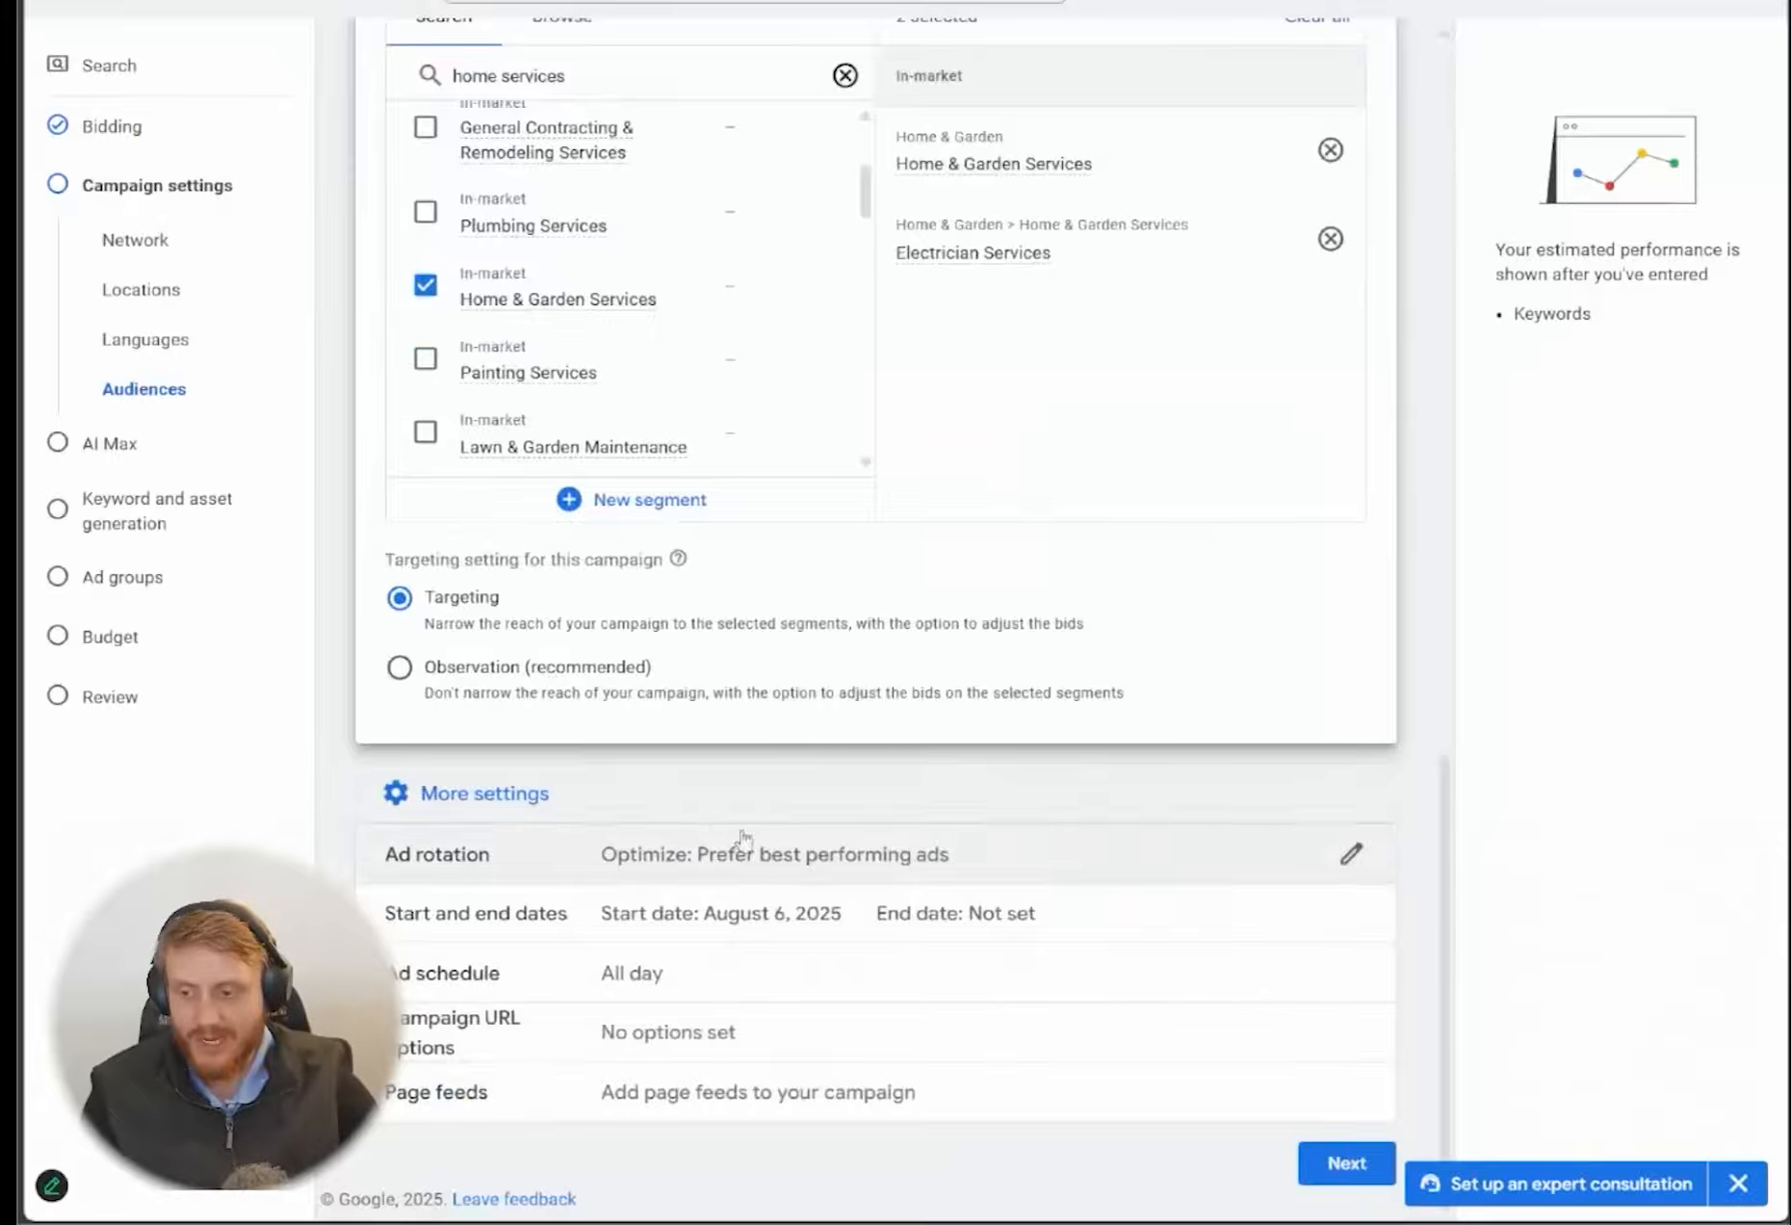
pyautogui.click(719, 983)
pyautogui.click(539, 814)
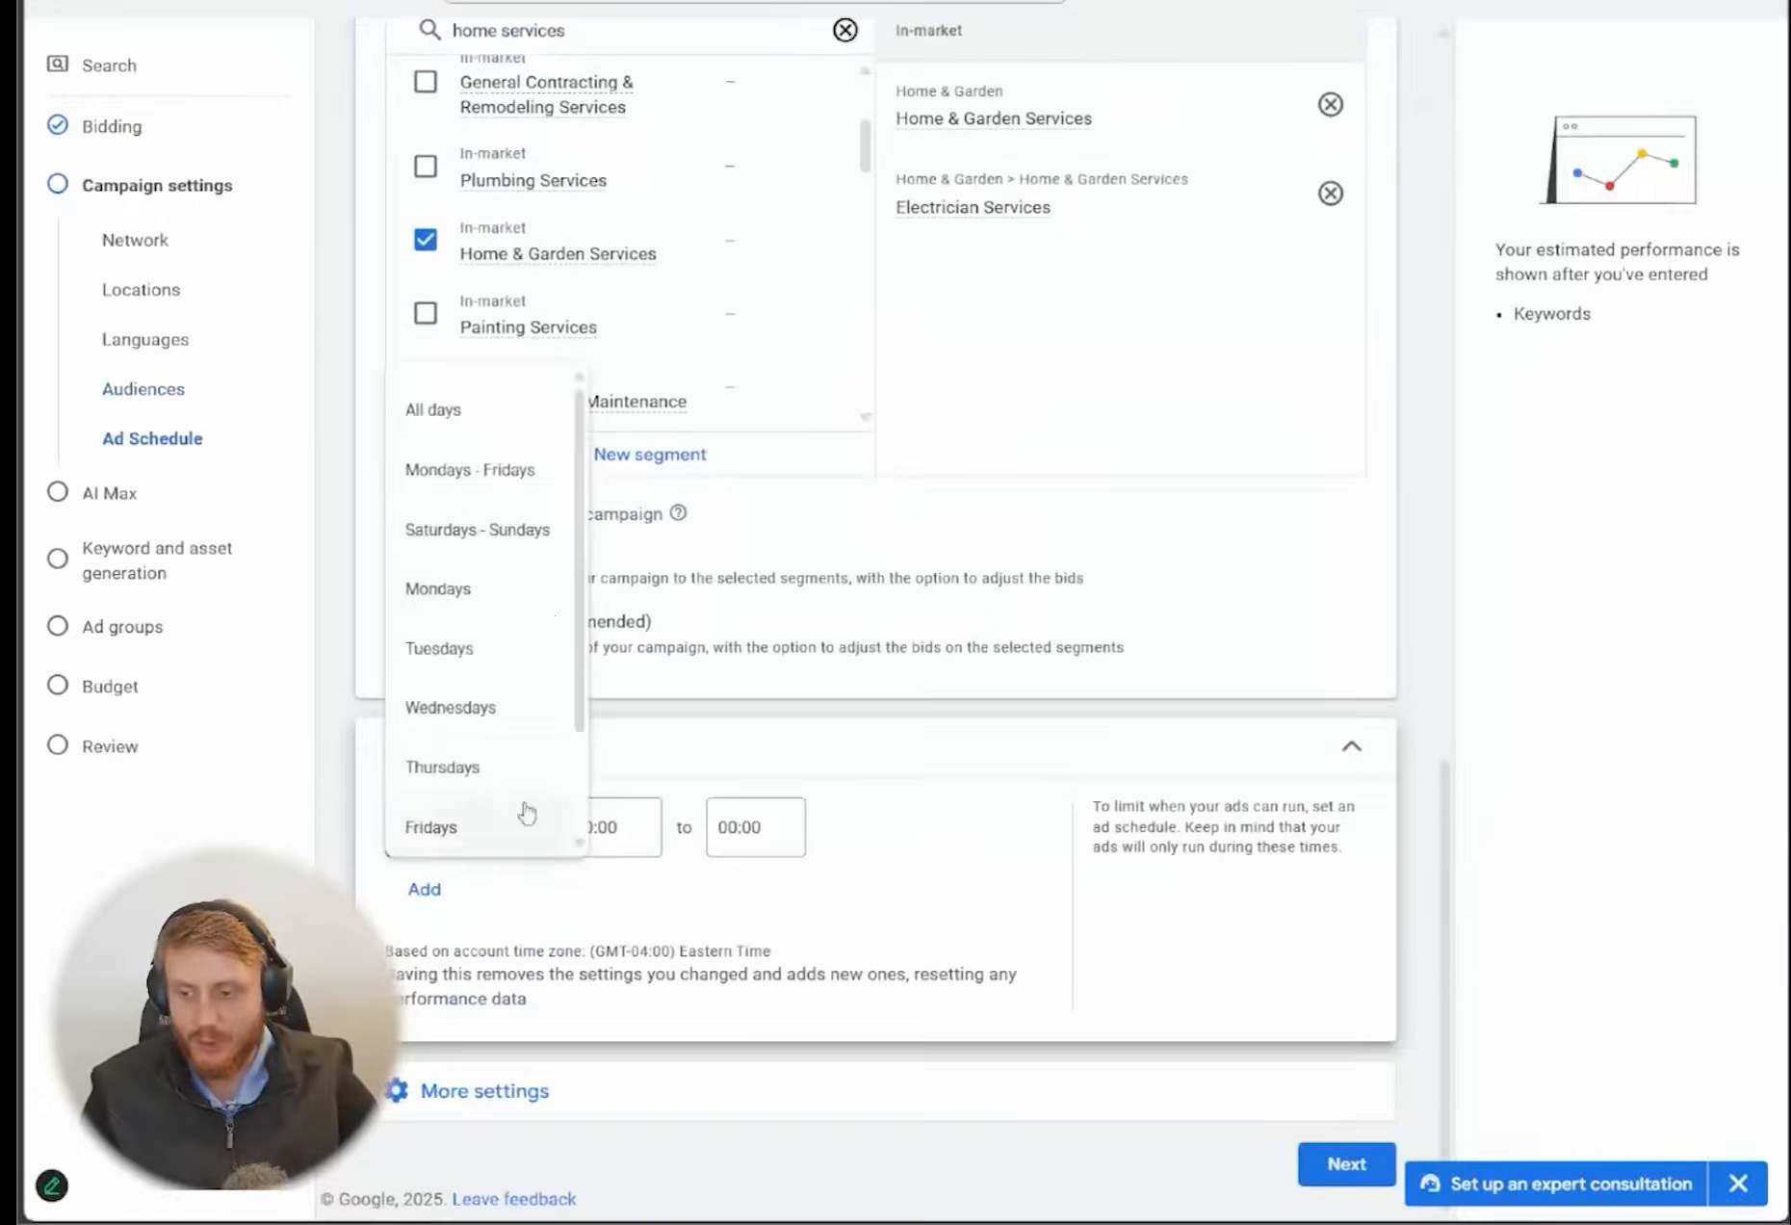
pyautogui.click(496, 482)
# Set the Mondays - Fridays ad schedule to run from 07:30 to 21:00
pyautogui.click(644, 847)
pyautogui.scroll(-10, 628, 626)
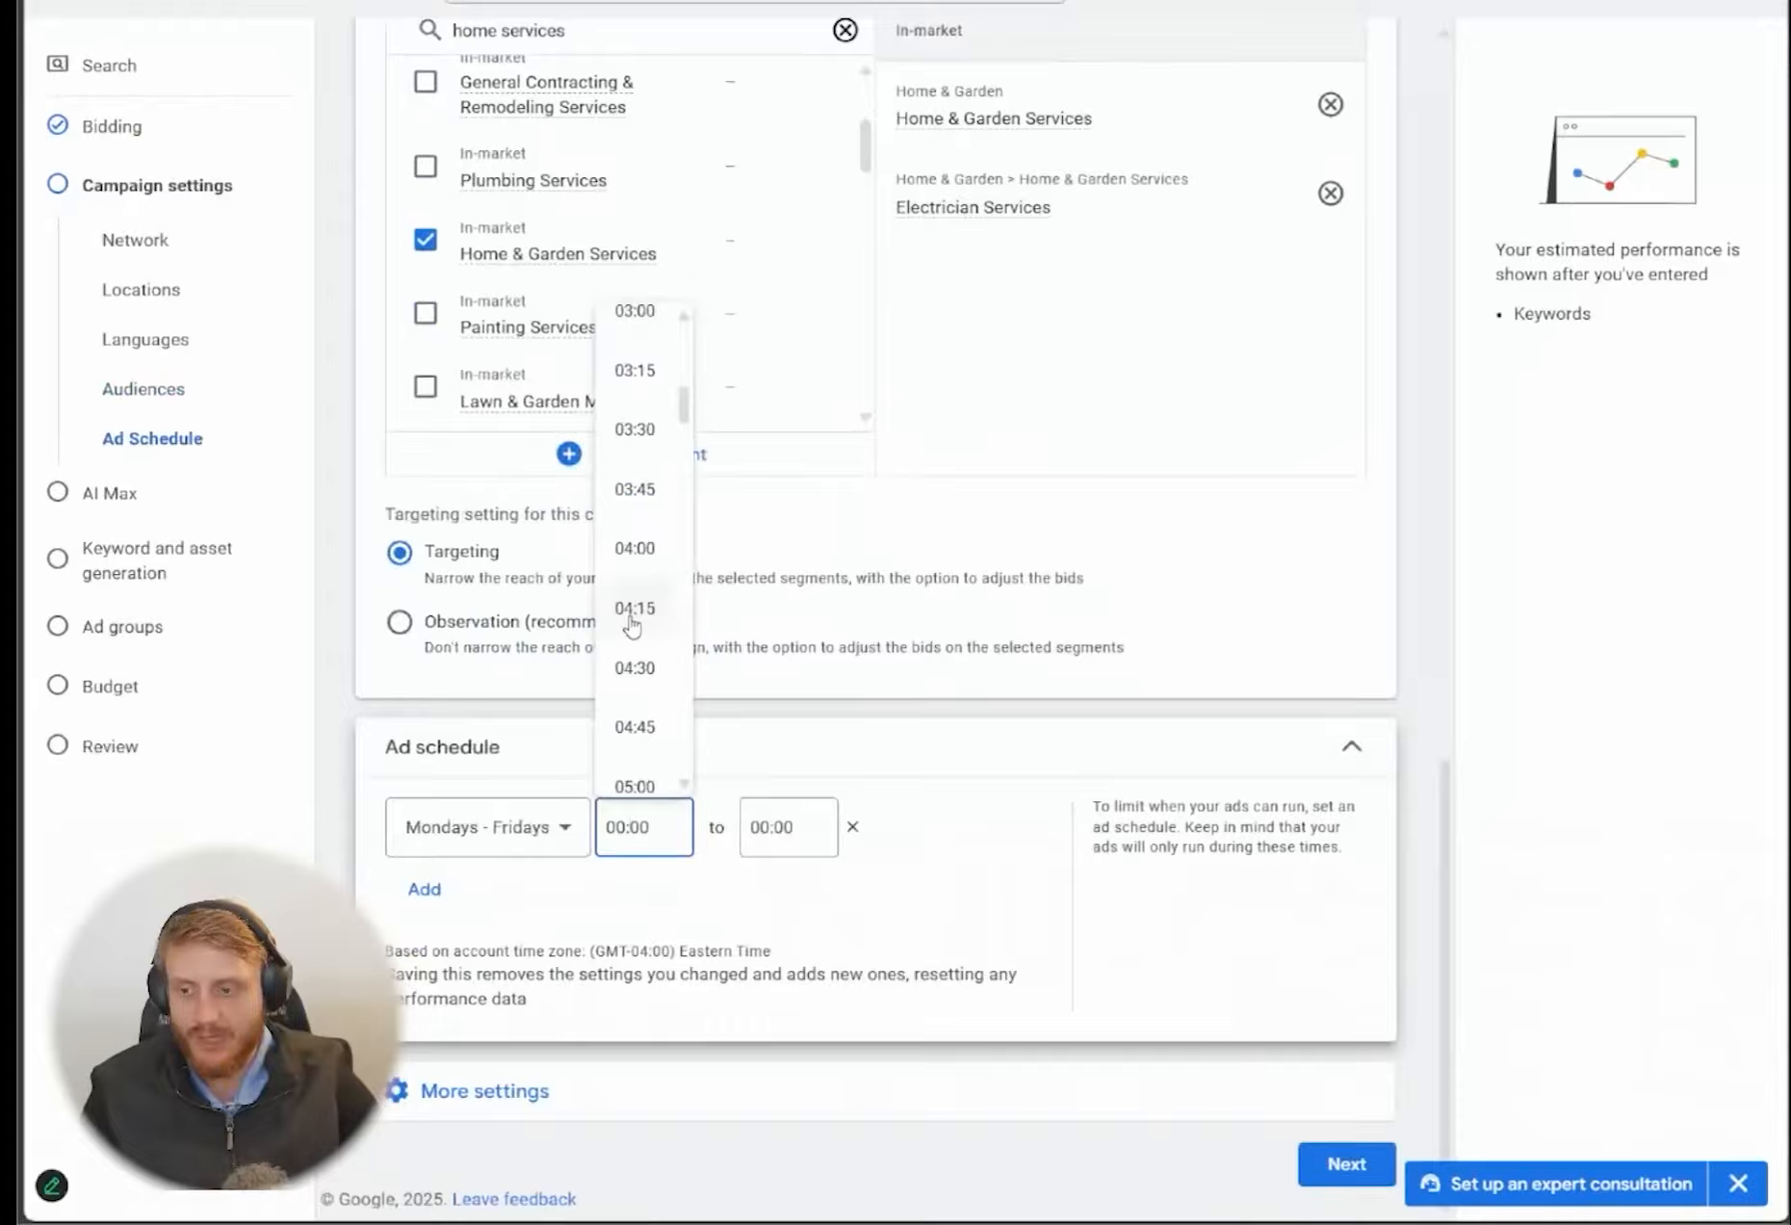
pyautogui.click(636, 638)
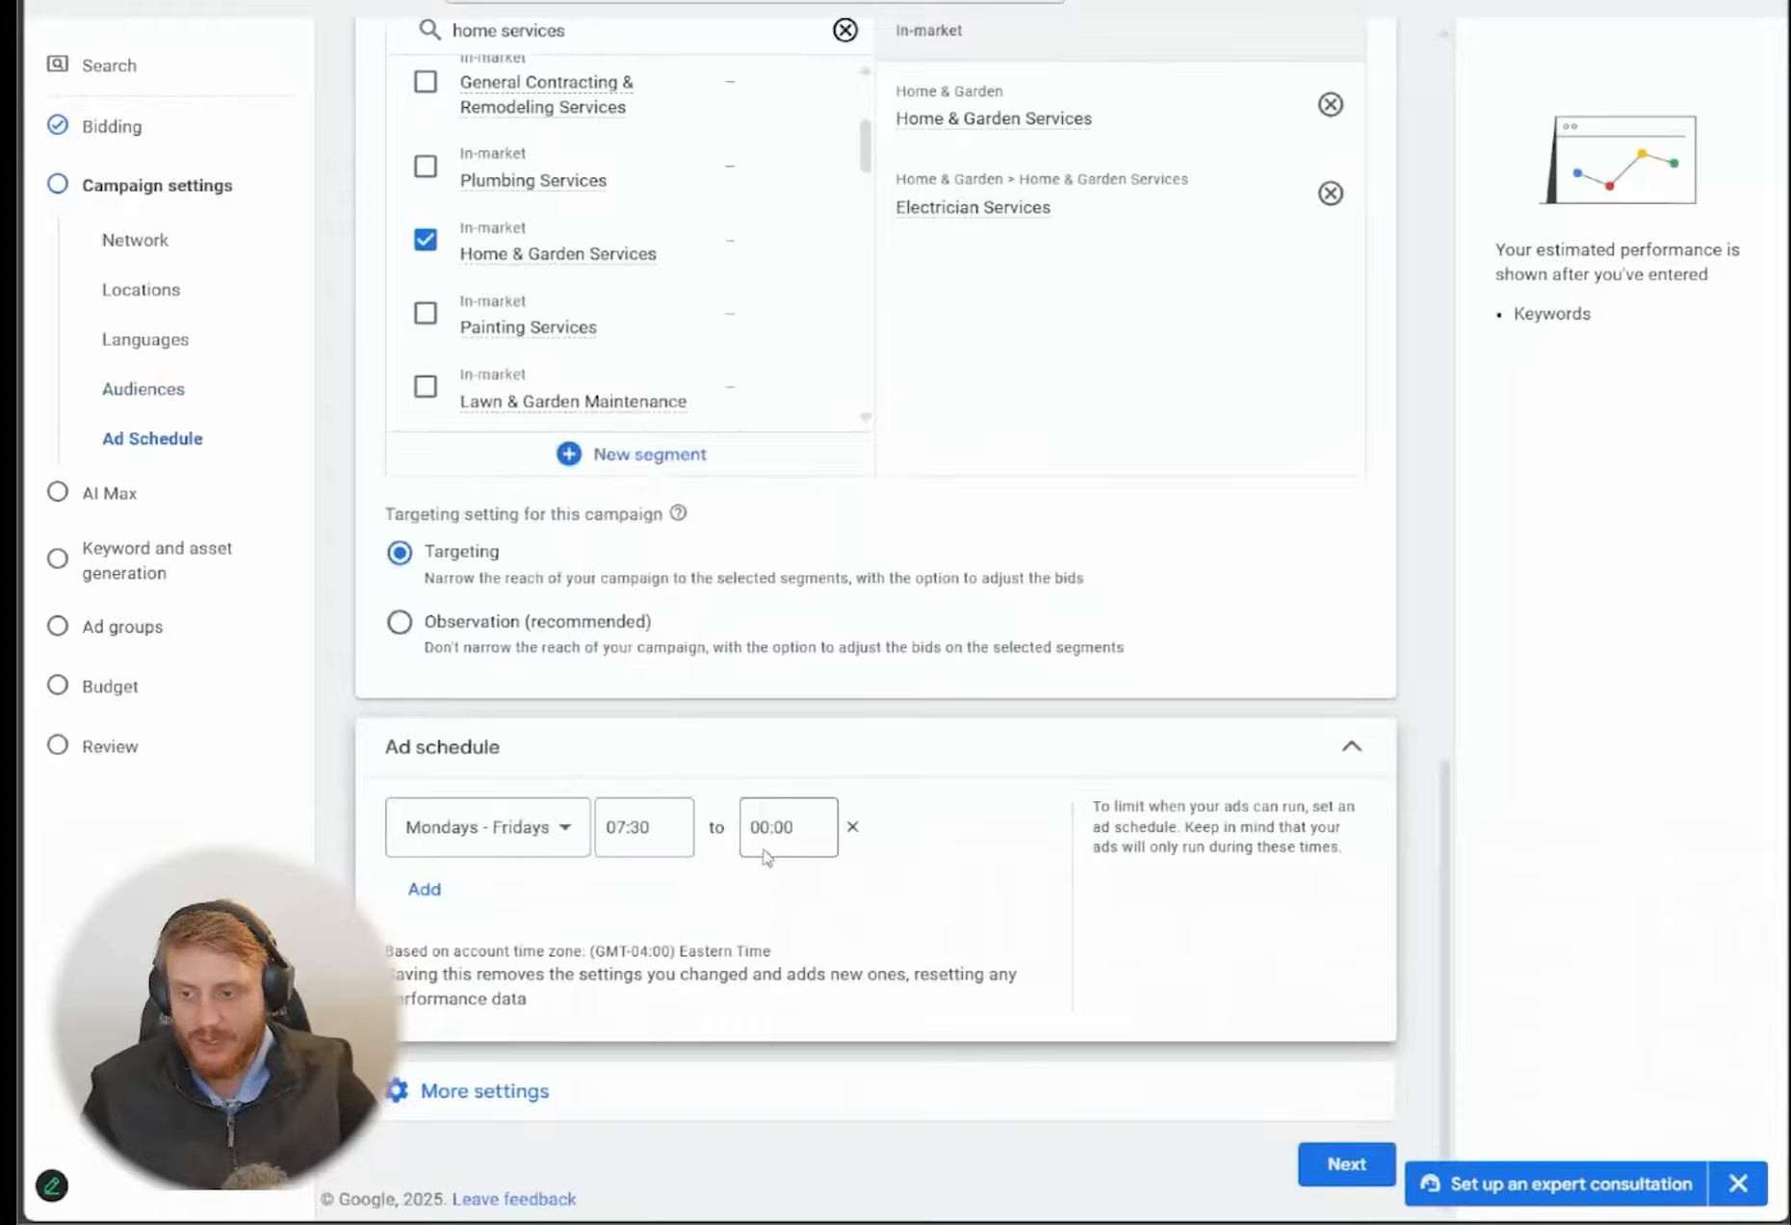
pyautogui.click(787, 827)
pyautogui.scroll(-15, 771, 607)
pyautogui.scroll(-14, 770, 617)
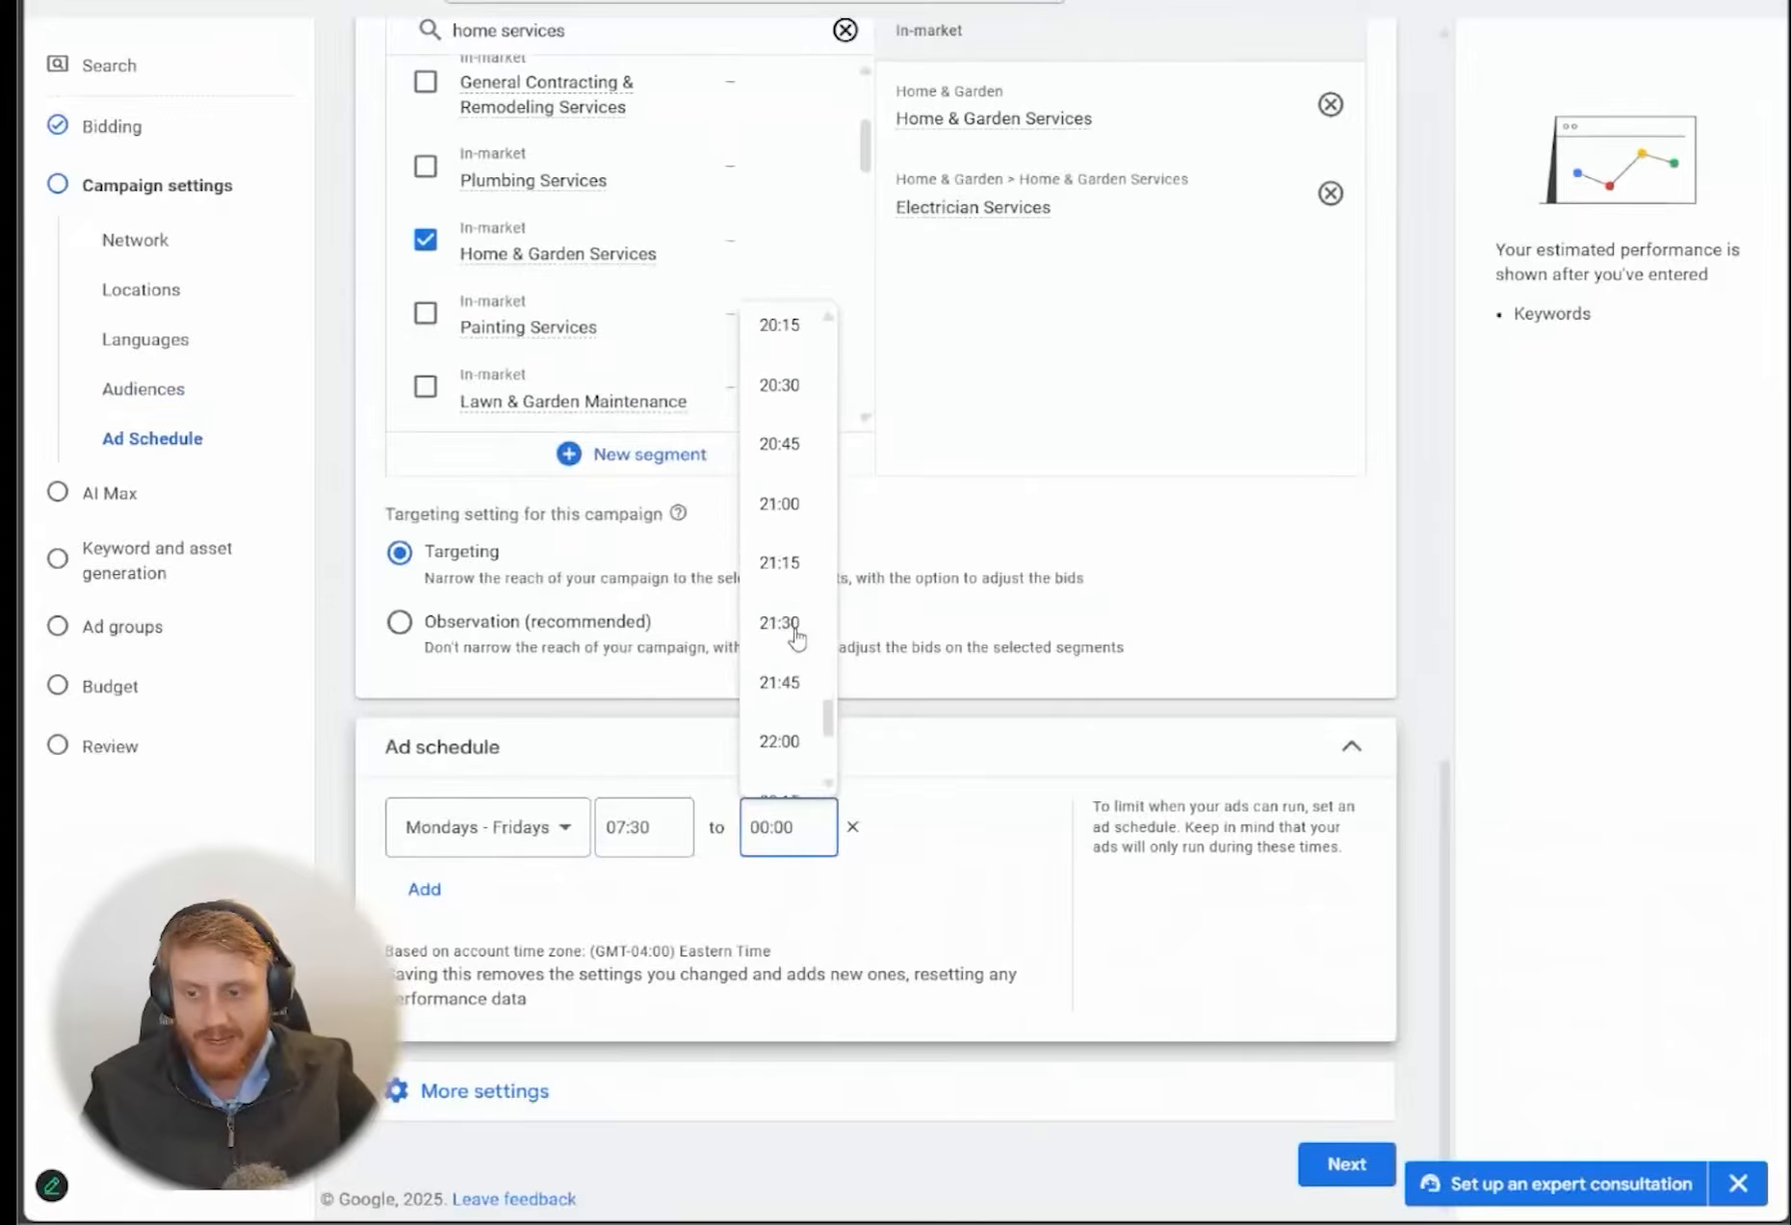
pyautogui.click(779, 502)
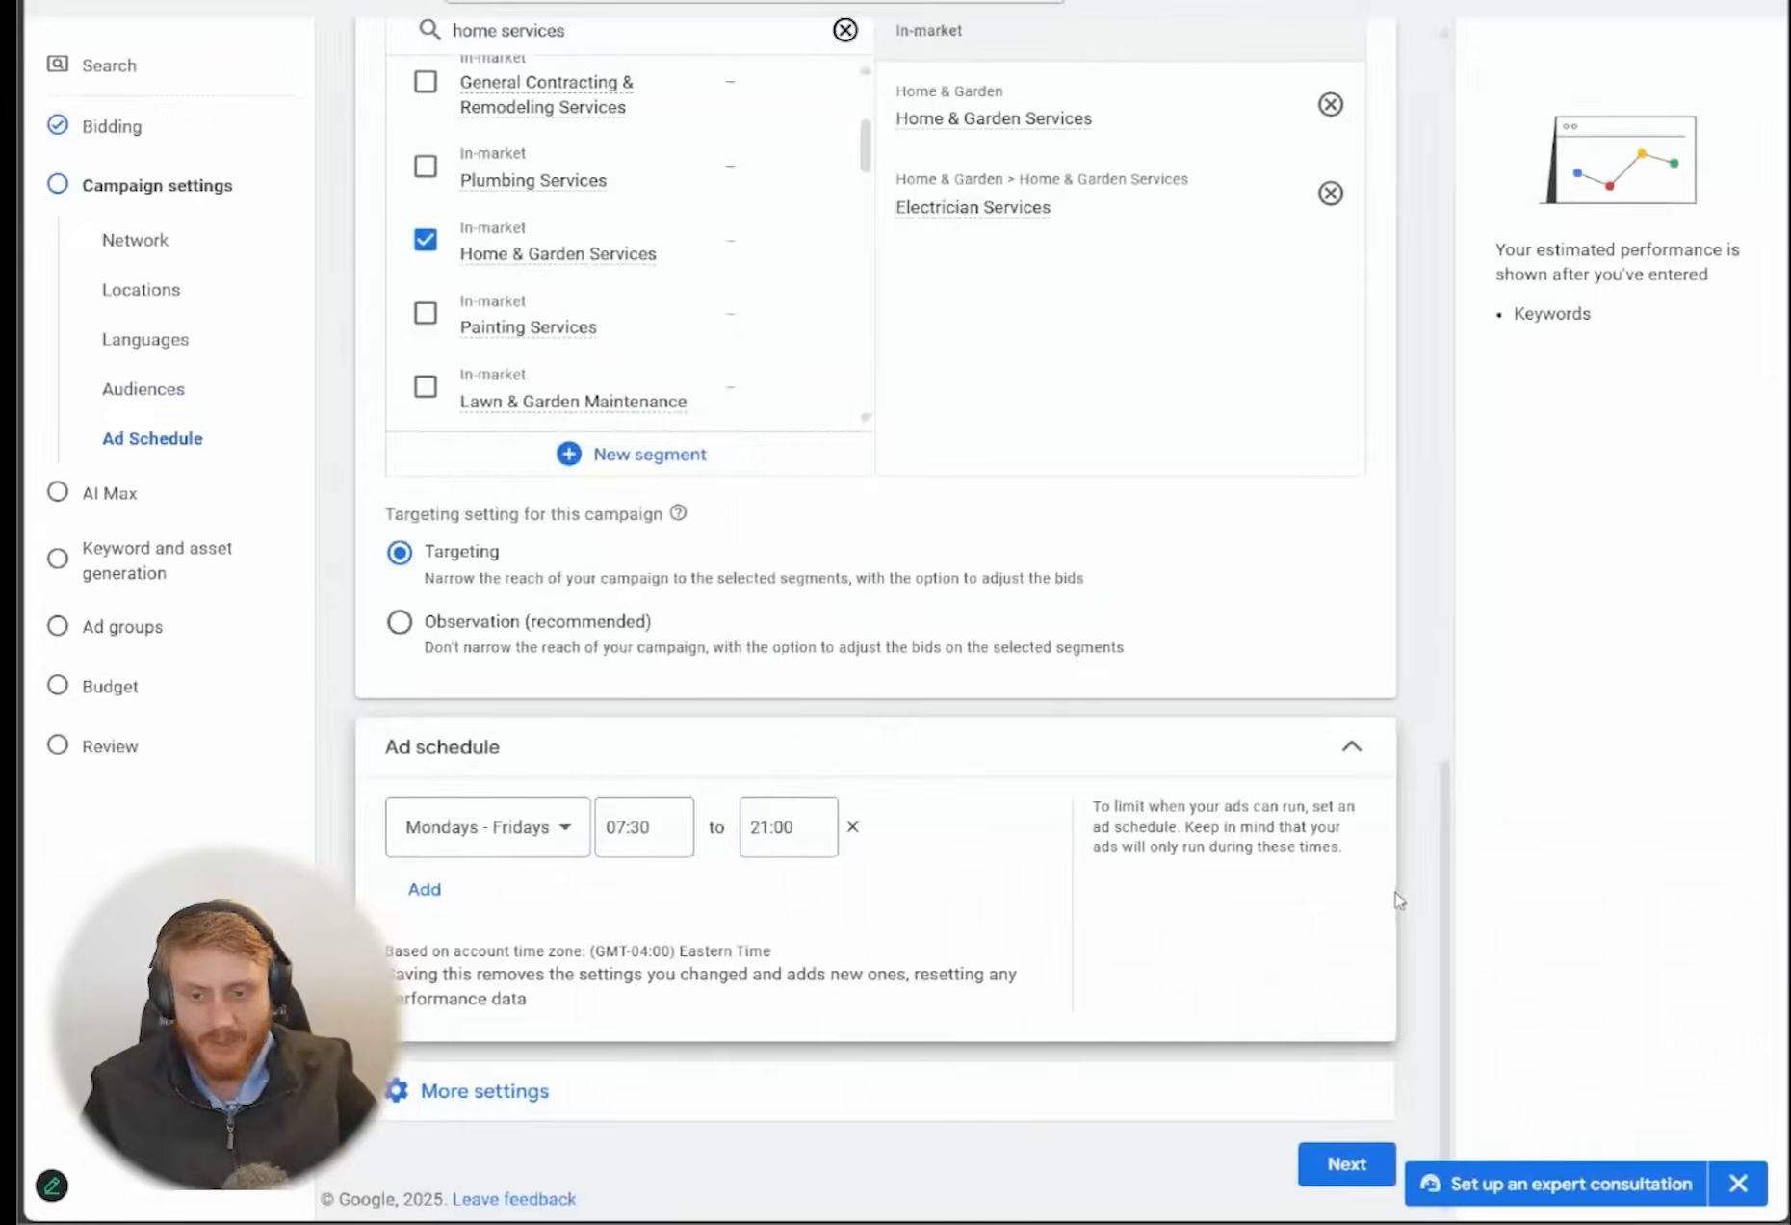
# Proceed to the AI Max settings and turn on optimizing the campaign with AI Max, keeping Text customization and Final URL selected
pyautogui.click(1363, 1165)
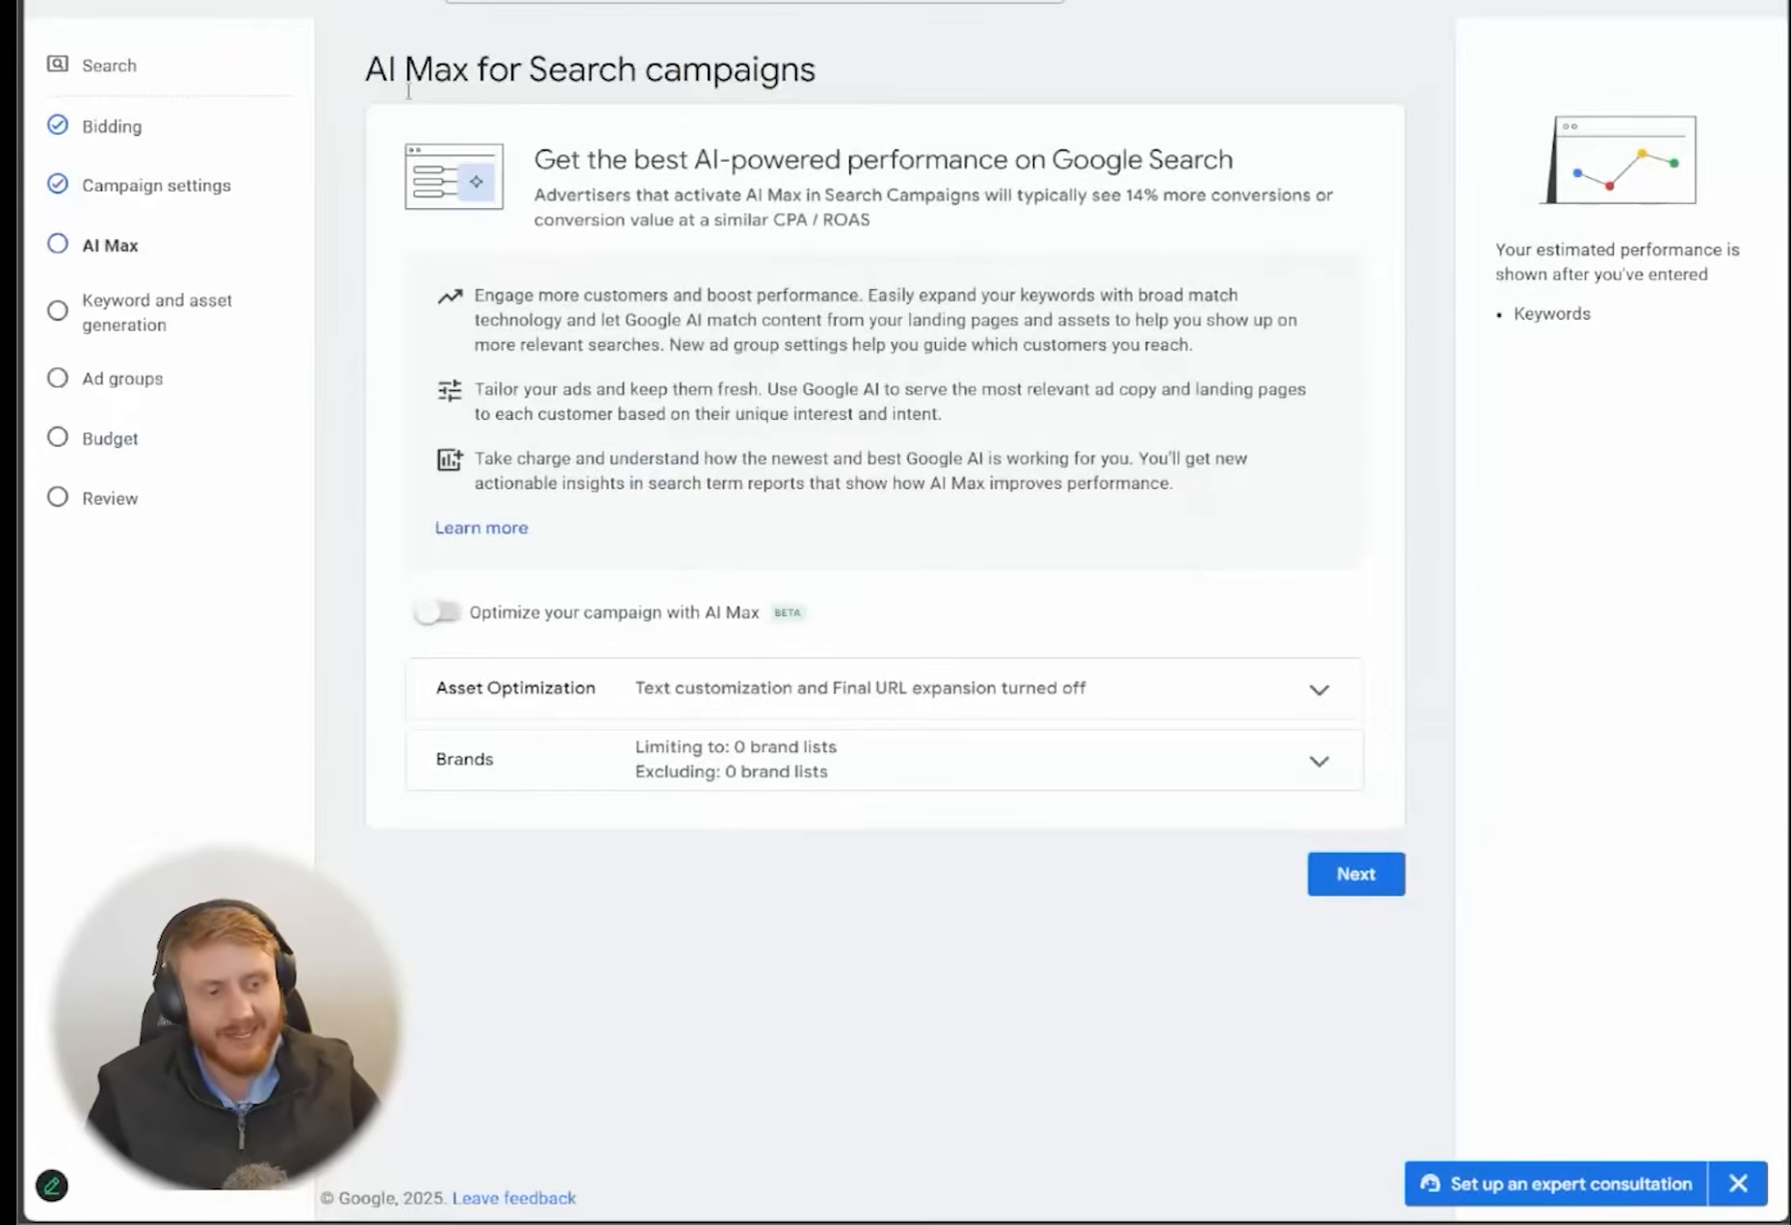
pyautogui.moveTo(375, 80); pyautogui.dragTo(867, 73)
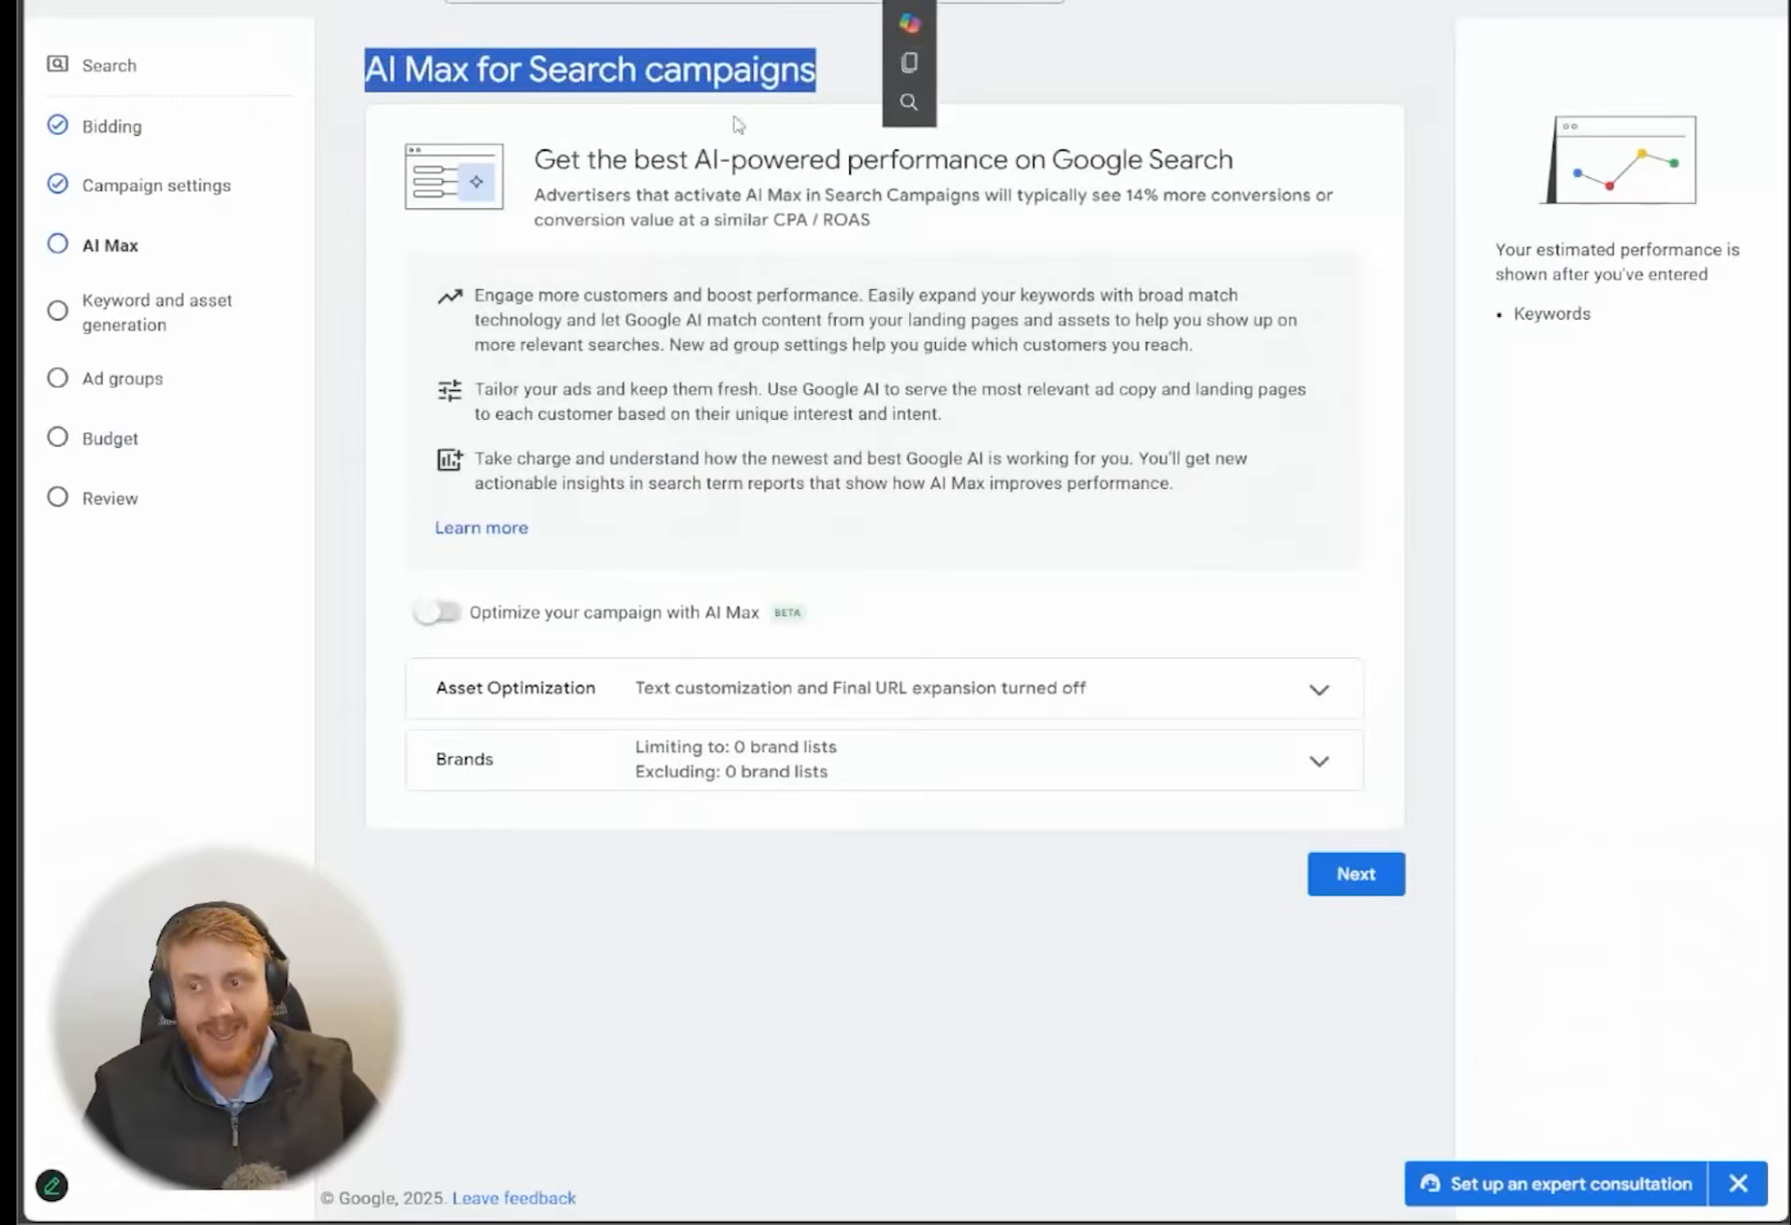
pyautogui.click(874, 131)
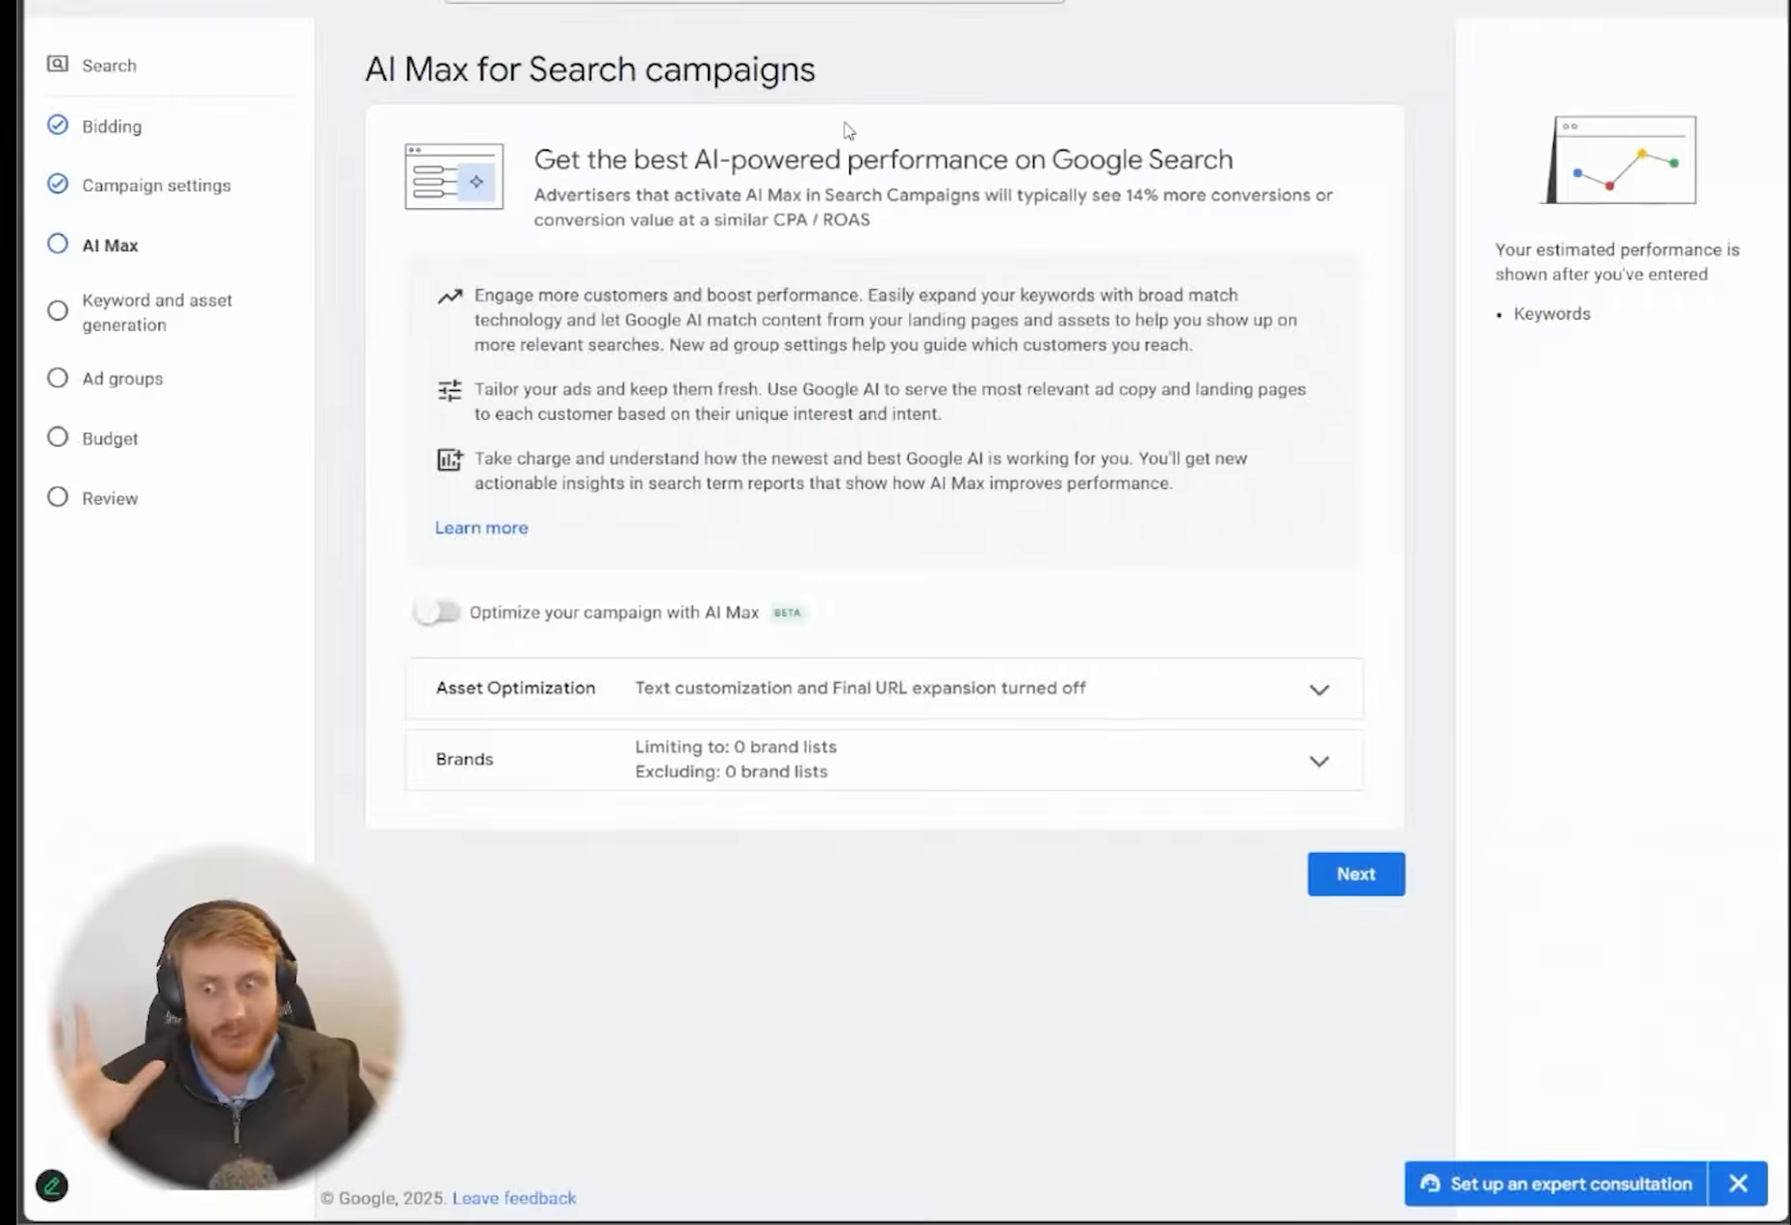
pyautogui.click(424, 610)
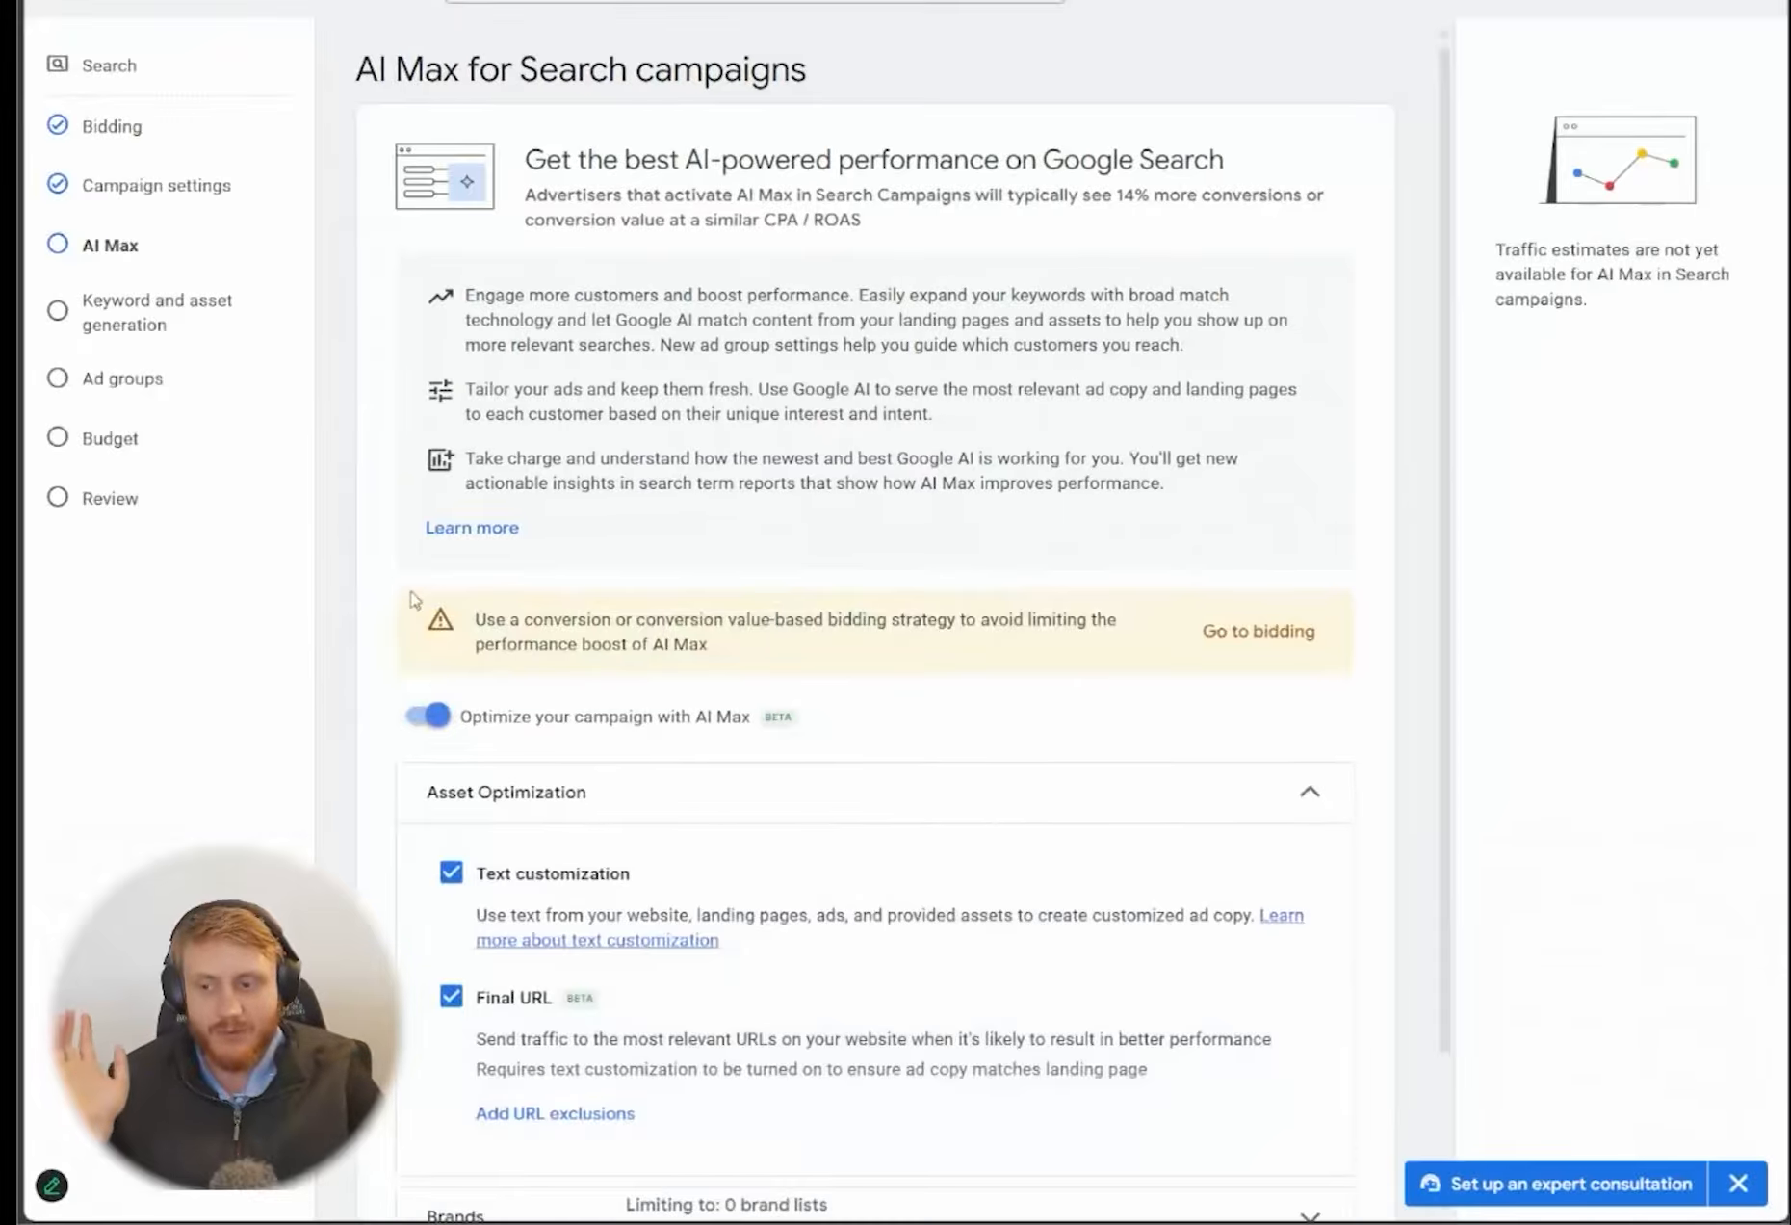
pyautogui.scroll(-2, 438, 636)
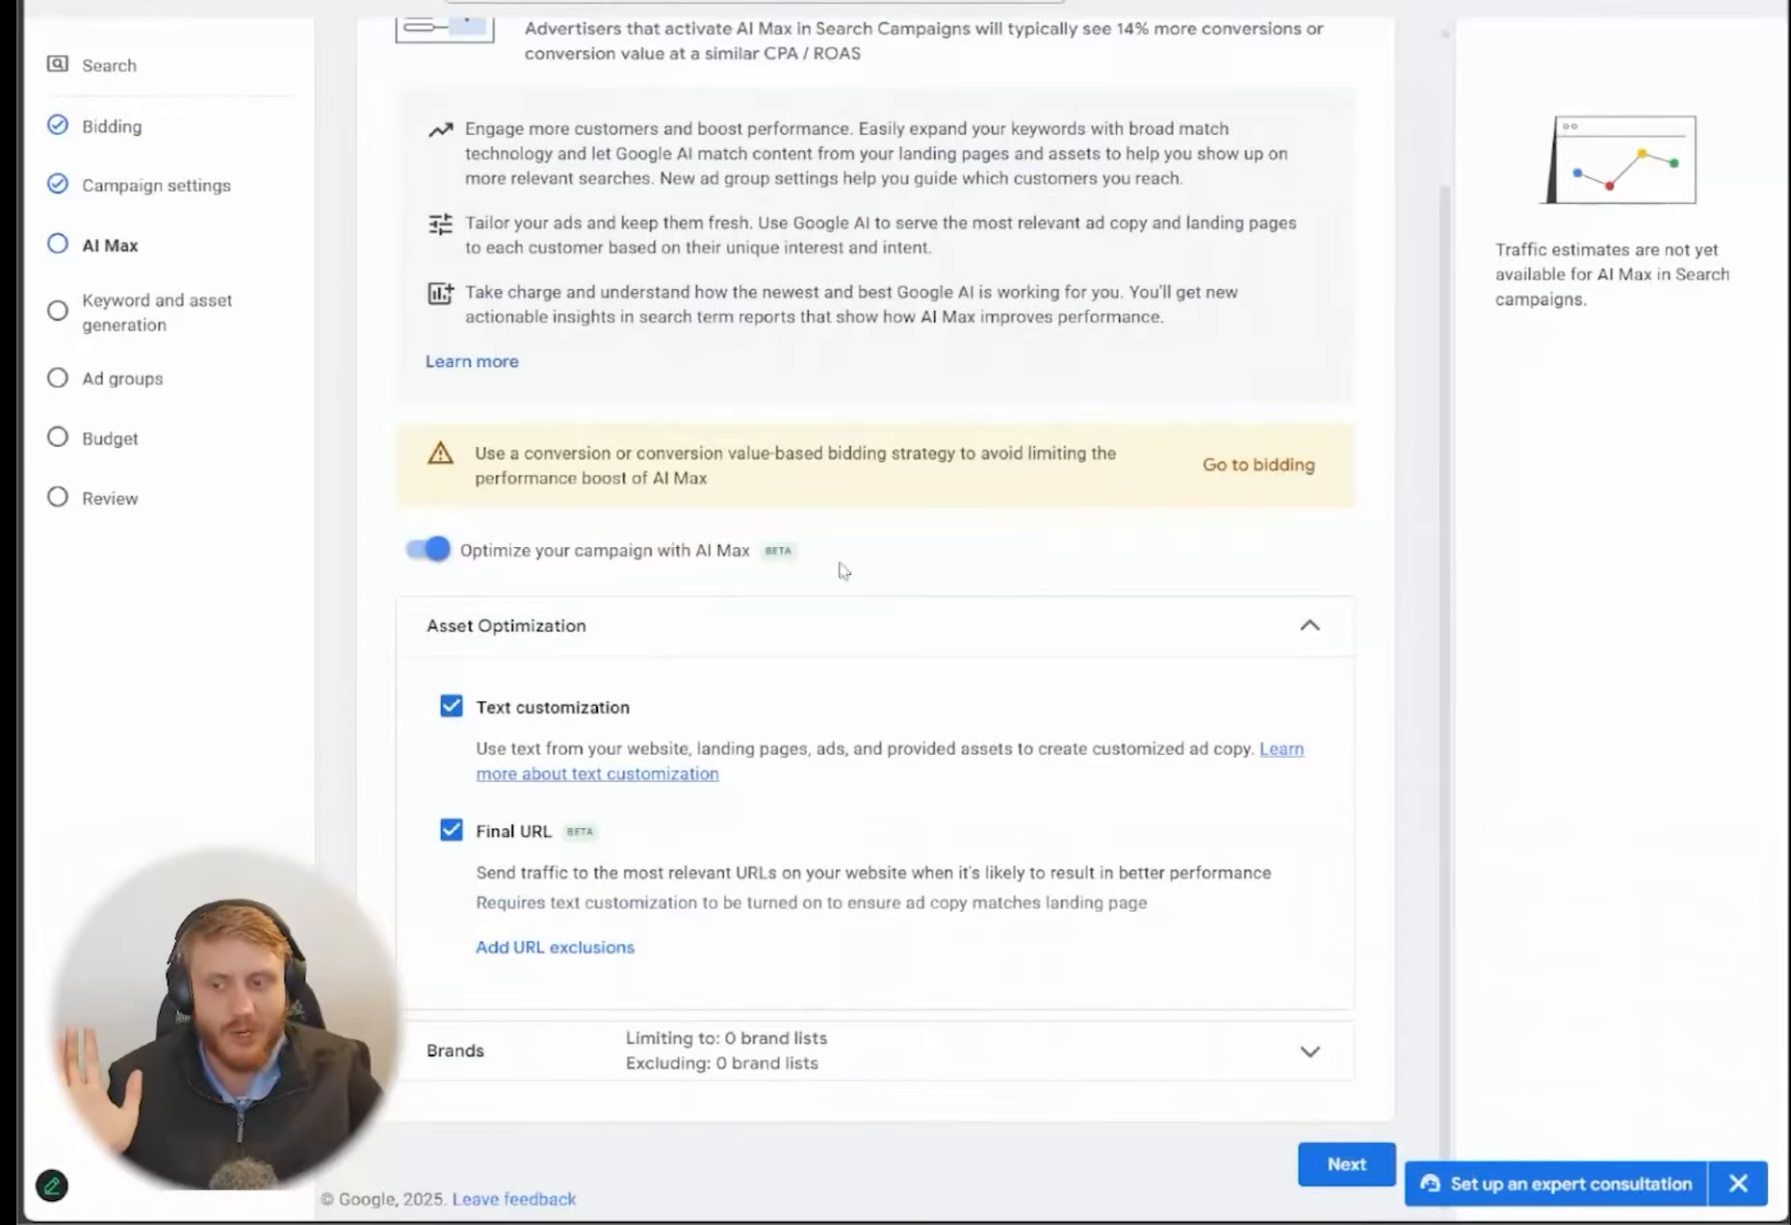
pyautogui.click(1356, 1165)
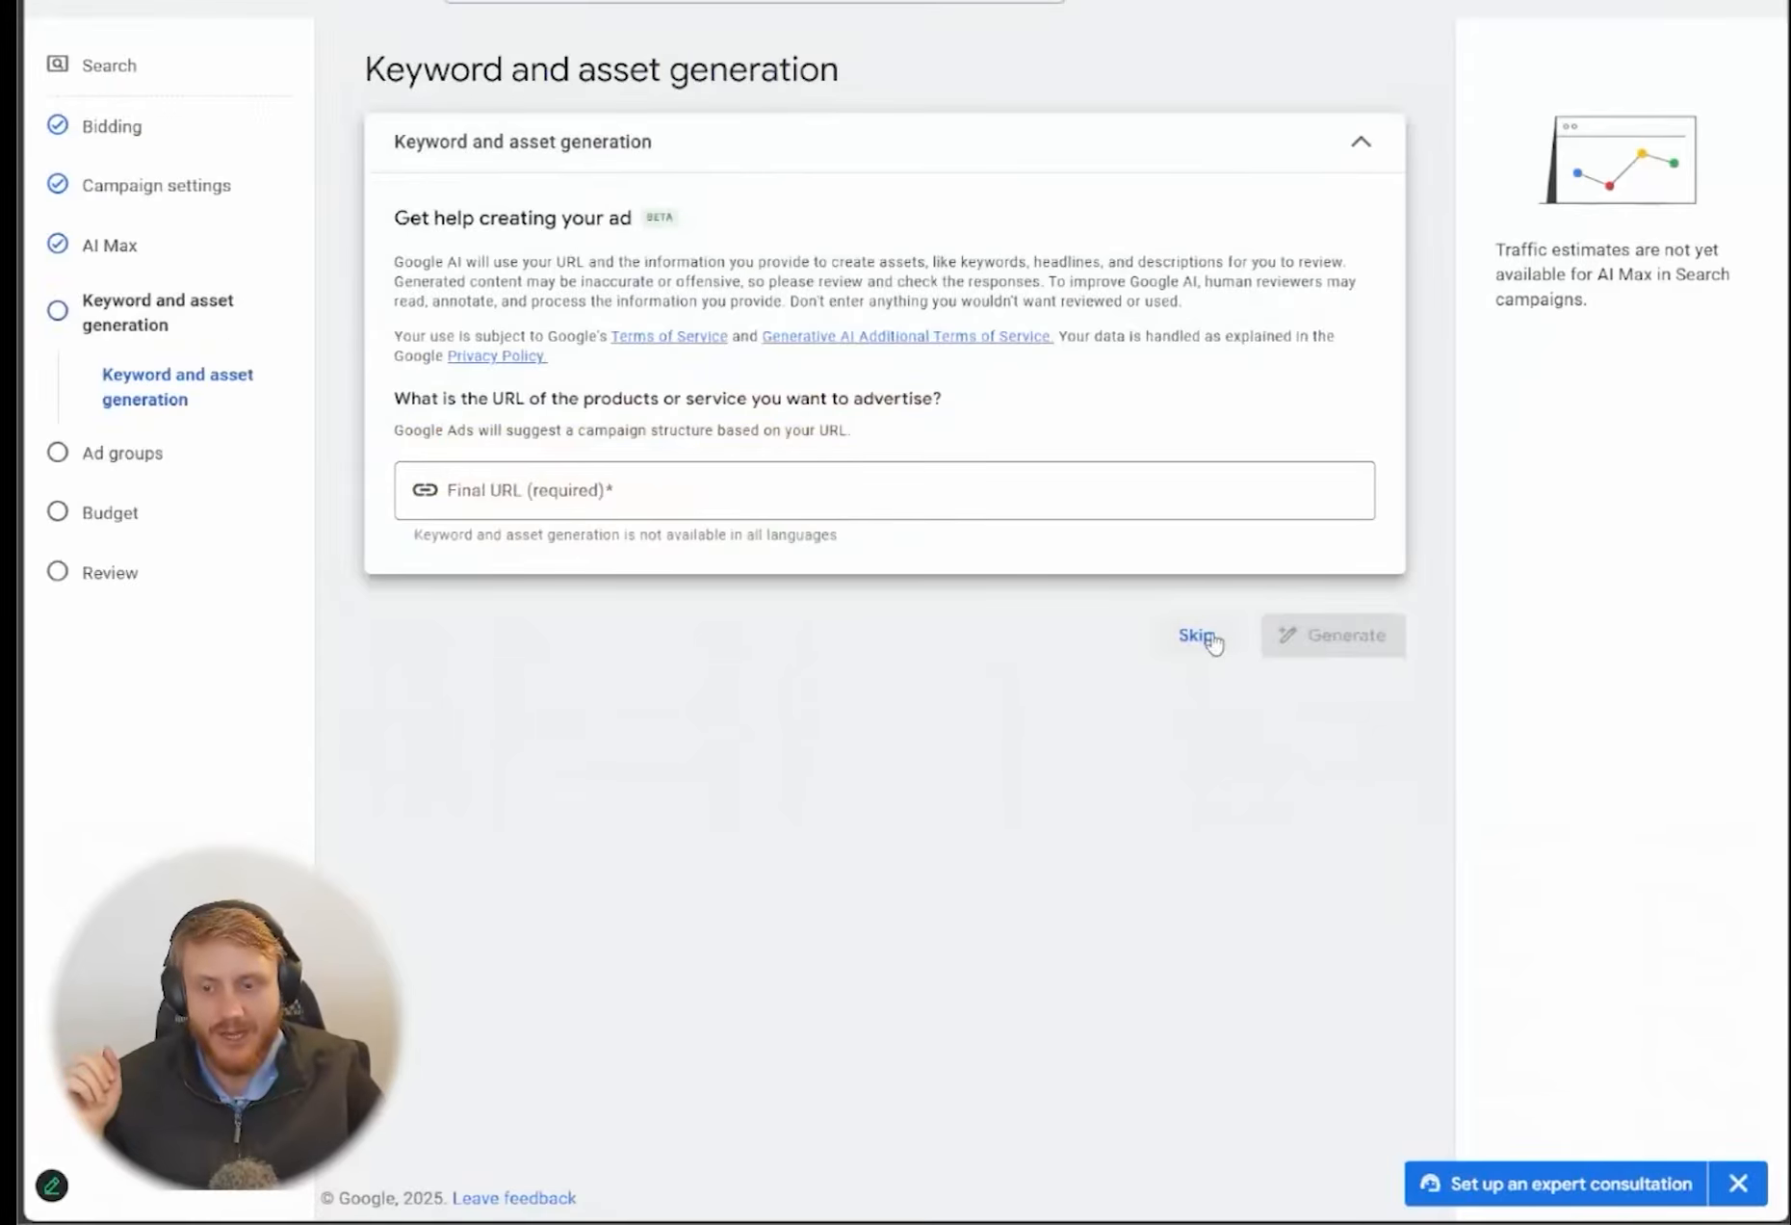
# Skip keyword and asset generation and fill Ad group 1's keywords with the ten electrician keywords copied from ChatGPT
pyautogui.click(1199, 635)
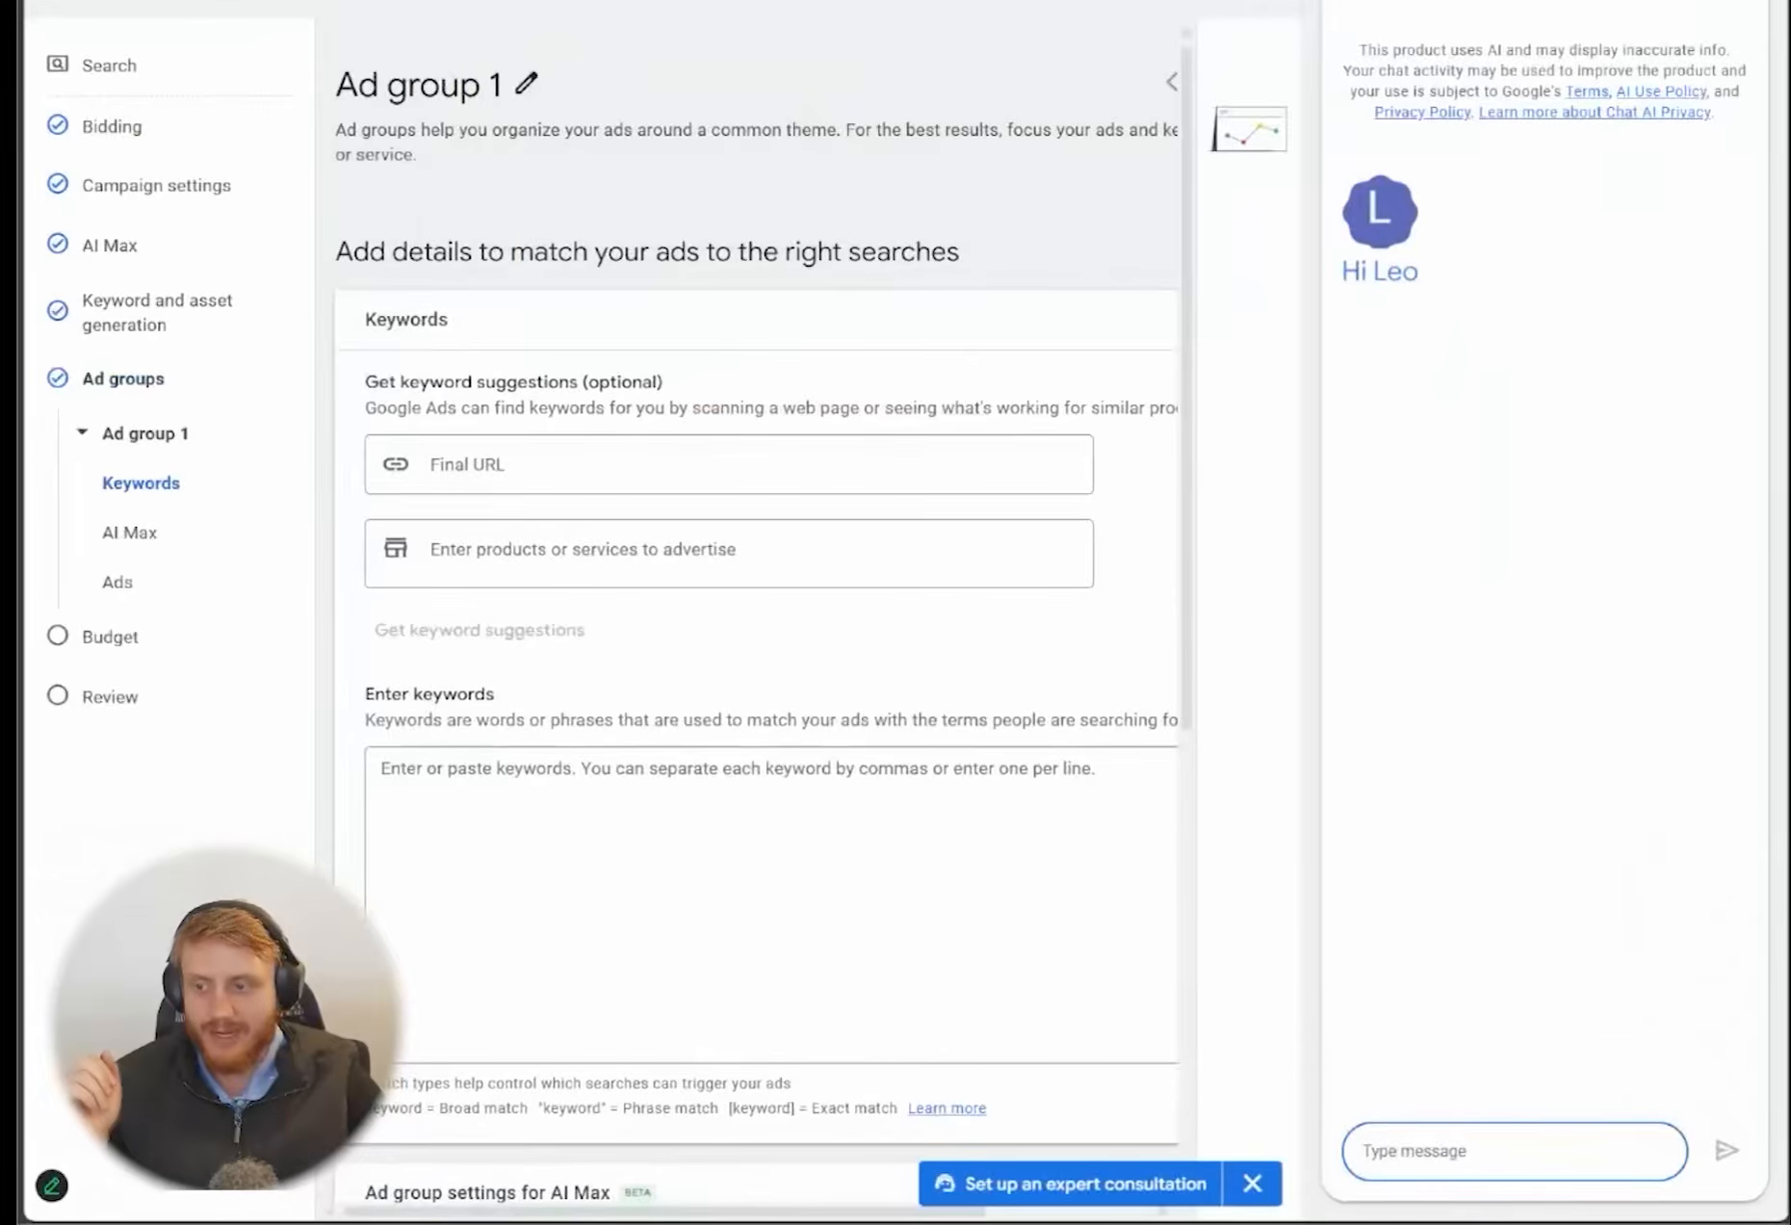
pyautogui.scroll(-3, 563, 723)
pyautogui.click(517, 674)
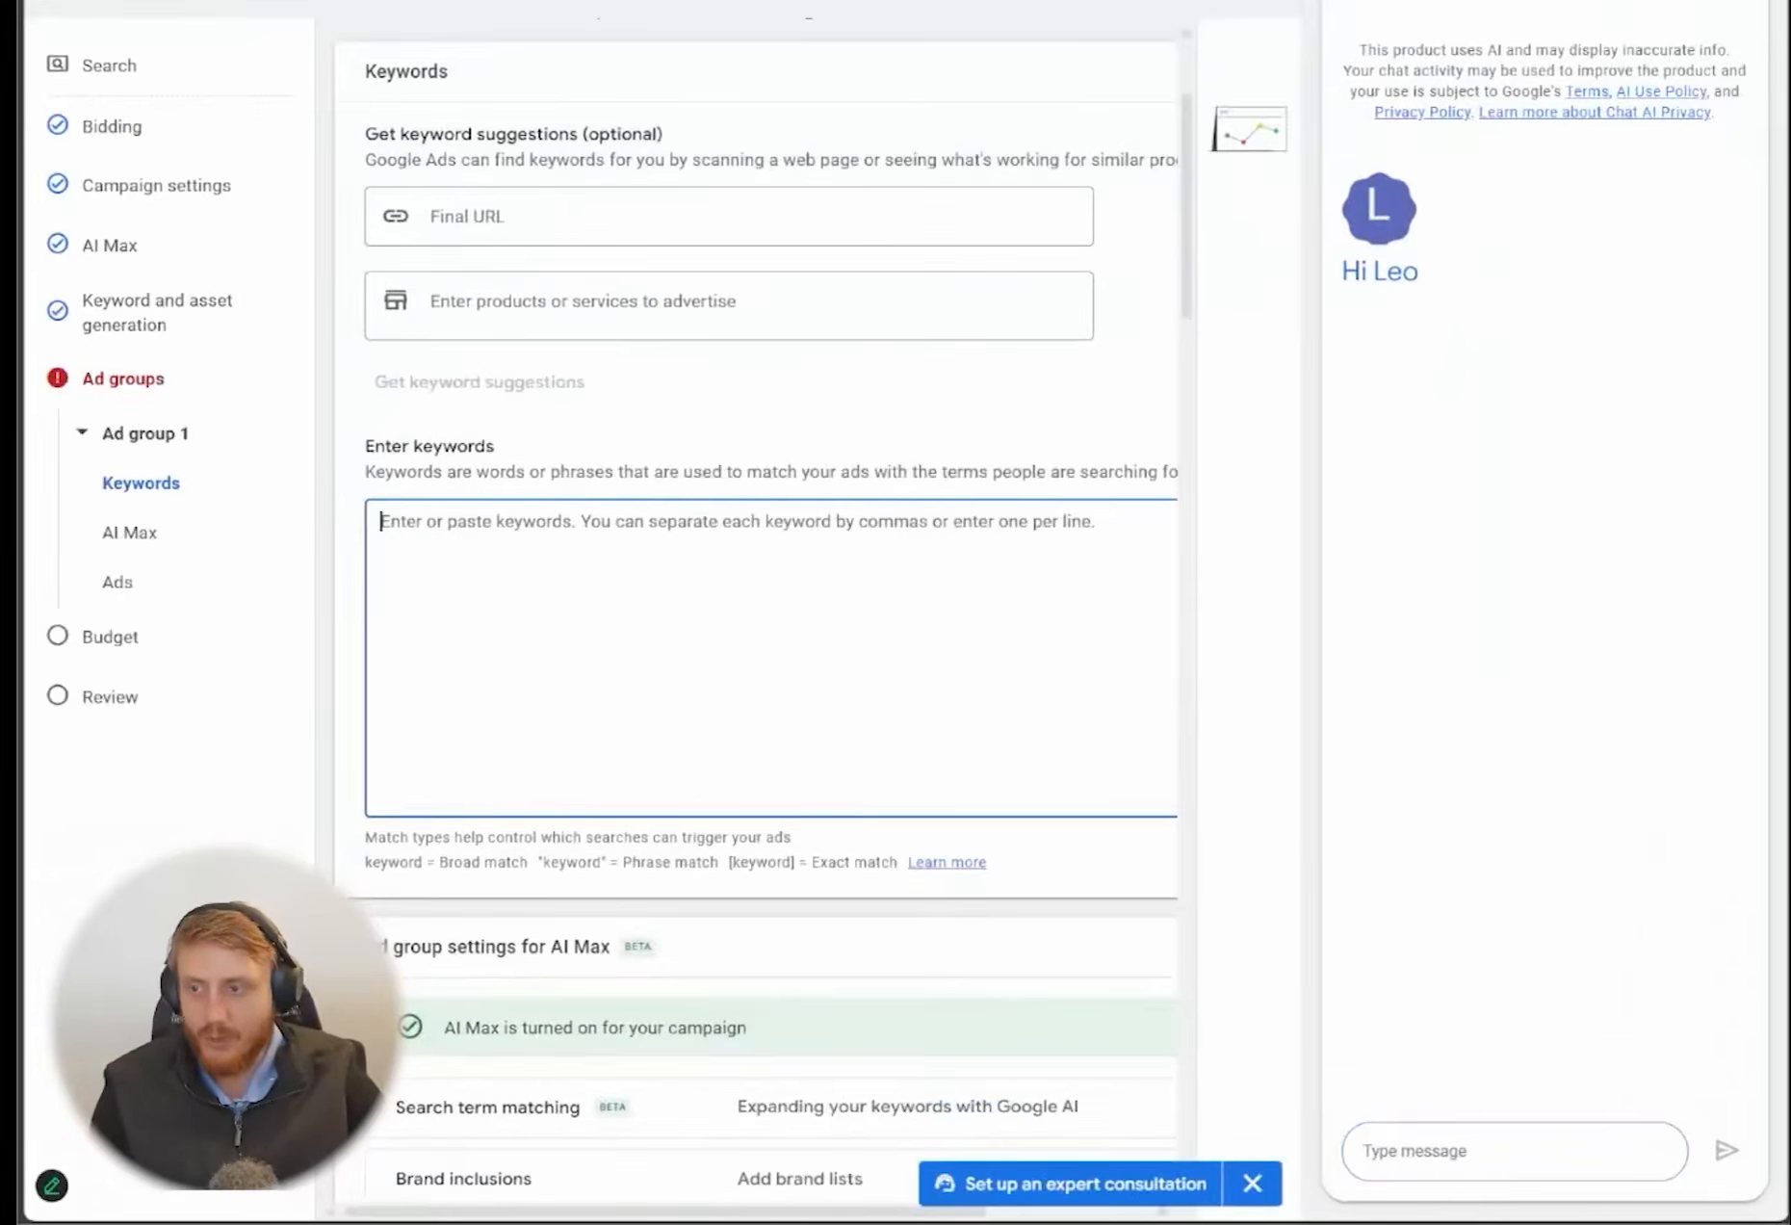
pyautogui.hotkey('alt', 'Tab')
pyautogui.scroll(-3, 692, 708)
pyautogui.moveTo(807, 908); pyautogui.dragTo(531, 569)
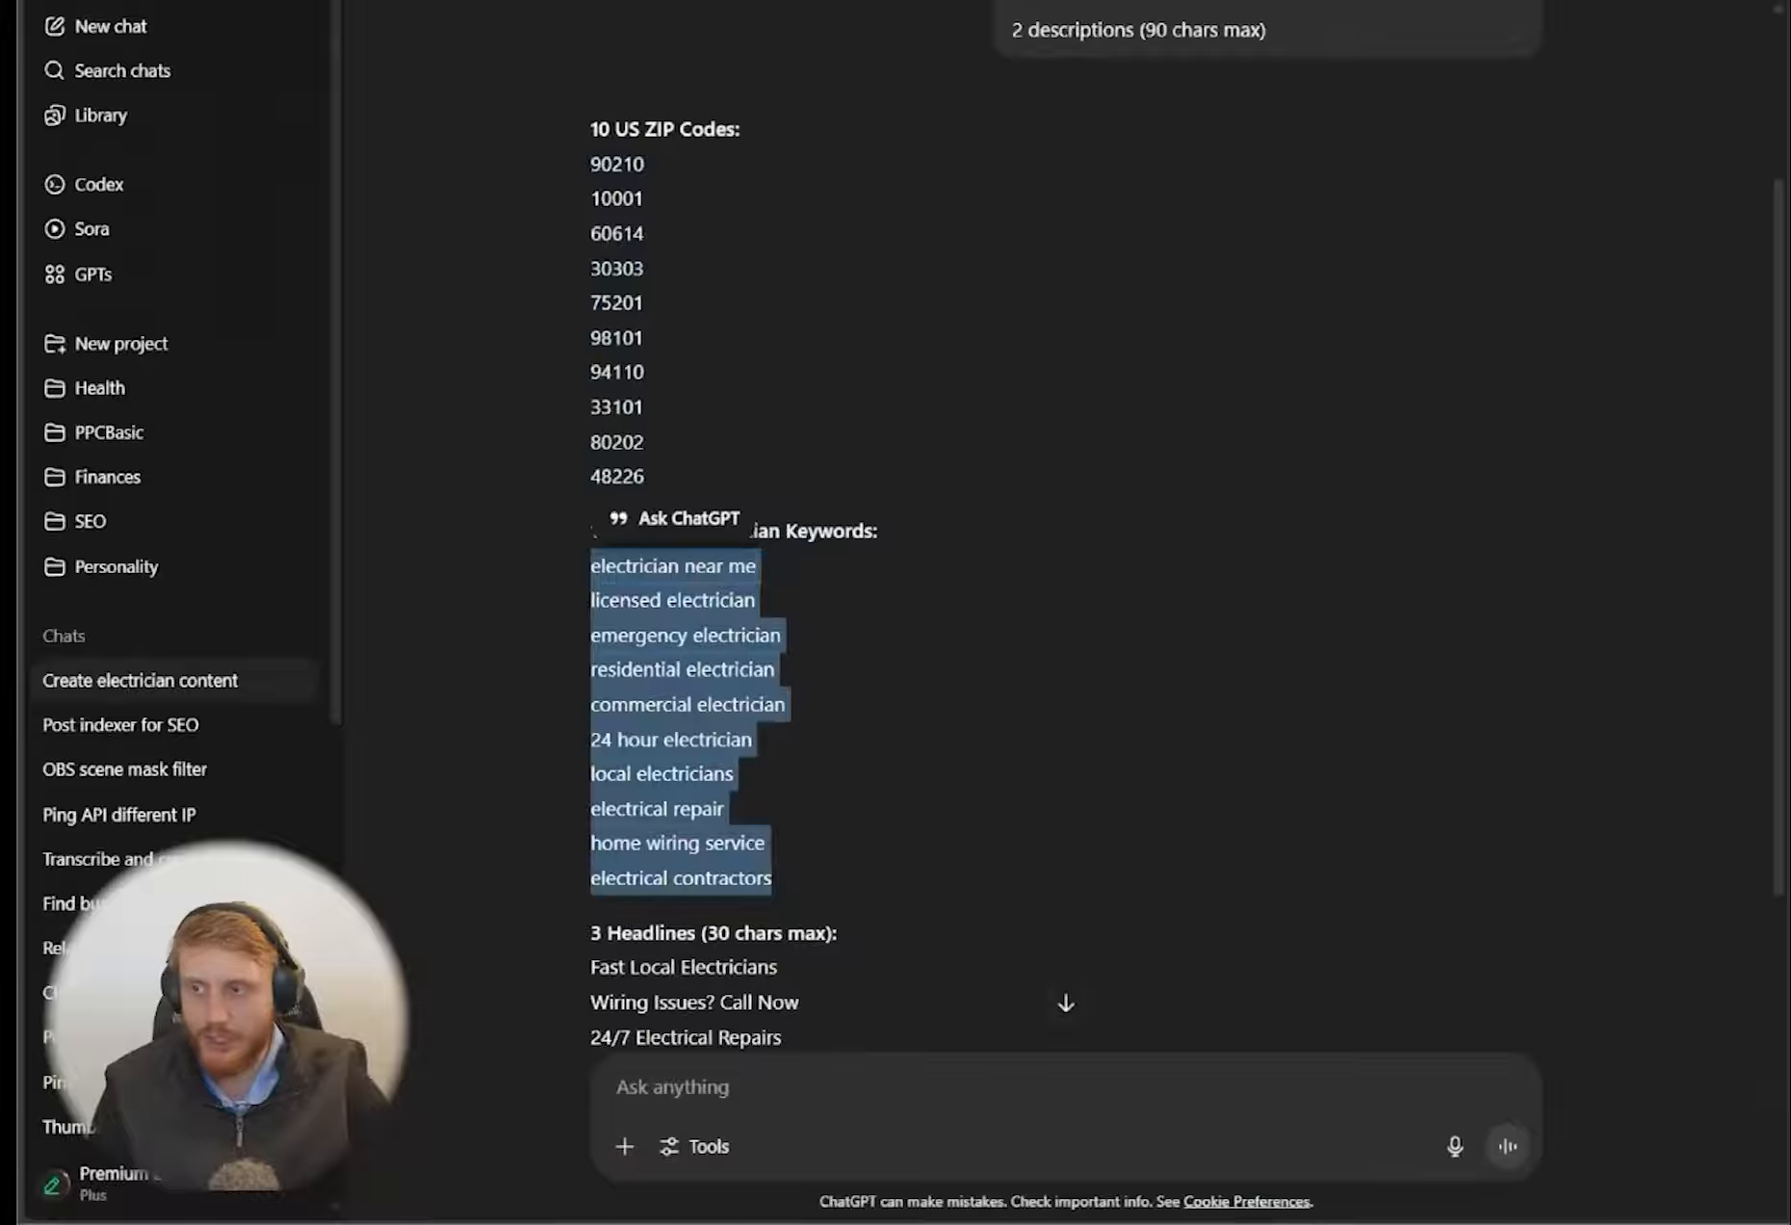
pyautogui.hotkey('ctrl', 'c')
pyautogui.hotkey('alt', 'Tab')
pyautogui.hotkey('ctrl', 'v')
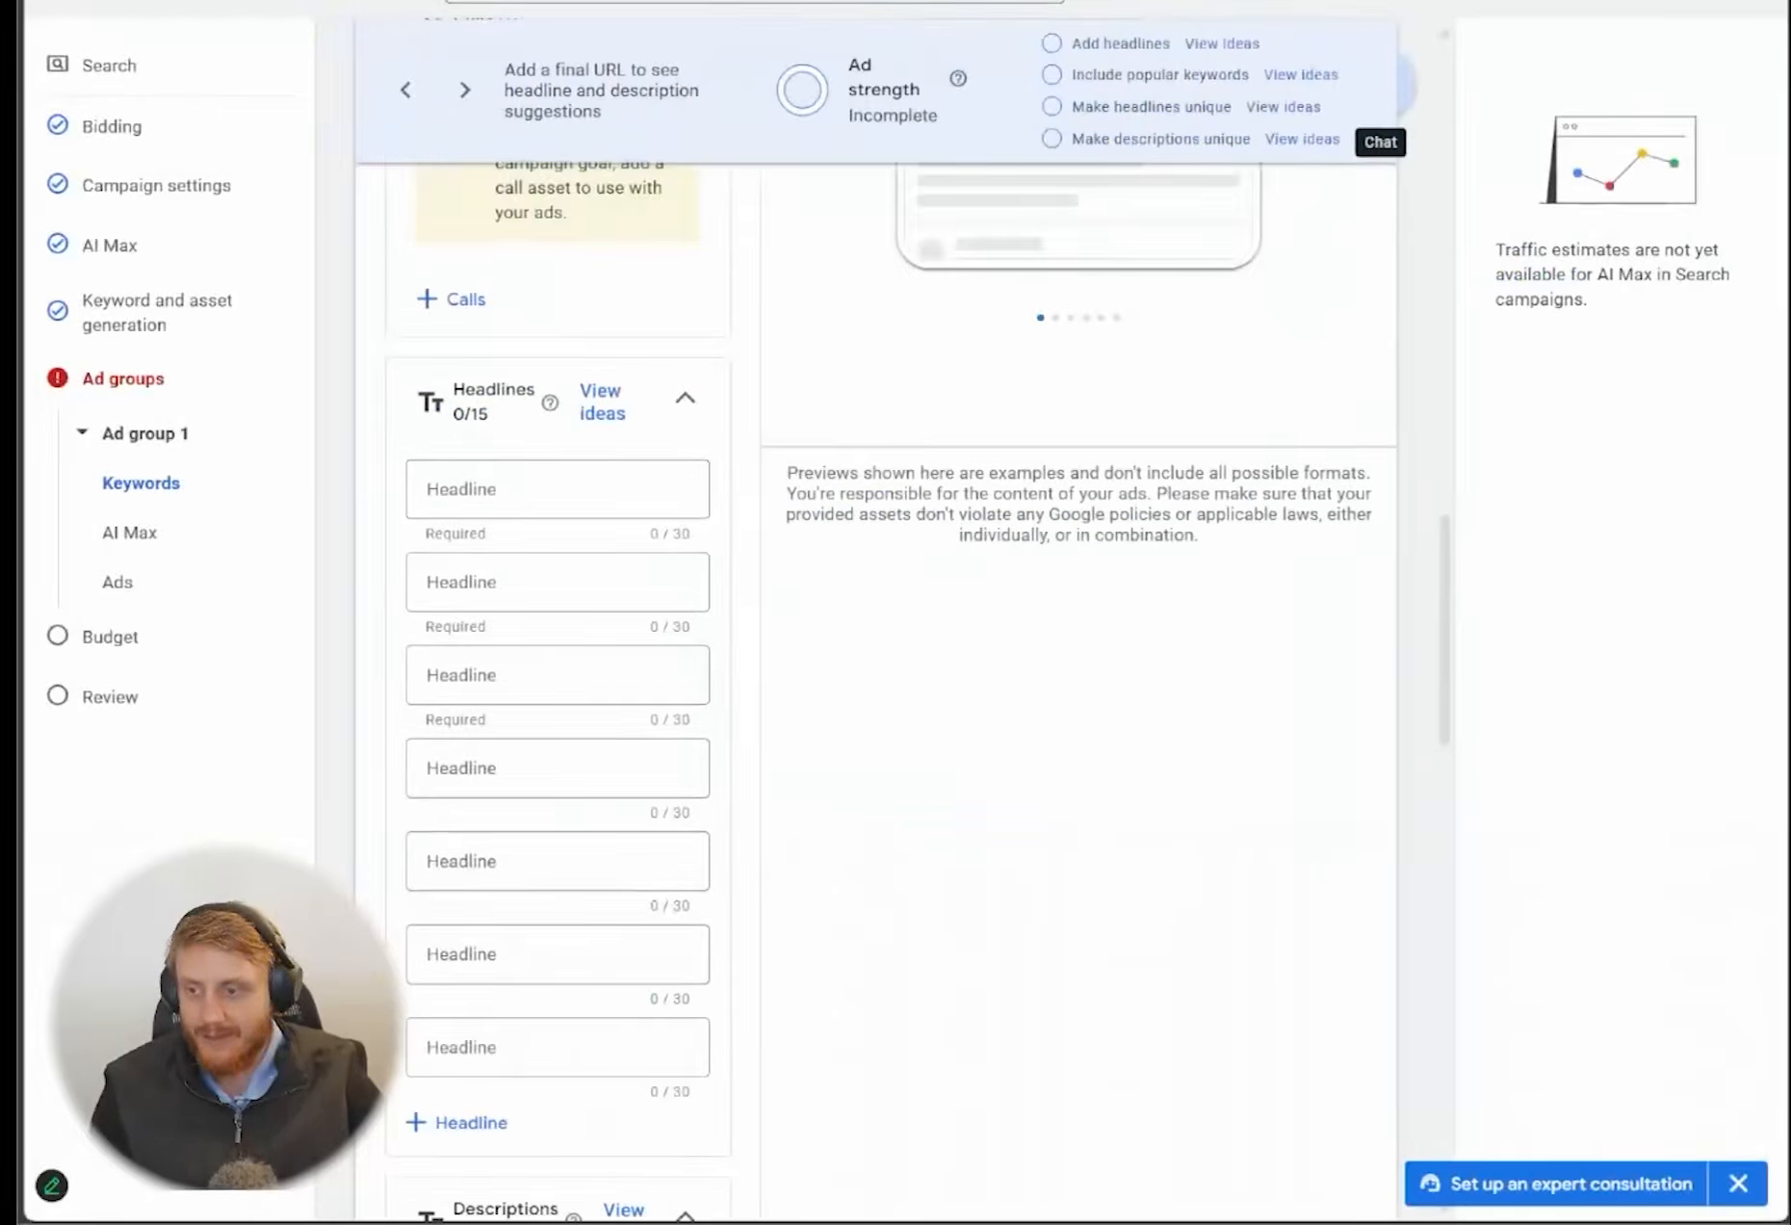
# Copy "Fast Local Electricians" from the ChatGPT answer into the ad's first headline
pyautogui.hotkey('alt', 'Tab')
pyautogui.scroll(-3, 803, 856)
pyautogui.click(826, 659)
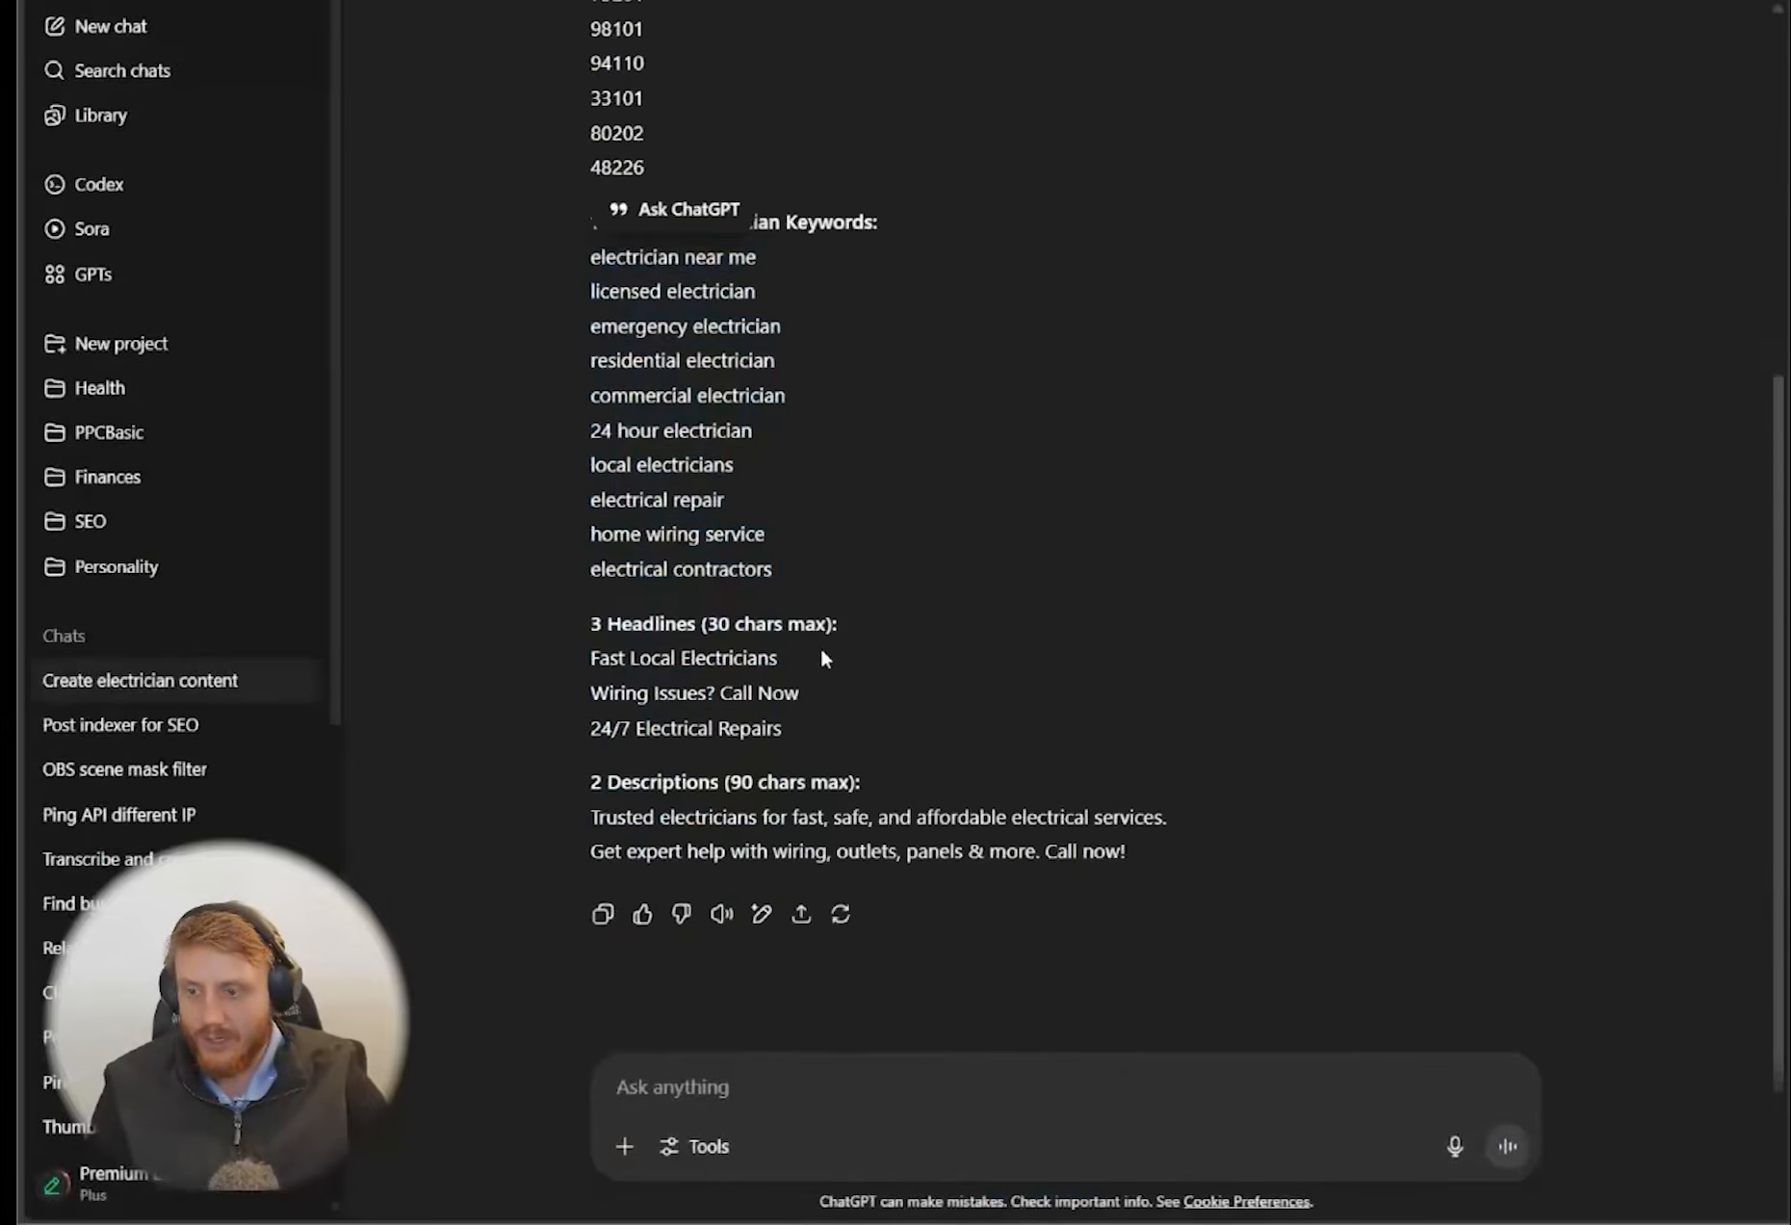
pyautogui.moveTo(825, 659); pyautogui.dragTo(587, 659)
pyautogui.hotkey('alt', 'Tab')
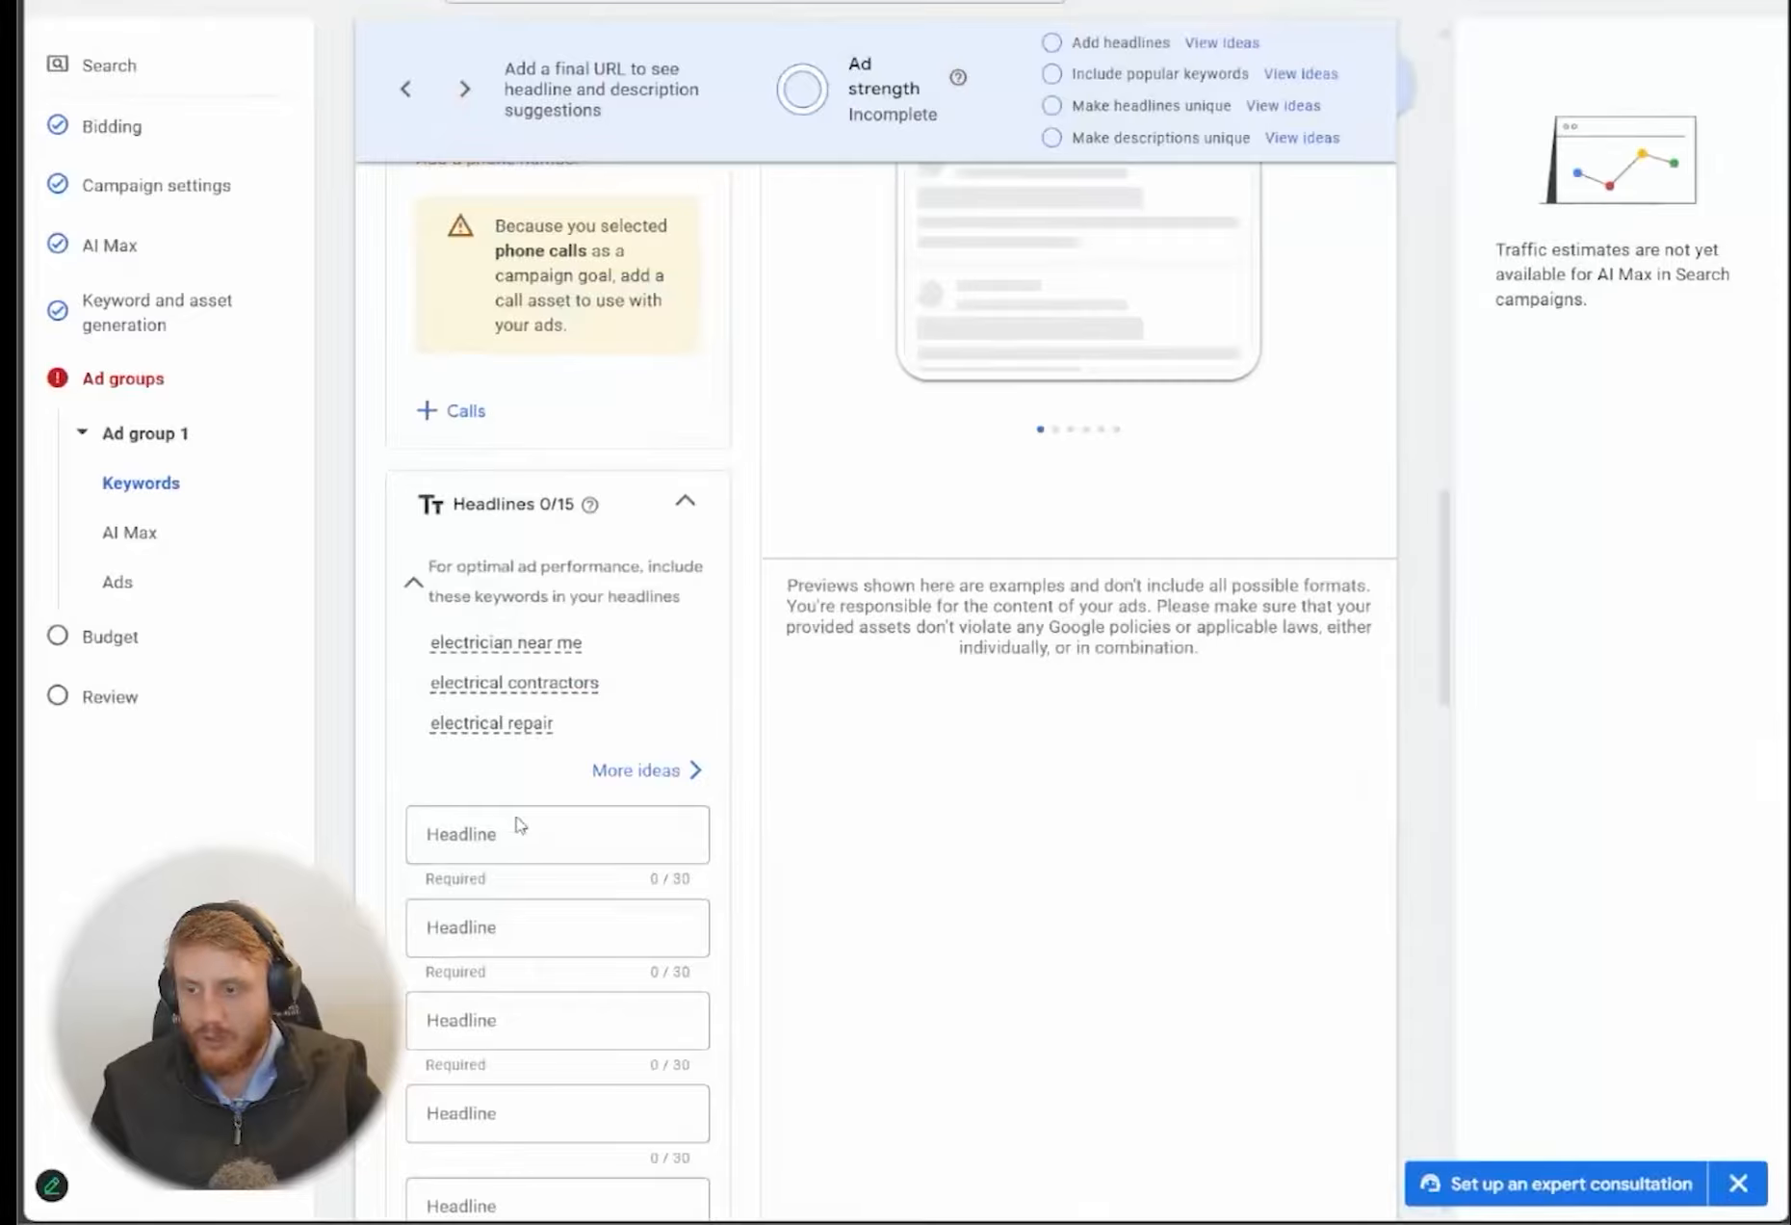
pyautogui.click(518, 825)
pyautogui.hotkey('ctrl', 'v')
# Copy "Wiring Issues? Call Now" from the ChatGPT answer into the ad's second headline
pyautogui.hotkey('alt', 'Tab')
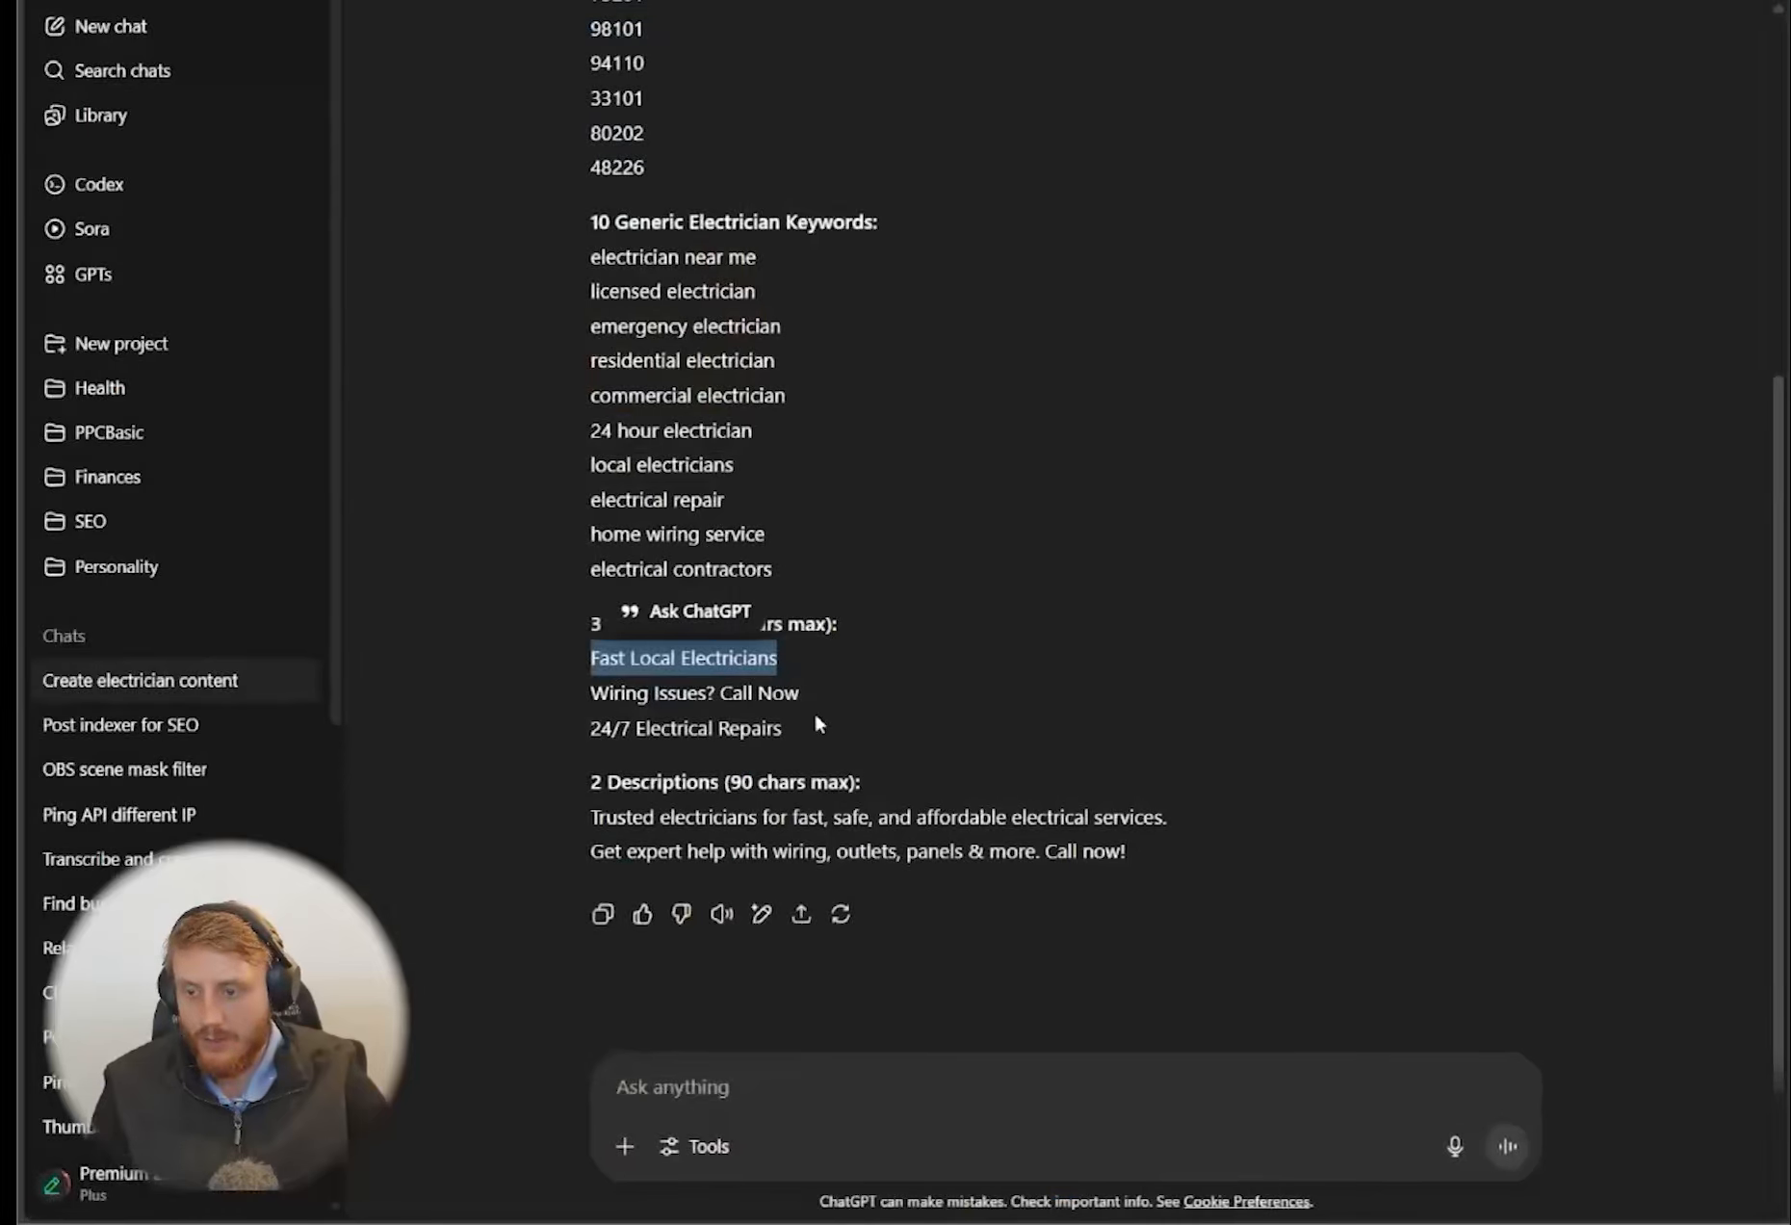
pyautogui.moveTo(812, 705); pyautogui.dragTo(581, 703)
pyautogui.hotkey('ctrl', 'c')
pyautogui.hotkey('alt', 'Tab')
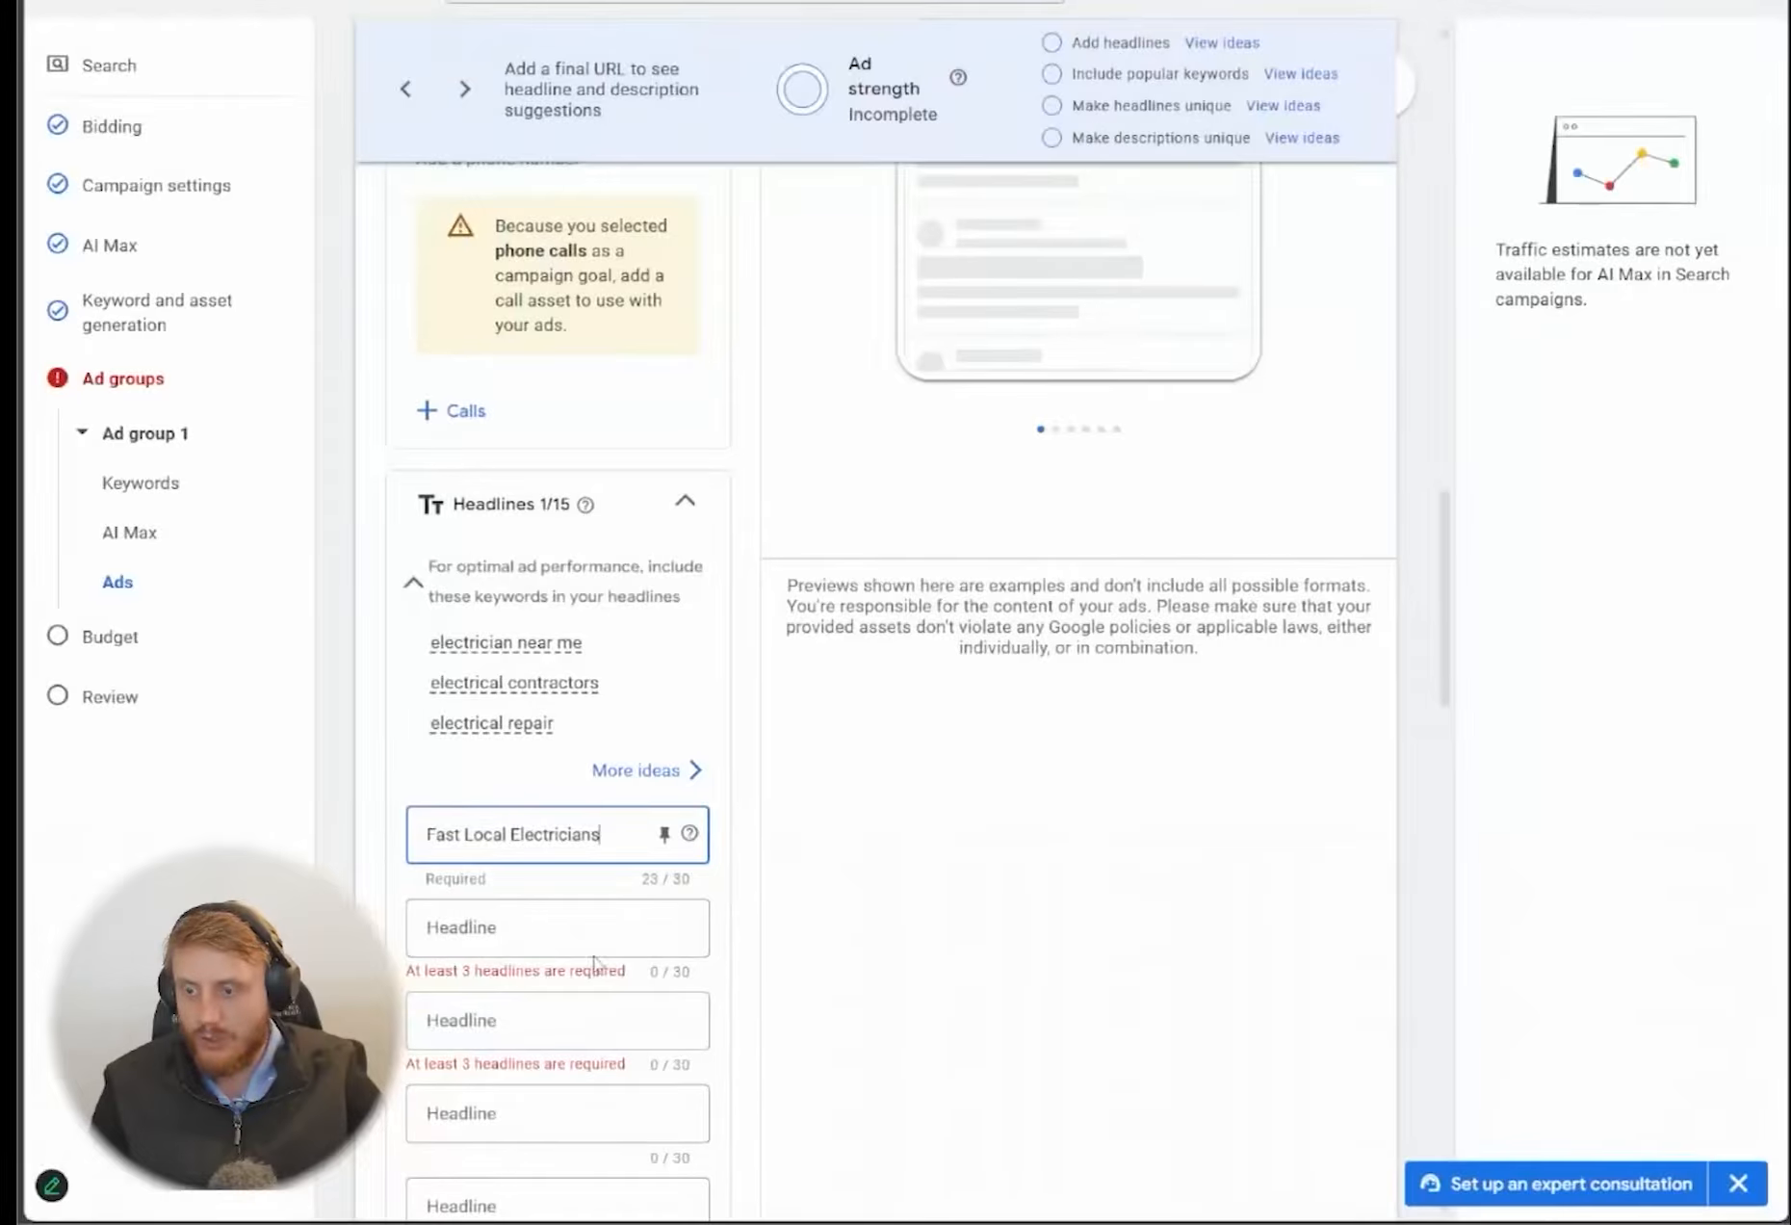
pyautogui.click(594, 939)
pyautogui.hotkey('ctrl', 'v')
# Copy "24/7 Electrical Repairs" from the ChatGPT answer into the ad's third headline
pyautogui.hotkey('alt', 'Tab')
pyautogui.click(795, 734)
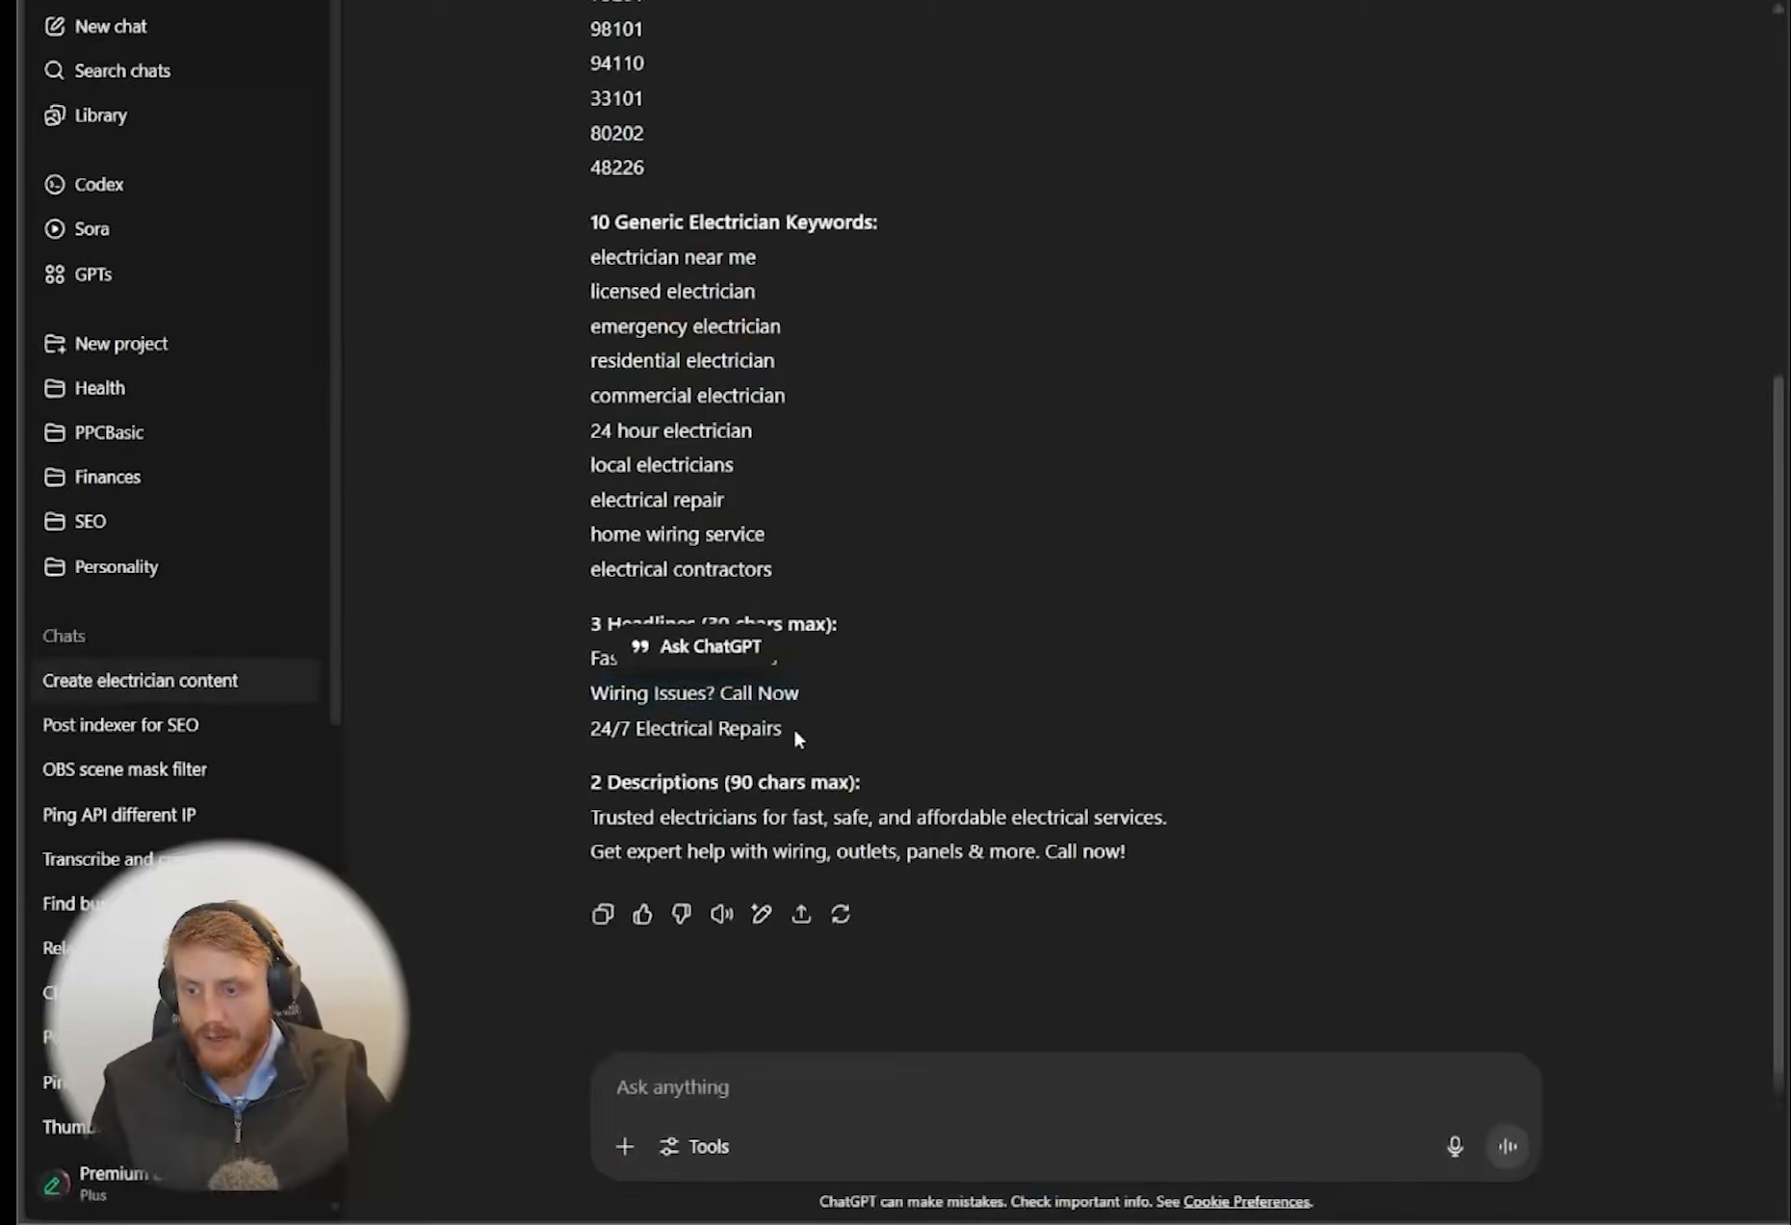
pyautogui.moveTo(795, 734); pyautogui.dragTo(532, 701)
pyautogui.hotkey('ctrl', 'c')
pyautogui.hotkey('alt', 'Tab')
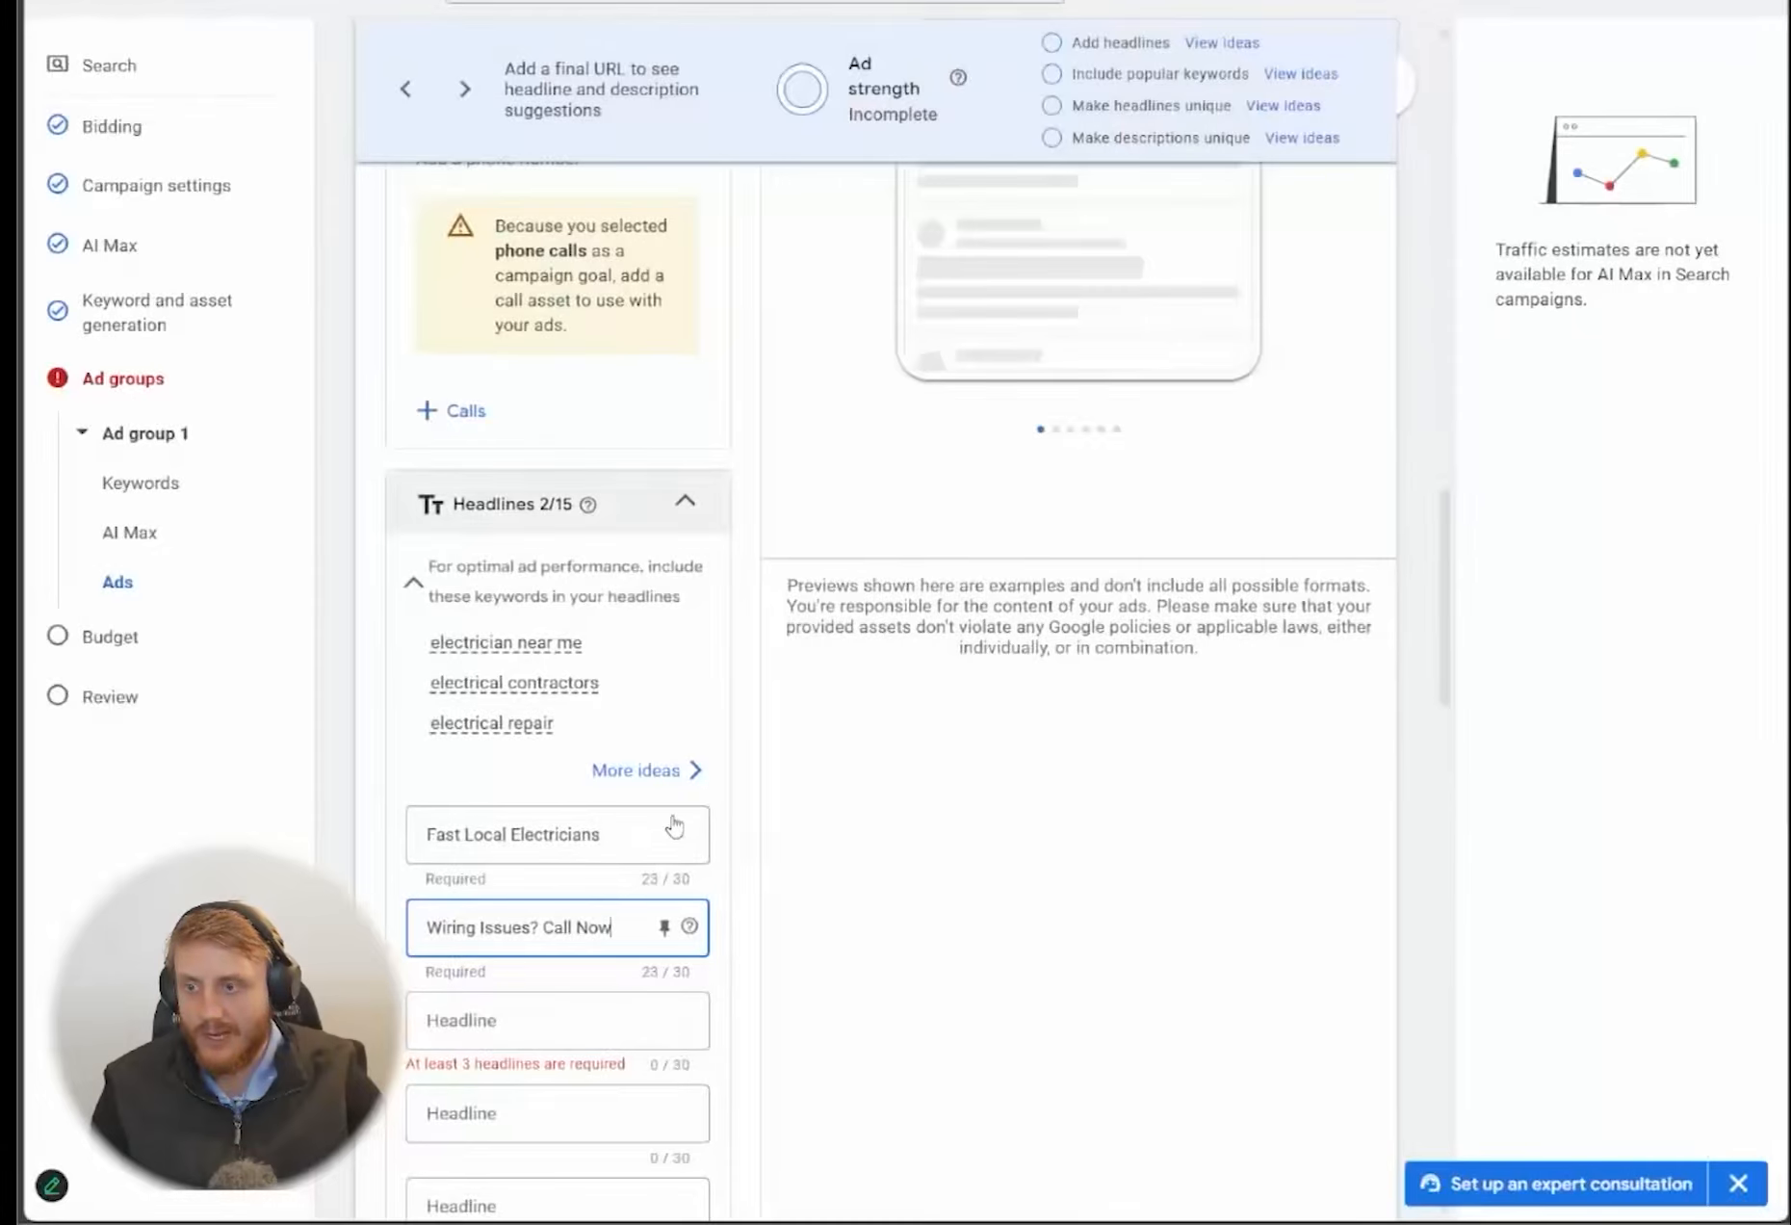
pyautogui.click(556, 1038)
pyautogui.hotkey('ctrl', 'v')
# Start a keyword insertion in the fourth headline with {KeyWord:
pyautogui.scroll(-3, 569, 944)
pyautogui.click(525, 867)
pyautogui.write('(')
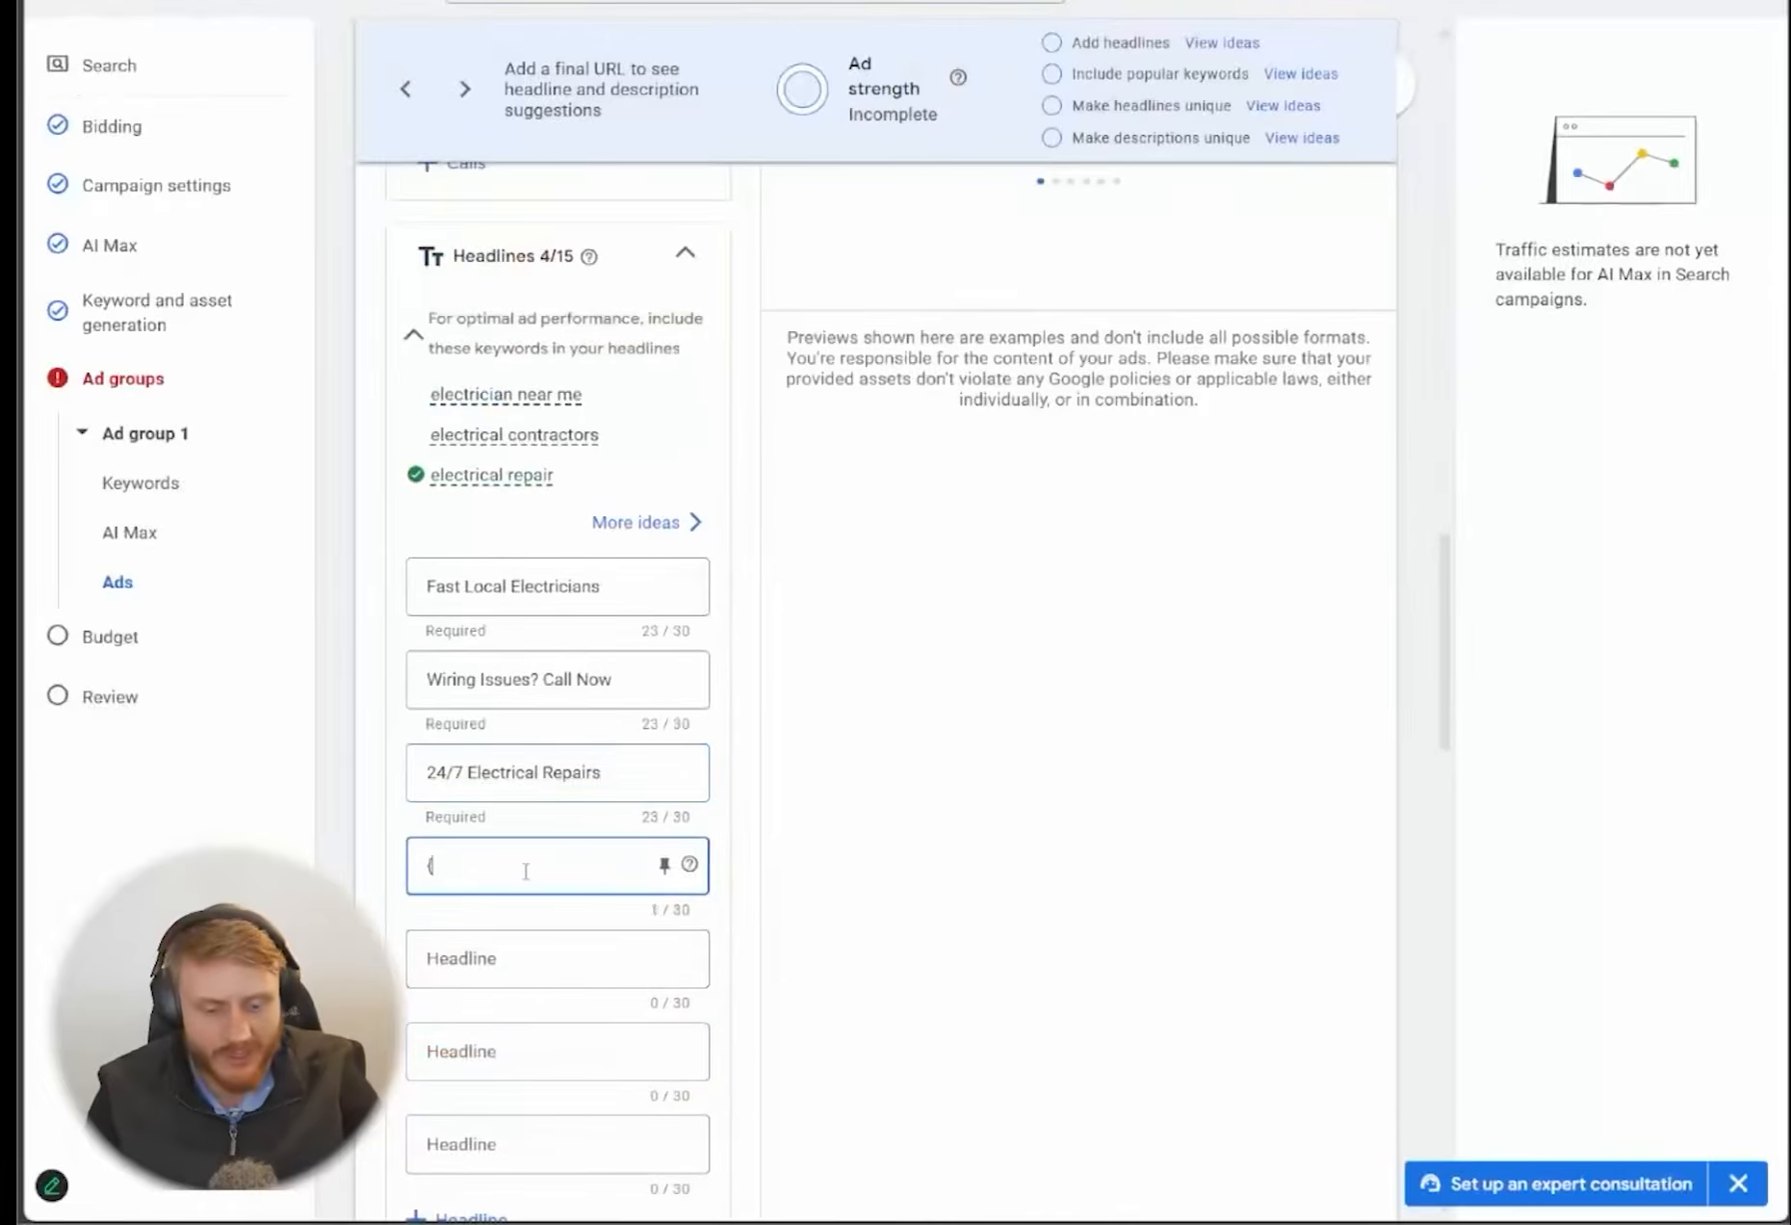
pyautogui.press('Return')
pyautogui.click(435, 1051)
pyautogui.click(732, 1179)
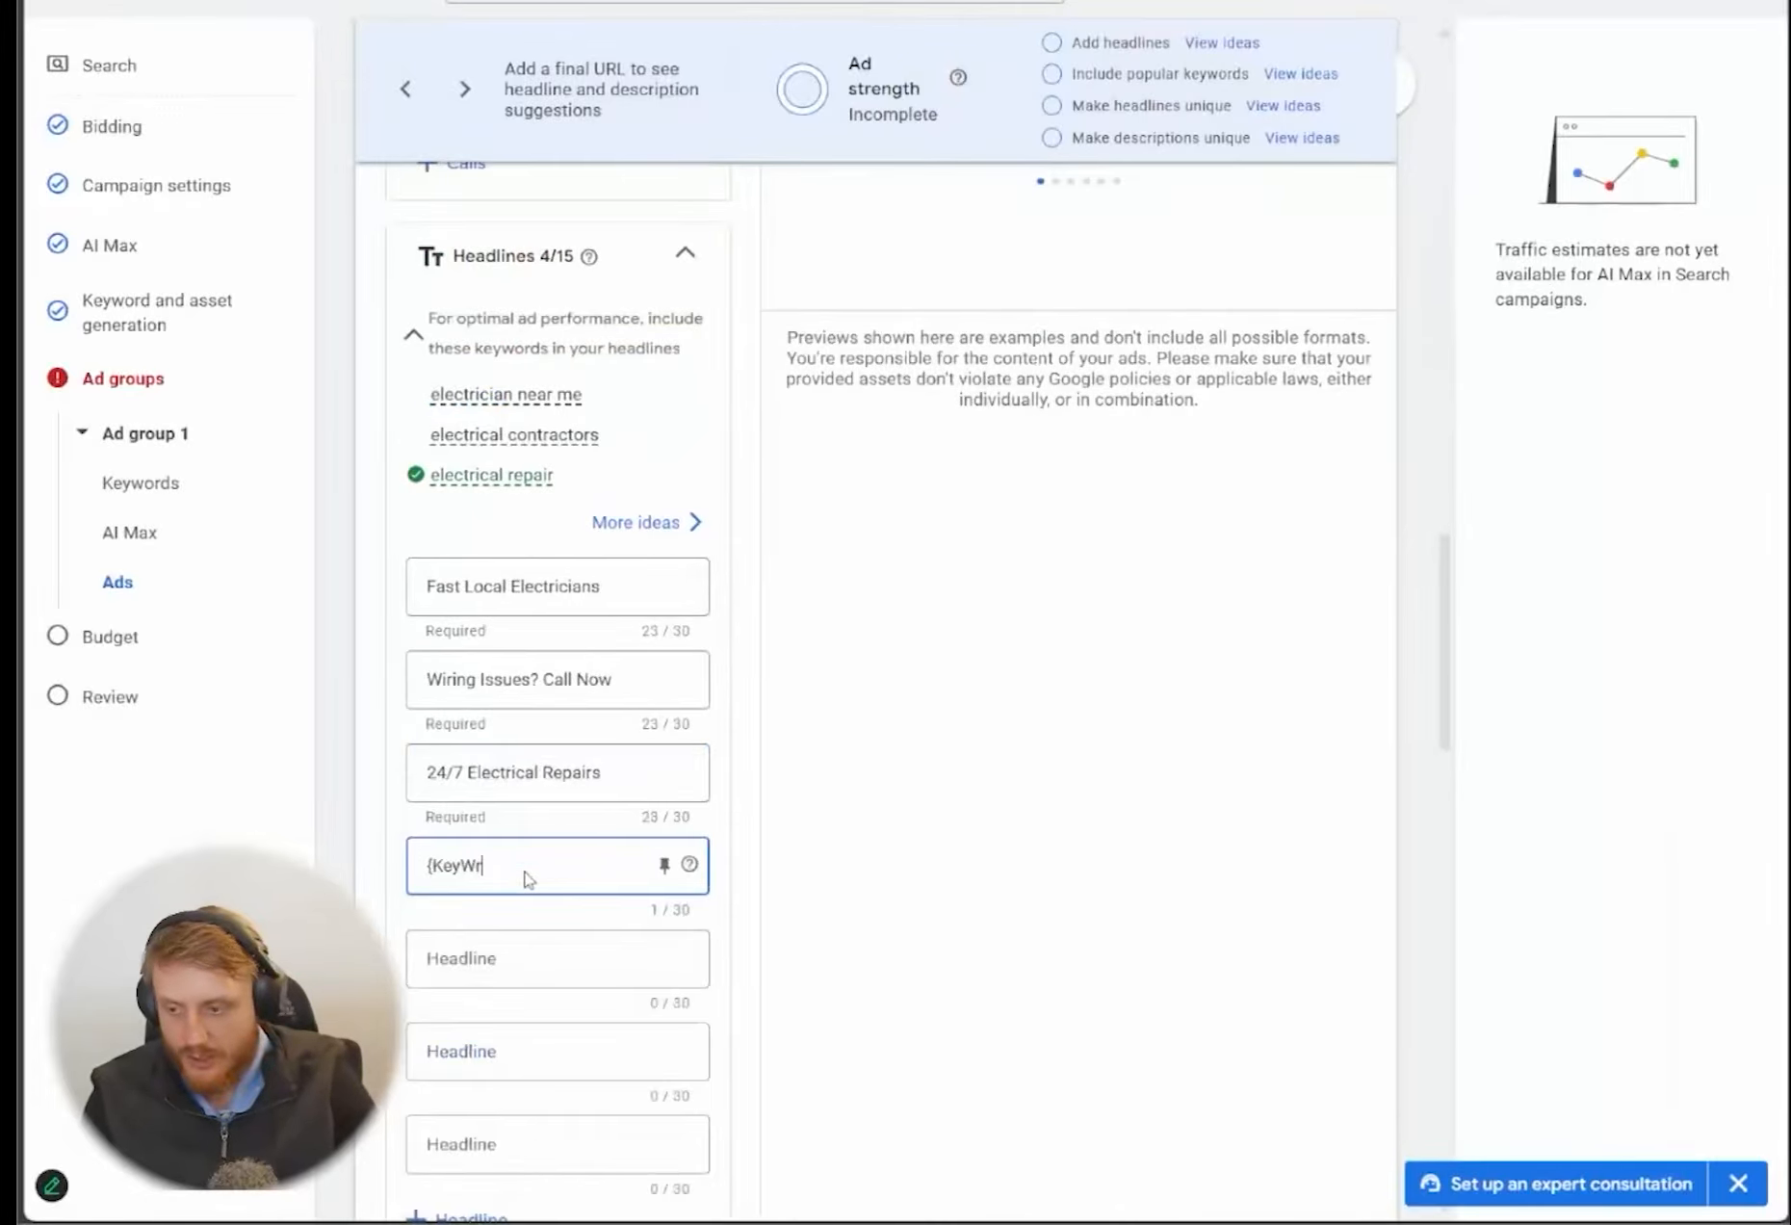
pyautogui.write('KeyWro')
pyautogui.press('BackSpace')
pyautogui.press('BackSpace')
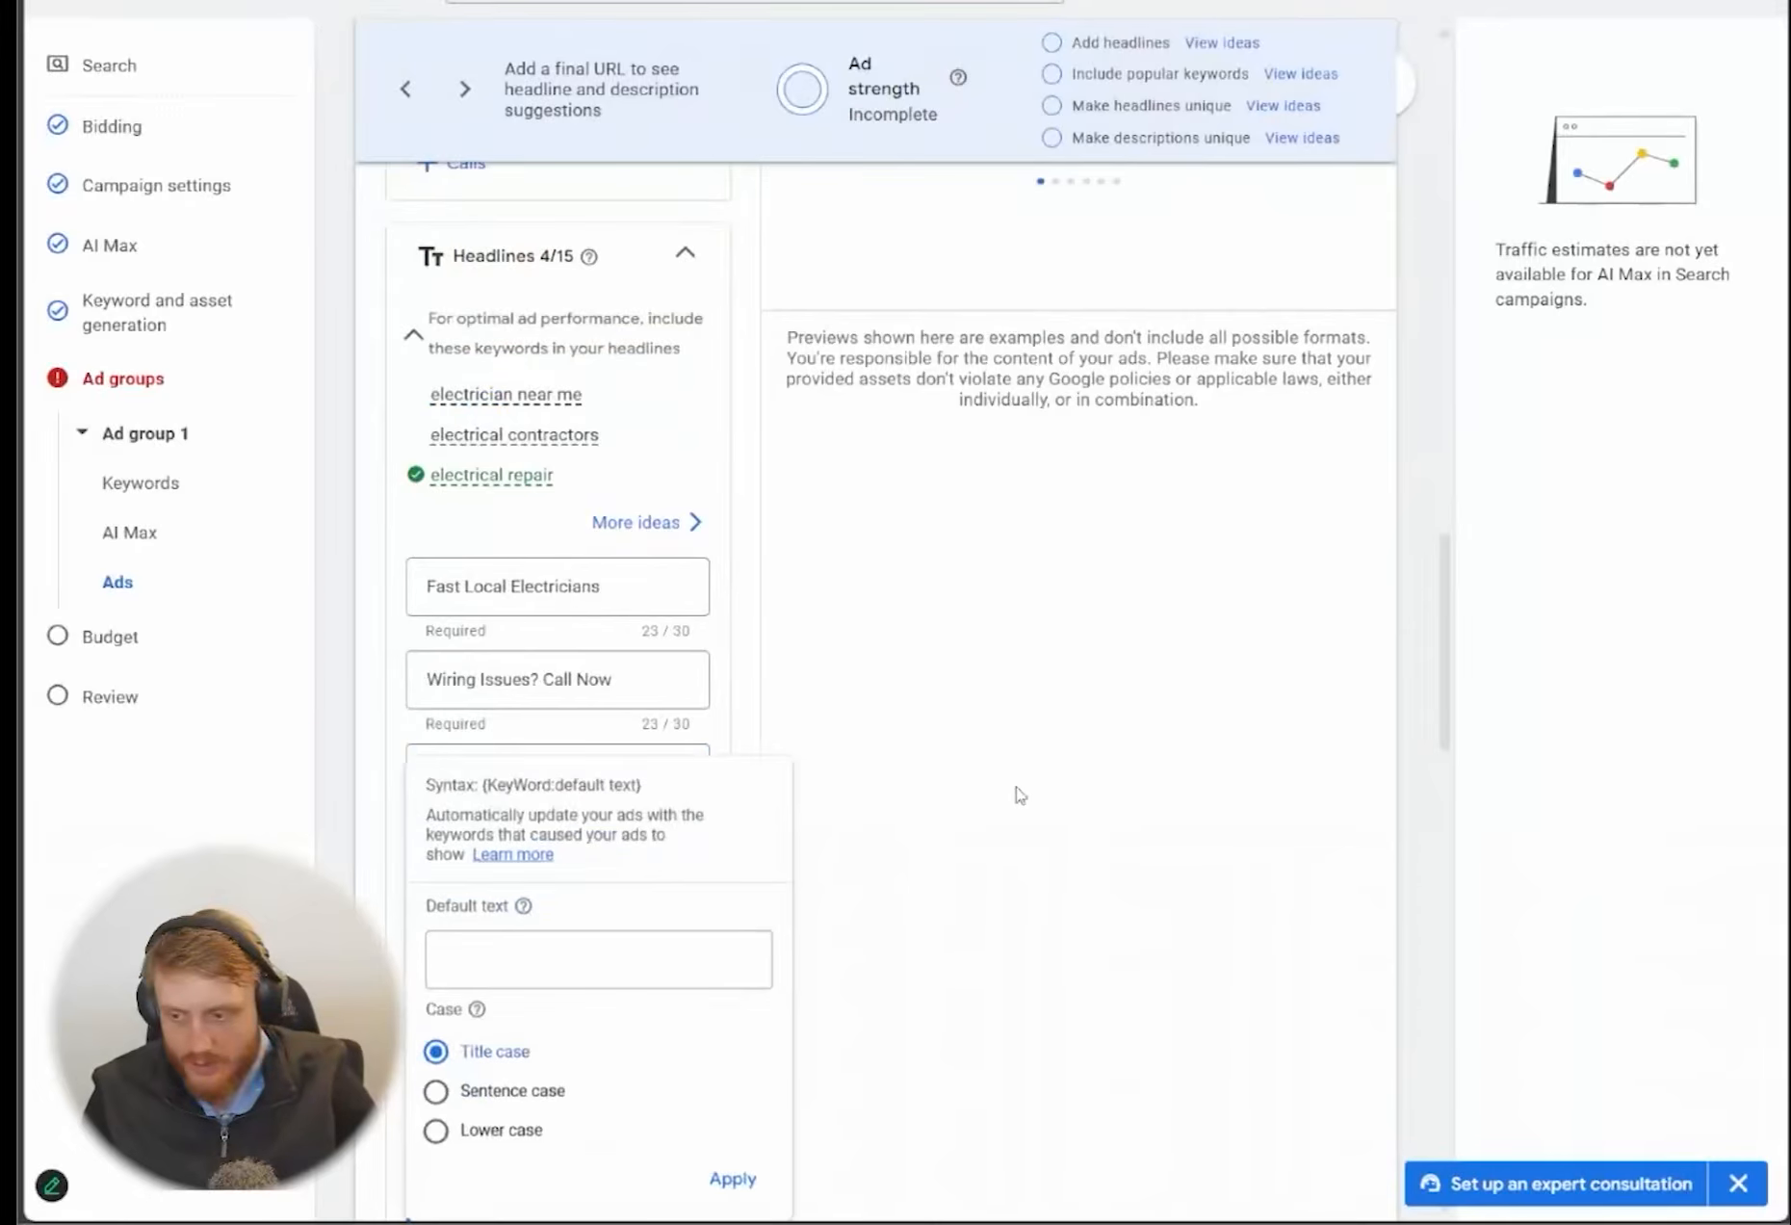
# Set the keyword insertion's default text to "Call Now" in title case and apply it to the fourth headline
pyautogui.hotkey('ctrl', '-')
pyautogui.hotkey('ctrl', '-')
pyautogui.hotkey('ctrl', '-')
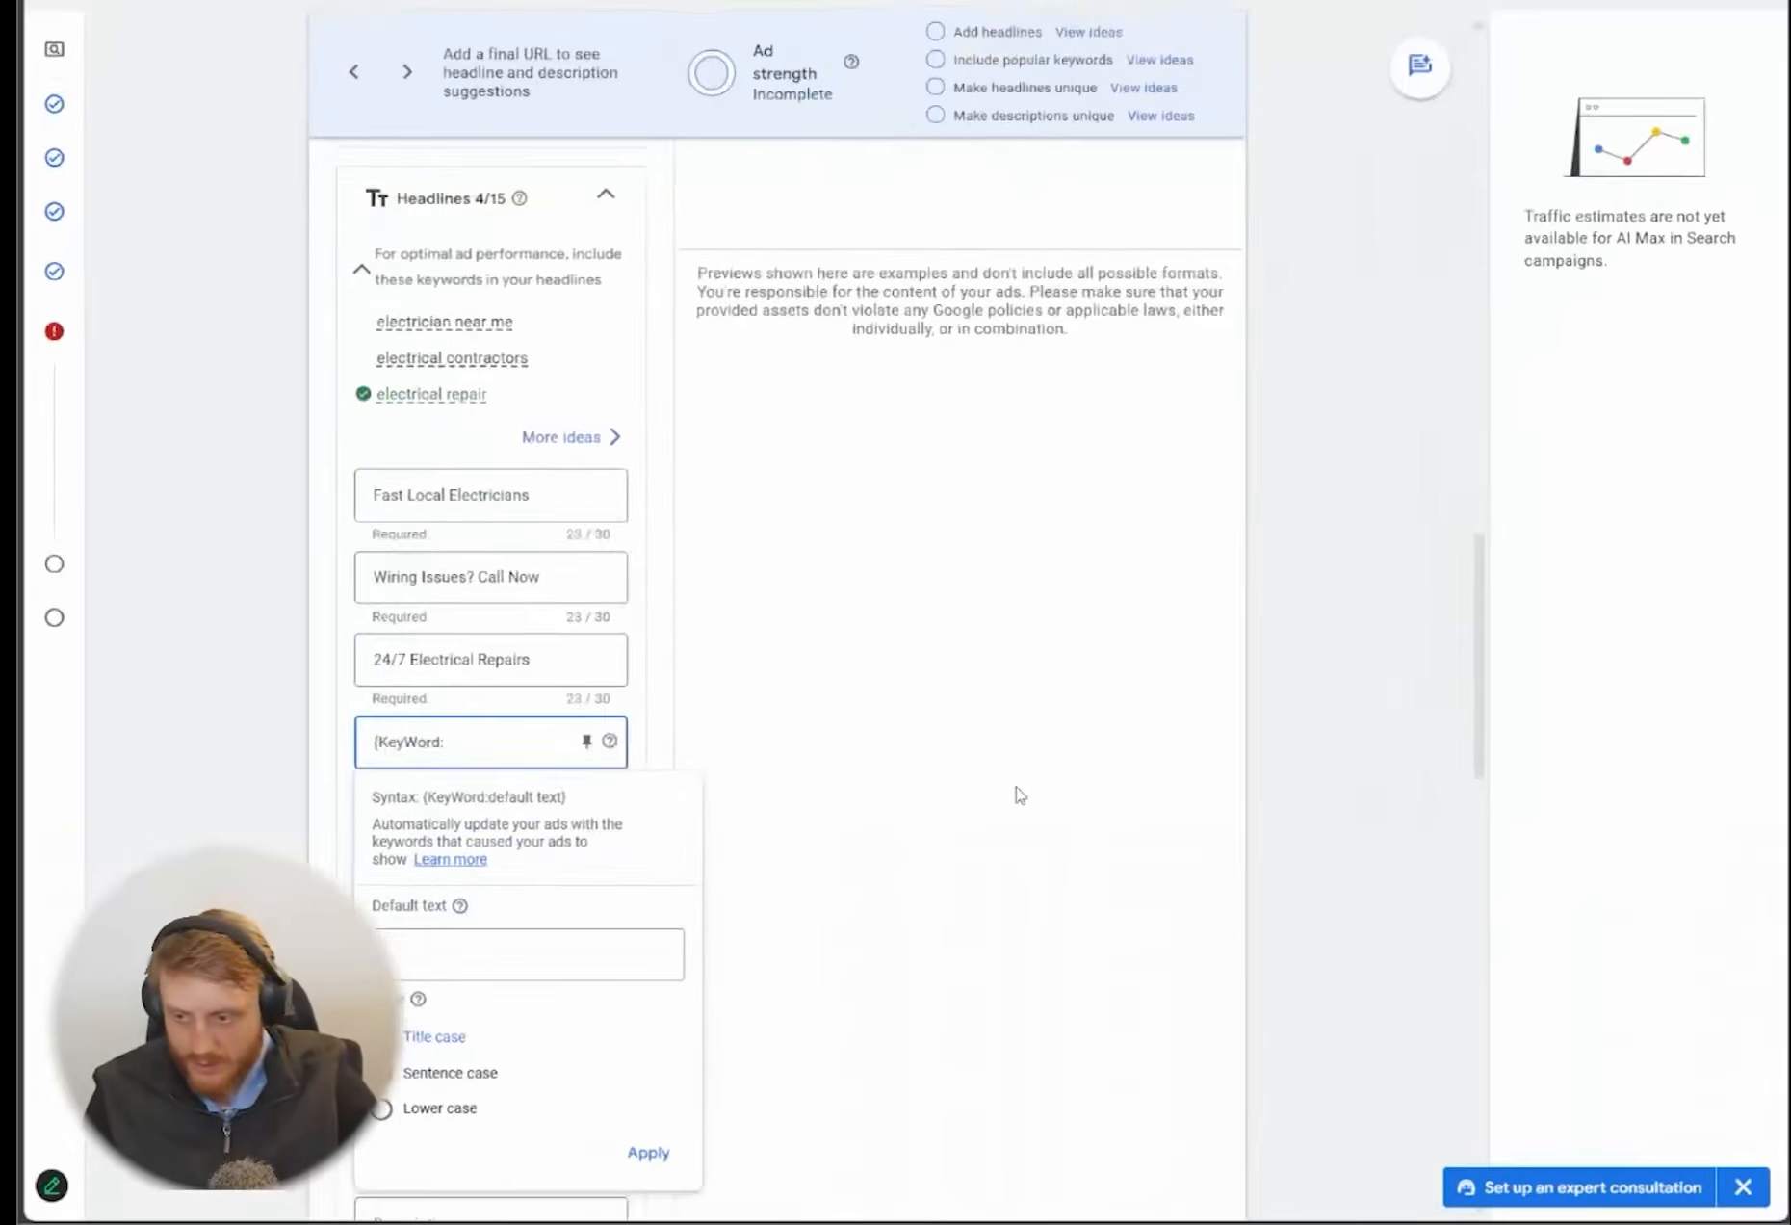
pyautogui.hotkey('ctrl', '+')
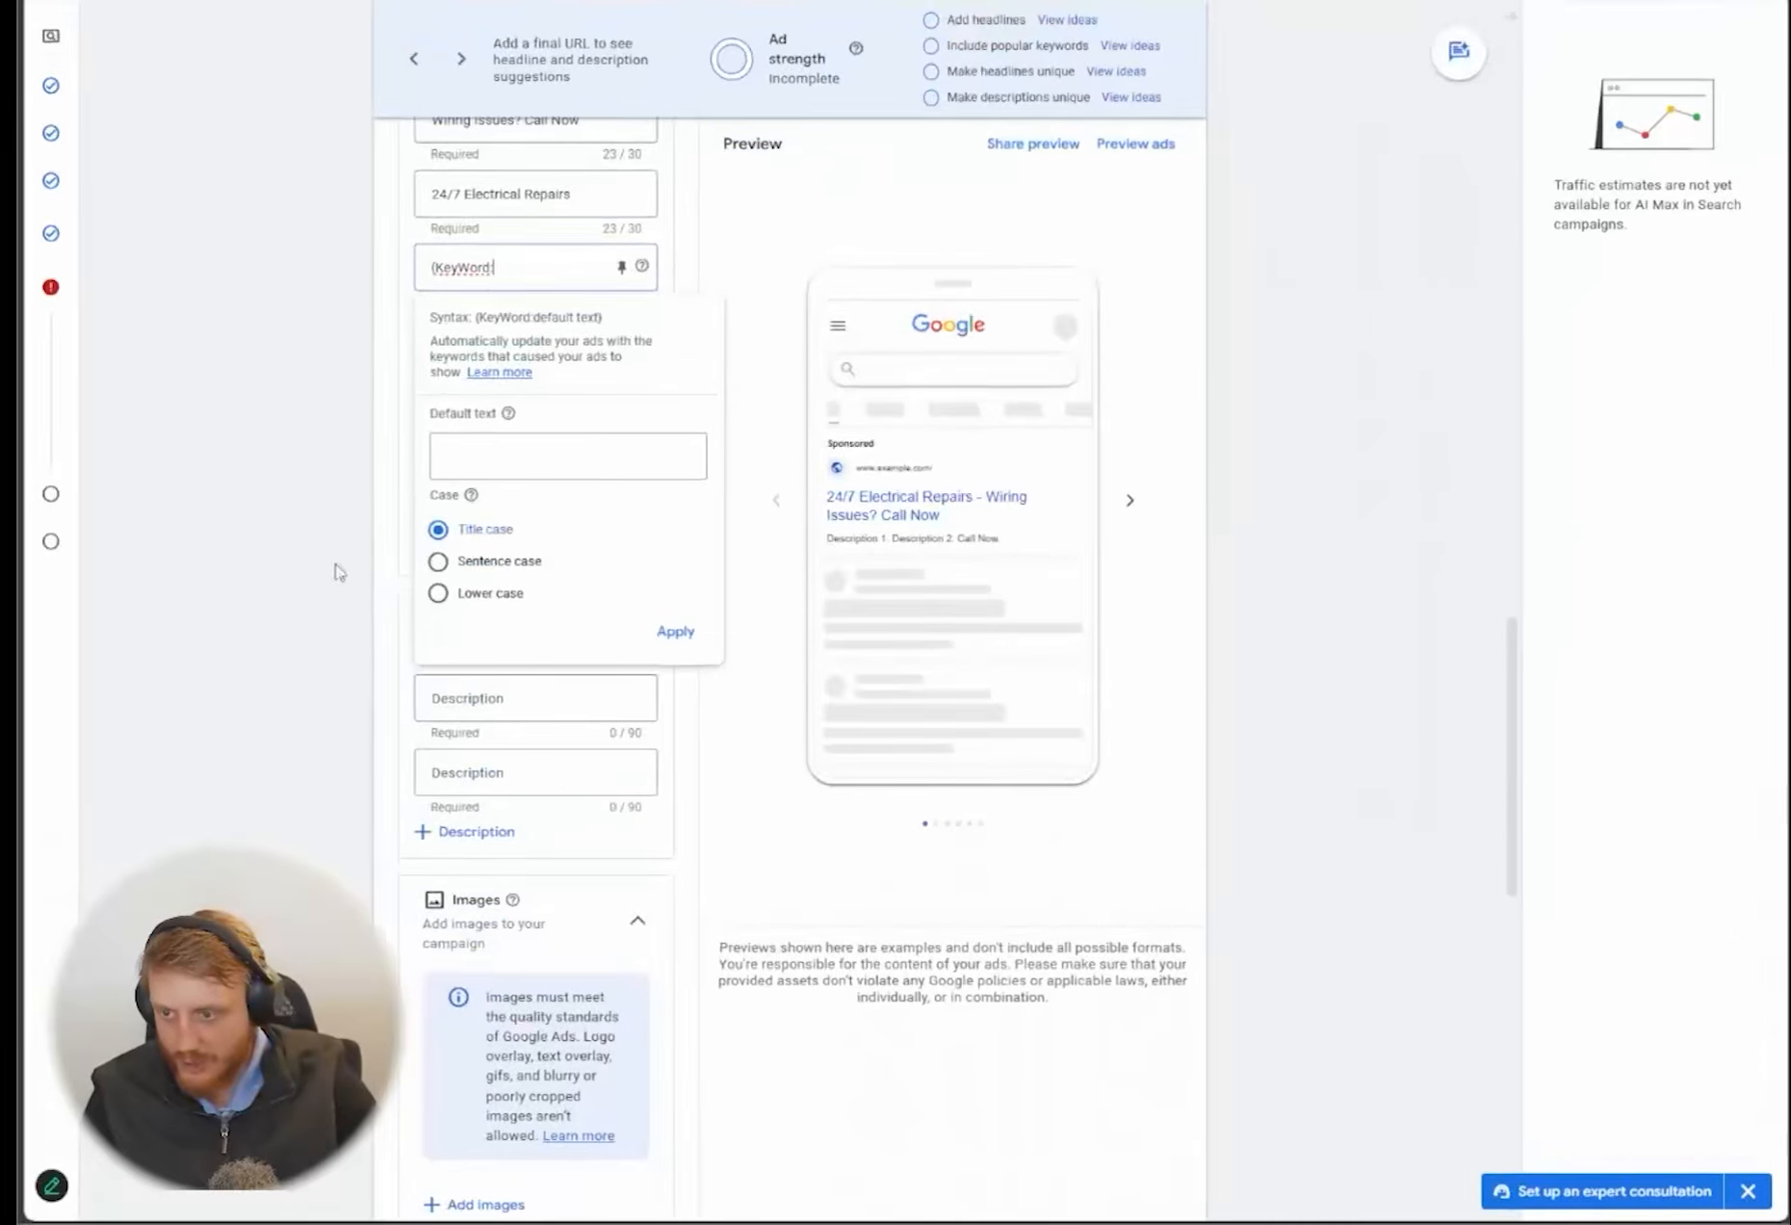
pyautogui.hotkey('ctrl', '+')
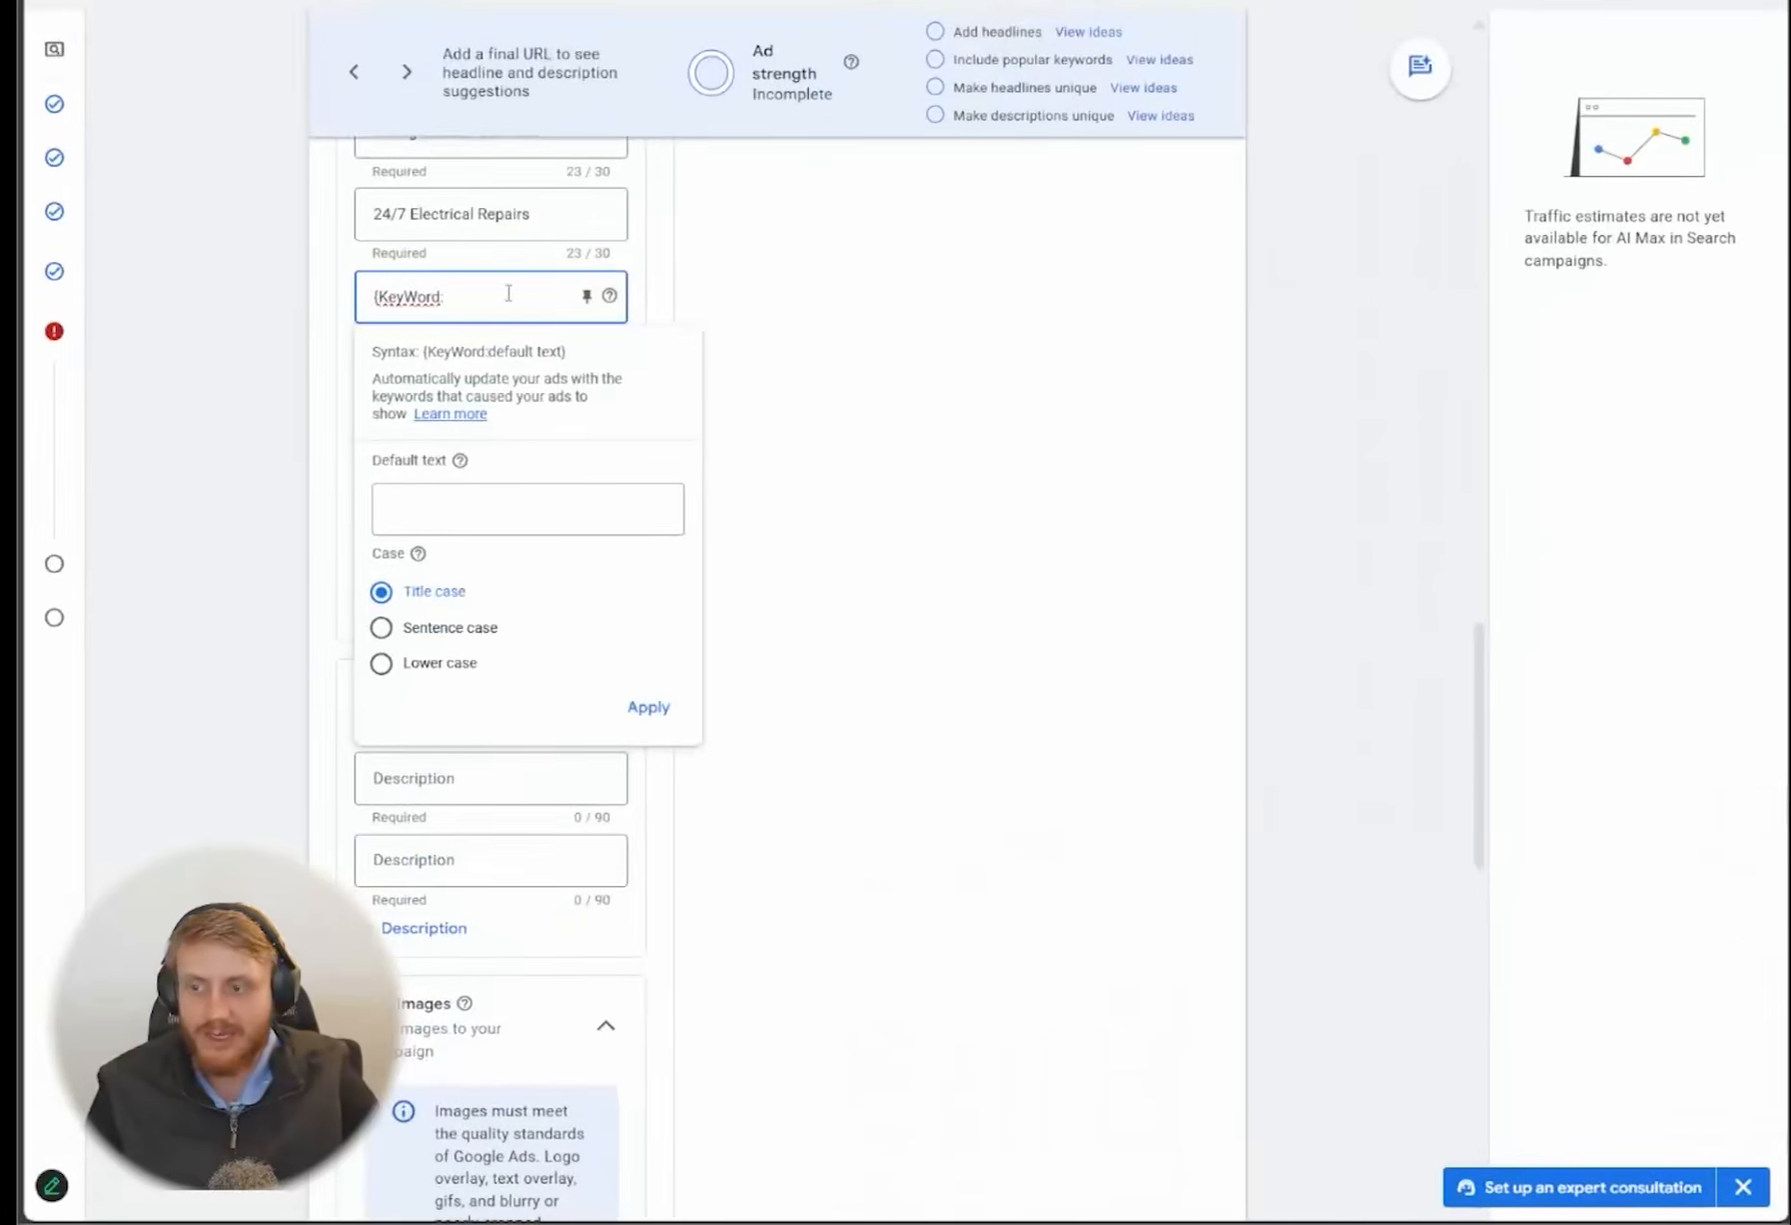
pyautogui.click(482, 509)
pyautogui.write('Call Now')
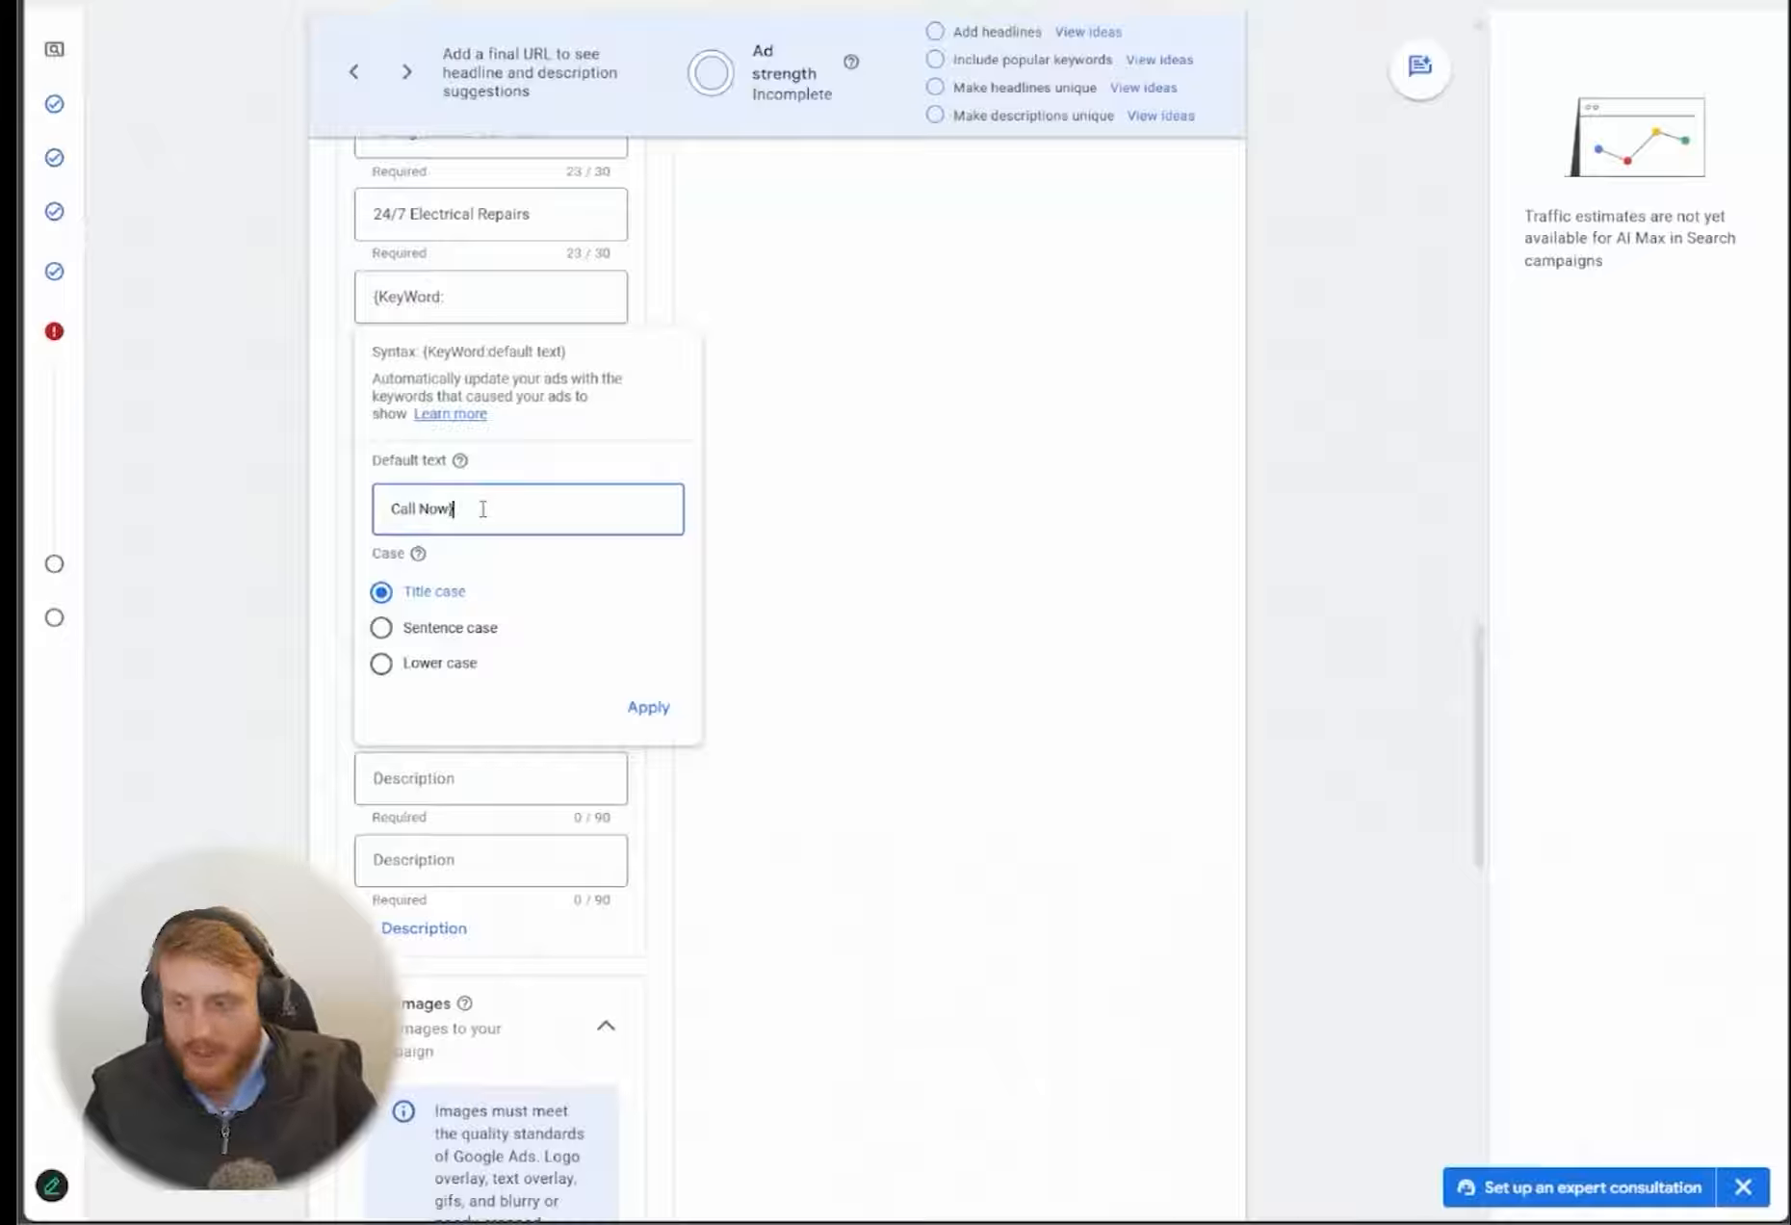
pyautogui.click(646, 708)
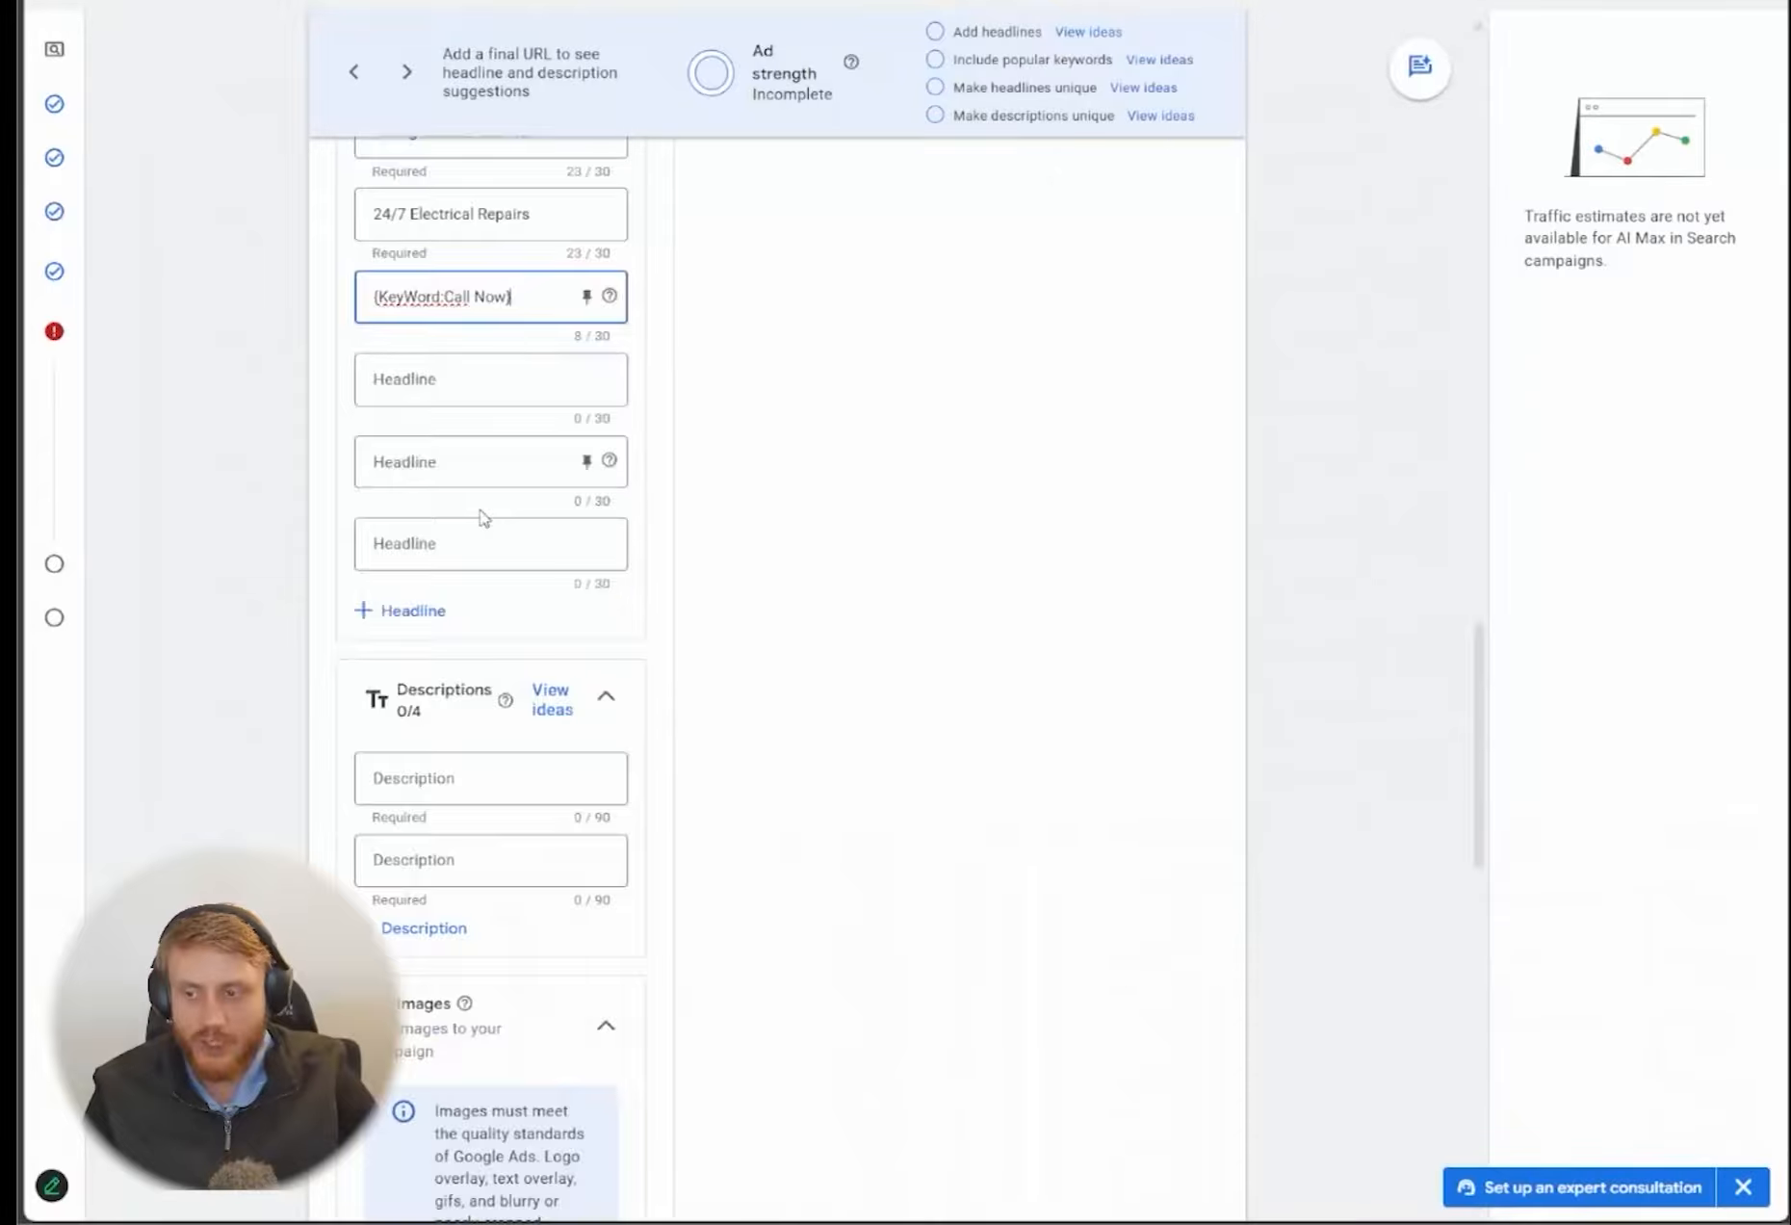
# Copy "Trusted electricians for fast, safe, and affordable electrical services." from ChatGPT into the ad's first description
pyautogui.scroll(9, 479, 516)
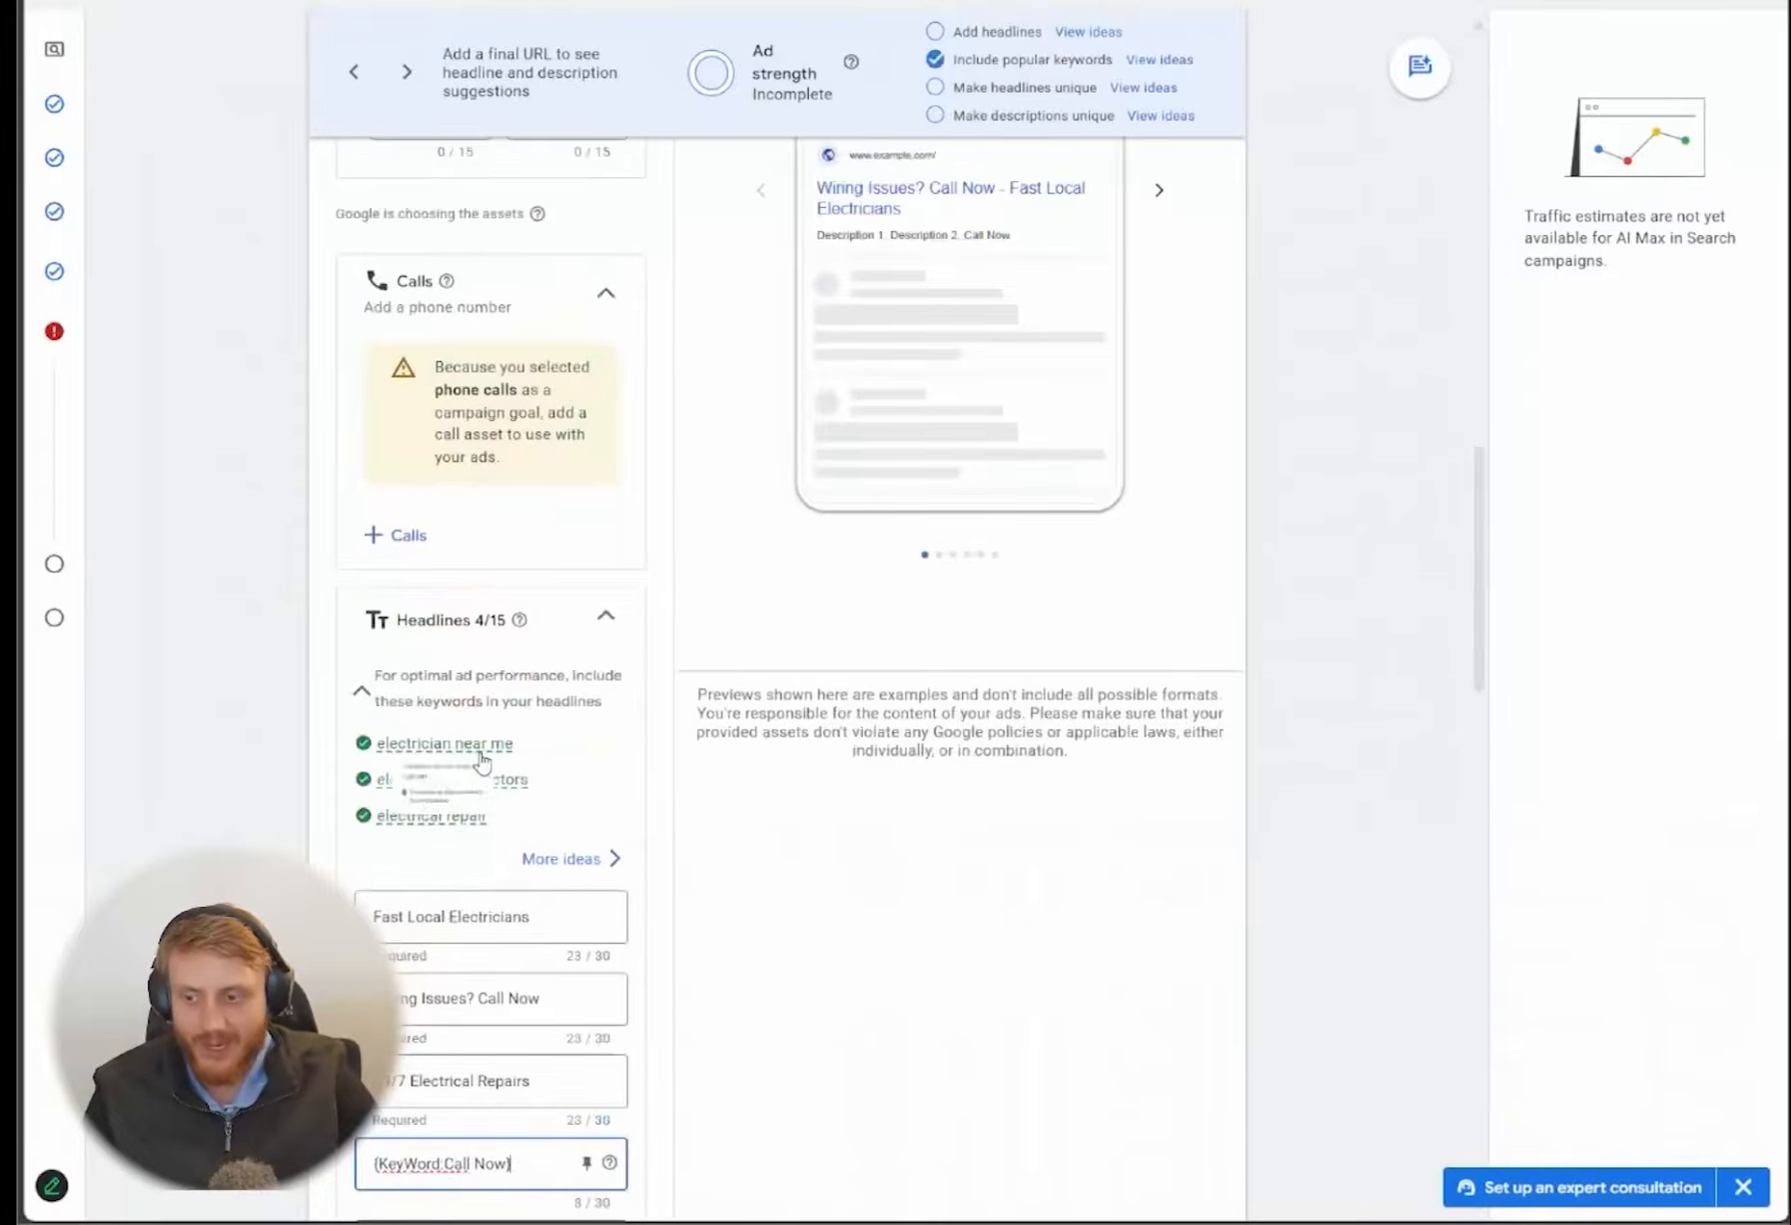
pyautogui.scroll(-5, 647, 761)
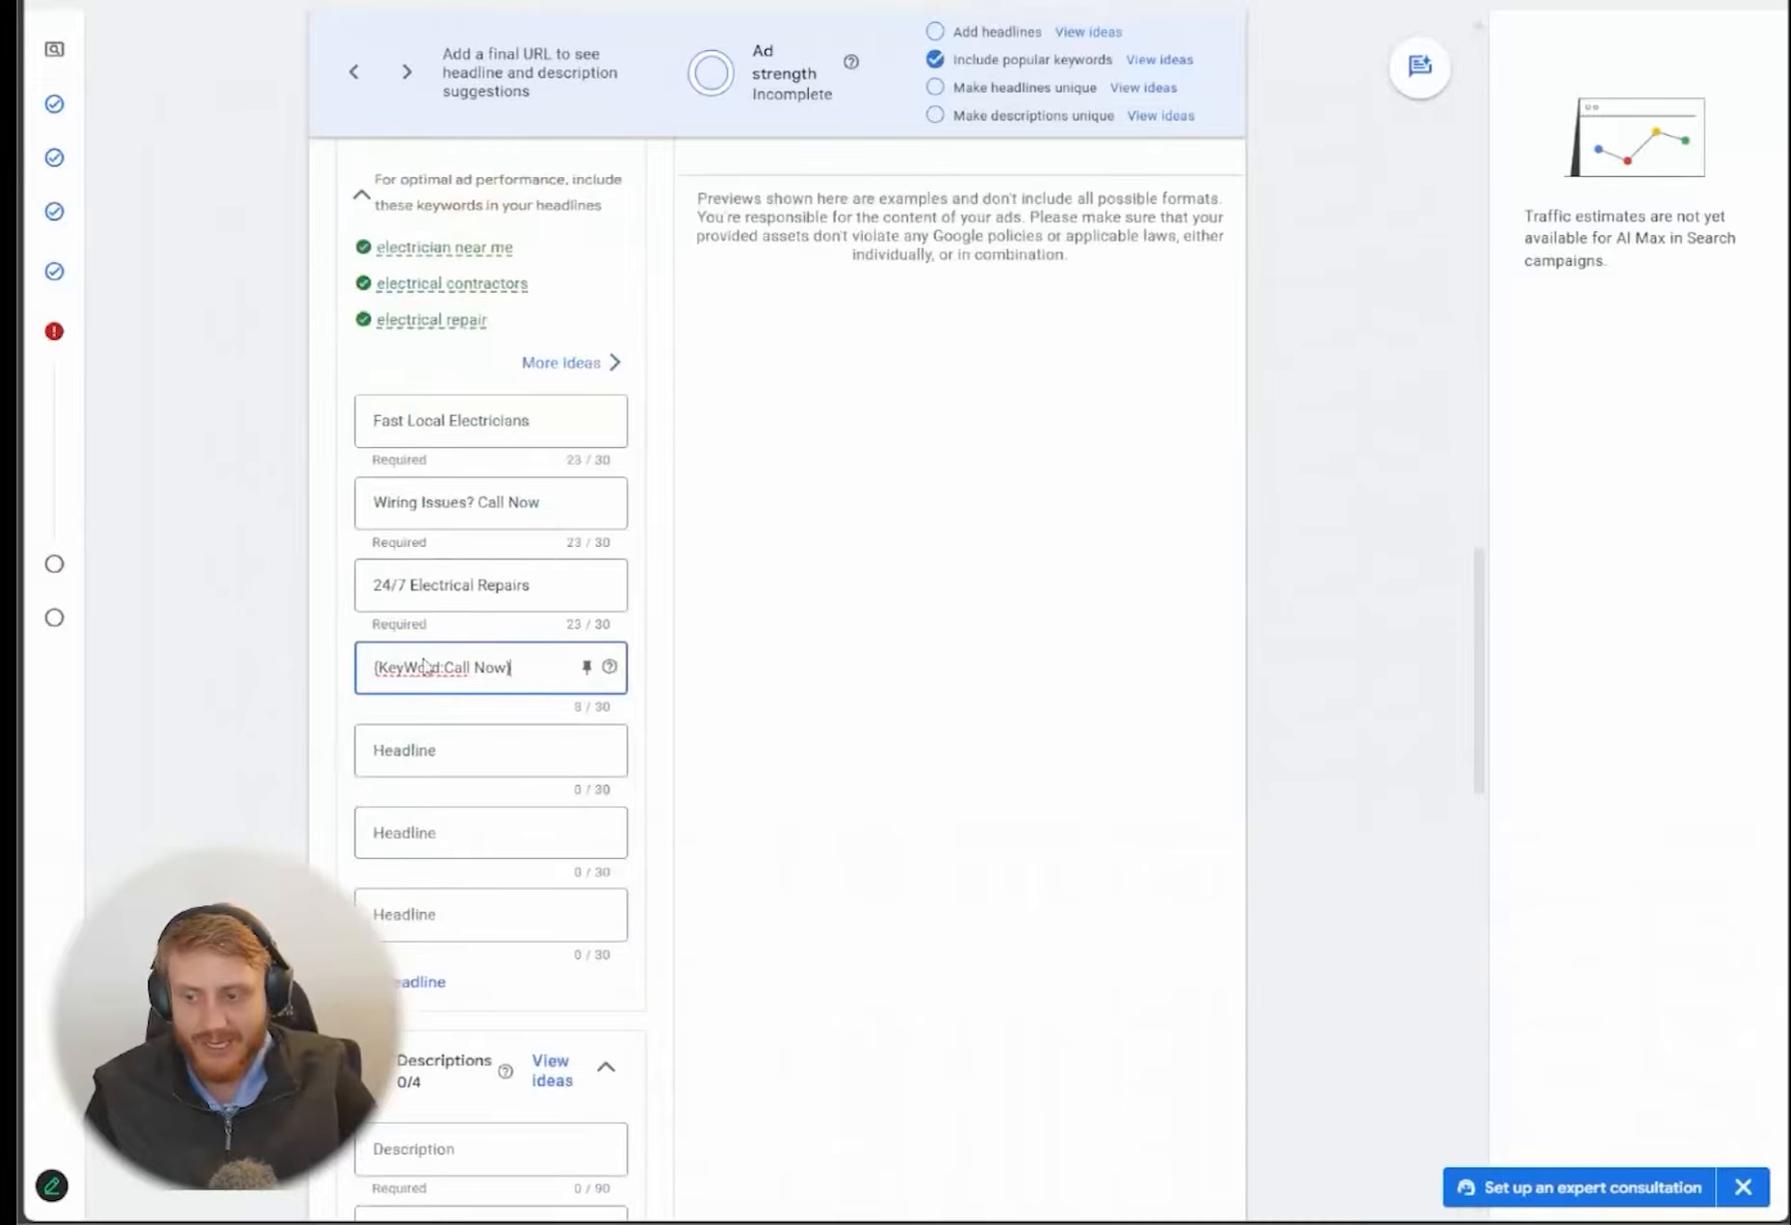
pyautogui.scroll(-2, 481, 674)
pyautogui.scroll(-1, 472, 823)
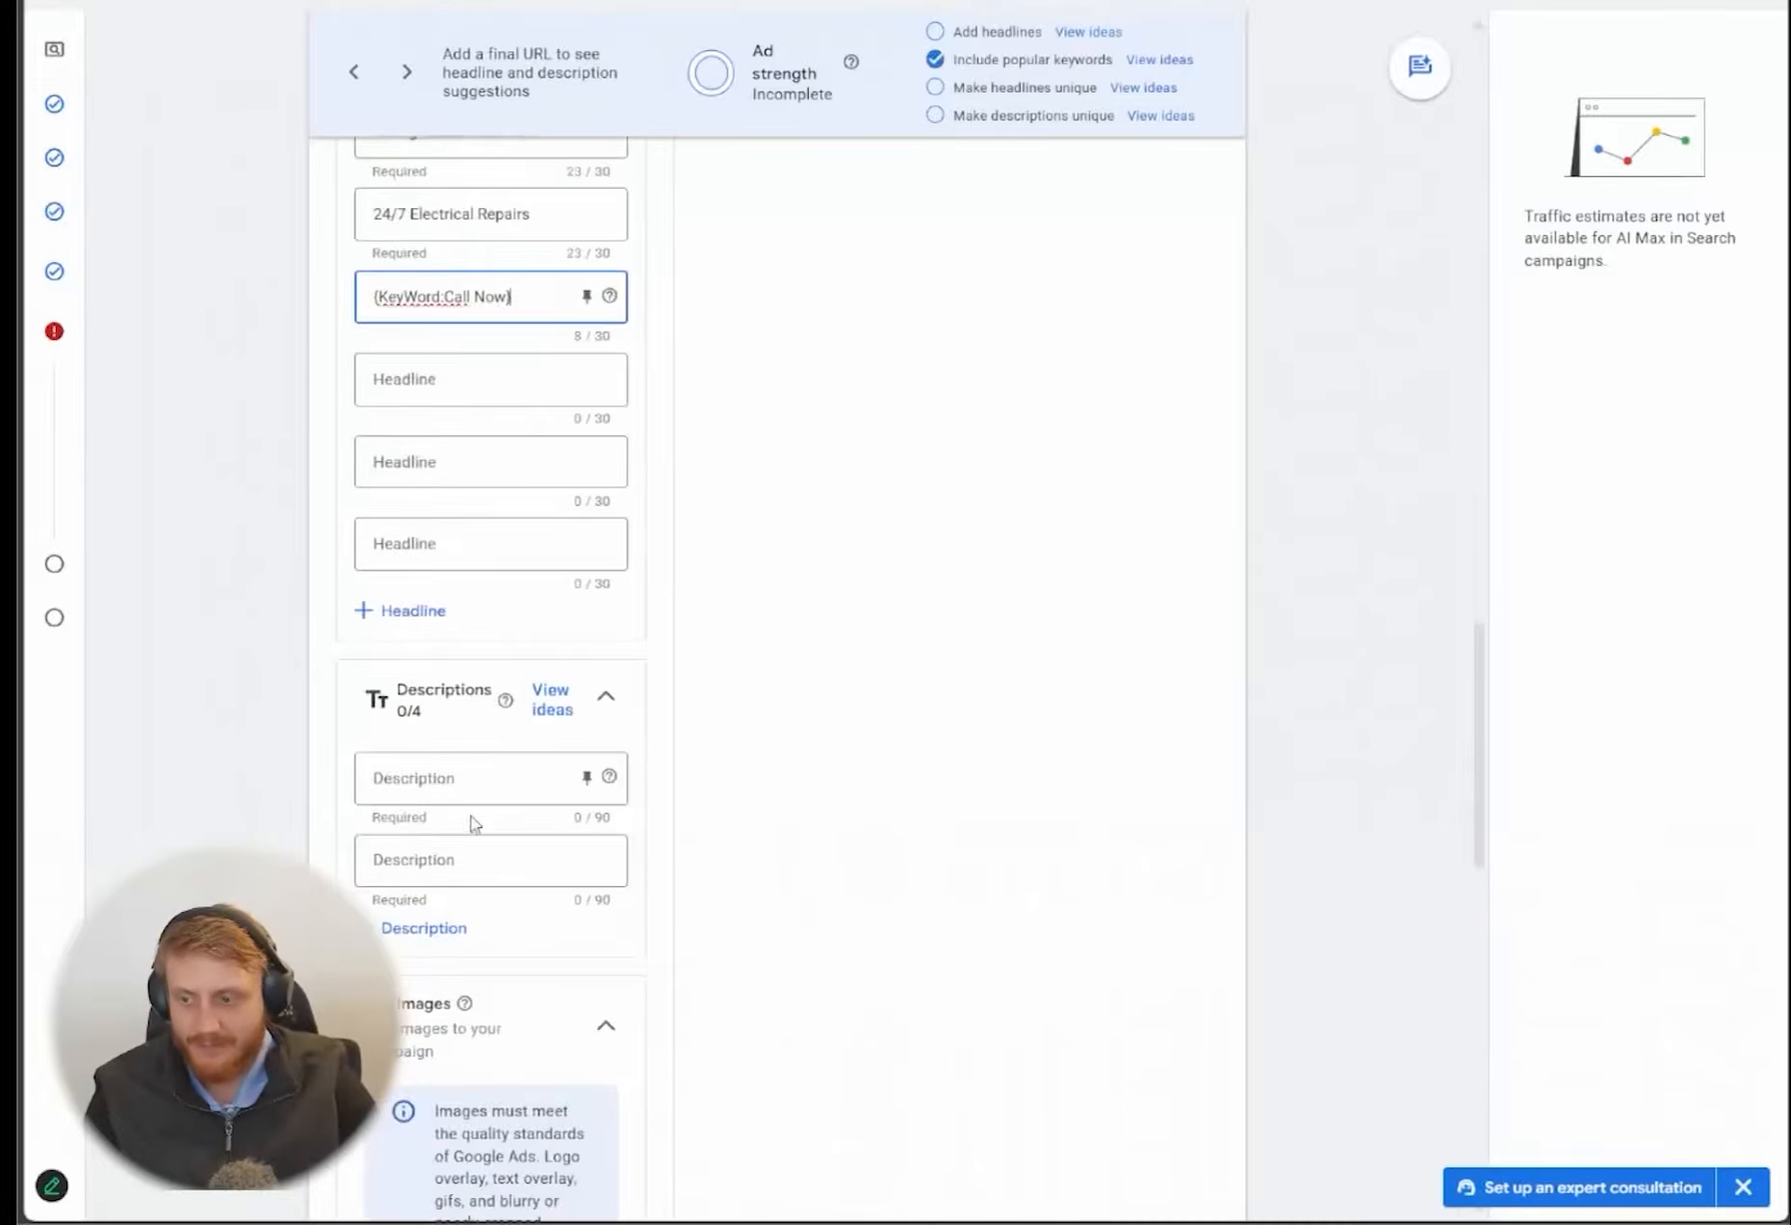
pyautogui.click(471, 777)
pyautogui.hotkey('ctrl', 'Tab')
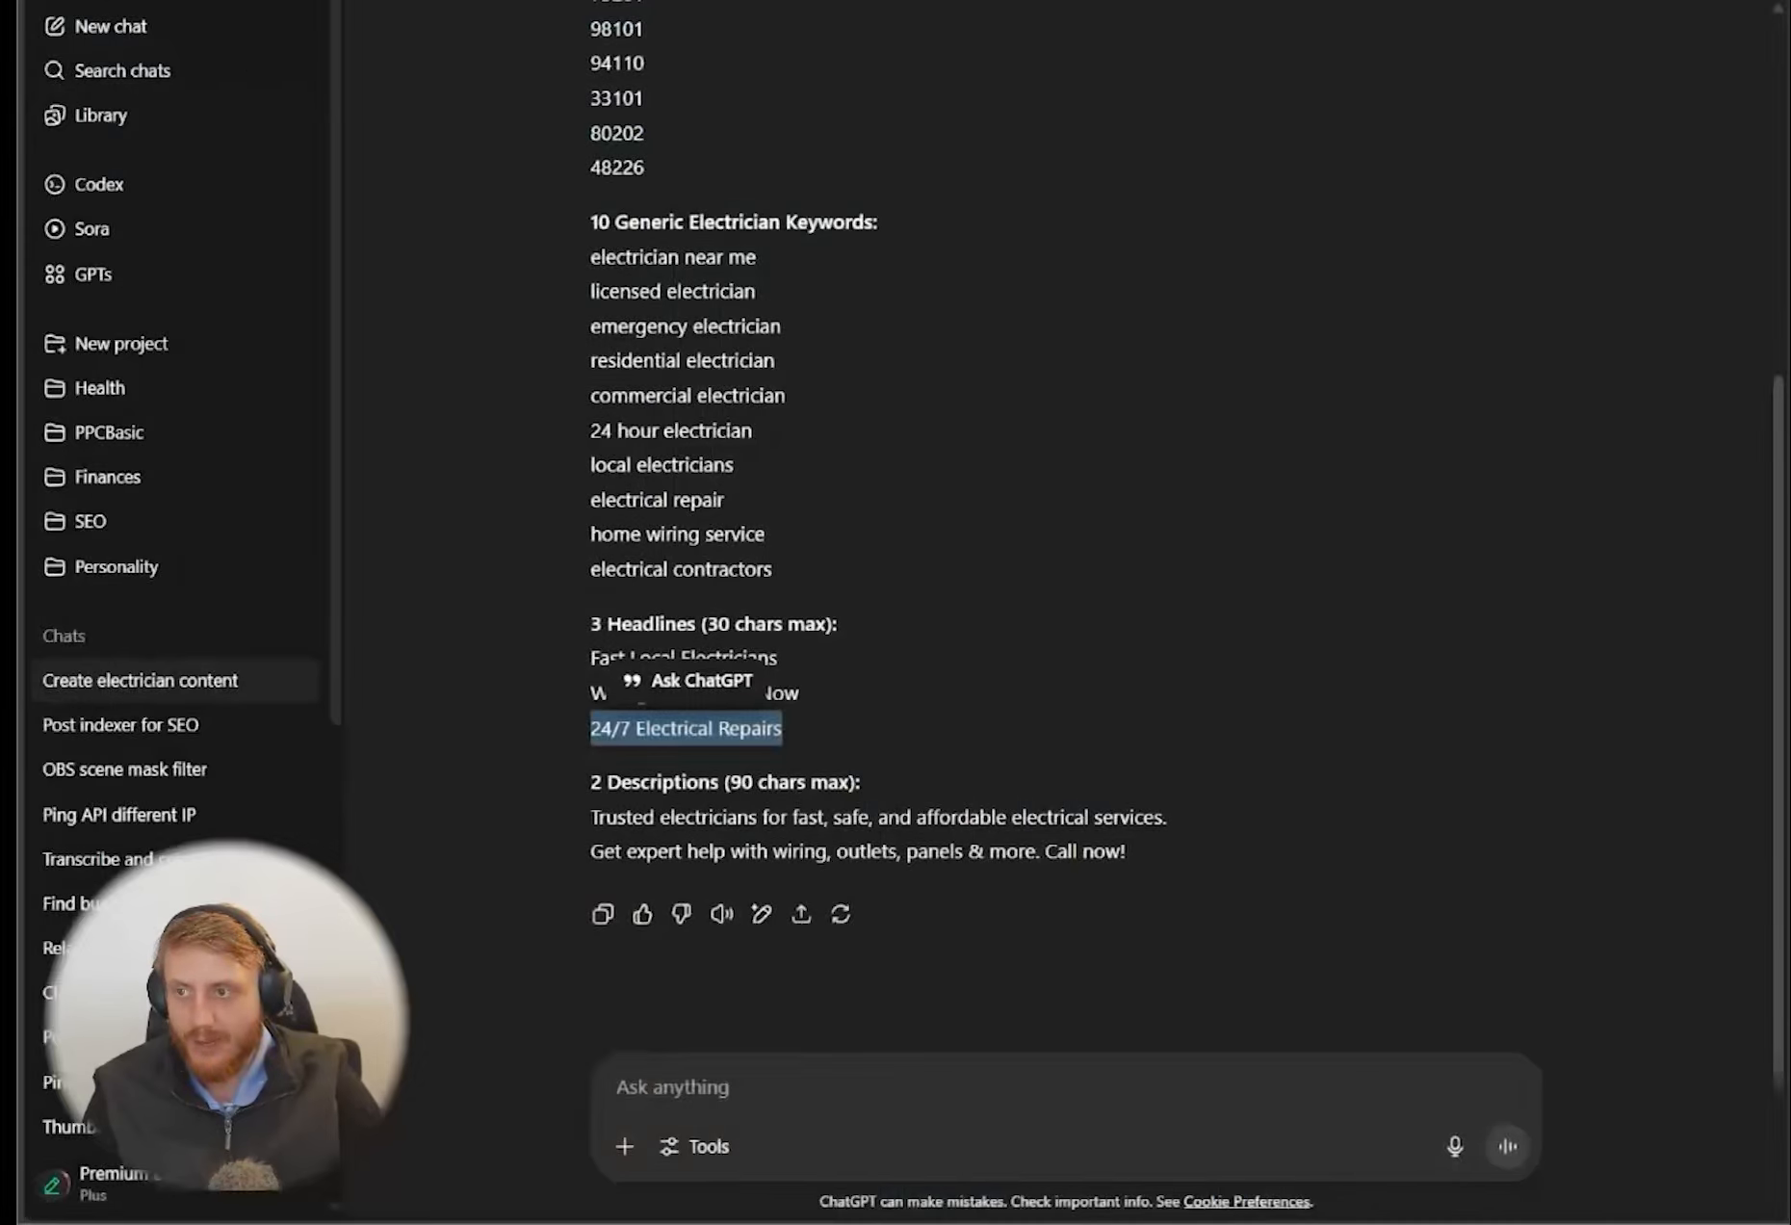
pyautogui.moveTo(1191, 818); pyautogui.dragTo(553, 819)
pyautogui.hotkey('ctrl', 'c')
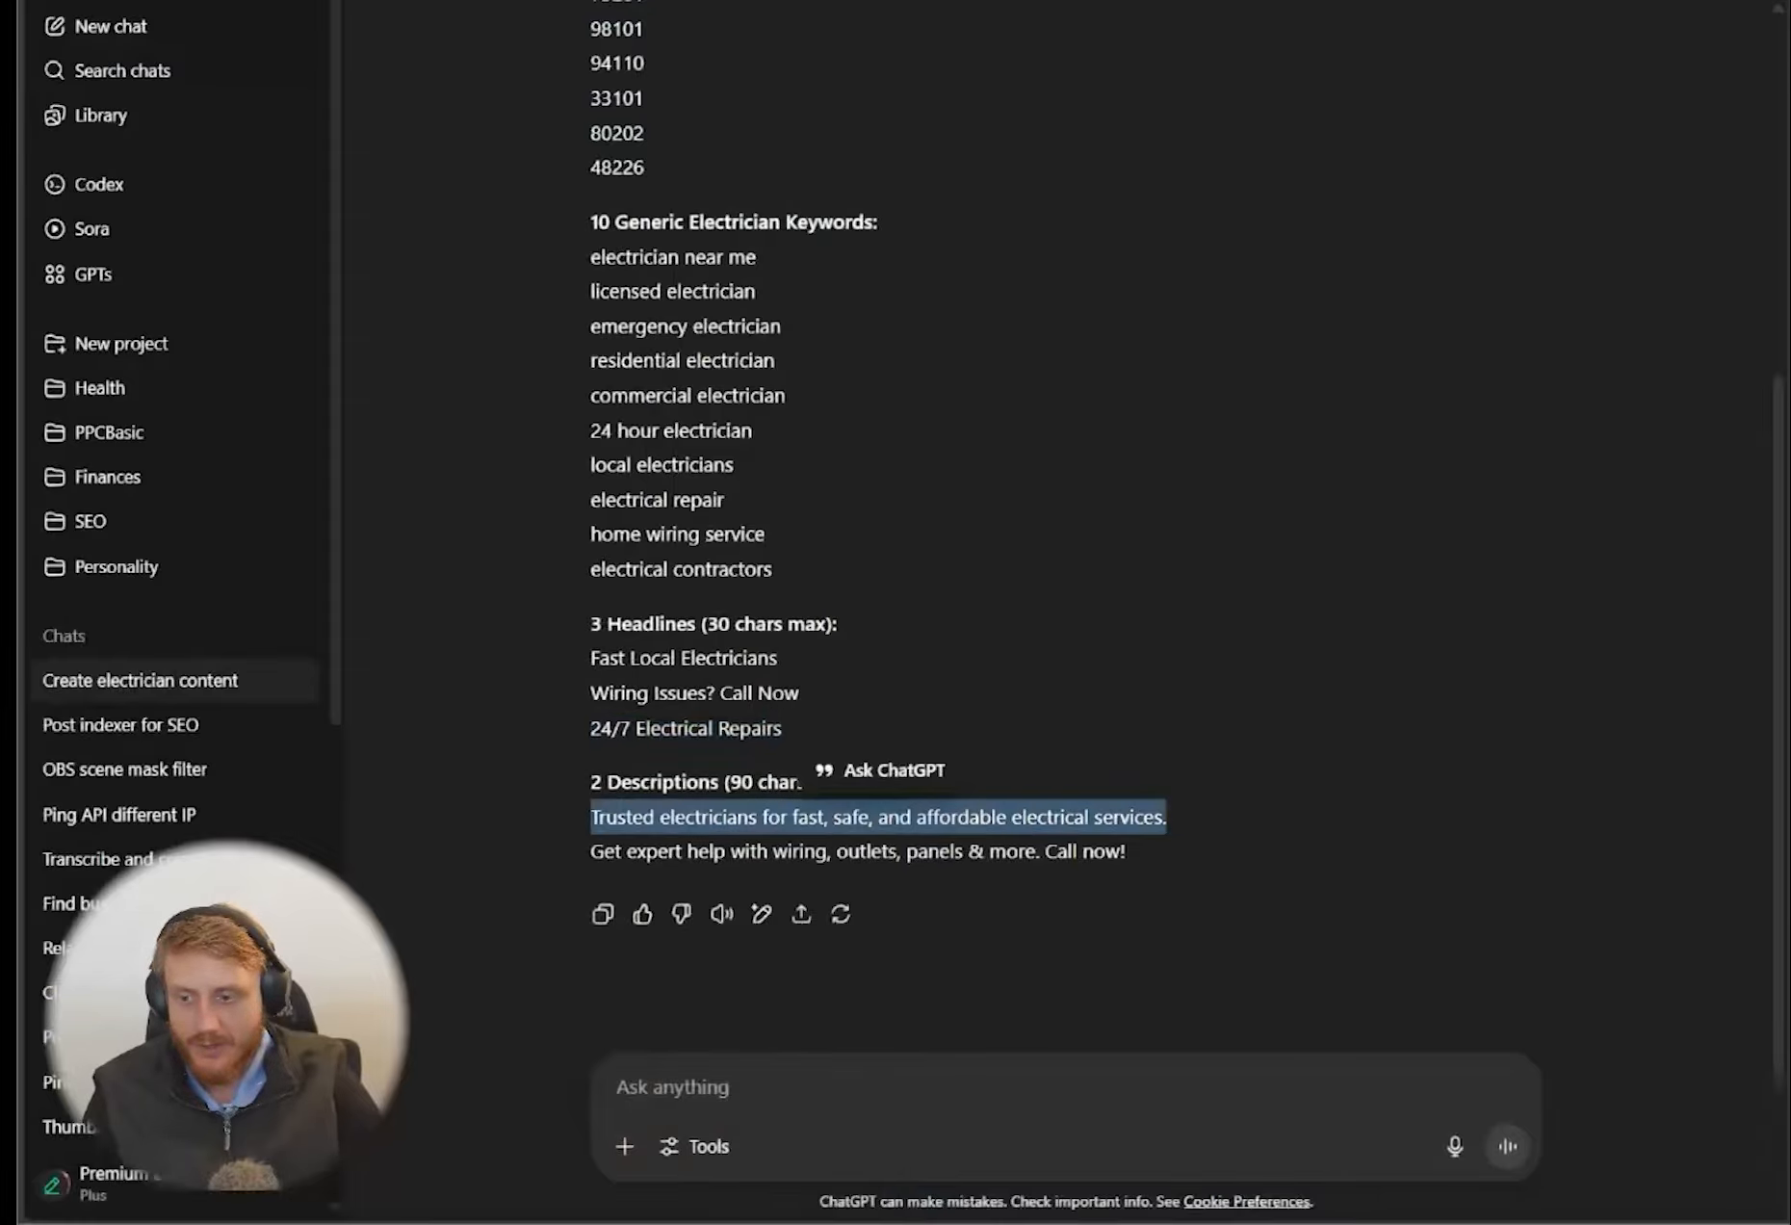
pyautogui.hotkey('ctrl', 'Tab')
pyautogui.hotkey('ctrl', 'v')
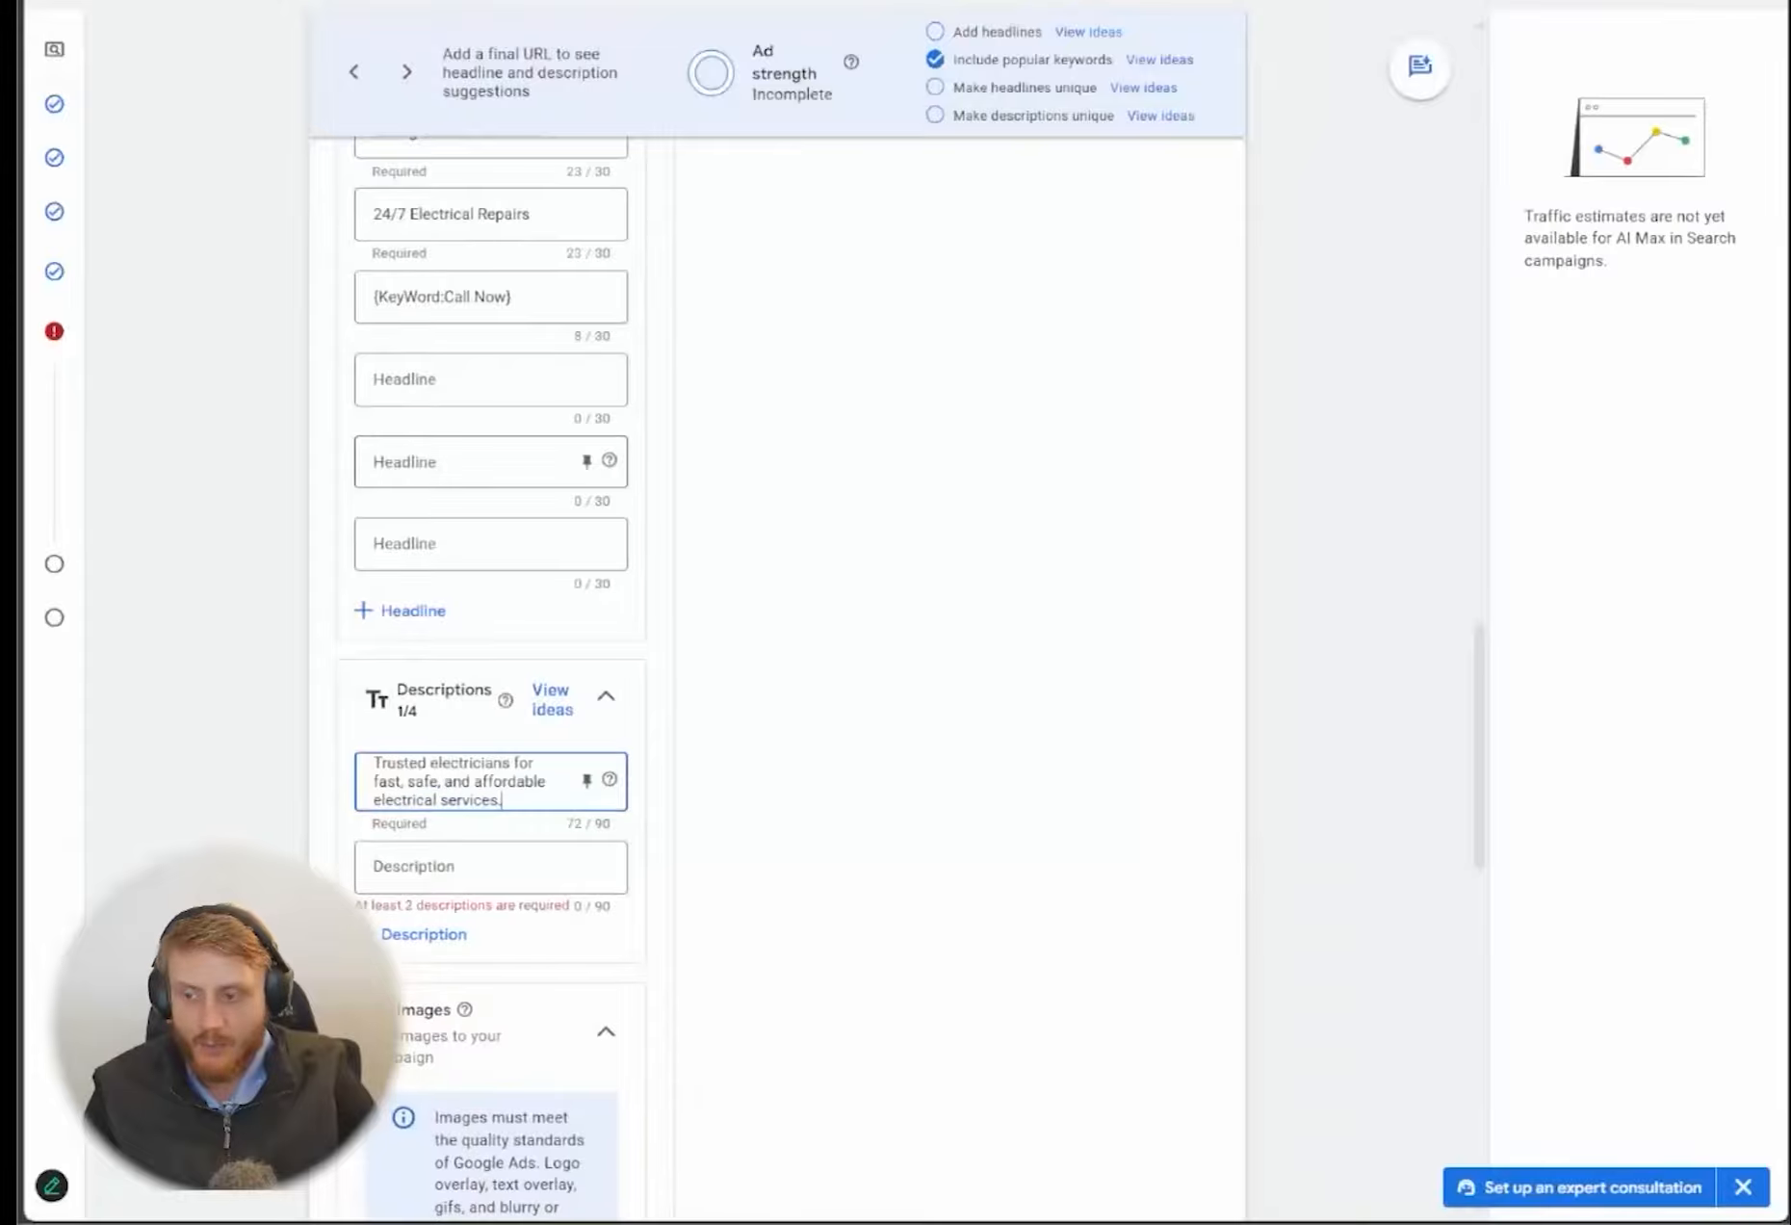
# Copy "Get expert help with wiring, outlets, panels & more. Call now!" from ChatGPT into the ad's second description
pyautogui.hotkey('ctrl', 'Tab')
pyautogui.moveTo(1173, 860); pyautogui.dragTo(585, 853)
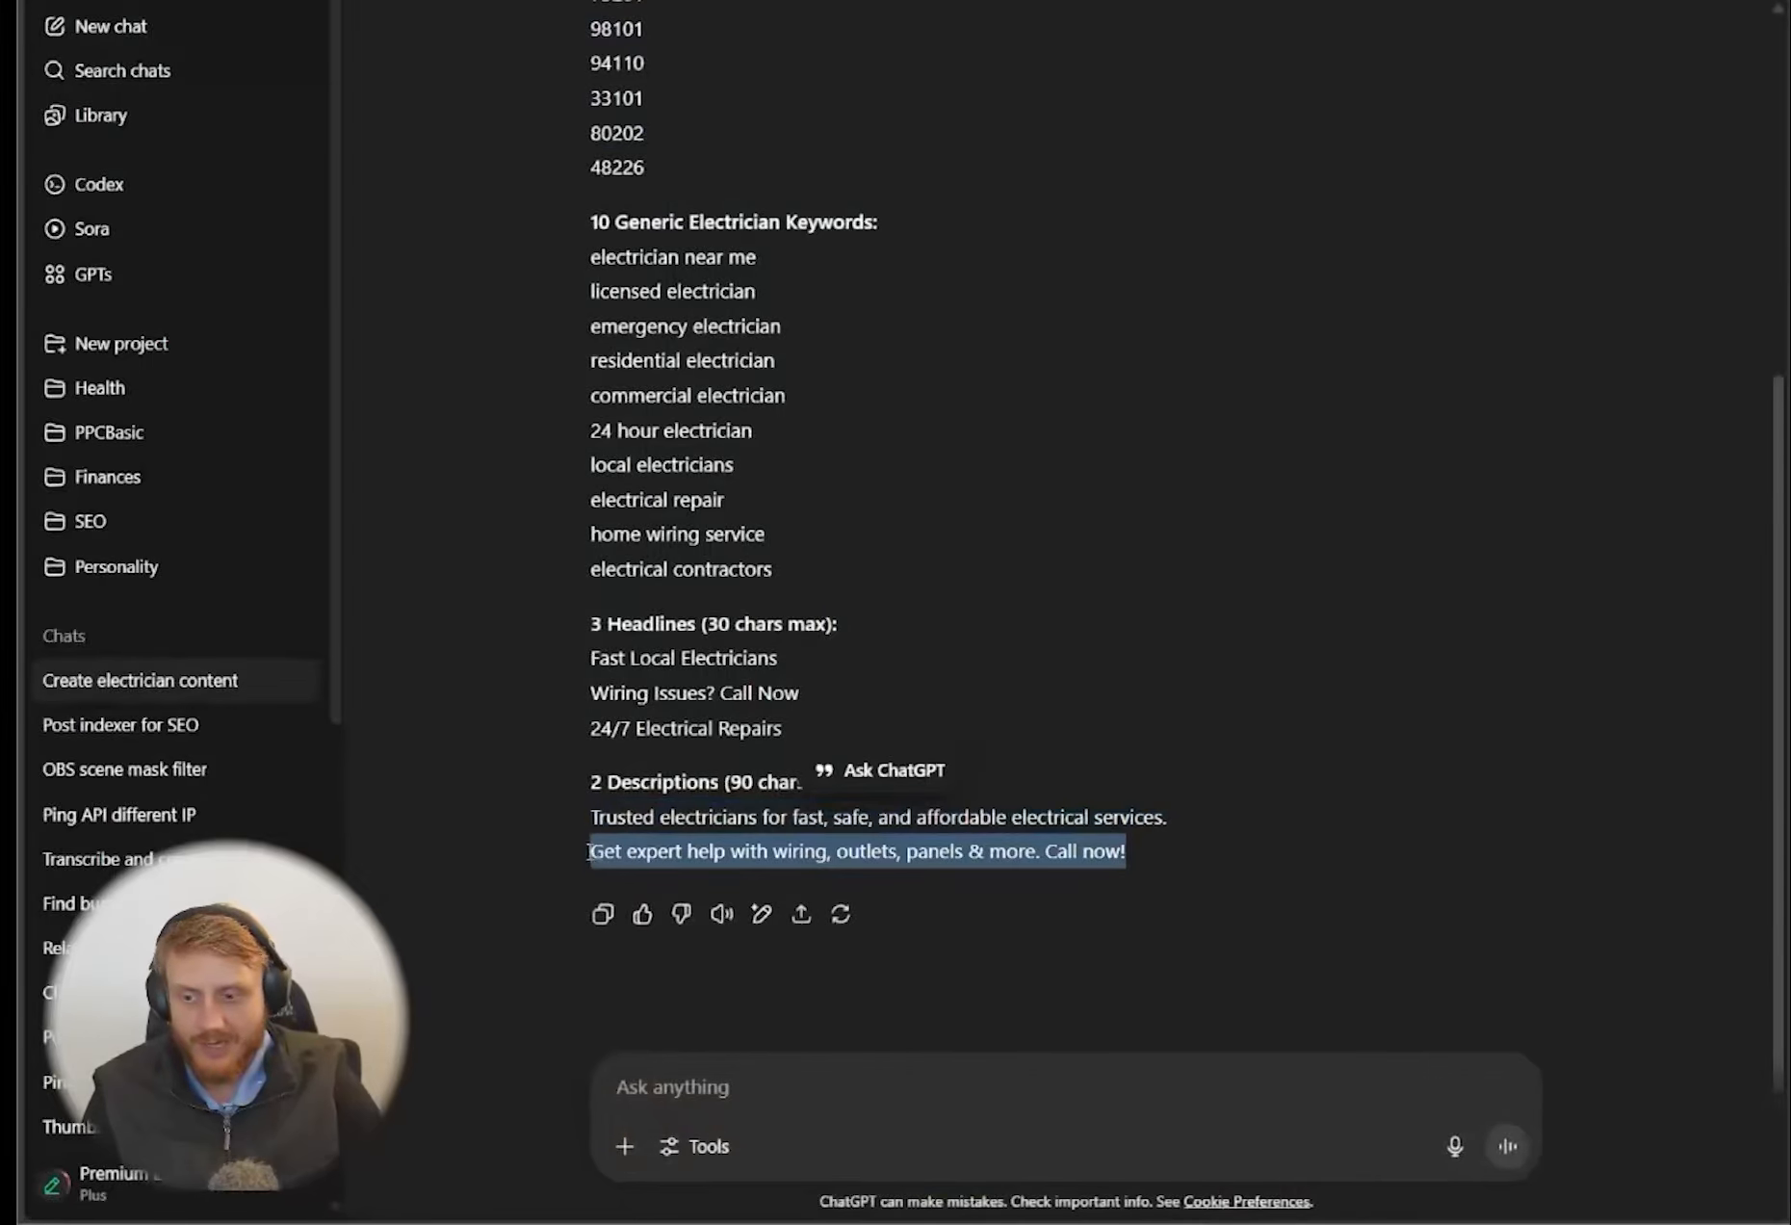
pyautogui.rightClick(590, 851)
pyautogui.hotkey('ctrl', 'c')
pyautogui.hotkey('ctrl', 'Tab')
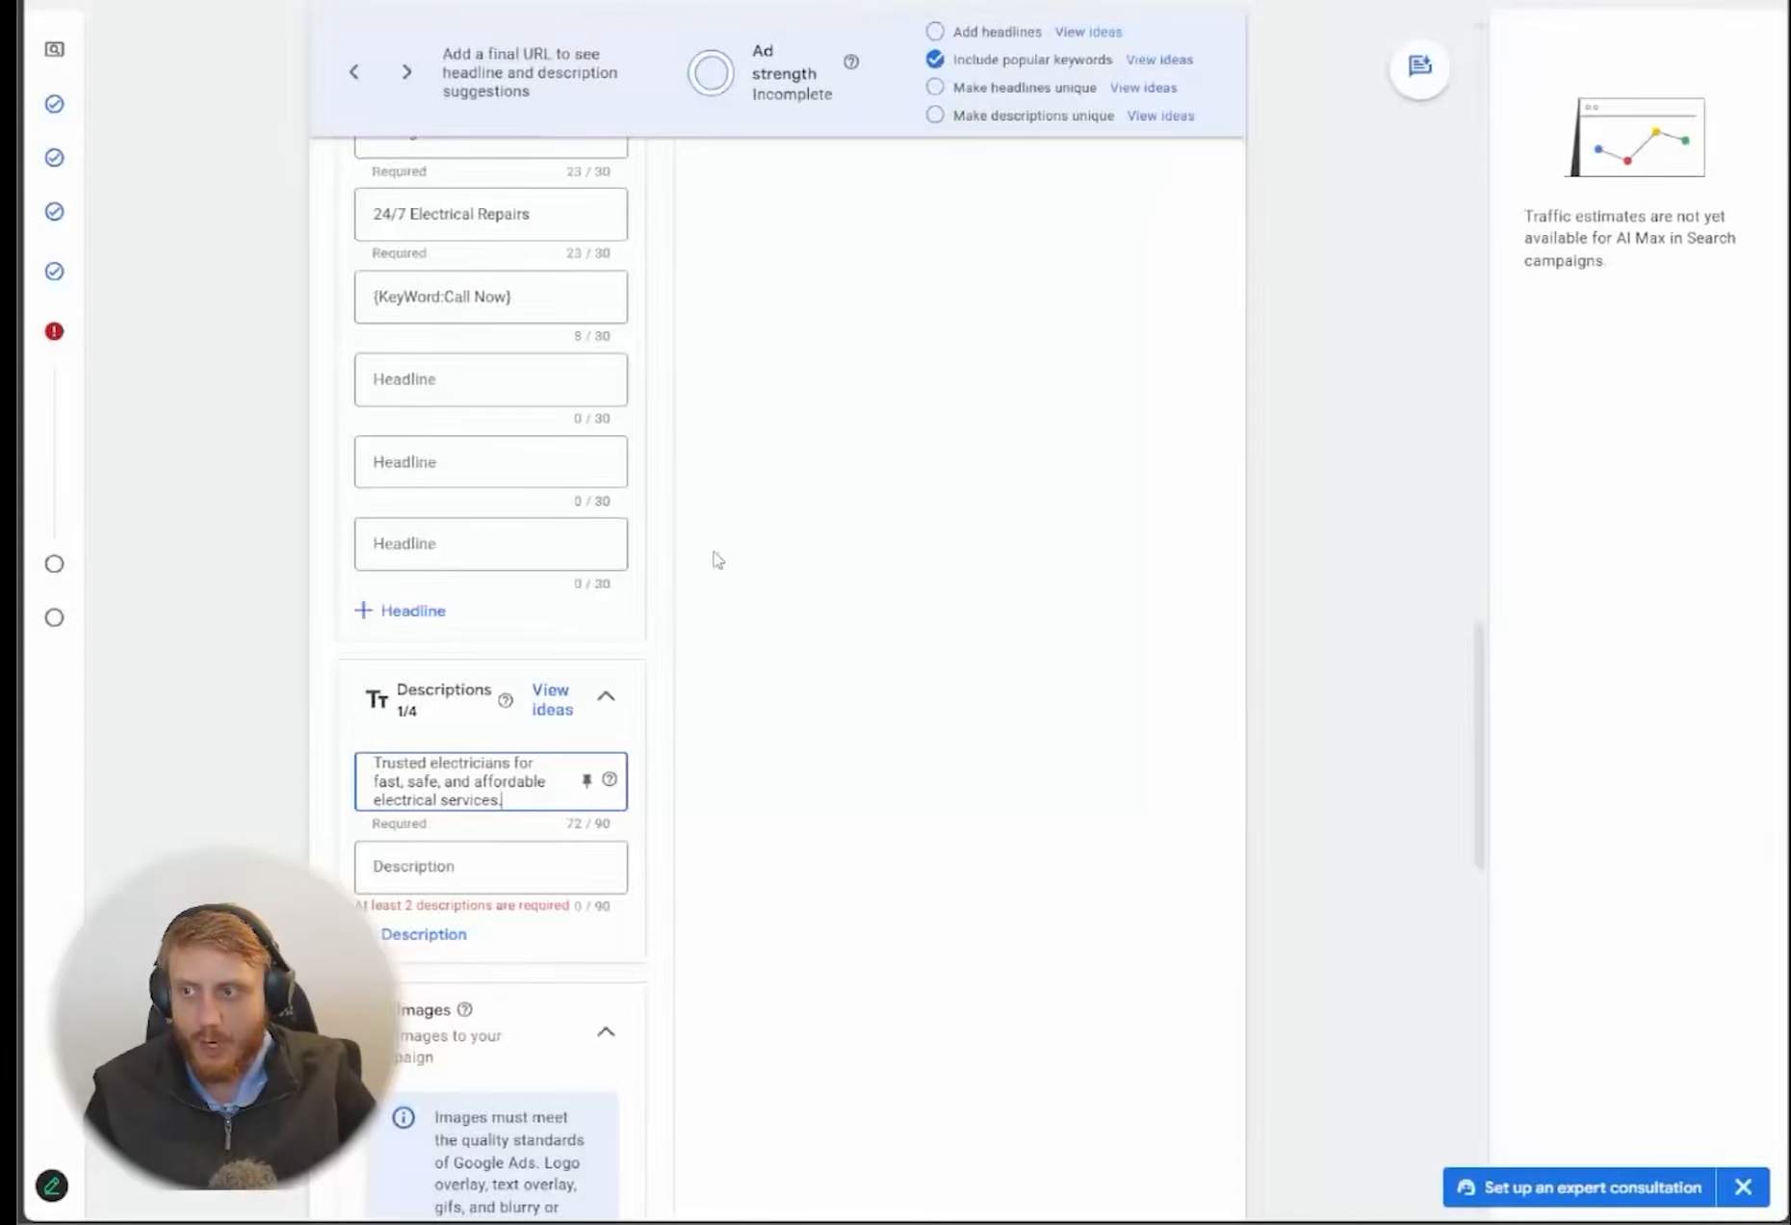
pyautogui.click(456, 864)
pyautogui.hotkey('ctrl', 'v')
pyautogui.click(196, 782)
pyautogui.scroll(-3, 196, 782)
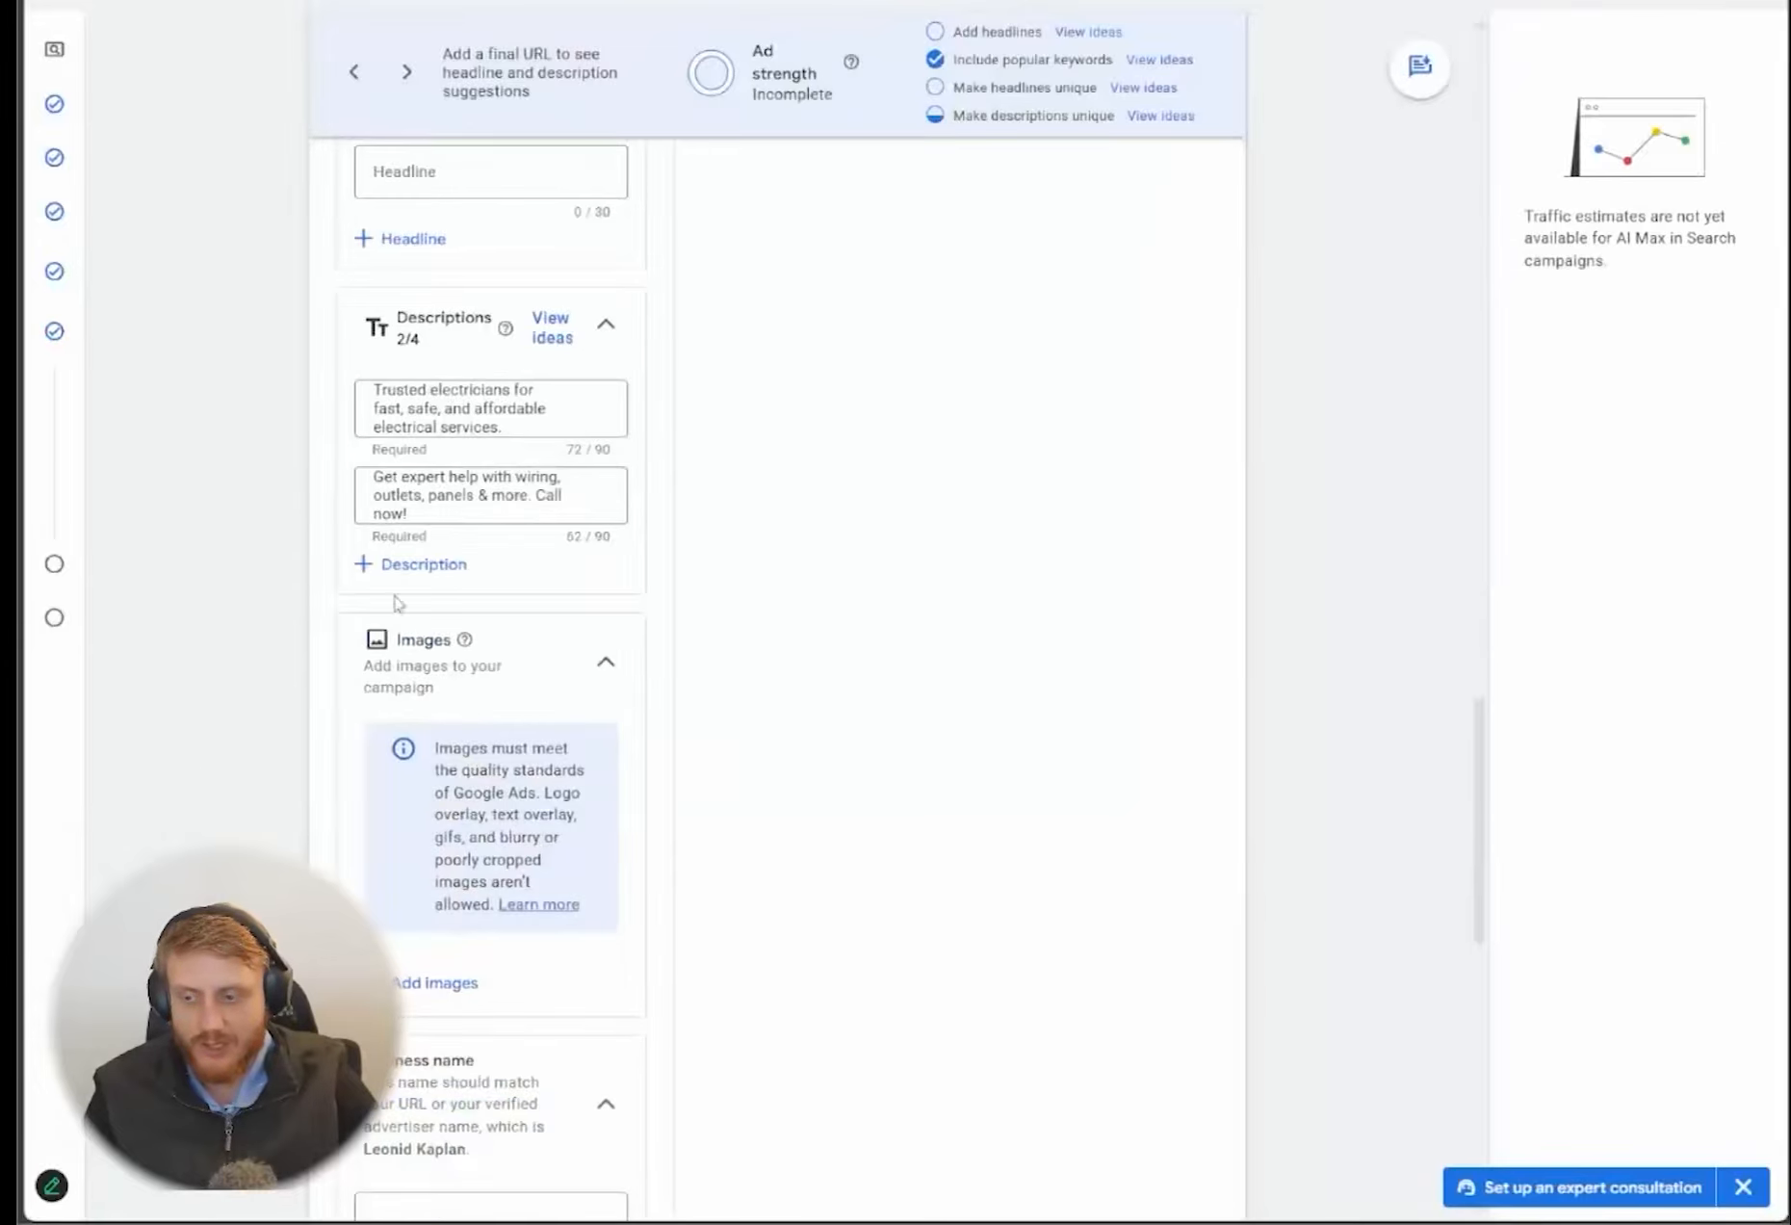
pyautogui.hotkey('ctrl', '+')
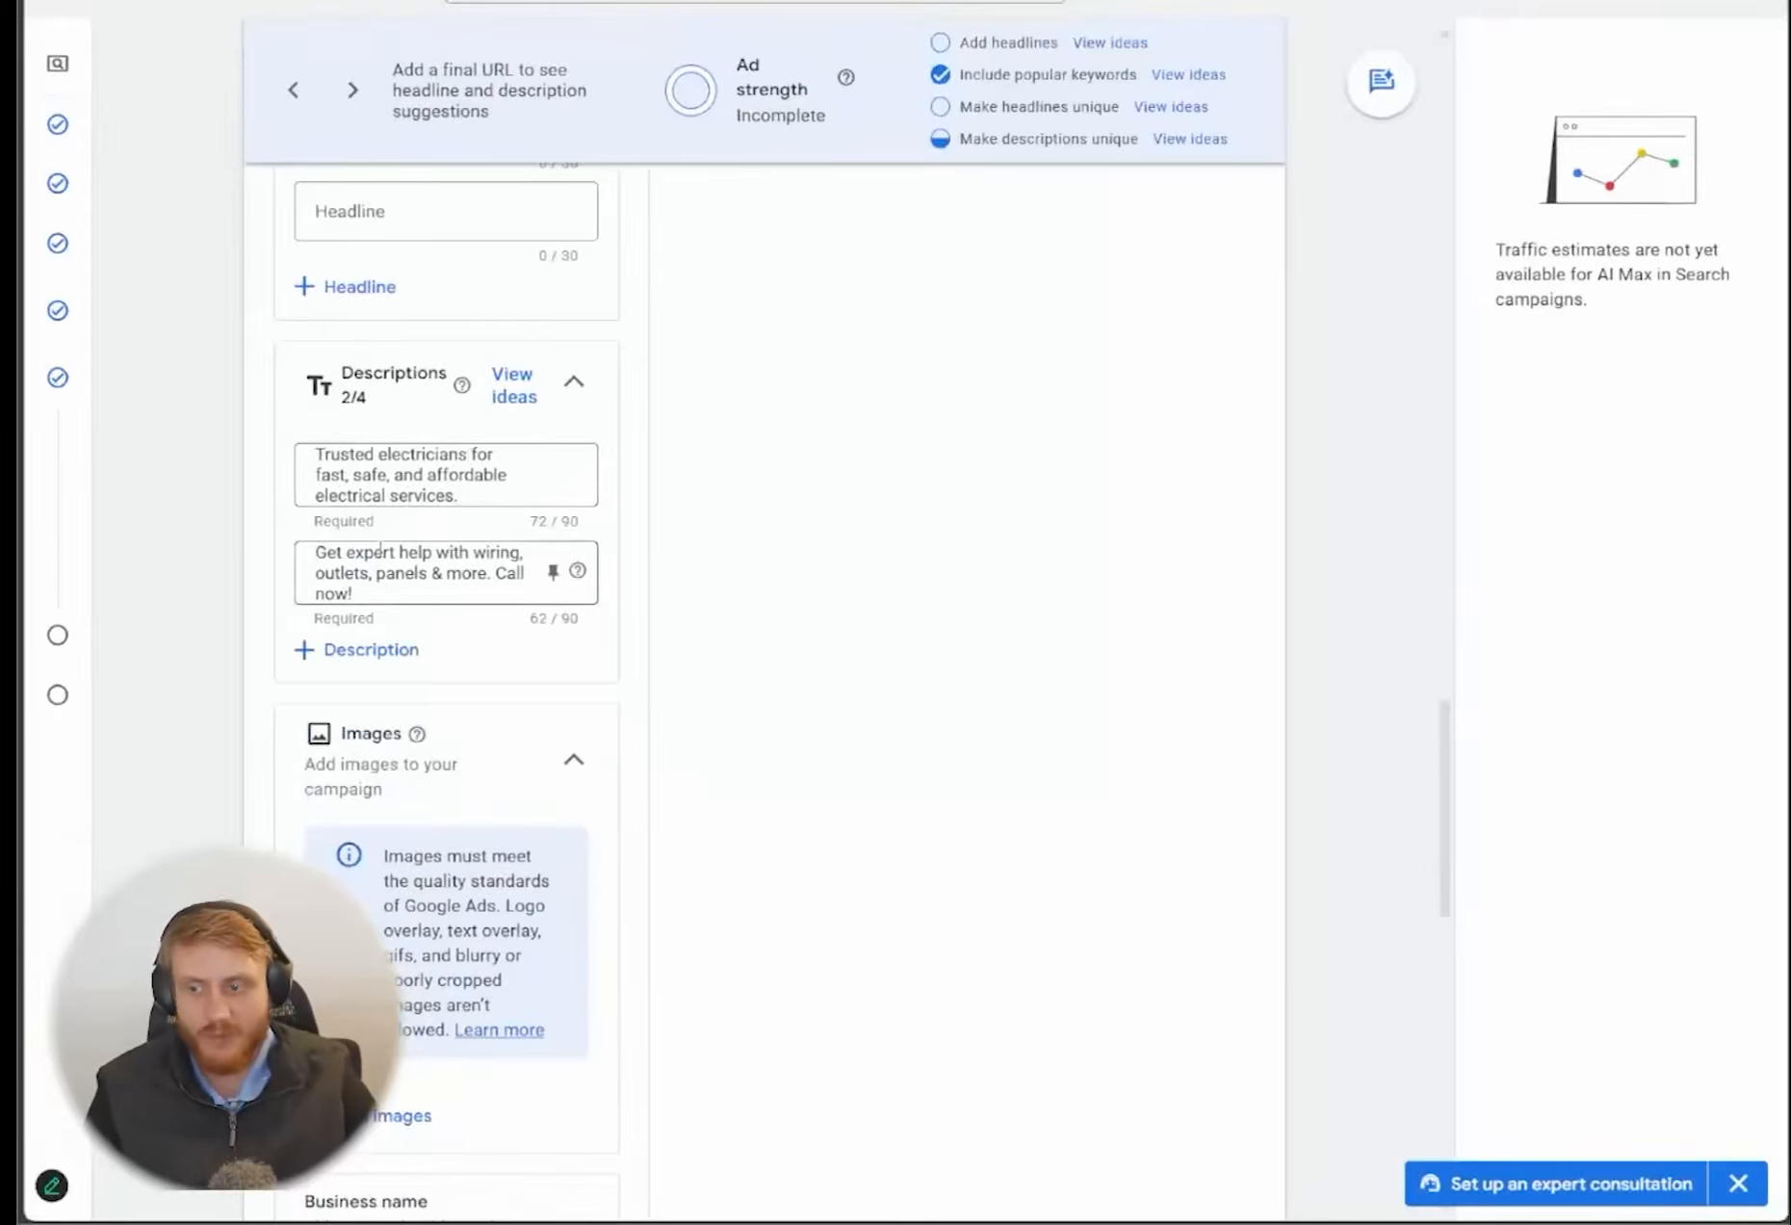
# Switch to ChatGPT and send the prompt "make the ads aggresive, and title case"
pyautogui.hotkey('alt', 'Tab')
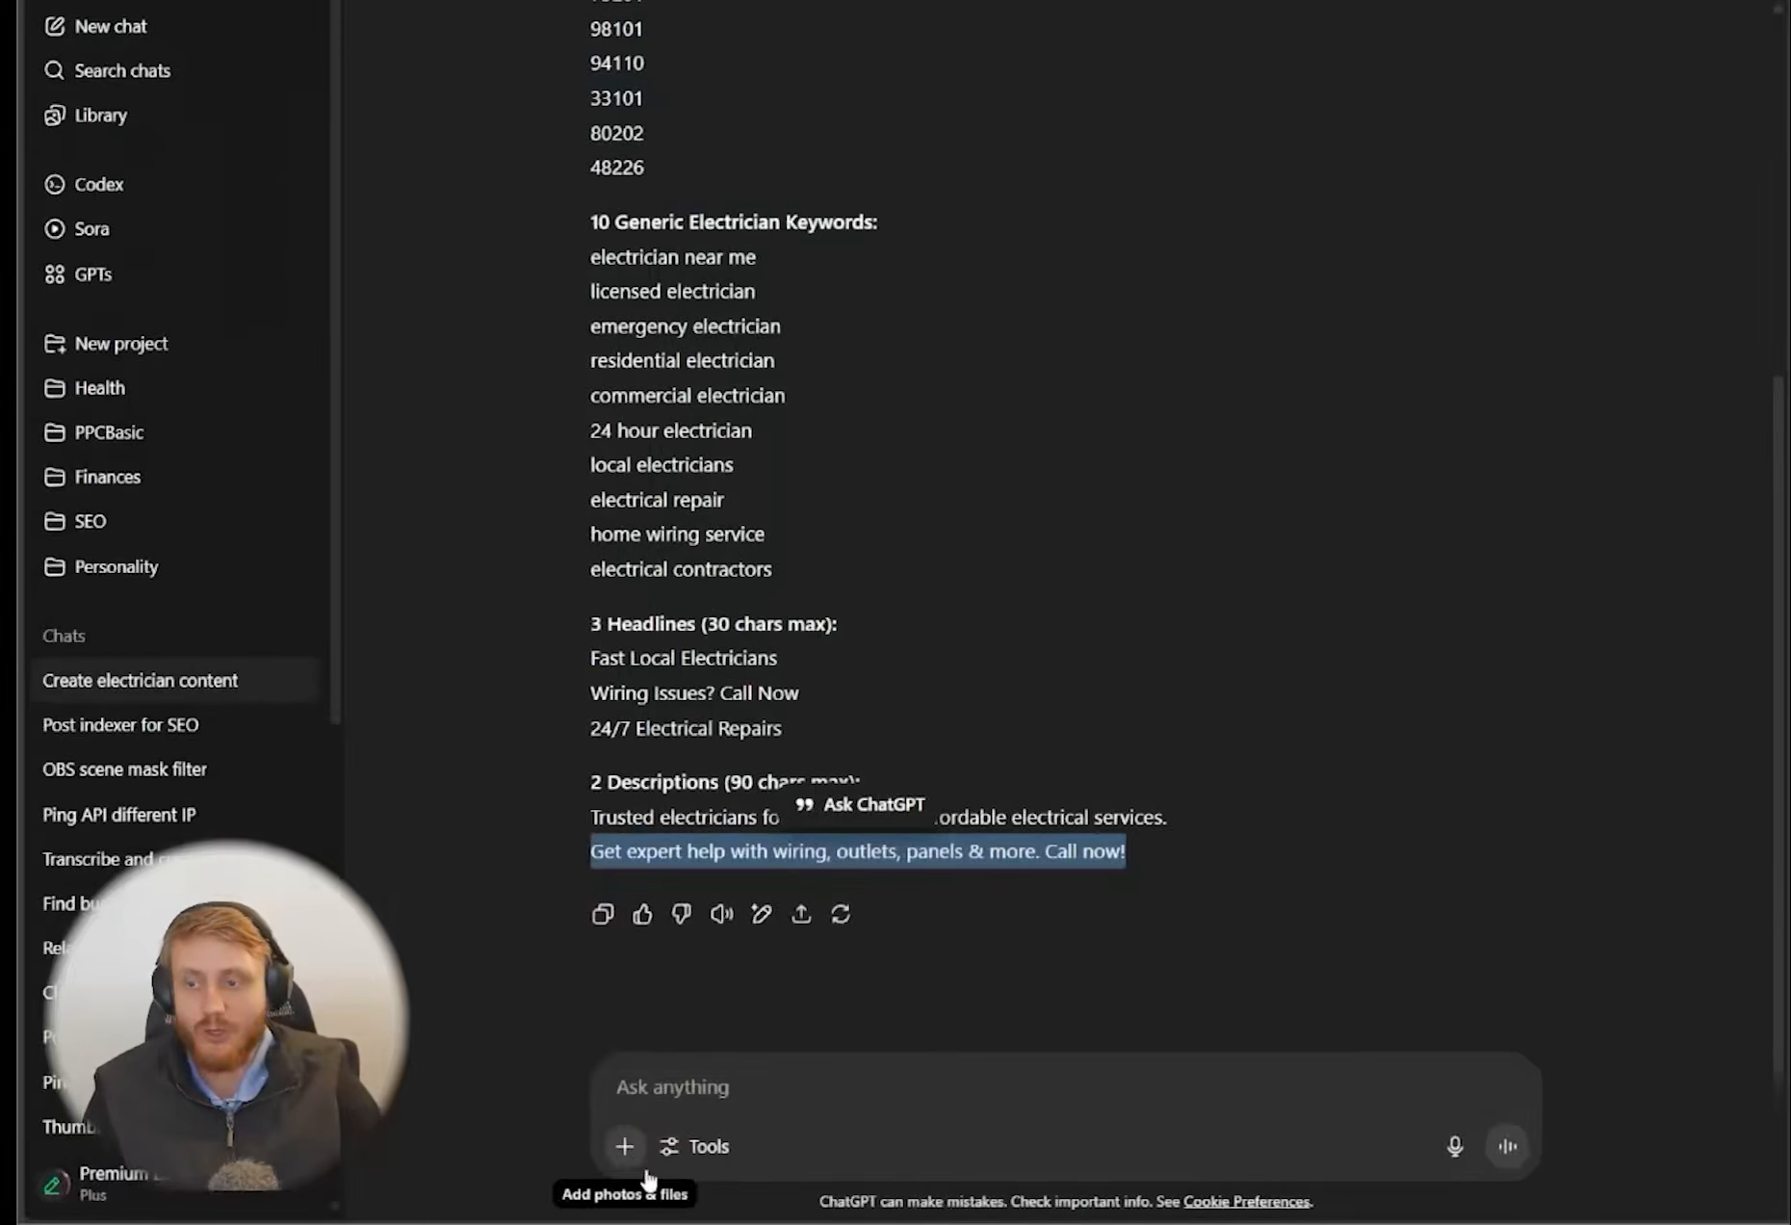
pyautogui.click(615, 1085)
pyautogui.write('make ')
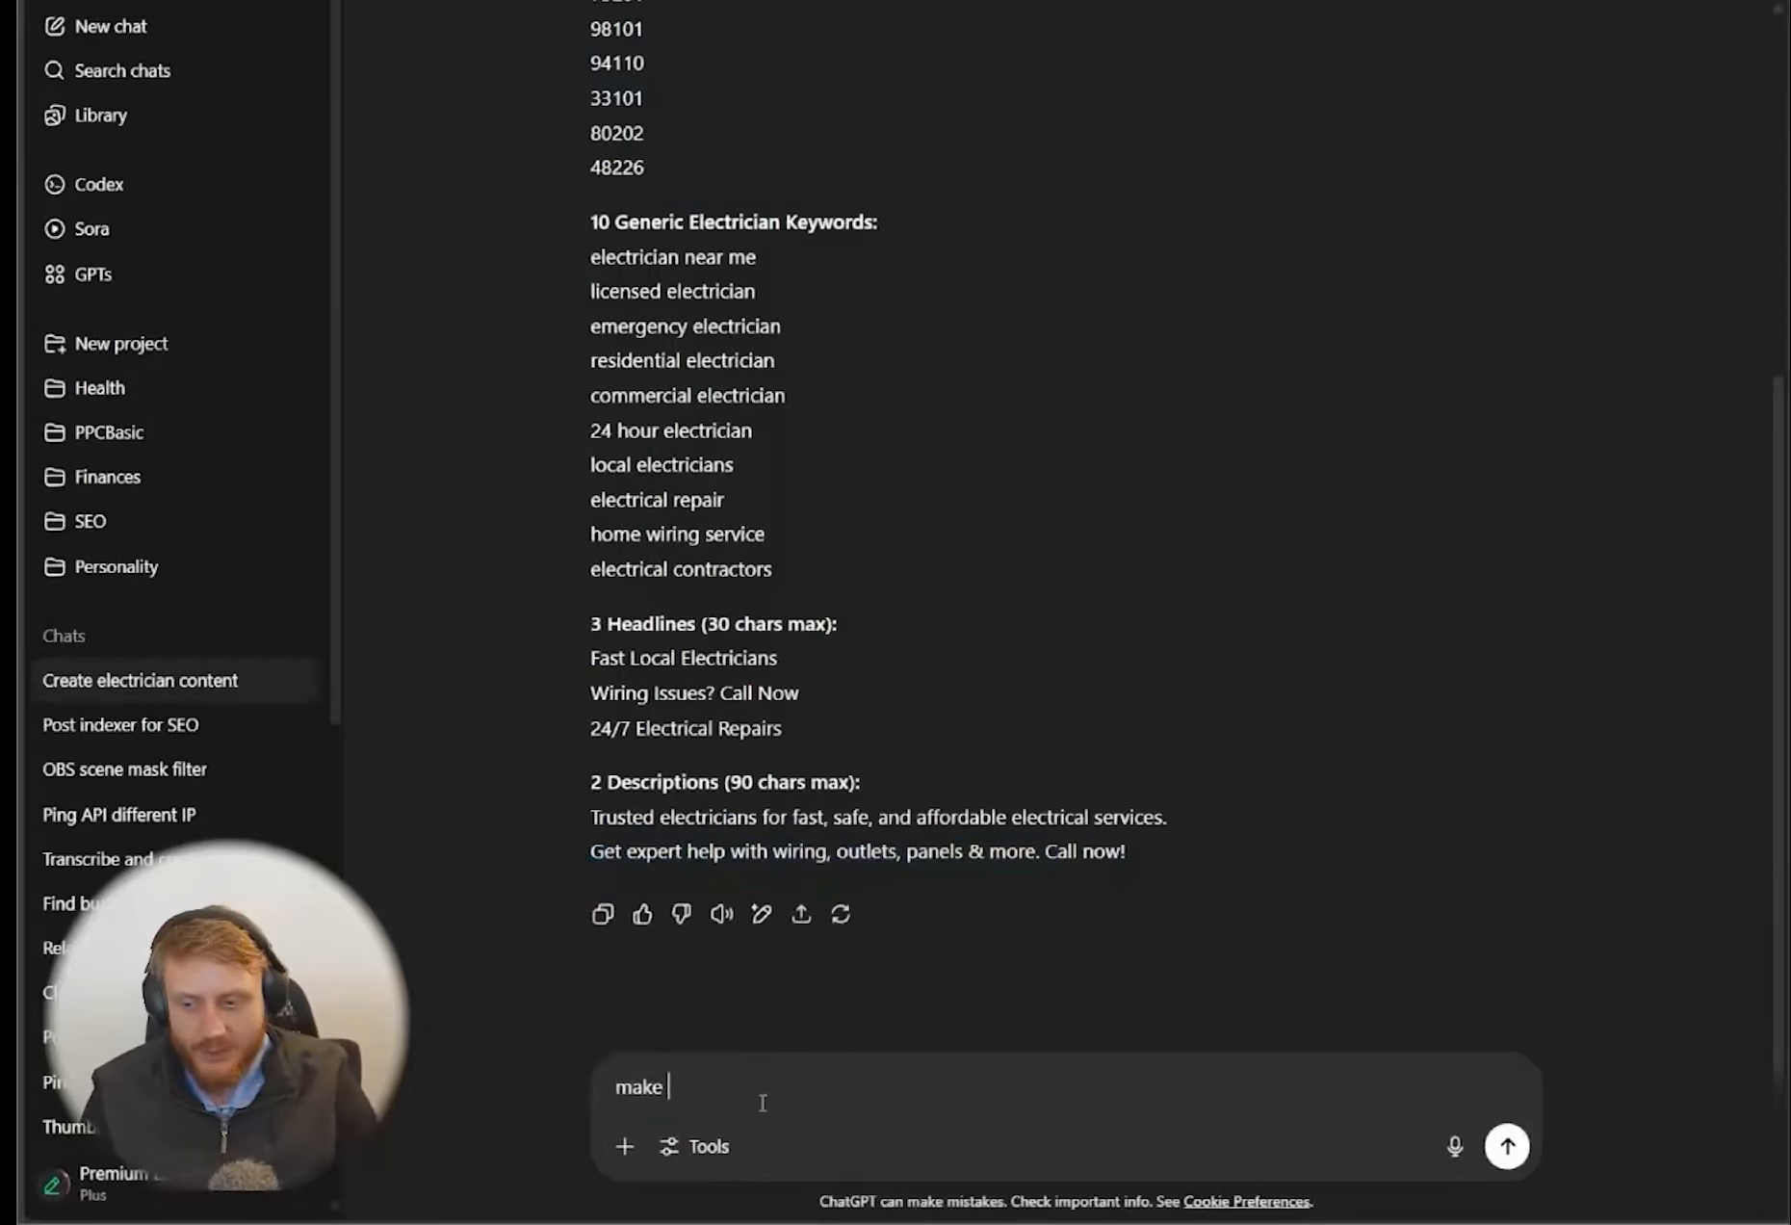
pyautogui.write('the ads a')
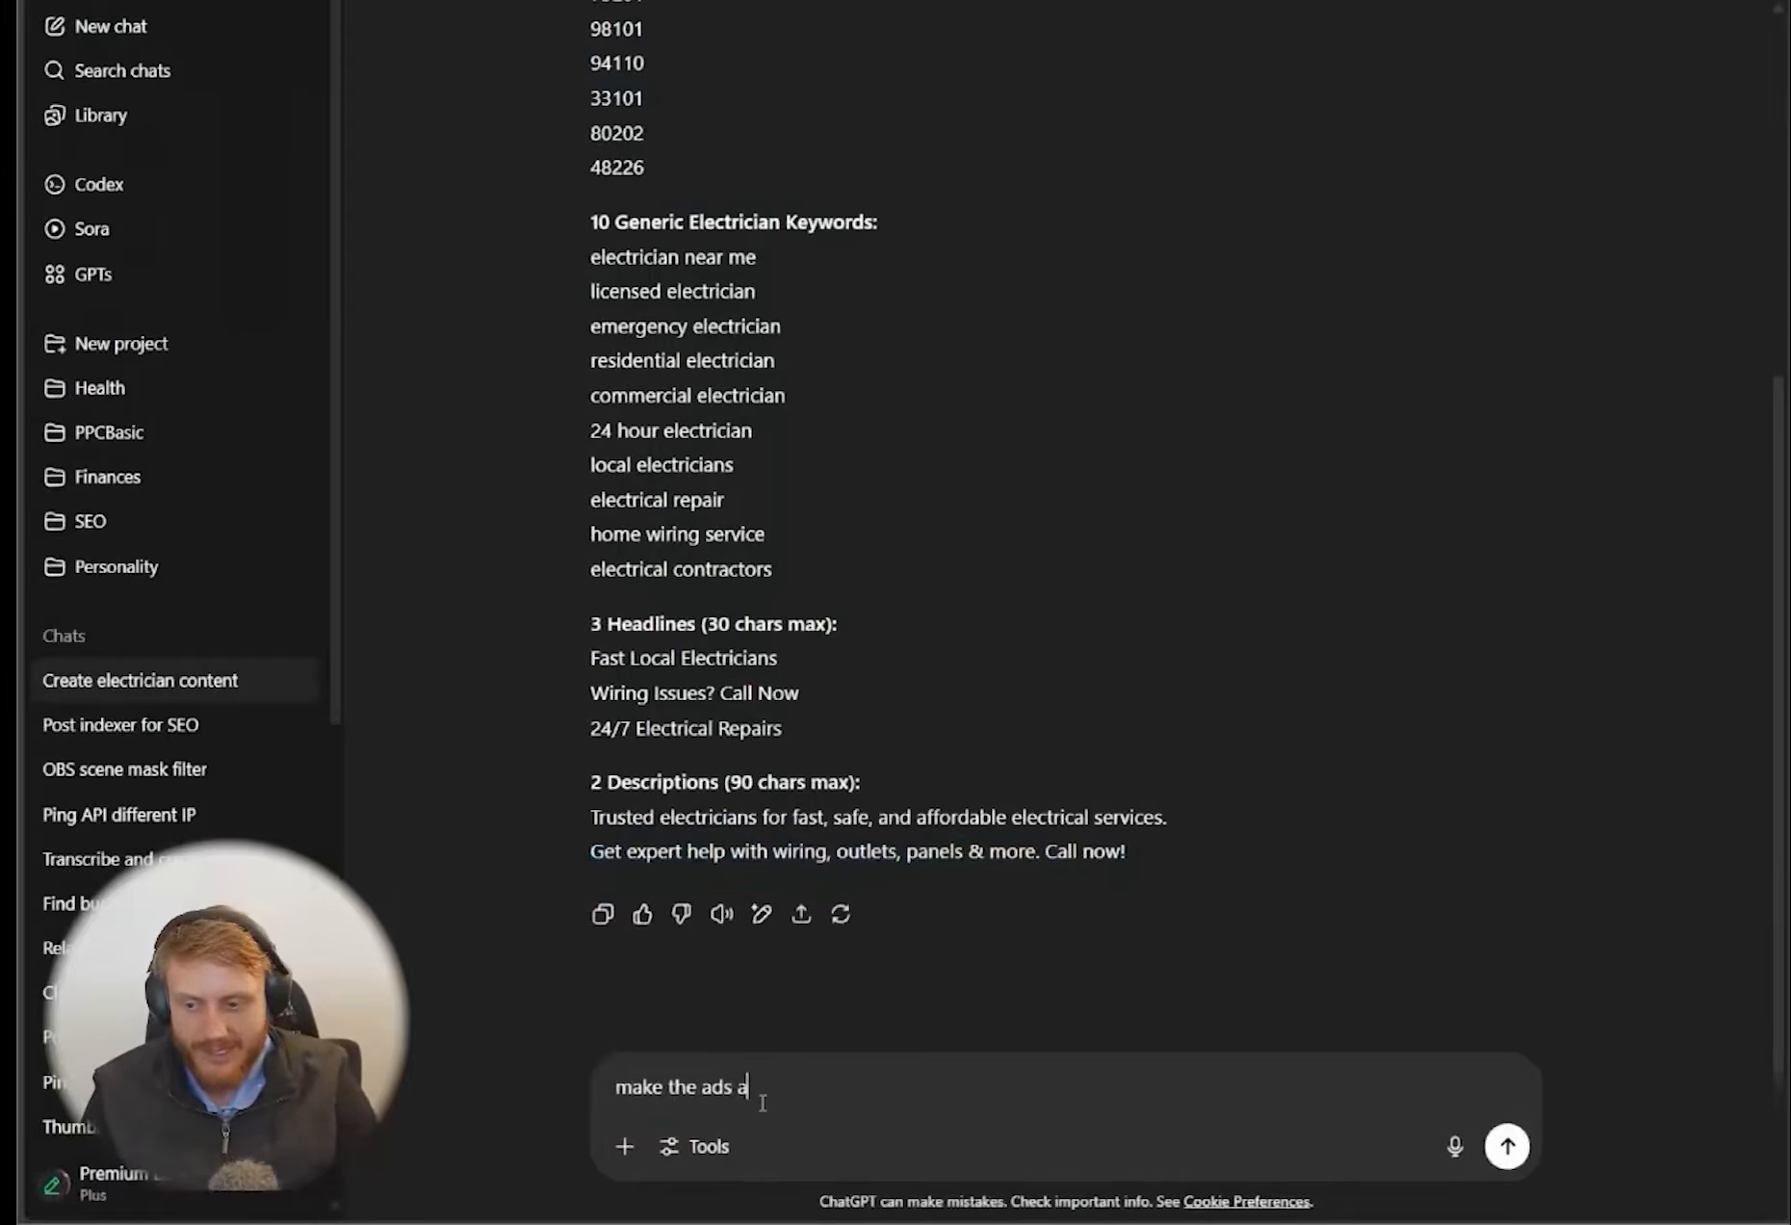
pyautogui.write('ggresive, and title ')
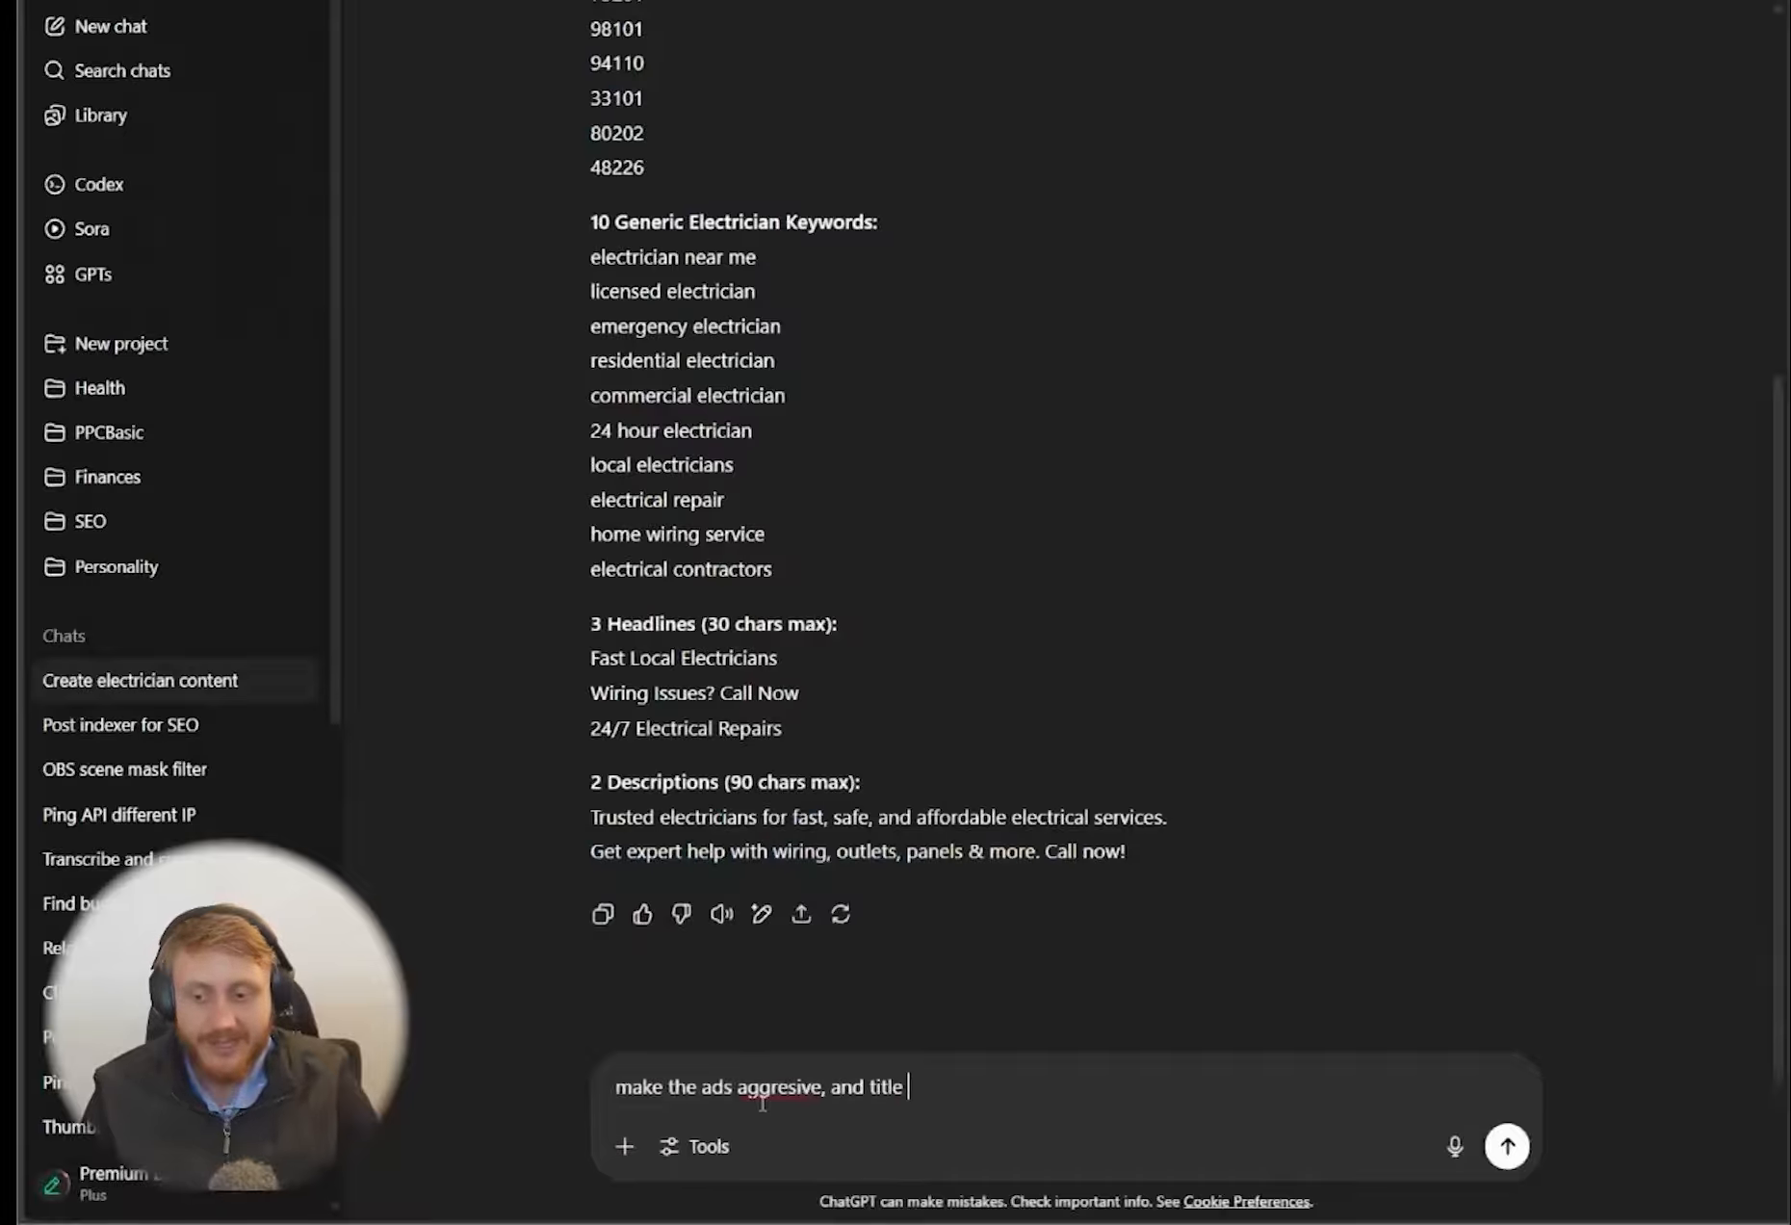
pyautogui.write('case')
pyautogui.press('Return')
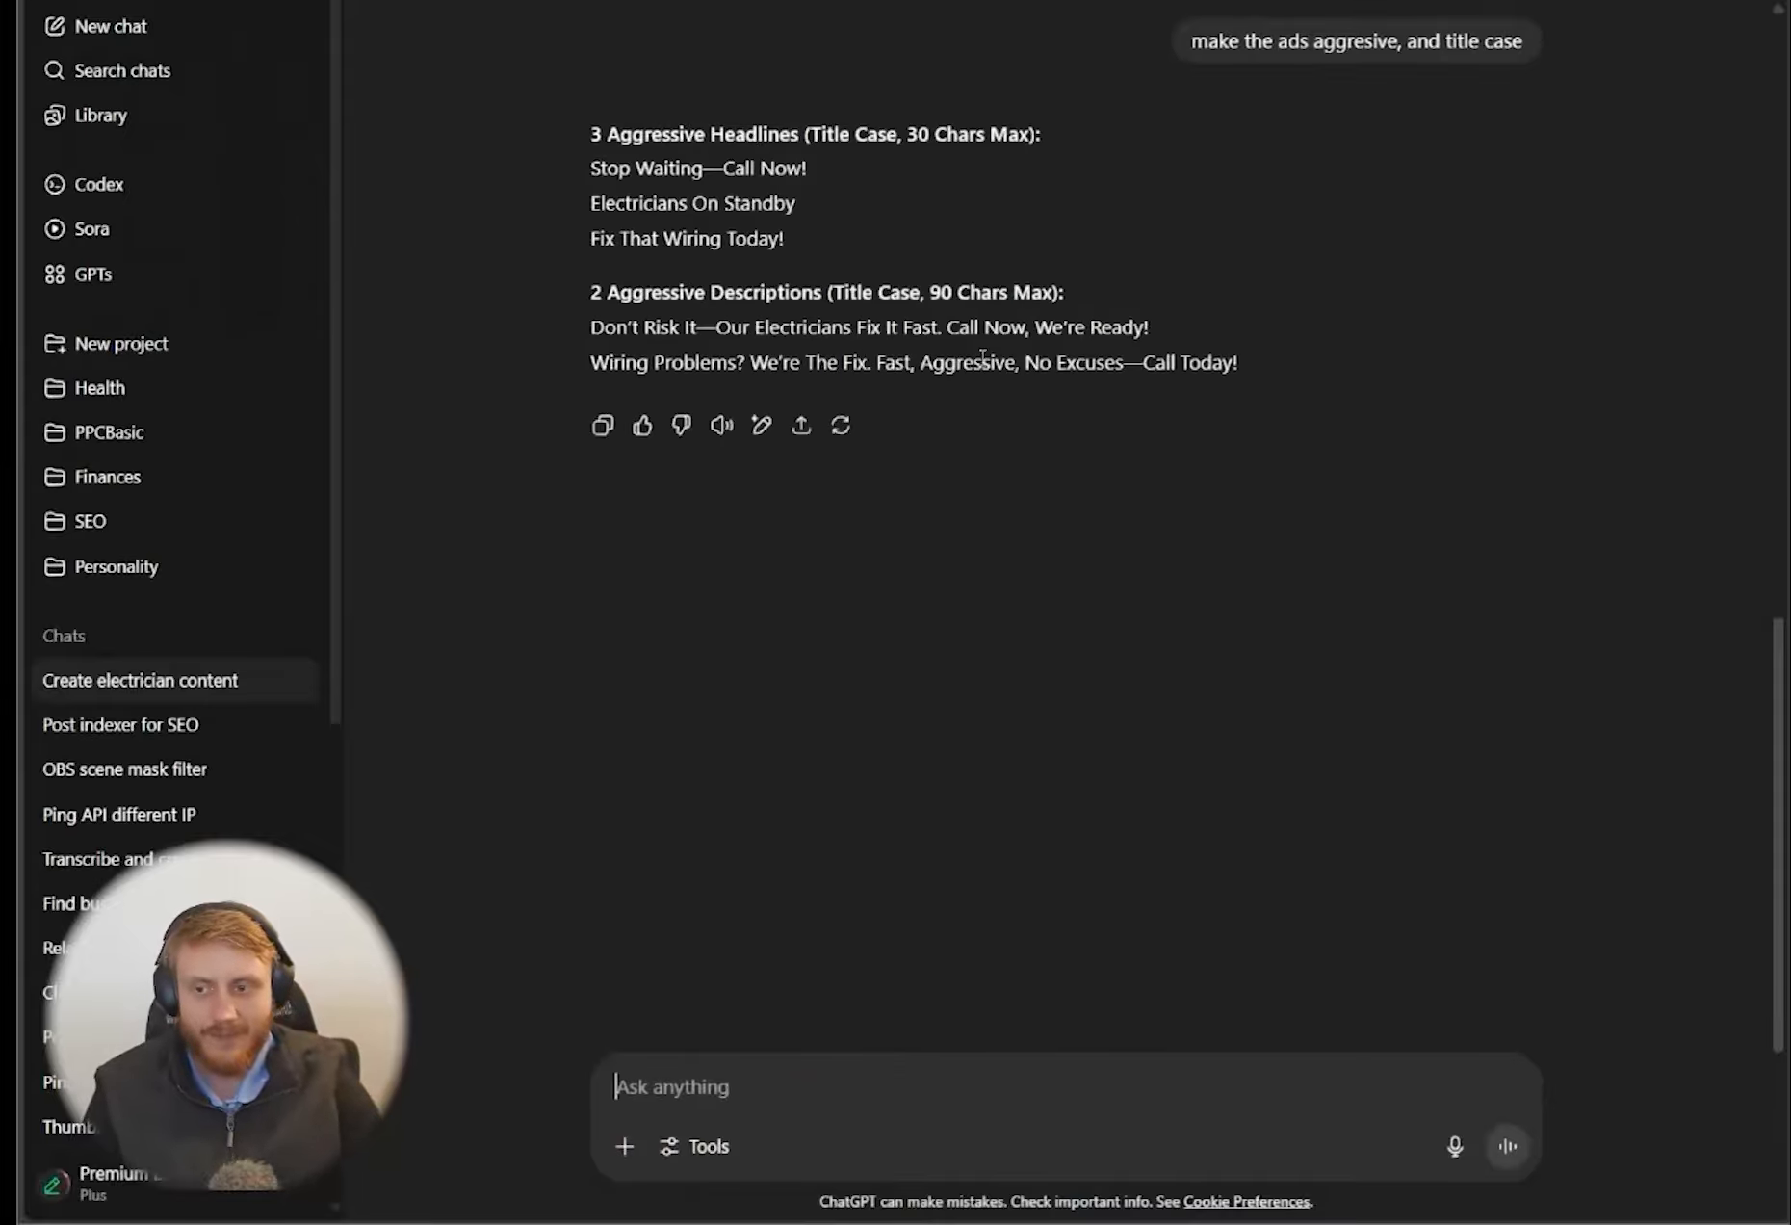
# Back in Google Ads, add a third description and copy {KeyWord:Call Now} from the fourth headline into it
pyautogui.hotkey('ctrl', 'Tab')
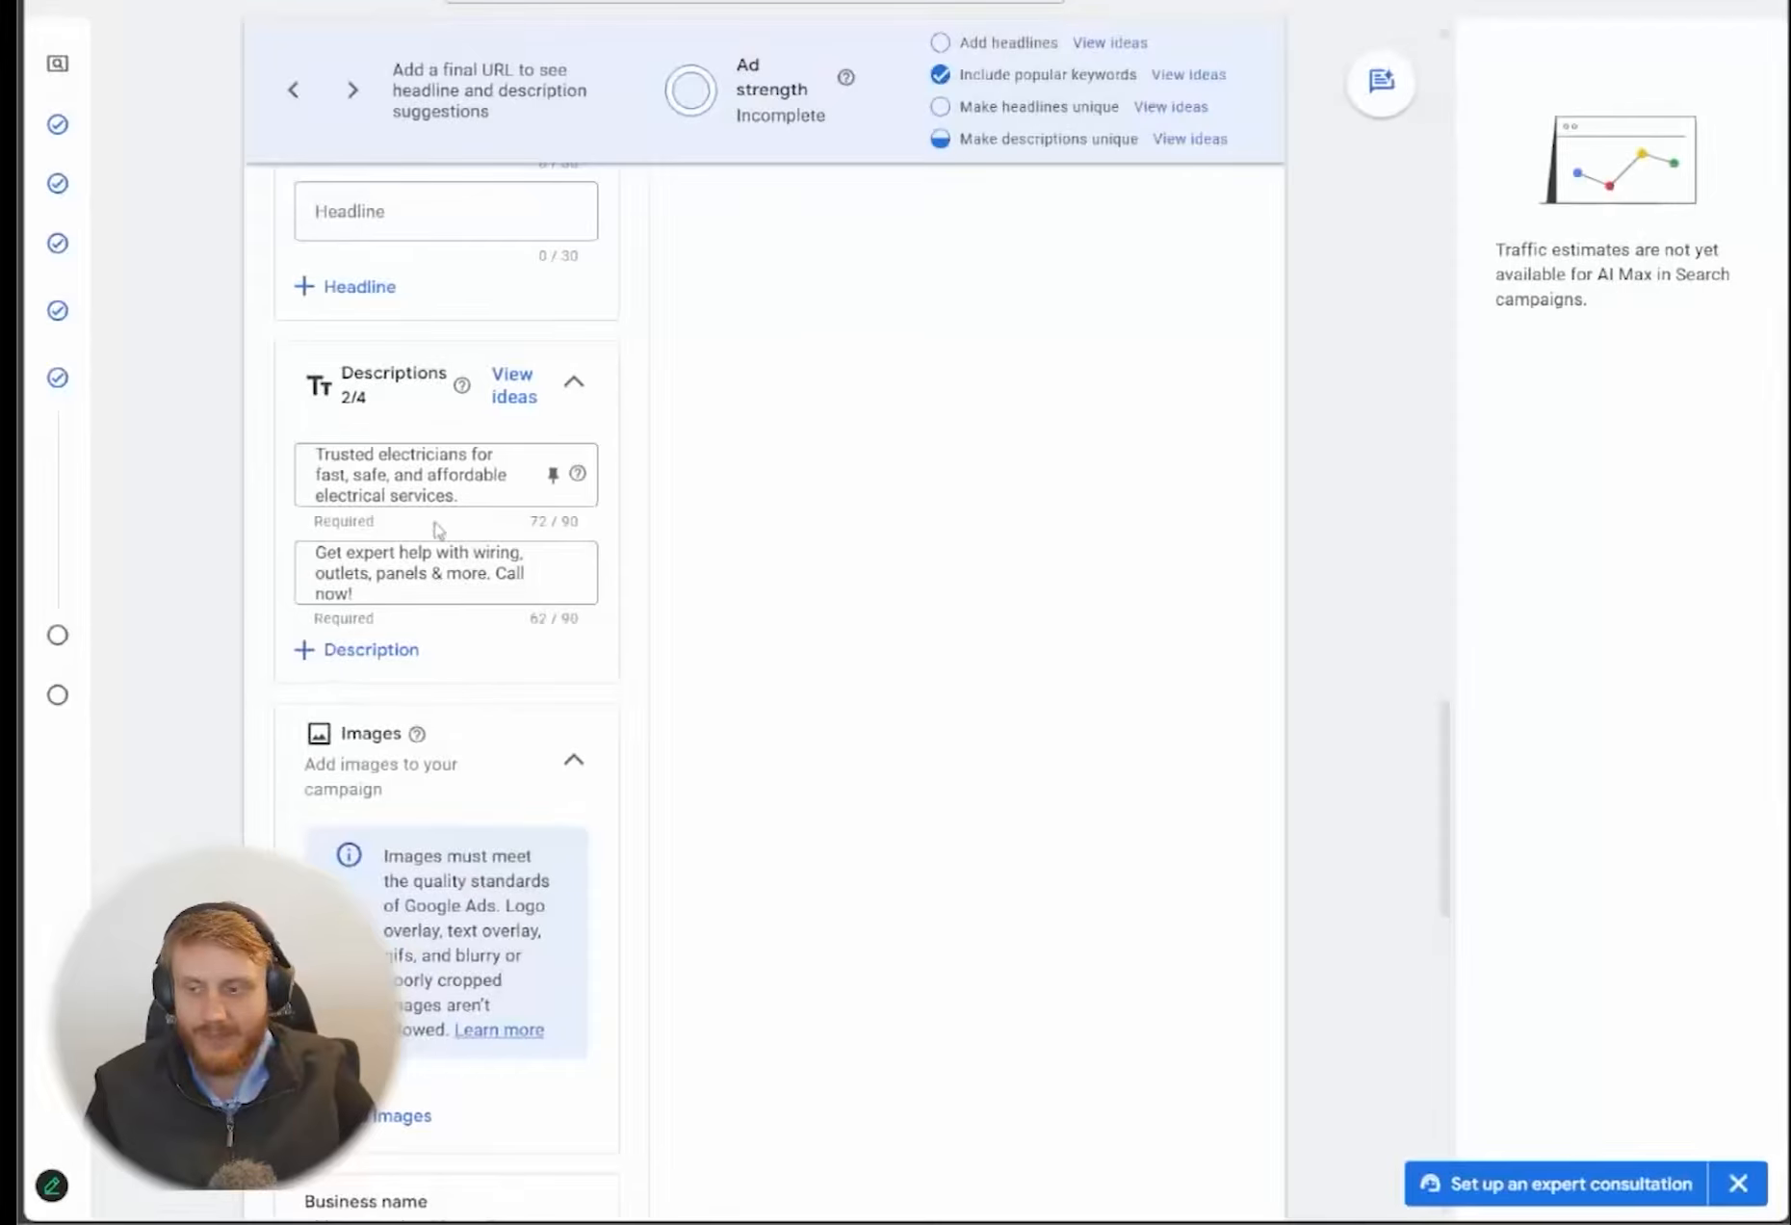
pyautogui.click(369, 664)
pyautogui.scroll(1, 454, 476)
pyautogui.scroll(3, 455, 476)
pyautogui.moveTo(506, 304); pyautogui.dragTo(240, 289)
pyautogui.hotkey('ctrl', 'c')
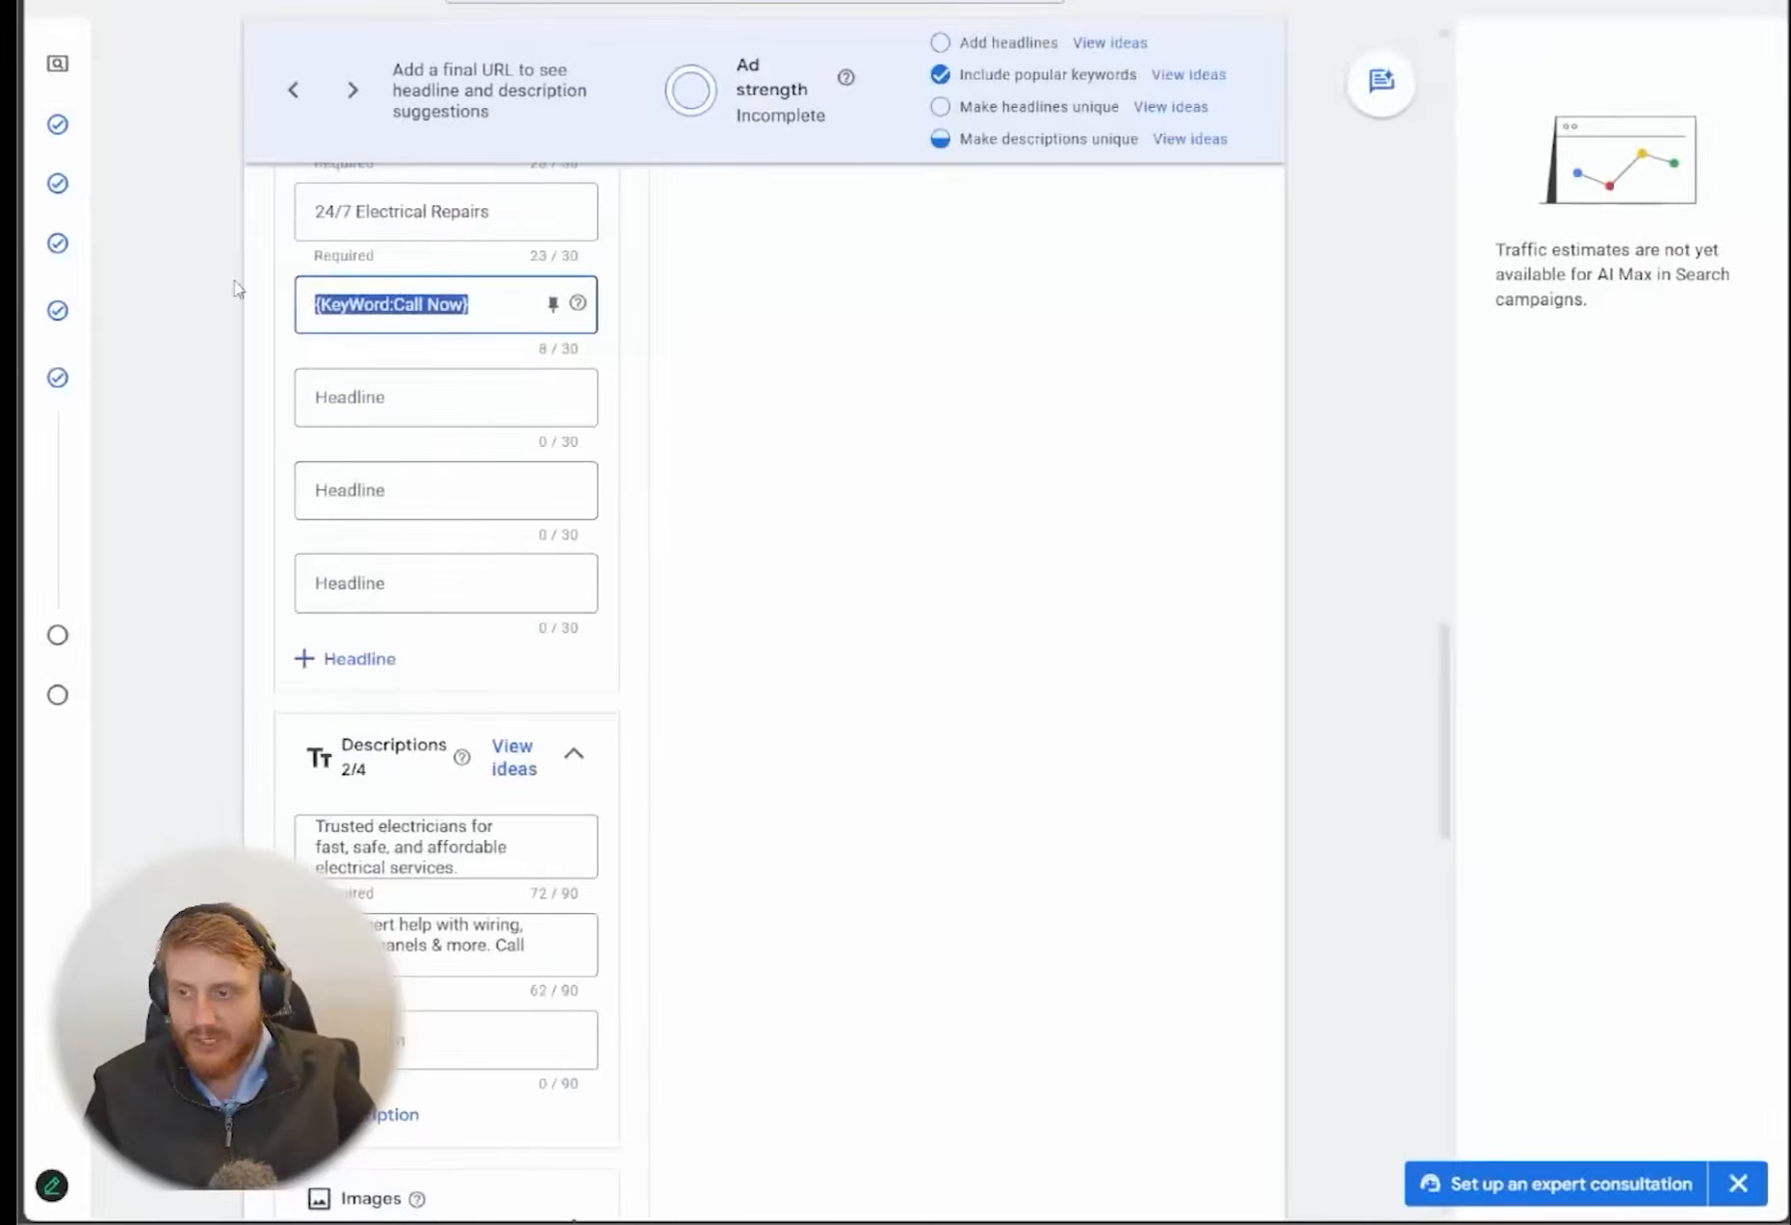
pyautogui.click(462, 1049)
pyautogui.hotkey('ctrl', 'v')
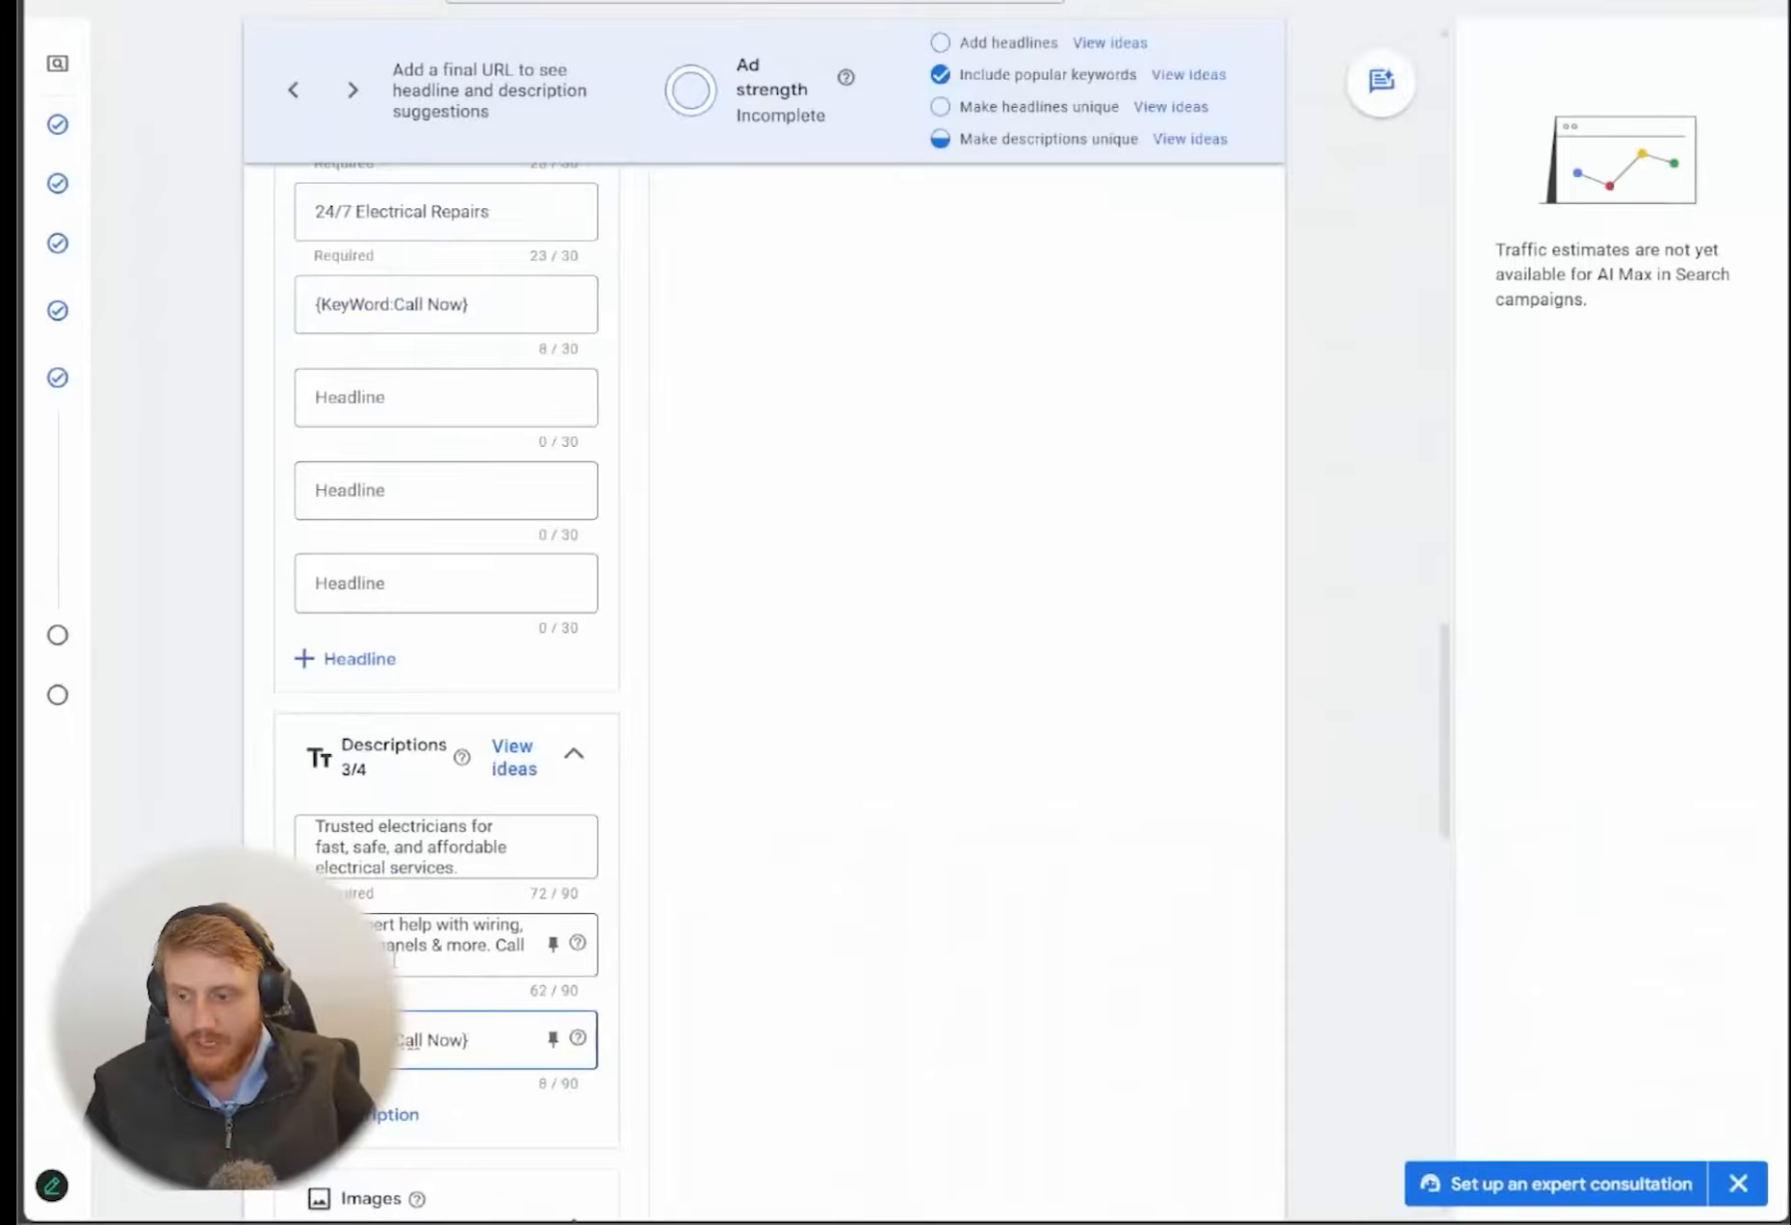
# Append a hyphen and the second description's text, "Get expert help with wiring, outlets, panels & more. Call now!", to the third description
pyautogui.moveTo(396, 954); pyautogui.dragTo(300, 929)
pyautogui.click(520, 1042)
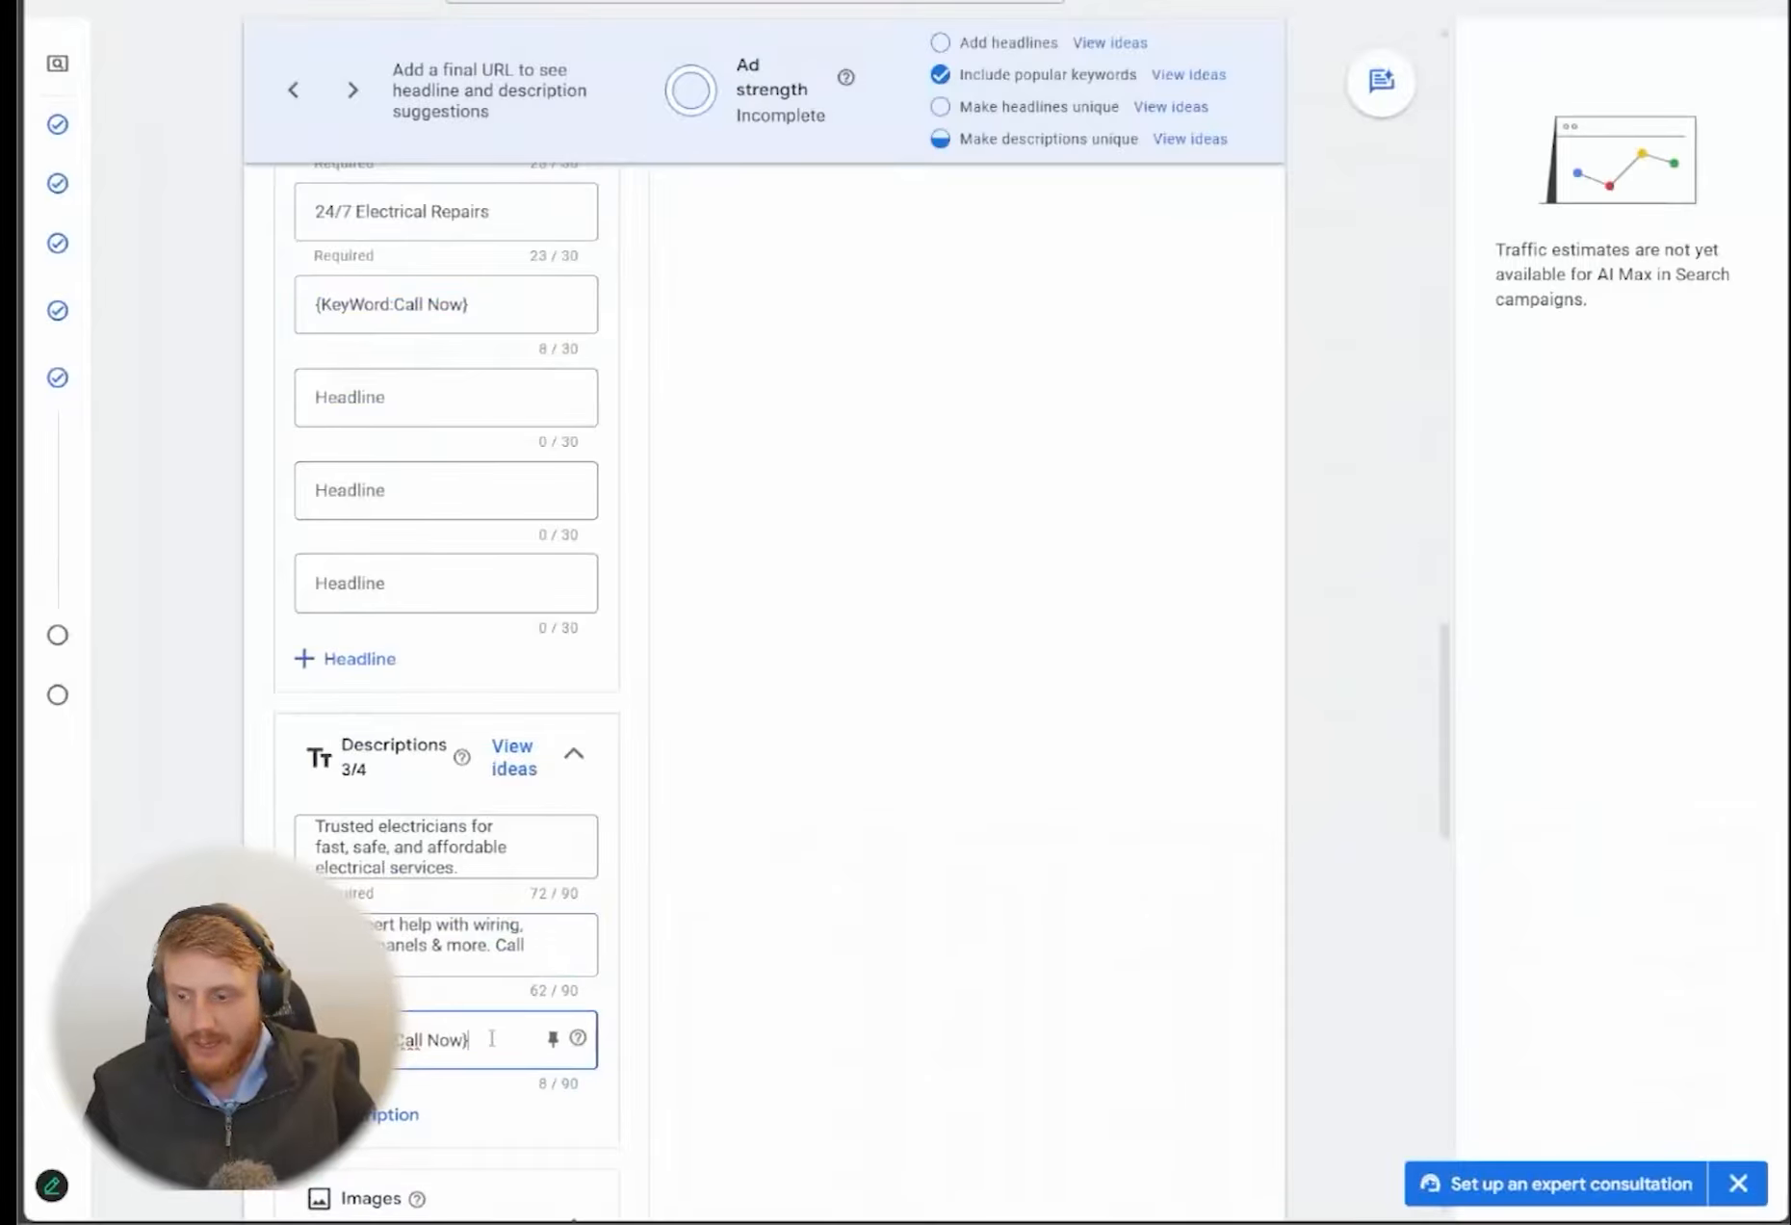
pyautogui.write('-')
pyautogui.write('Get expert help with wiring, outlets, panels & more. Call now!')
pyautogui.scroll(-3, 453, 866)
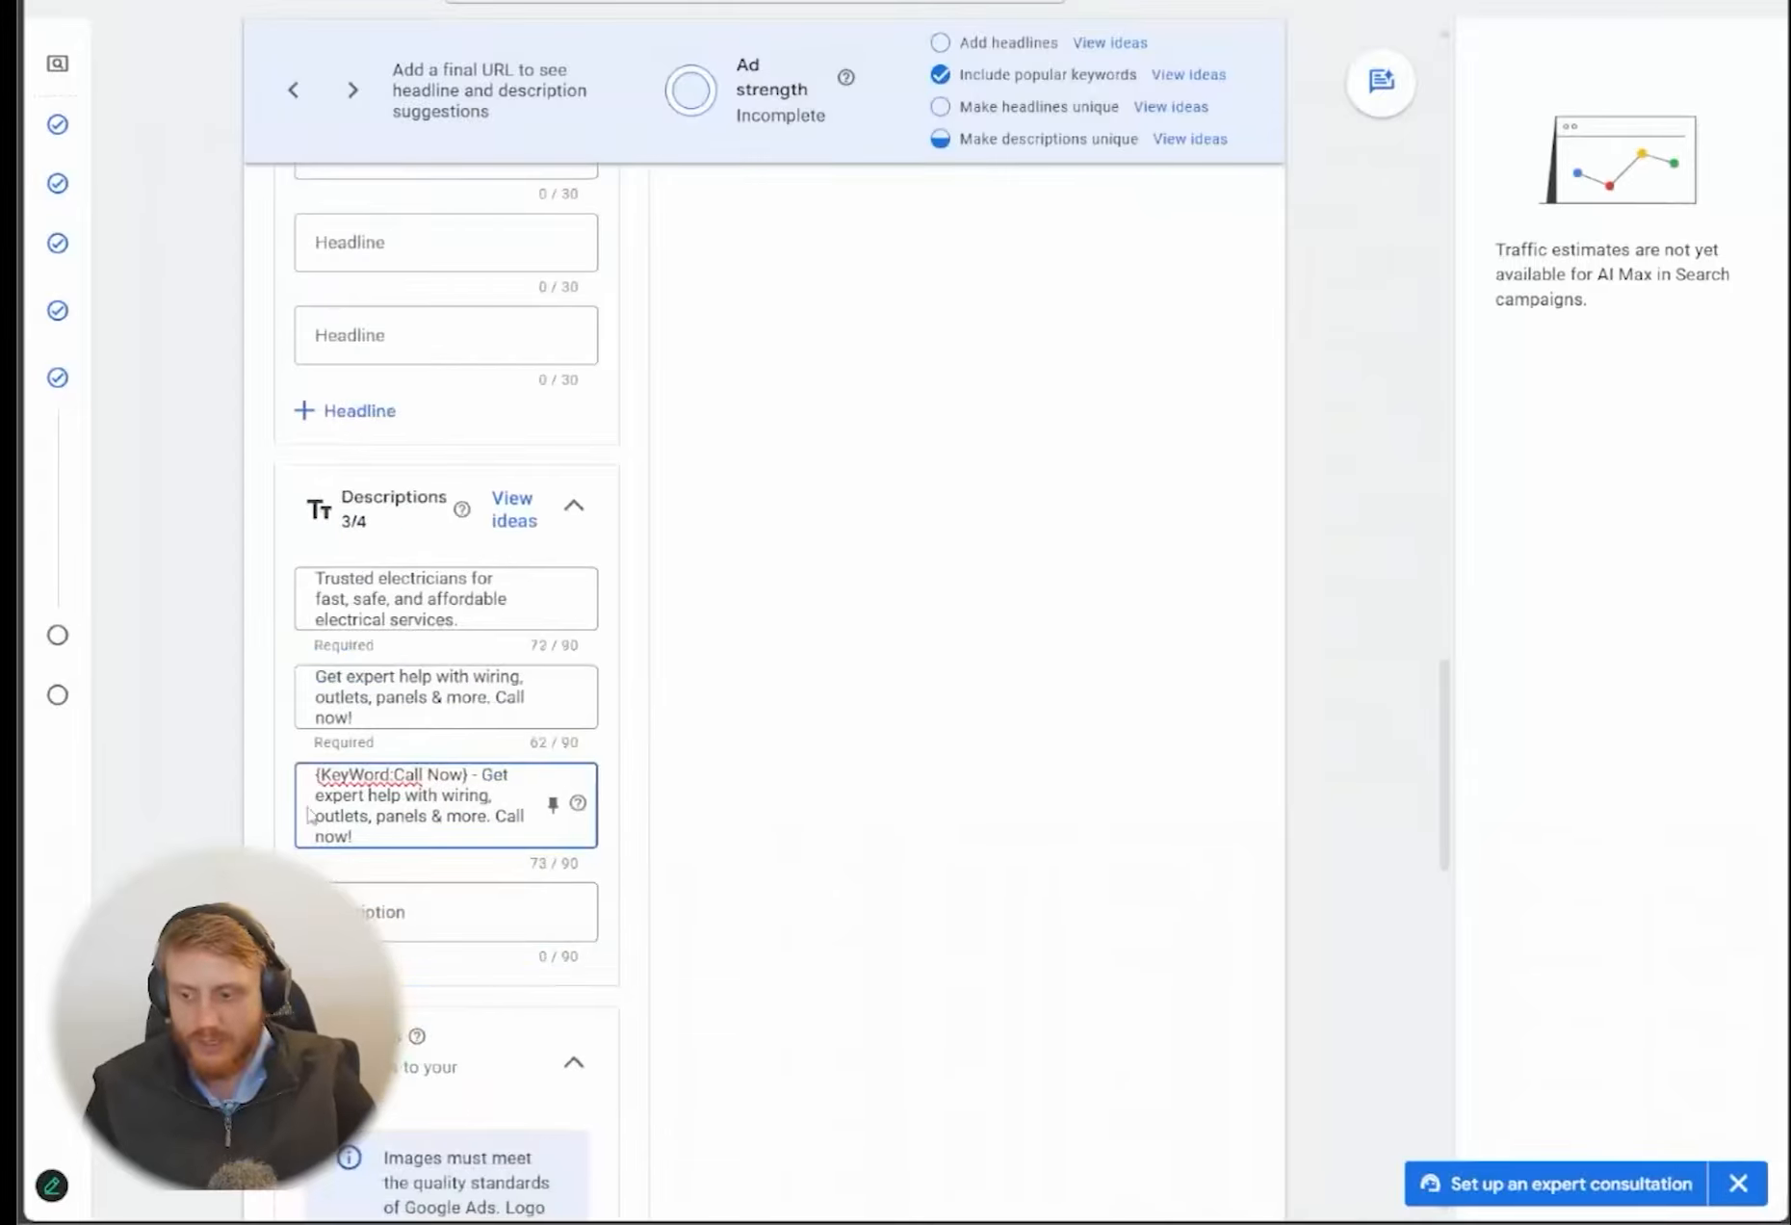
# Review the ad's headlines, descriptions, business name, business logo and sitelink sections
pyautogui.scroll(2, 359, 789)
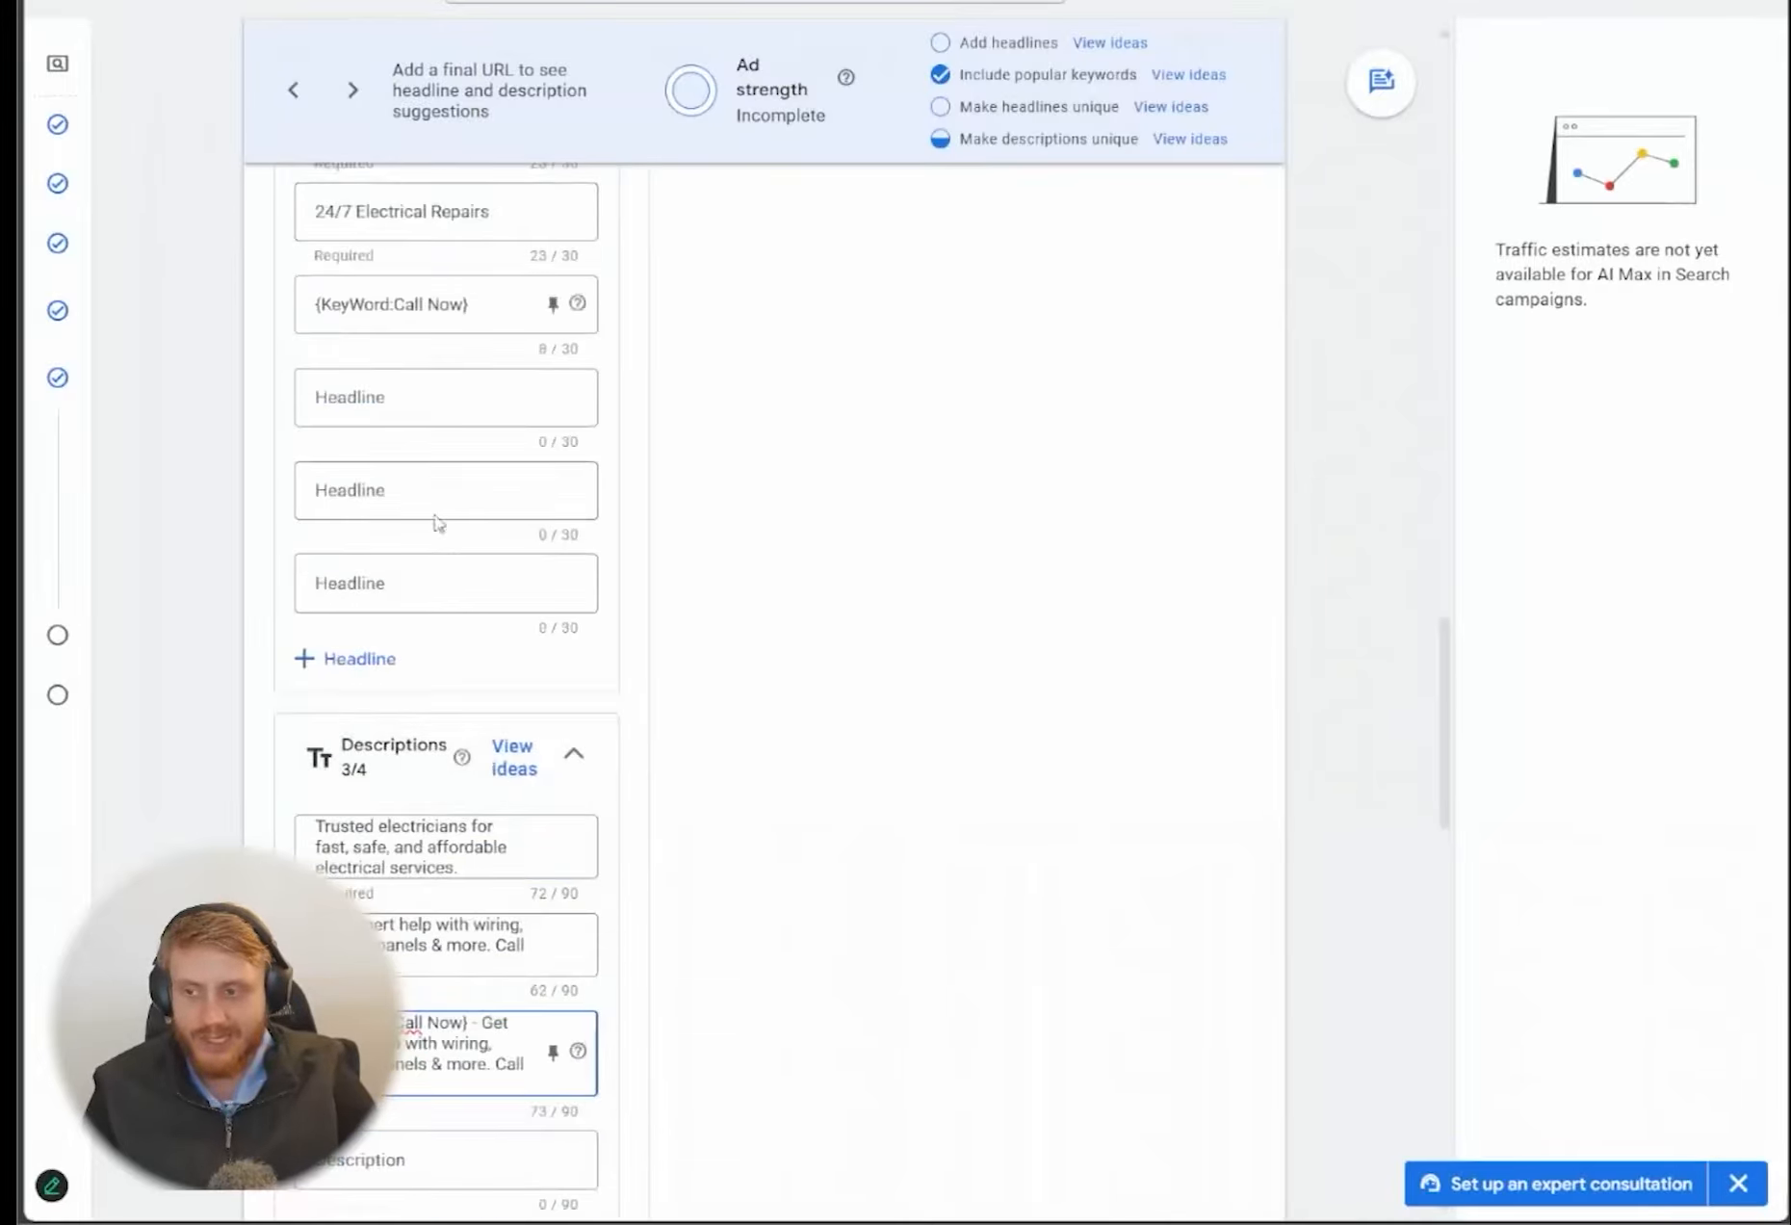
pyautogui.scroll(-1, 436, 524)
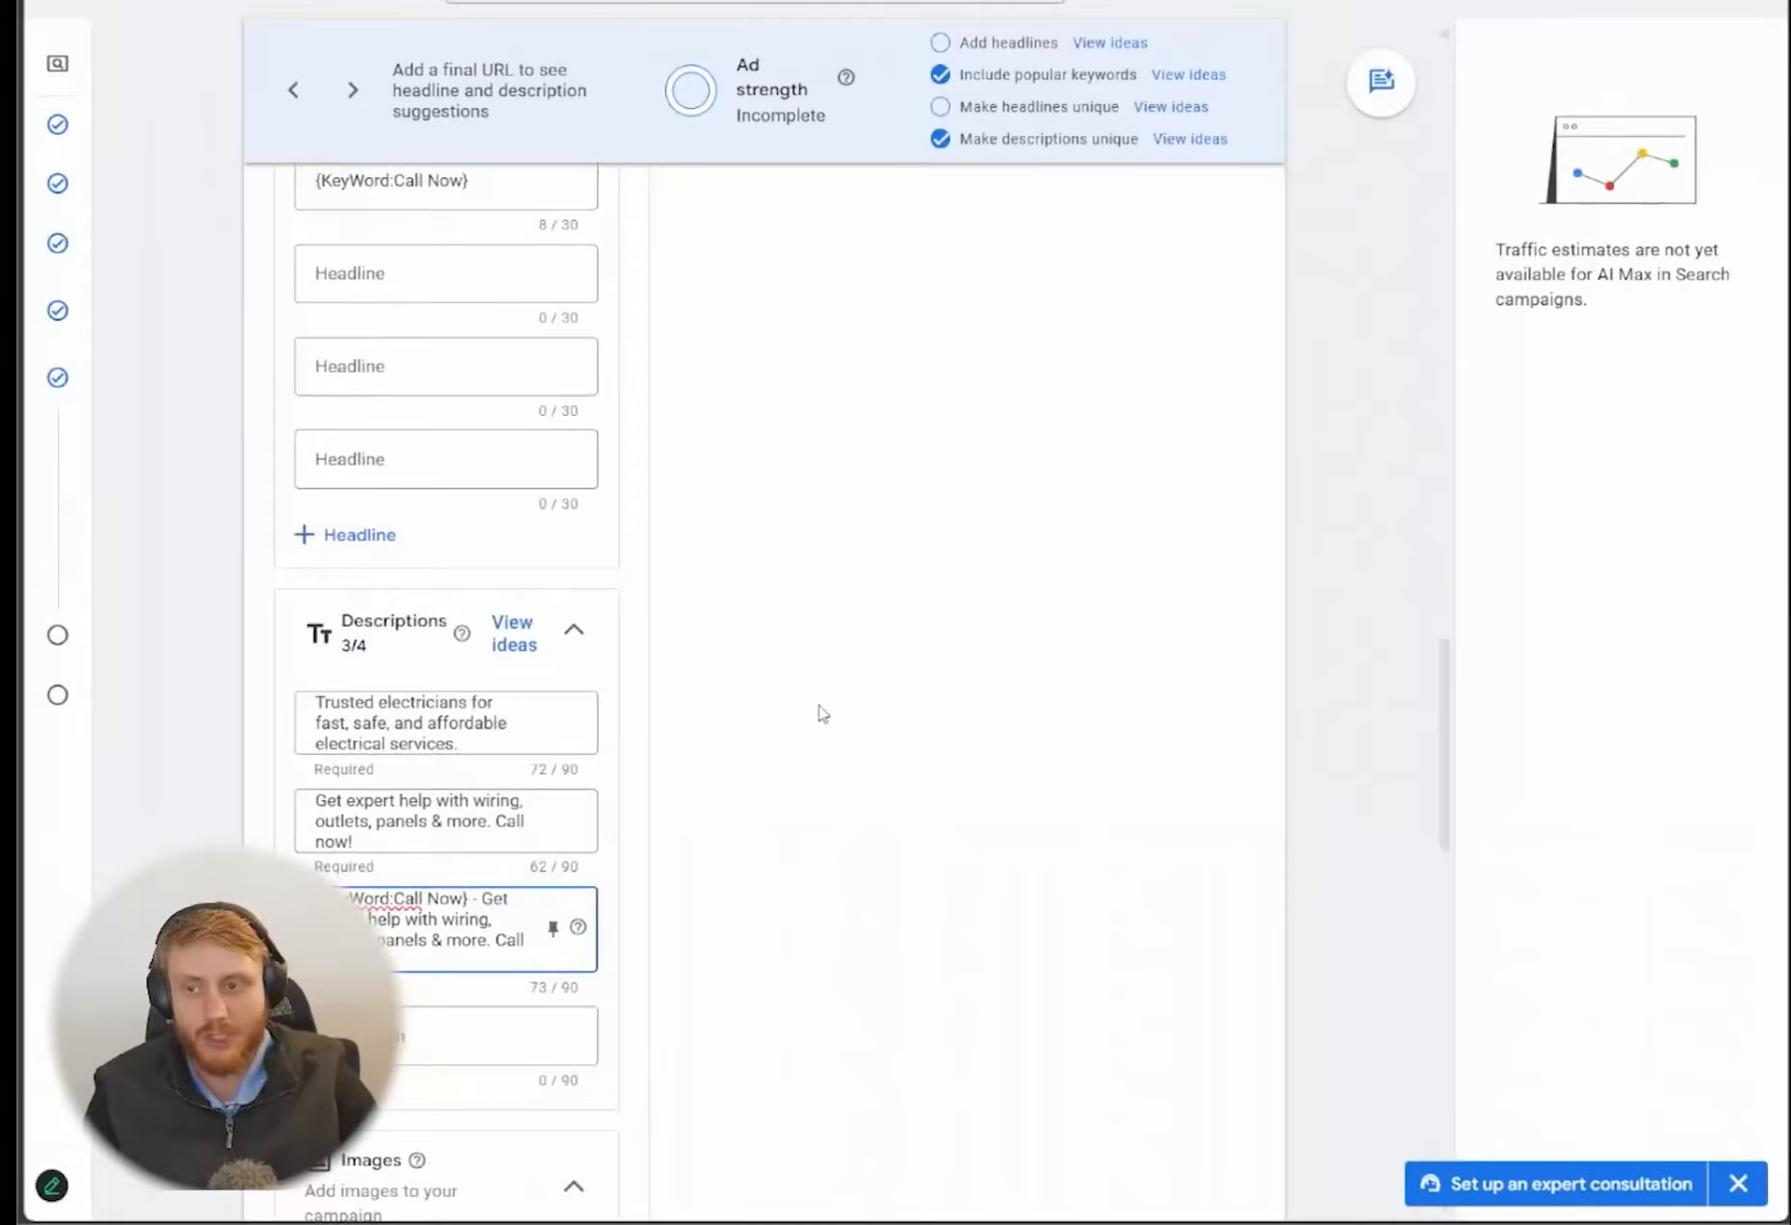
pyautogui.click(809, 768)
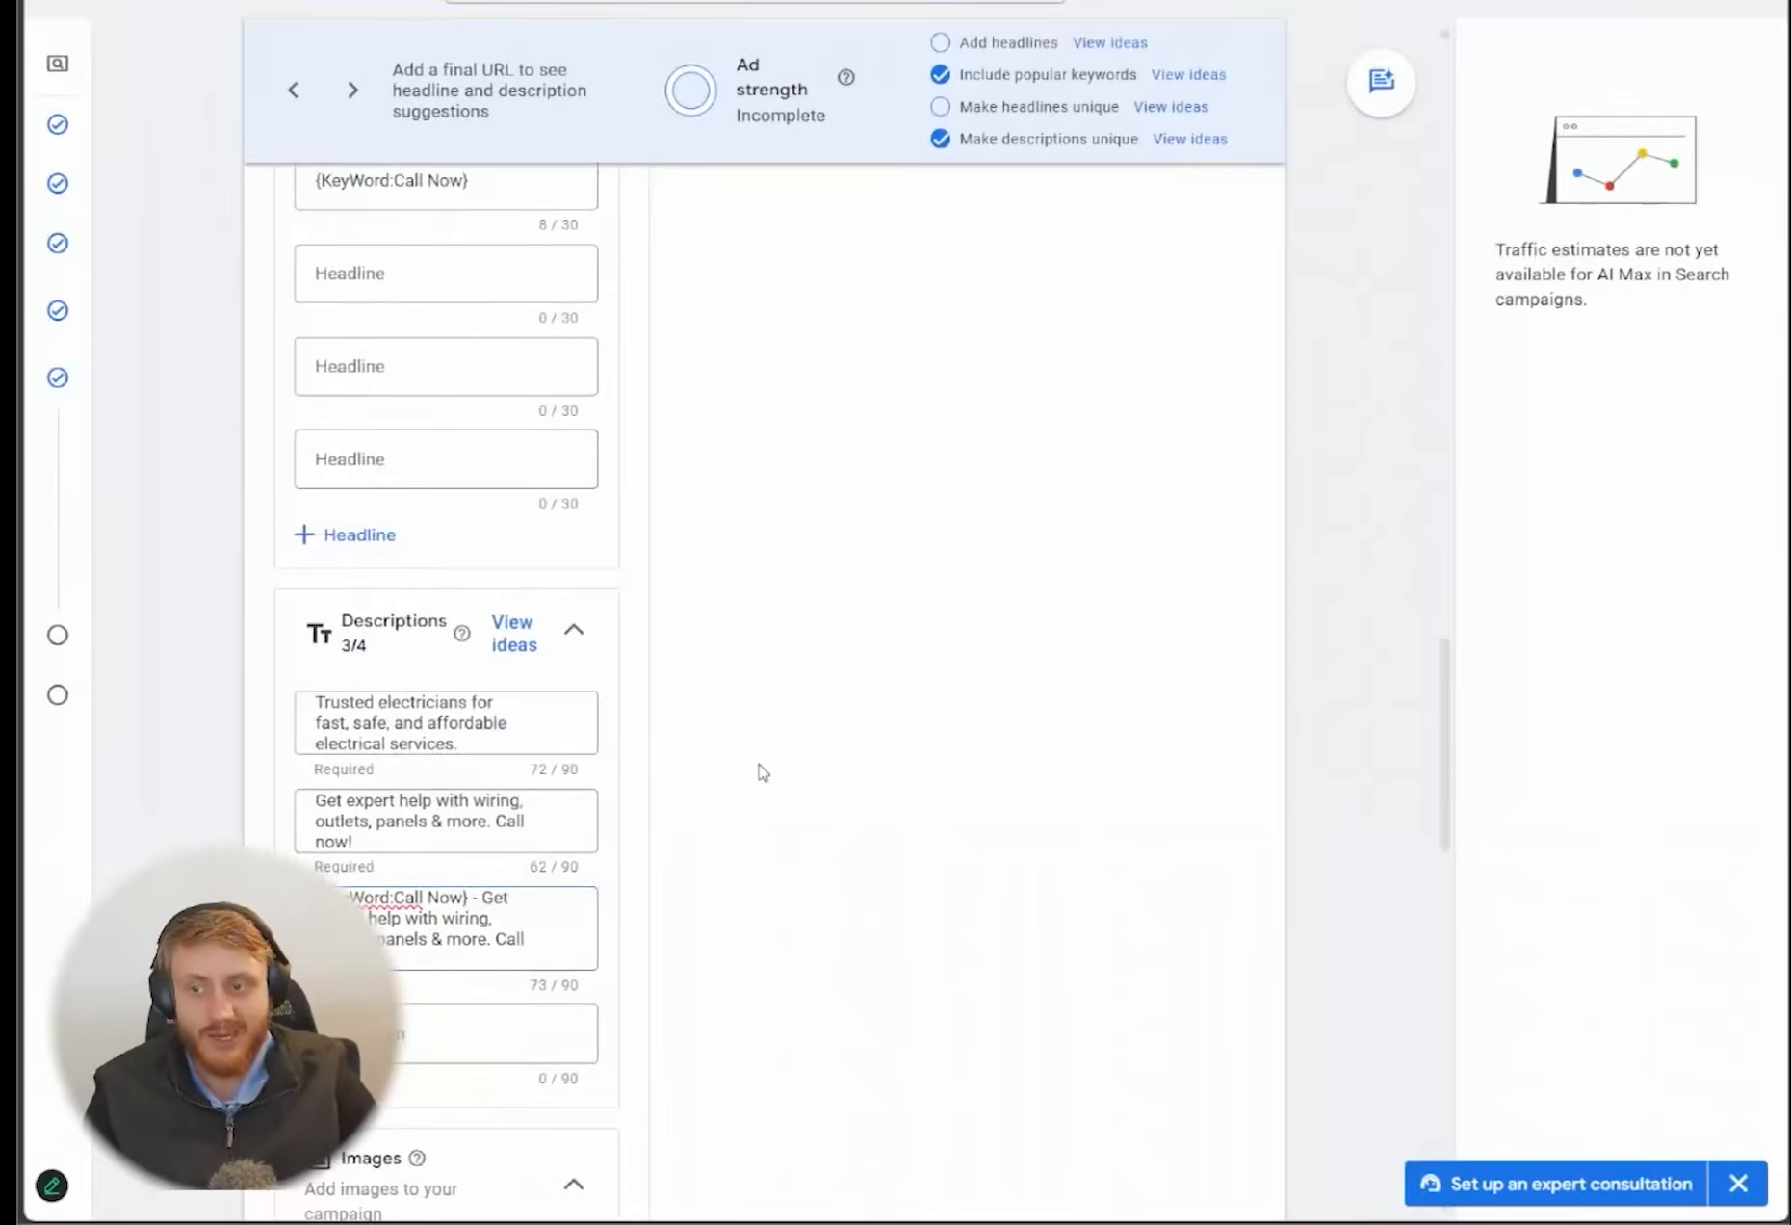
pyautogui.scroll(10, 760, 770)
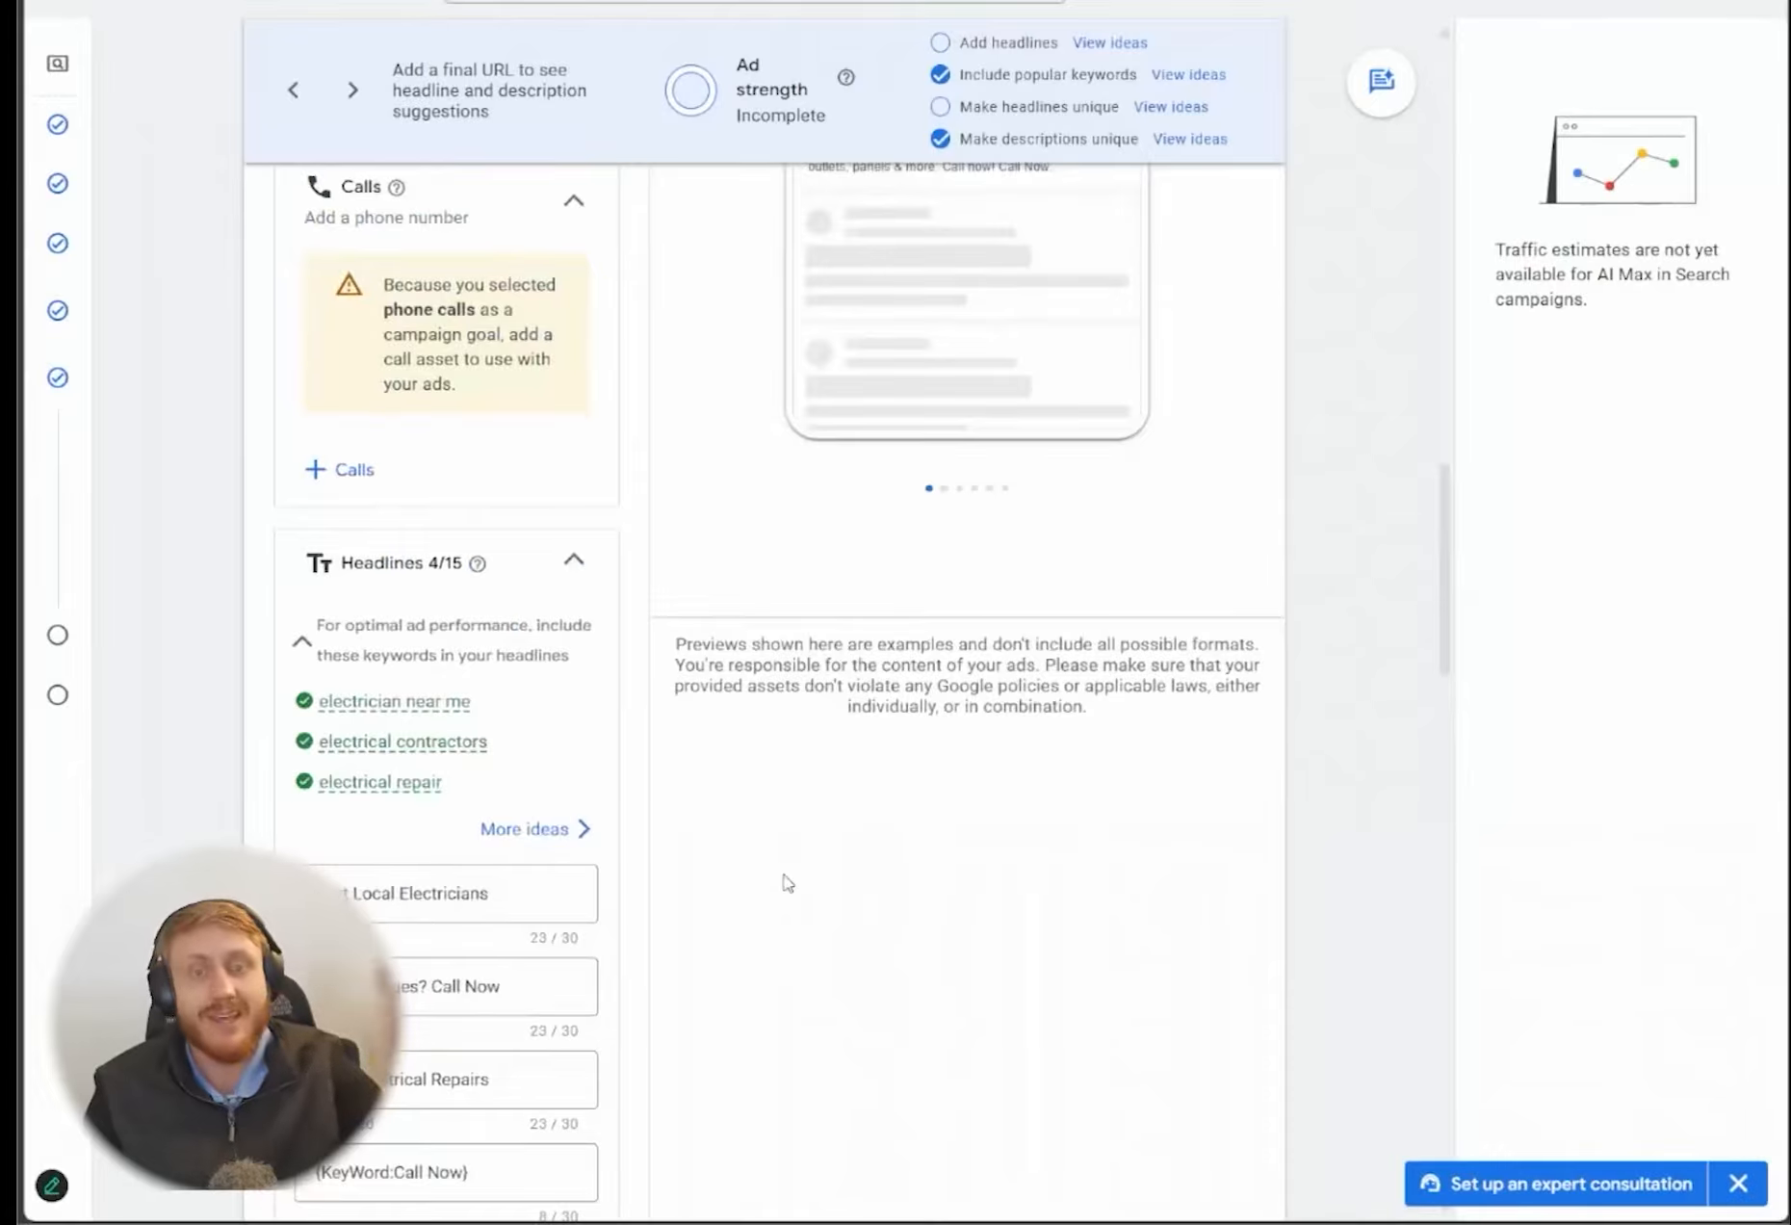
pyautogui.scroll(-8, 761, 847)
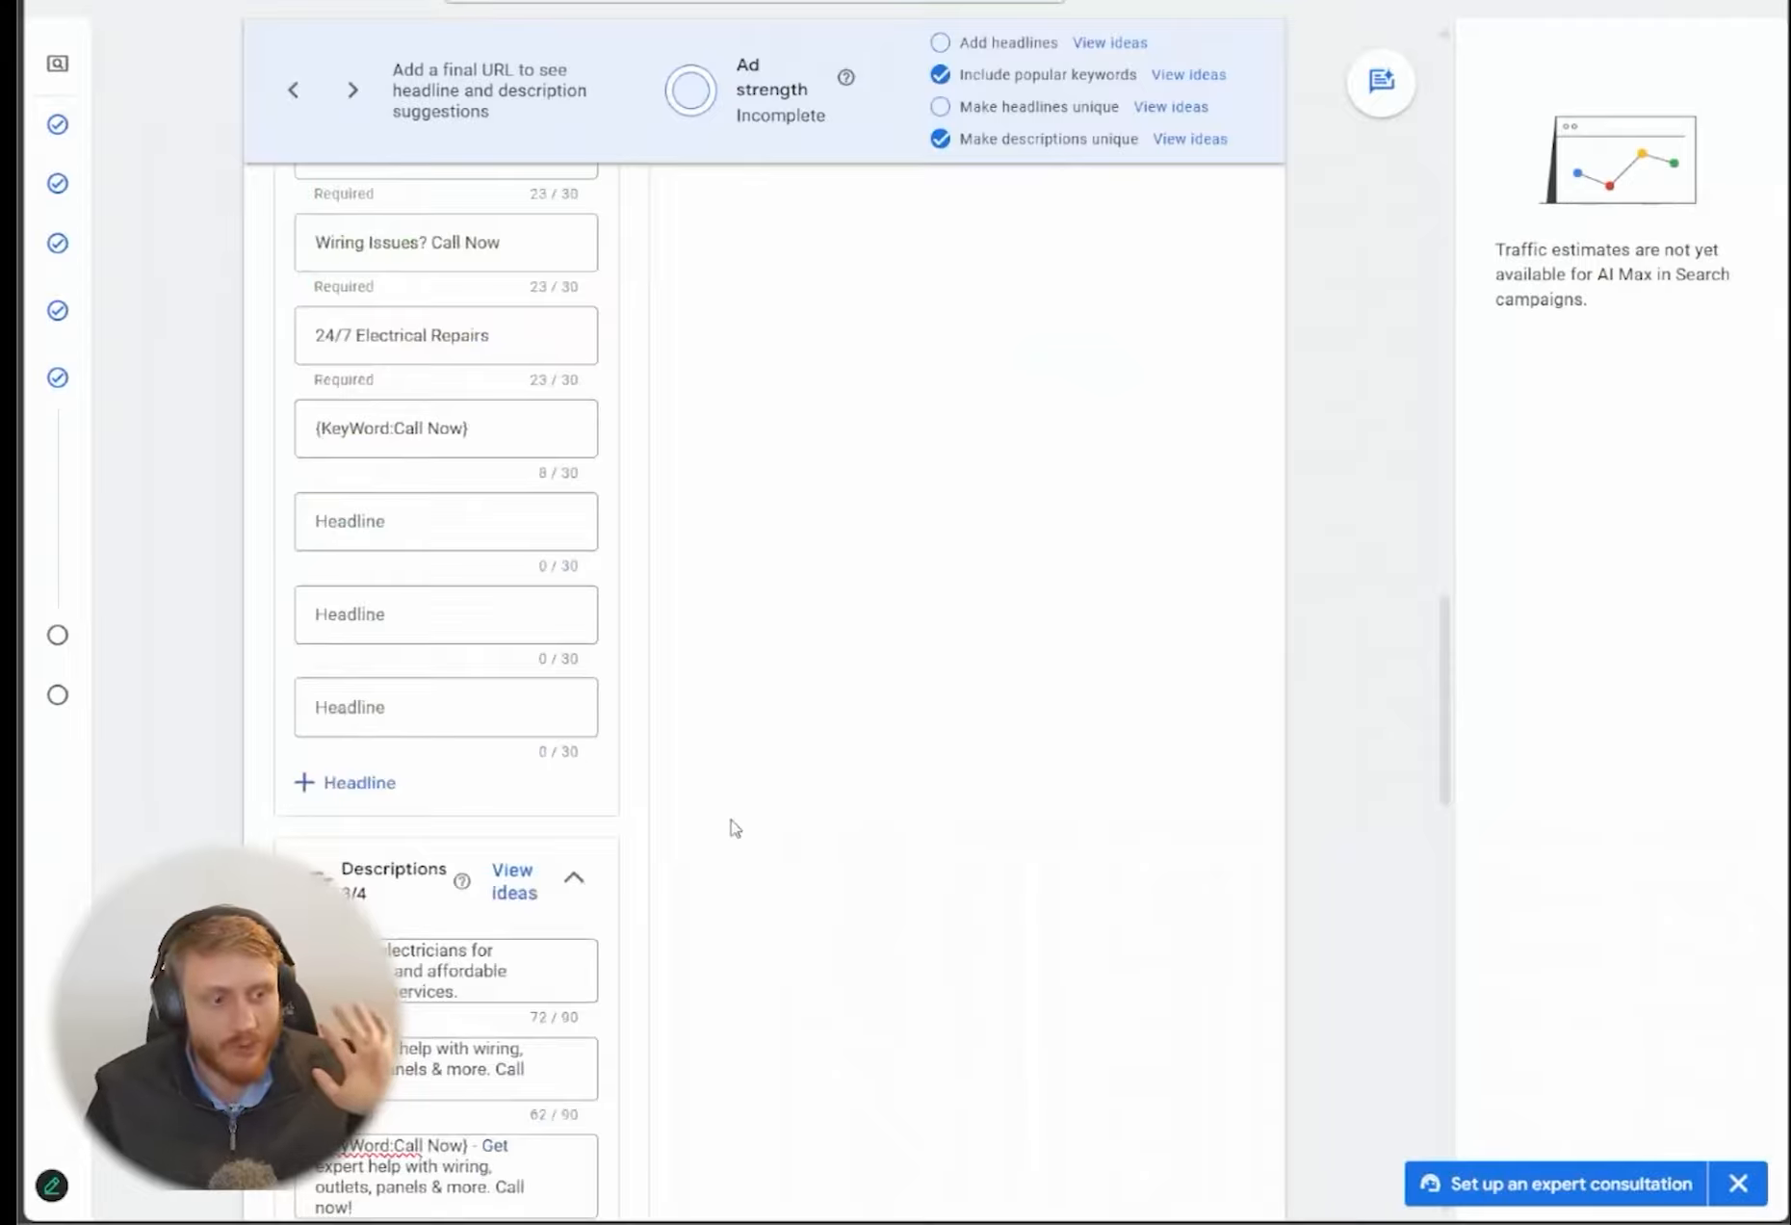
pyautogui.scroll(-3, 735, 834)
pyautogui.scroll(-15, 713, 866)
pyautogui.scroll(5, 403, 472)
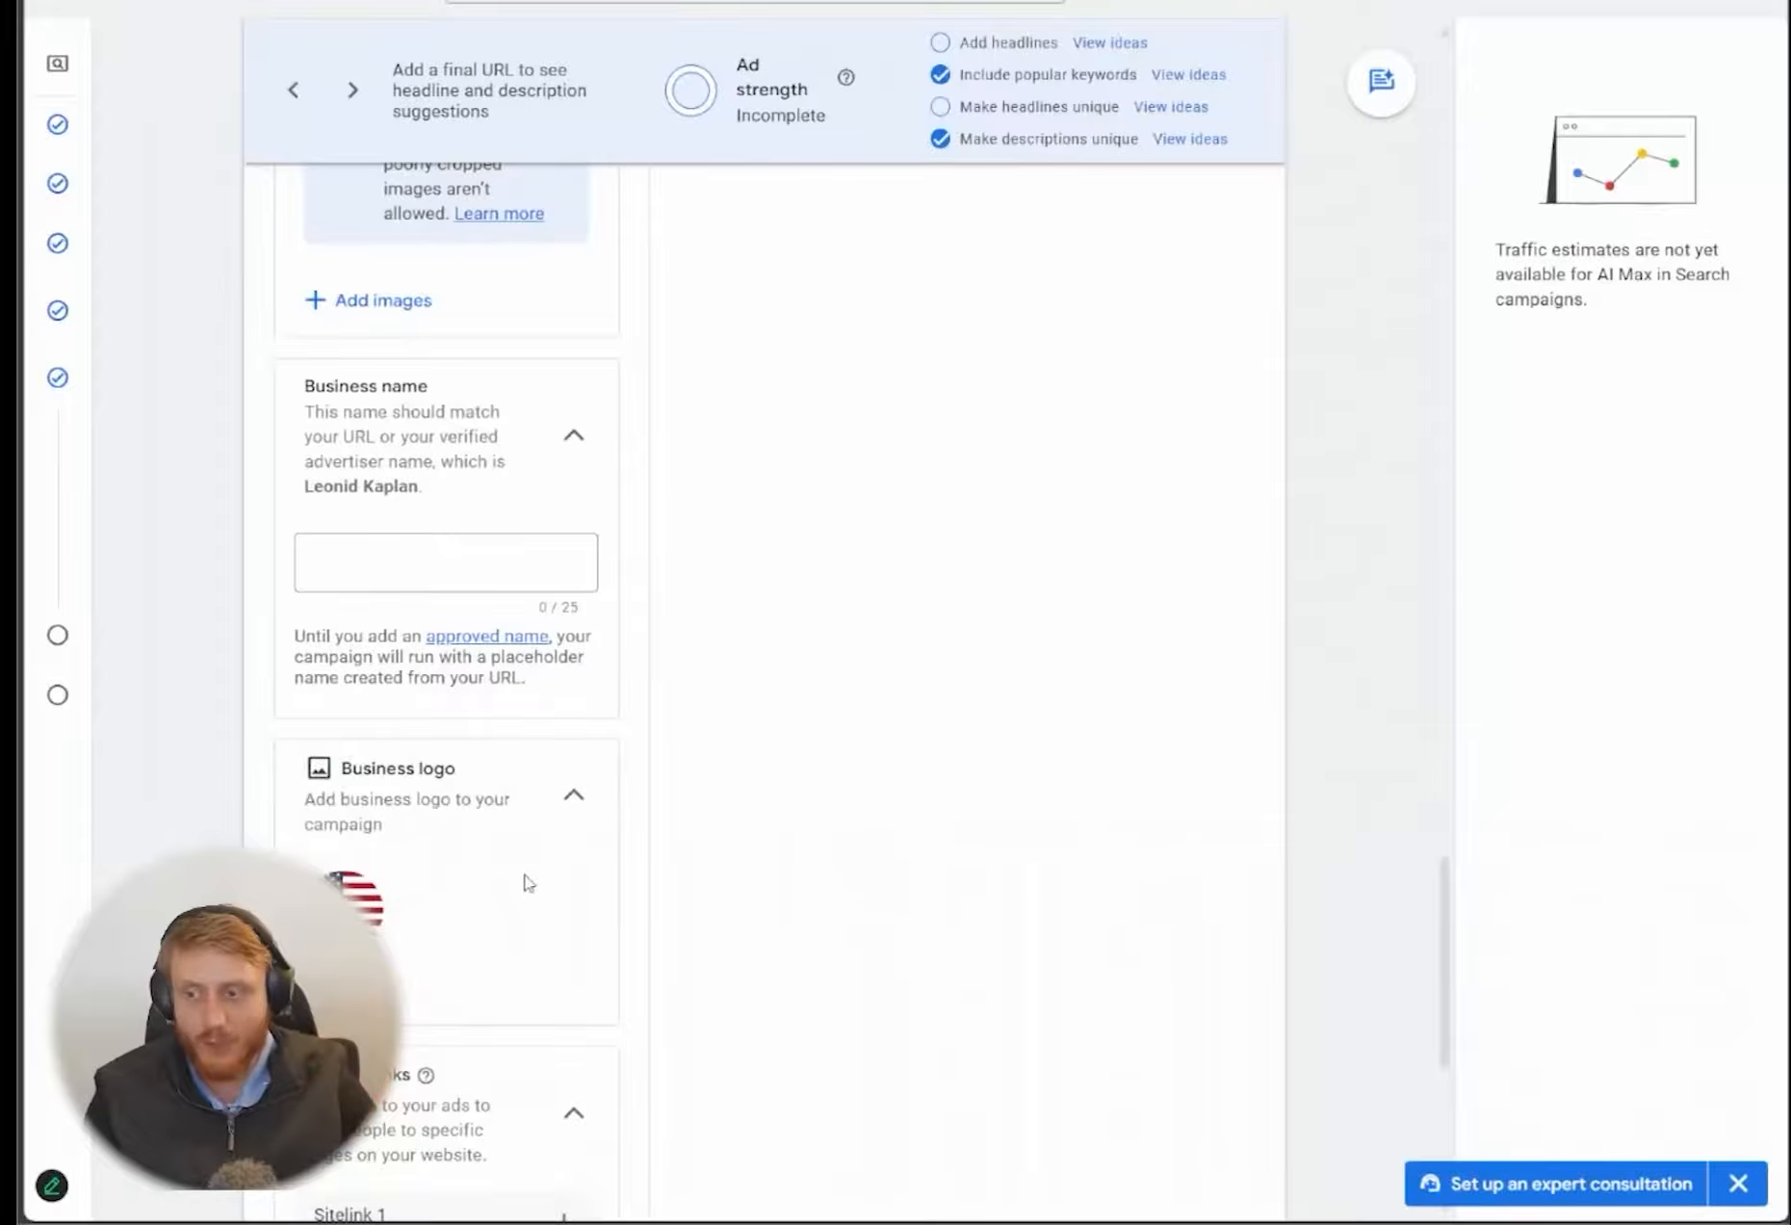
pyautogui.scroll(-3, 487, 722)
pyautogui.scroll(-5, 723, 600)
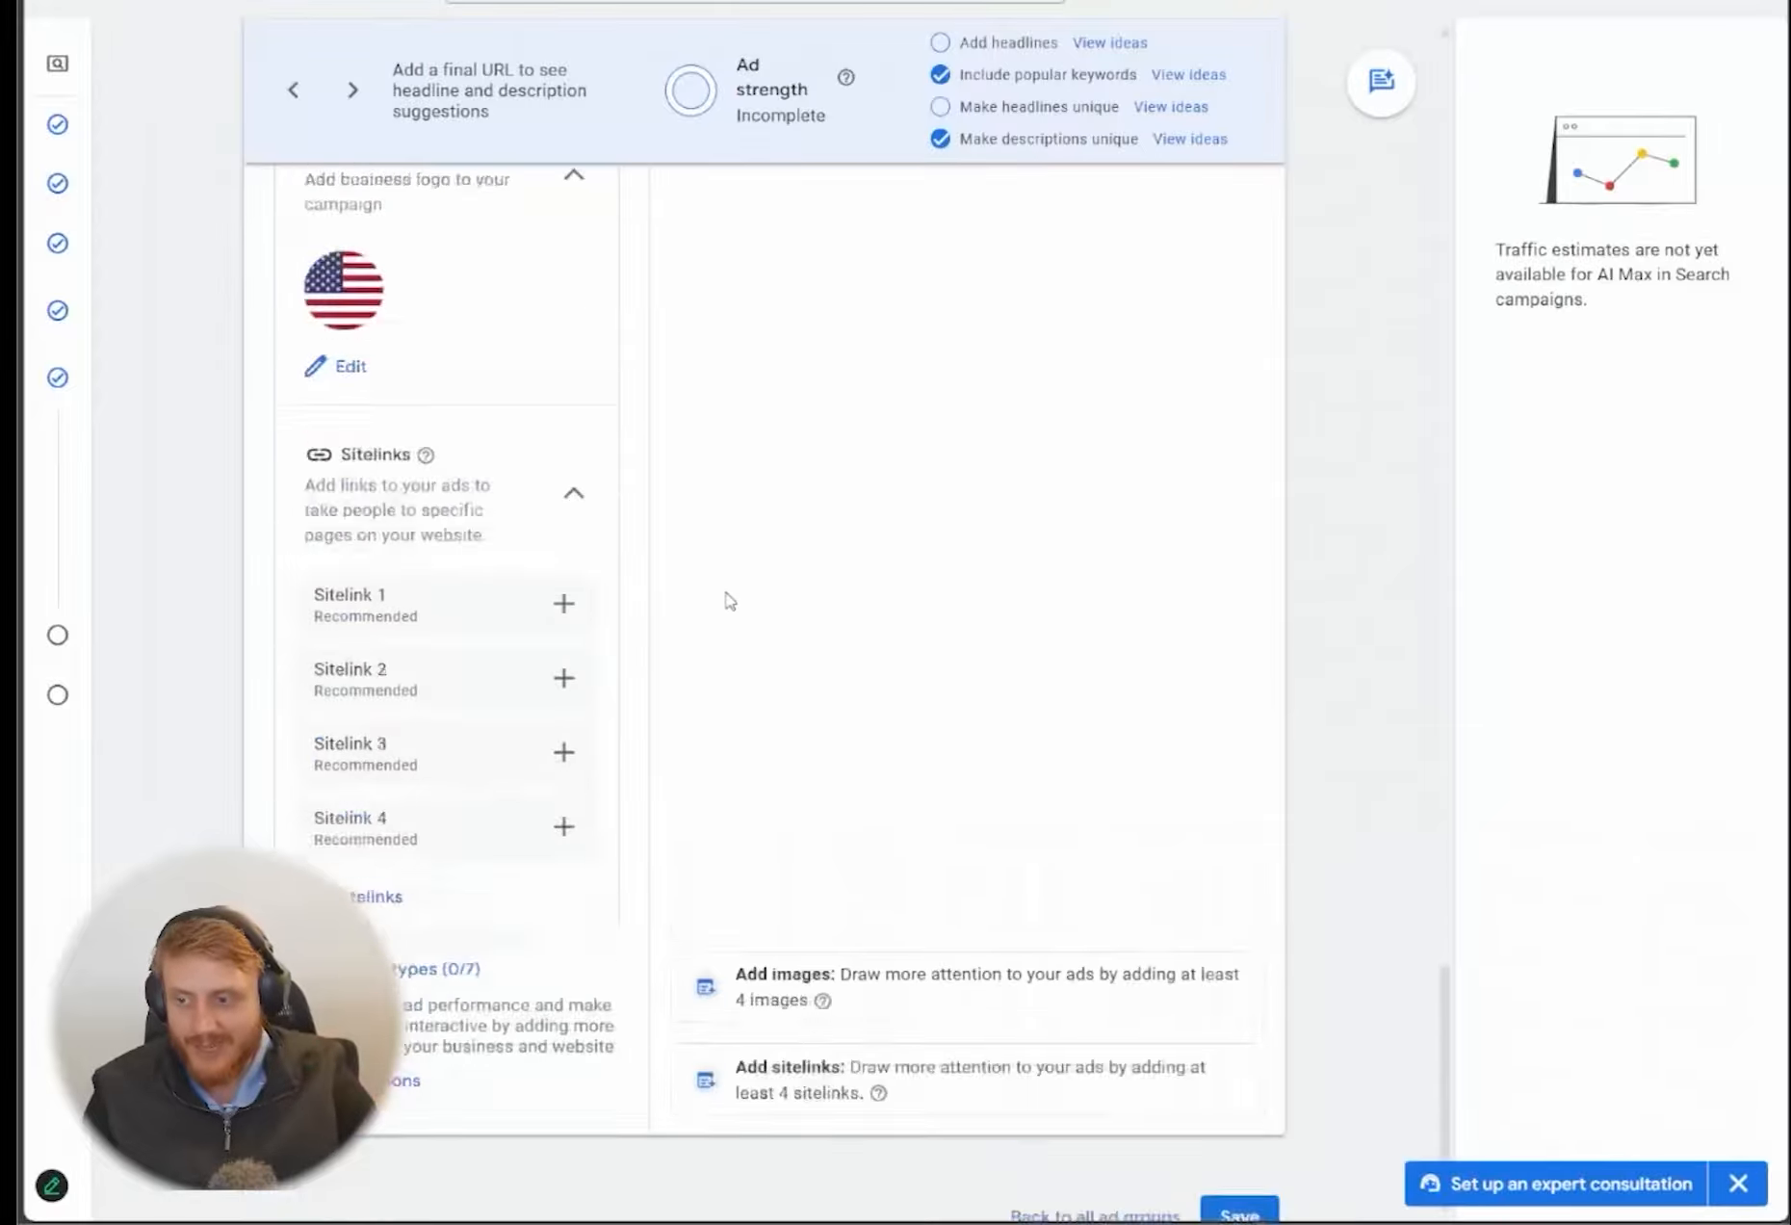
# Open the first sitelink for editing and set its text to "Call Now"
pyautogui.click(567, 525)
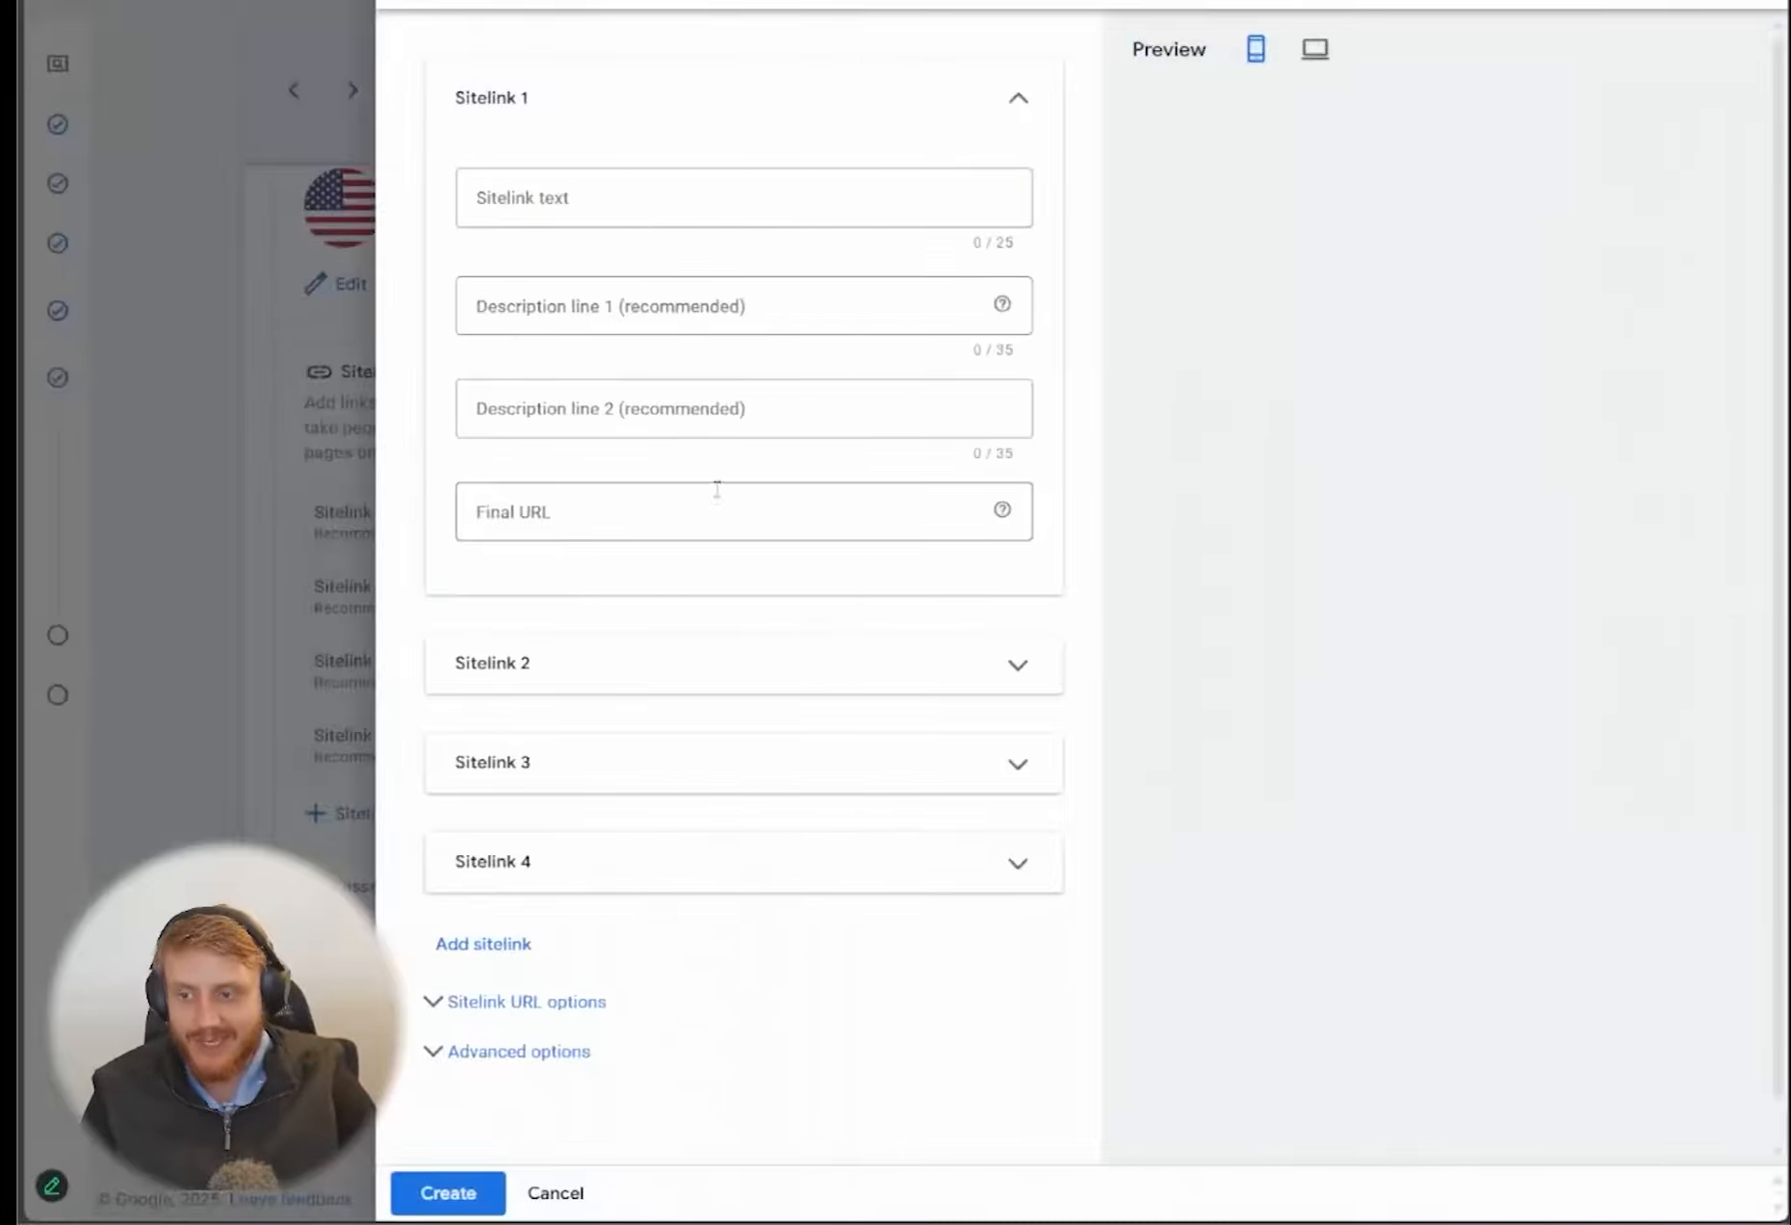
pyautogui.click(578, 208)
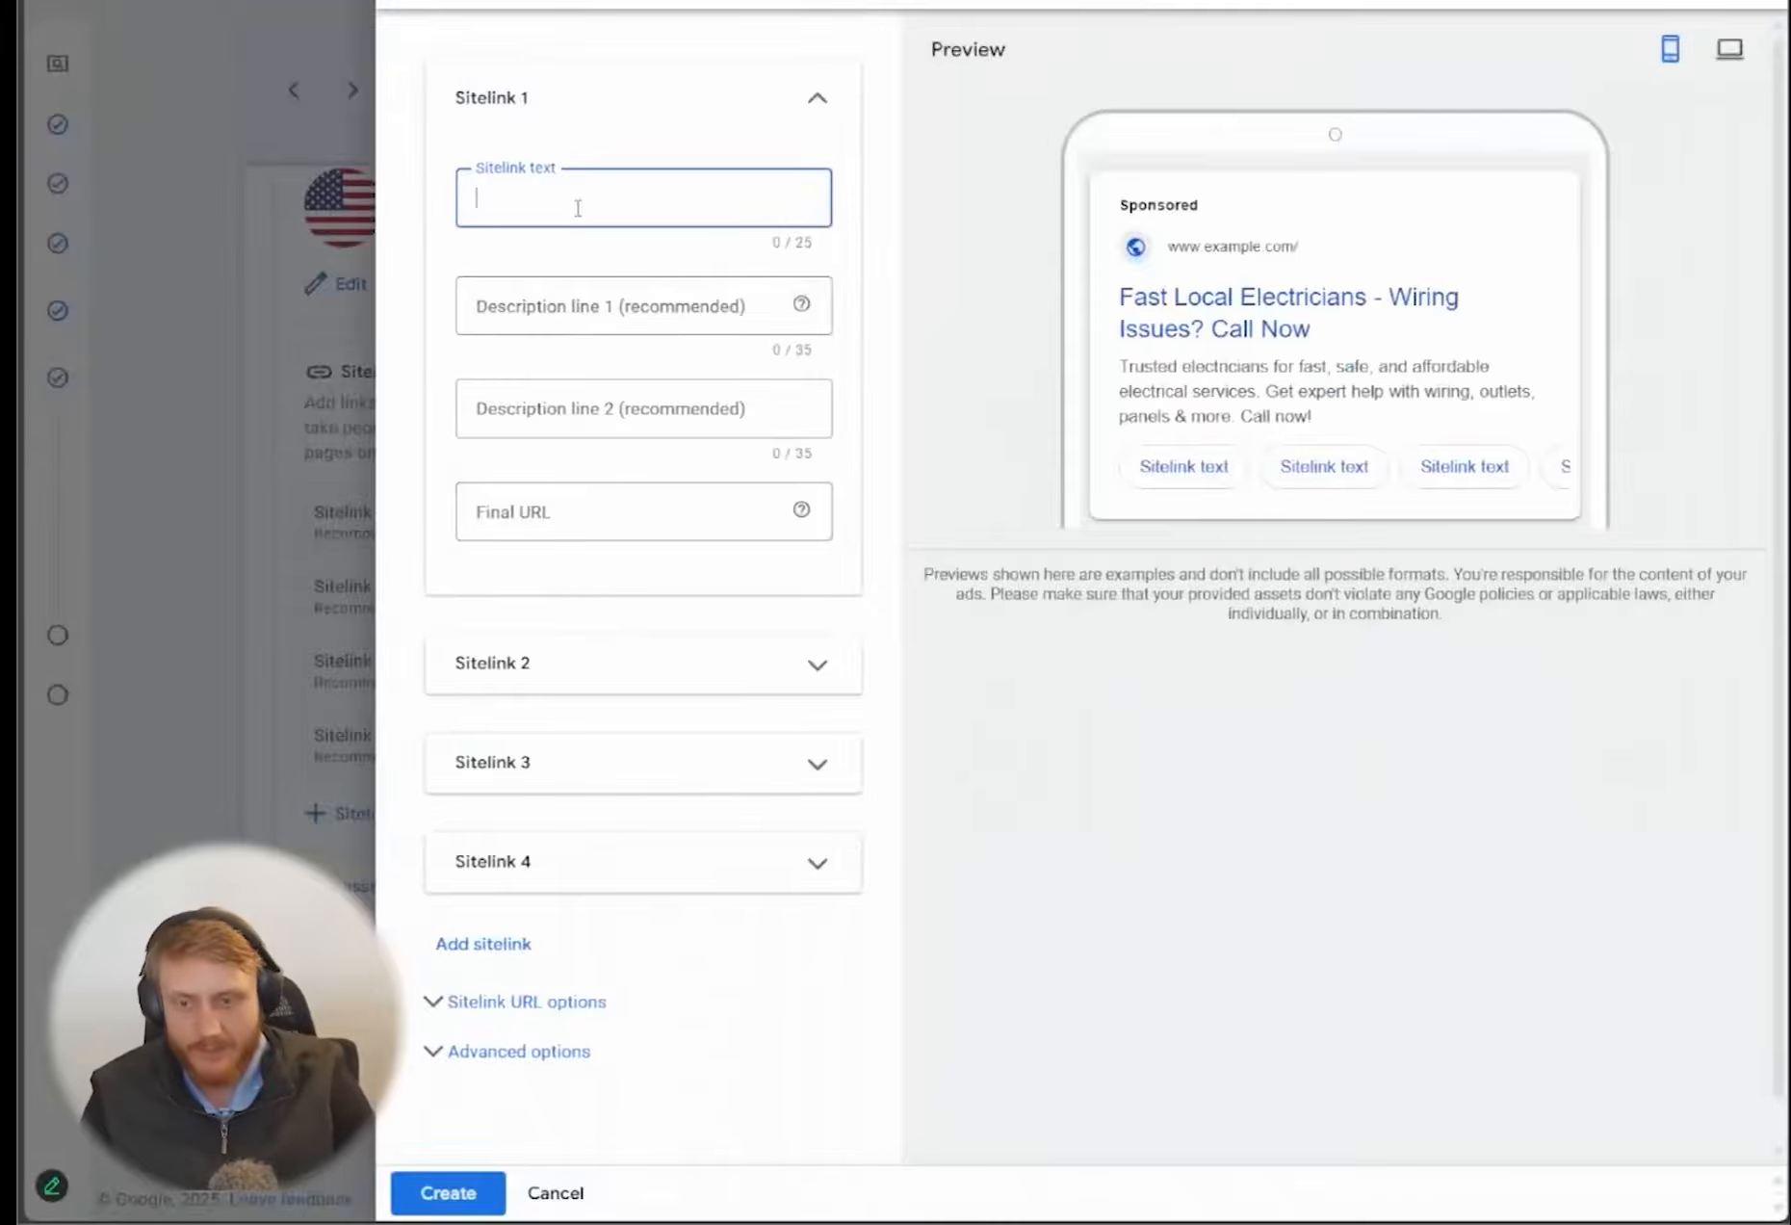
pyautogui.write('Call Now')
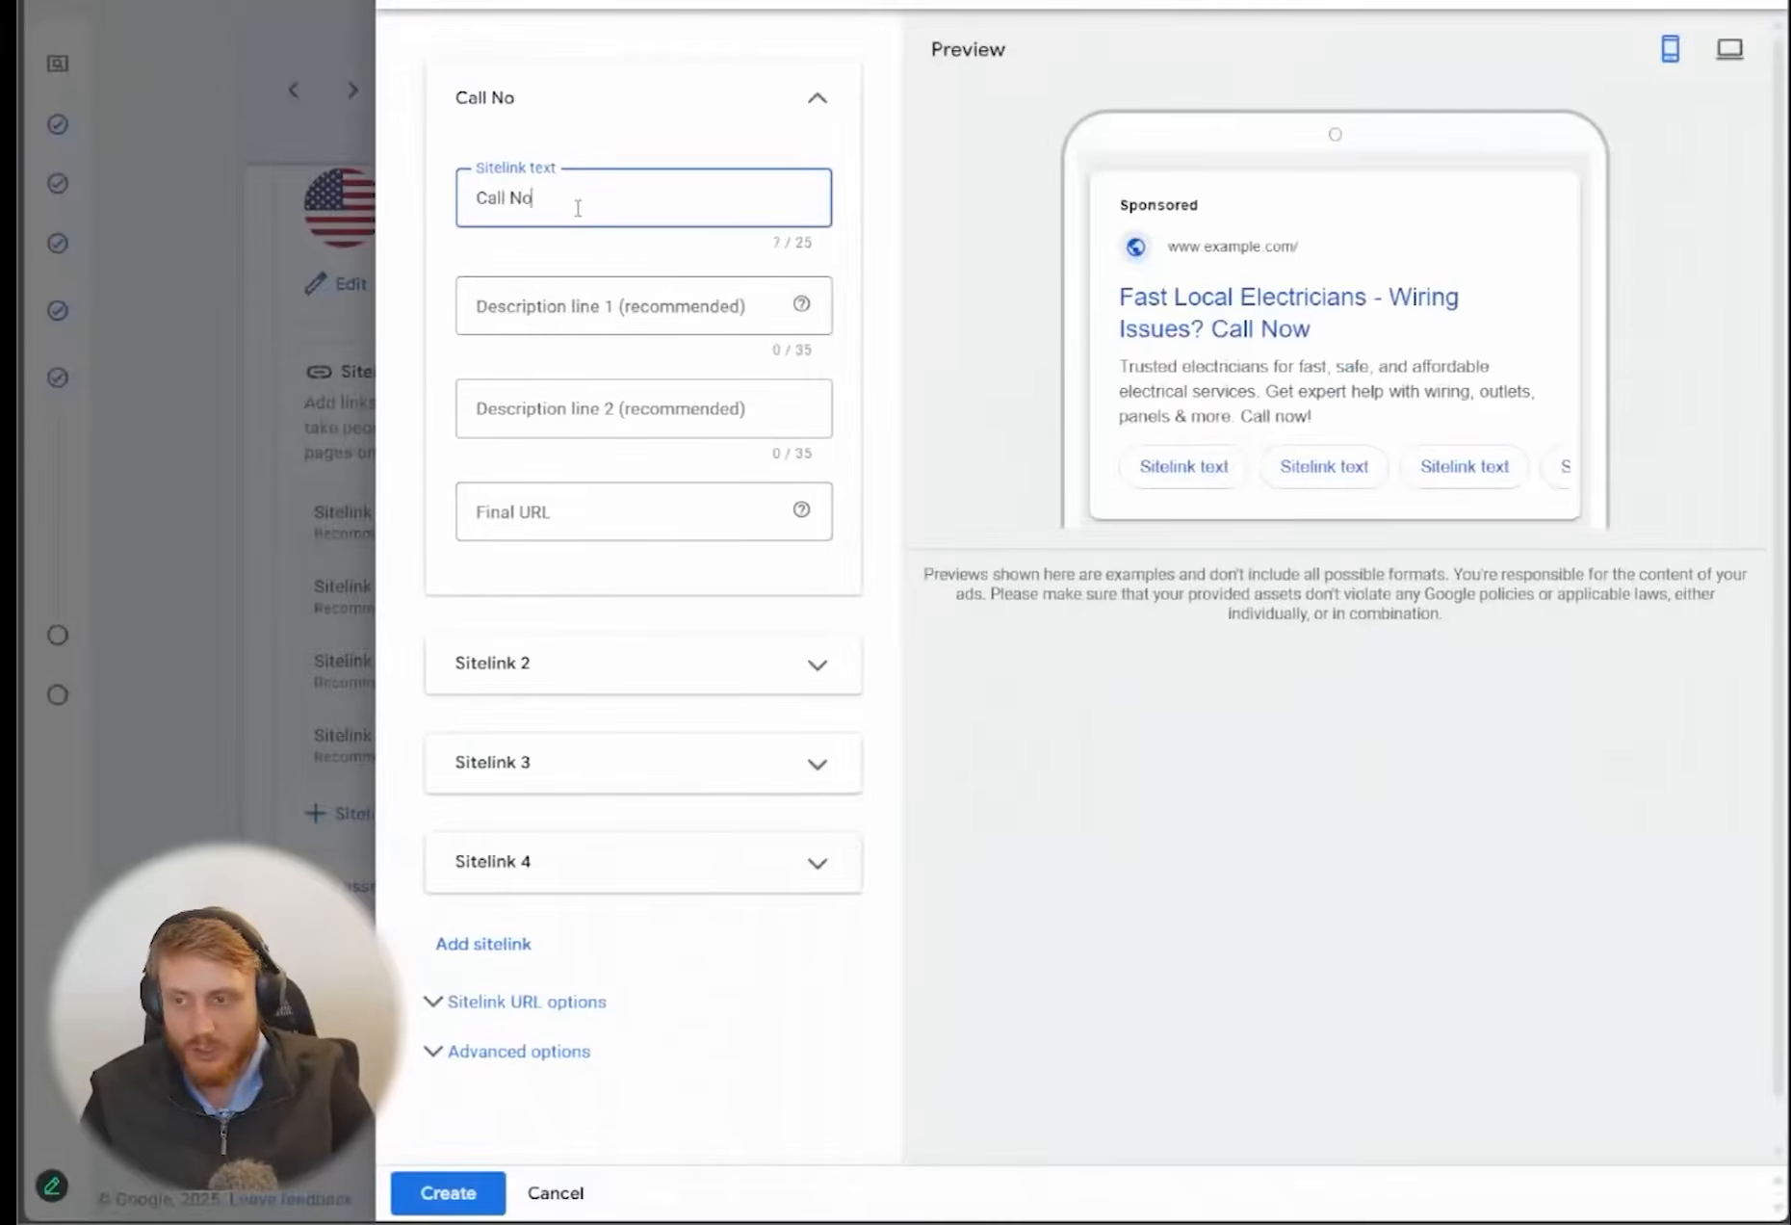
pyautogui.click(542, 512)
pyautogui.write('ht')
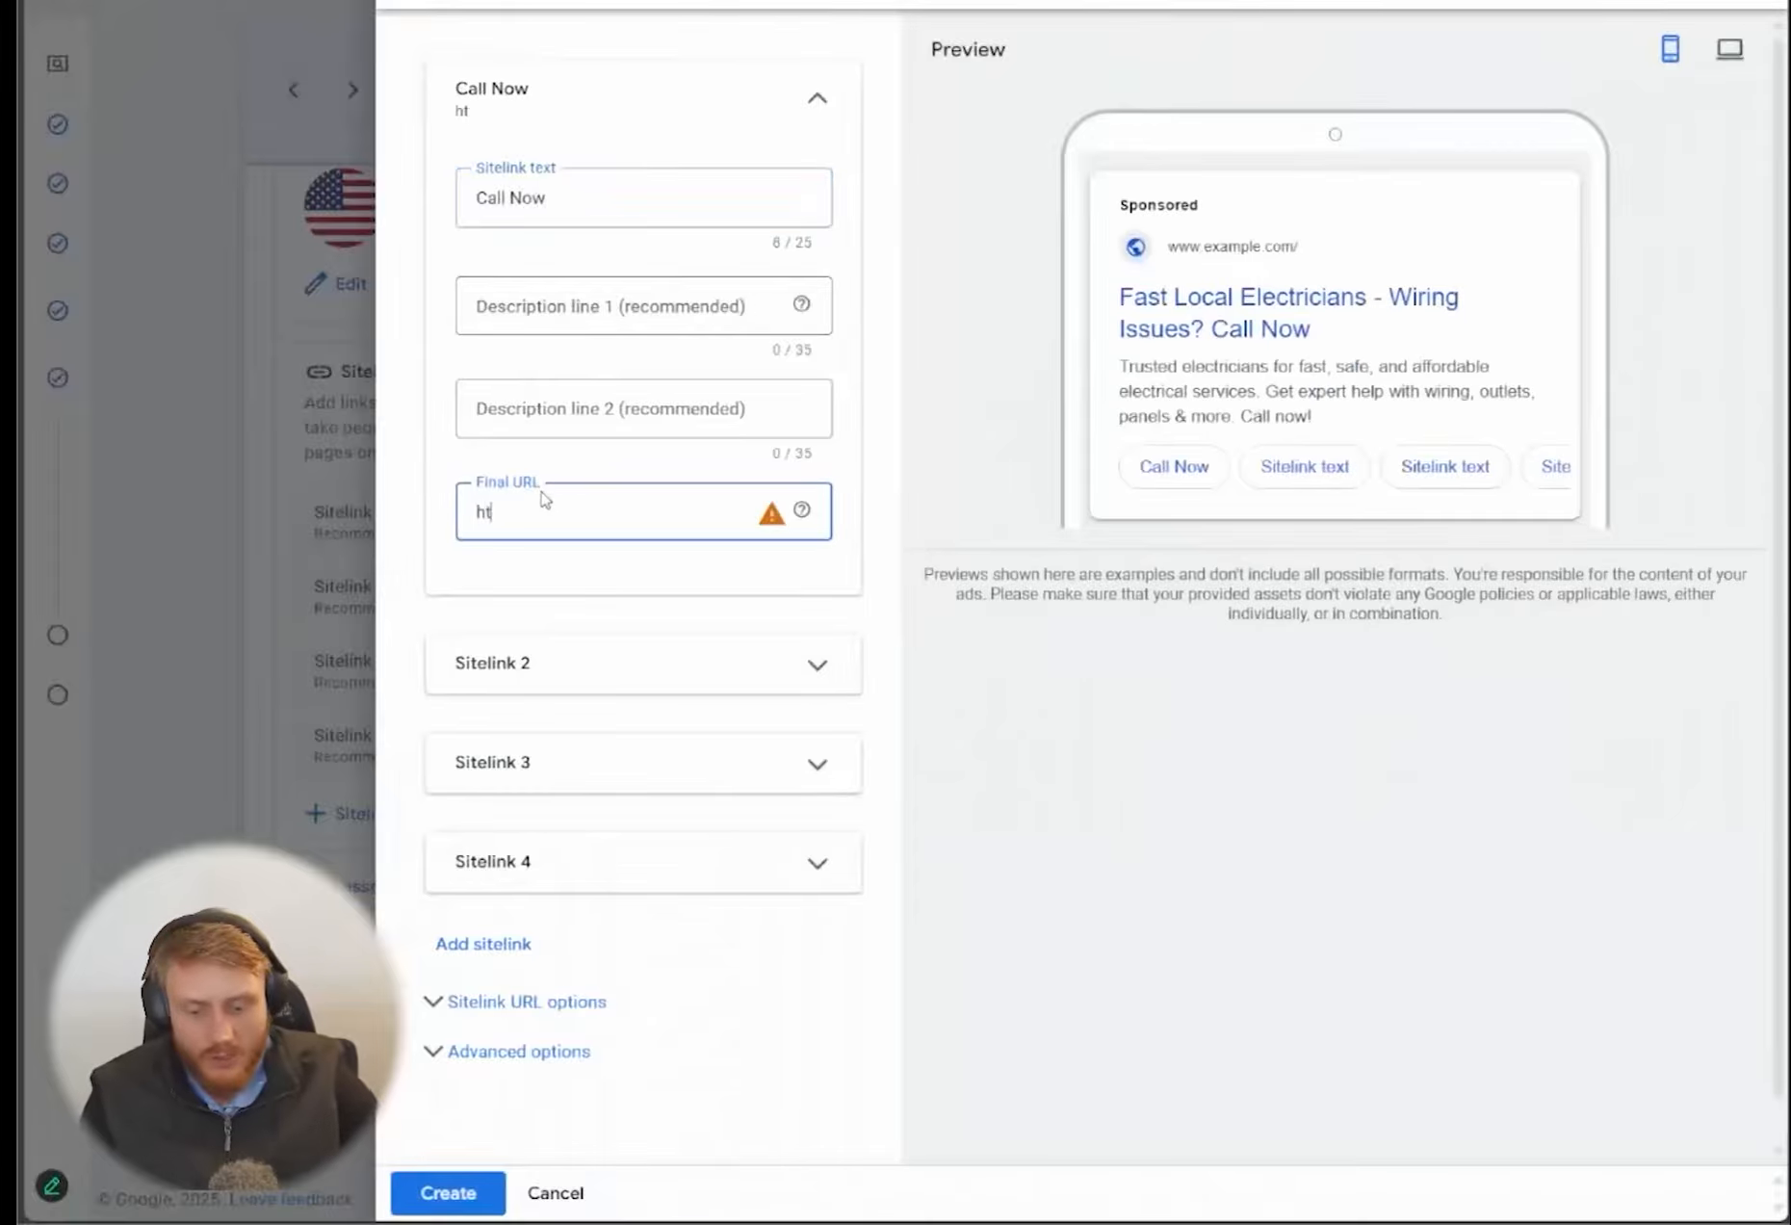
pyautogui.write('tps://')
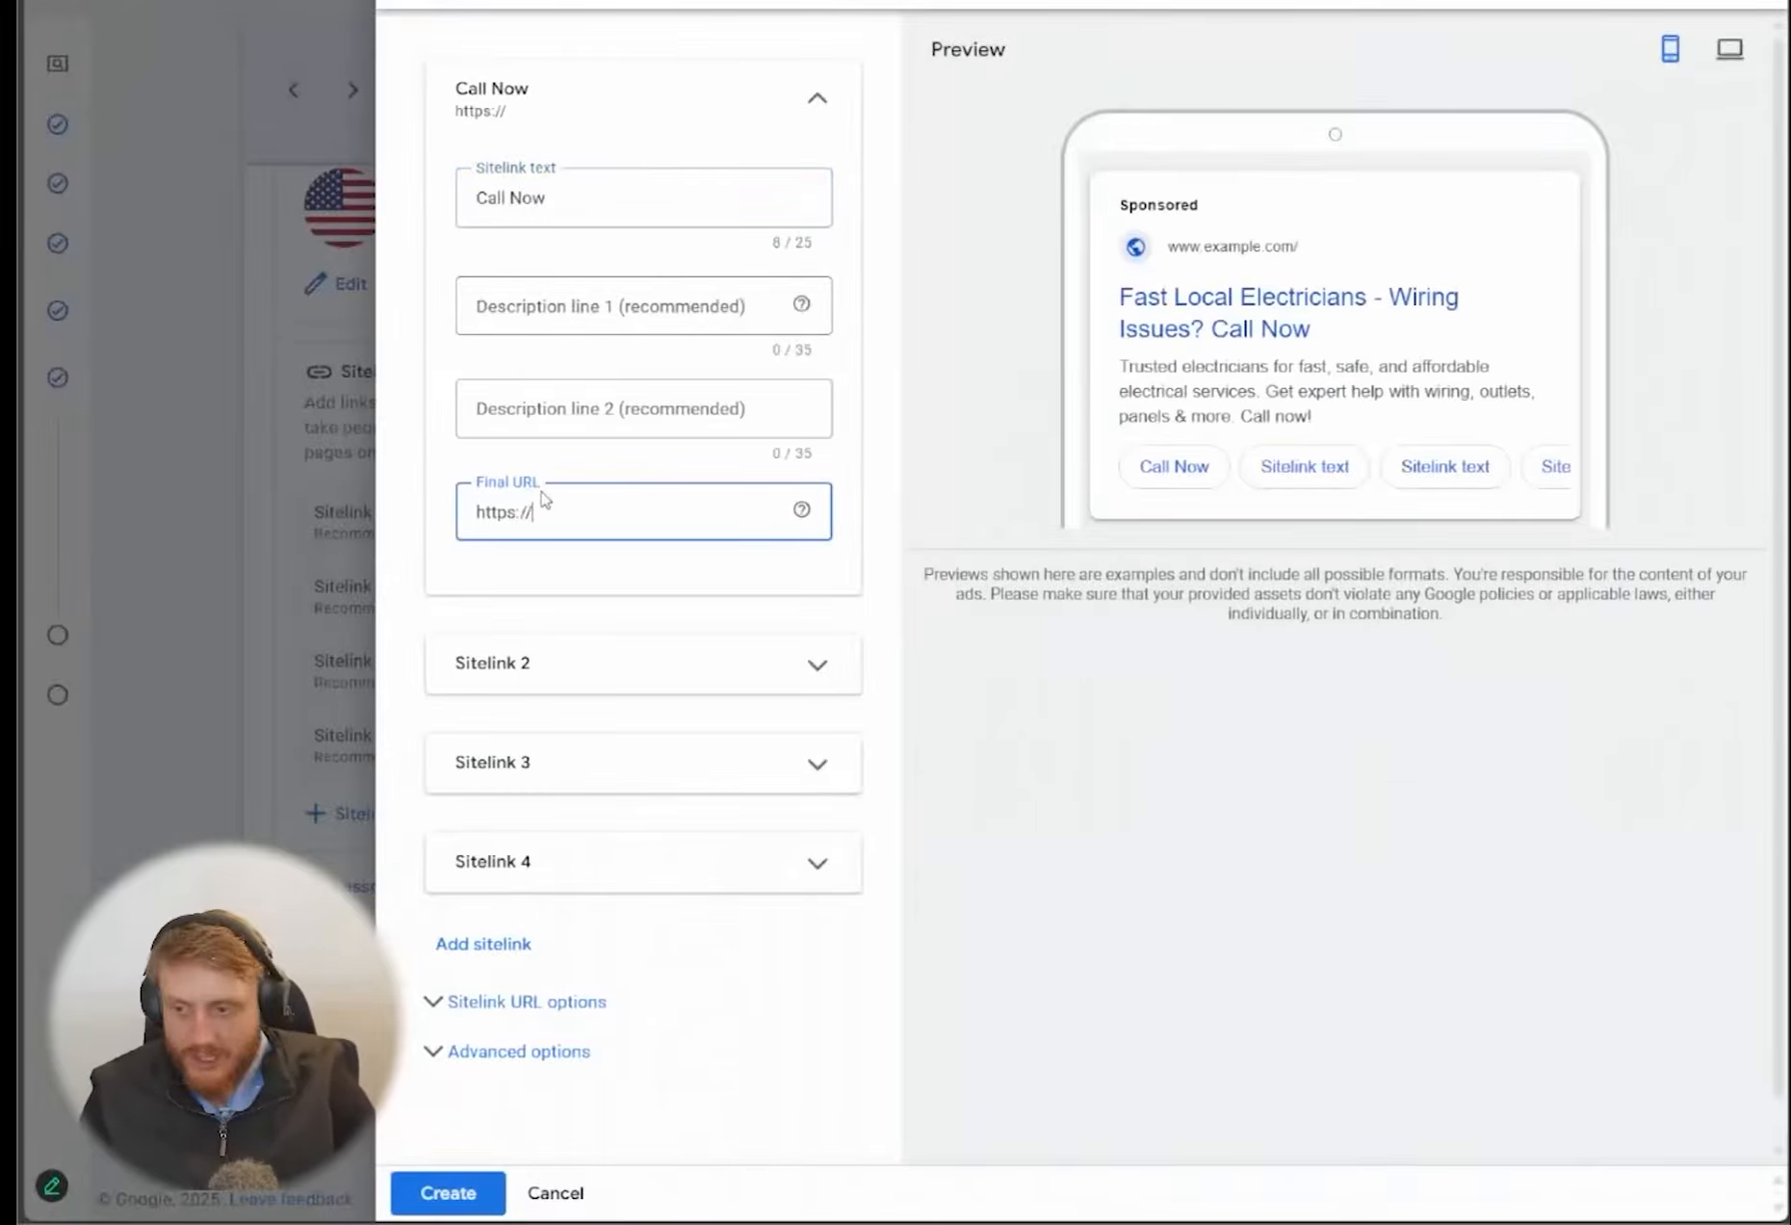
pyautogui.write('youarereallyama')
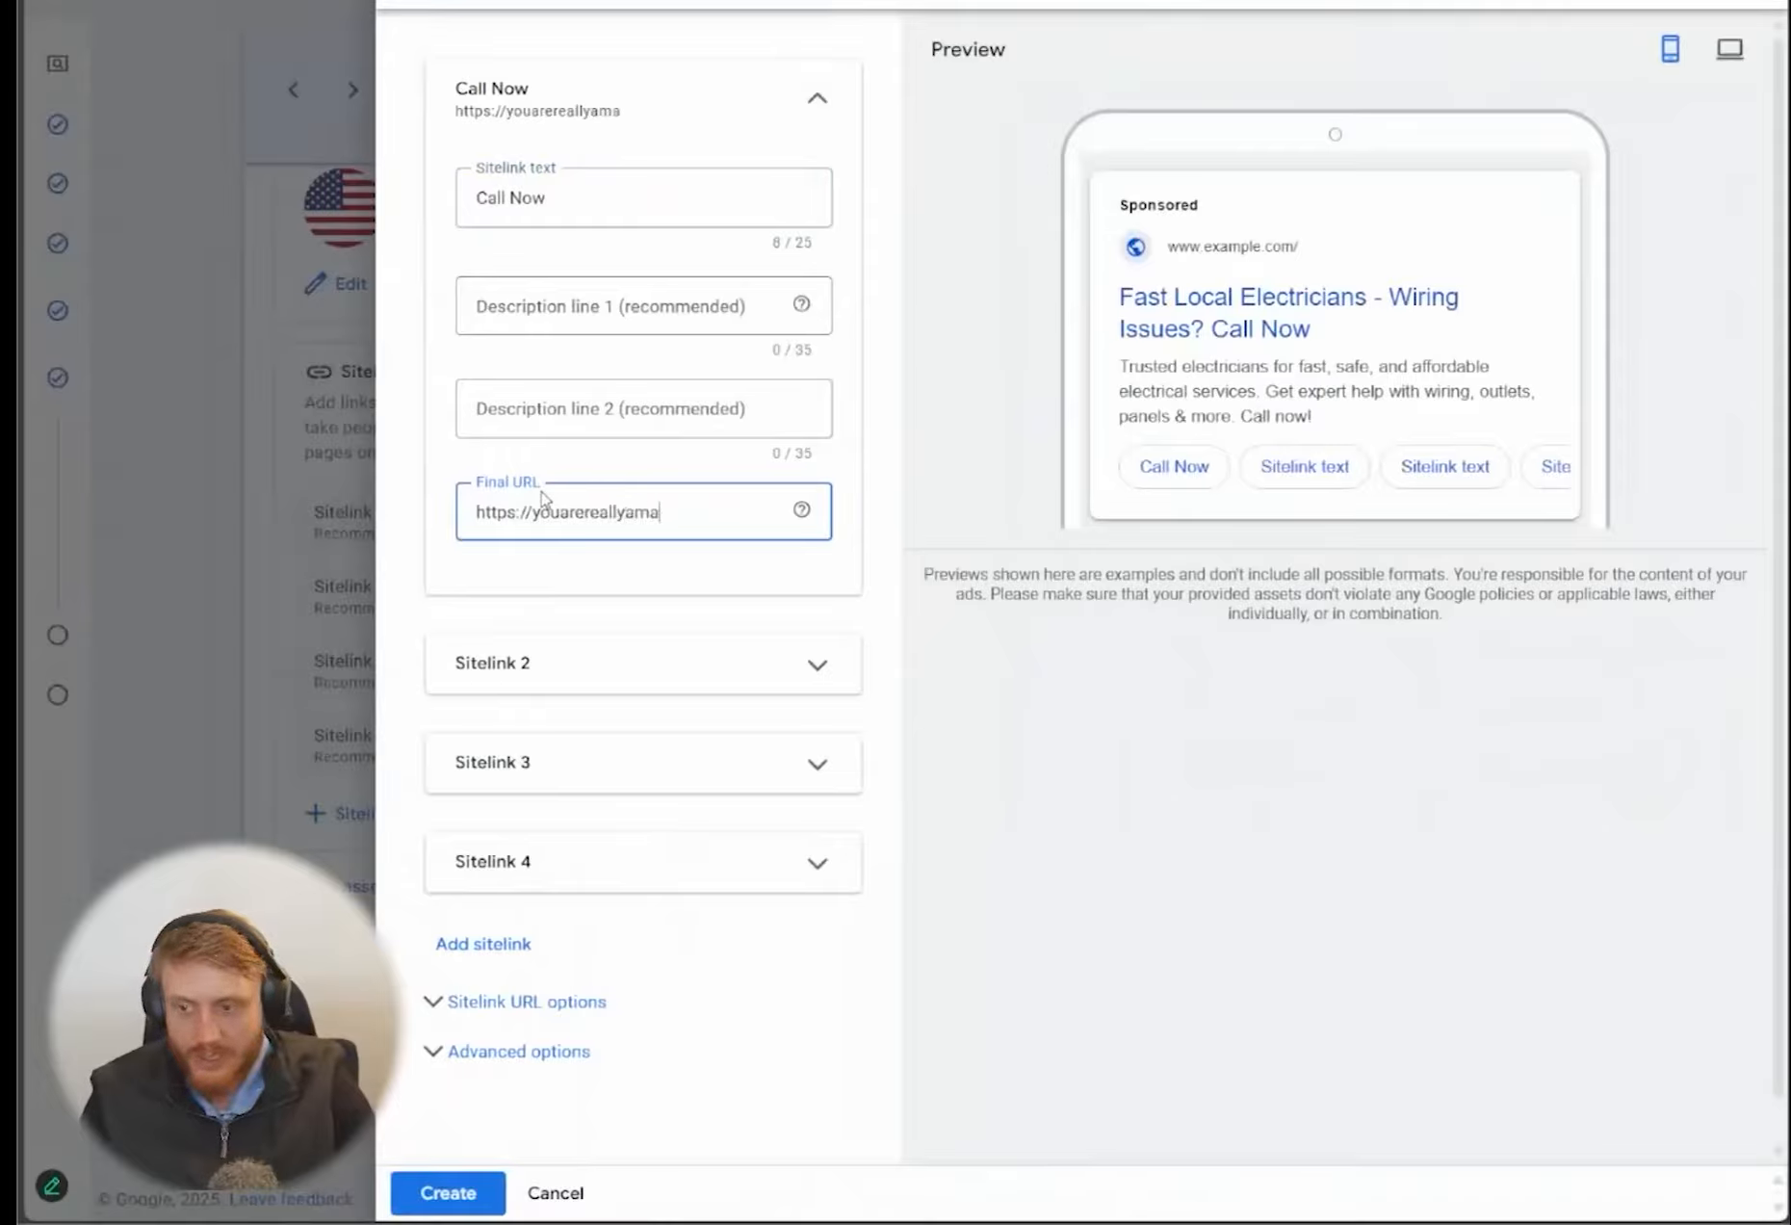
pyautogui.write('zing.com')
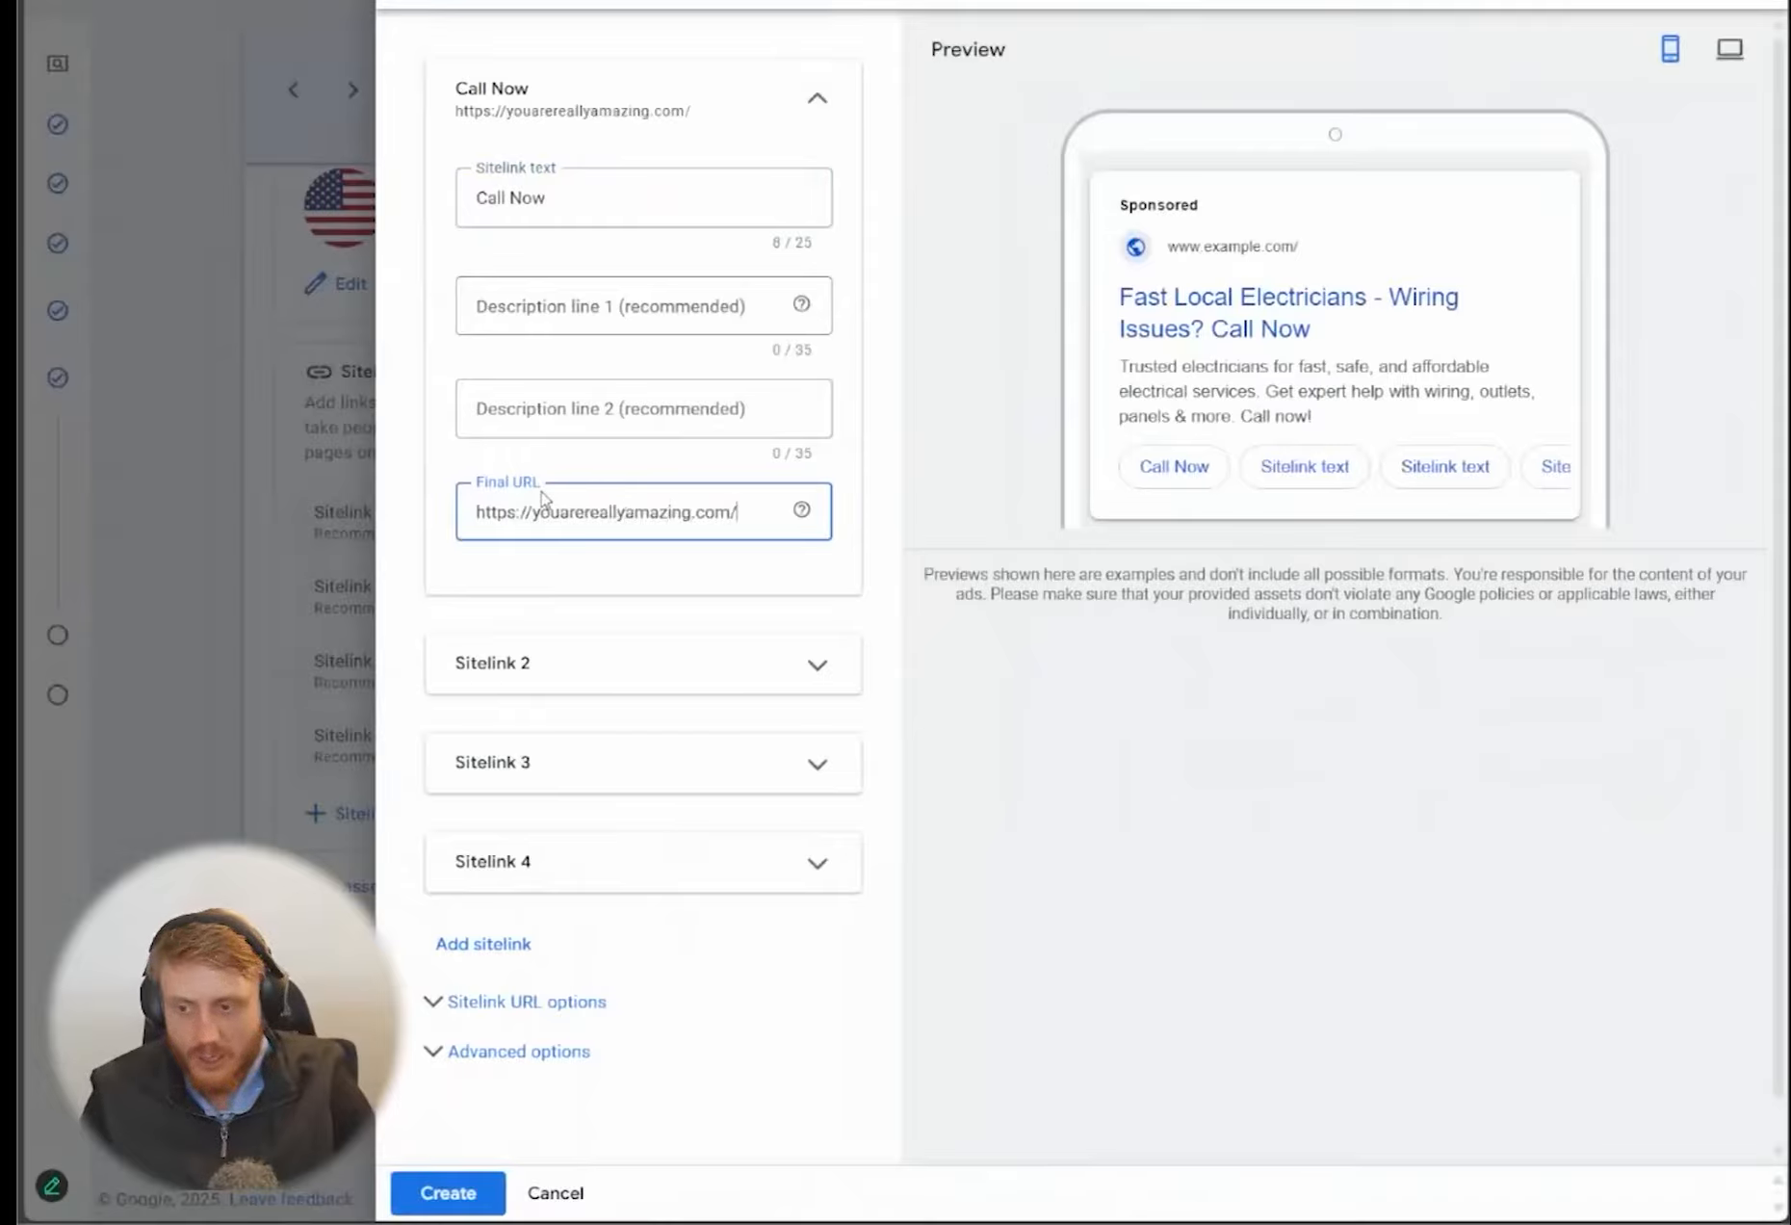
pyautogui.write('/electri')
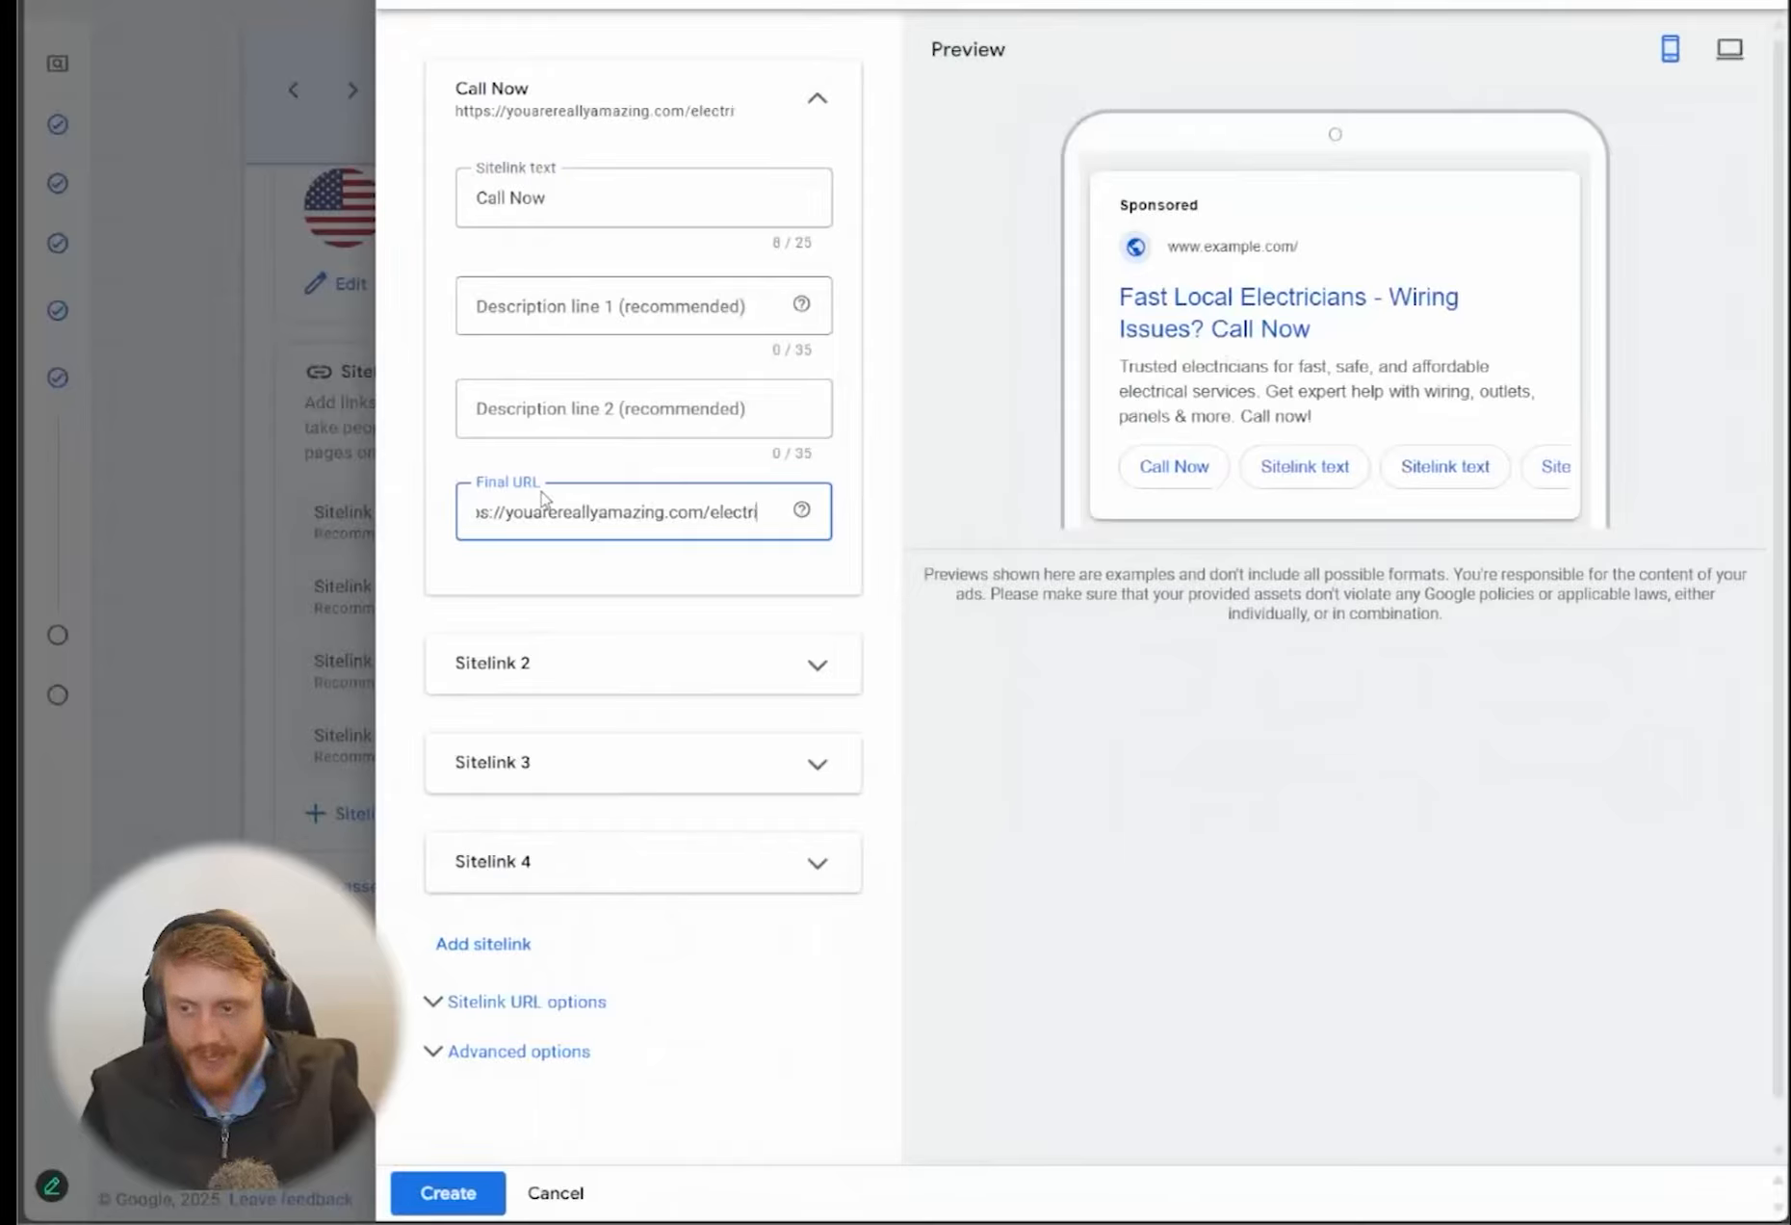
pyautogui.write('cian?')
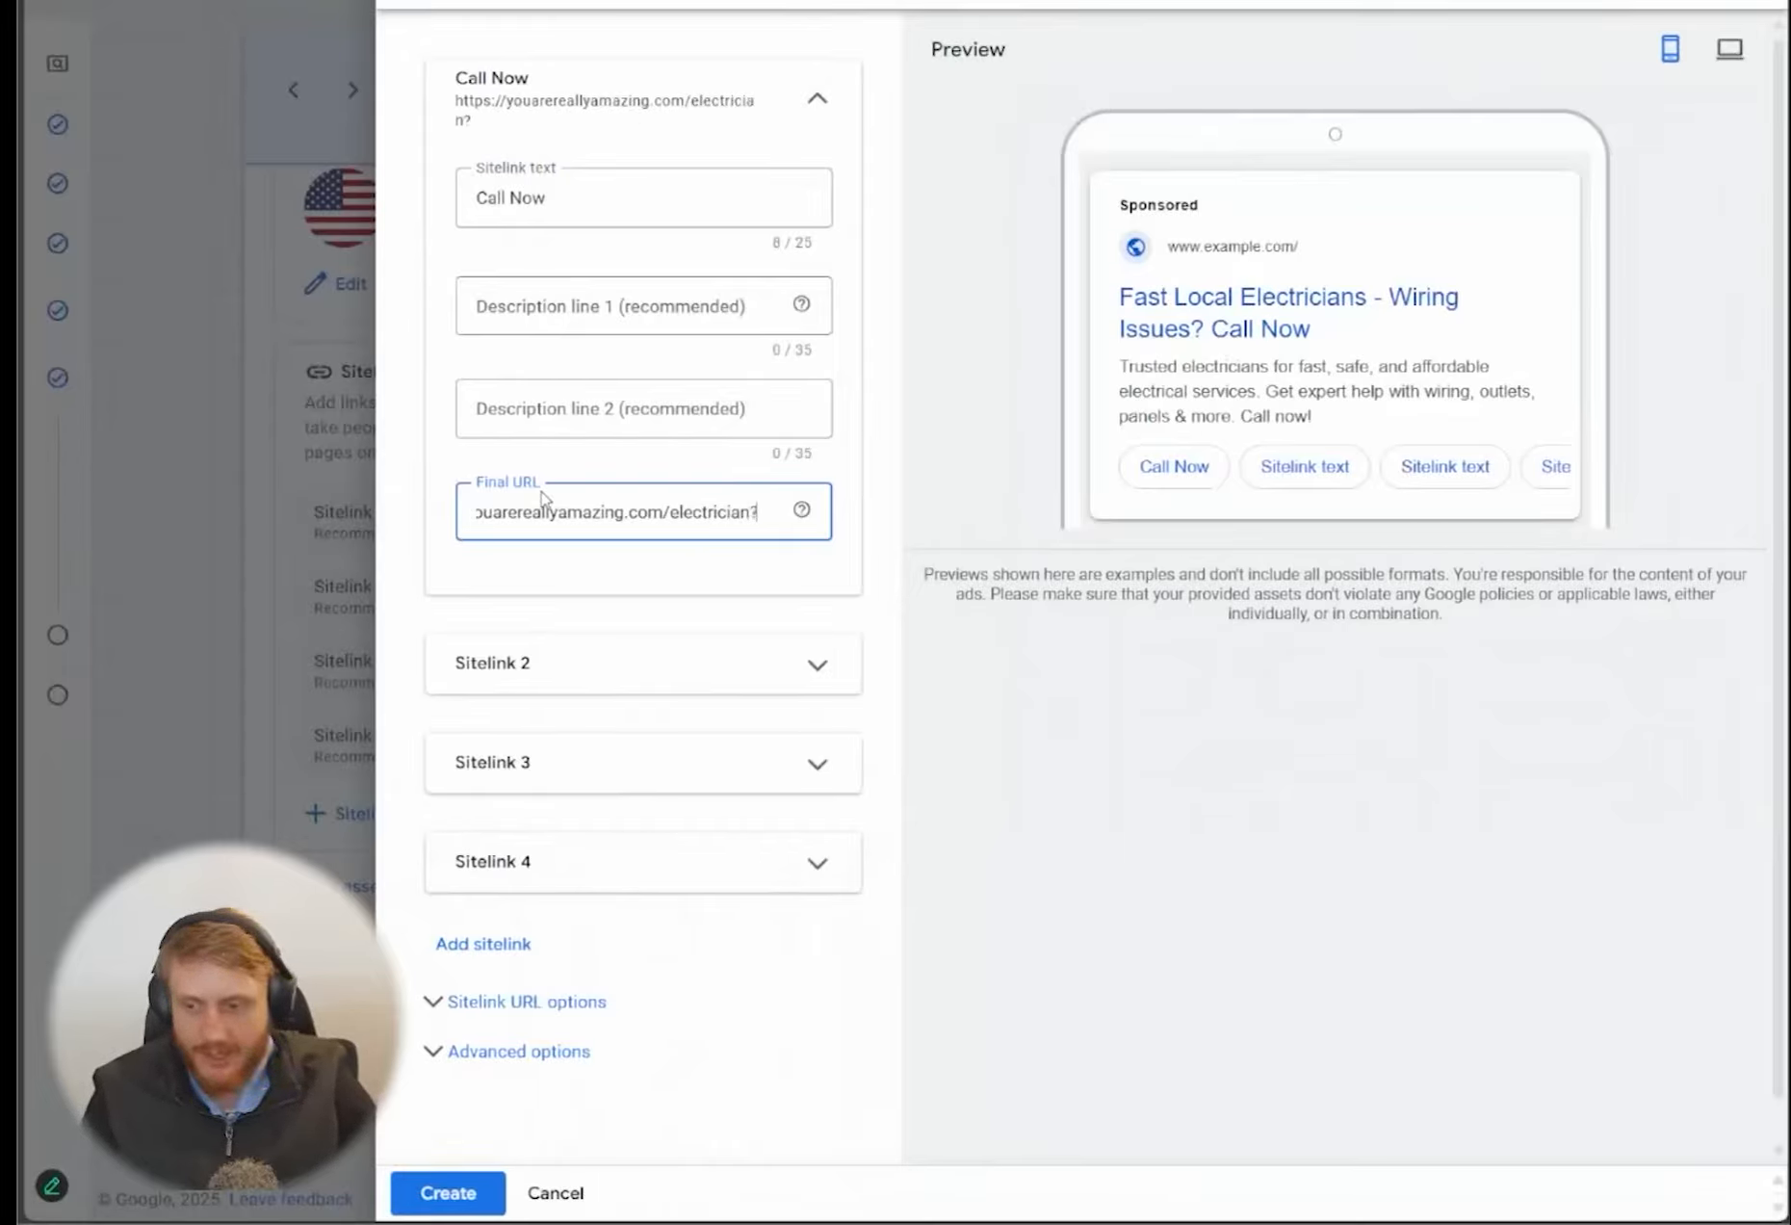
pyautogui.write('call=')
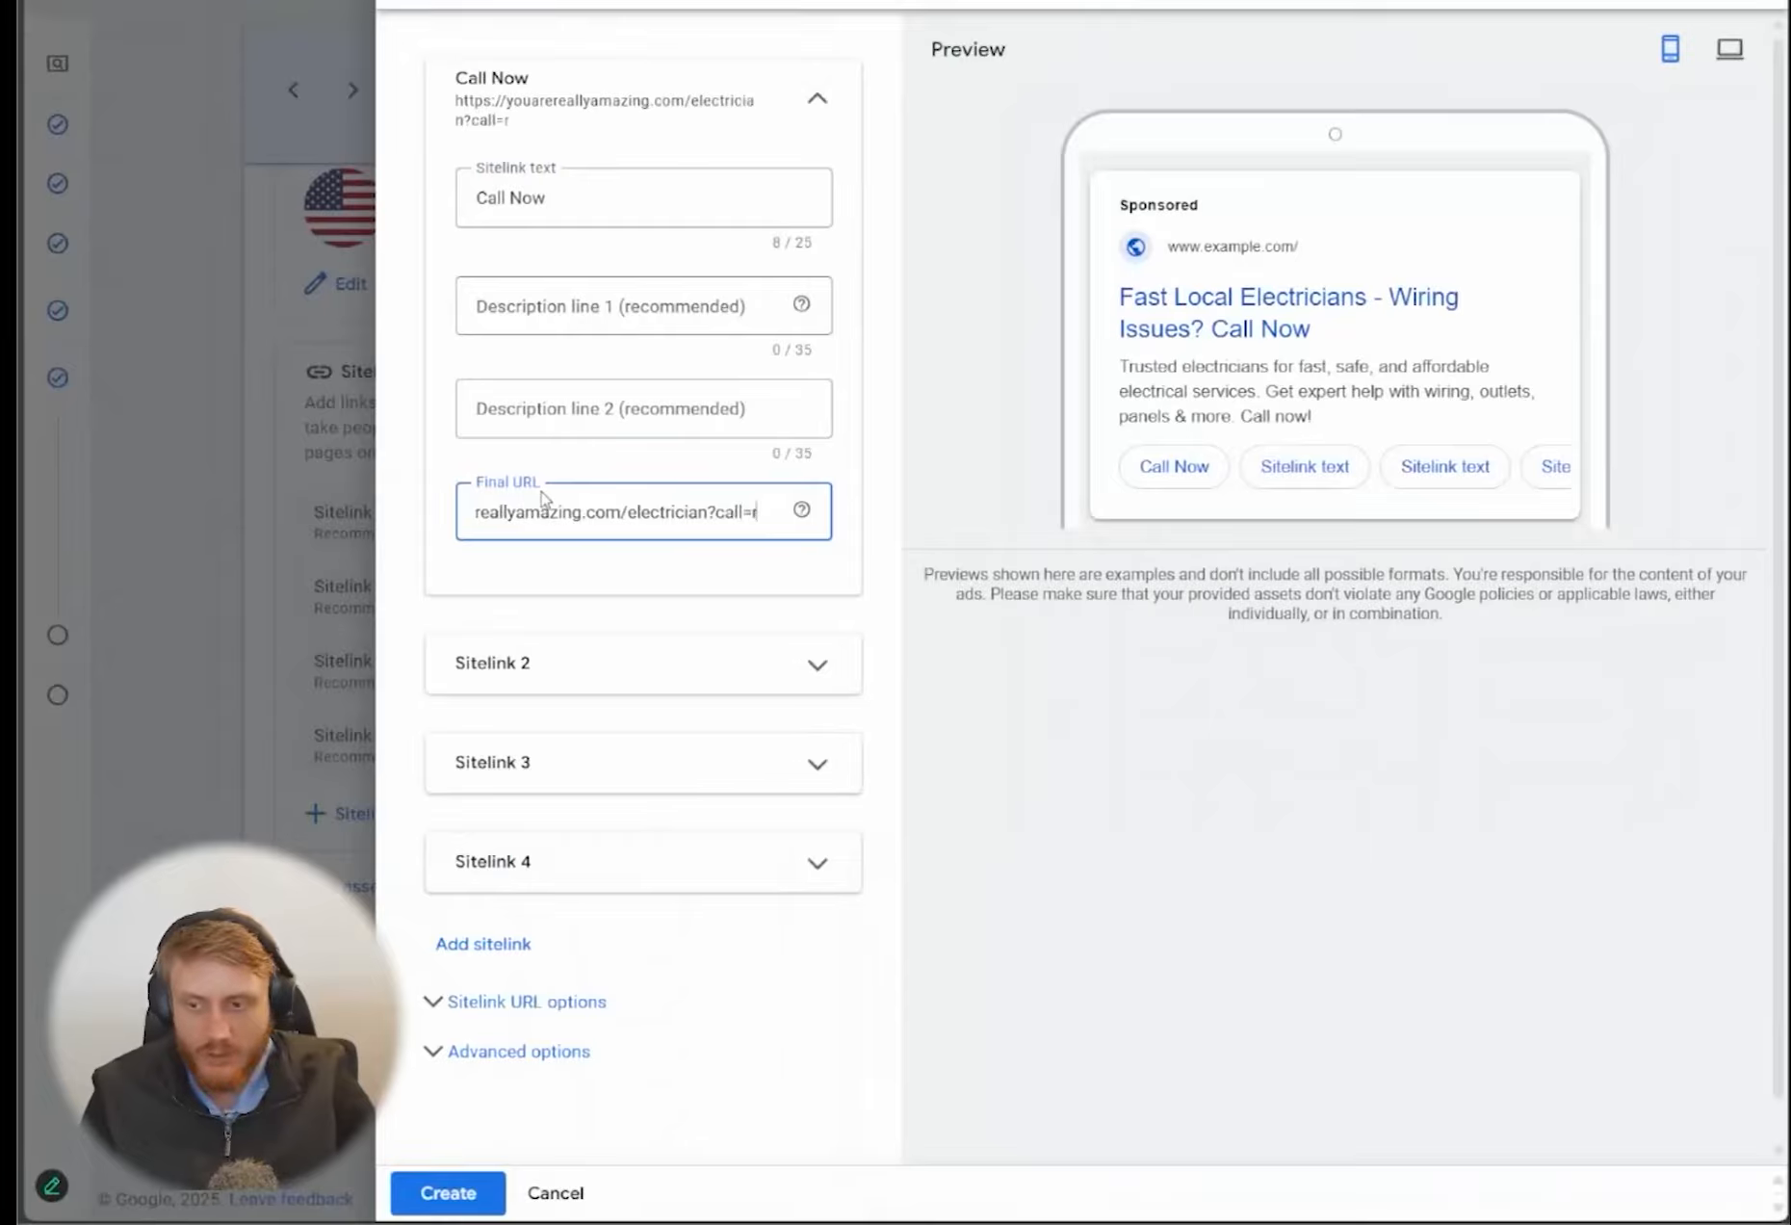
pyautogui.write('1')
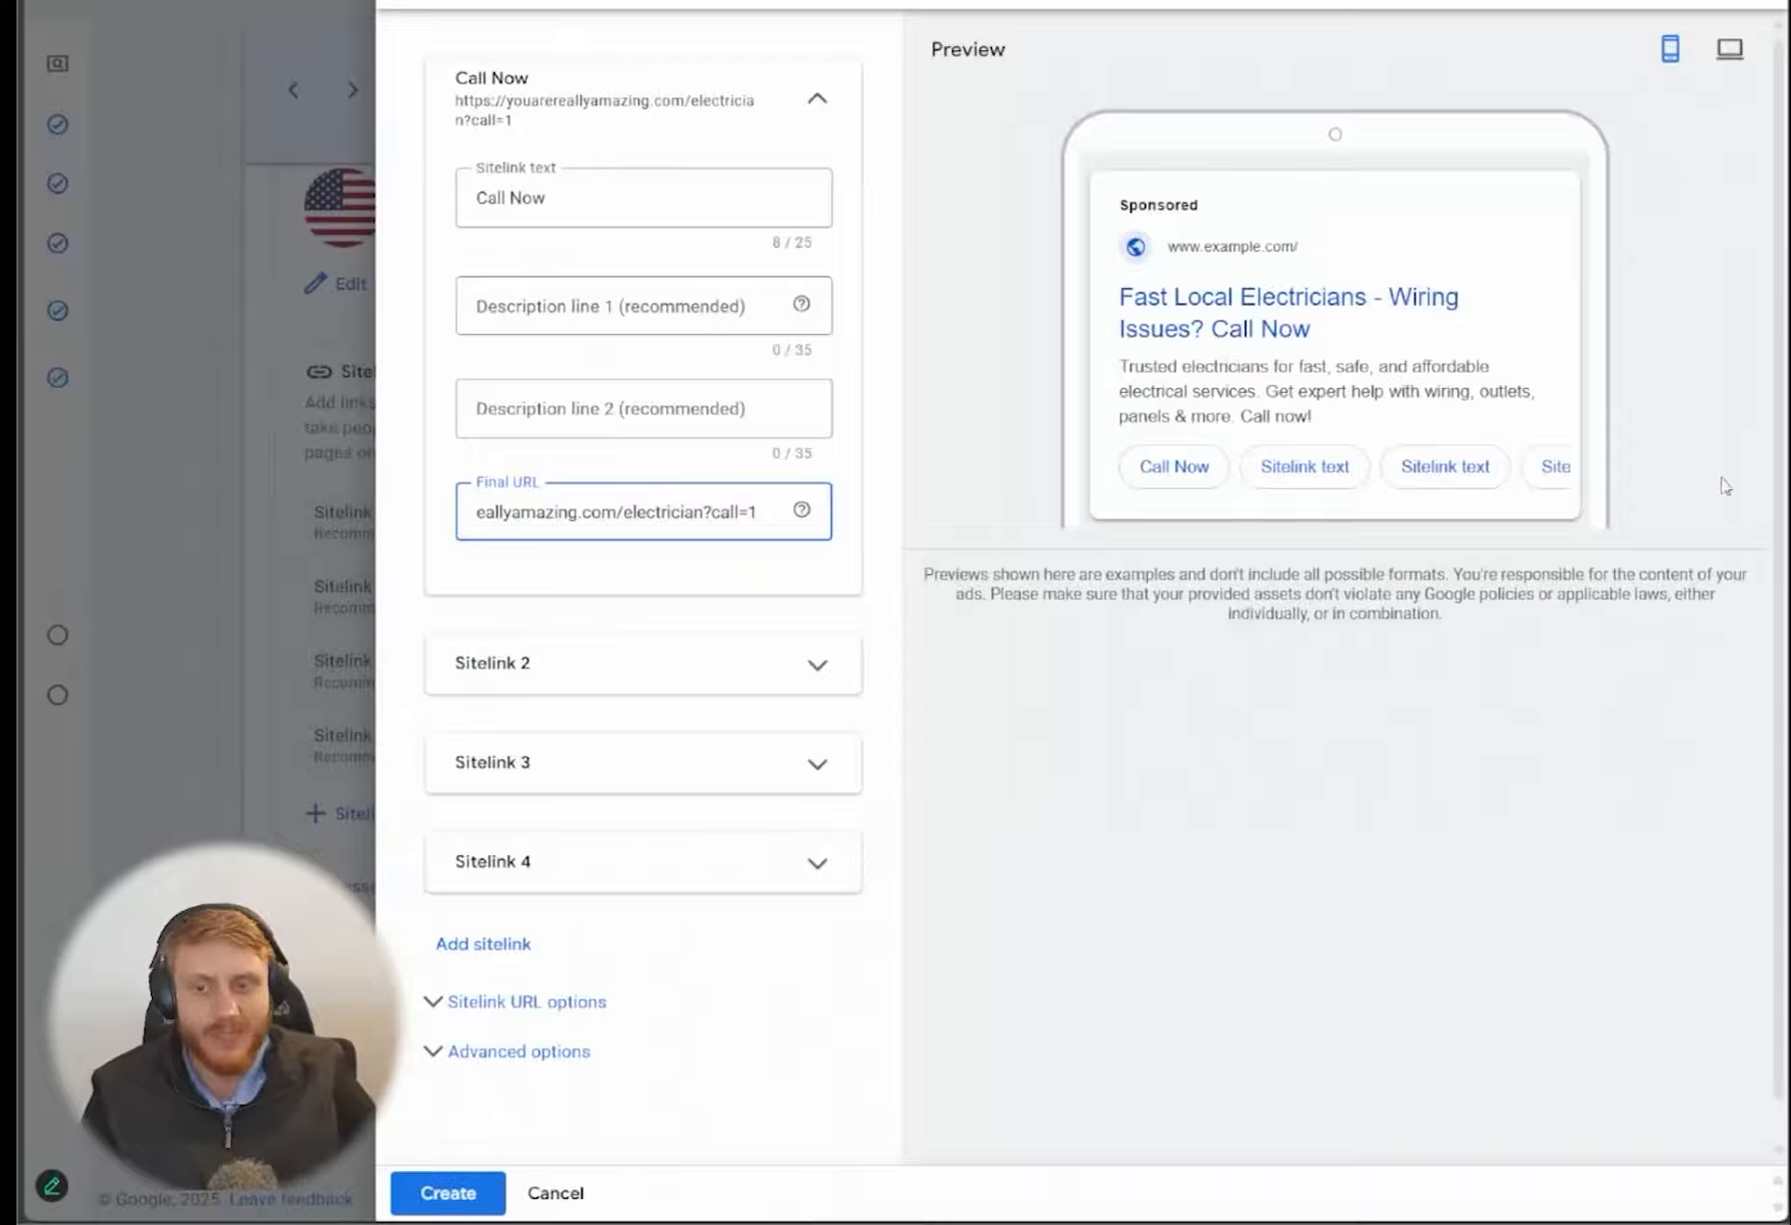
# Copy the first sitelink's text into the second sitelink and change it to "Call Right Away"
pyautogui.click(635, 207)
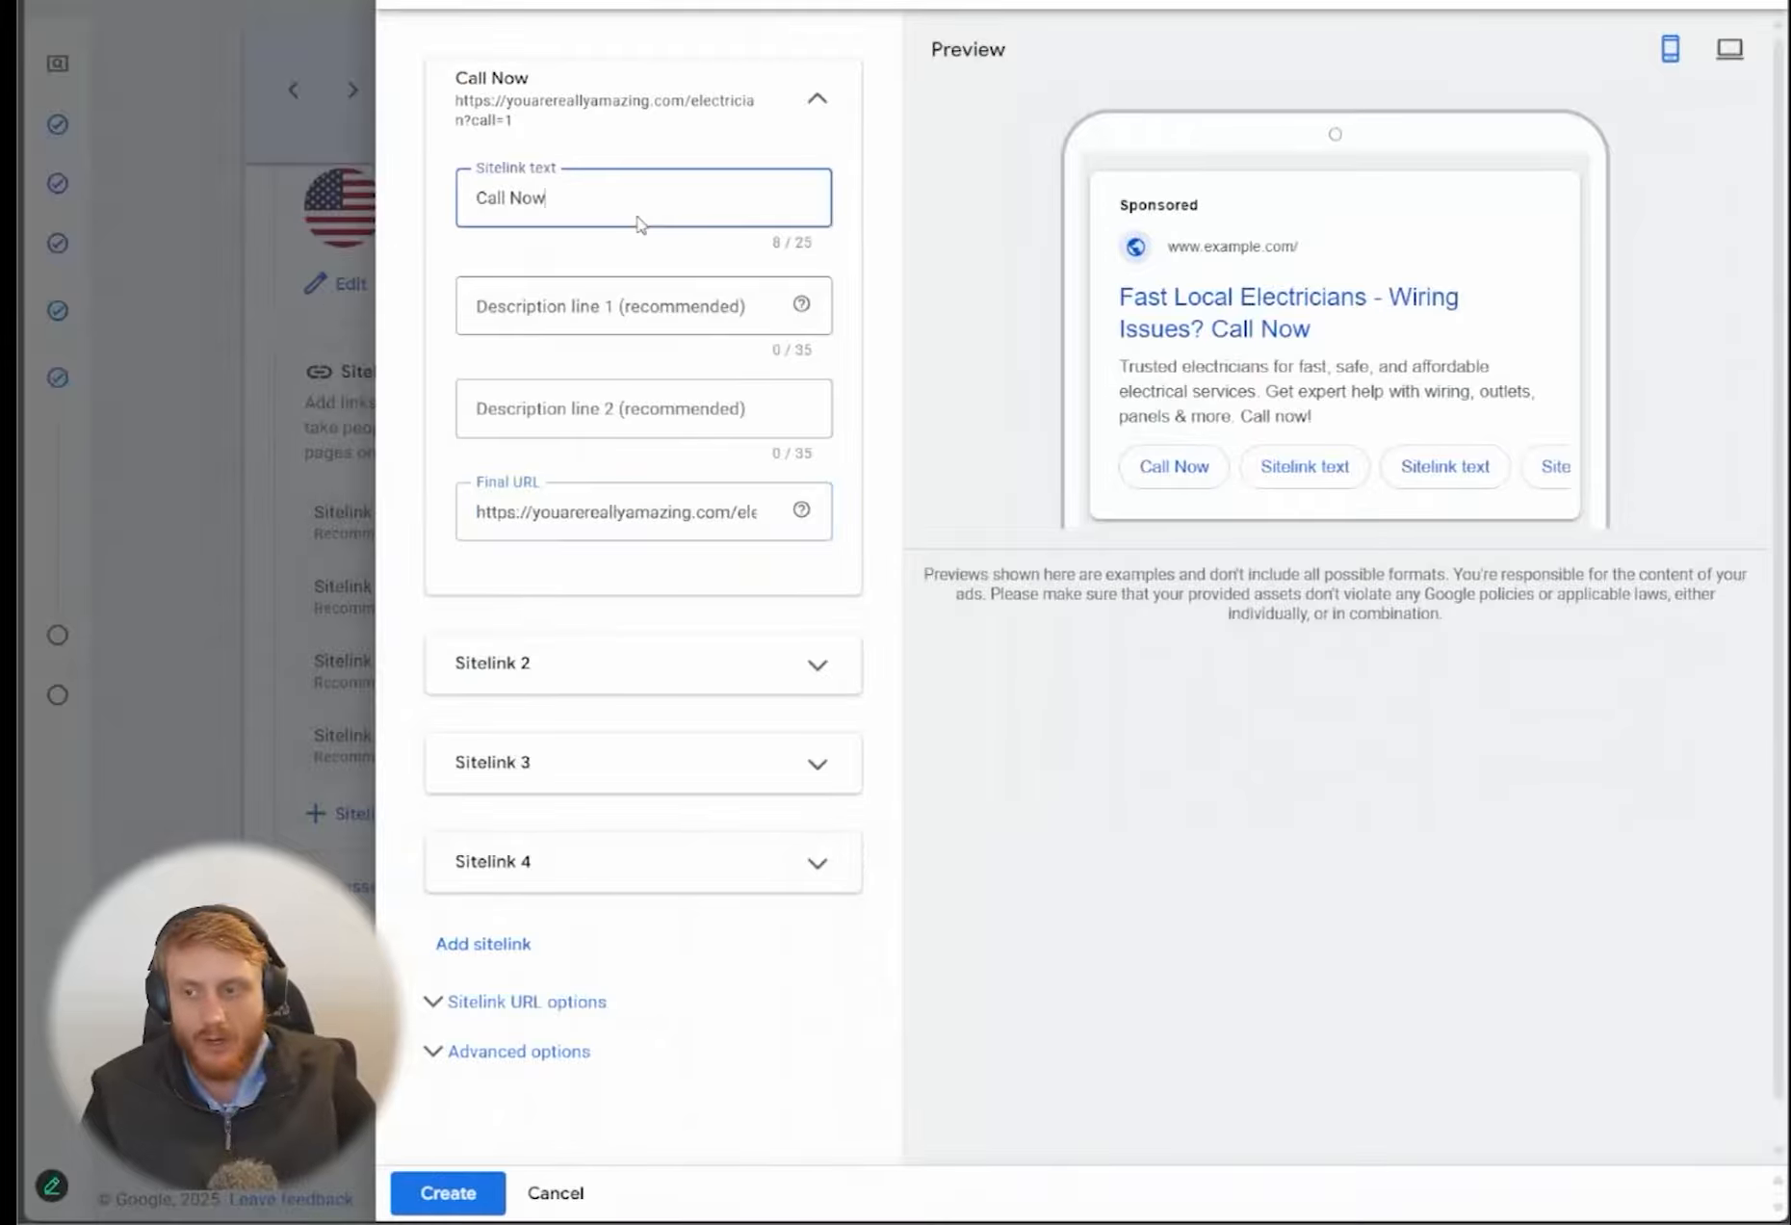
pyautogui.hotkey('ctrl', 'a')
pyautogui.hotkey('ctrl', 'c')
pyautogui.click(573, 664)
pyautogui.click(587, 771)
pyautogui.hotkey('ctrl', 'v')
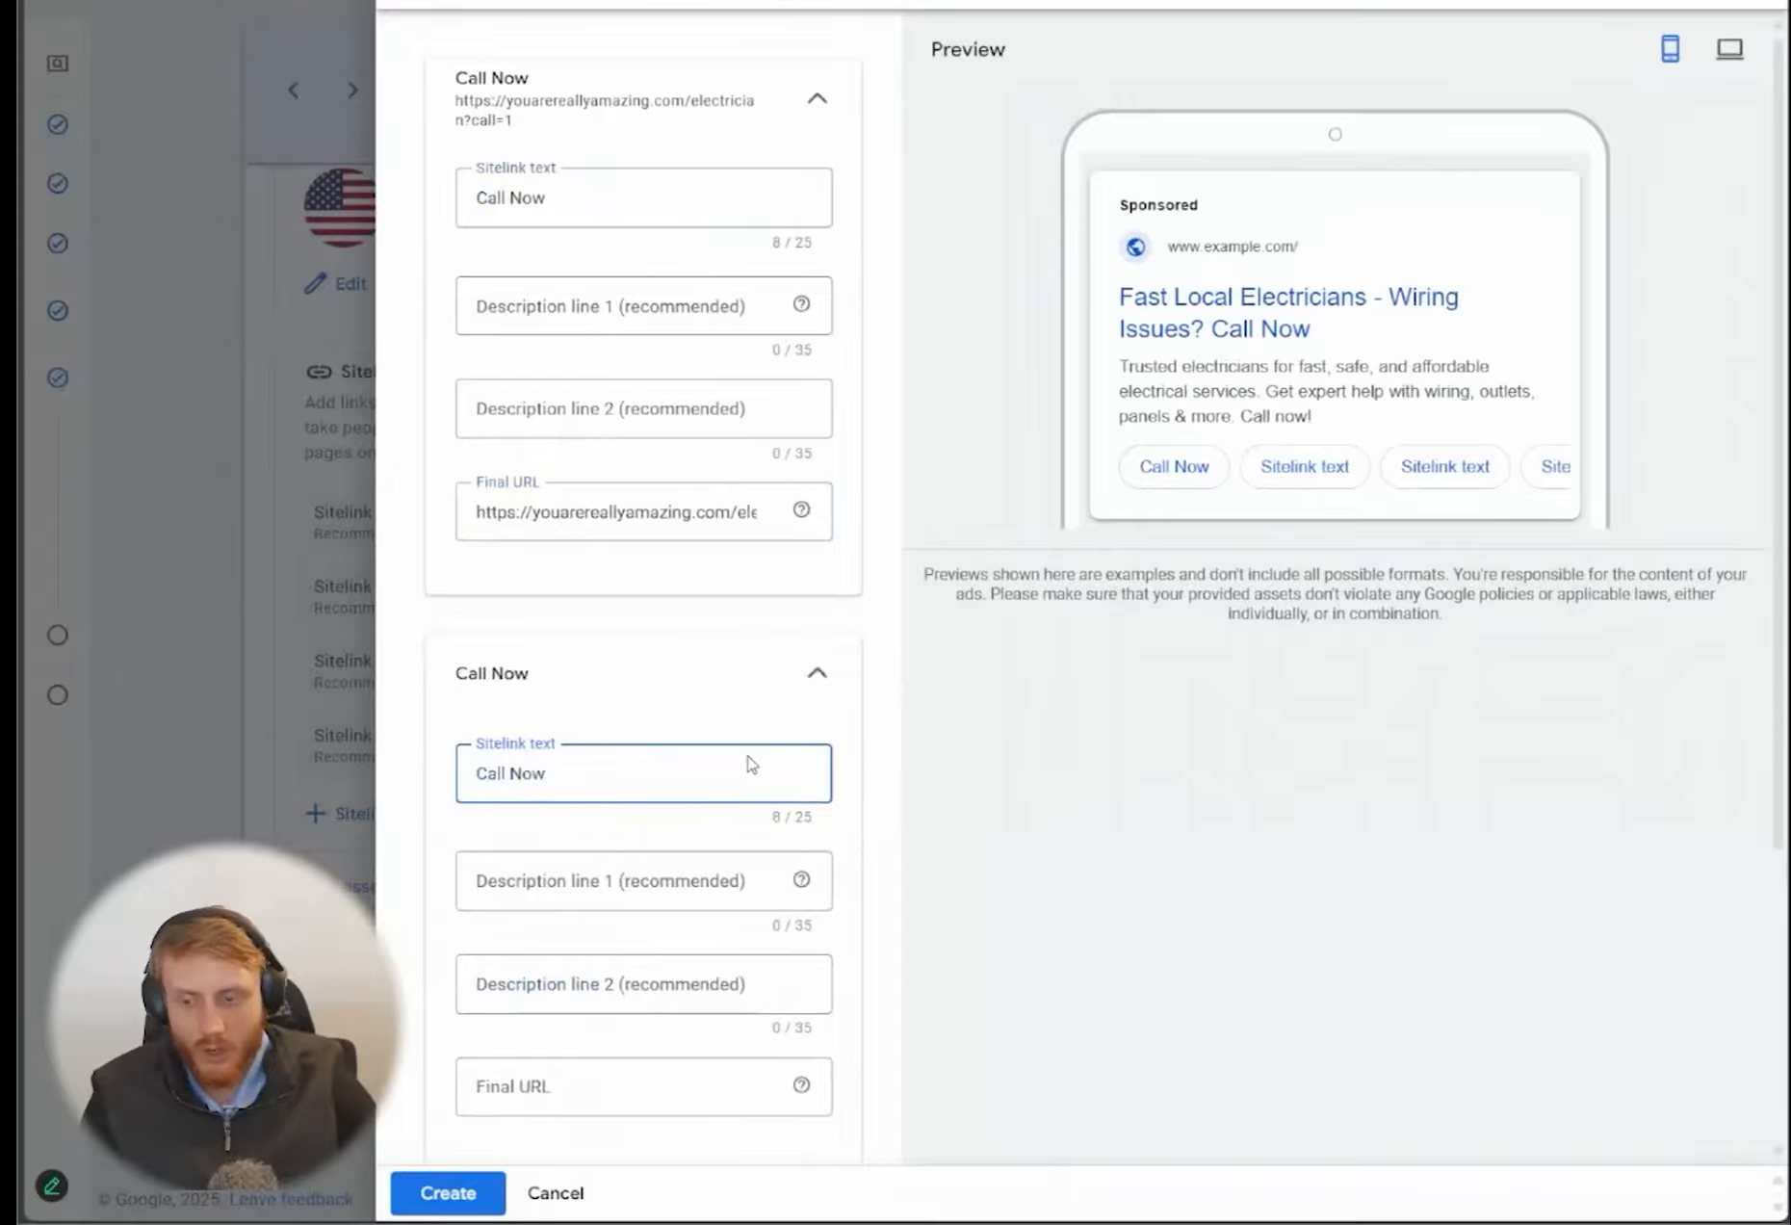
pyautogui.press('BackSpace')
pyautogui.press('BackSpace')
pyautogui.press('BackSpace')
pyautogui.press('BackSpace')
pyautogui.write('Right Away')
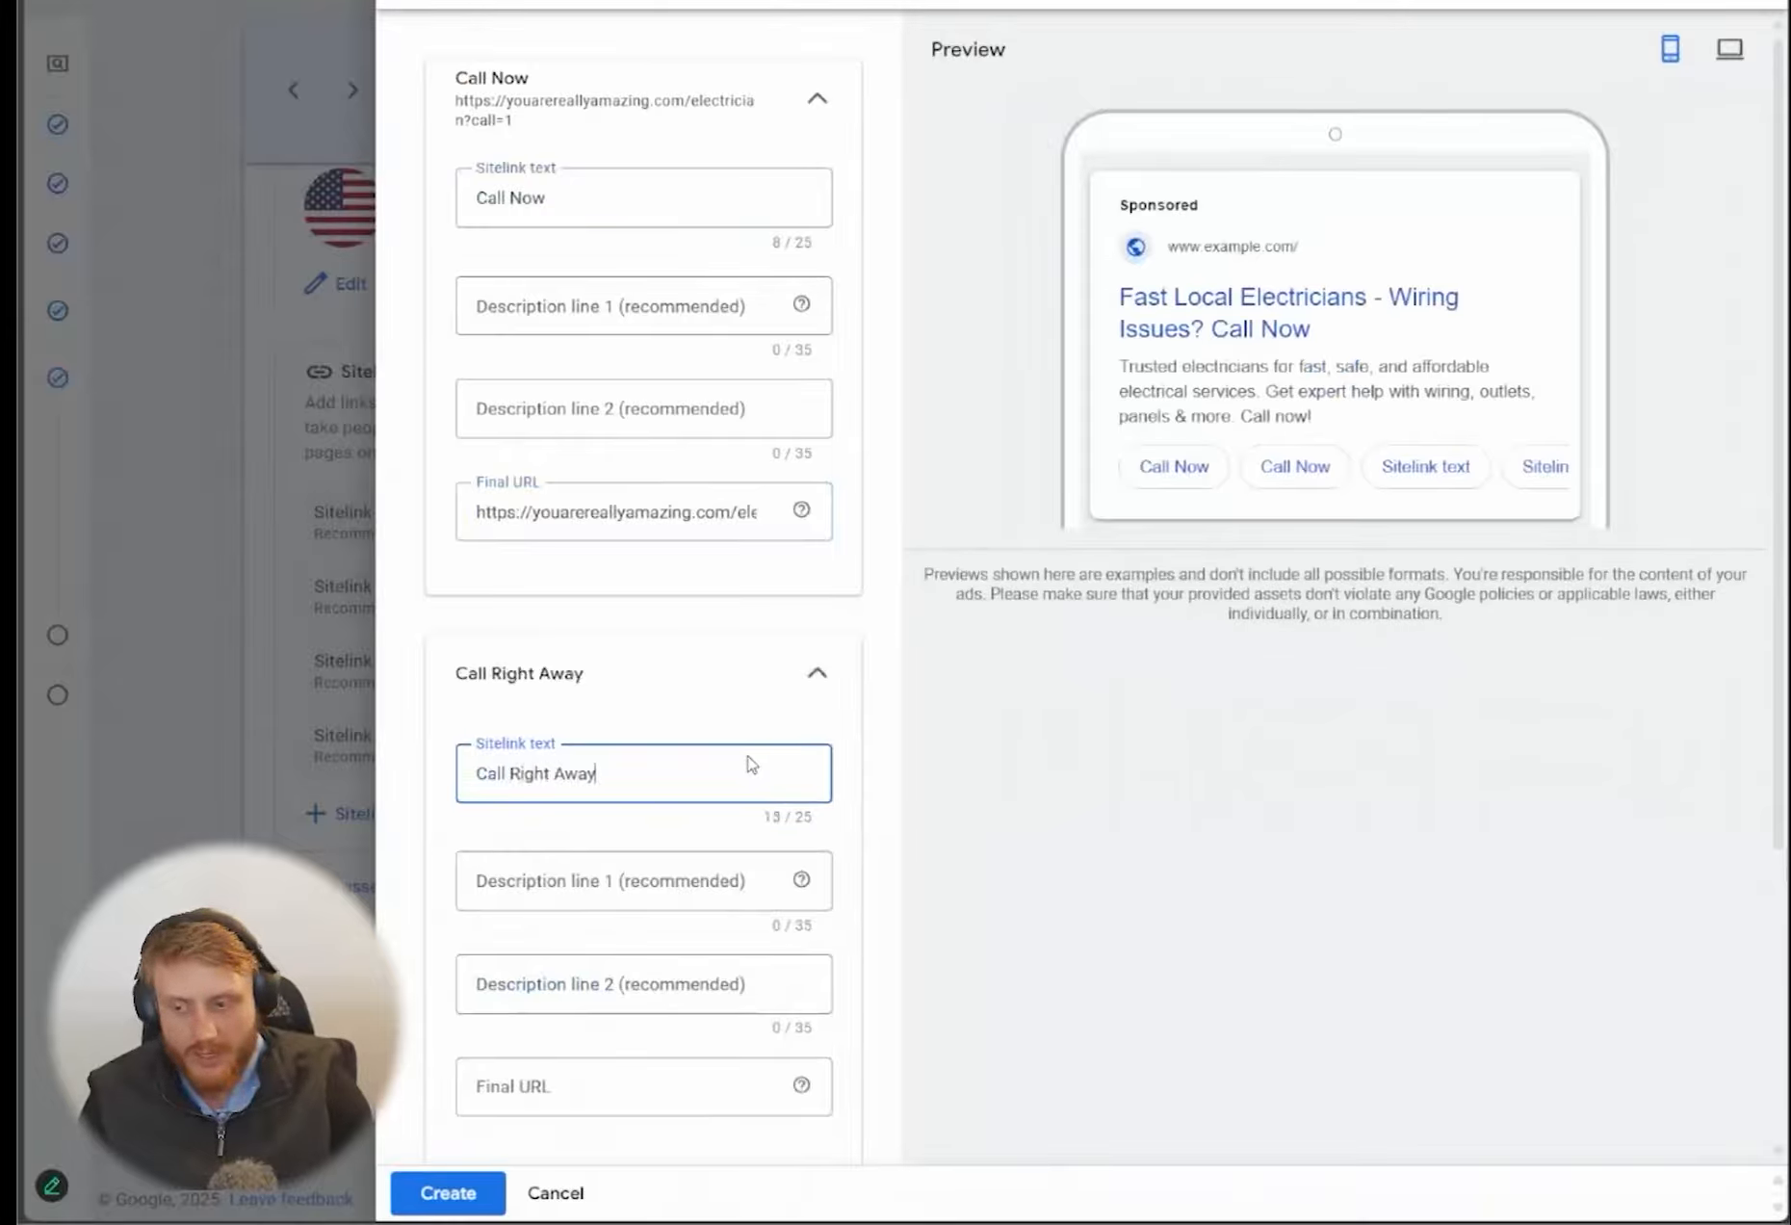
# Copy the first sitelink's final URL into the second sitelink, with the ending changed to ?call=2
pyautogui.click(697, 510)
pyautogui.click(672, 1107)
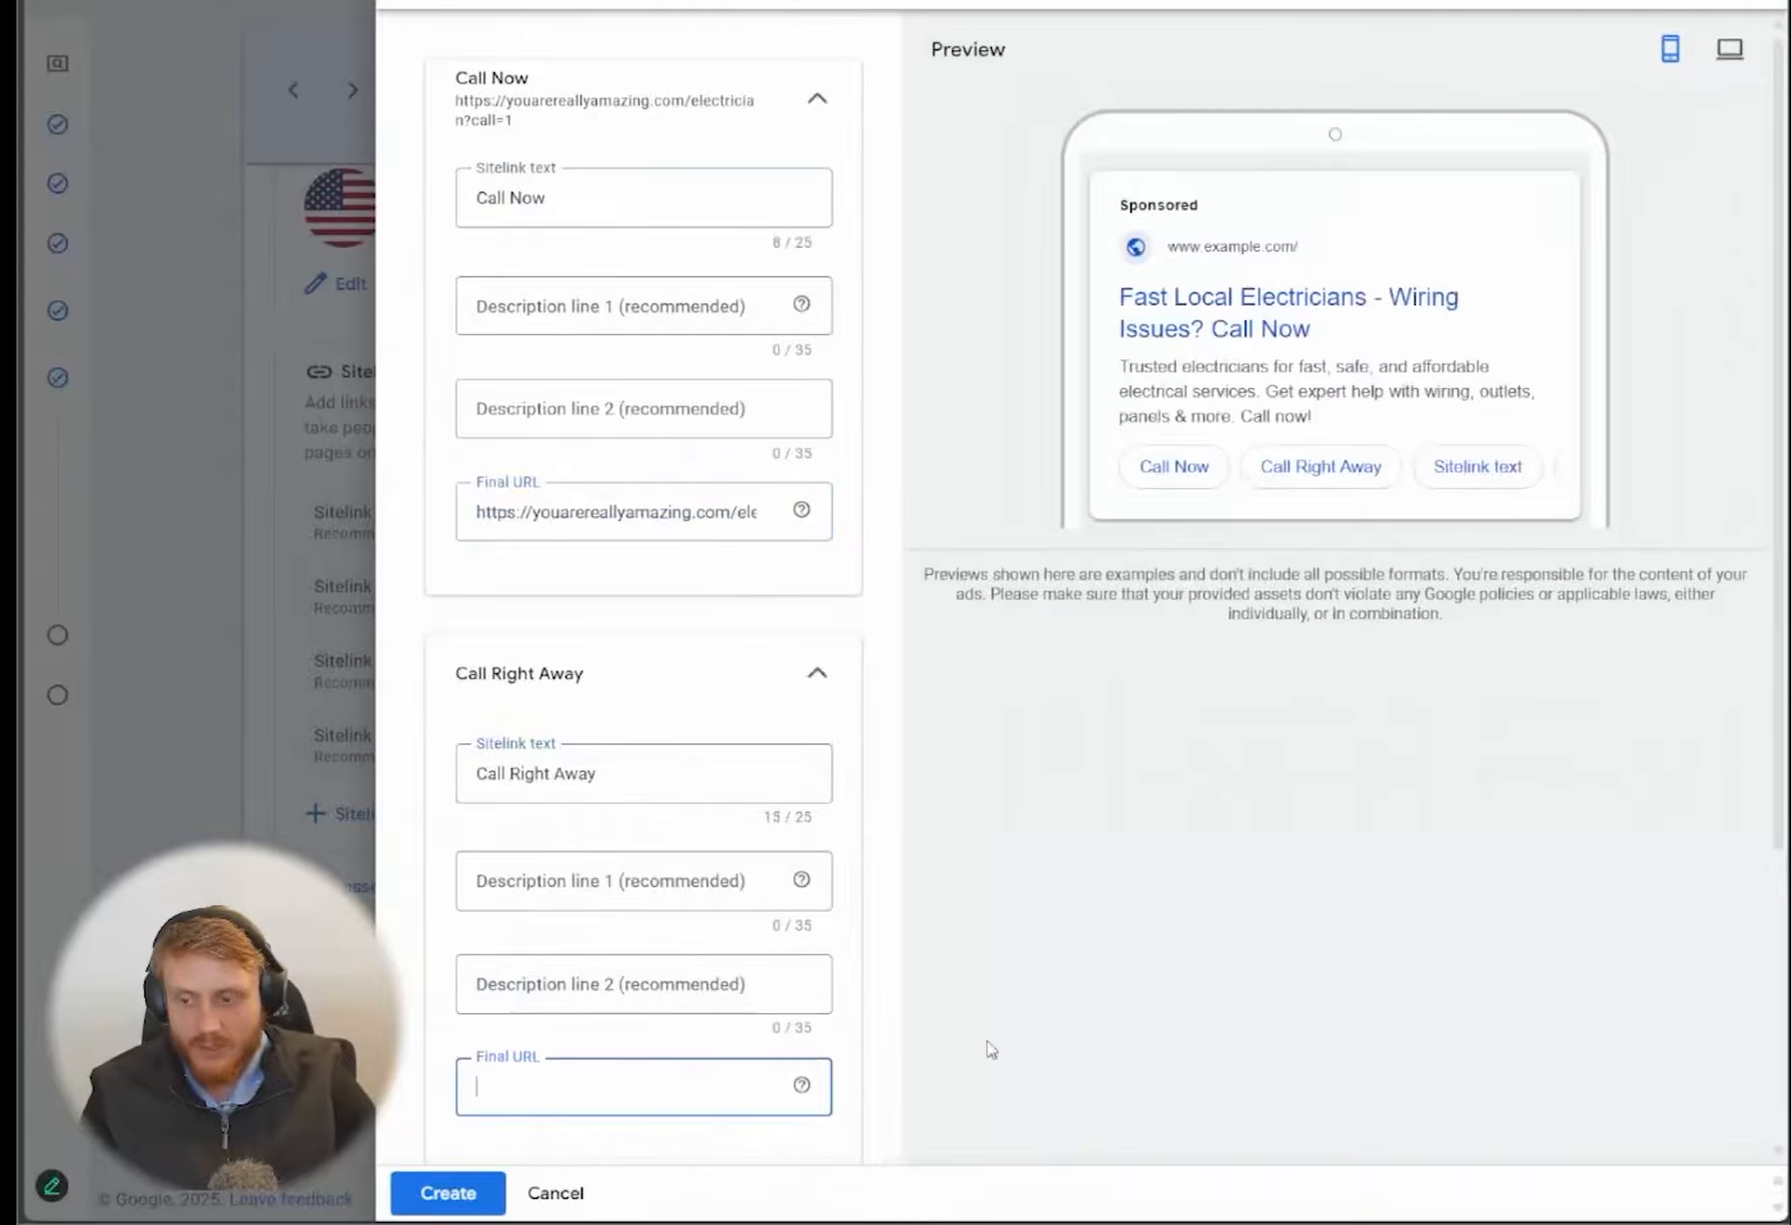
pyautogui.hotkey('ctrl', 'v')
pyautogui.click(999, 1048)
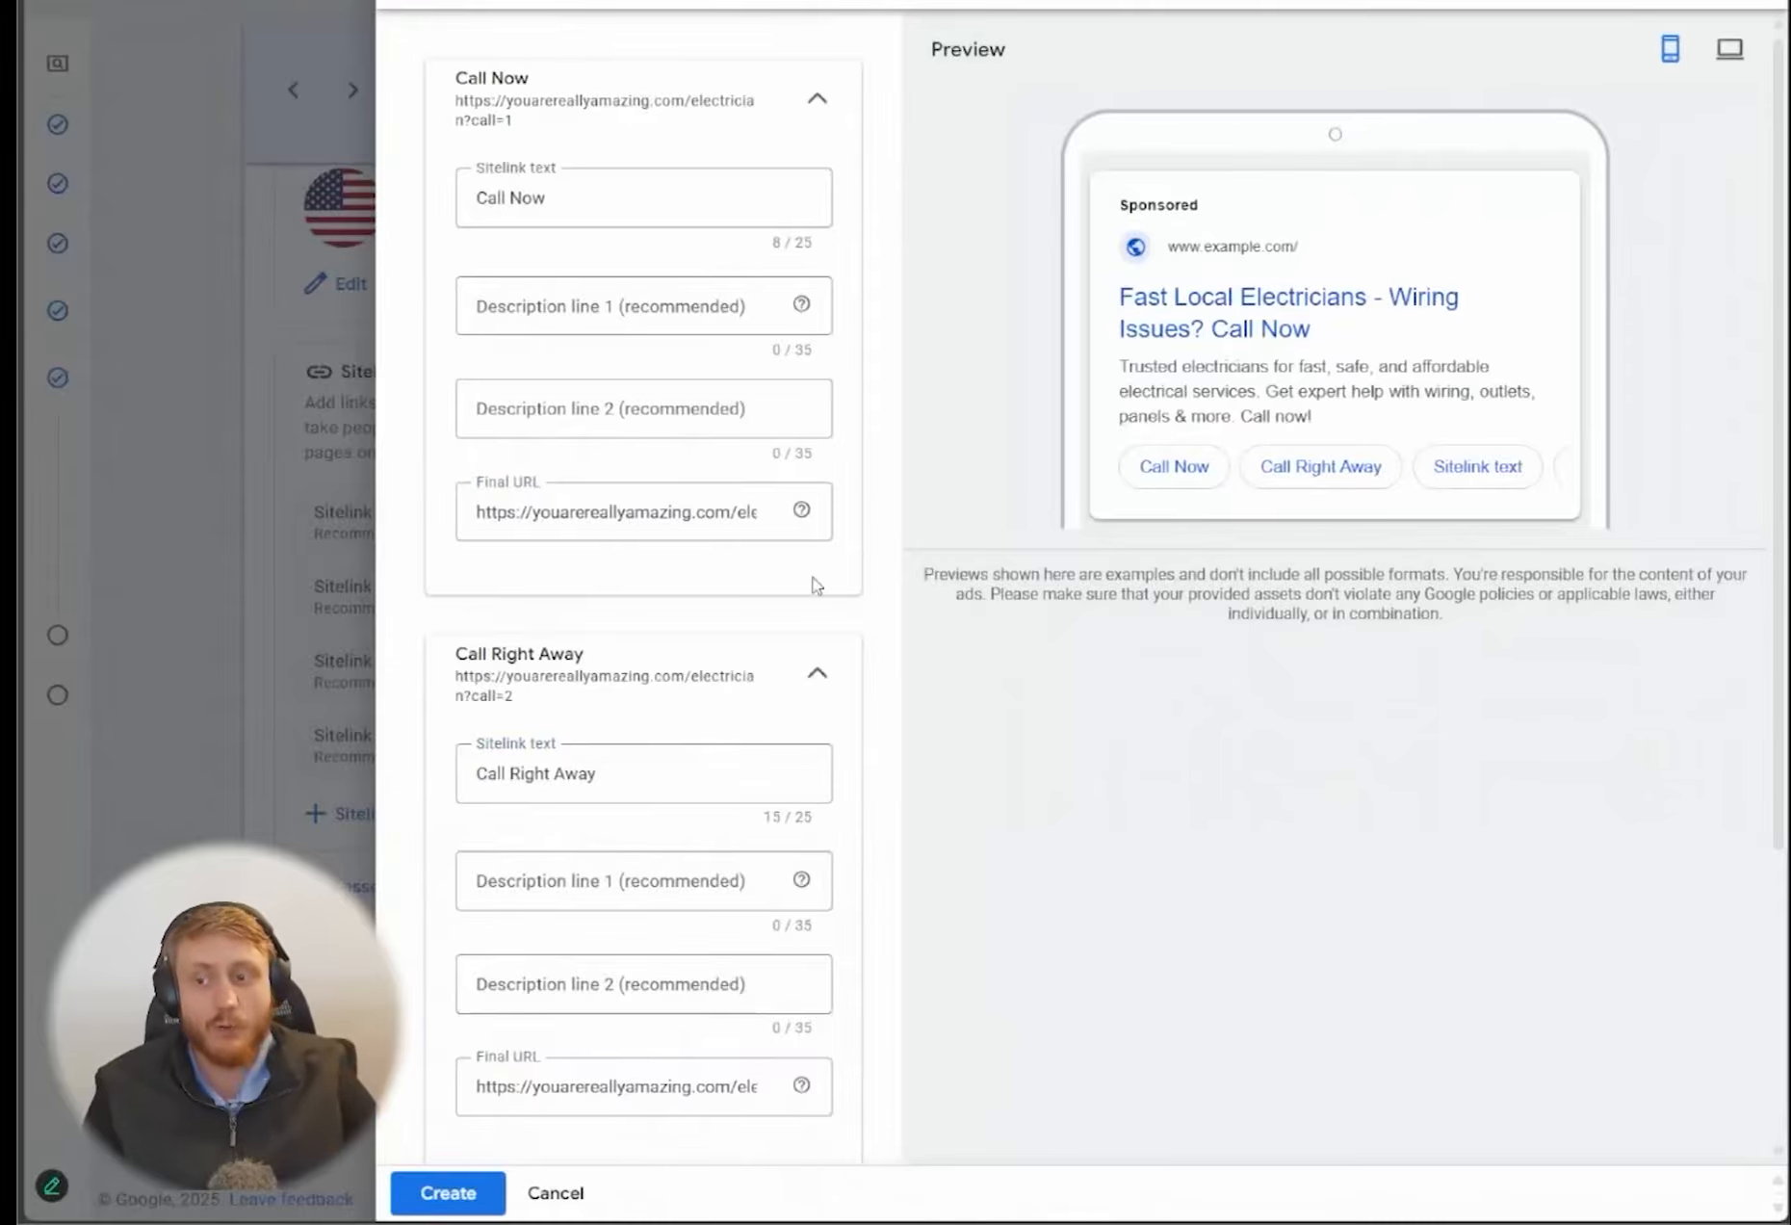
pyautogui.scroll(-3, 851, 516)
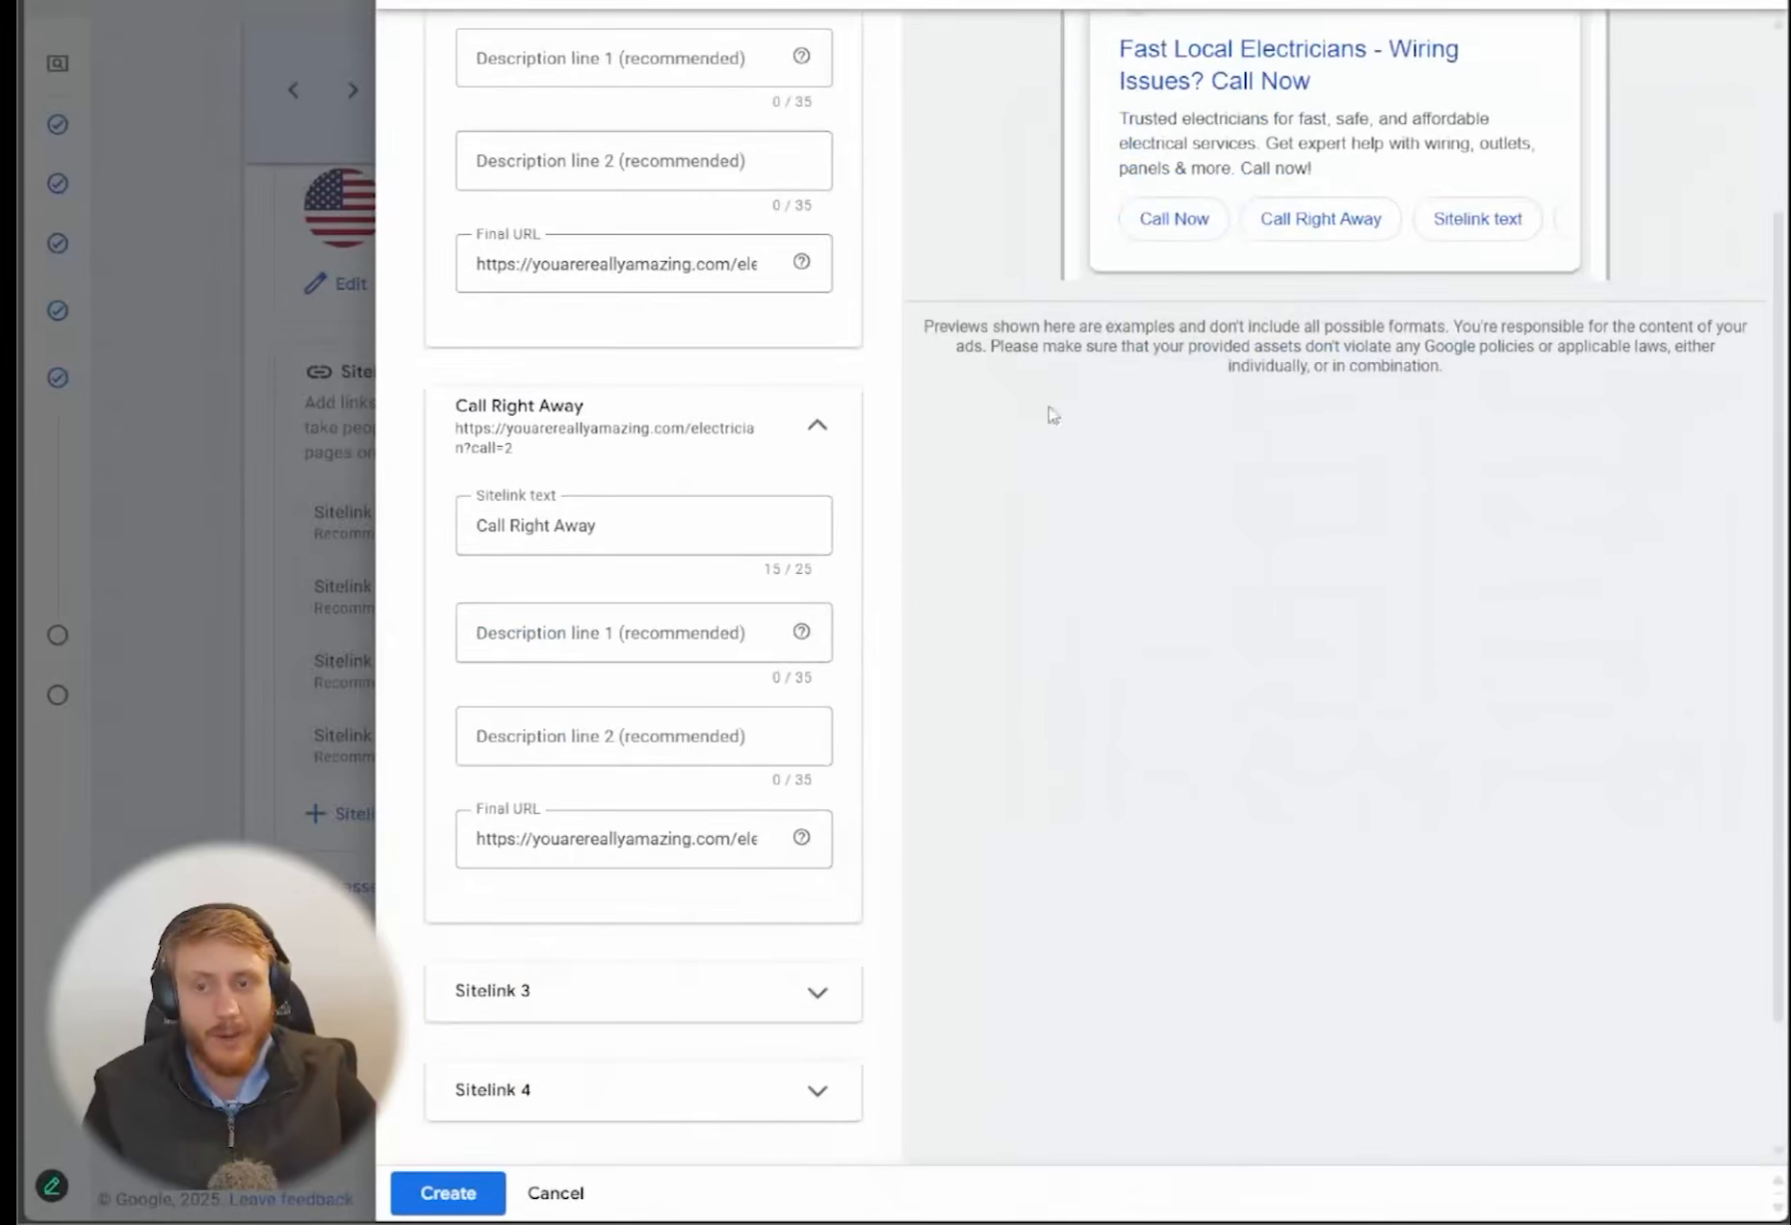
pyautogui.scroll(-2, 1056, 760)
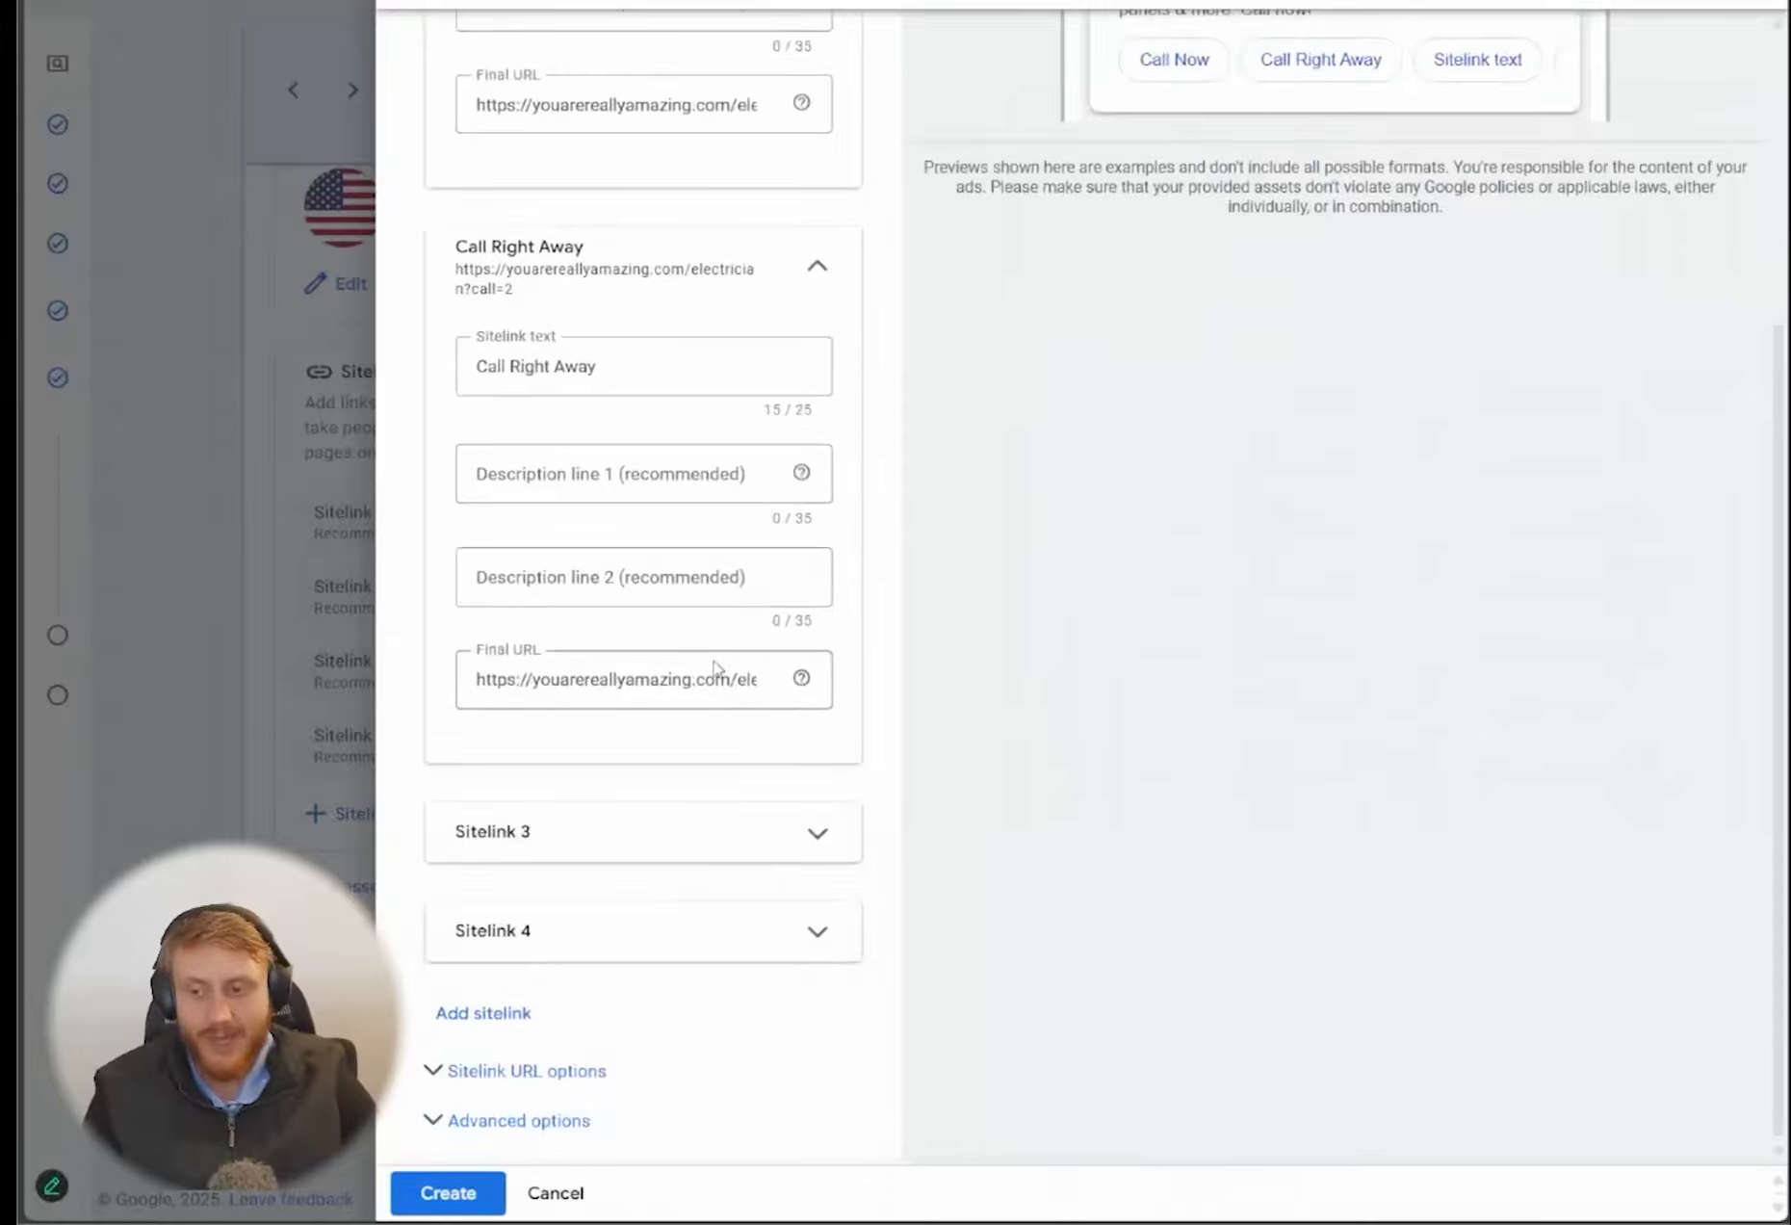
# Check the end of the "Call Right Away" sitelink's final URL and create the two sitelinks
pyautogui.moveTo(691, 679); pyautogui.dragTo(1189, 697)
pyautogui.click(736, 681)
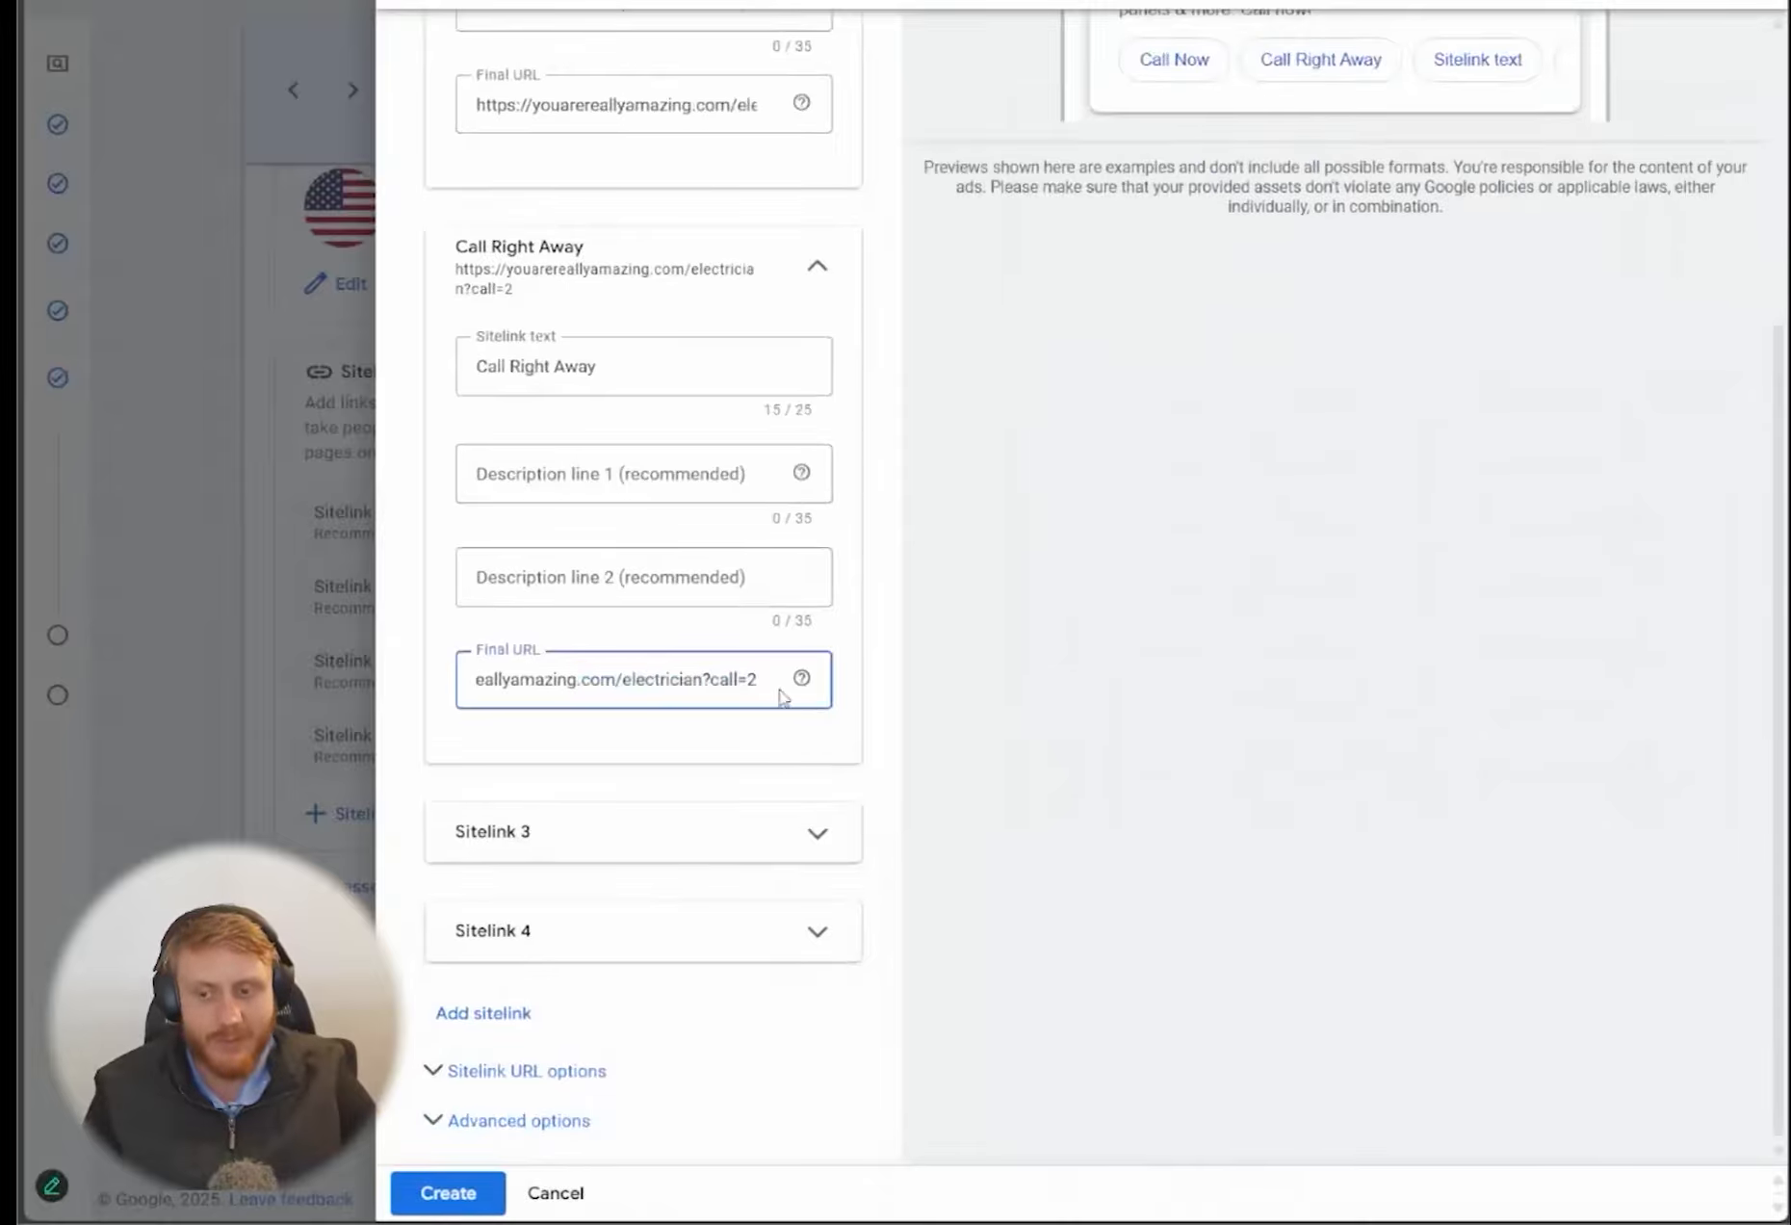
pyautogui.moveTo(624, 946); pyautogui.dragTo(572, 1025)
pyautogui.click(1020, 657)
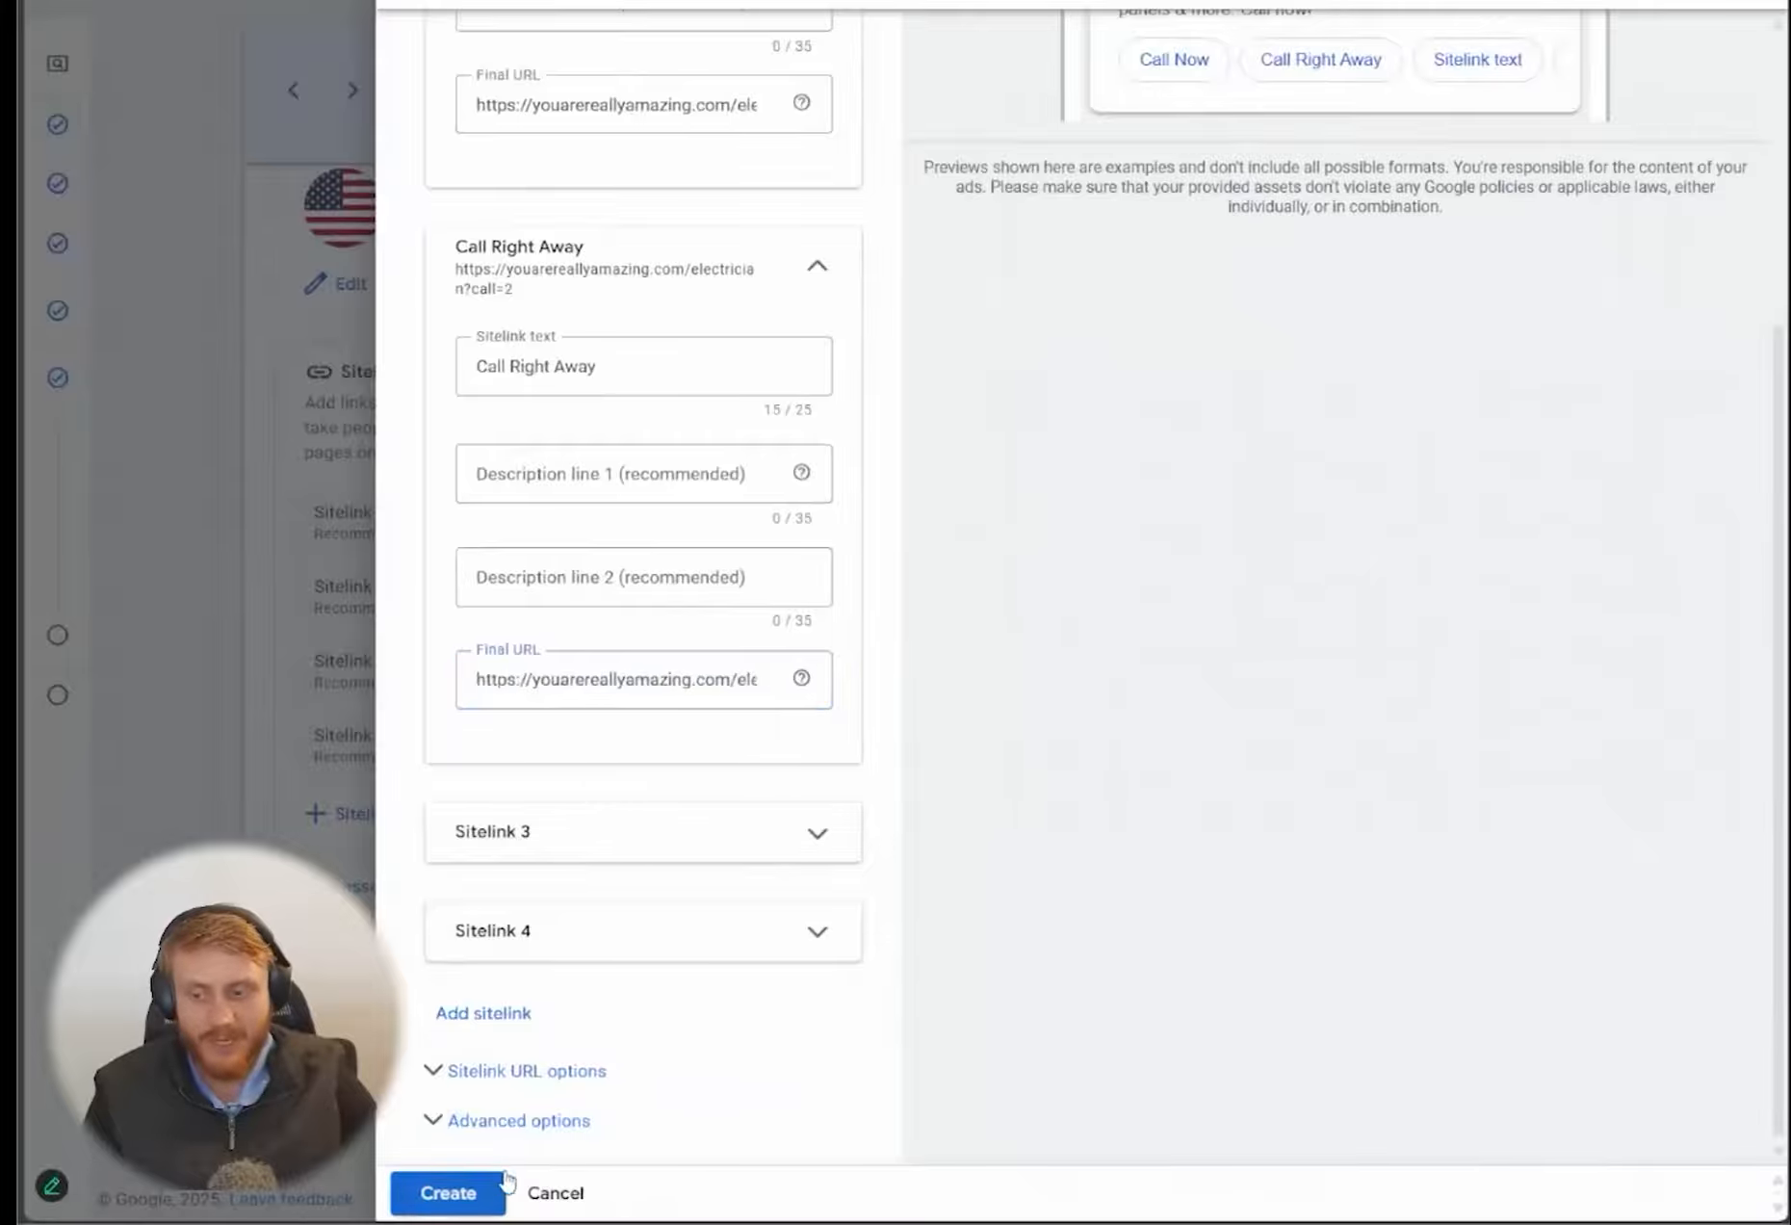
pyautogui.click(432, 1206)
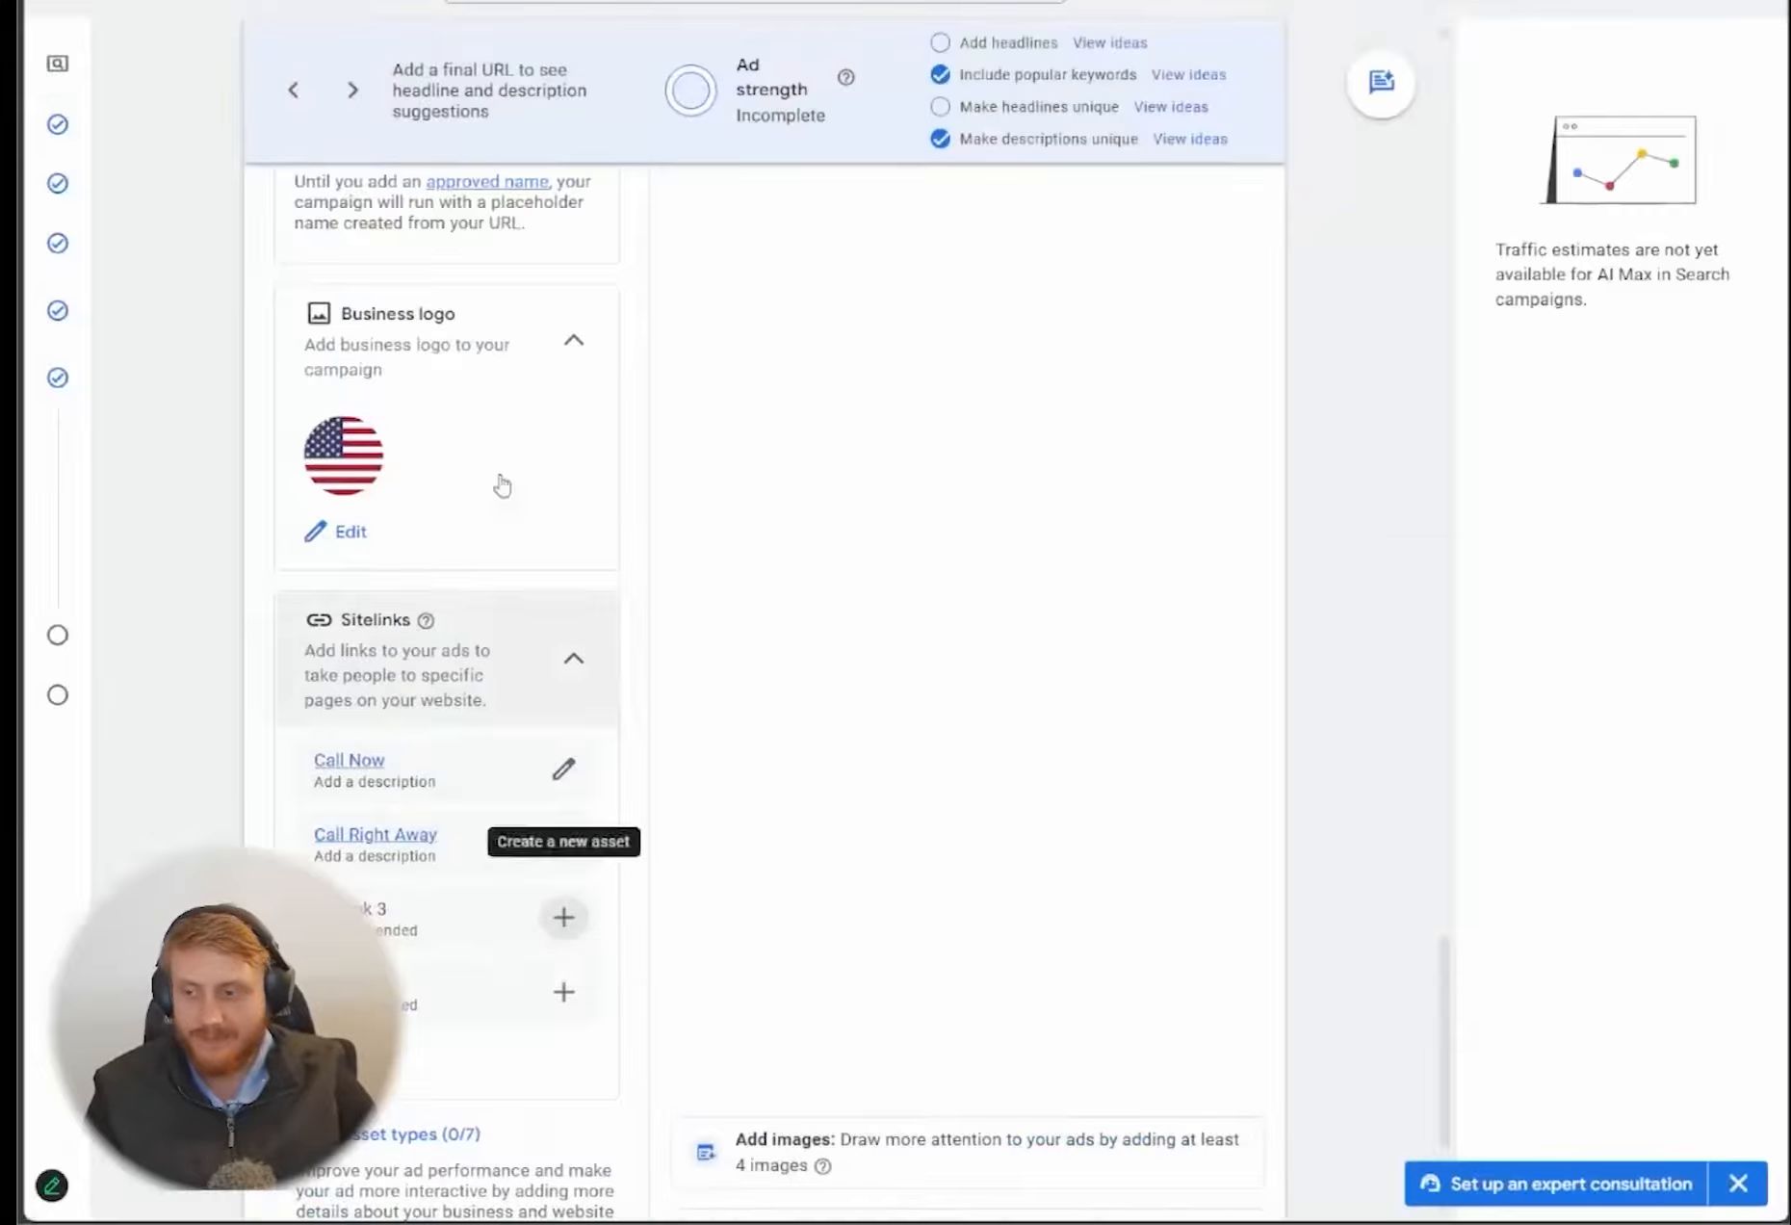
# Open AI image generation for the campaign's images and generate from the prompt "female, in shorts, shirt, electrician, working, home, well-lit"
pyautogui.scroll(9, 502, 486)
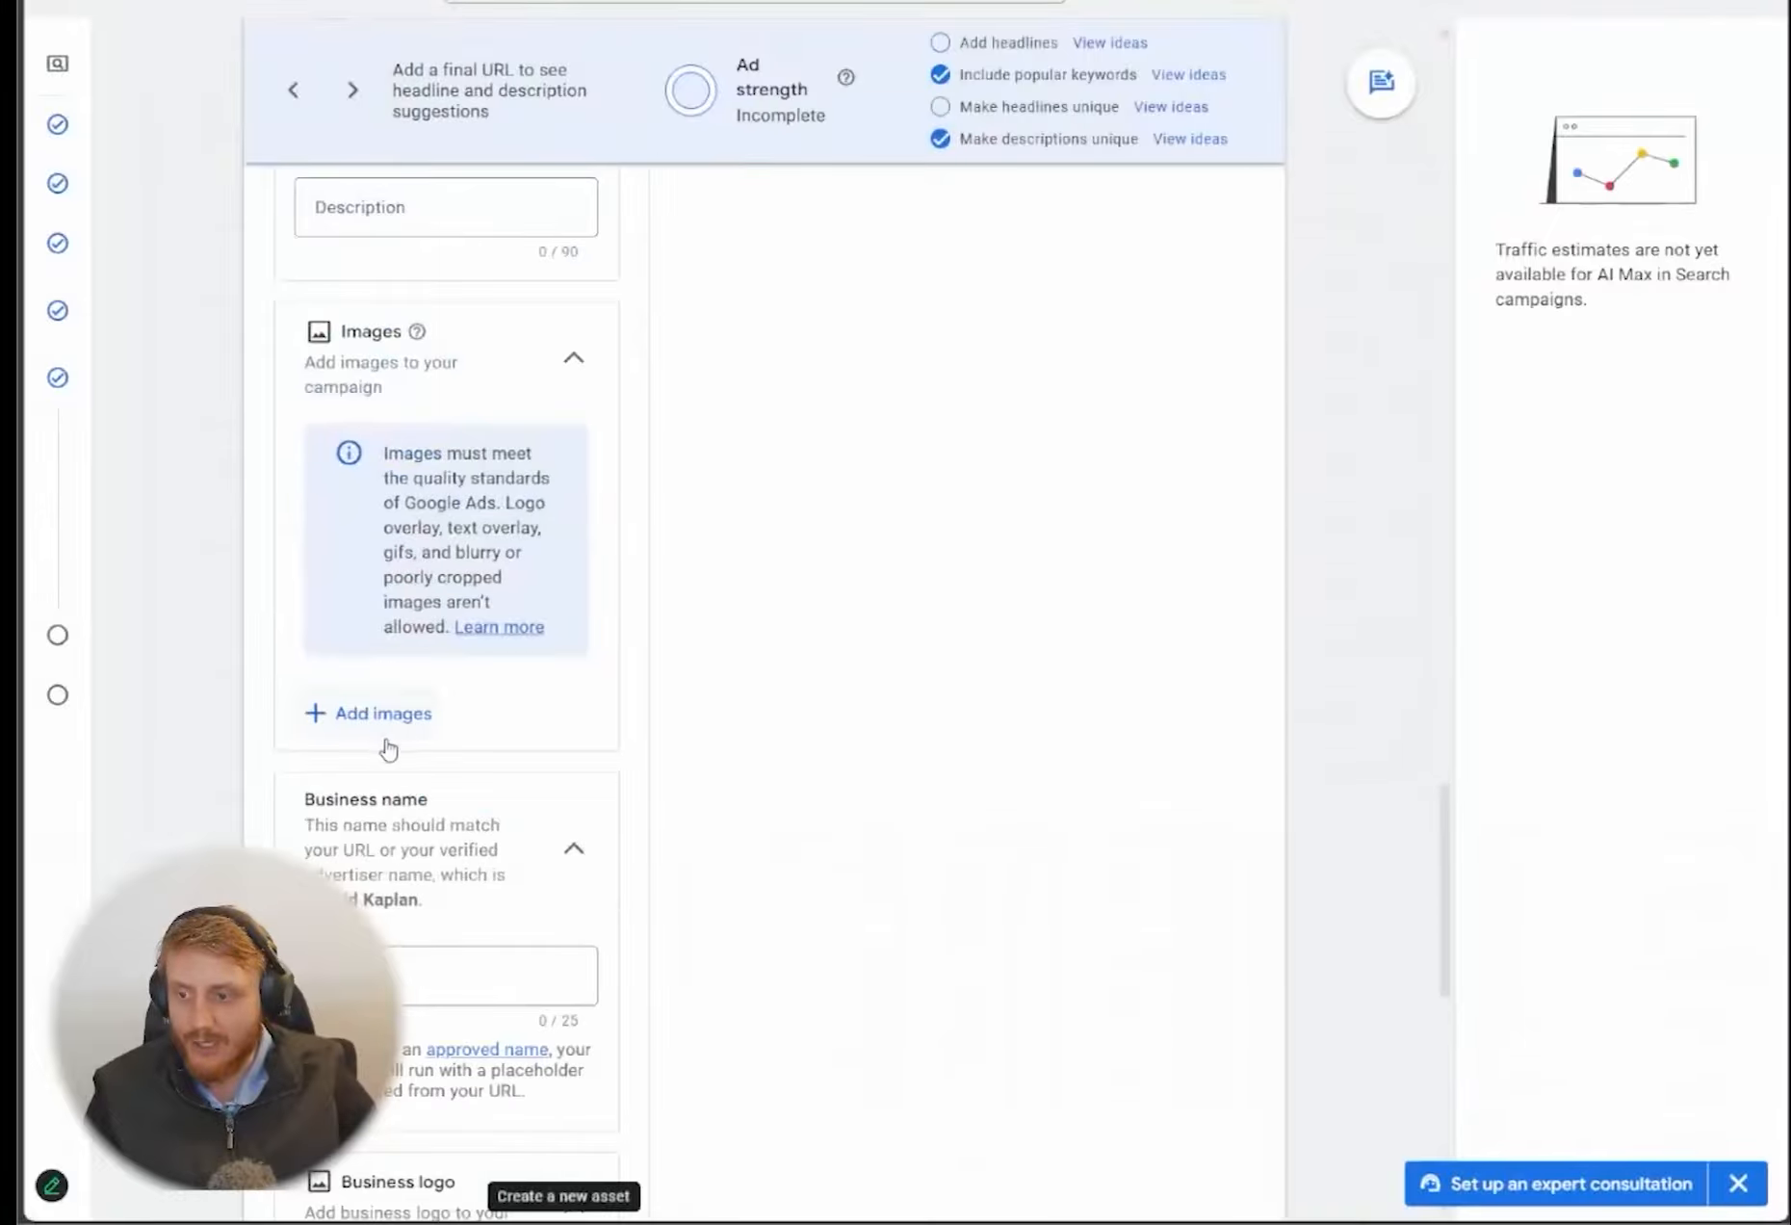
pyautogui.click(385, 740)
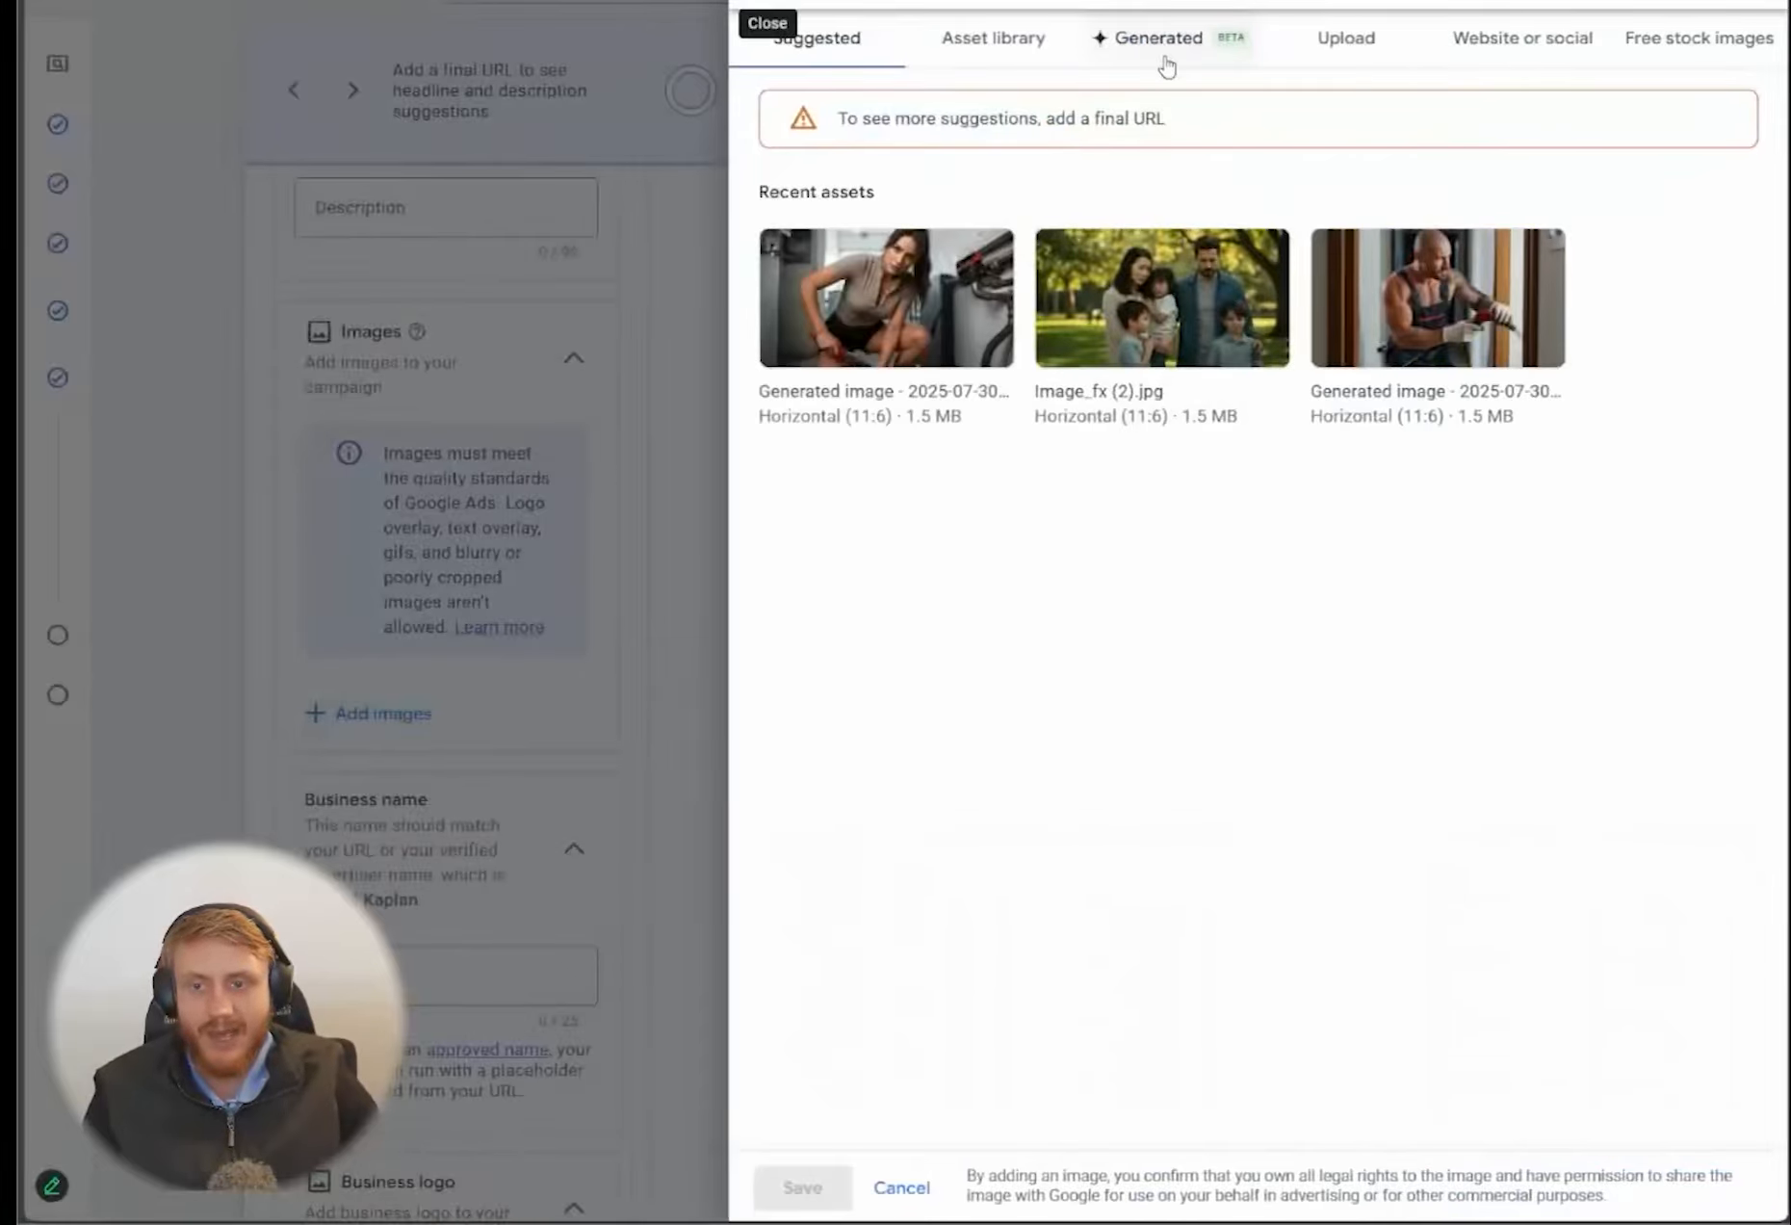
pyautogui.click(1160, 43)
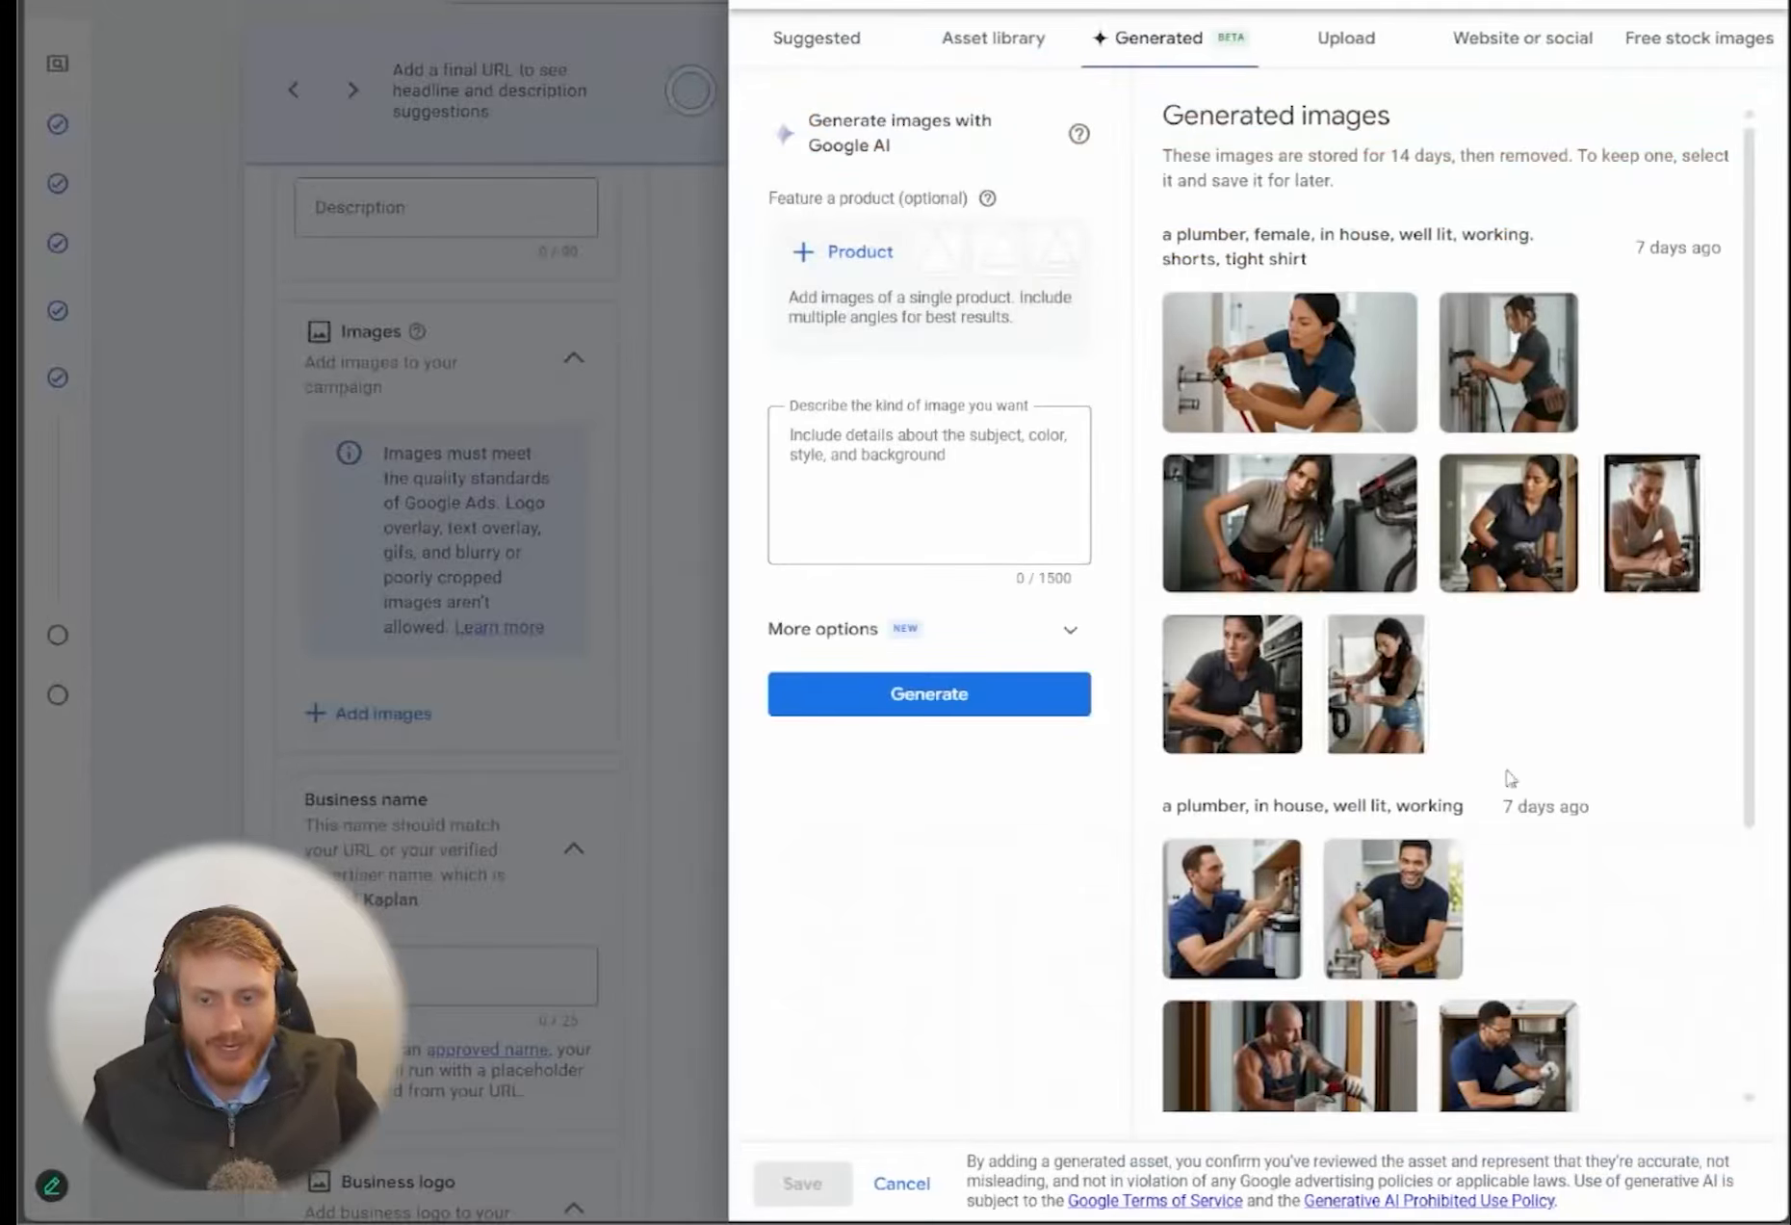
pyautogui.click(930, 467)
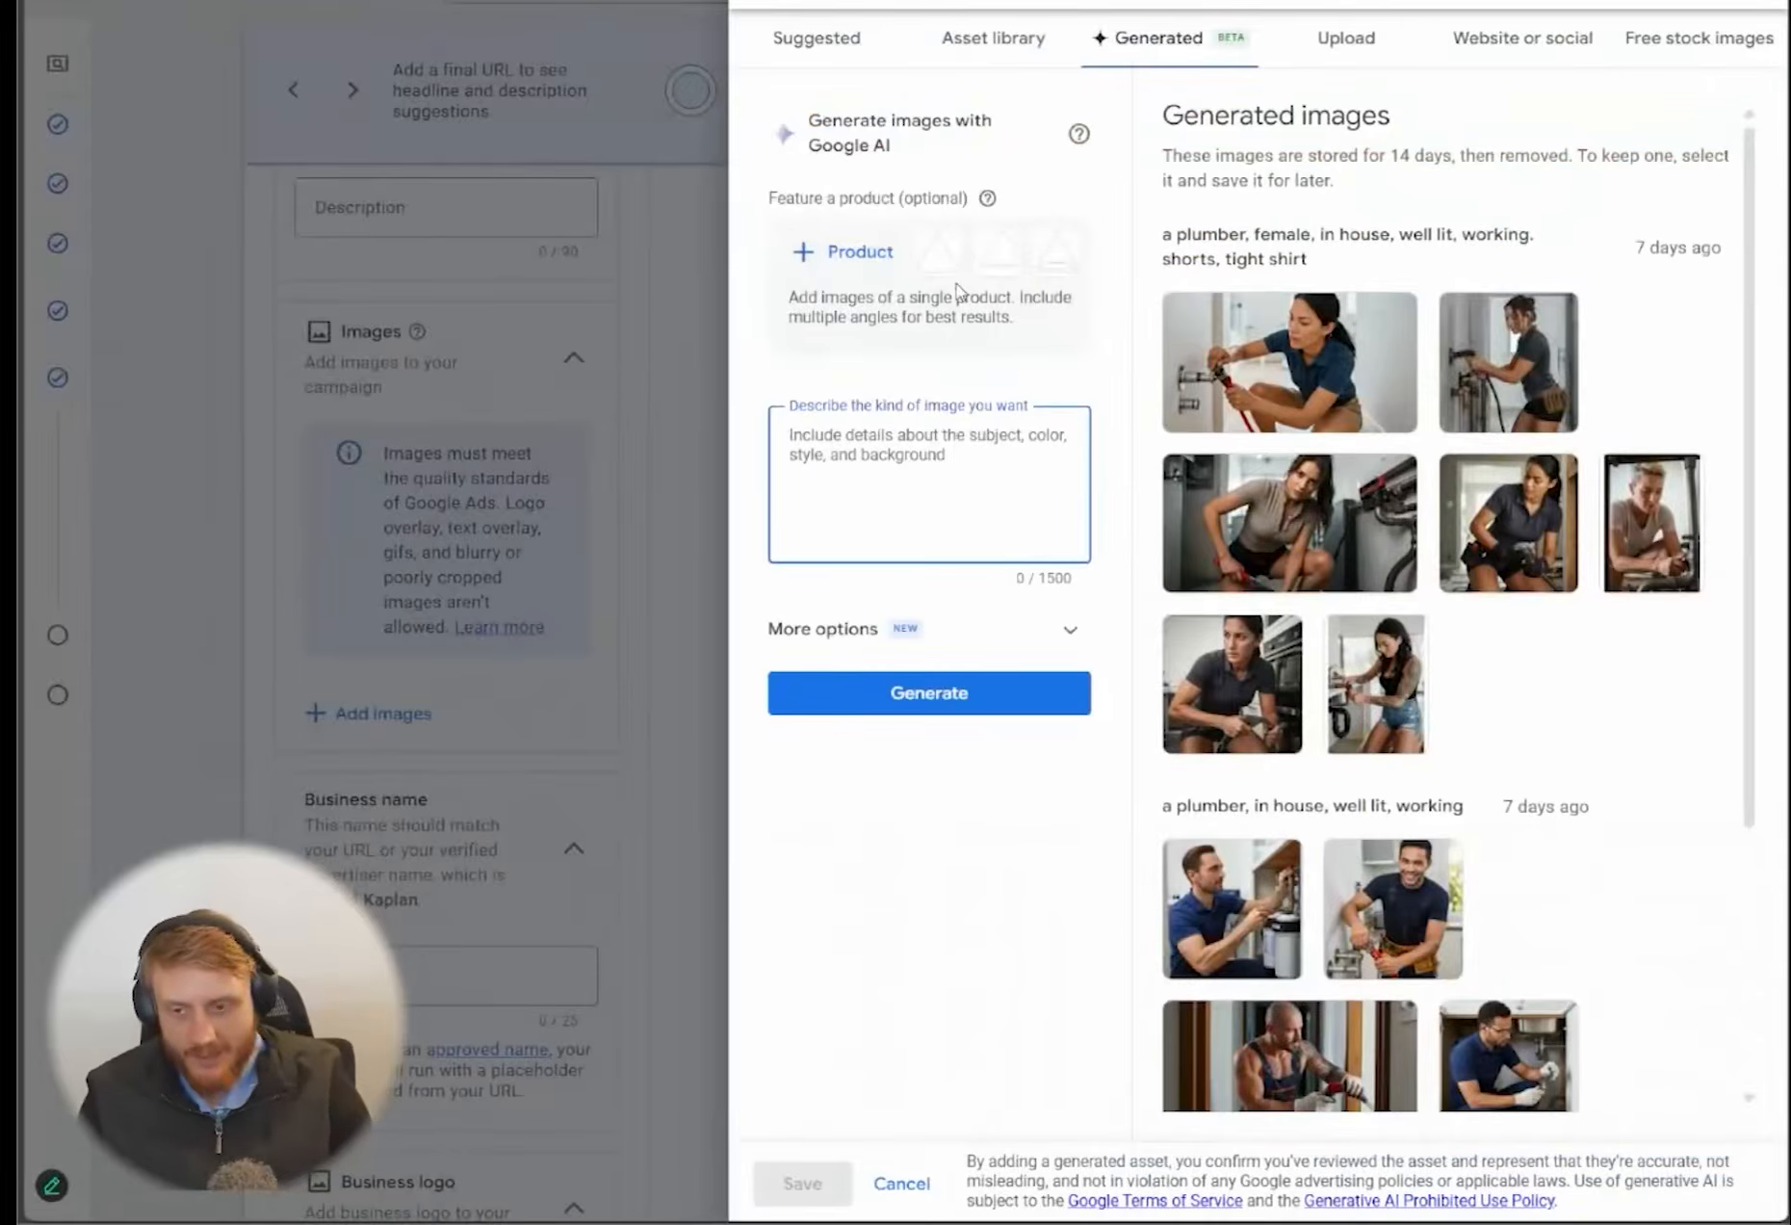
pyautogui.write('female')
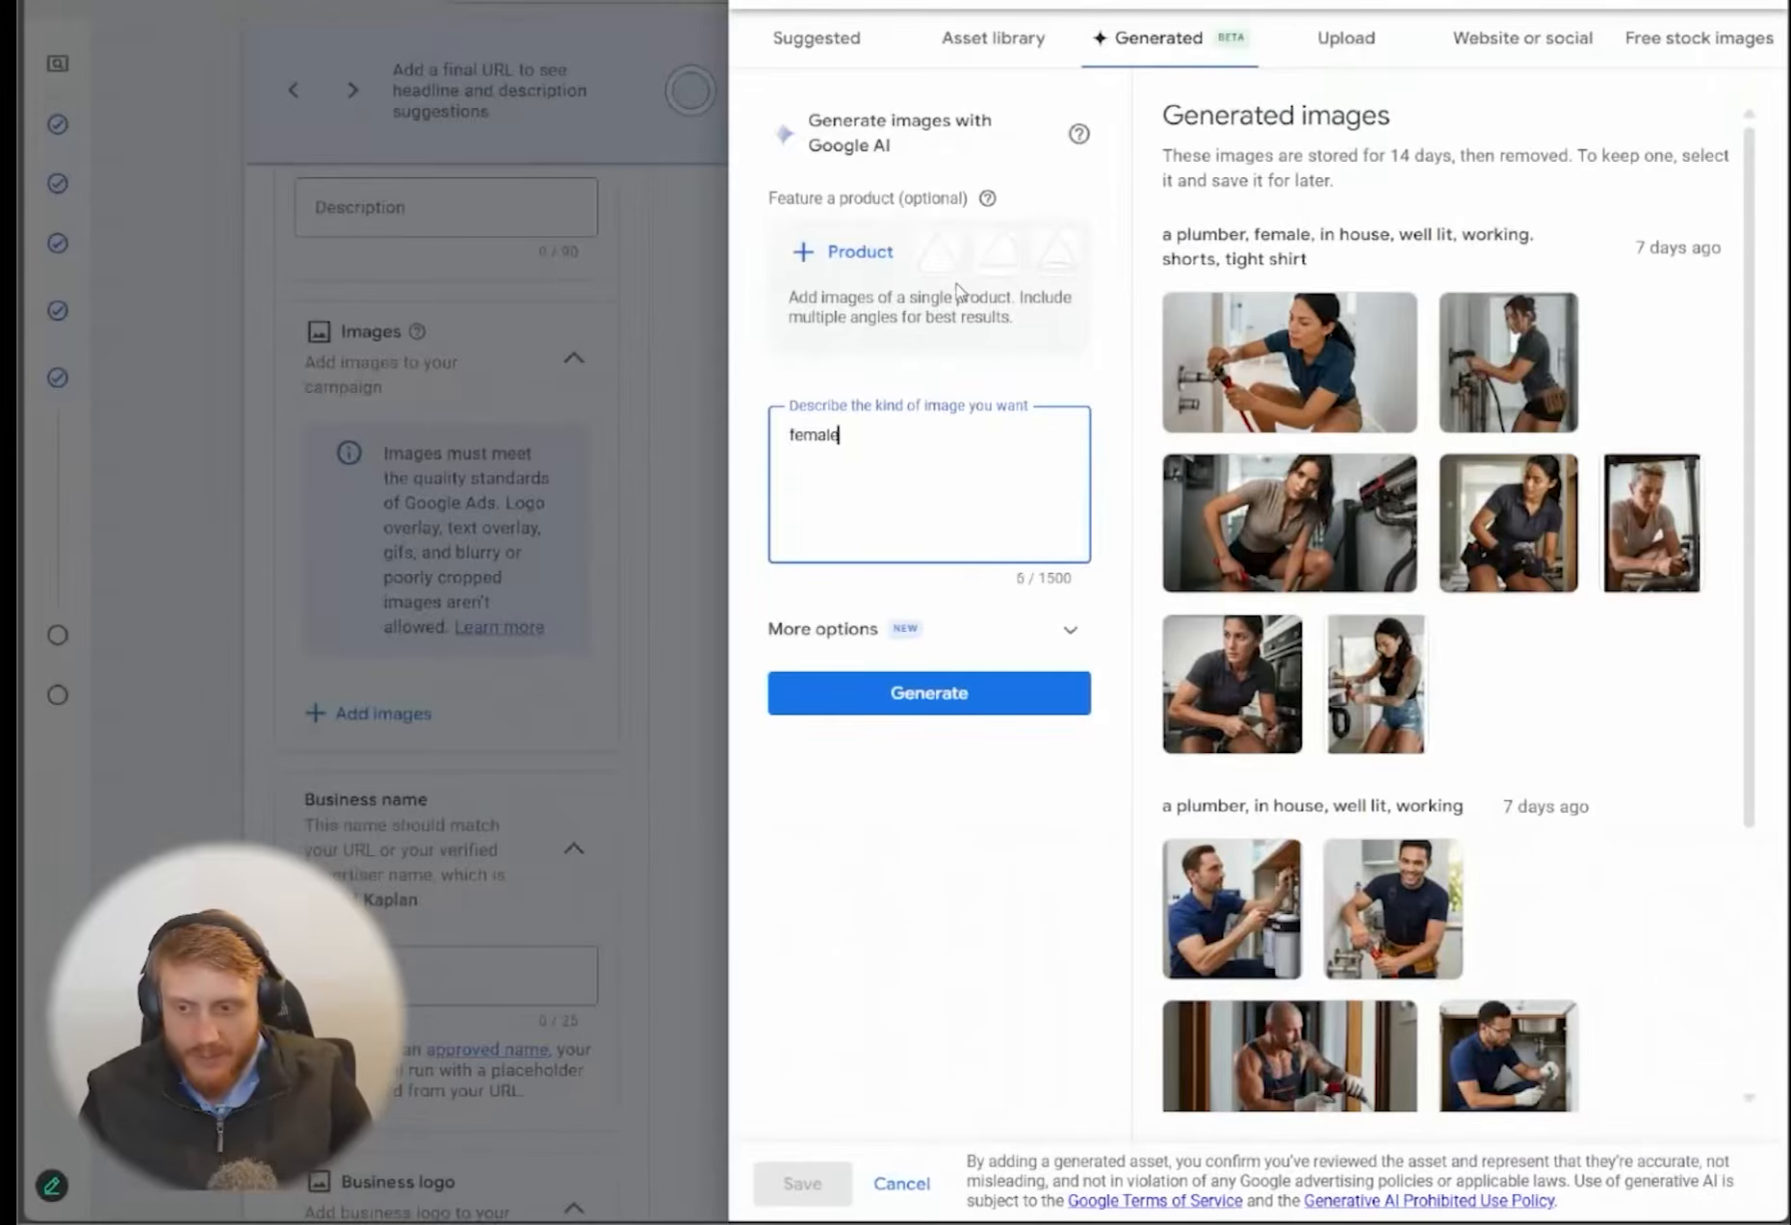
pyautogui.write(', in shorts, shh')
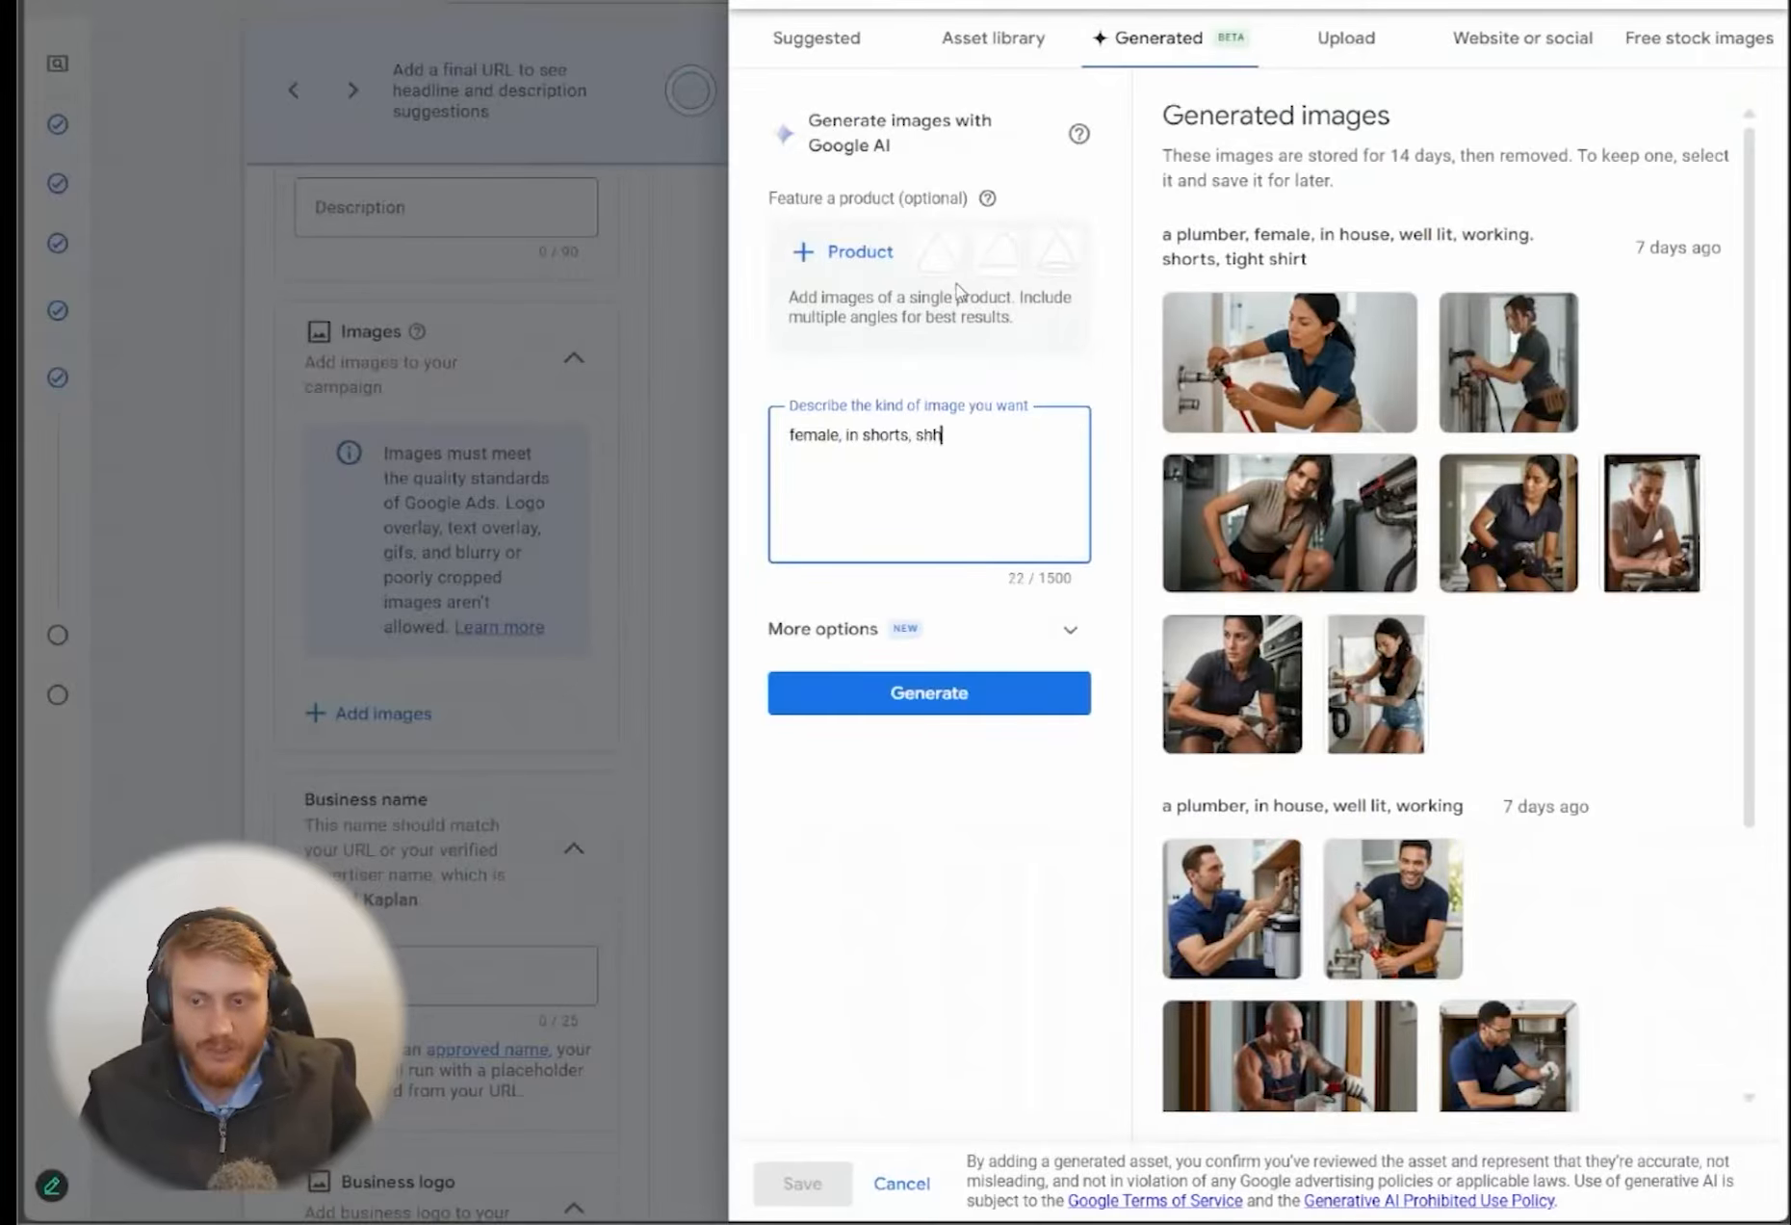
pyautogui.write('irt, electricina,')
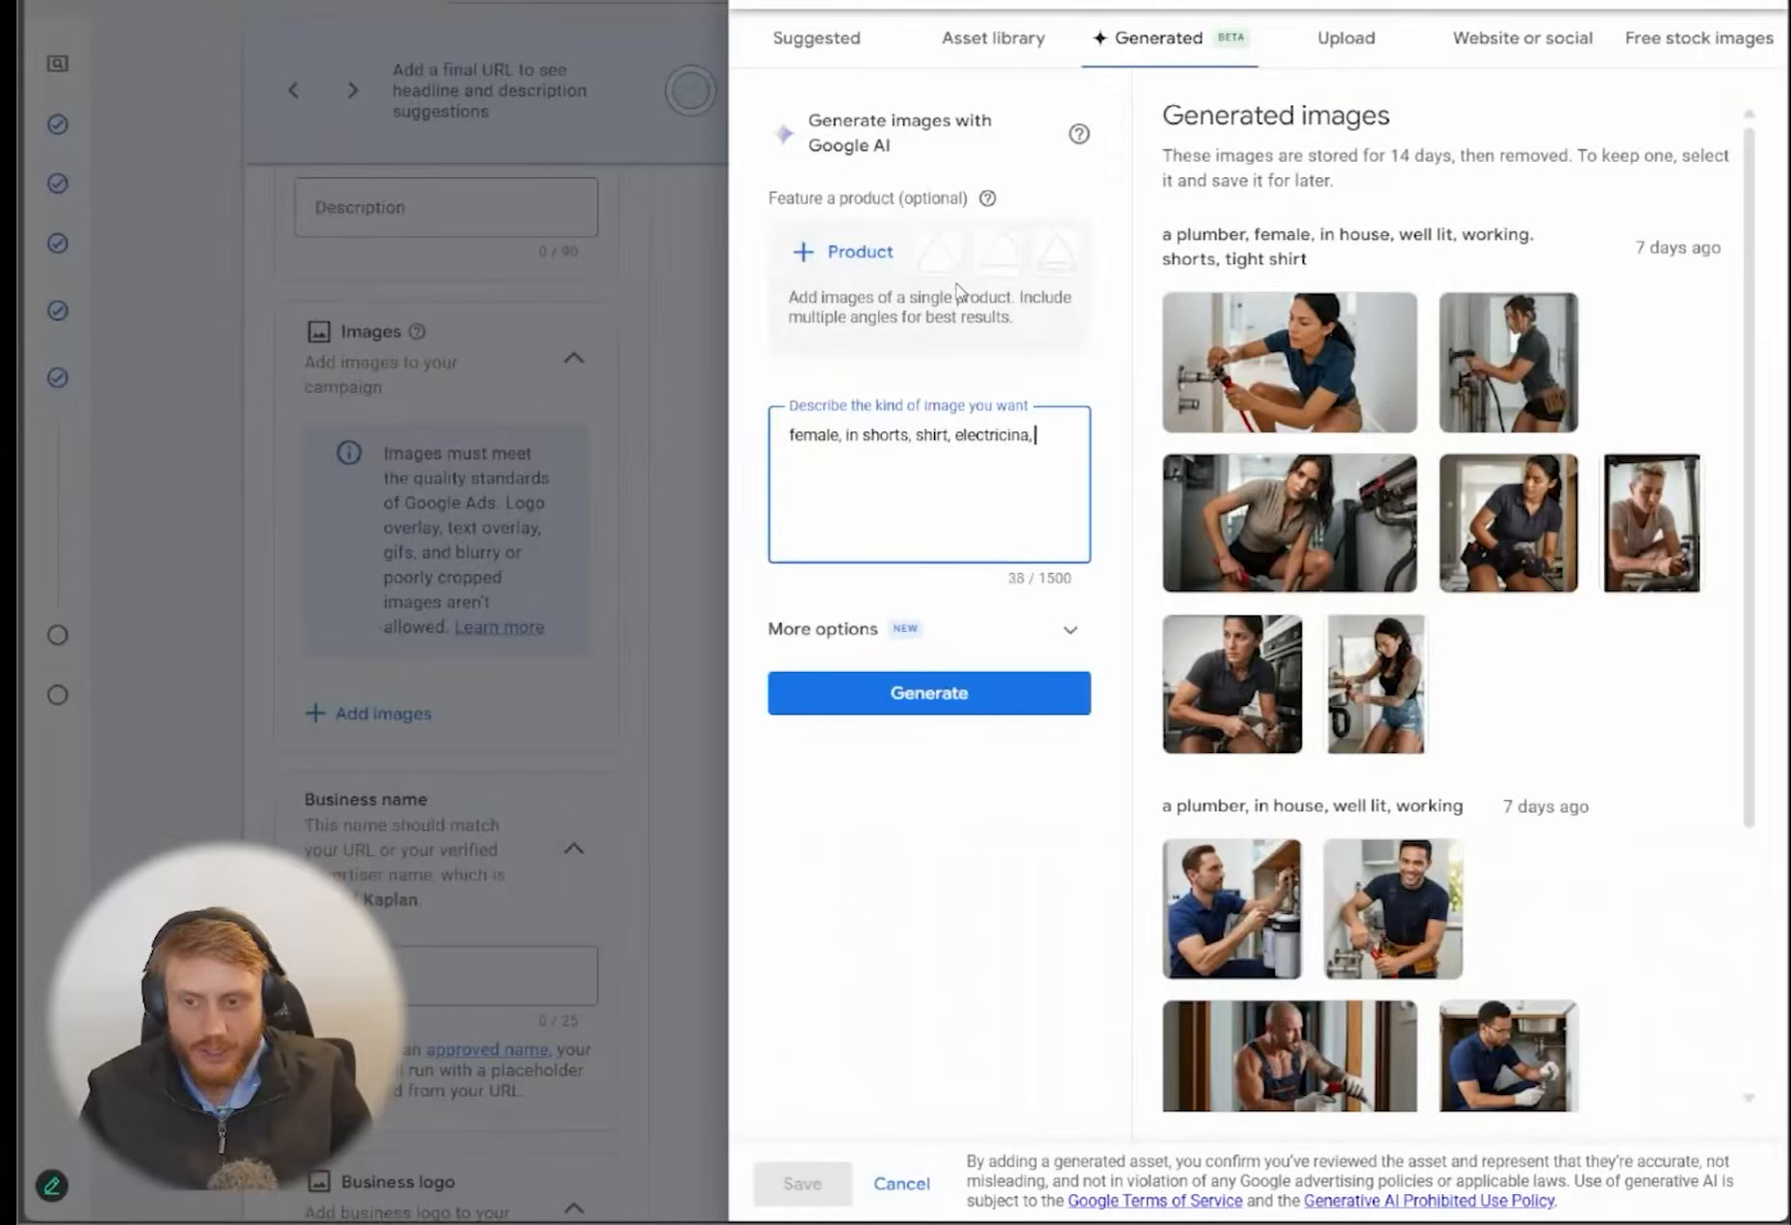
pyautogui.press('BackSpace')
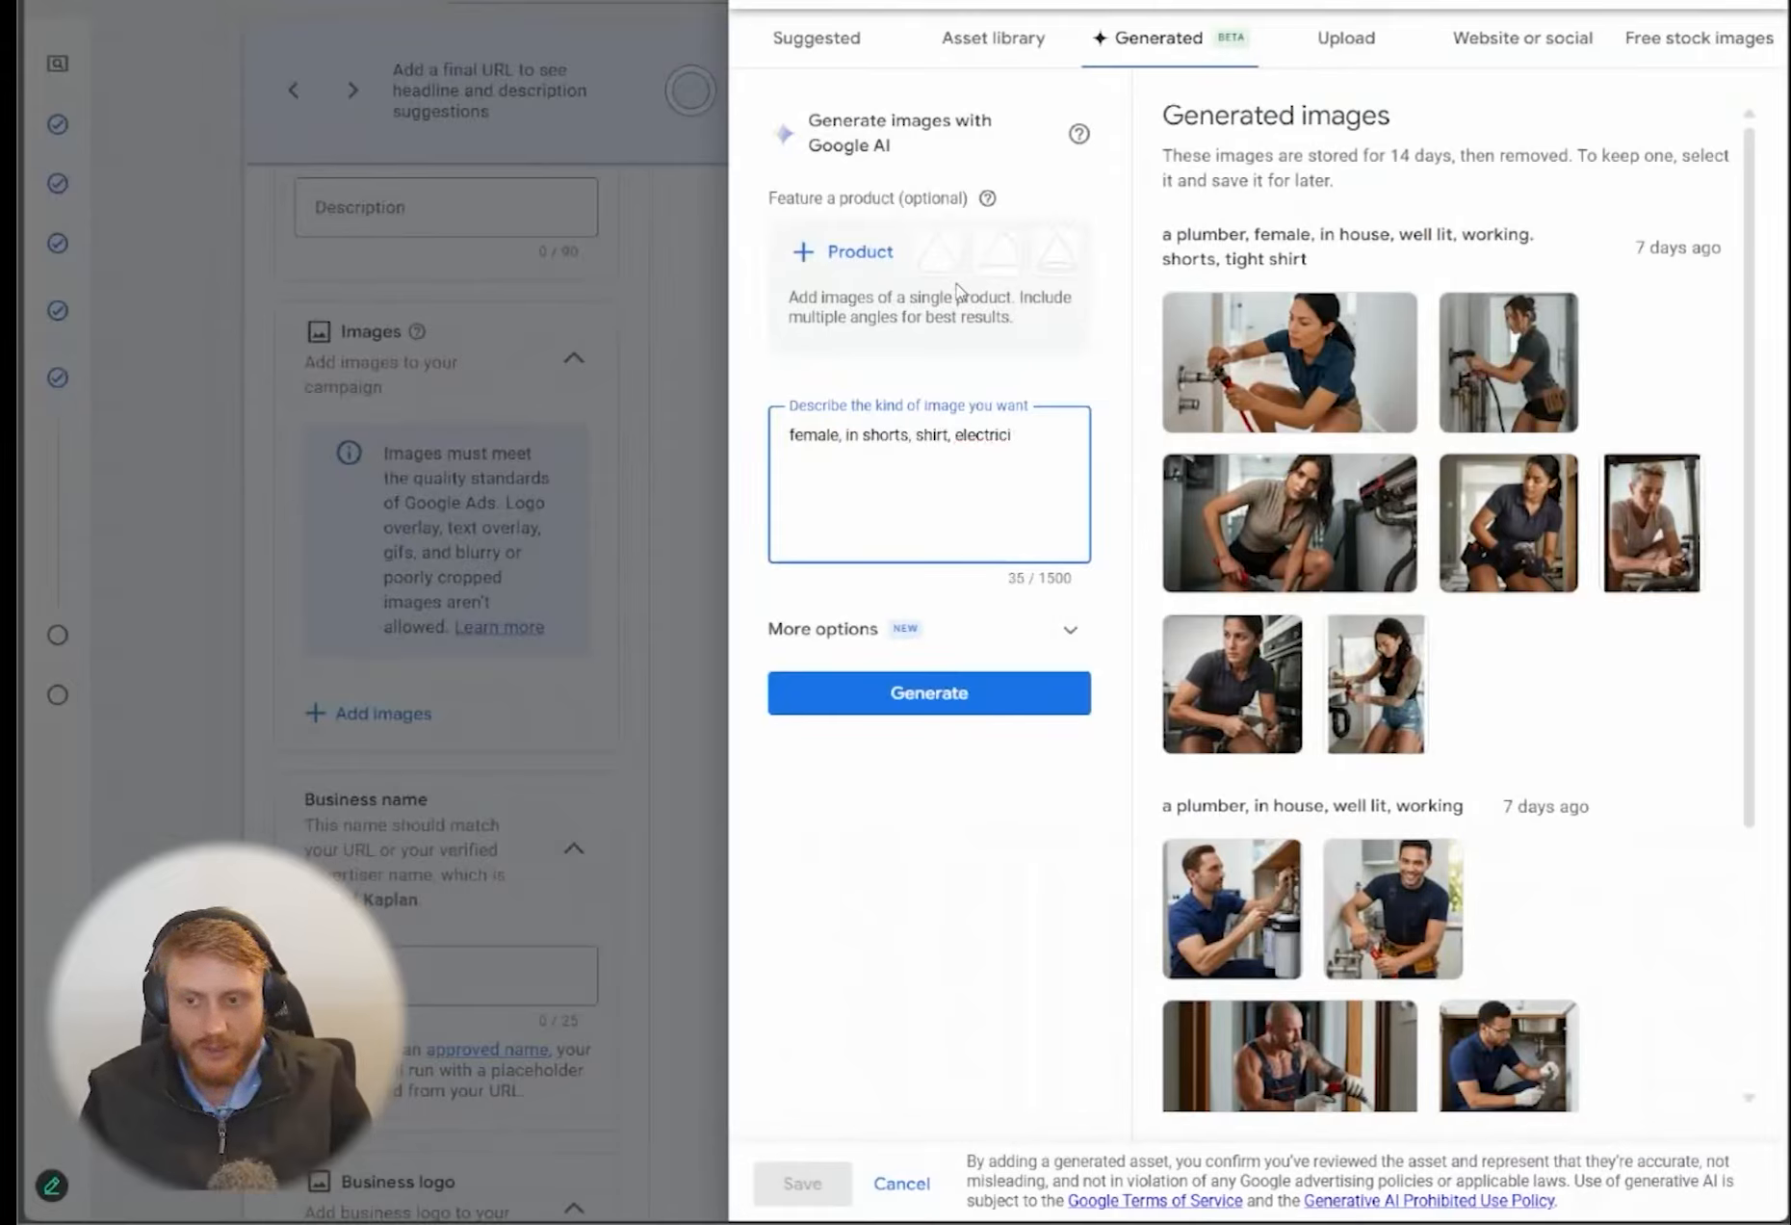
pyautogui.write('orking, home, well-lit')
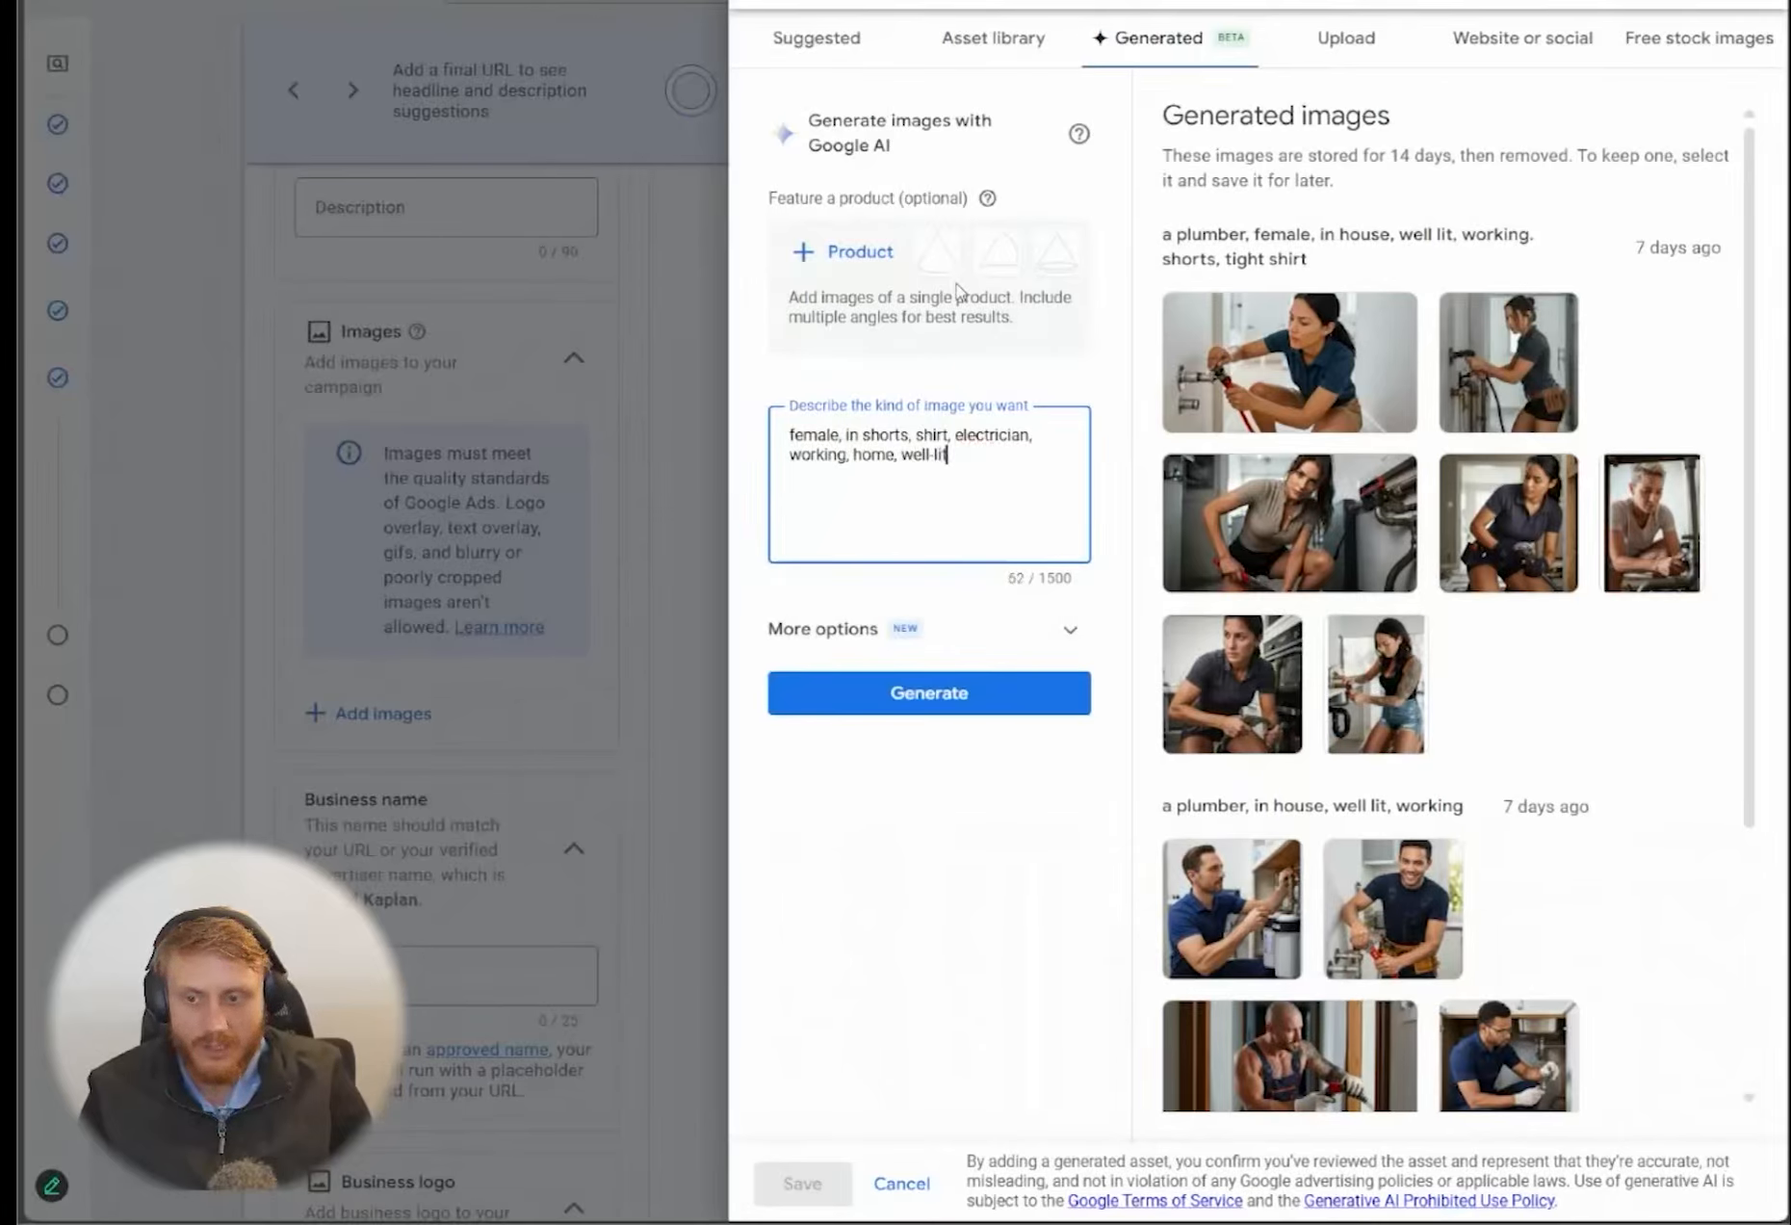
pyautogui.click(915, 701)
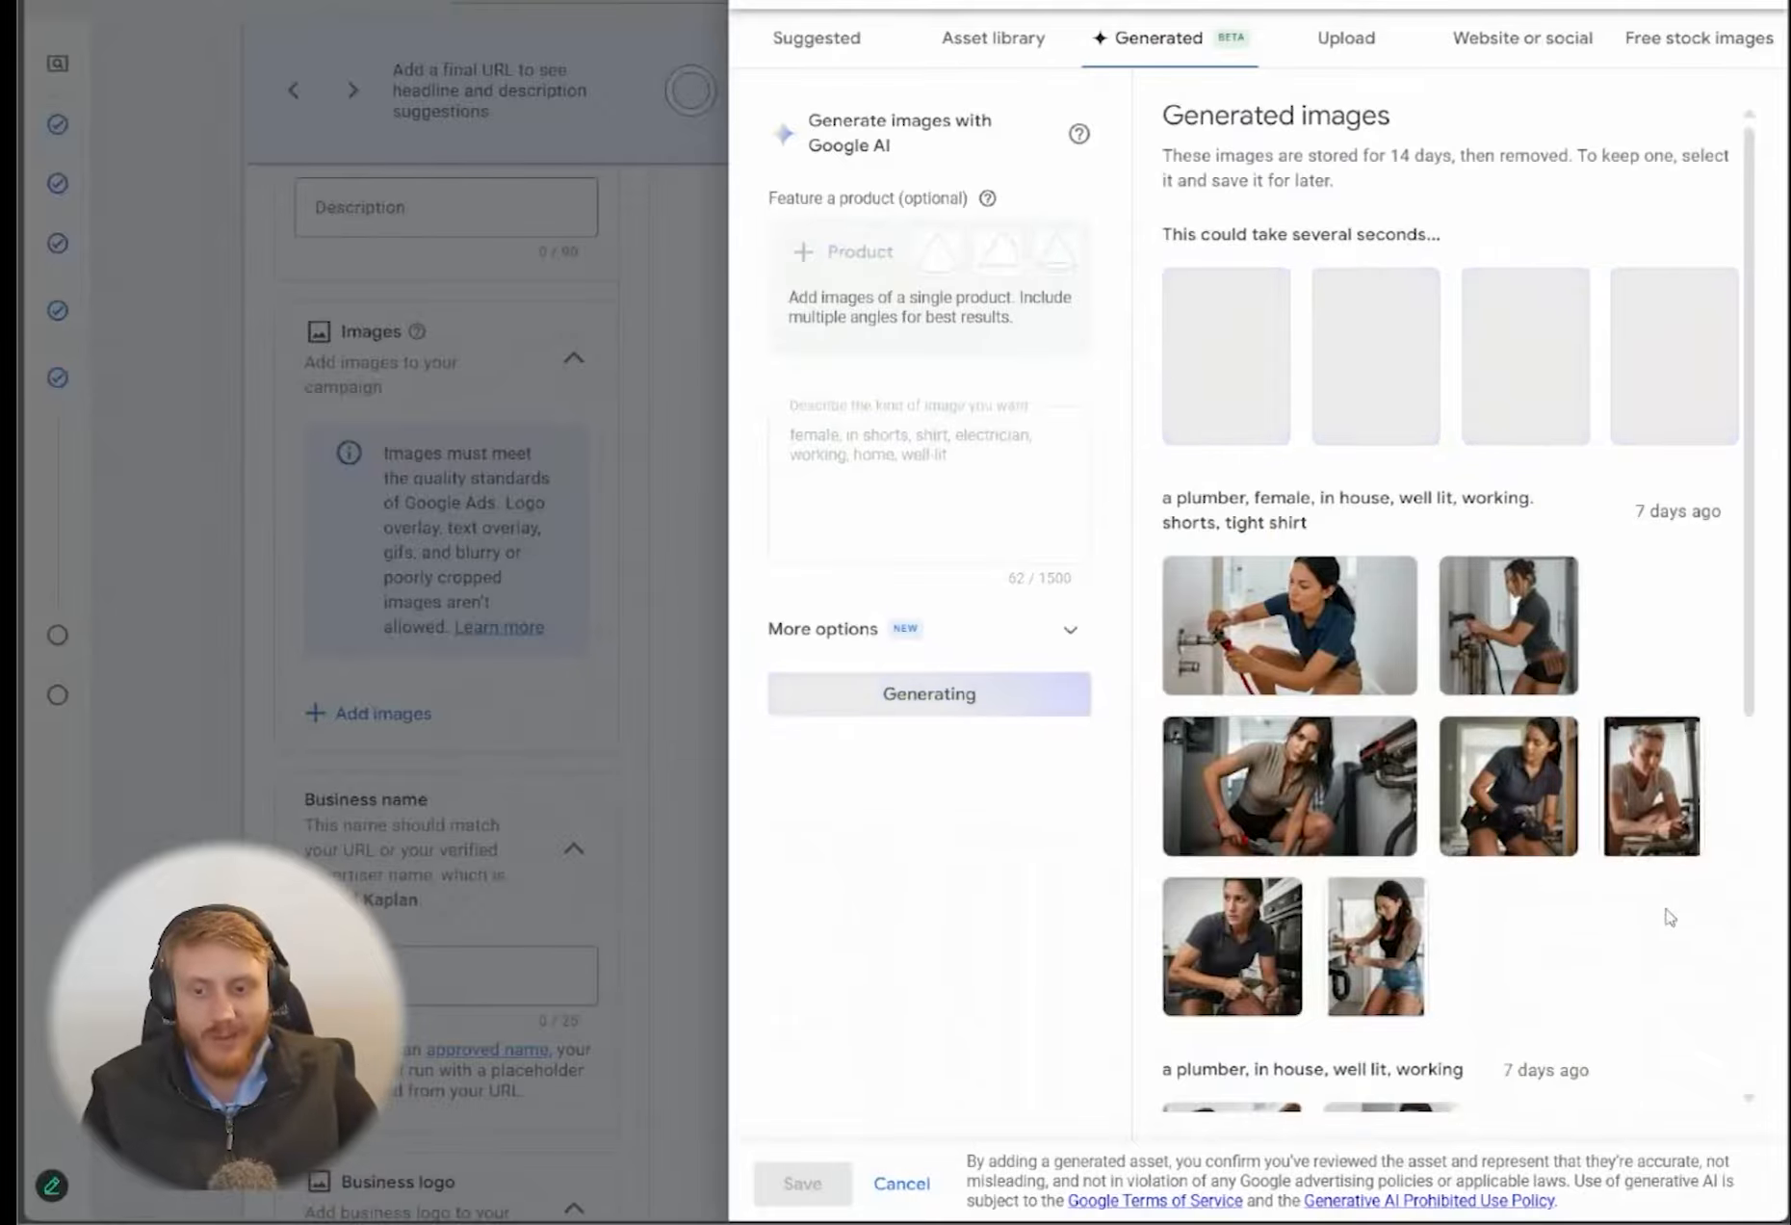
# Look through the earlier plumber images and view the one of the tattooed man in overalls at full size
pyautogui.scroll(-6, 1670, 917)
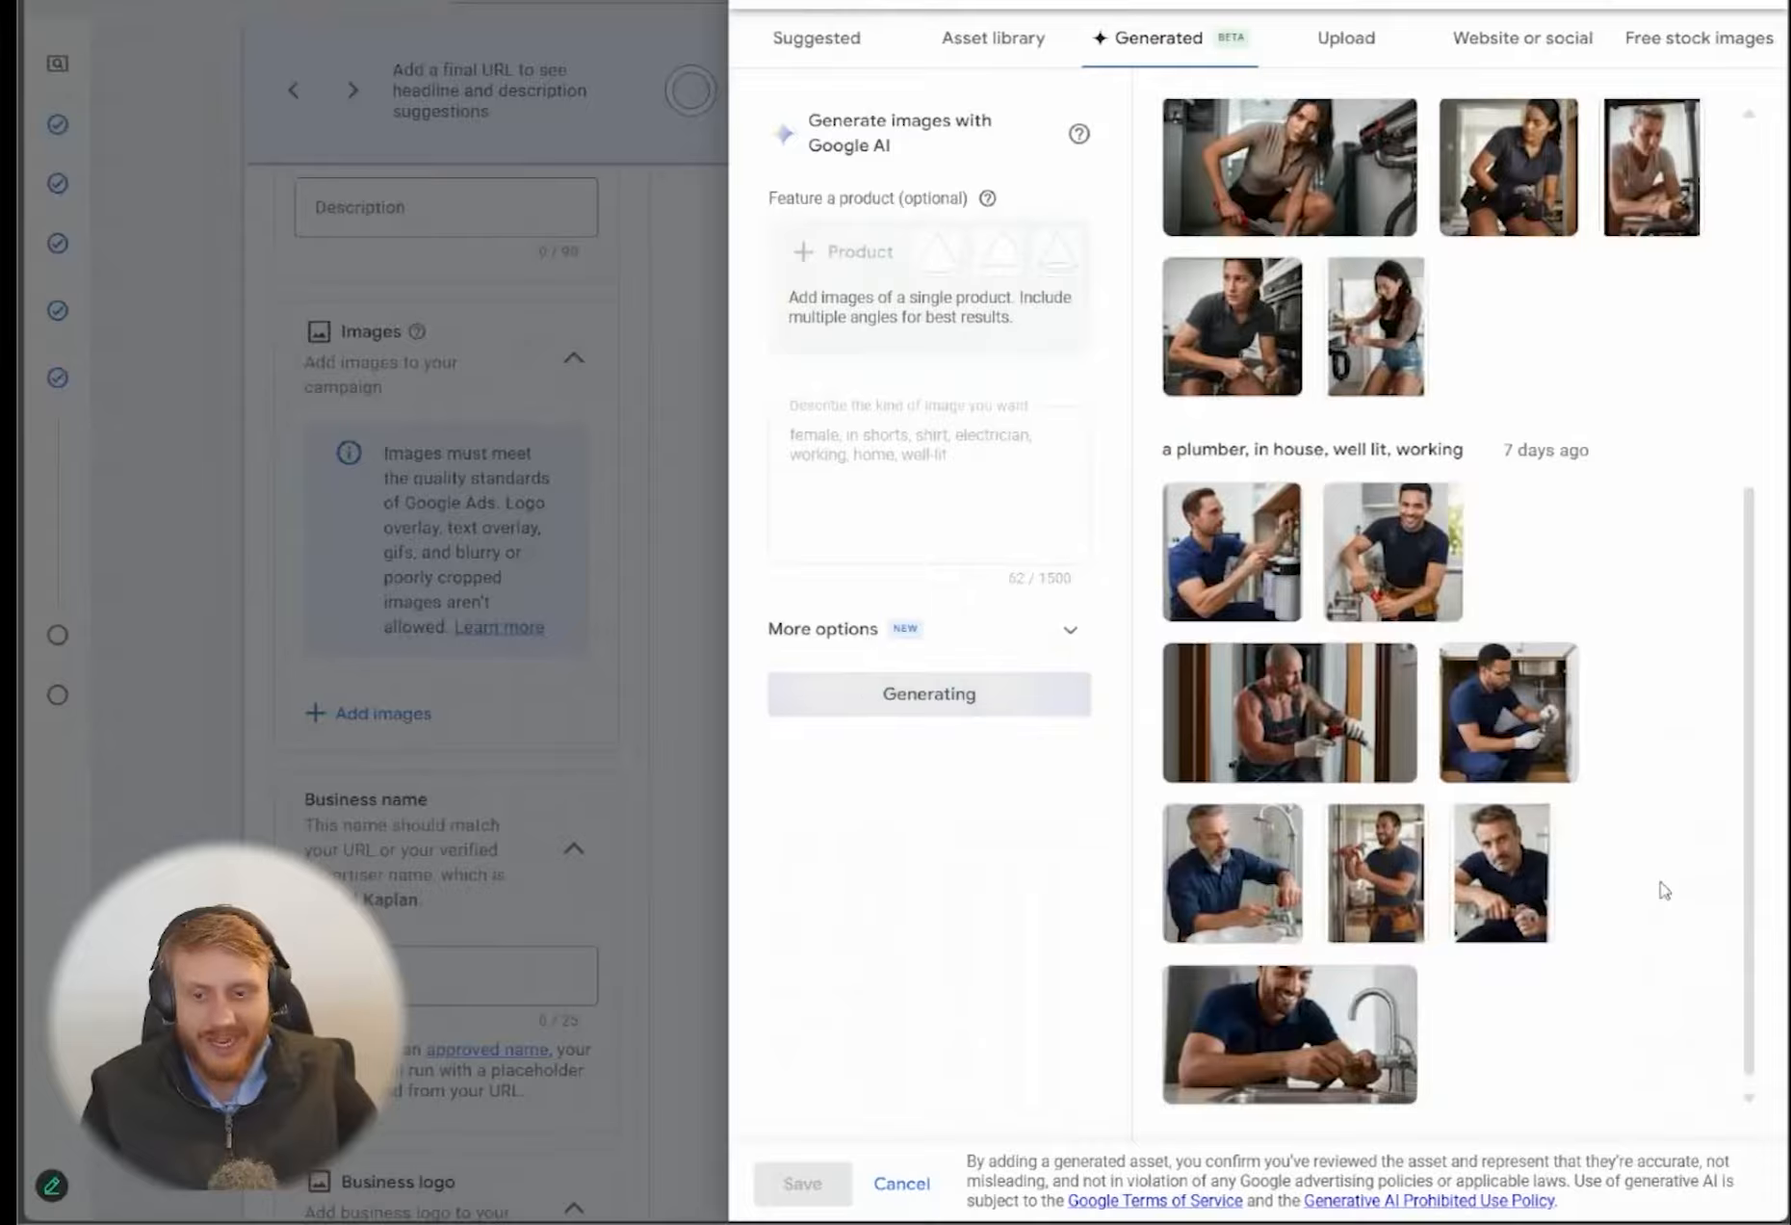
pyautogui.scroll(5, 1662, 888)
pyautogui.scroll(-3, 1661, 888)
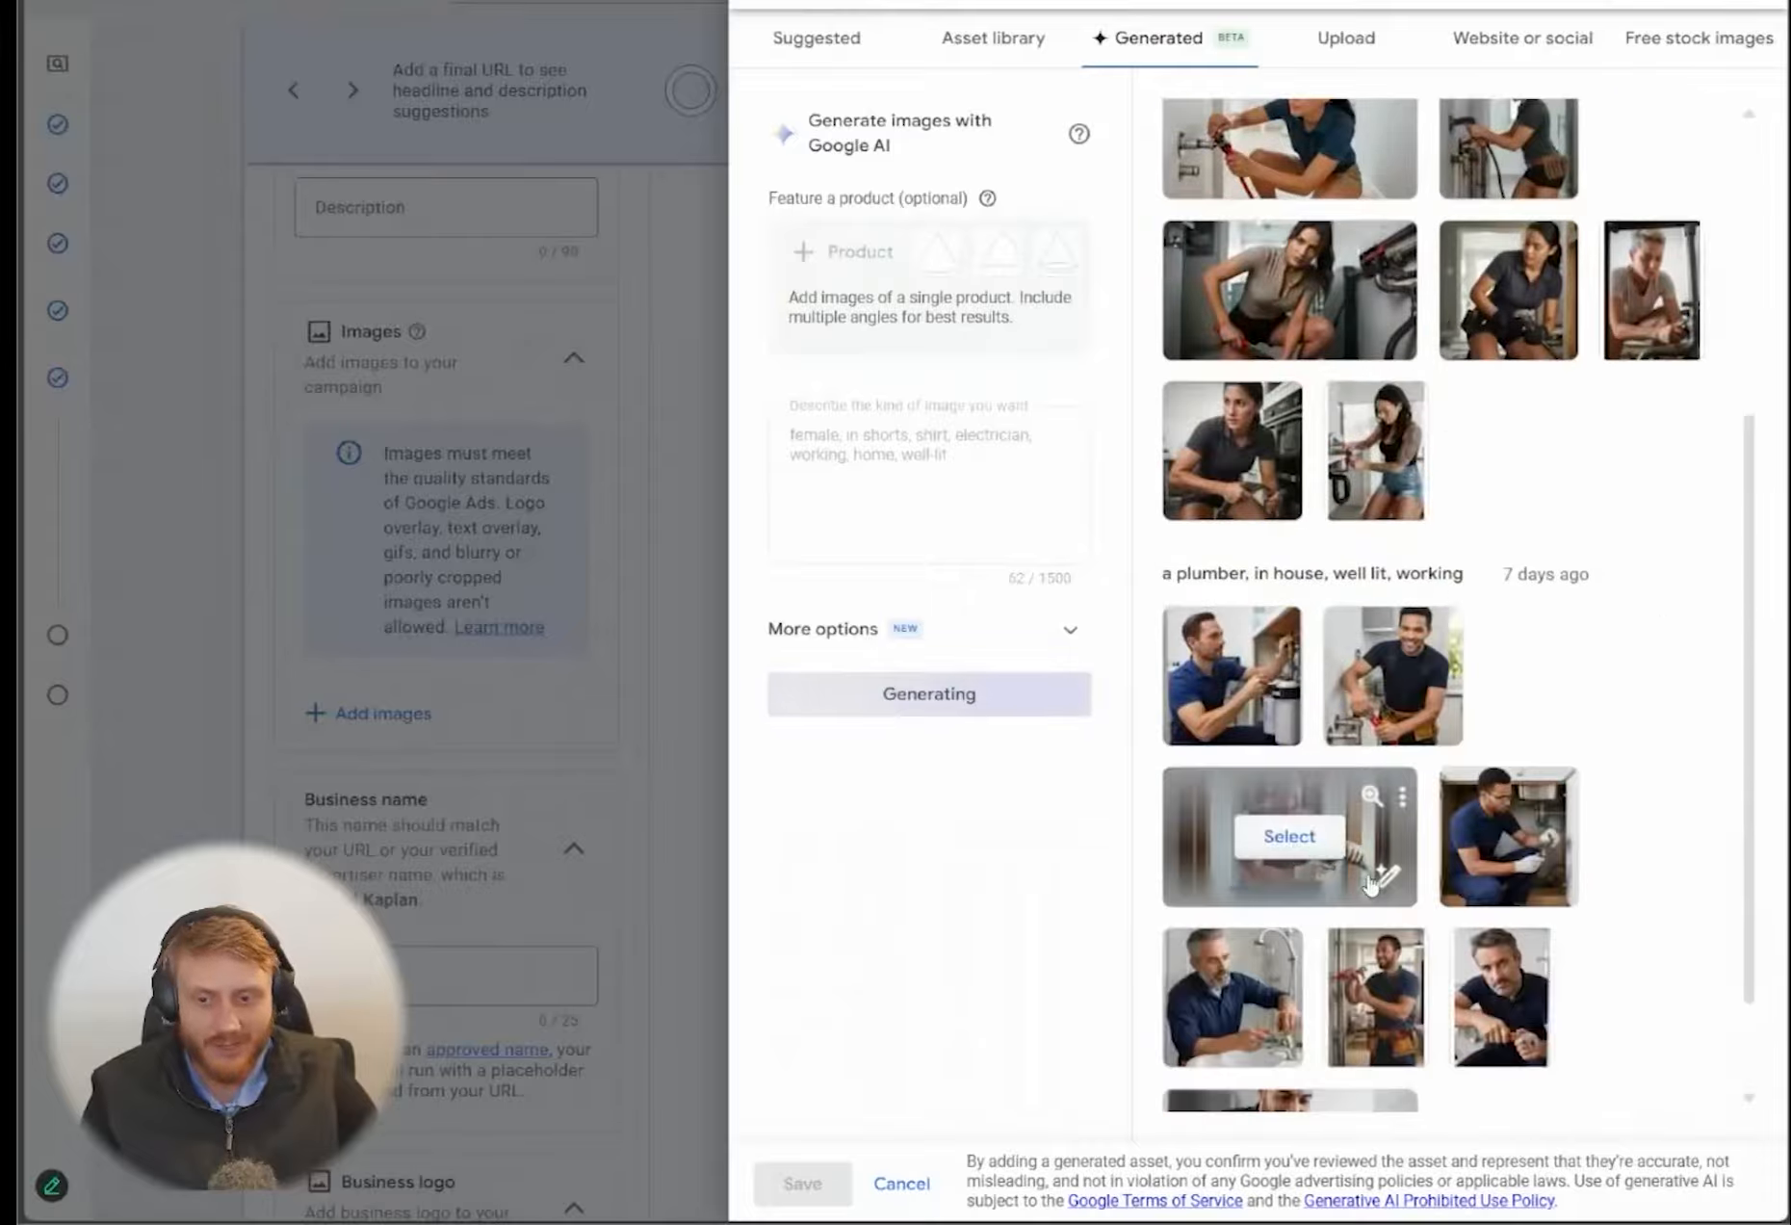
pyautogui.click(1372, 796)
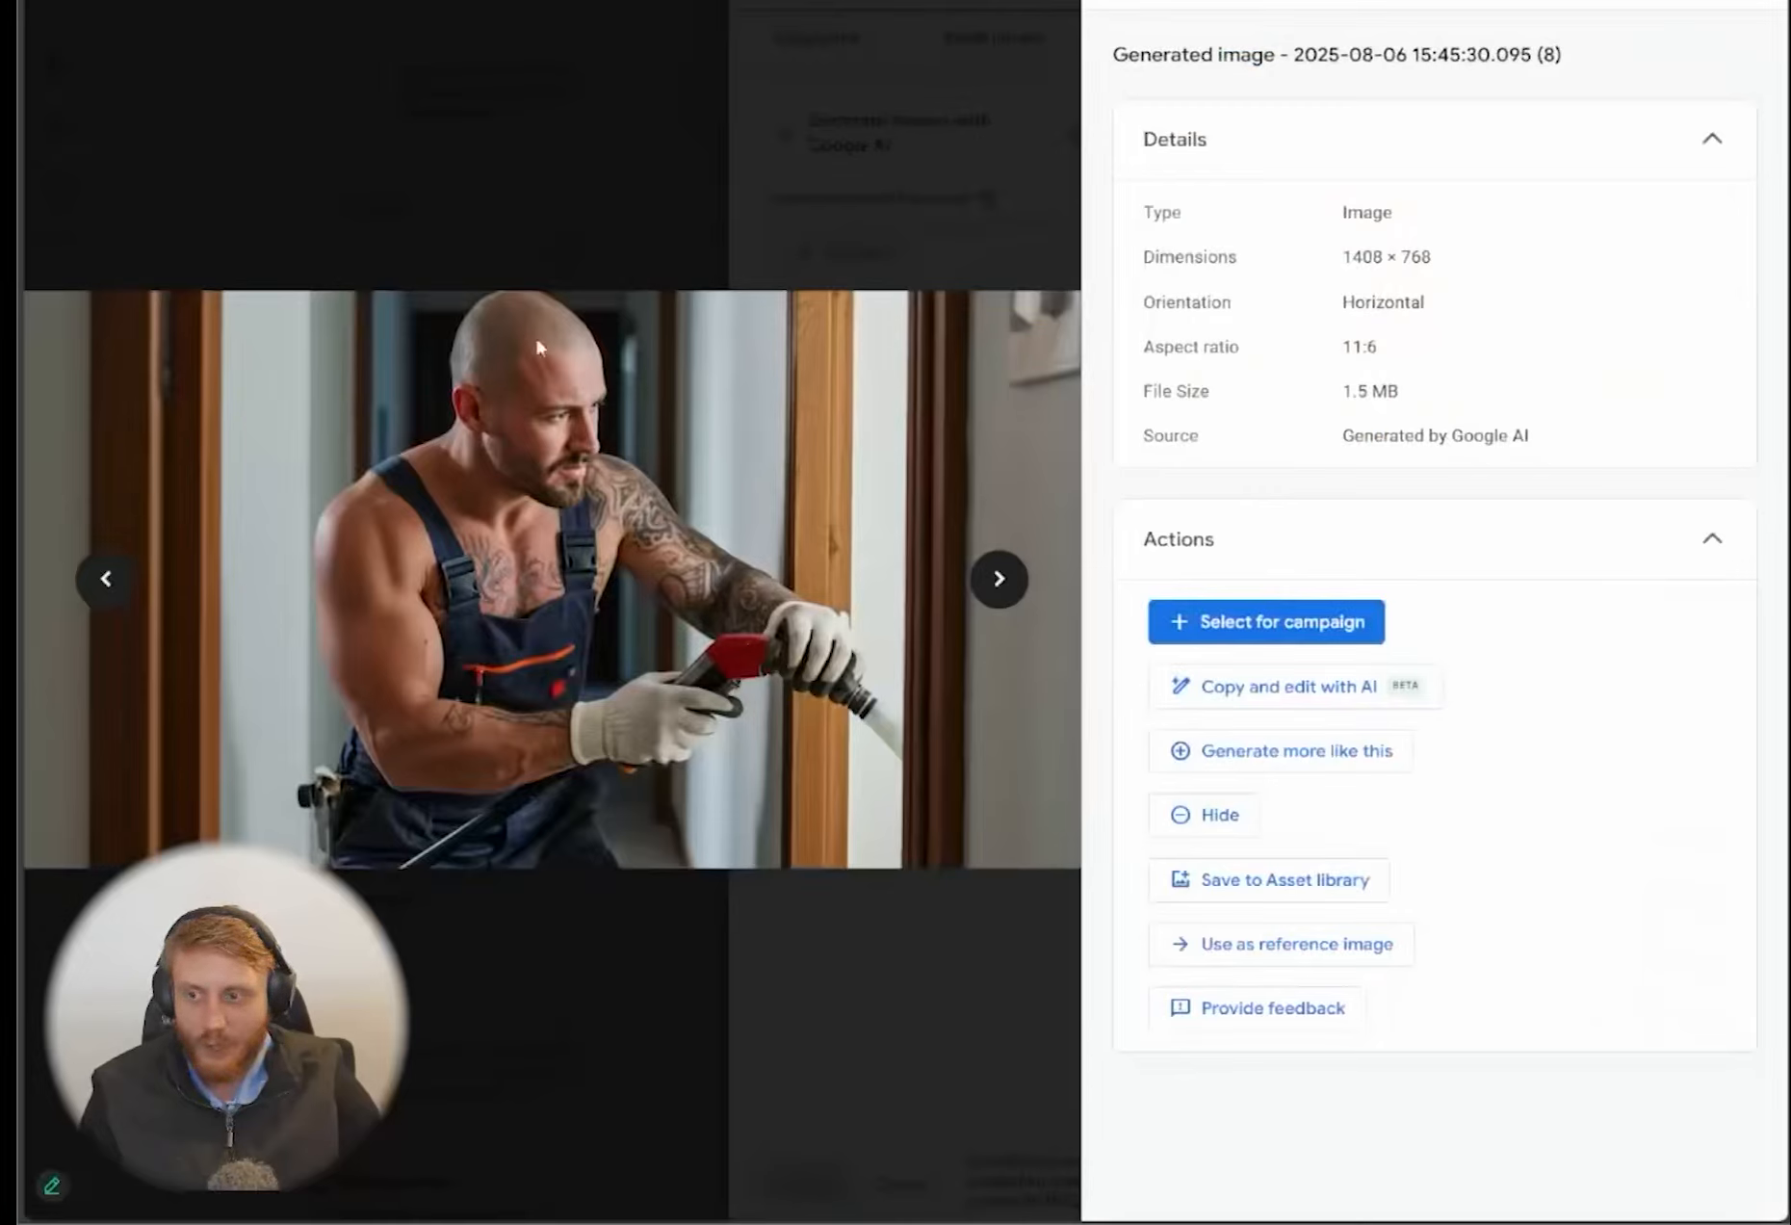
pyautogui.press('Escape')
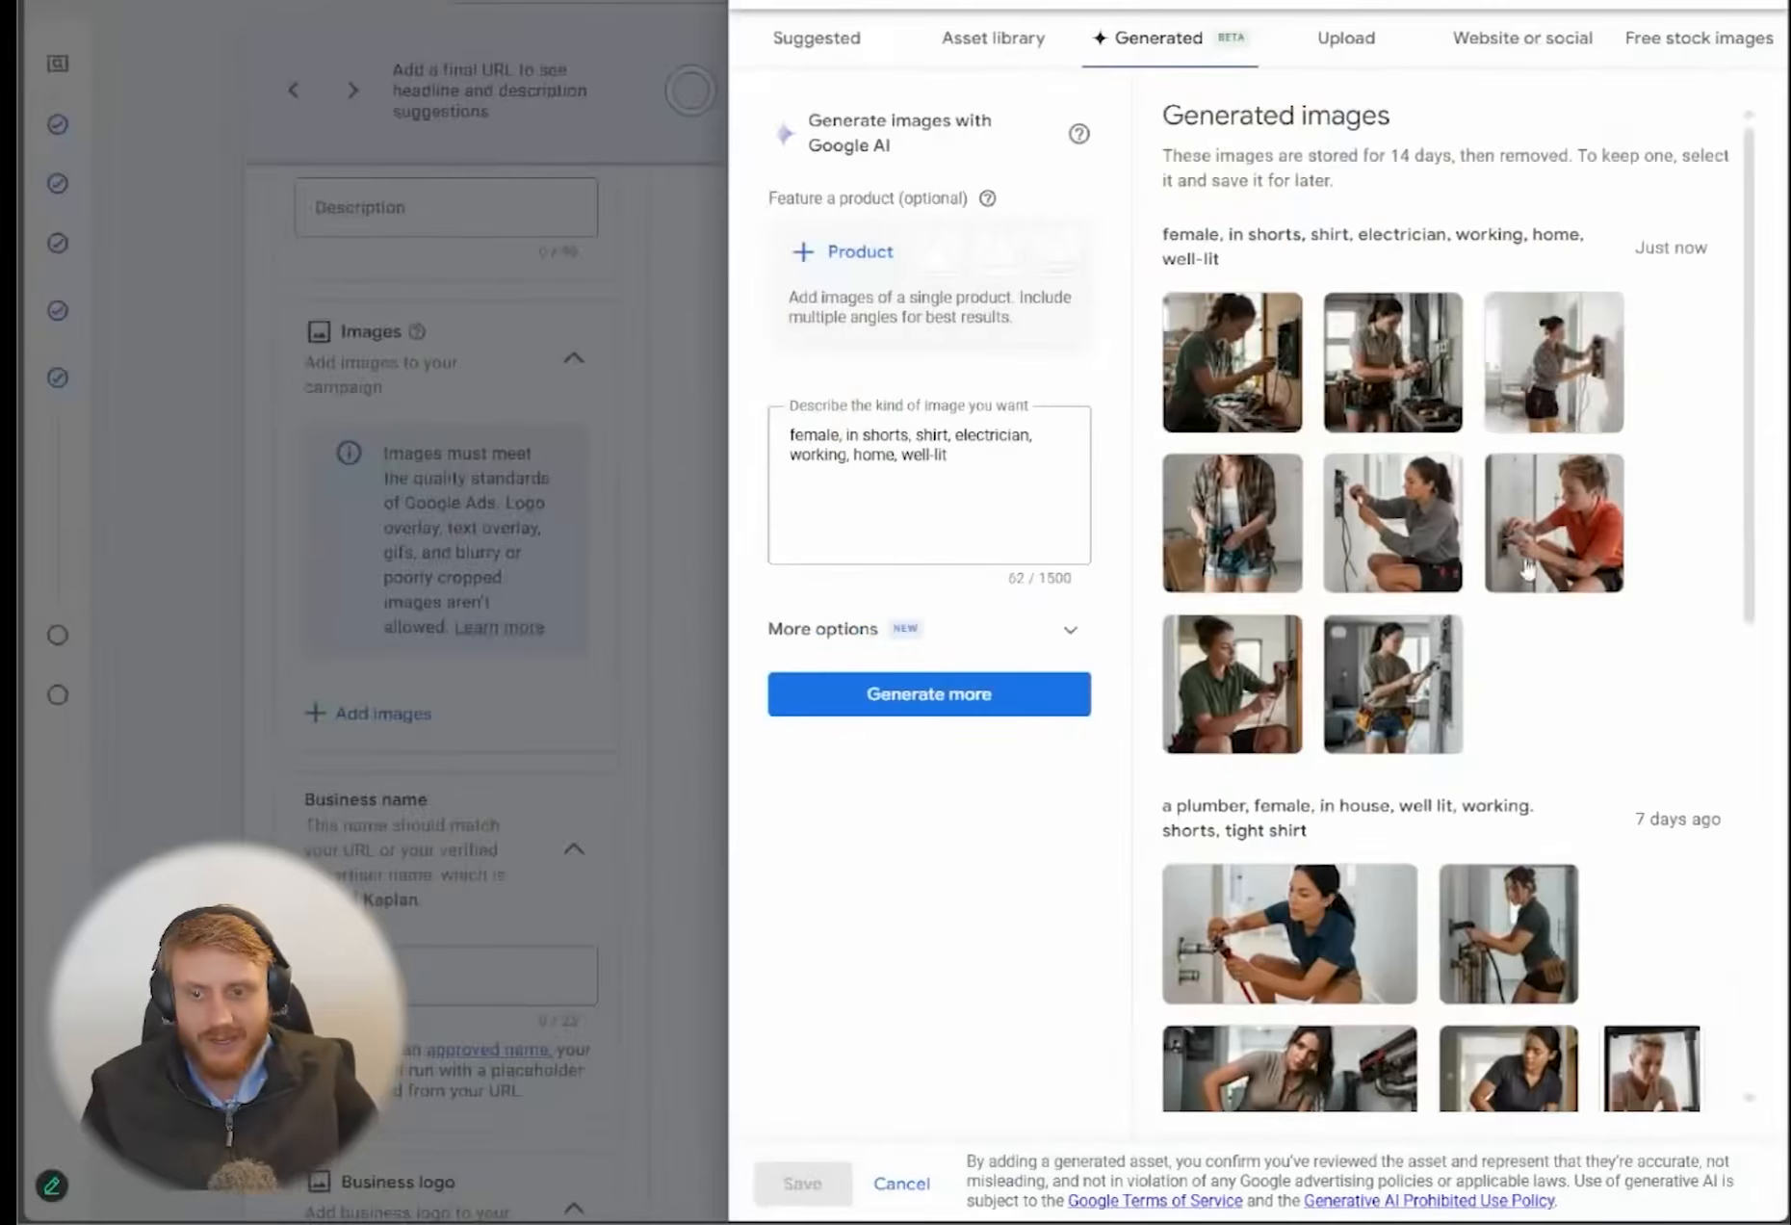
pyautogui.click(1239, 421)
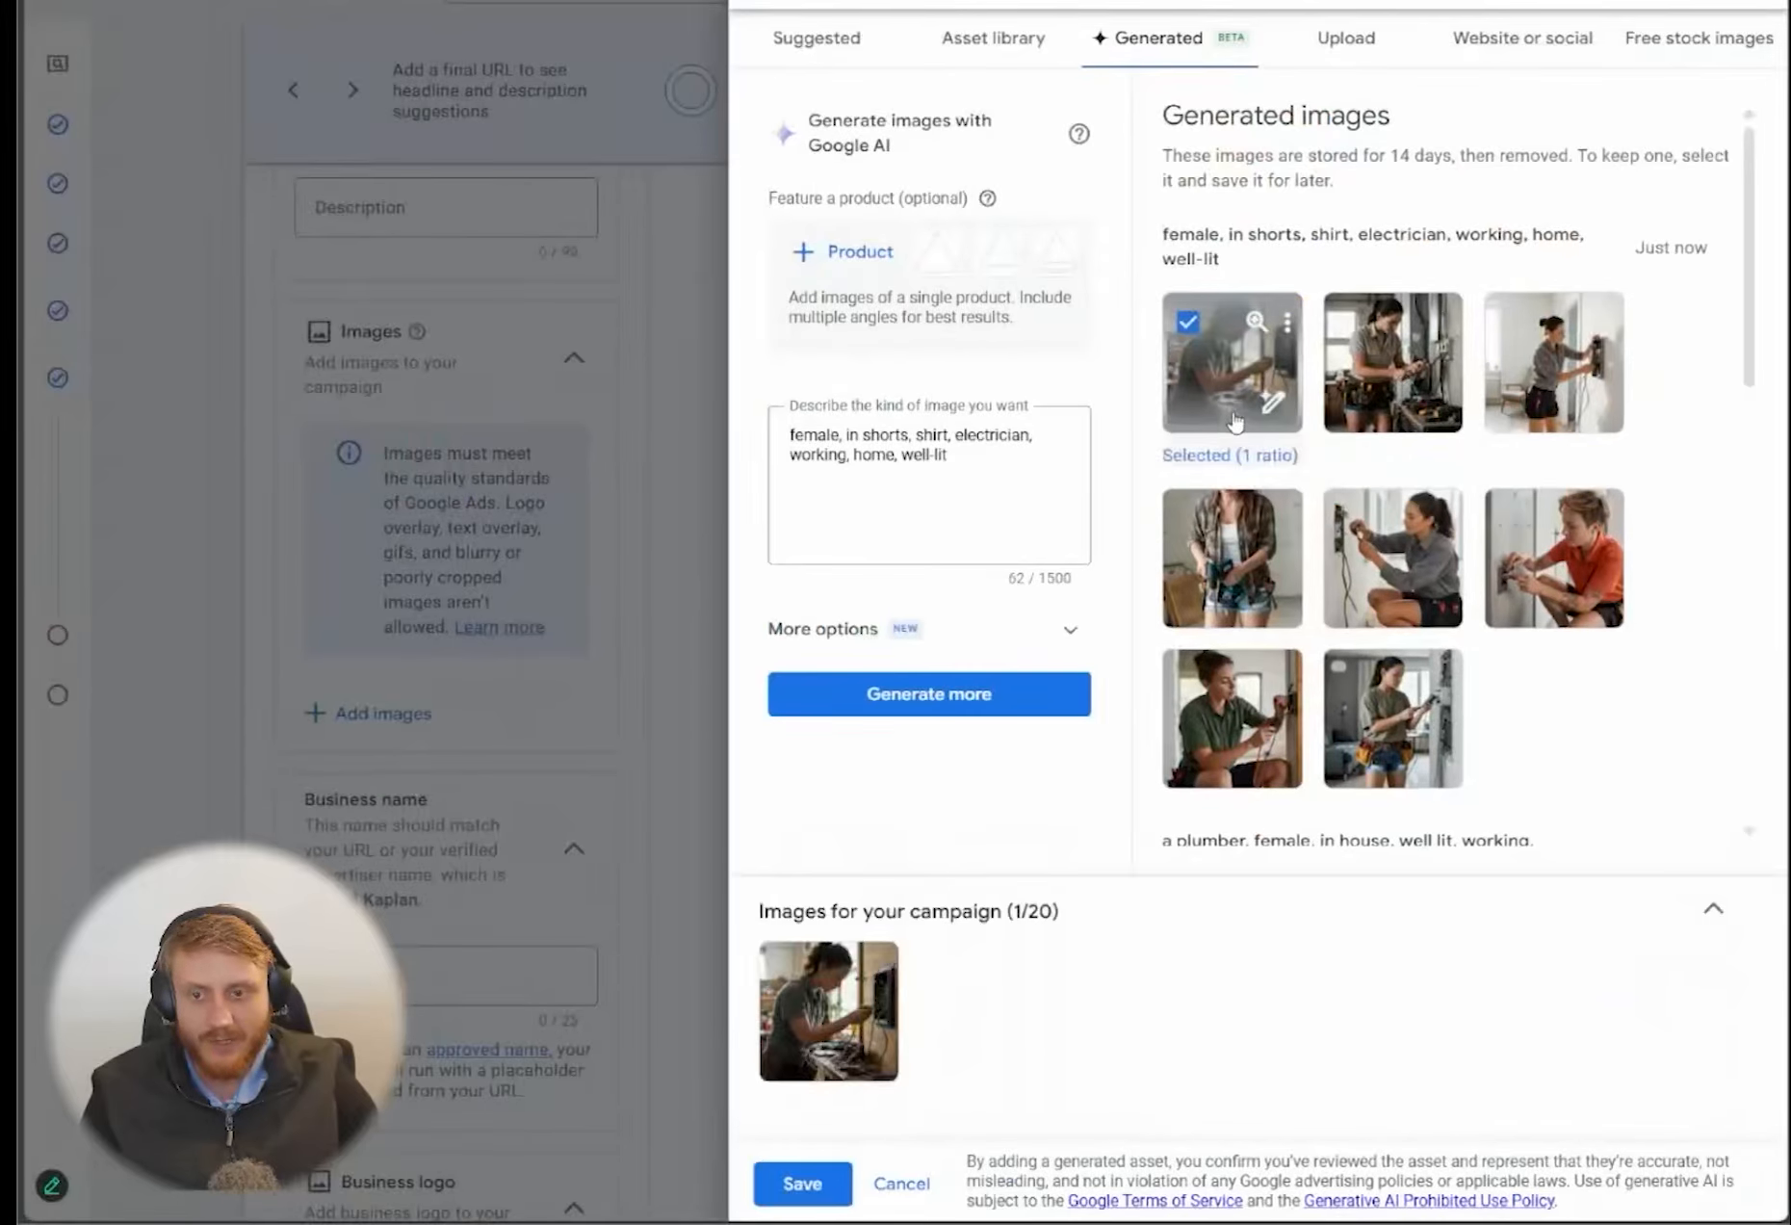
pyautogui.click(1256, 324)
pyautogui.press('Escape')
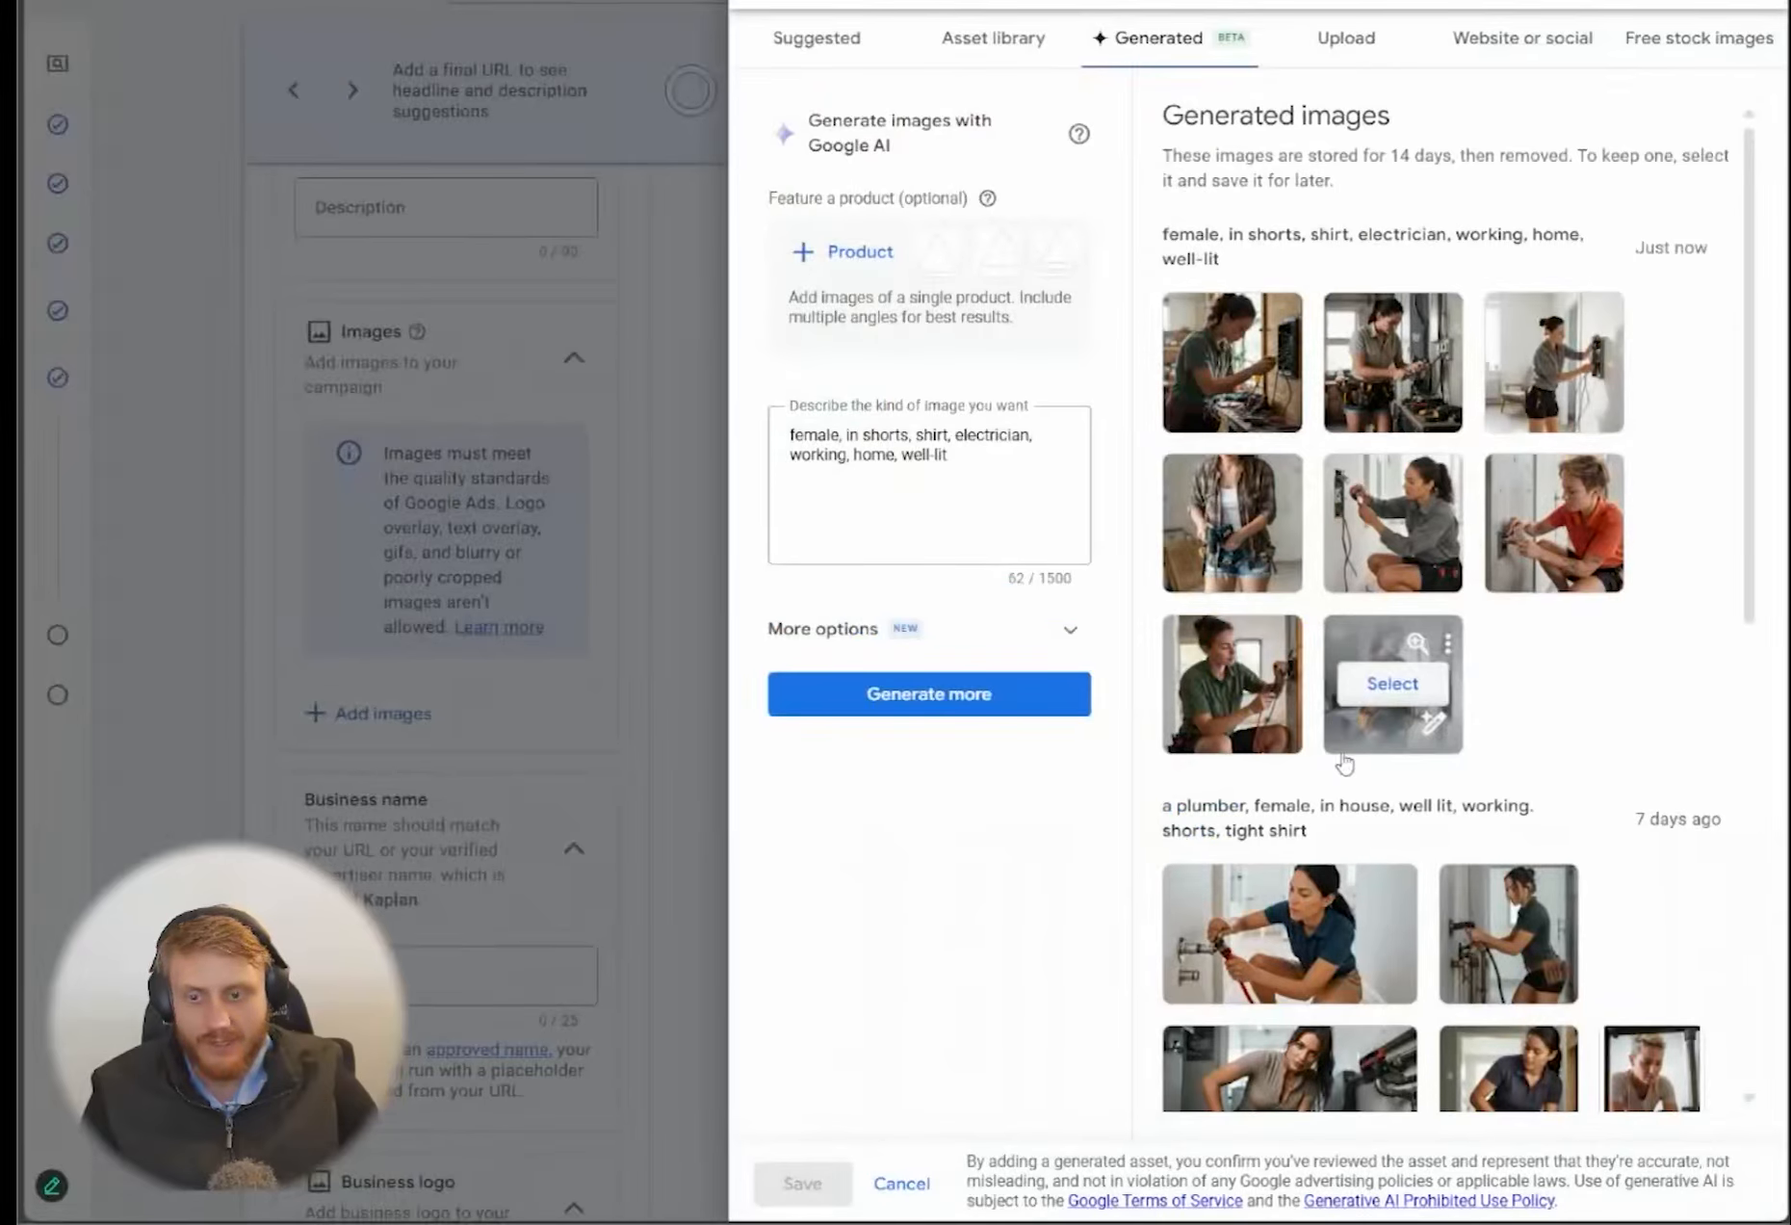
# Add the generated image of the crouching female electrician in a green shirt to the campaign in 1:1 ratio and save
pyautogui.click(1231, 684)
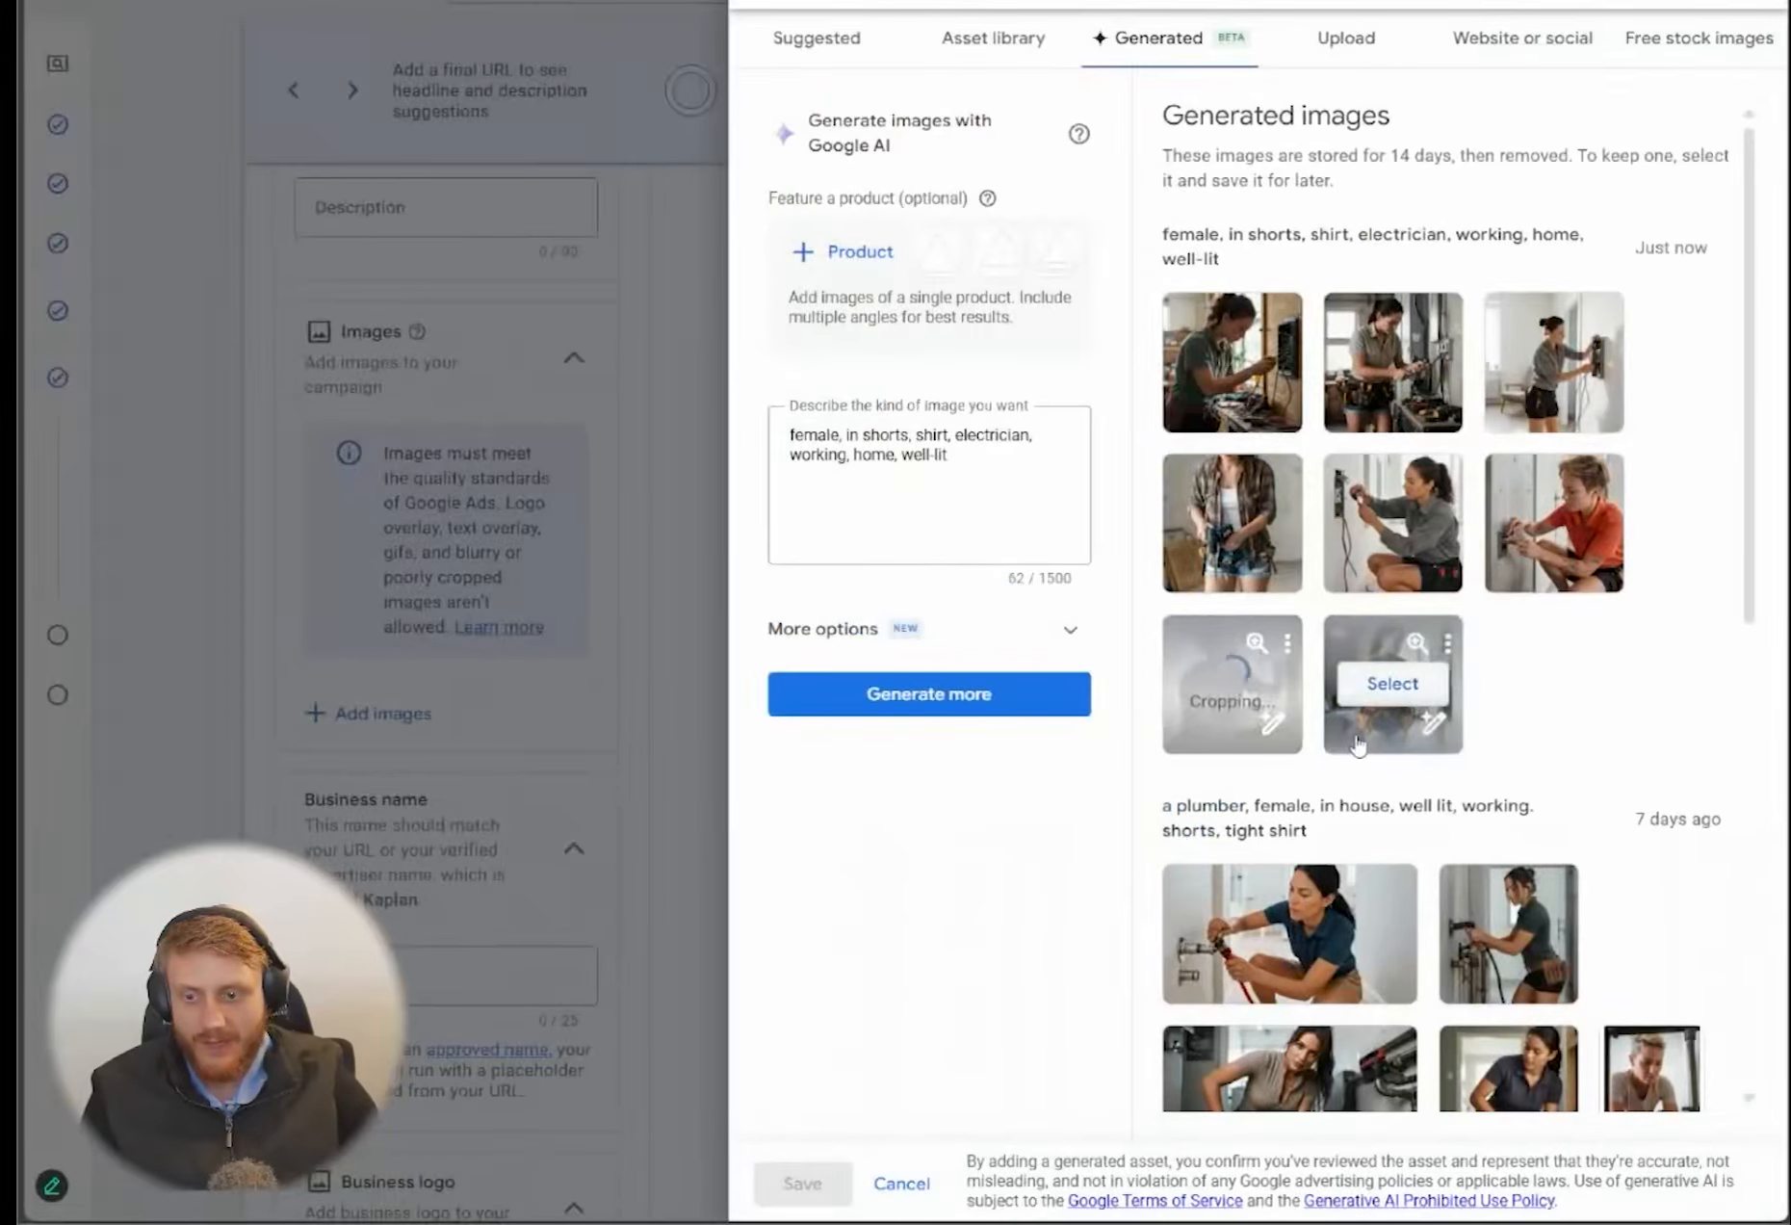
pyautogui.click(824, 1013)
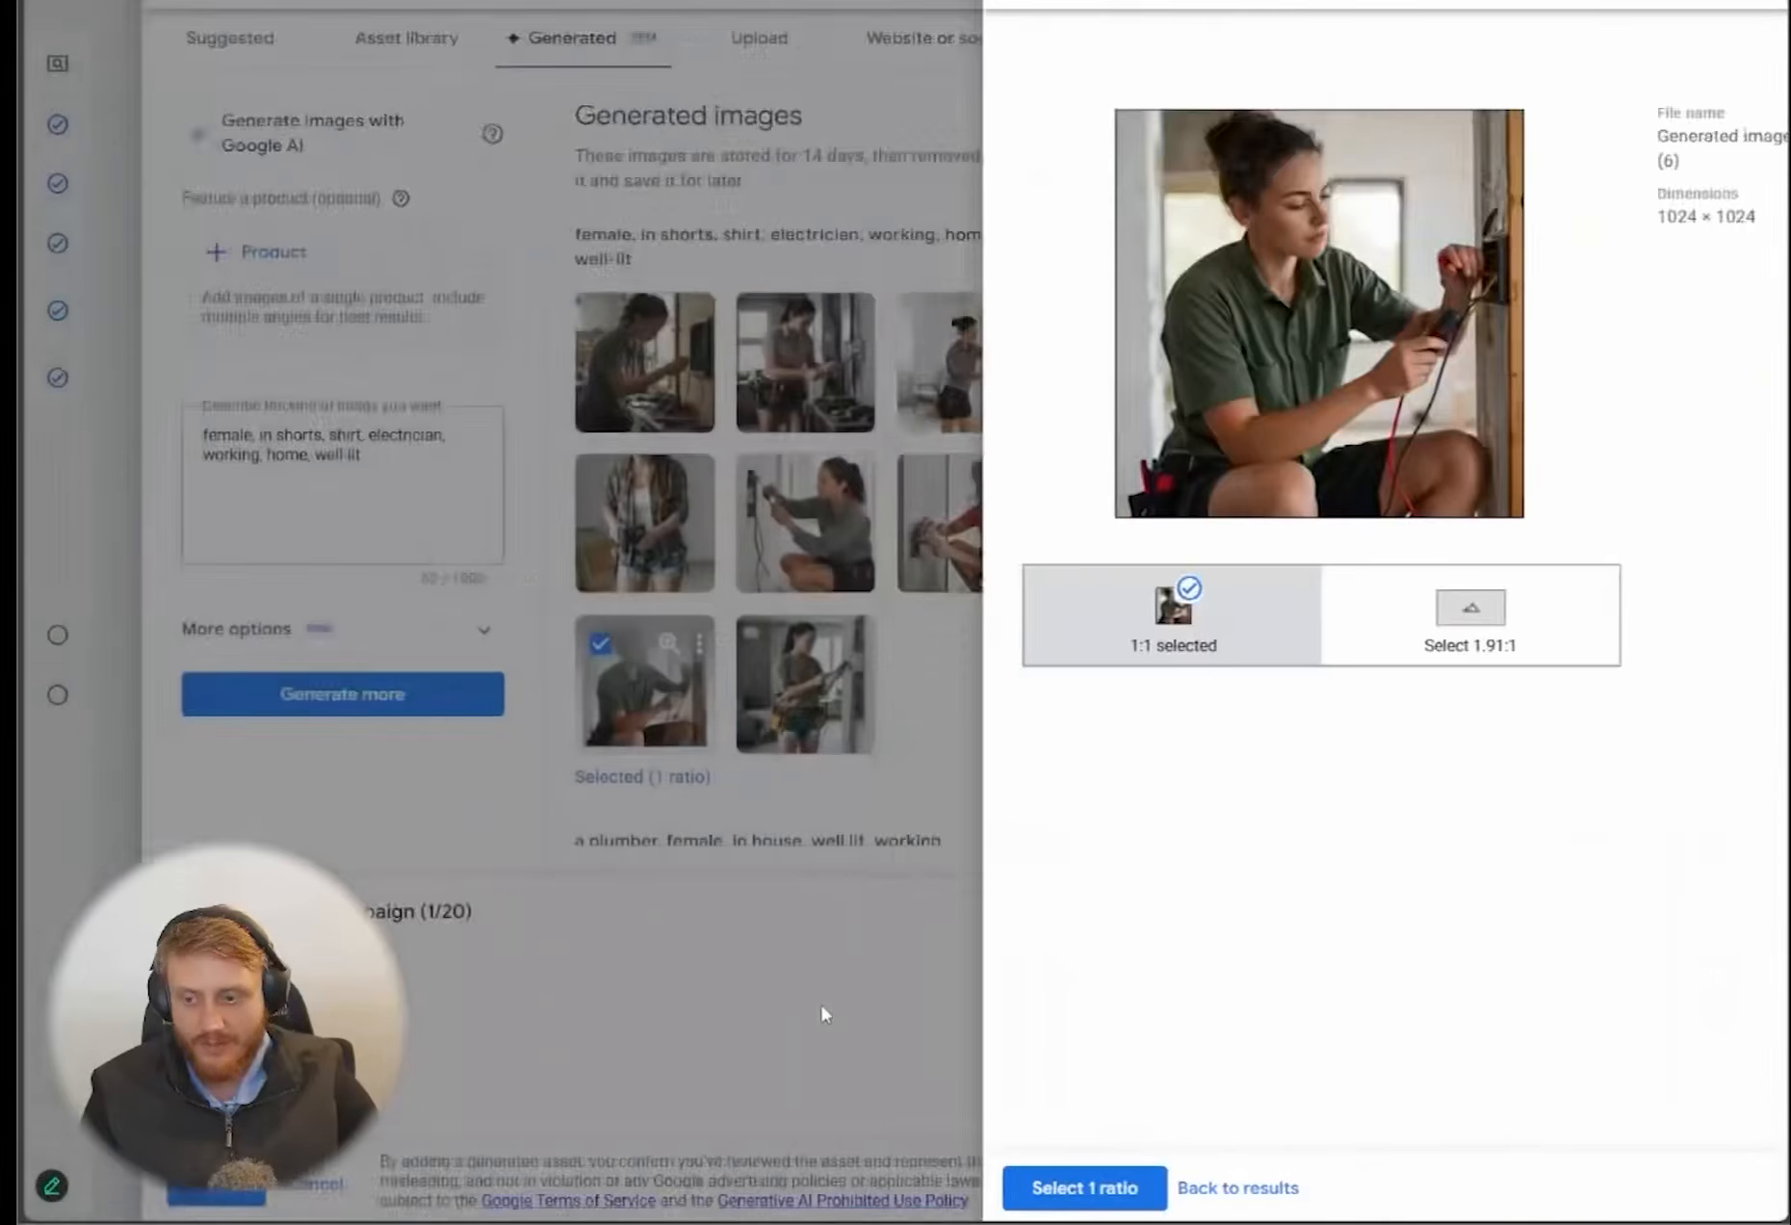
pyautogui.click(785, 1194)
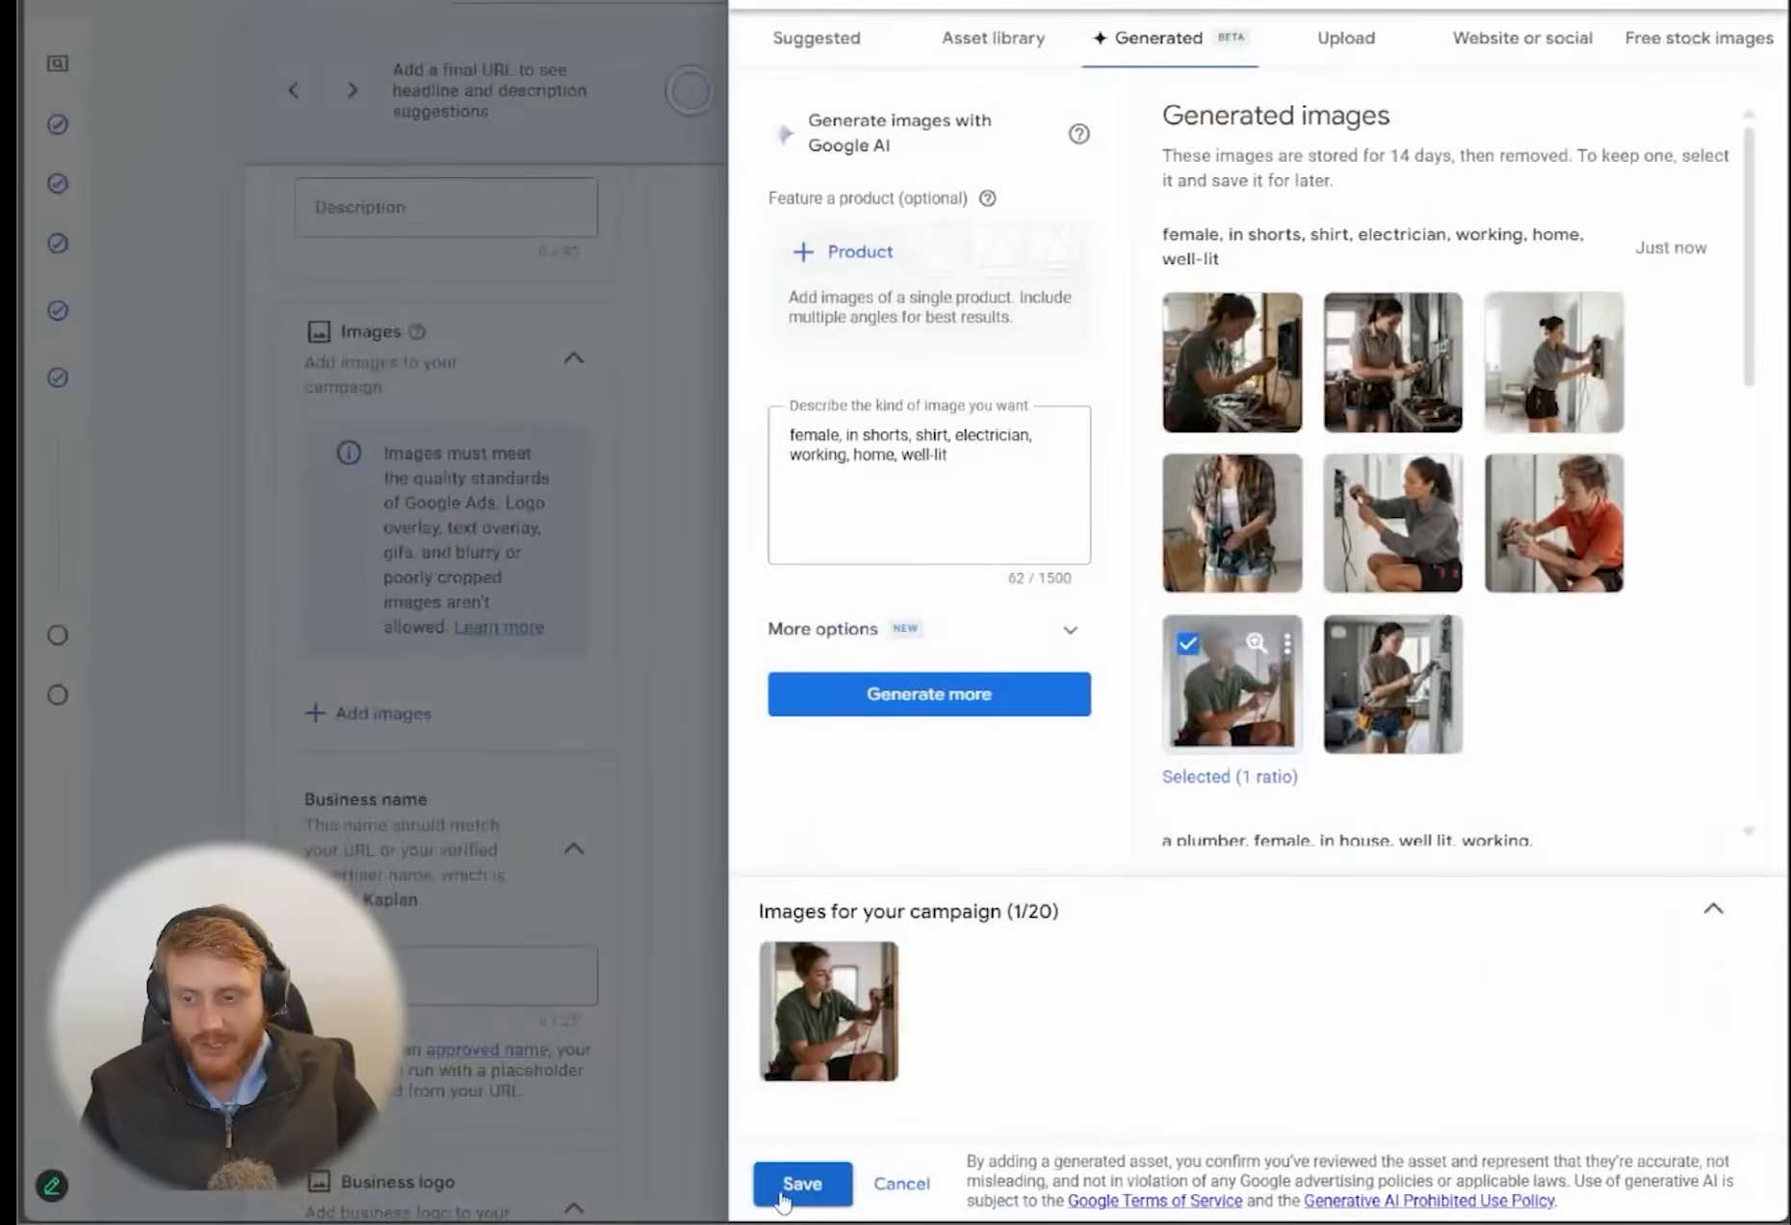
pyautogui.click(783, 1194)
# Page through the ad's phone previews to examine the headlines, descriptions, sitelinks and image, and check the added image among the assets
pyautogui.scroll(15, 1032, 798)
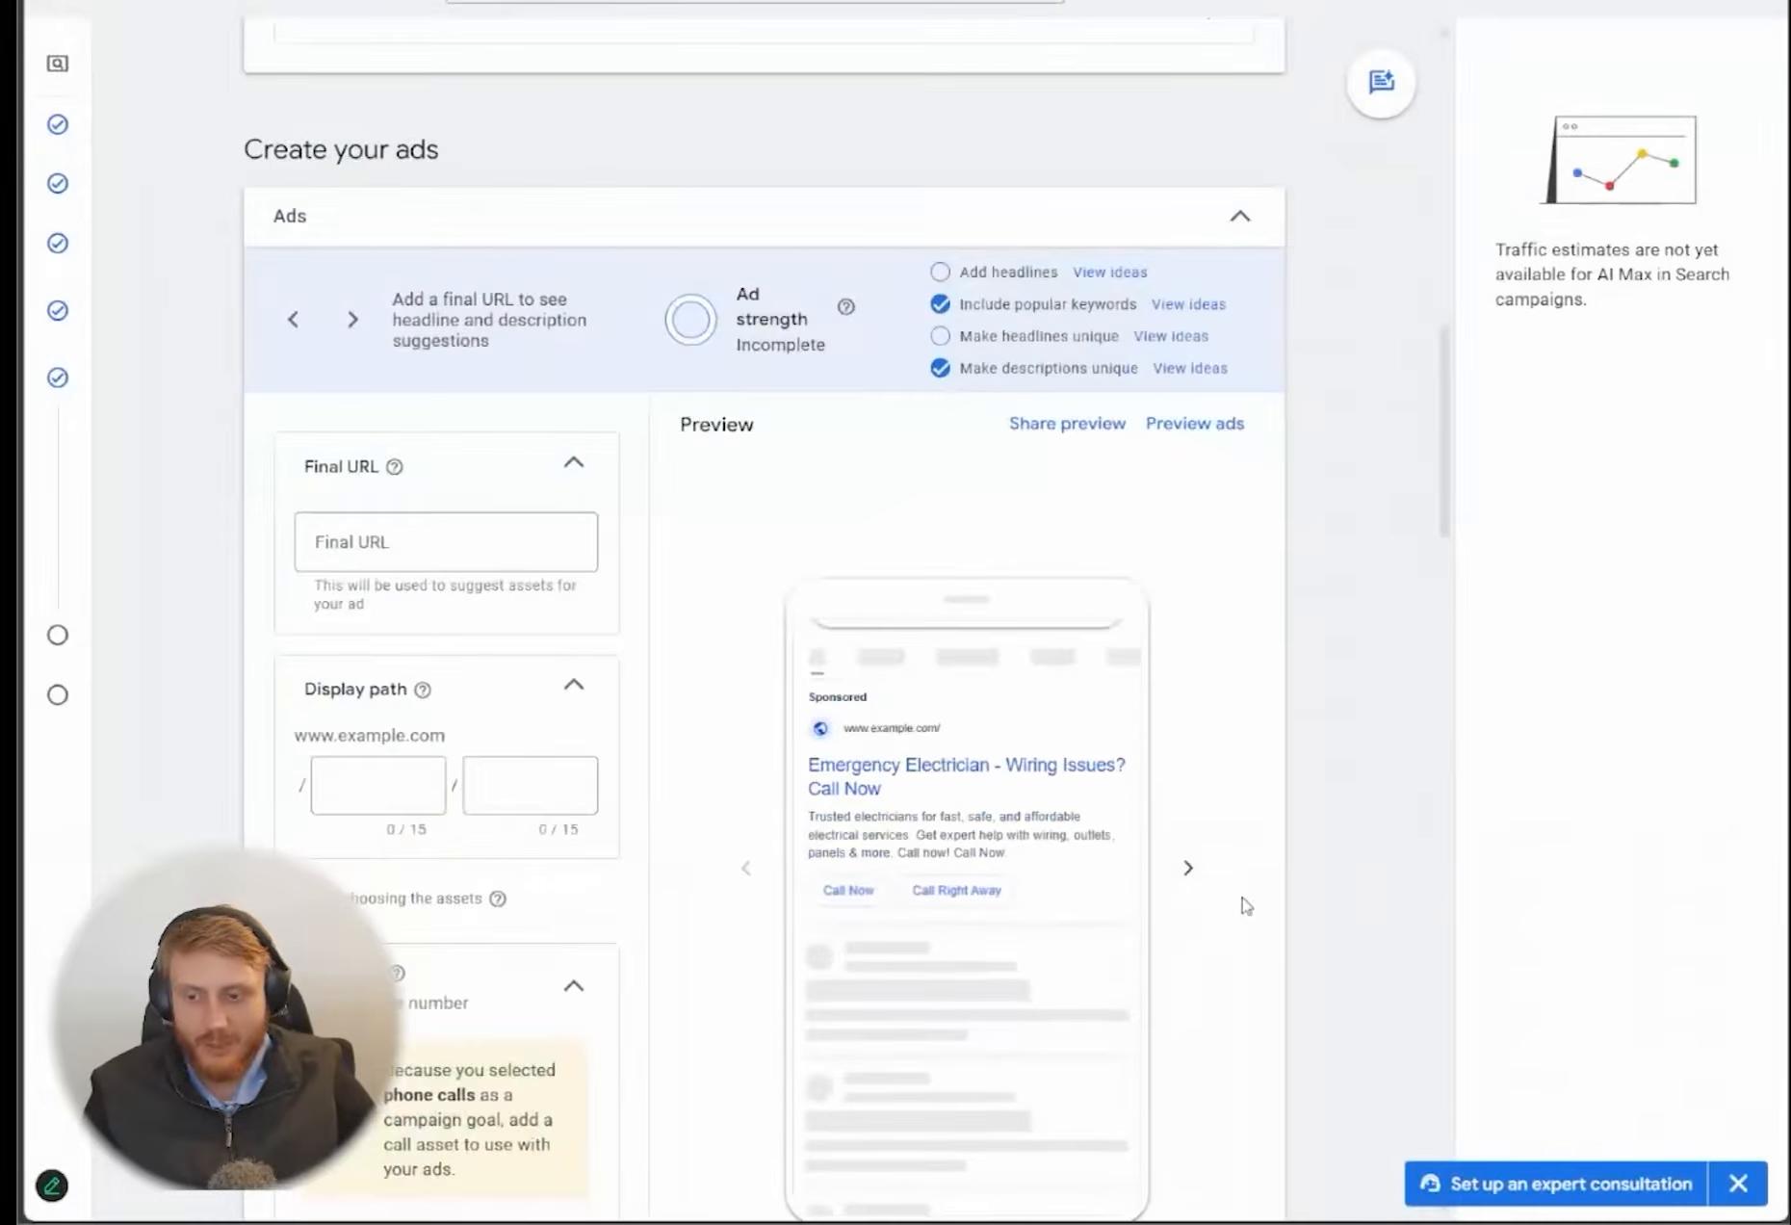
pyautogui.click(1189, 868)
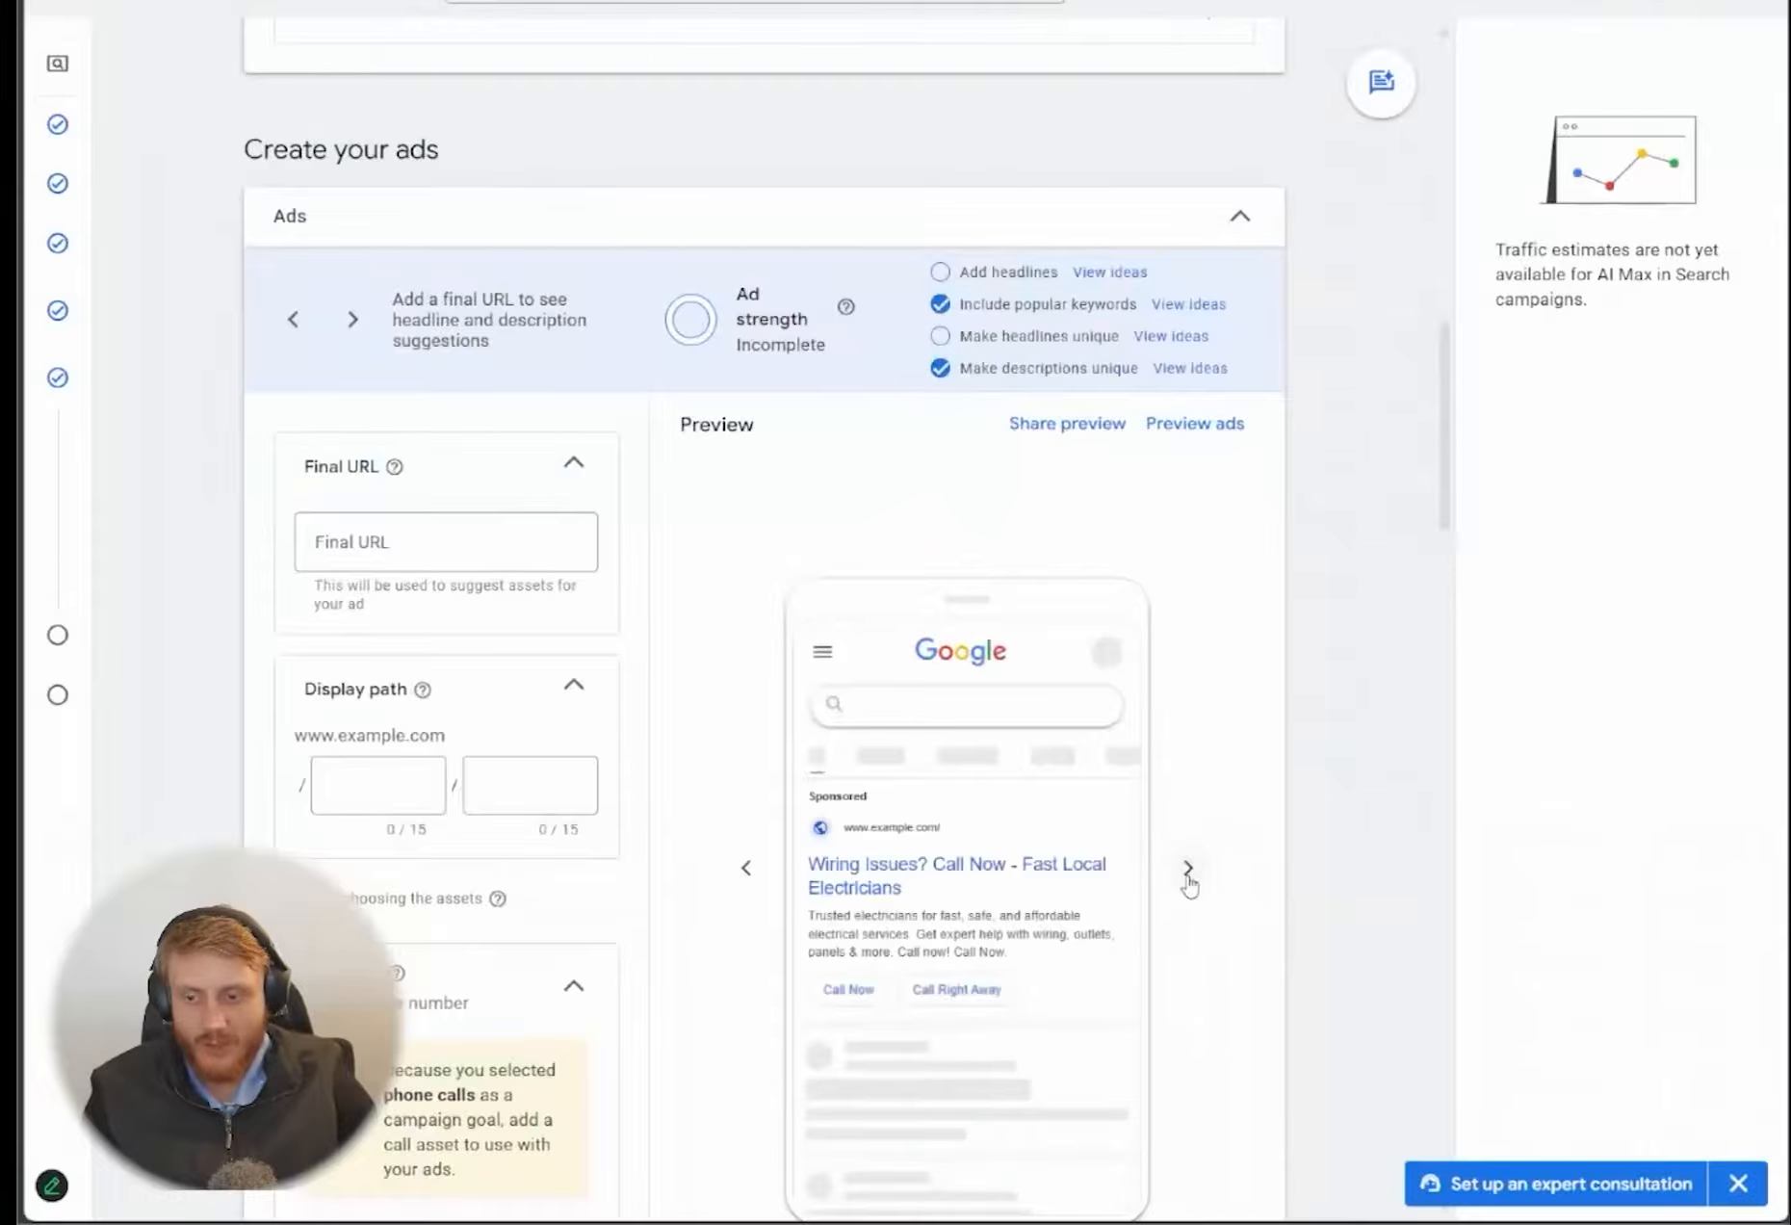
pyautogui.click(1189, 872)
pyautogui.scroll(-1, 1291, 817)
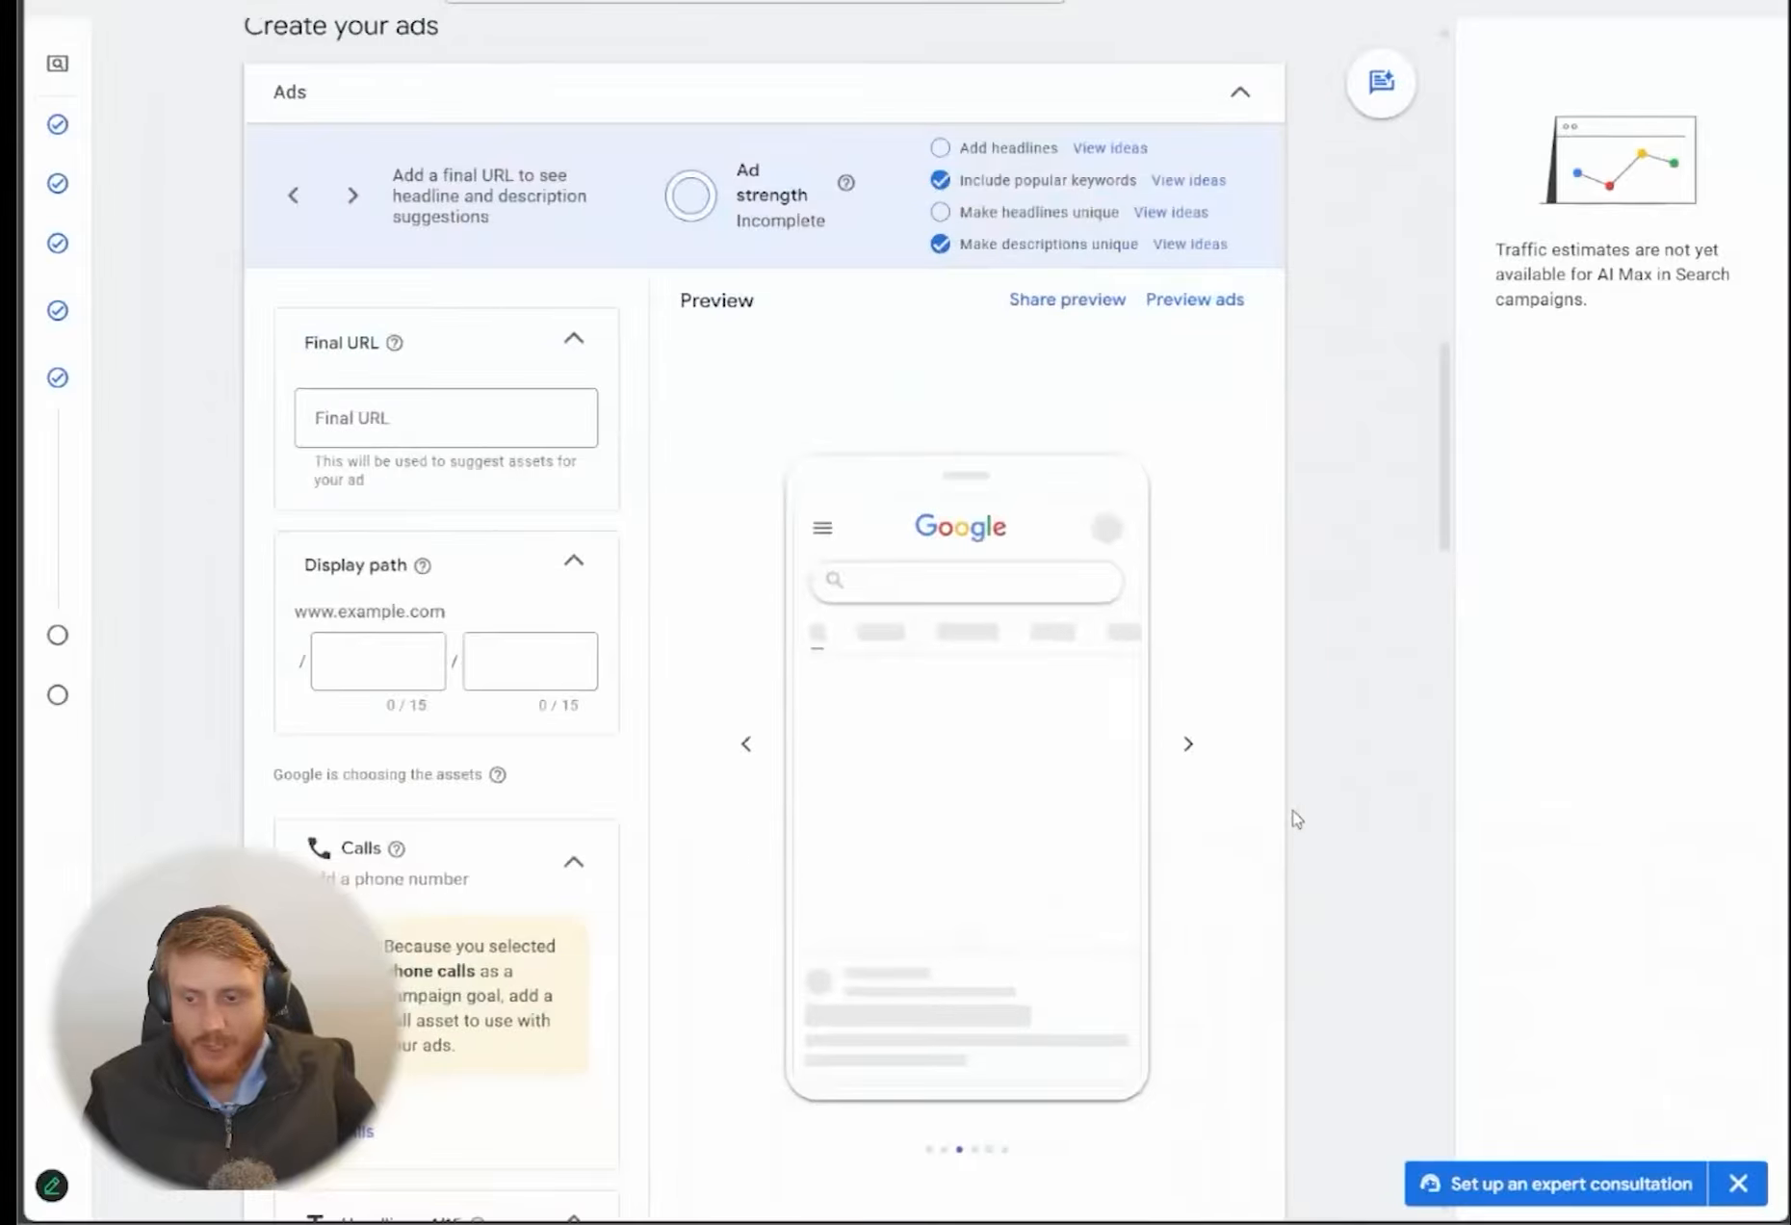
pyautogui.click(746, 742)
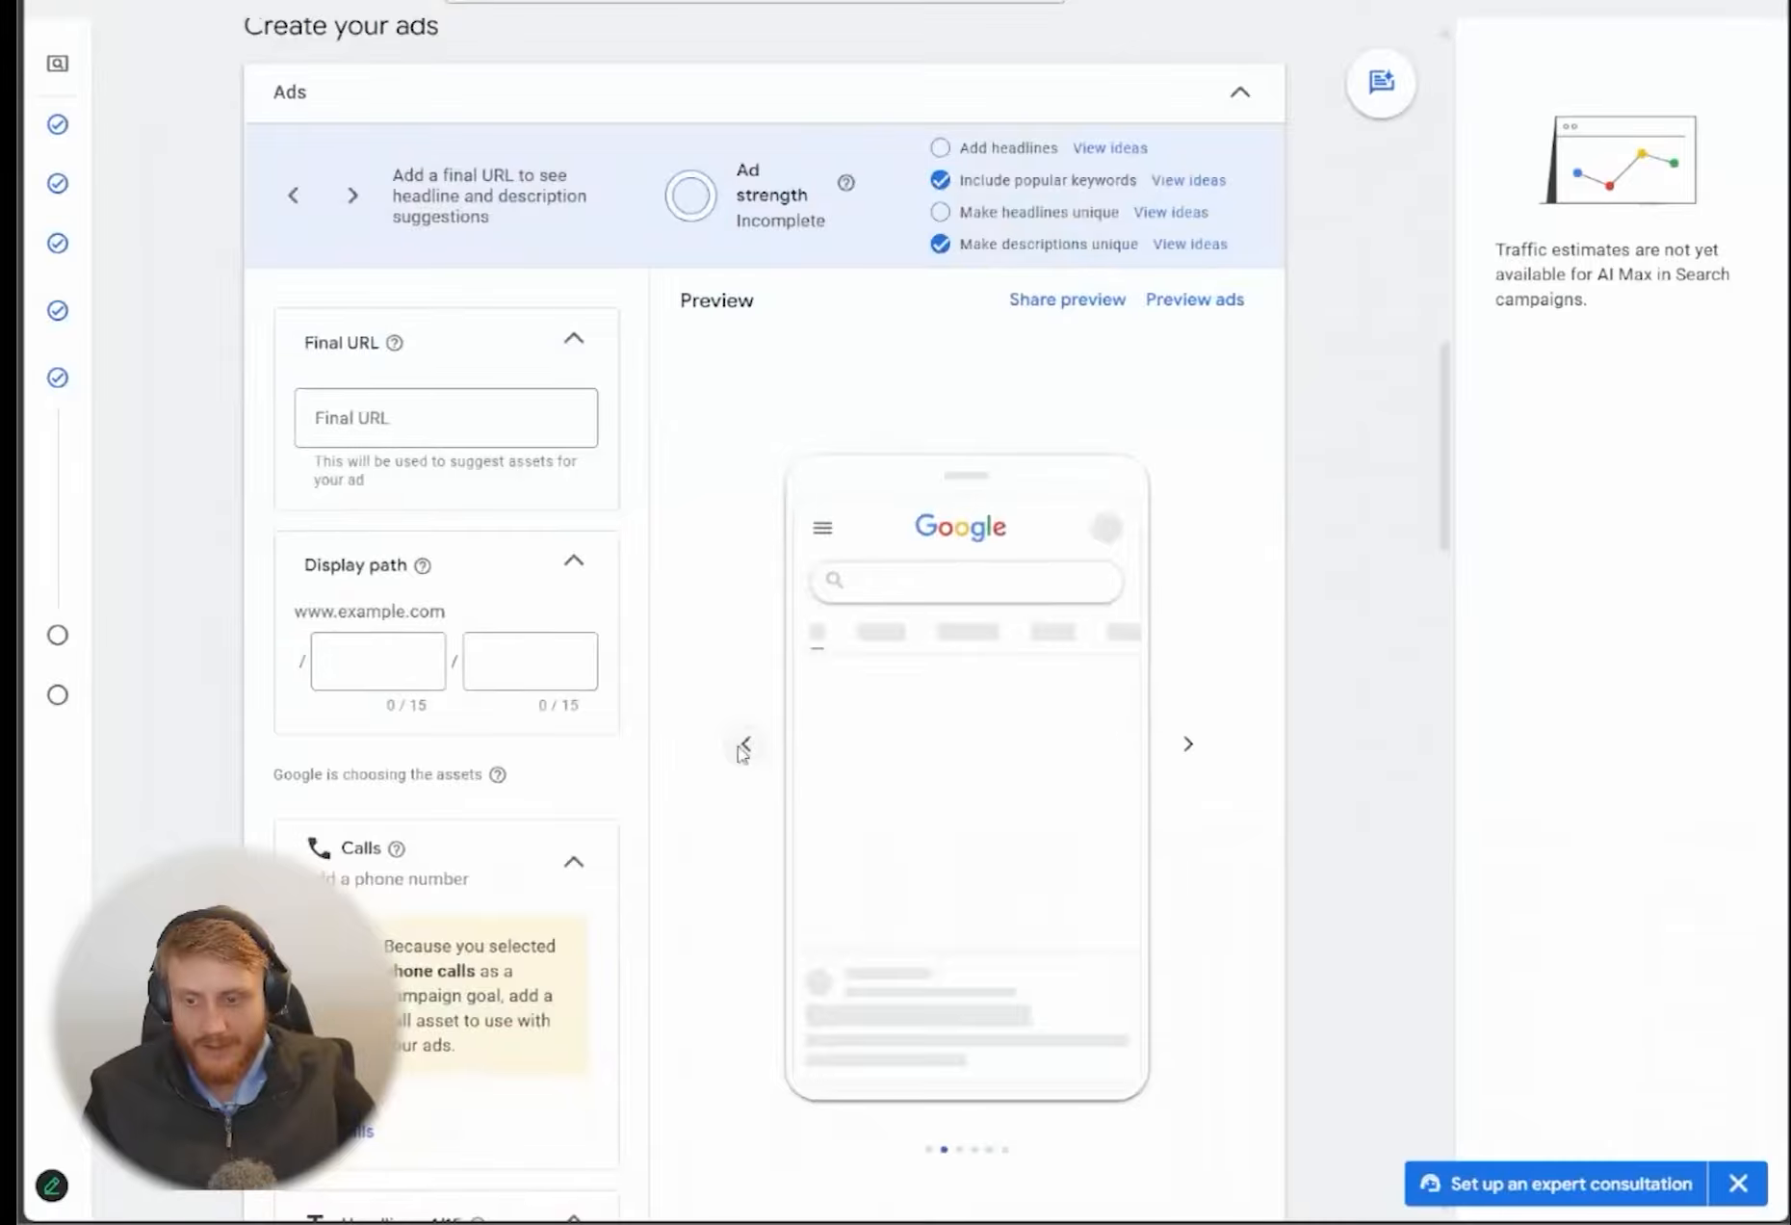
pyautogui.click(740, 744)
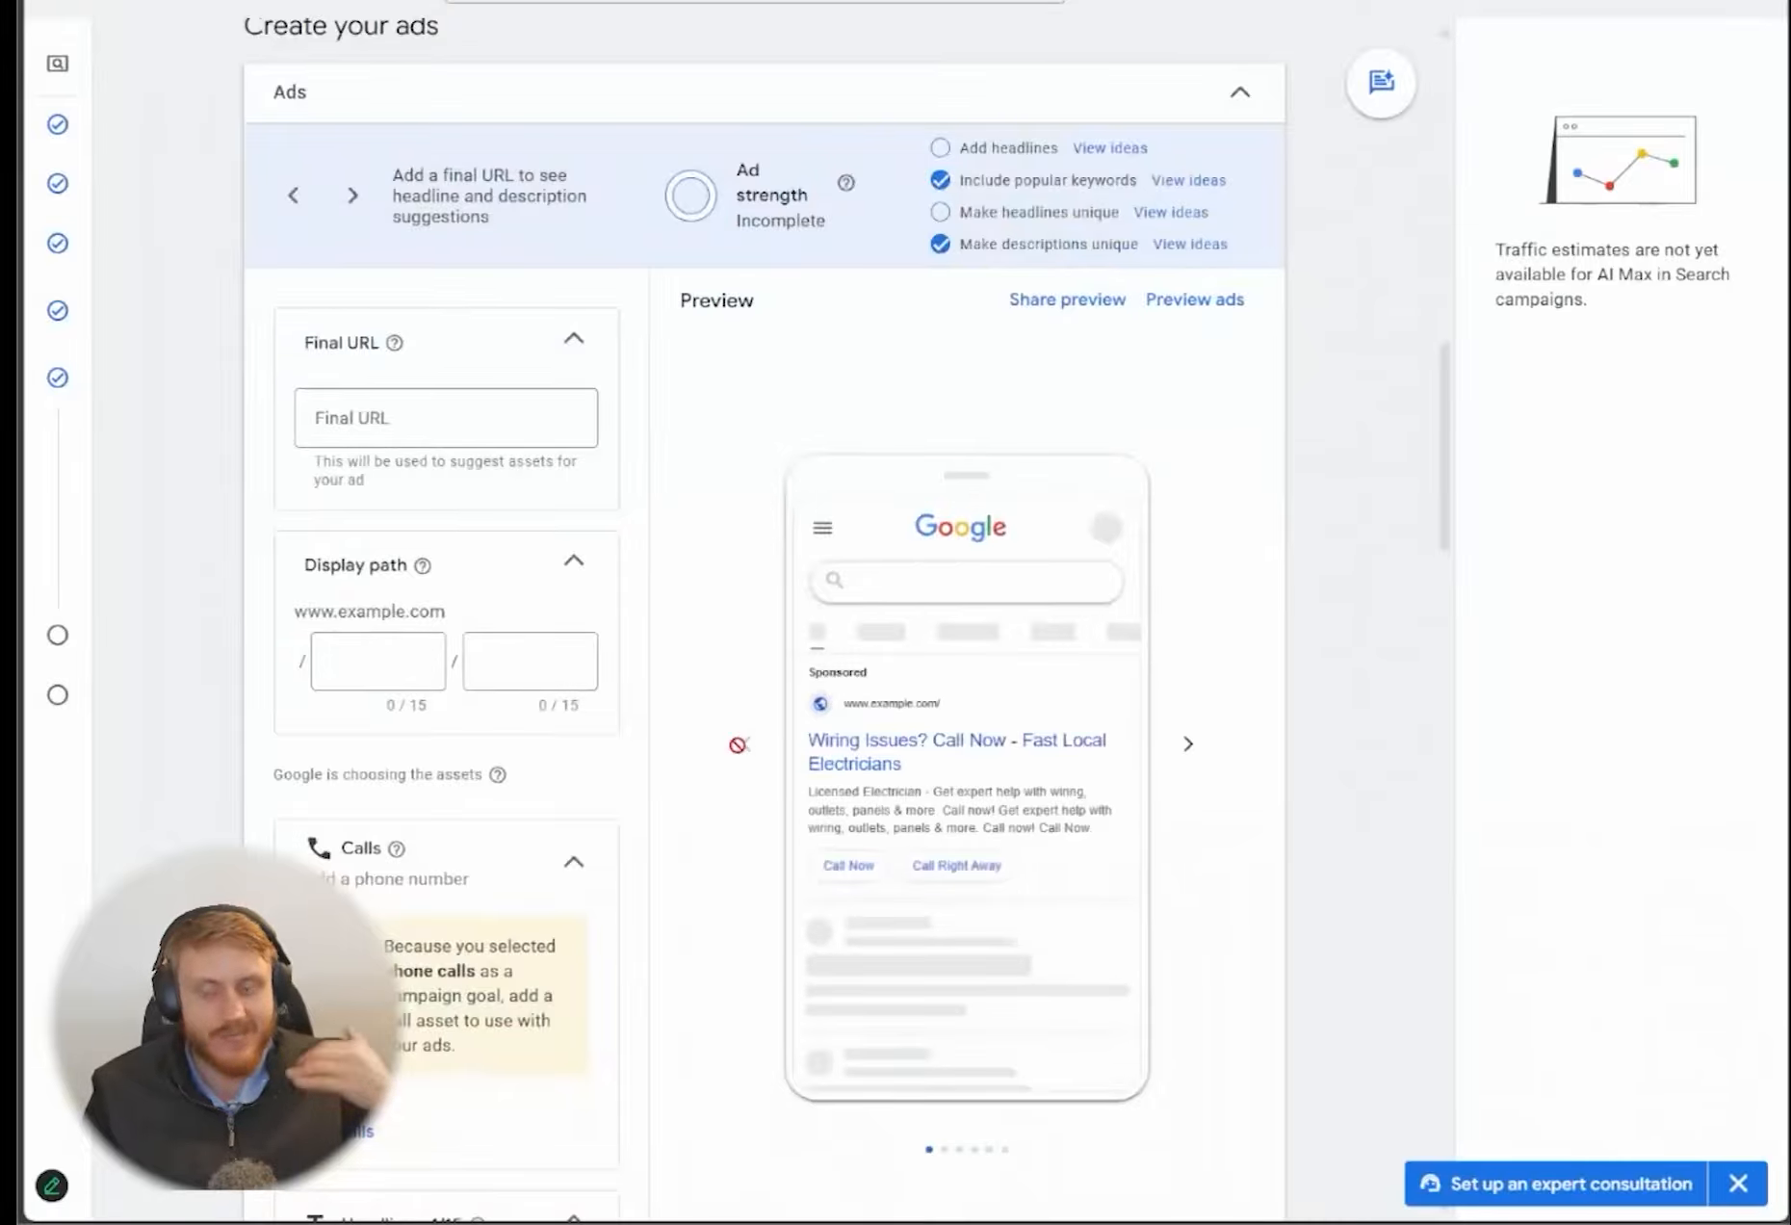
pyautogui.click(1194, 744)
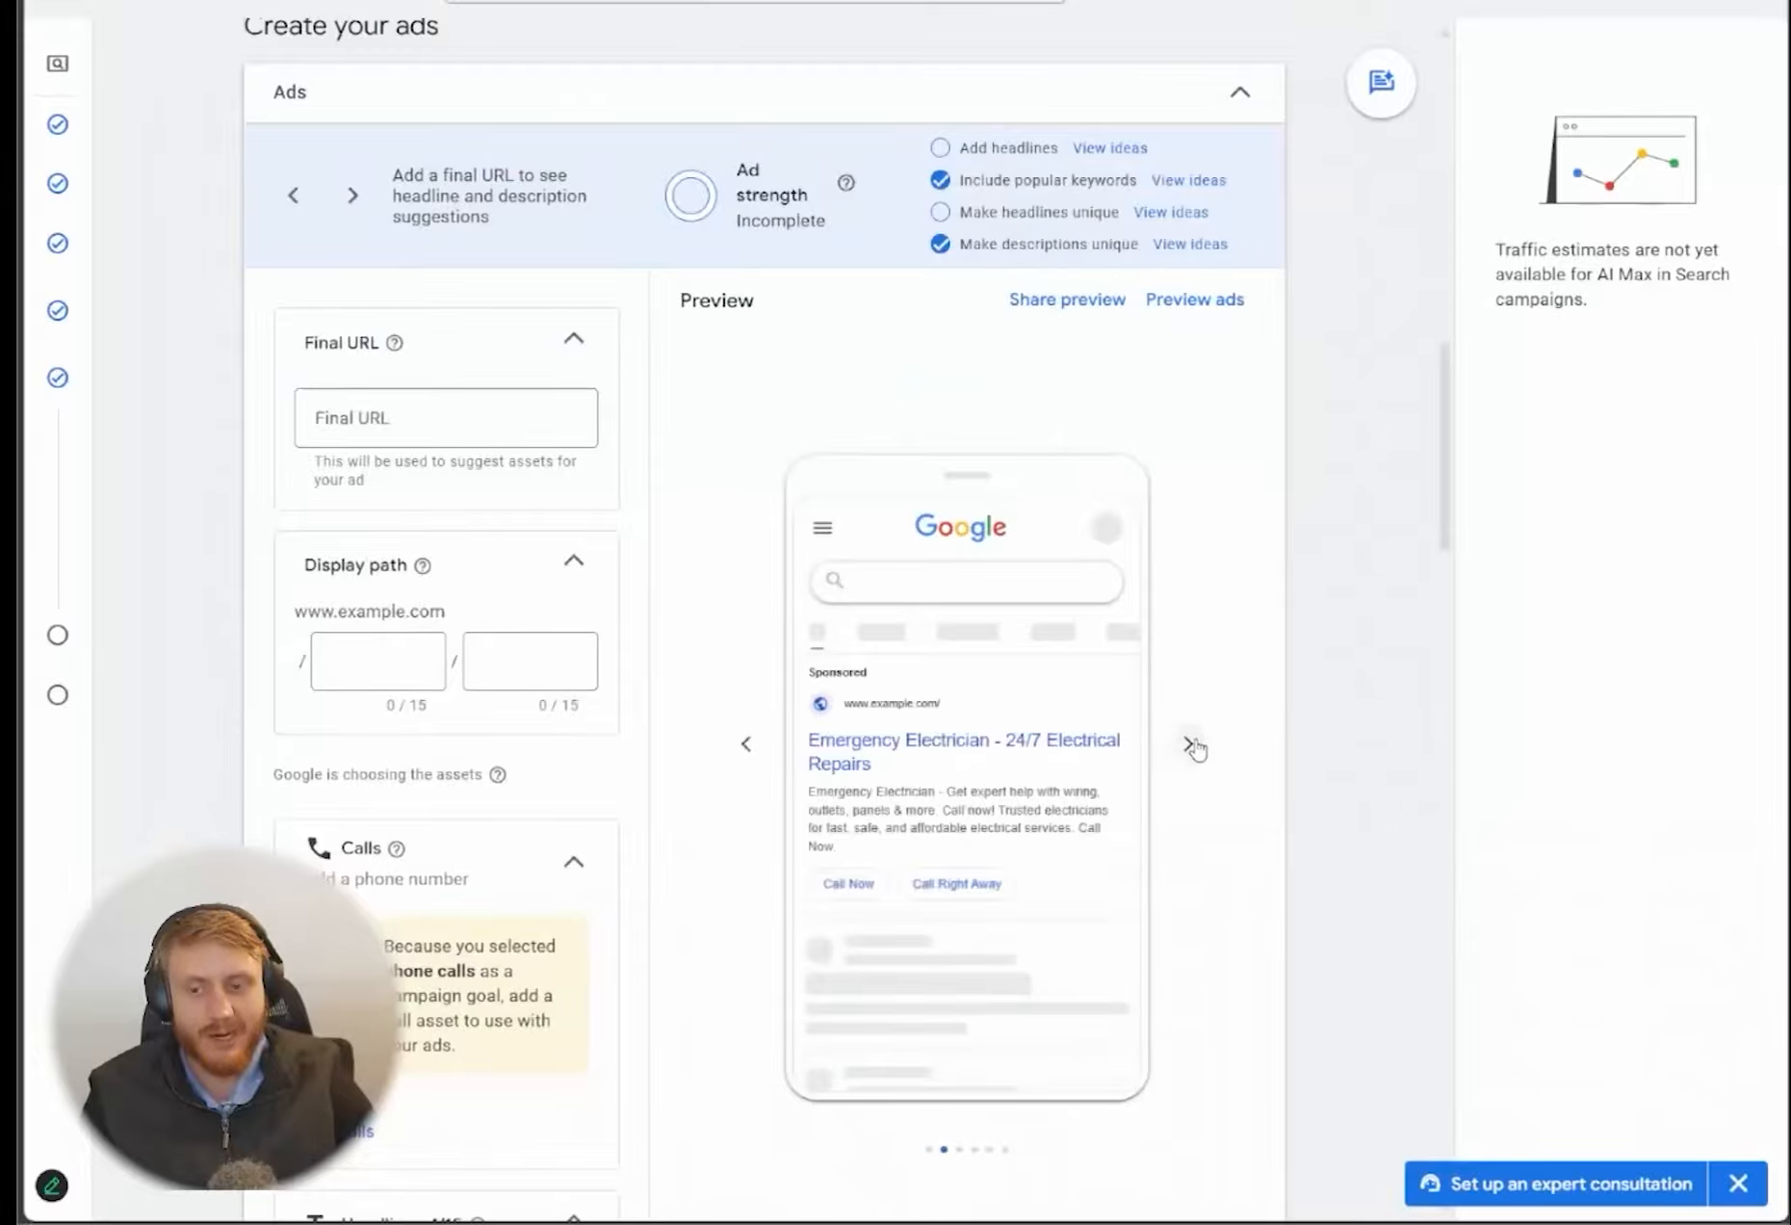
pyautogui.click(1192, 744)
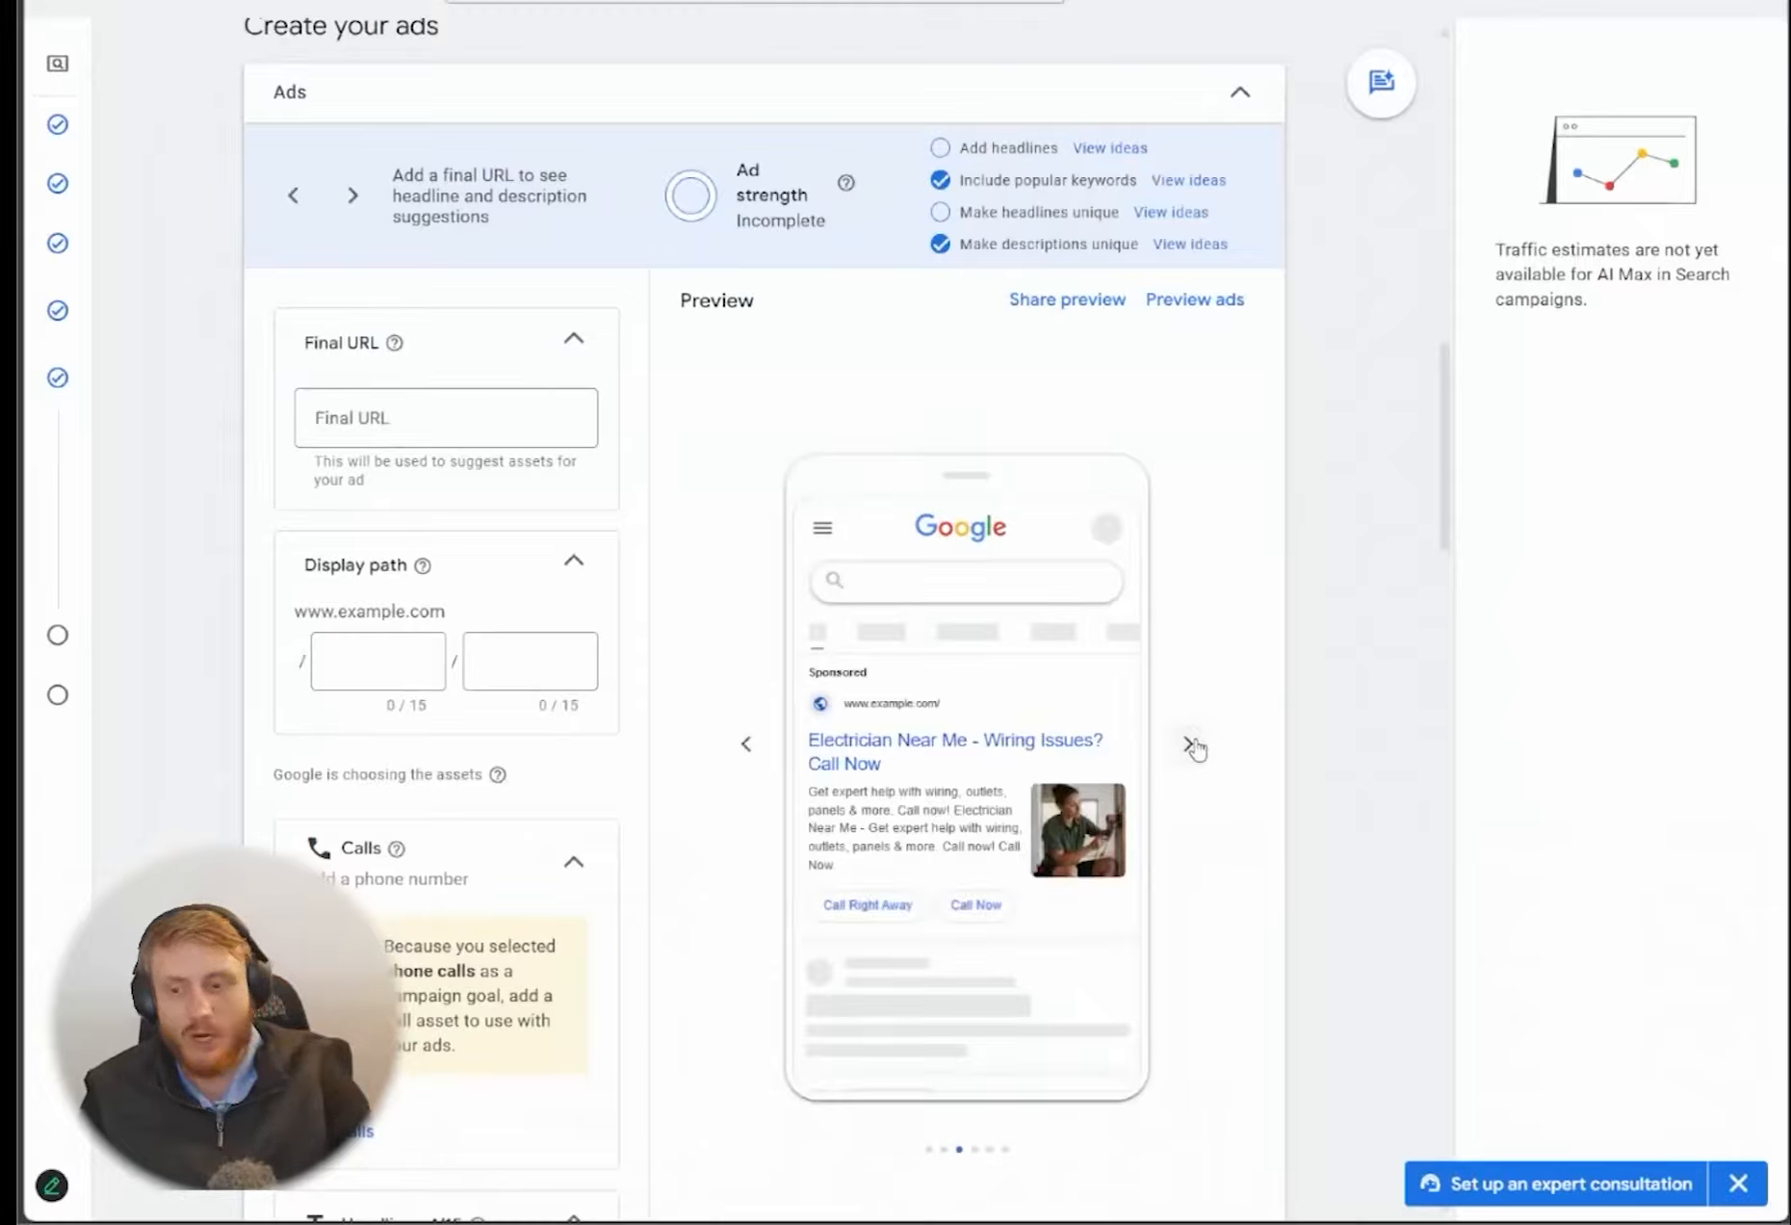
pyautogui.click(1192, 745)
pyautogui.click(1191, 747)
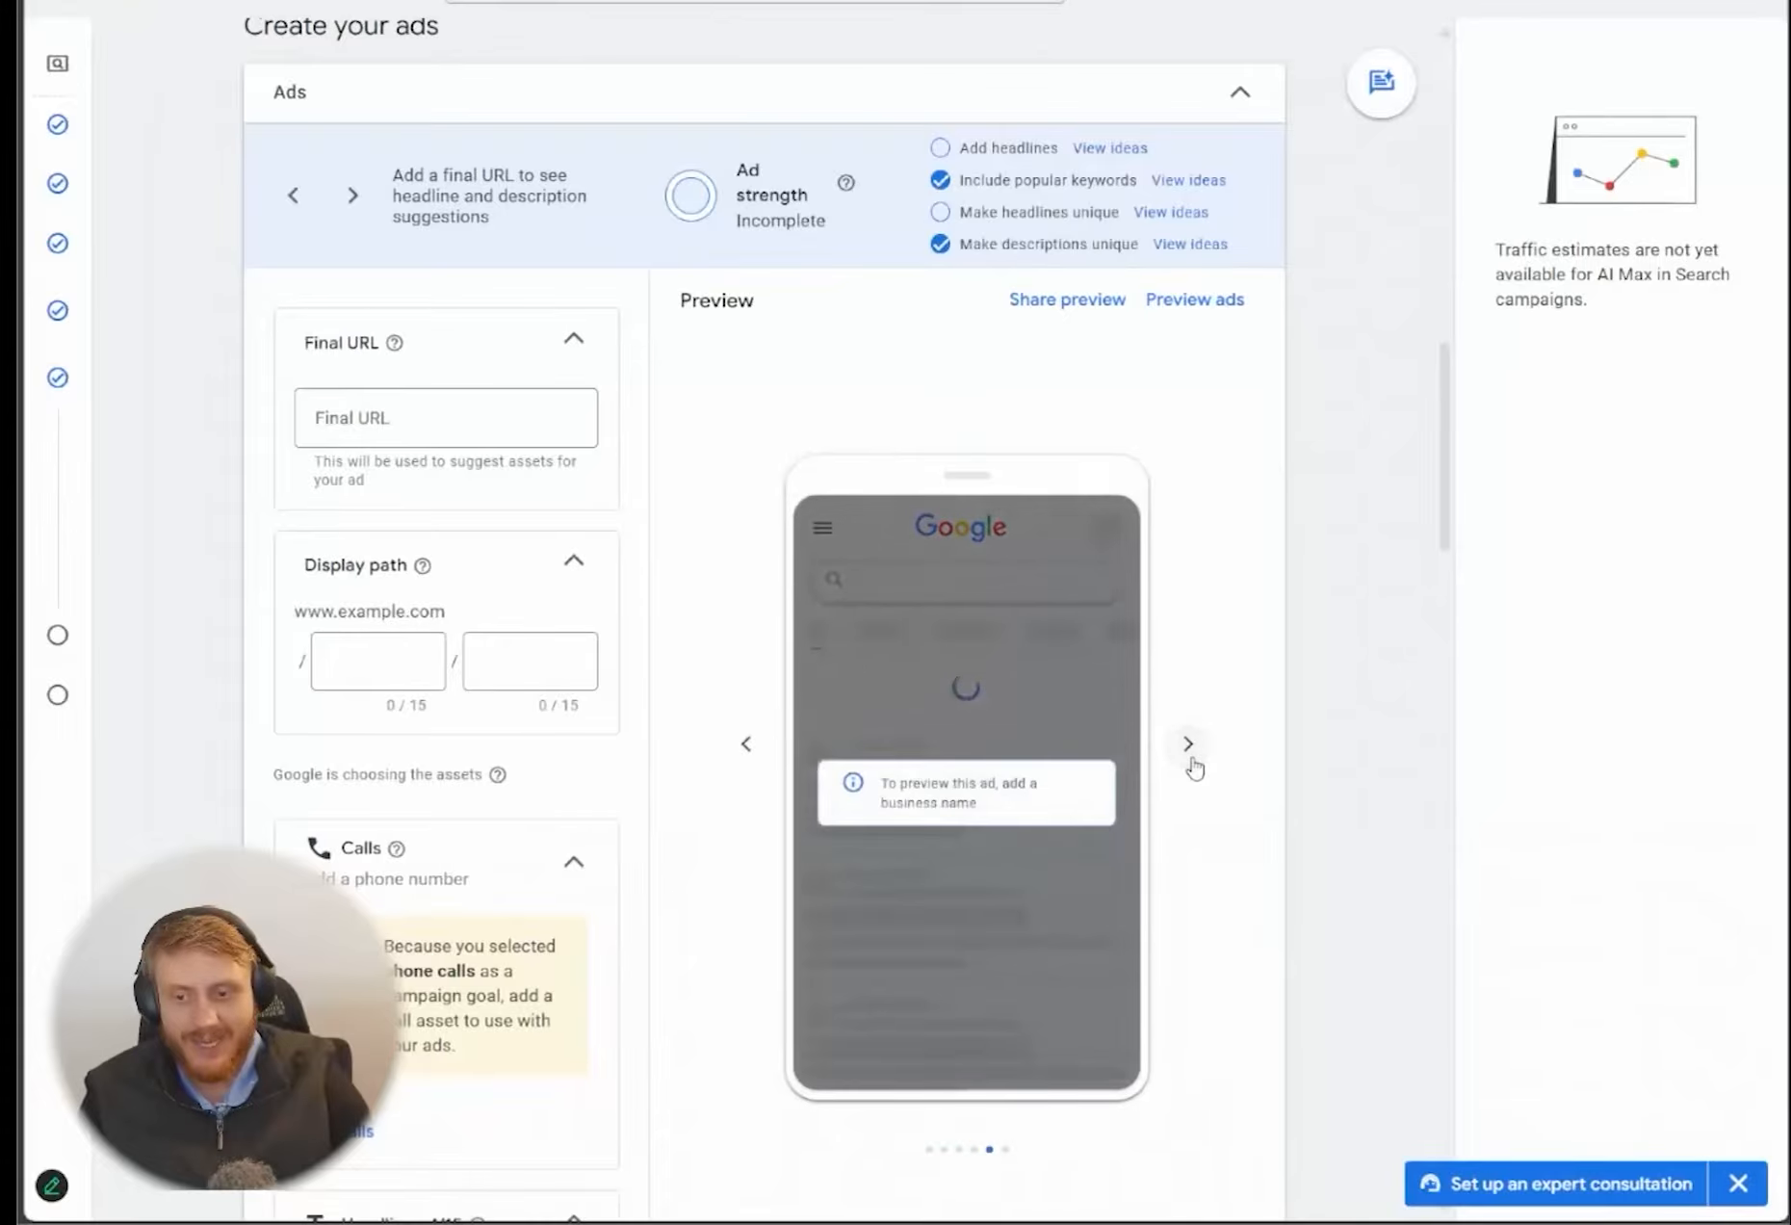
pyautogui.click(1191, 749)
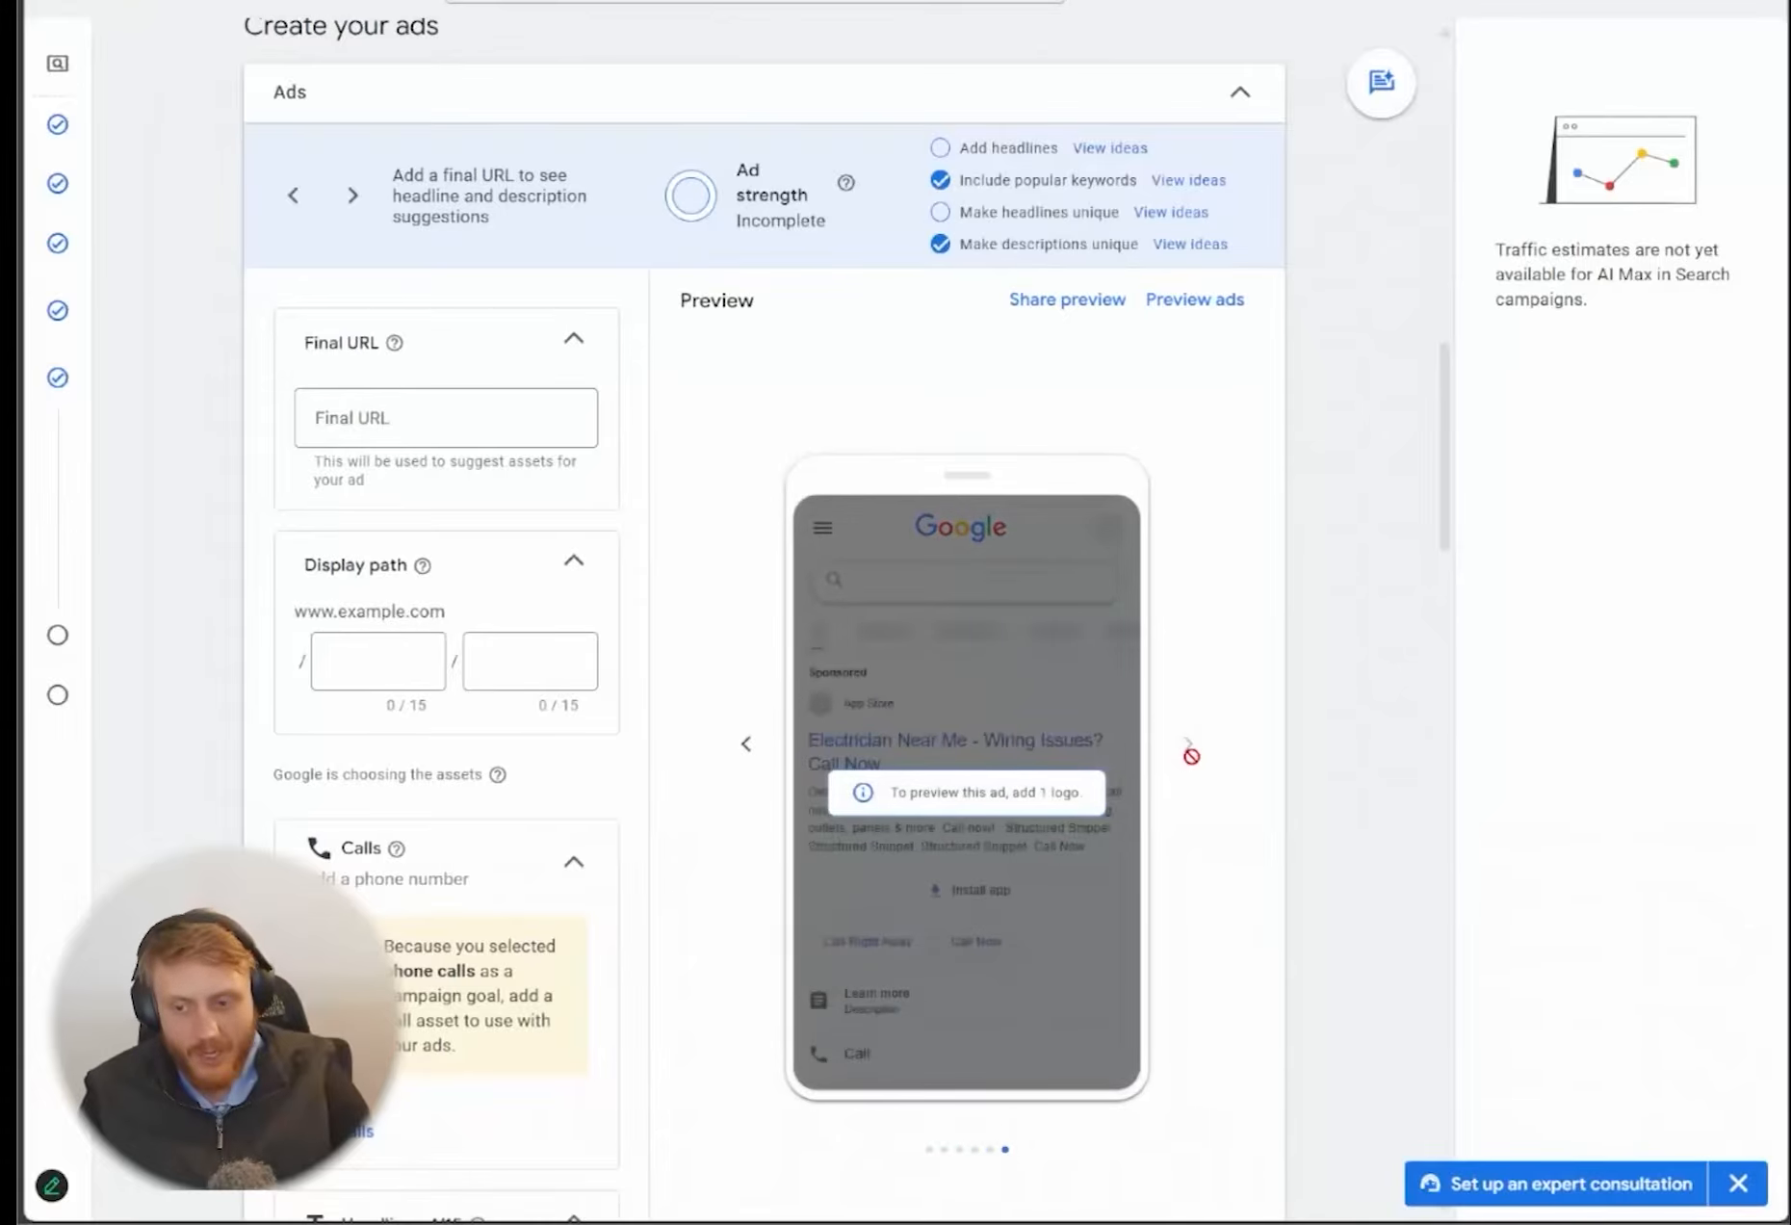
pyautogui.click(746, 743)
pyautogui.click(746, 743)
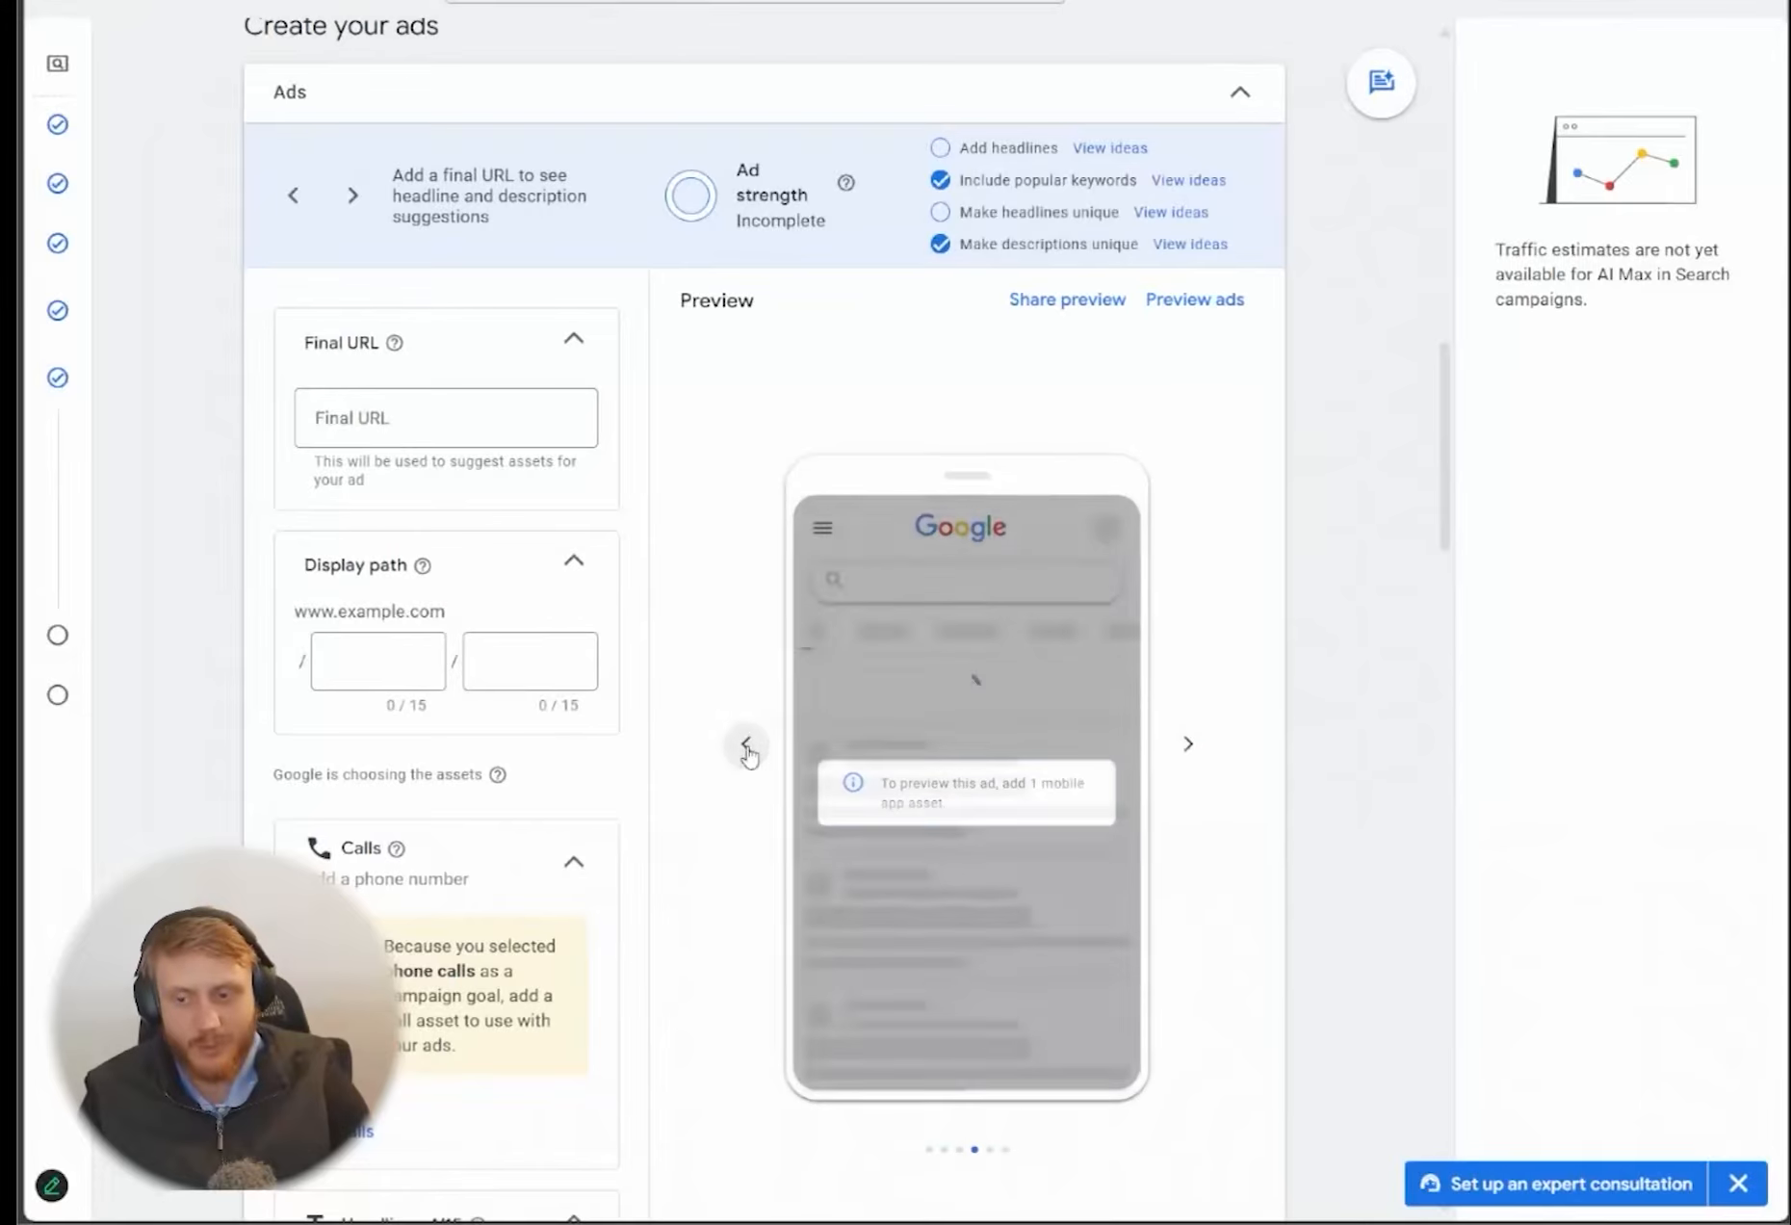
pyautogui.click(746, 759)
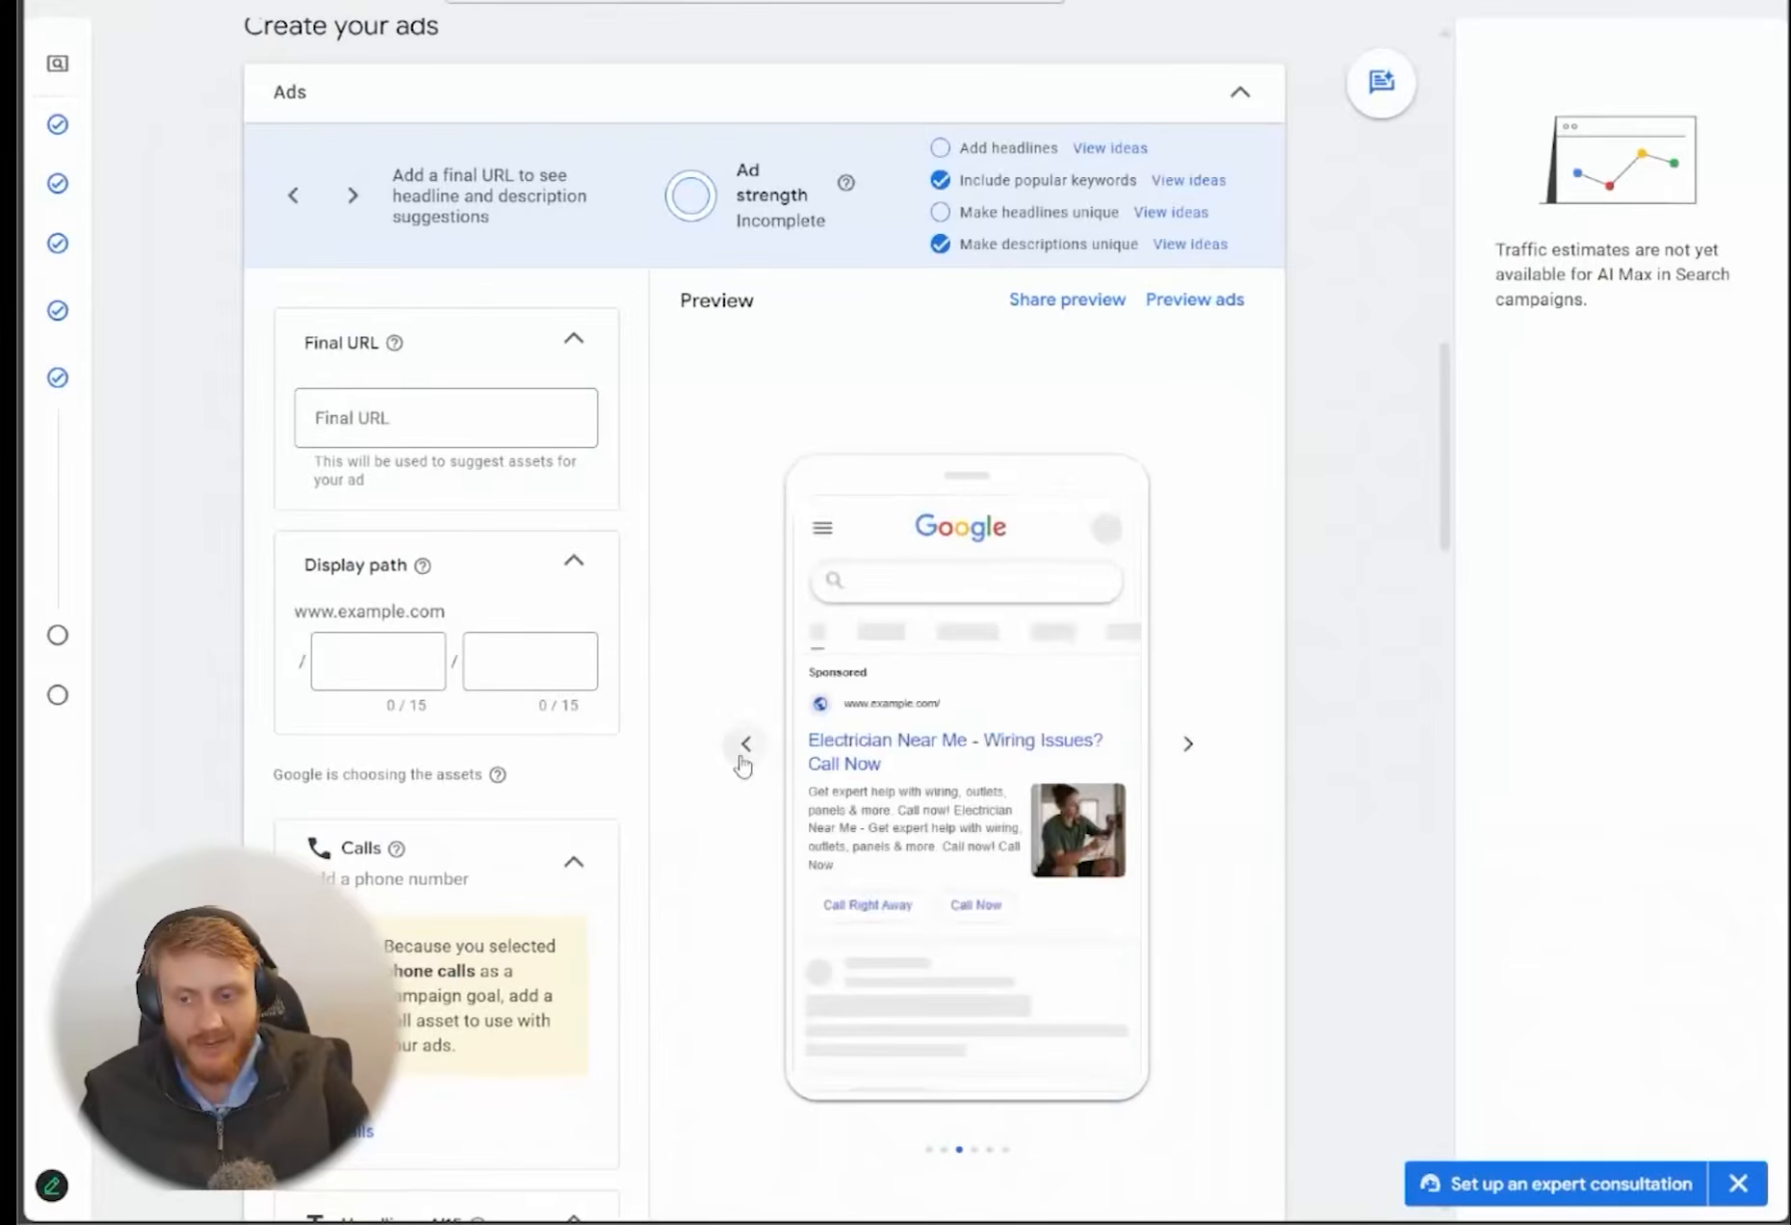
pyautogui.click(742, 763)
pyautogui.click(741, 762)
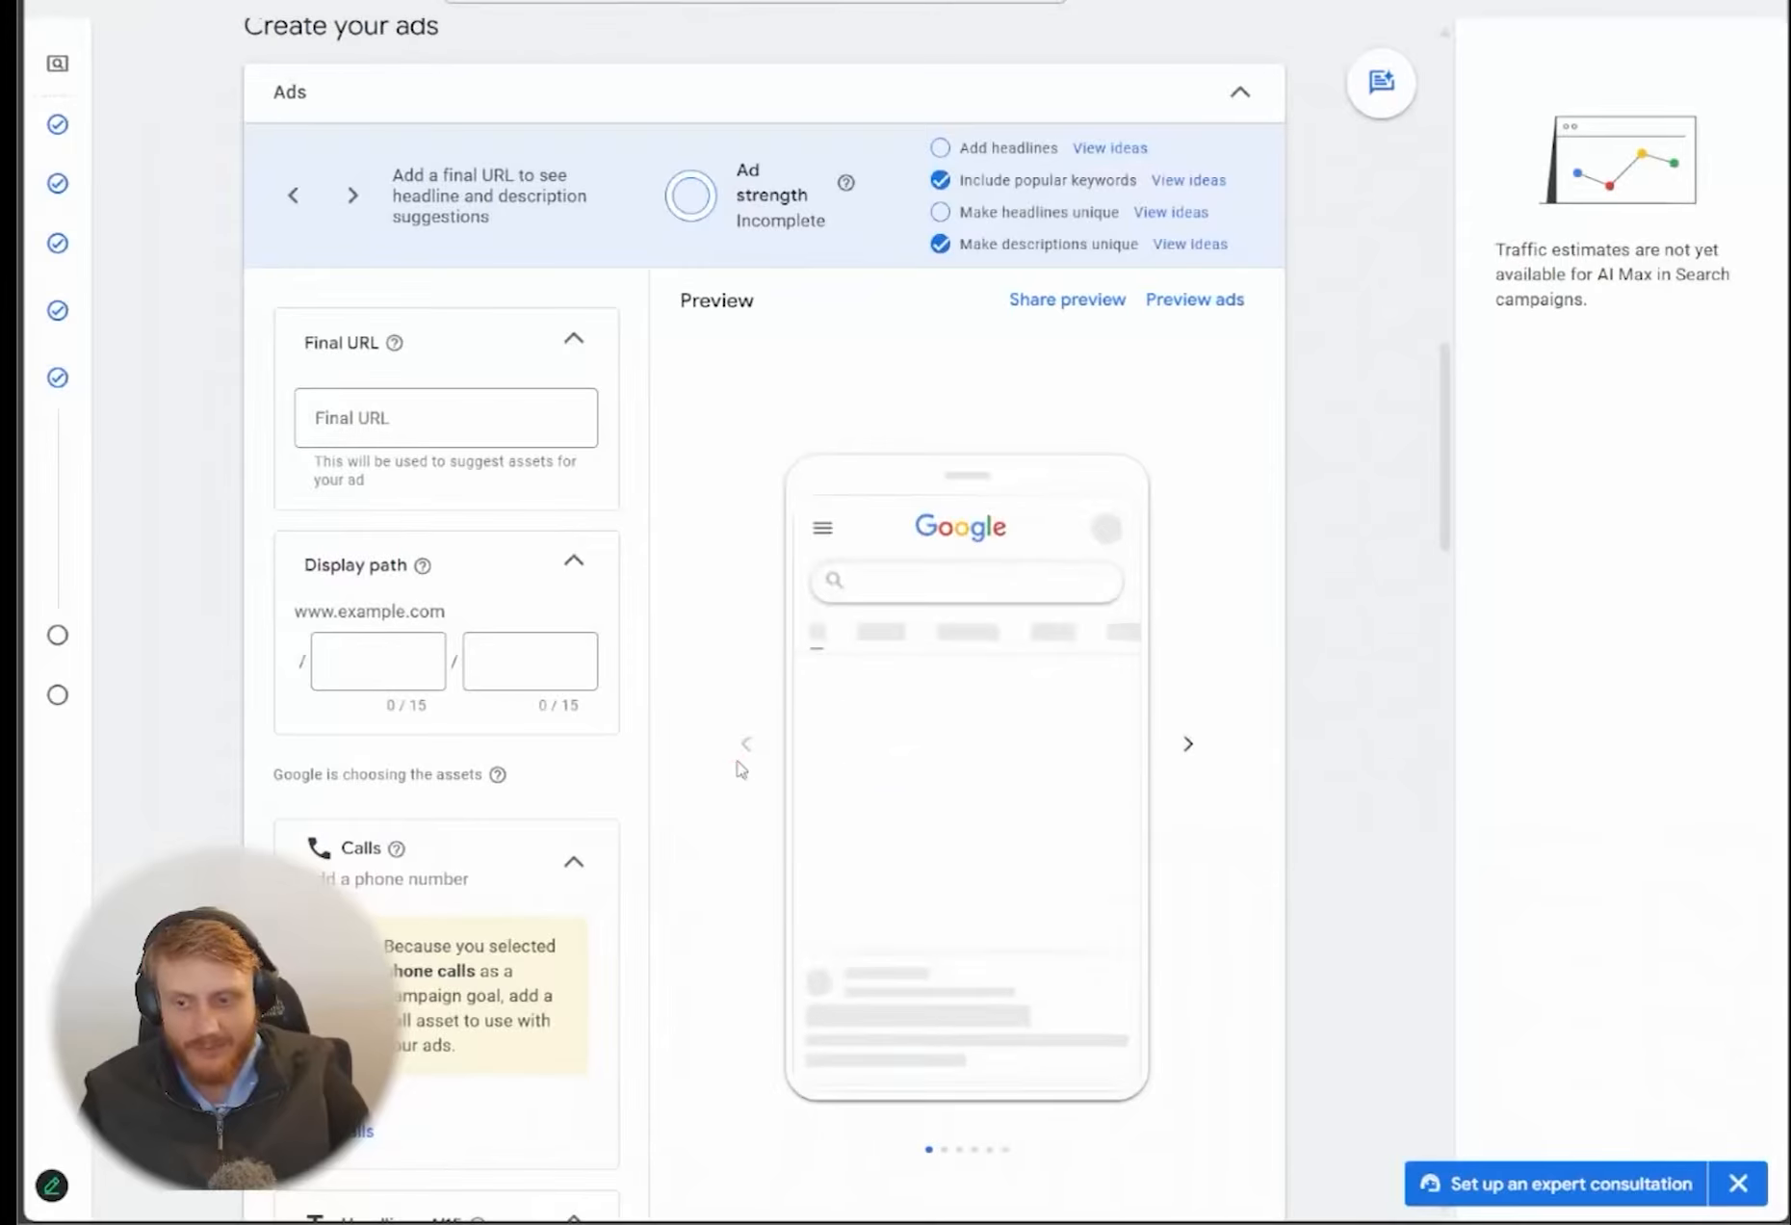
pyautogui.scroll(-10, 660, 821)
pyautogui.scroll(-5, 618, 841)
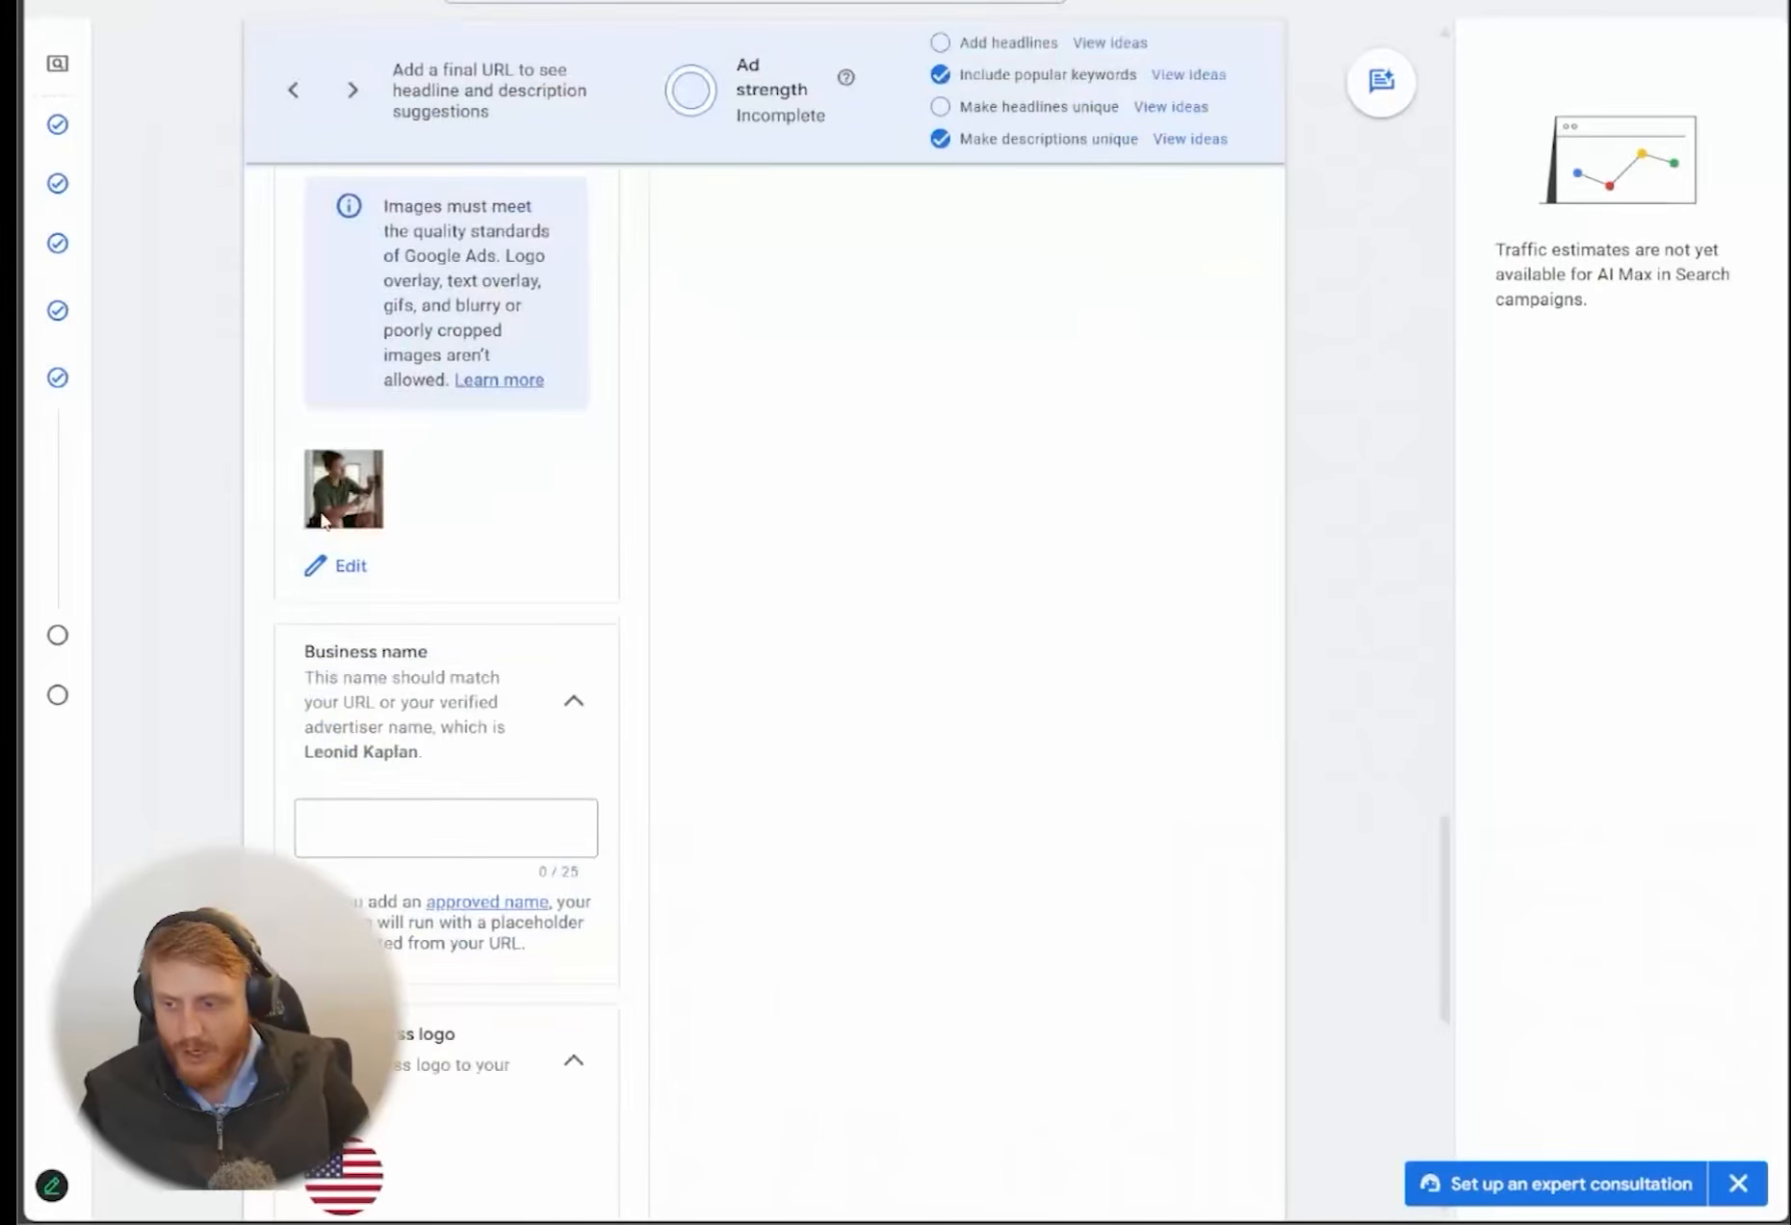
# Add a 1.91:1 crop alongside the 1:1 version of the female electrician image and save the campaign images
pyautogui.click(349, 565)
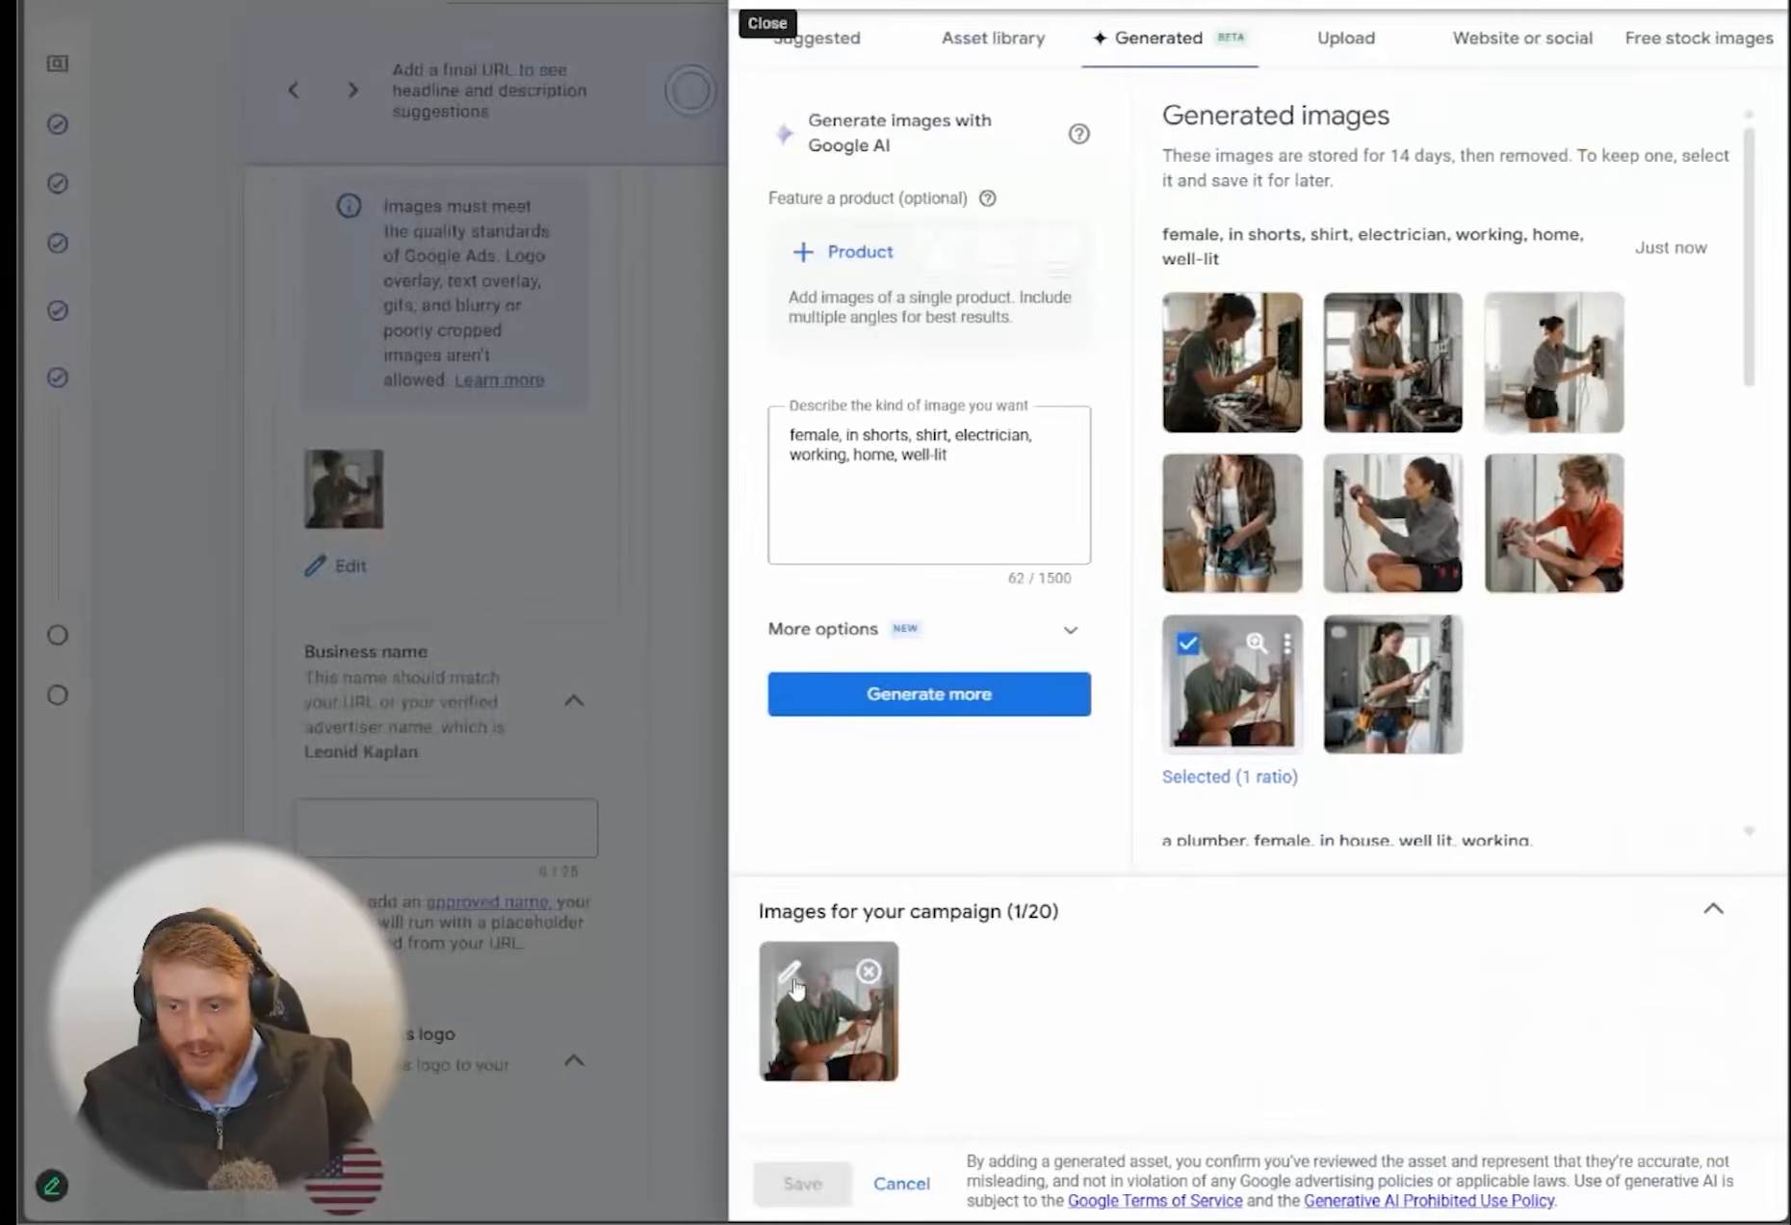
pyautogui.click(791, 973)
pyautogui.click(1232, 626)
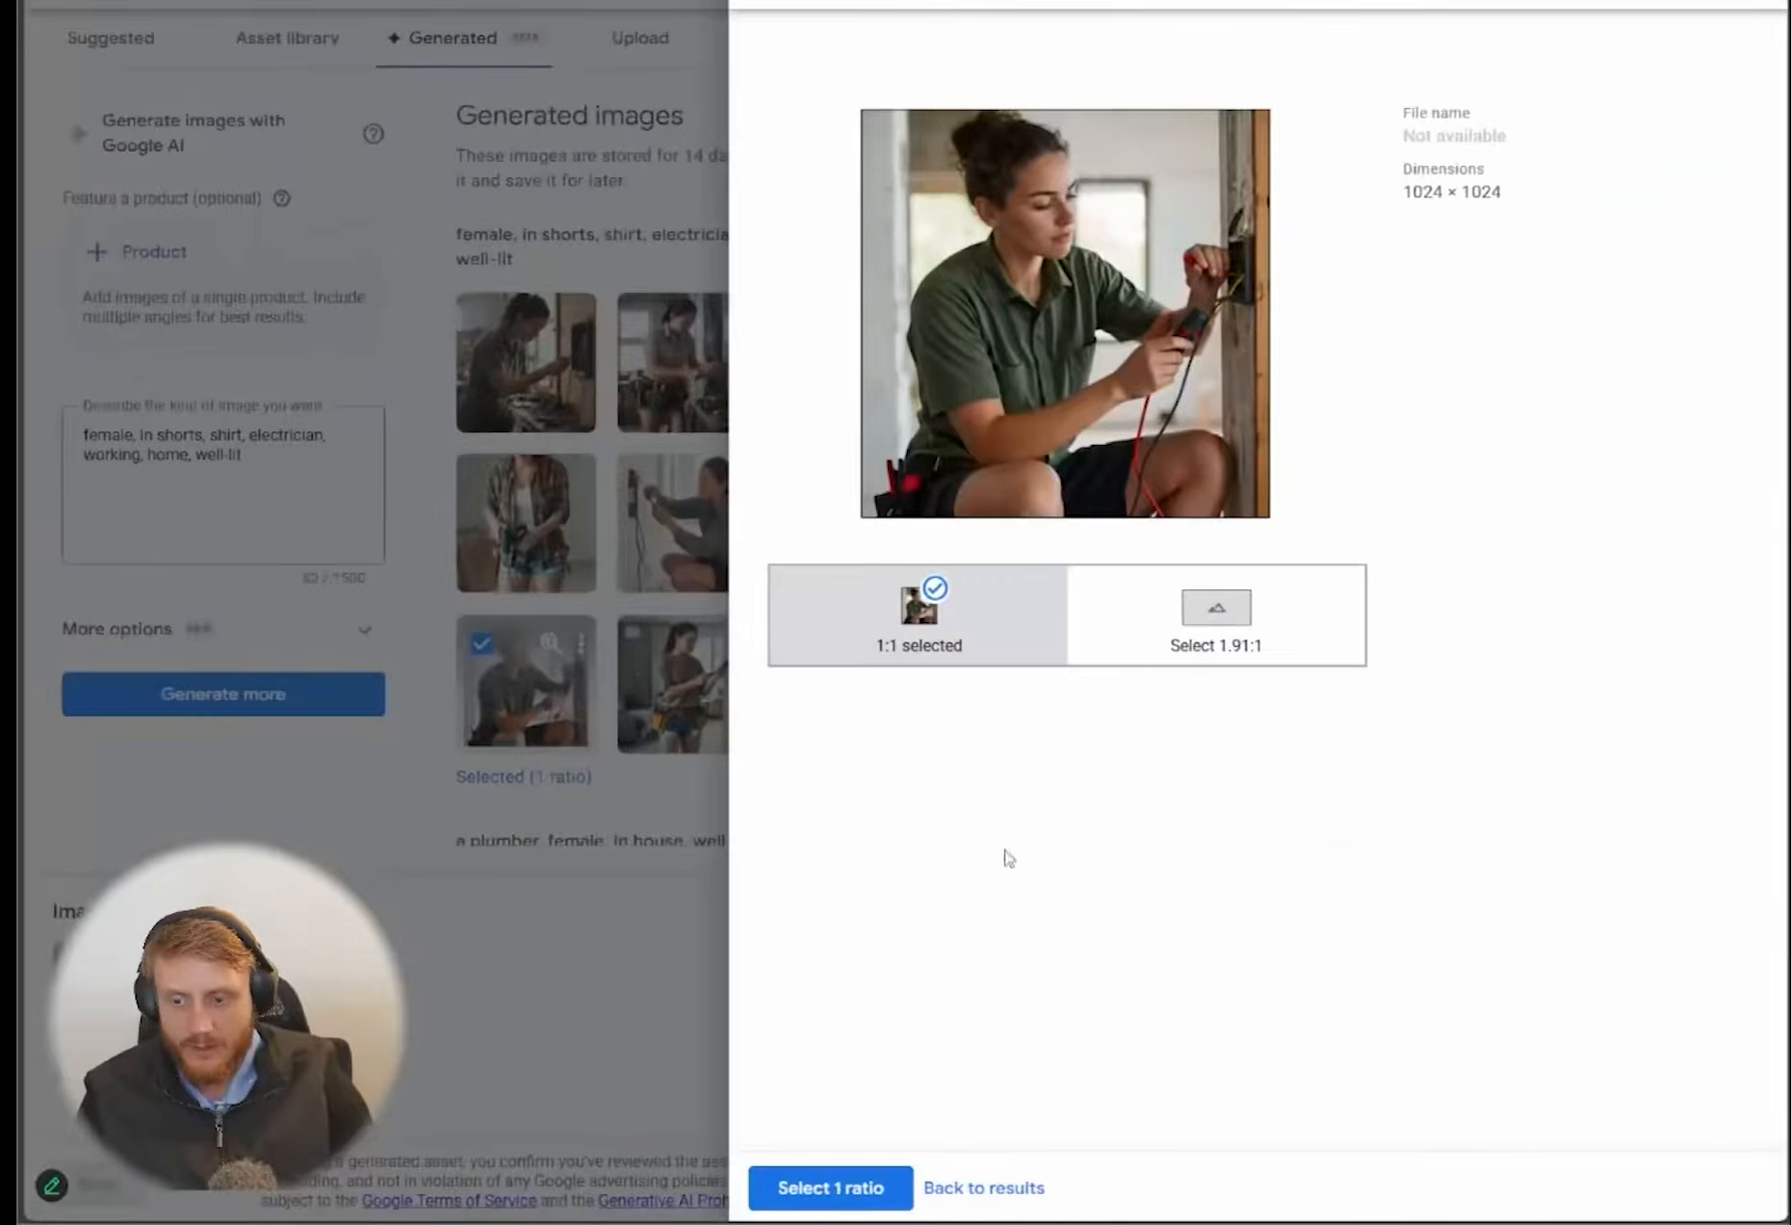
pyautogui.click(1228, 609)
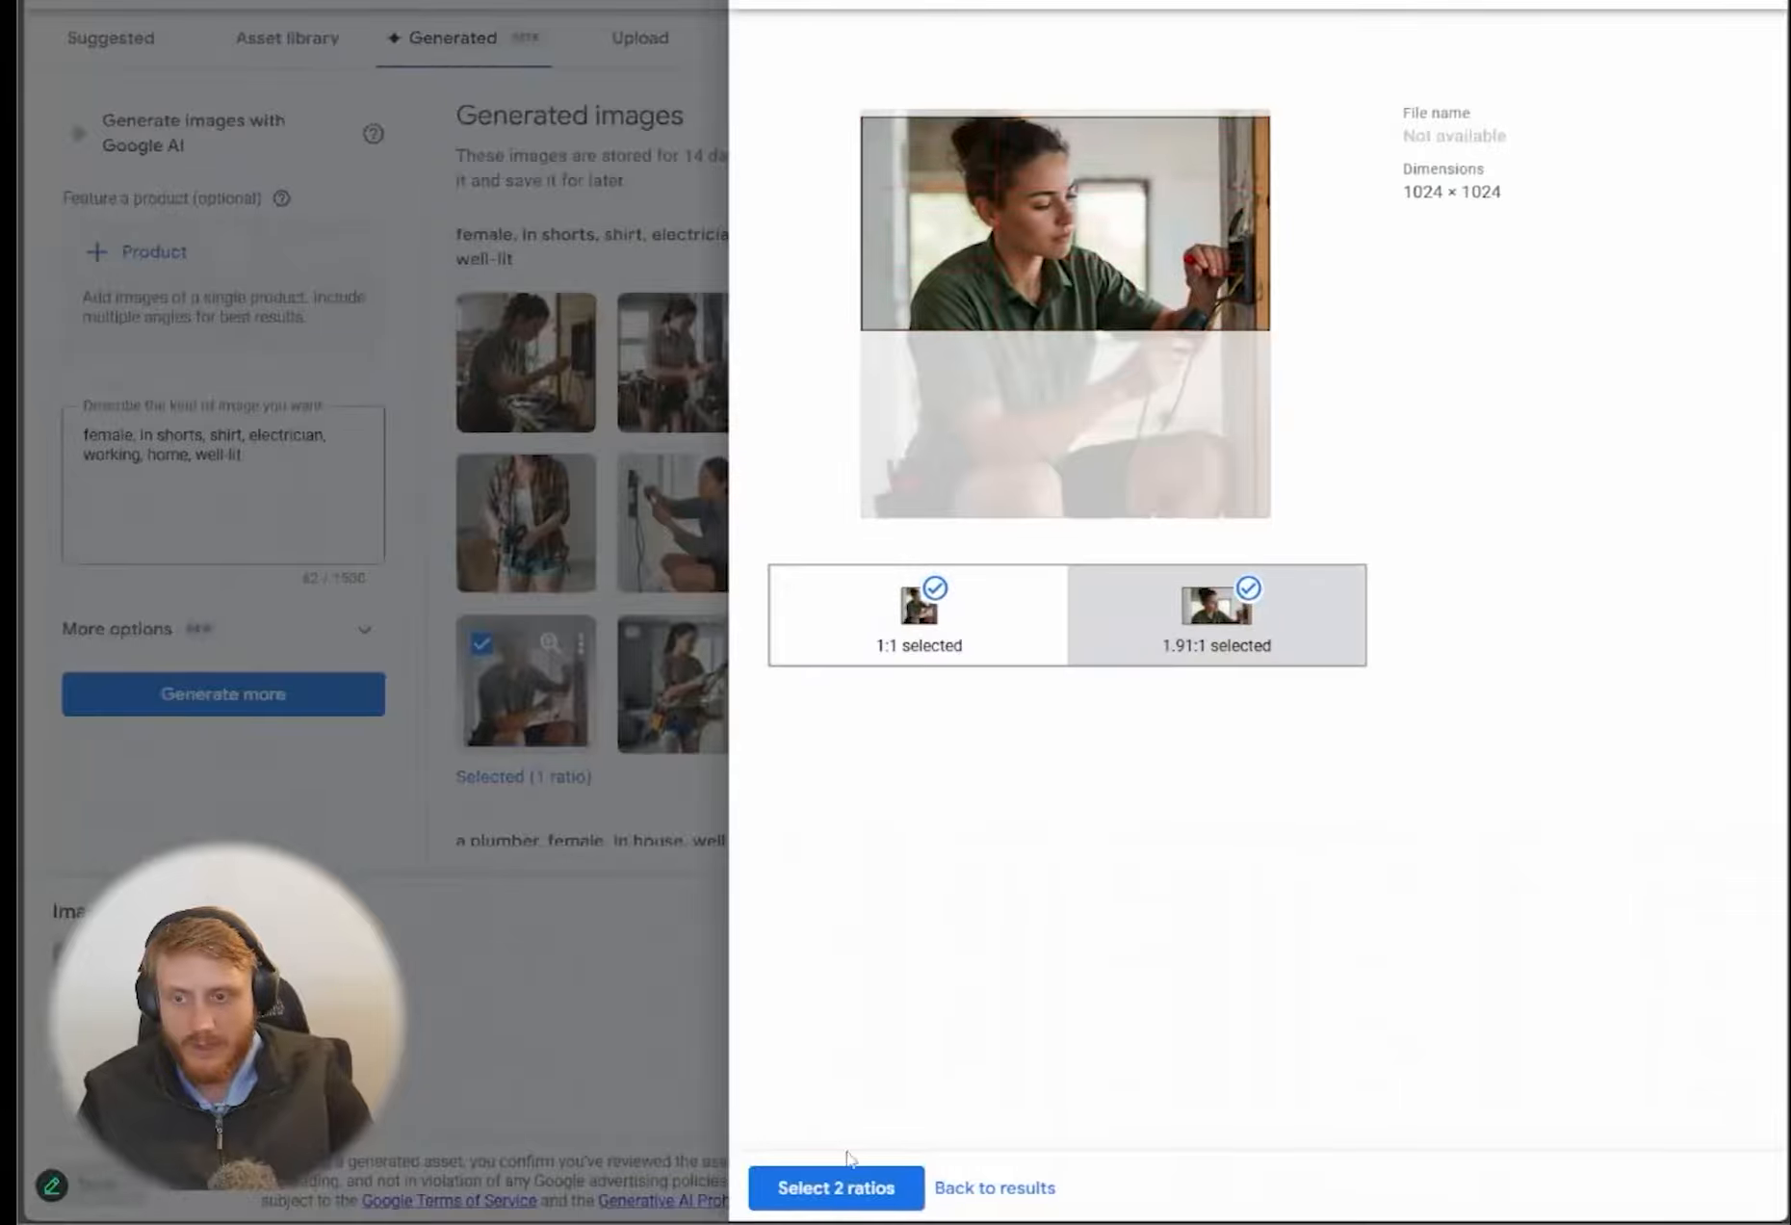
pyautogui.click(828, 1183)
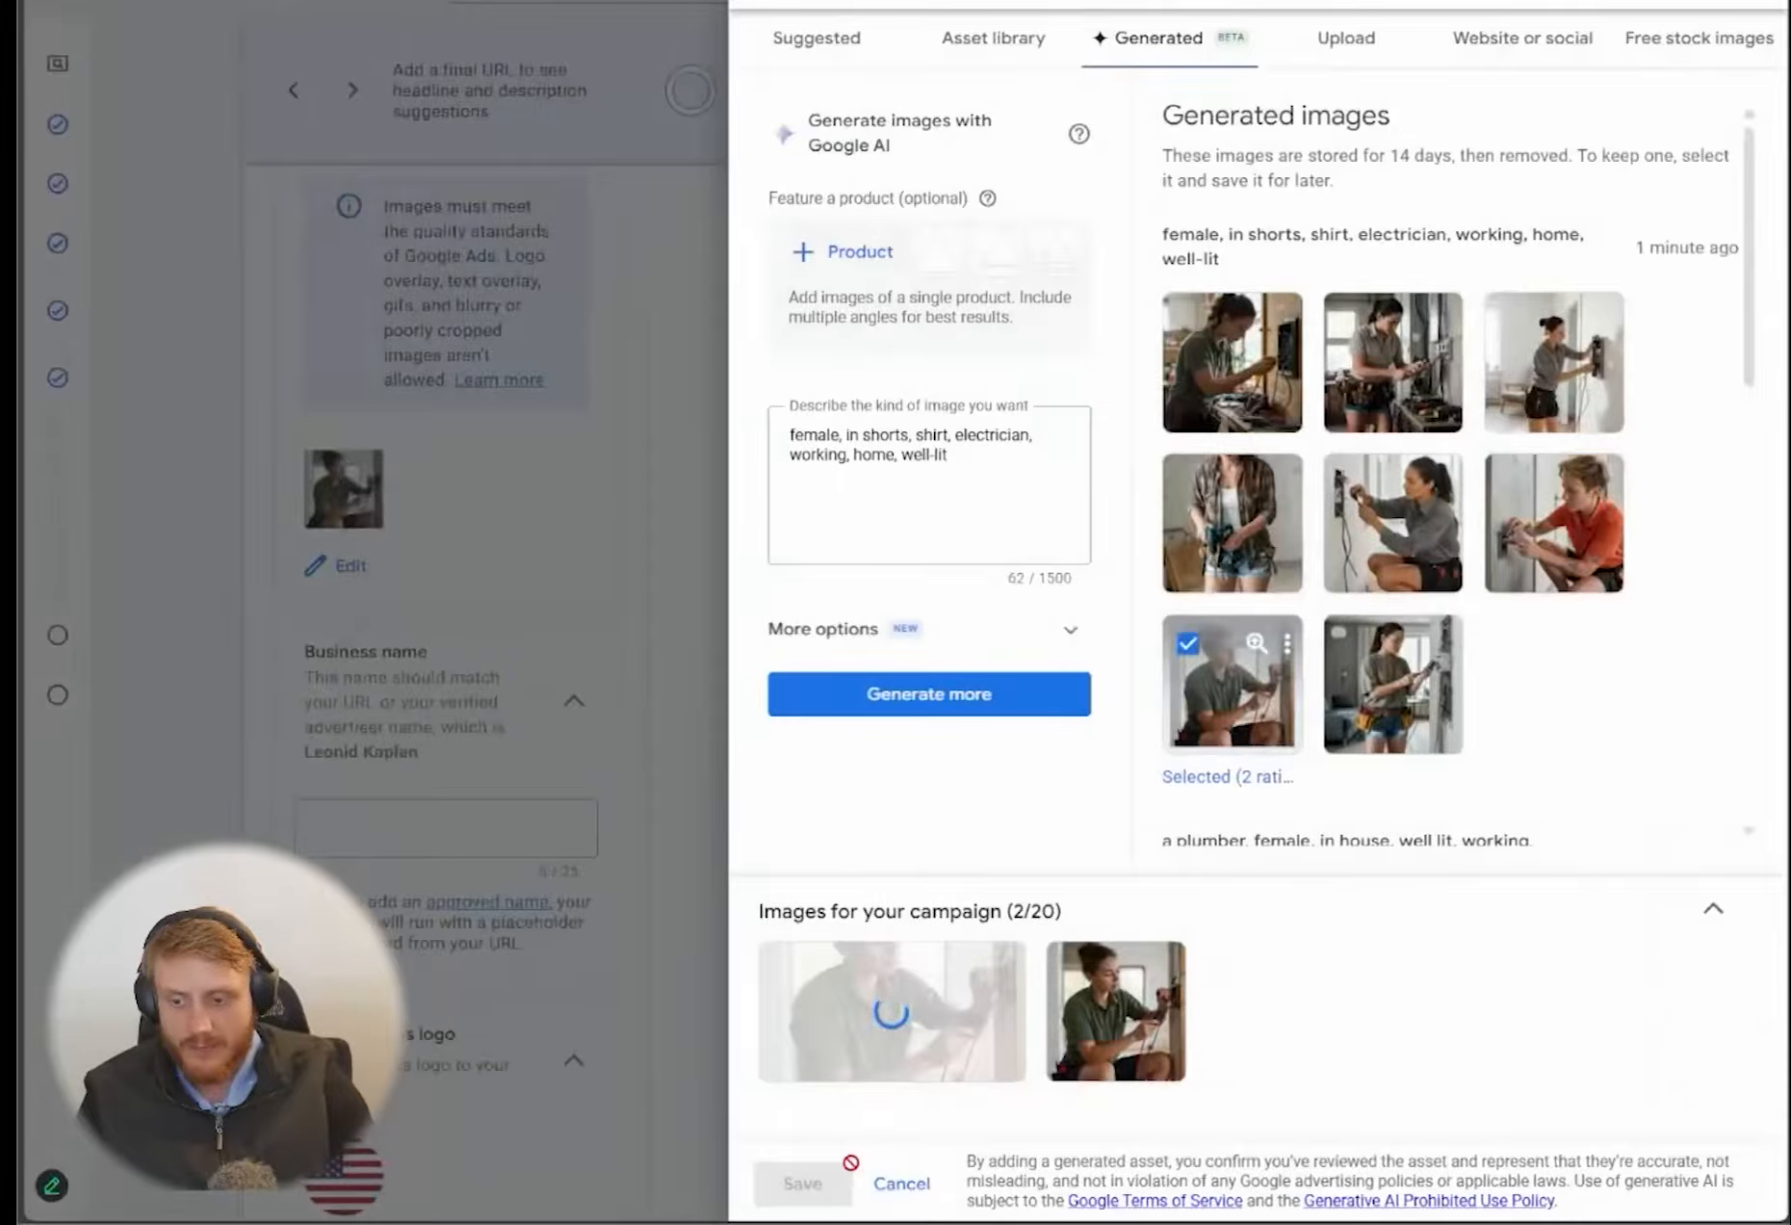
pyautogui.click(804, 1184)
# Page through the ad's phone previews to check how the updated images appear with the headlines and sitelinks
pyautogui.scroll(7, 994, 446)
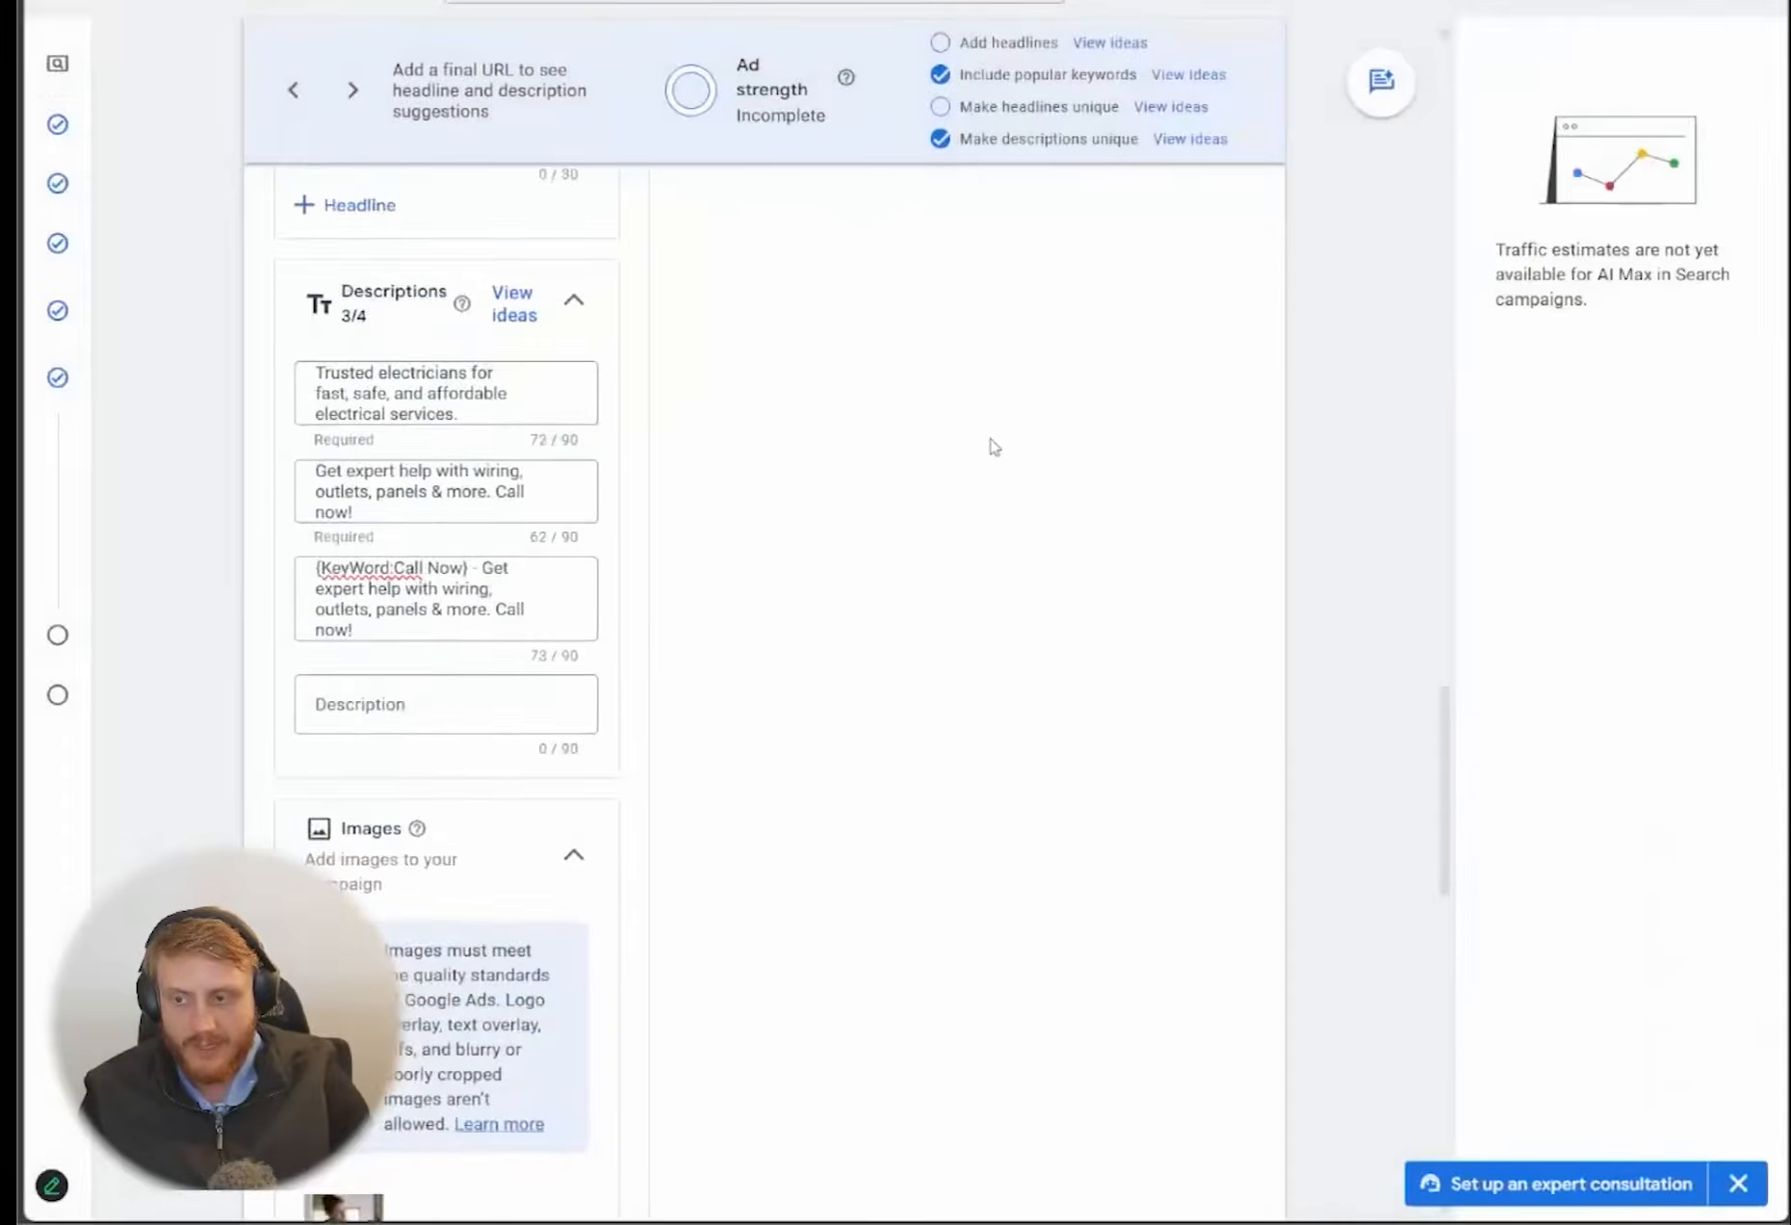
pyautogui.scroll(10, 994, 446)
pyautogui.click(1191, 624)
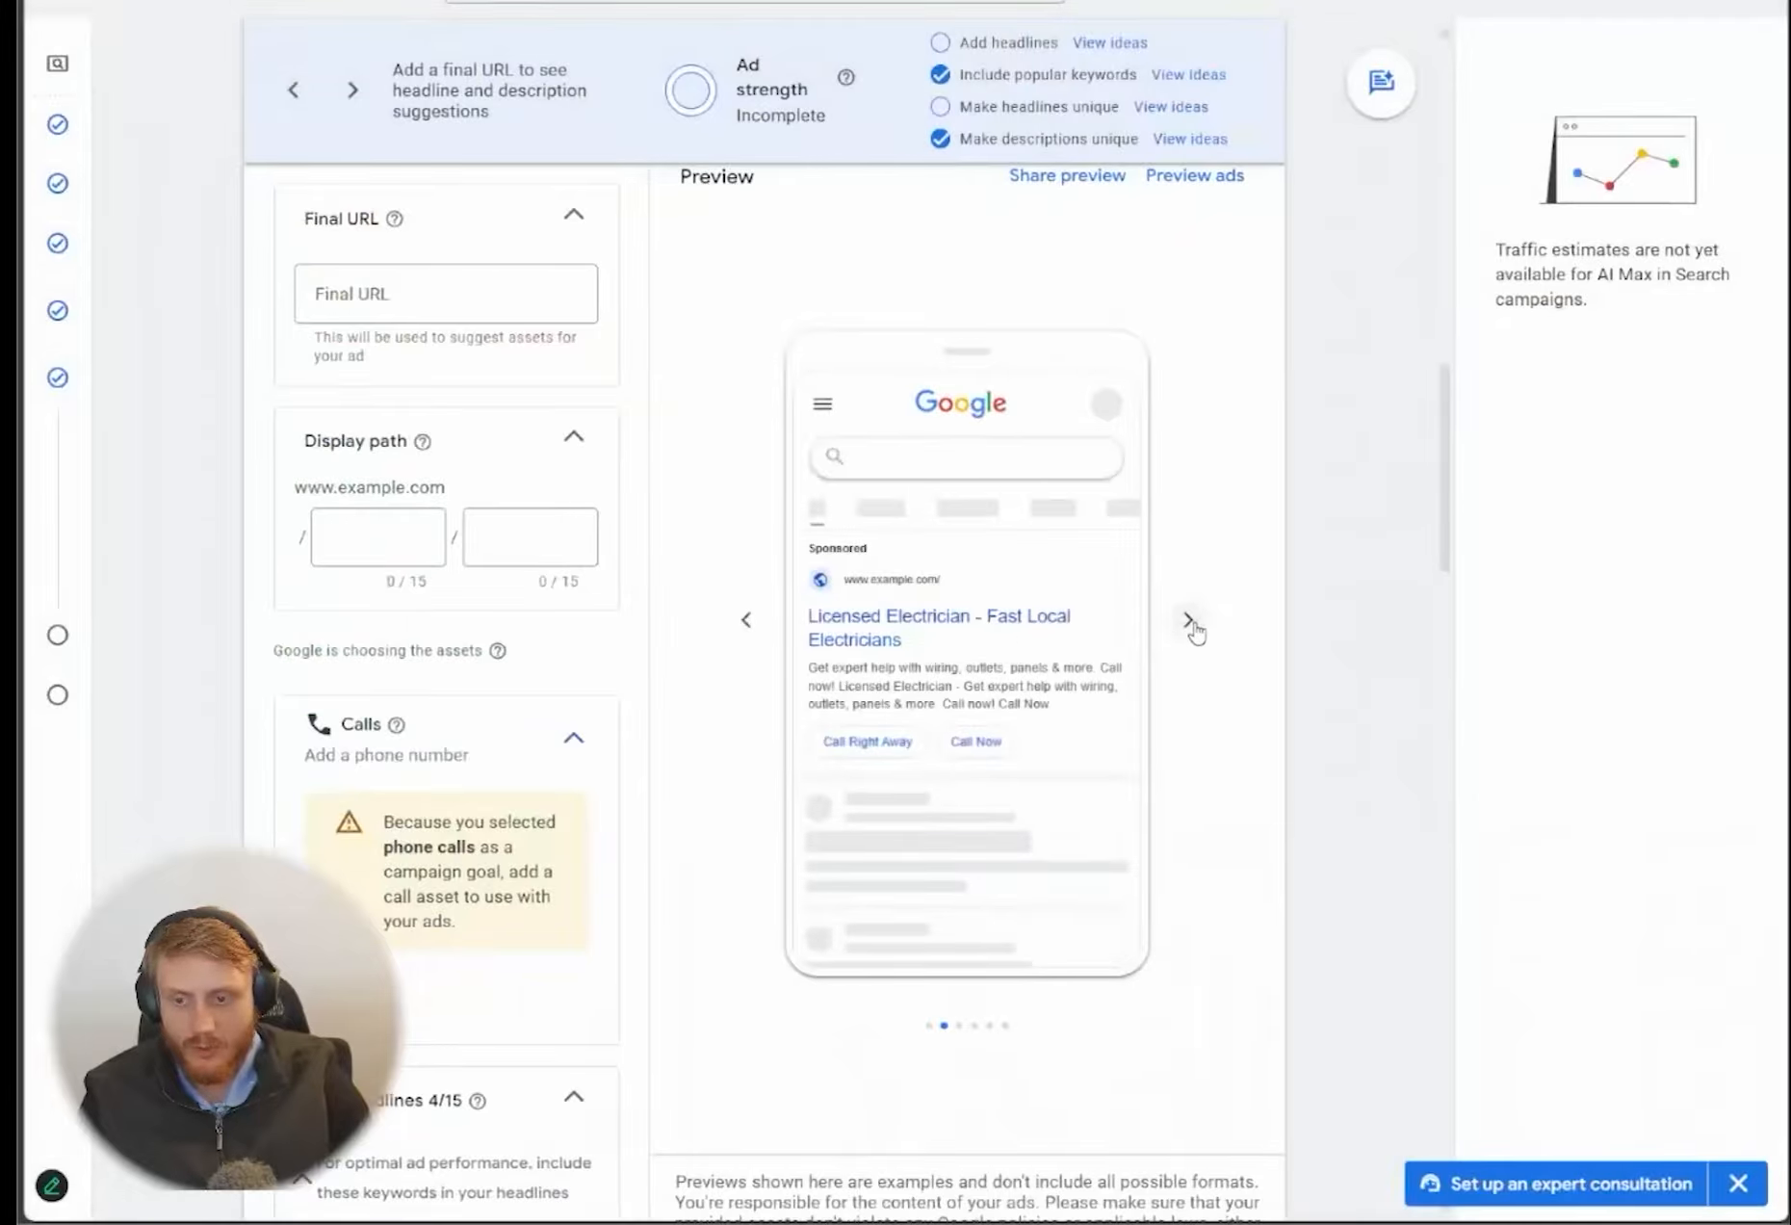
pyautogui.click(1190, 622)
pyautogui.click(1193, 626)
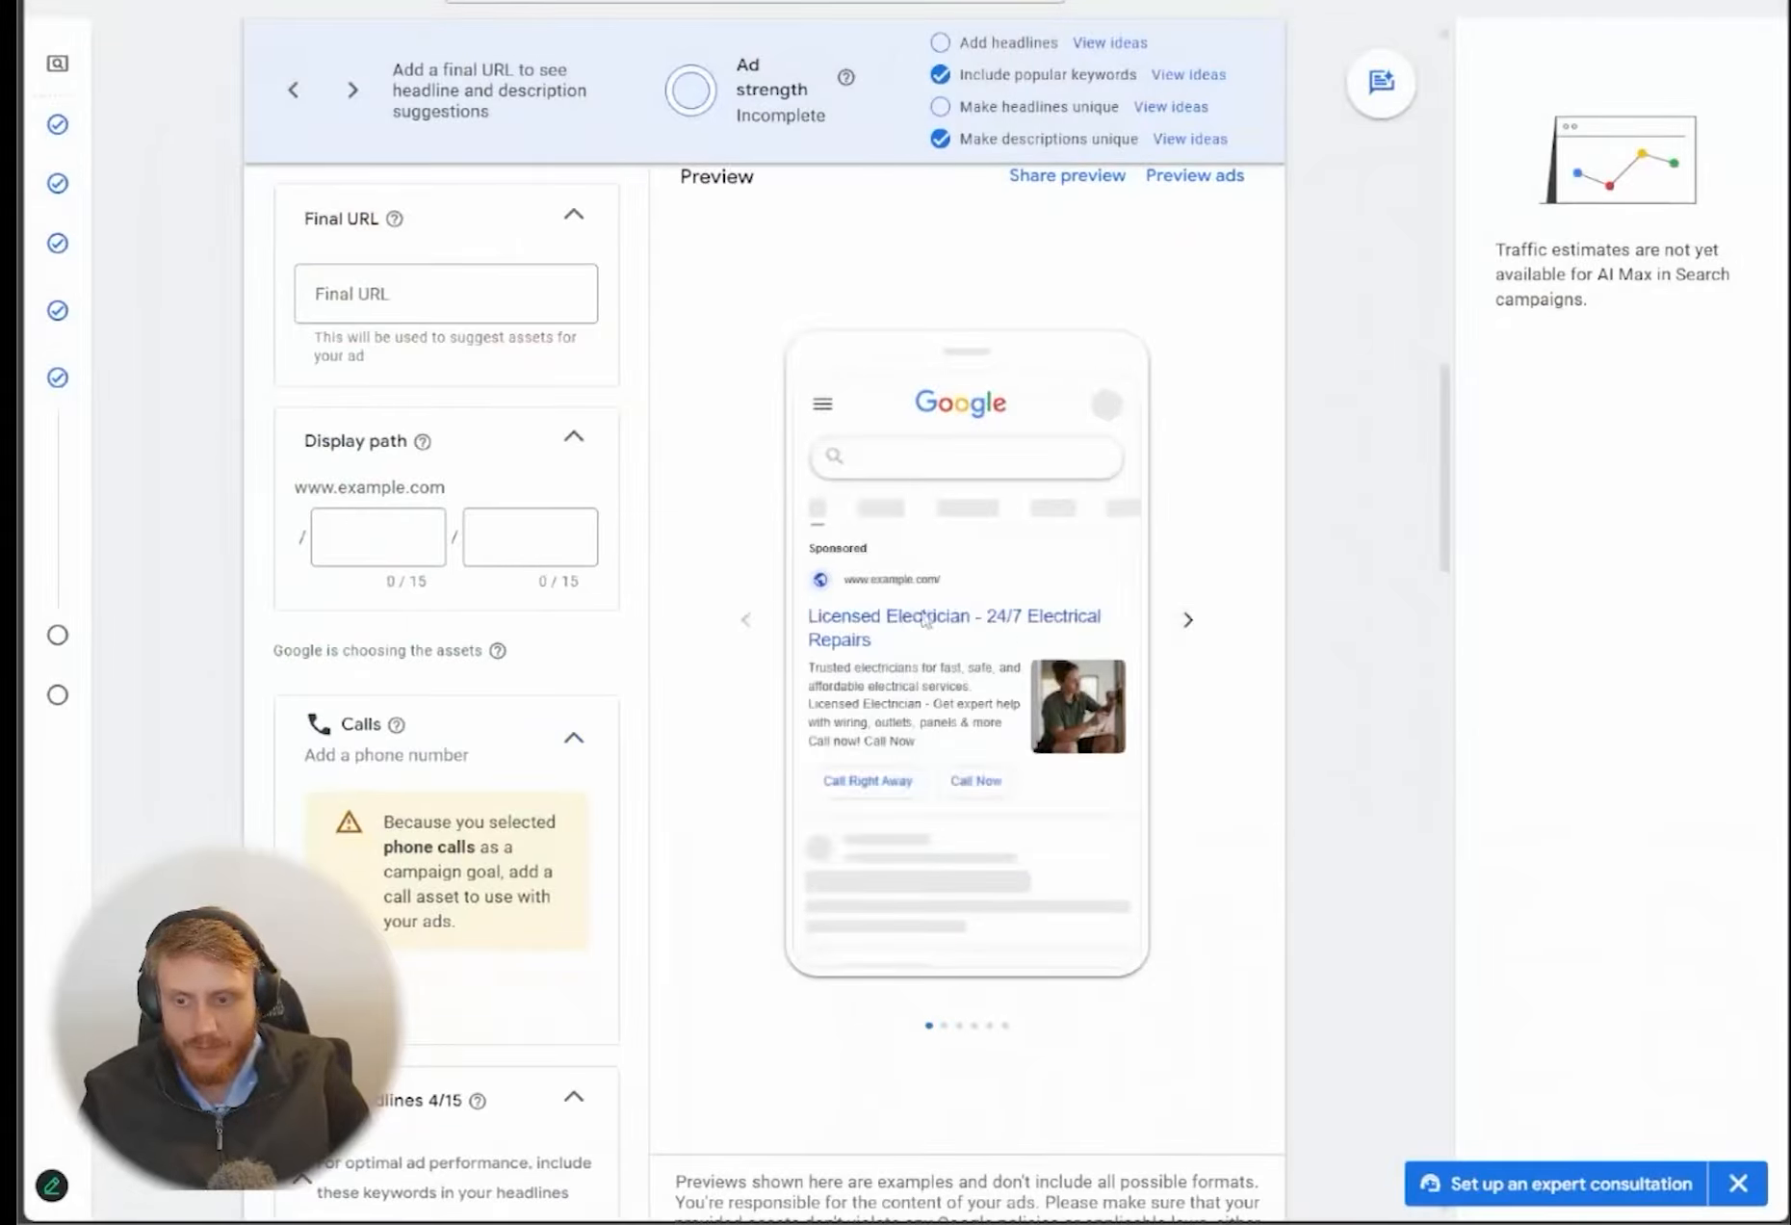
# Expand the additional asset types below the sitelinks and look through promotions, prices, messages, structured snippets, lead forms and callouts
pyautogui.scroll(-10, 680, 674)
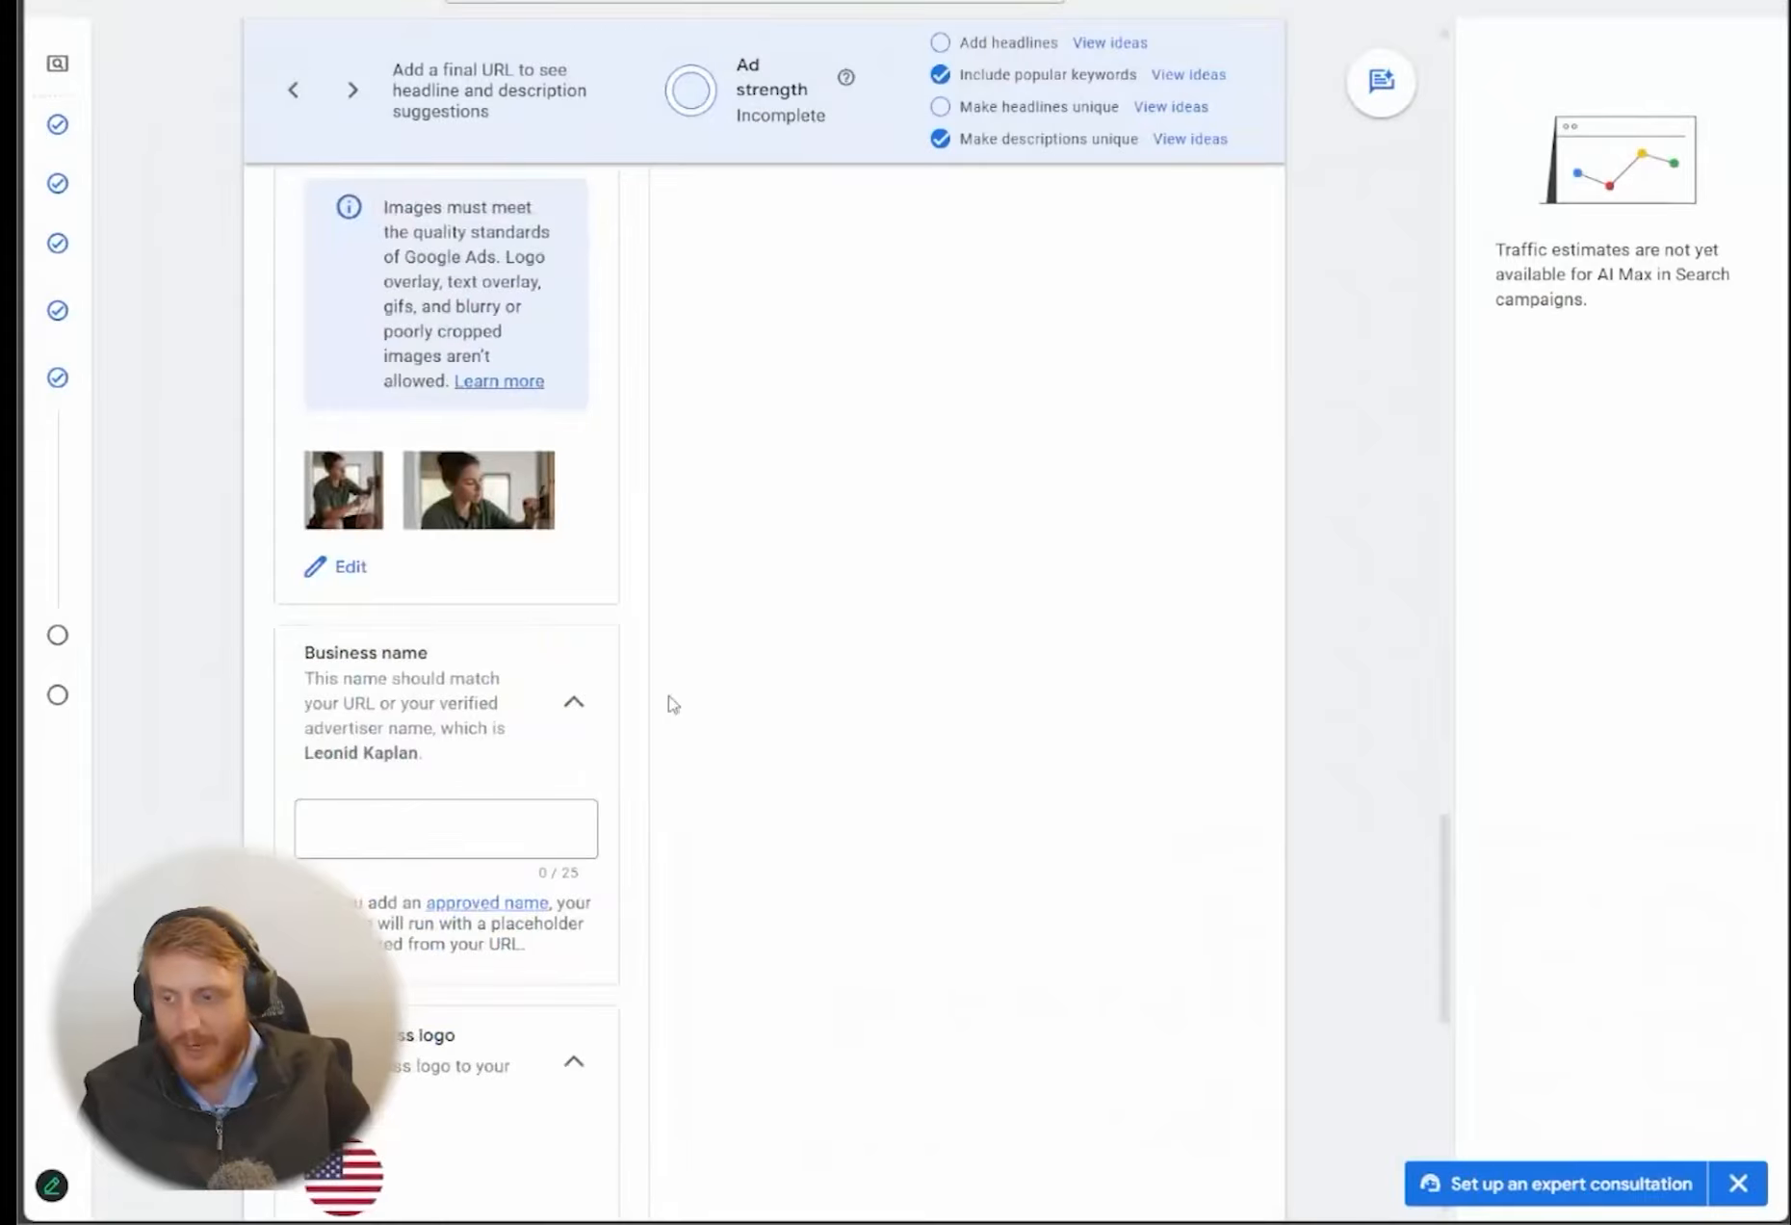
pyautogui.scroll(-4, 636, 705)
pyautogui.scroll(-5, 587, 703)
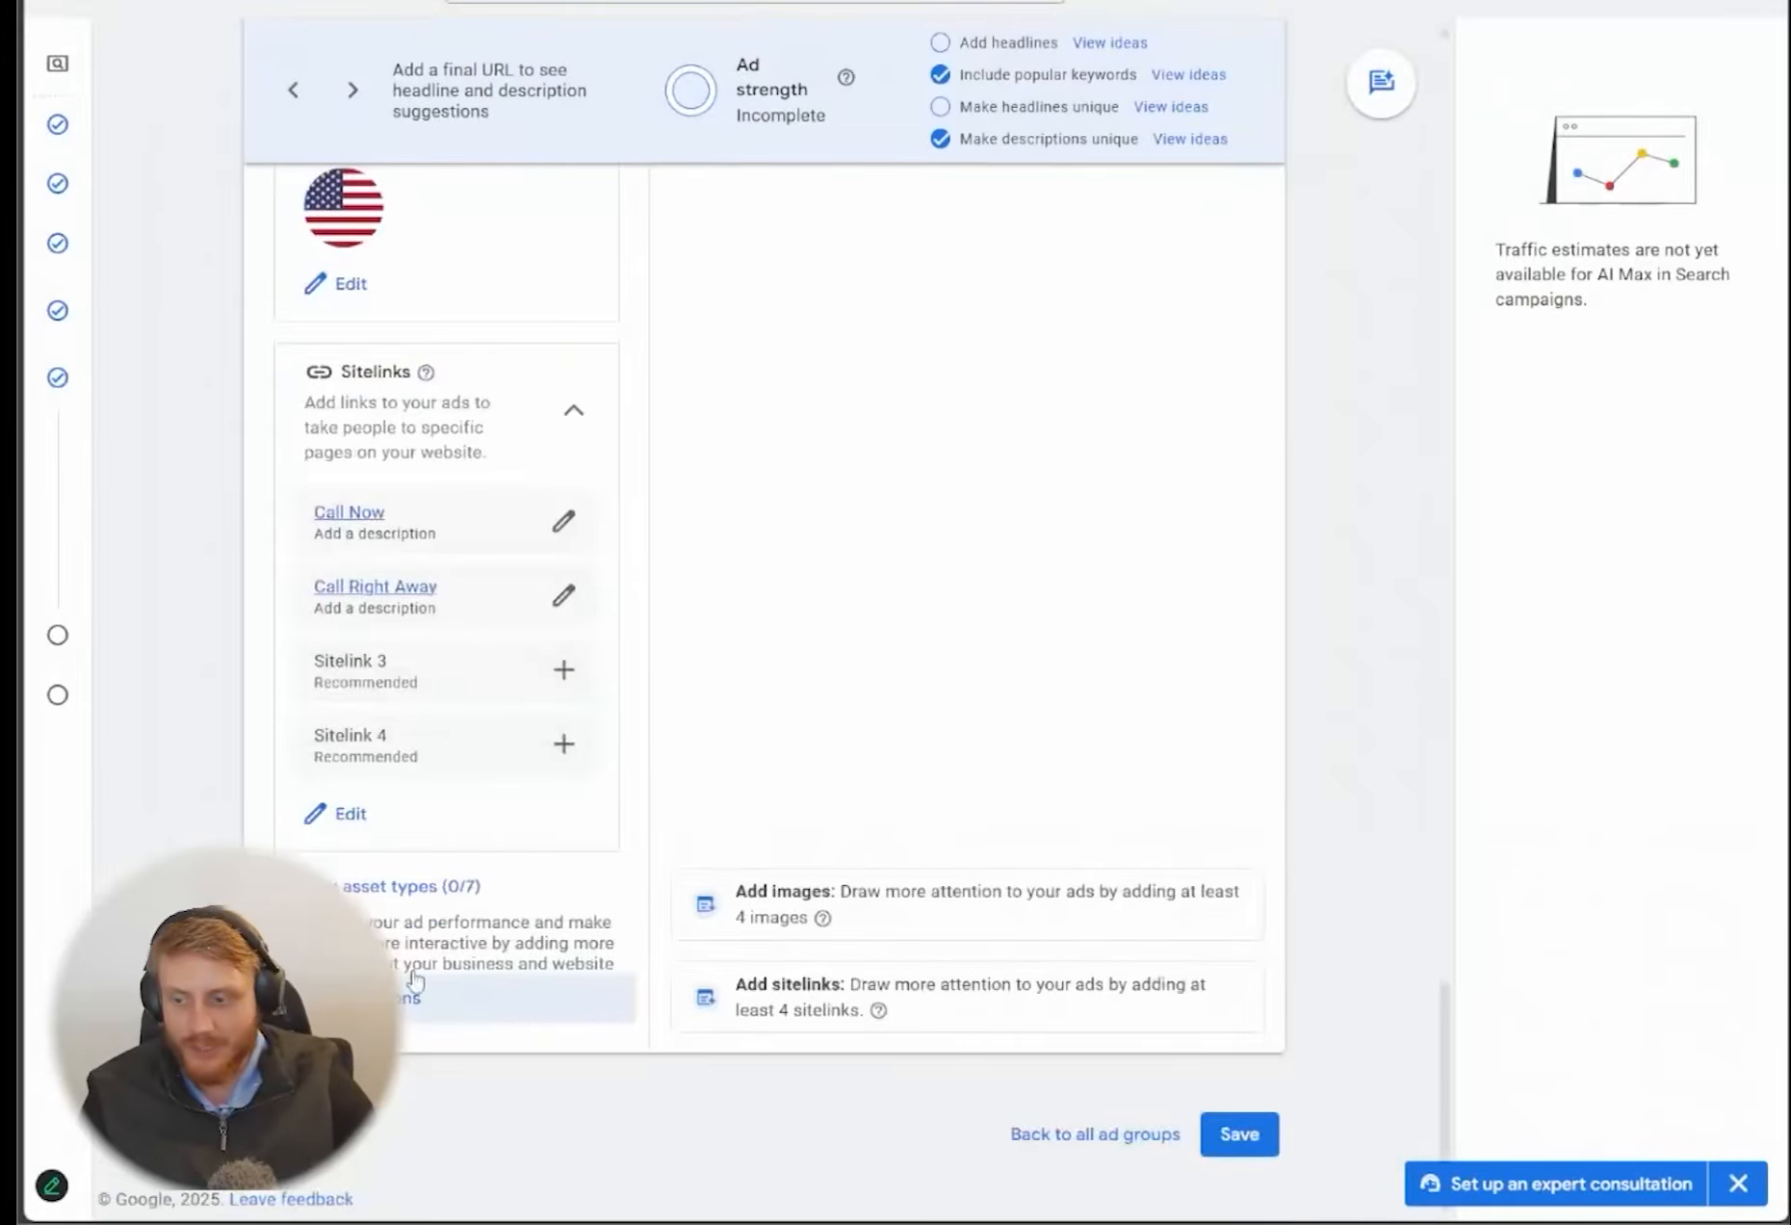
pyautogui.scroll(-5, 731, 780)
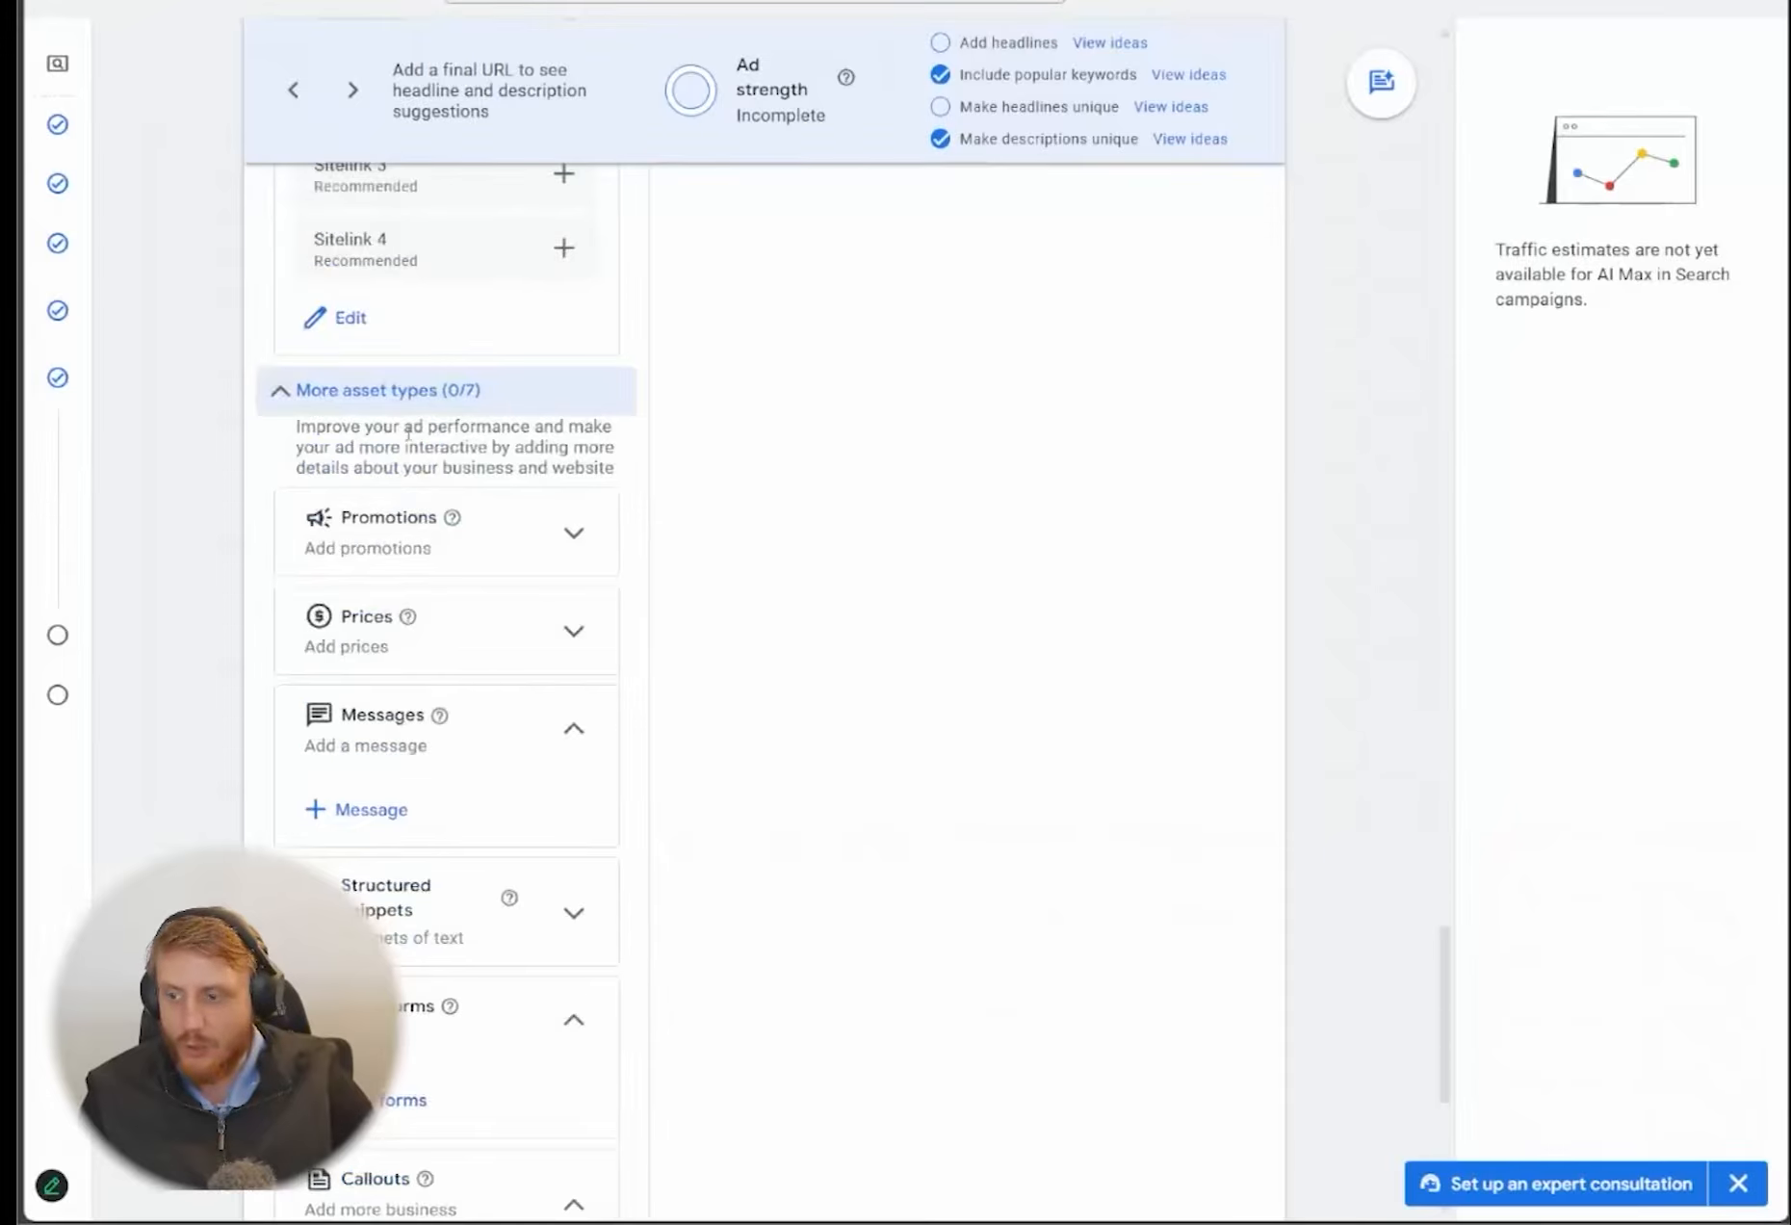
pyautogui.scroll(-3, 407, 438)
pyautogui.scroll(-1, 455, 578)
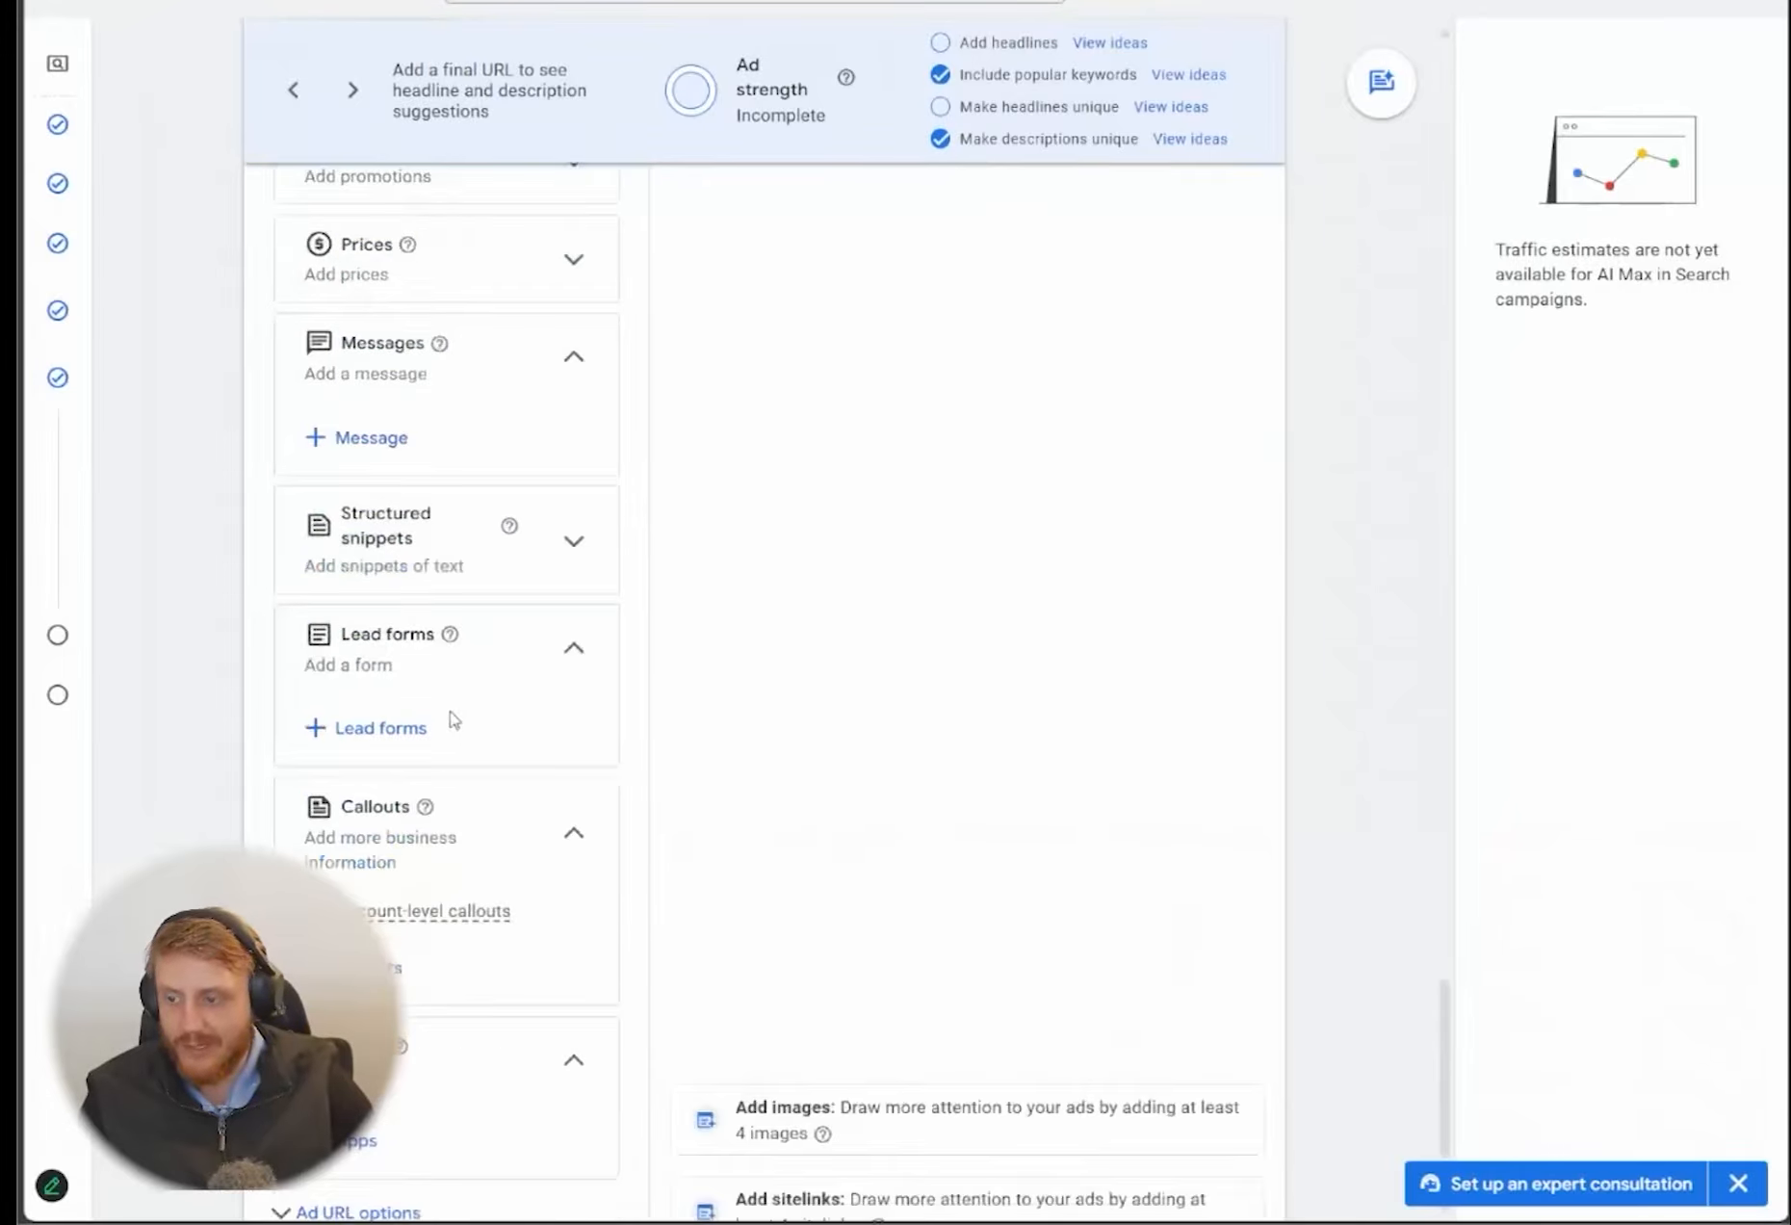
pyautogui.scroll(-1, 455, 720)
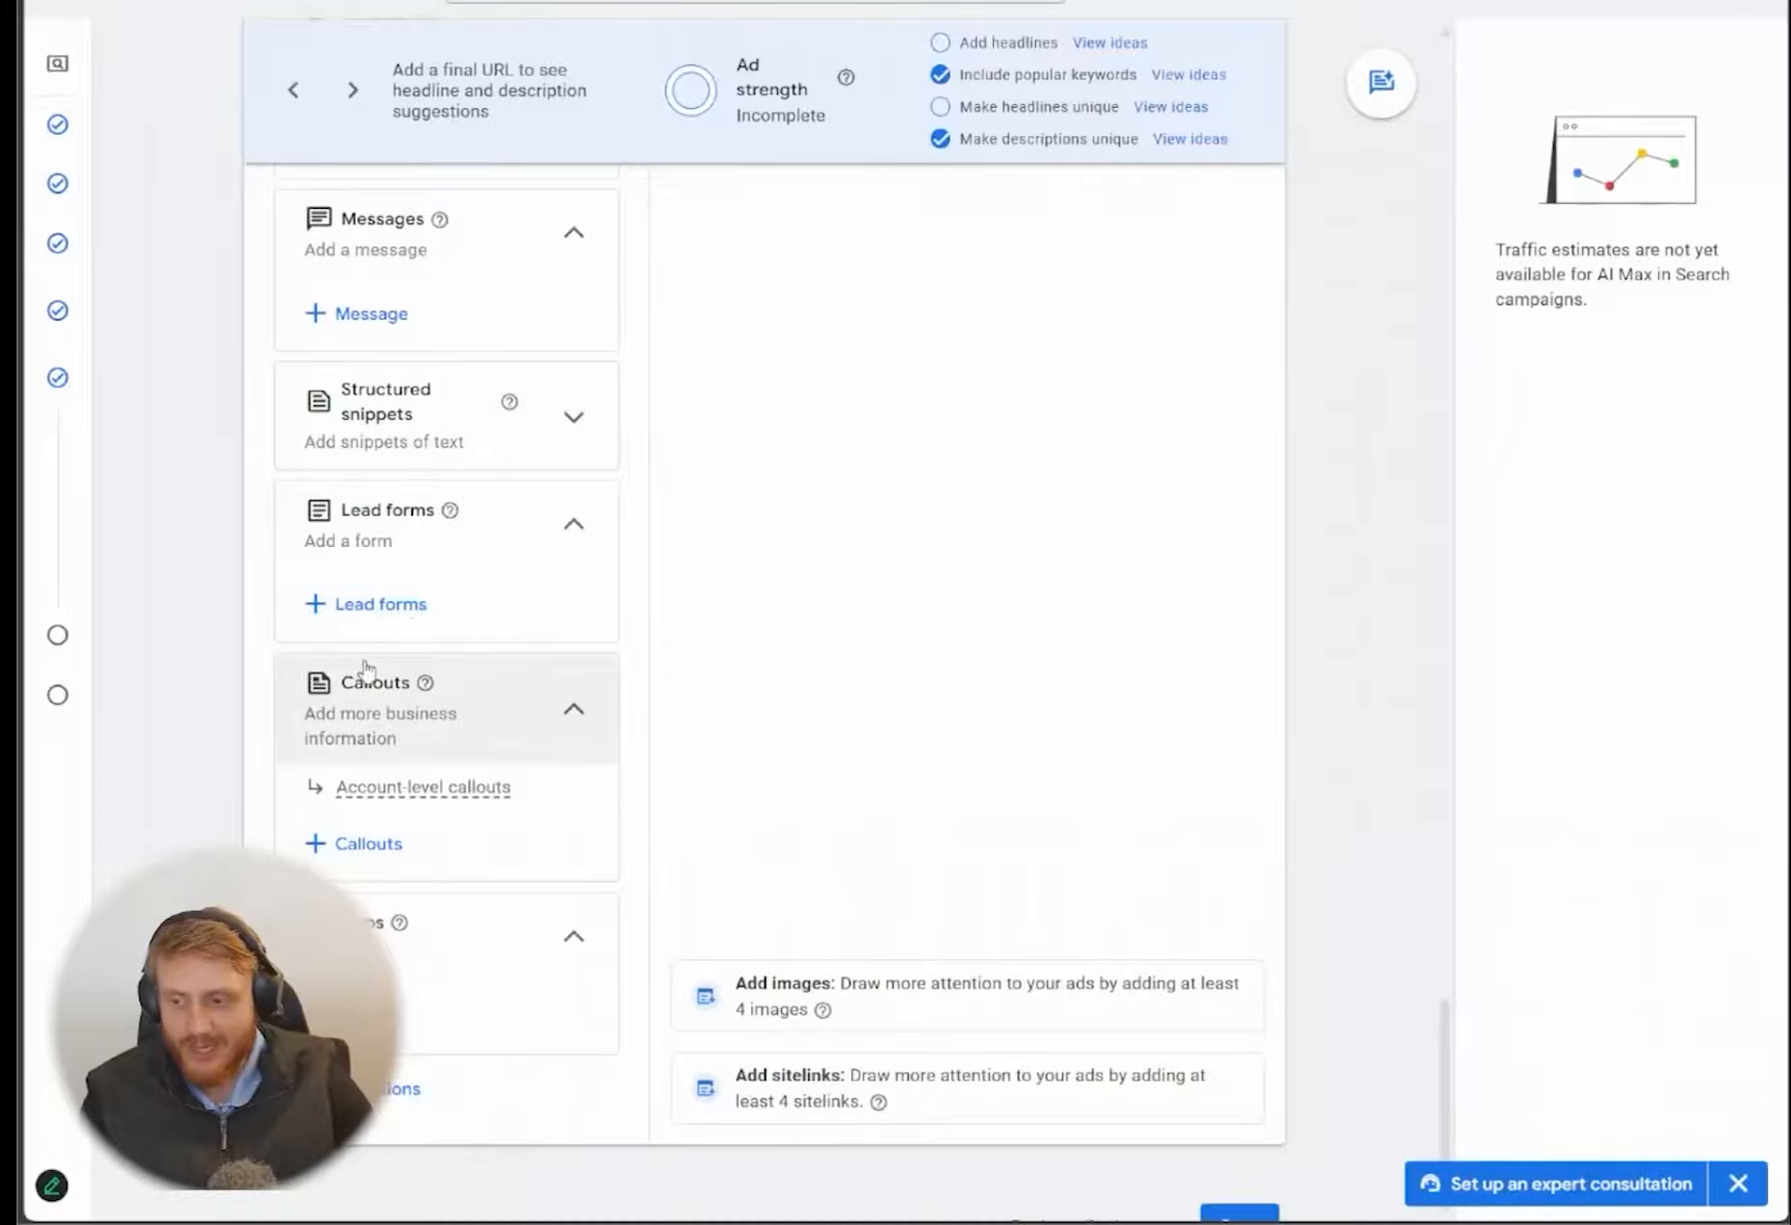
# Expand the ad URL options and examine the tracking template and final URL suffix fields
pyautogui.click(409, 1088)
pyautogui.scroll(-5, 825, 812)
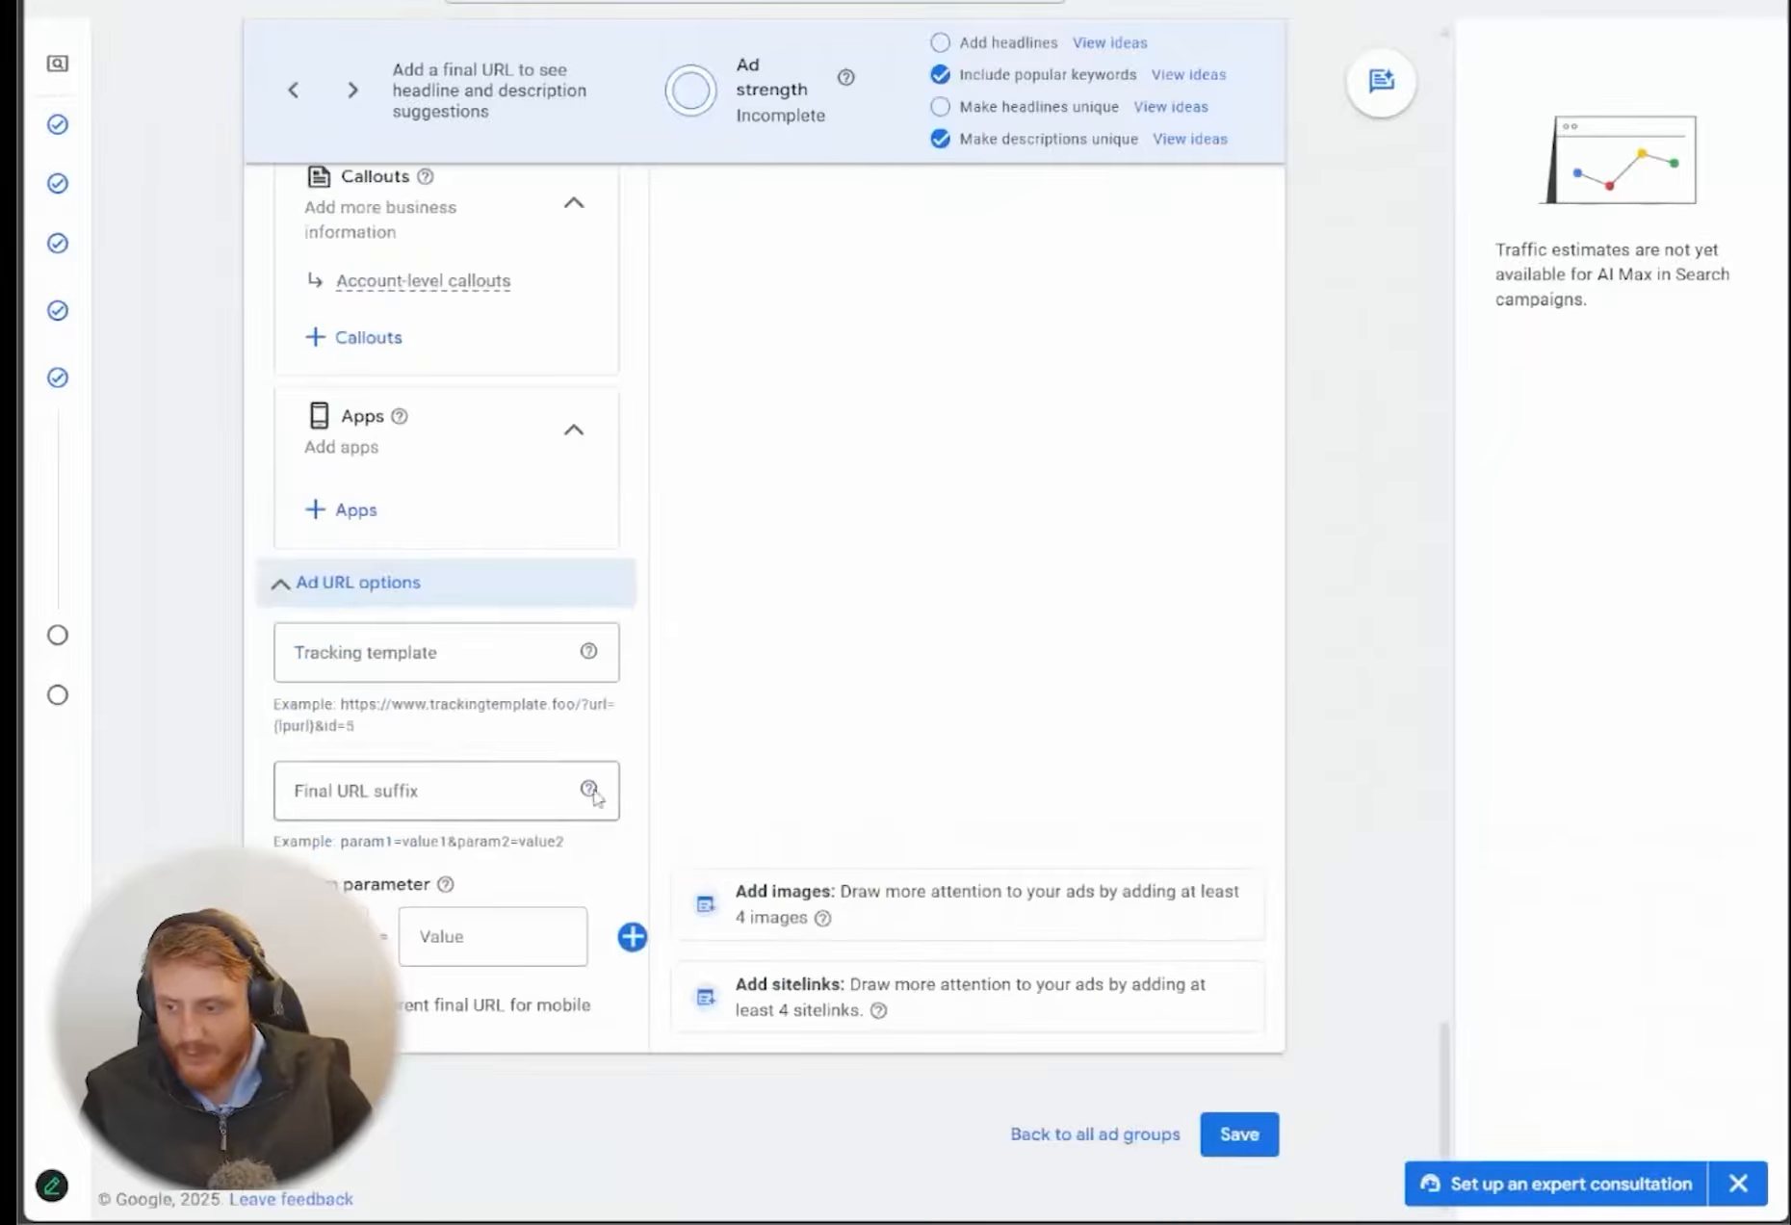
pyautogui.click(423, 795)
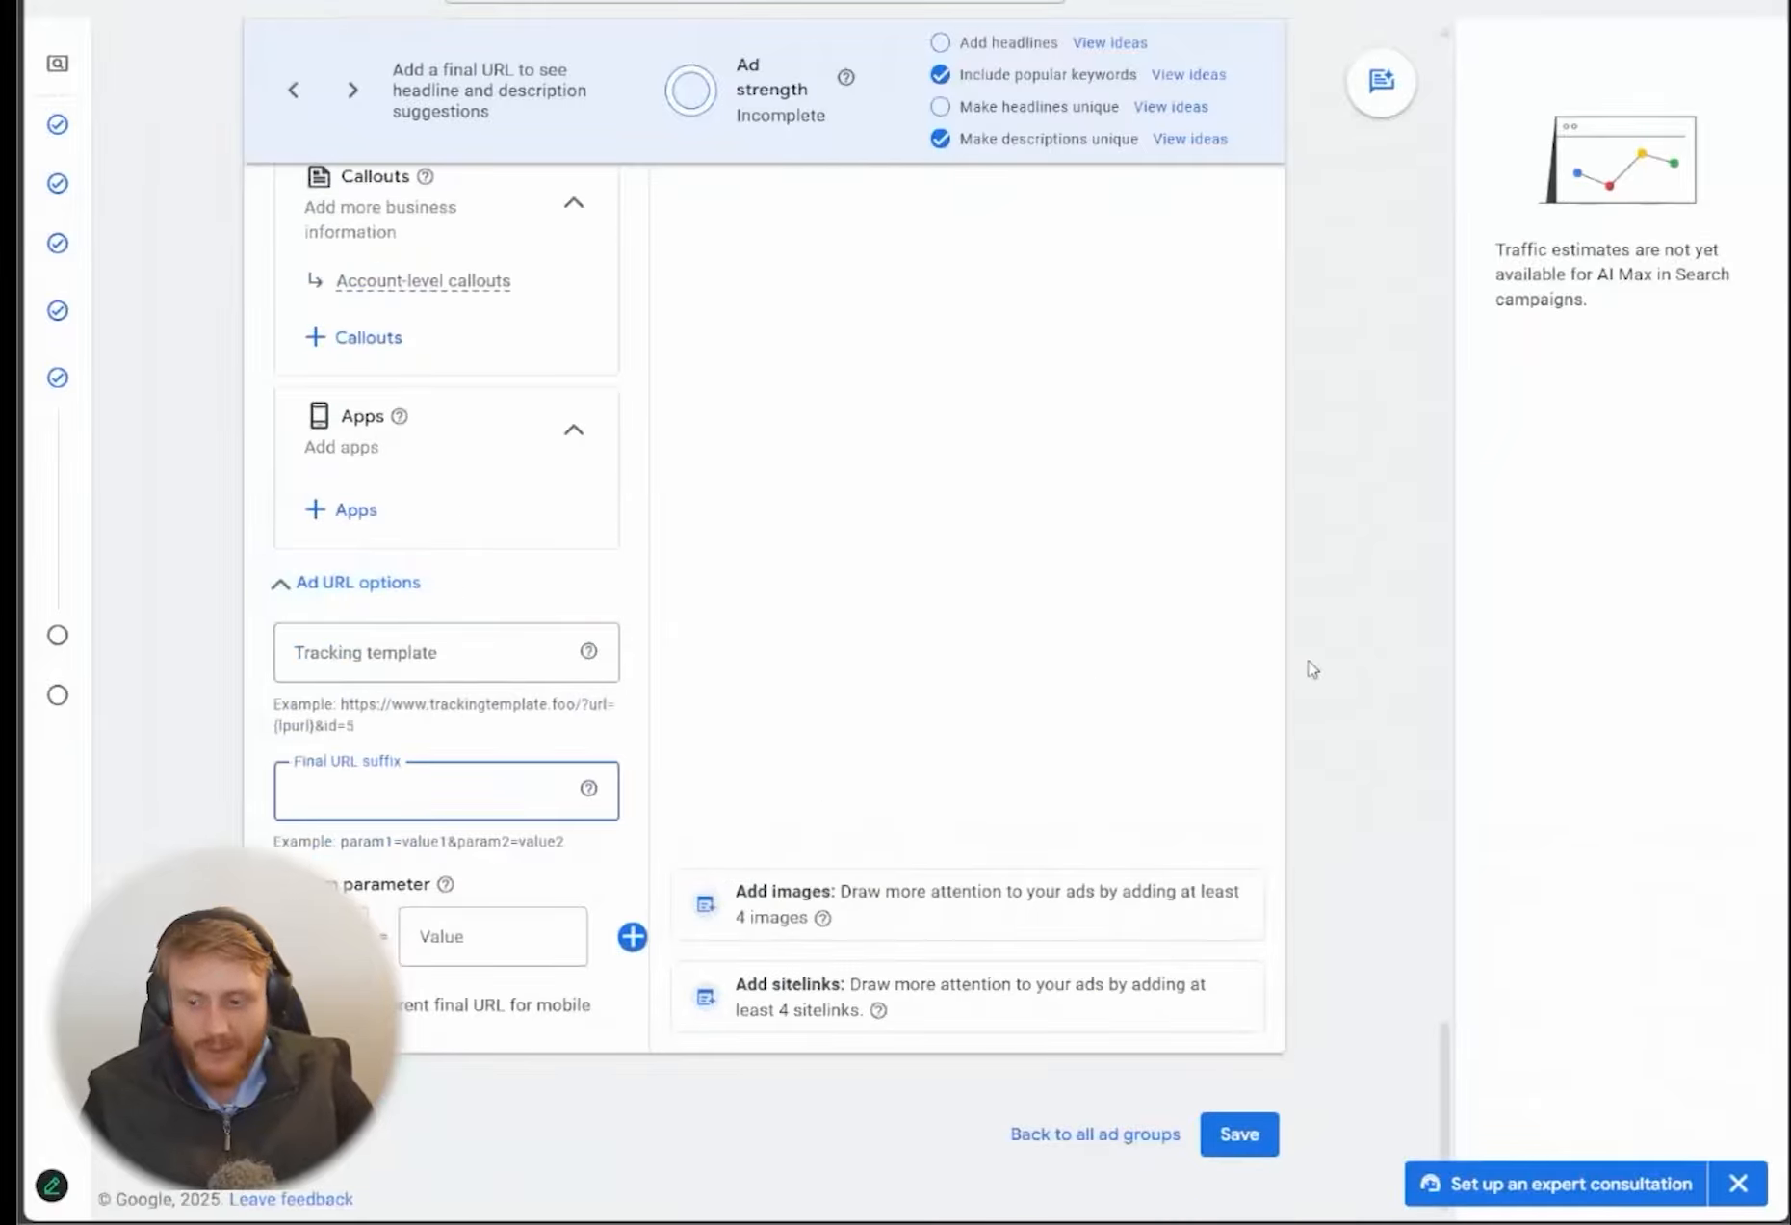